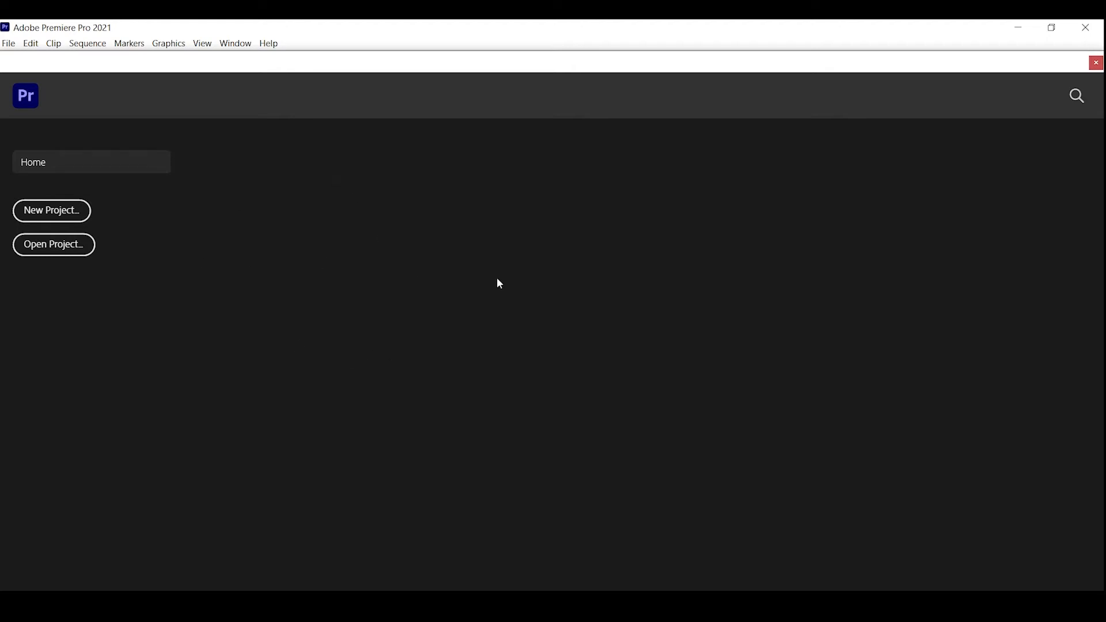
Create a new project named "Youtube premier course" in D:\course with the default settings.
click(64, 216)
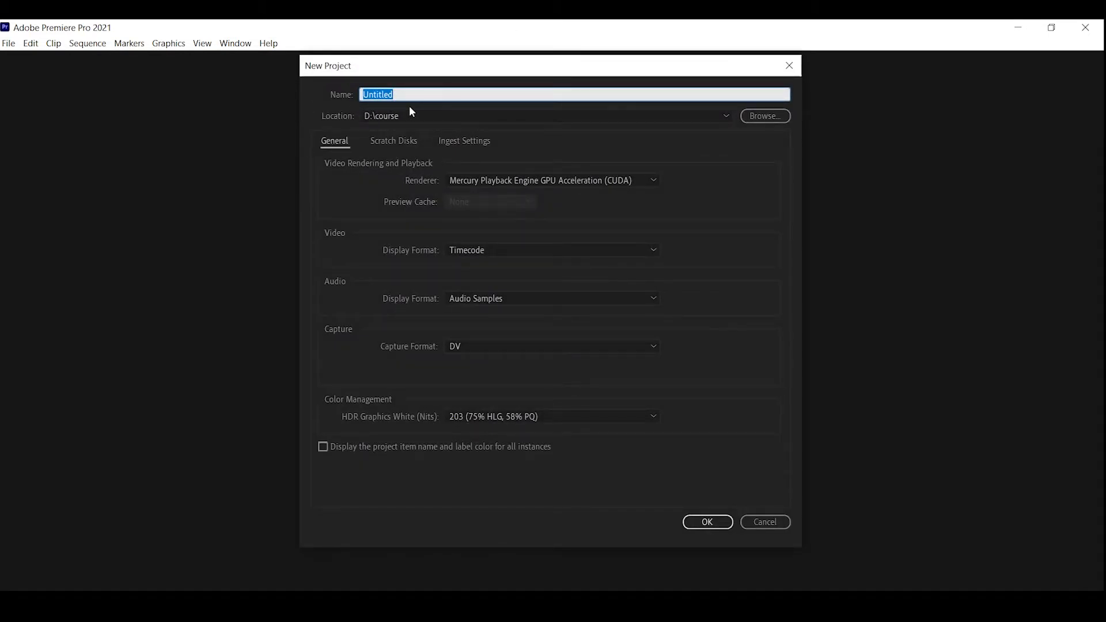
key(BackSpace)
text(Premier)
key(BackSpace)
key(BackSpace)
key(BackSpace)
key(BackSpace)
key(BackSpace)
key(BackSpace)
key(BackSpace)
text(LYoutube premier course)
click(714, 523)
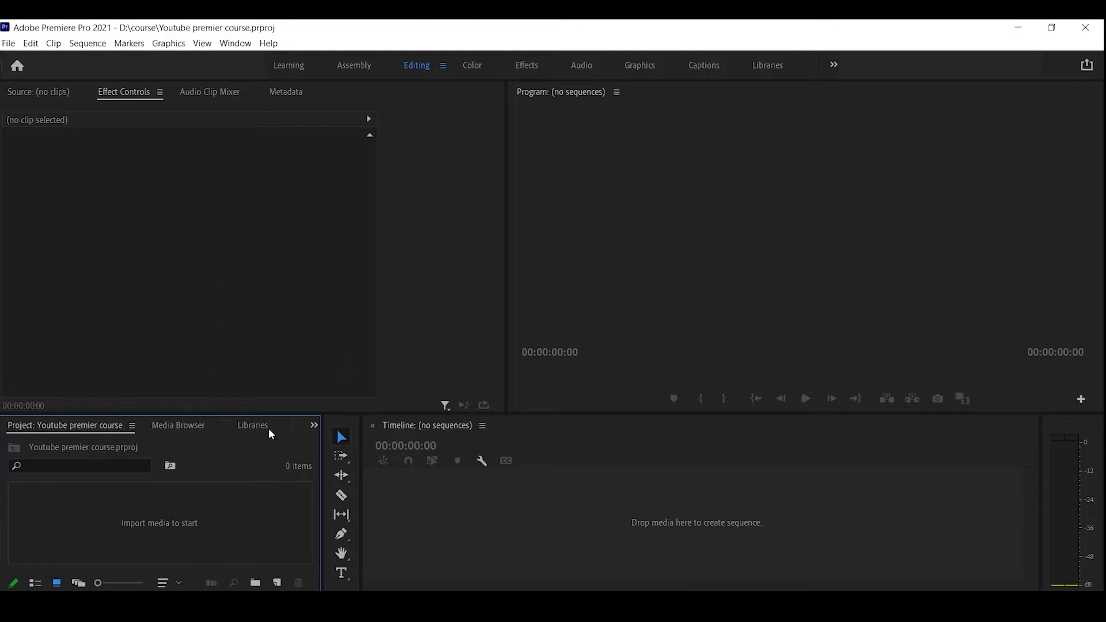
Widen the Project panel, slightly enlarge the Program monitor and the lower row of the workspace, and show the Source monitor.
drag(327, 465, 431, 465)
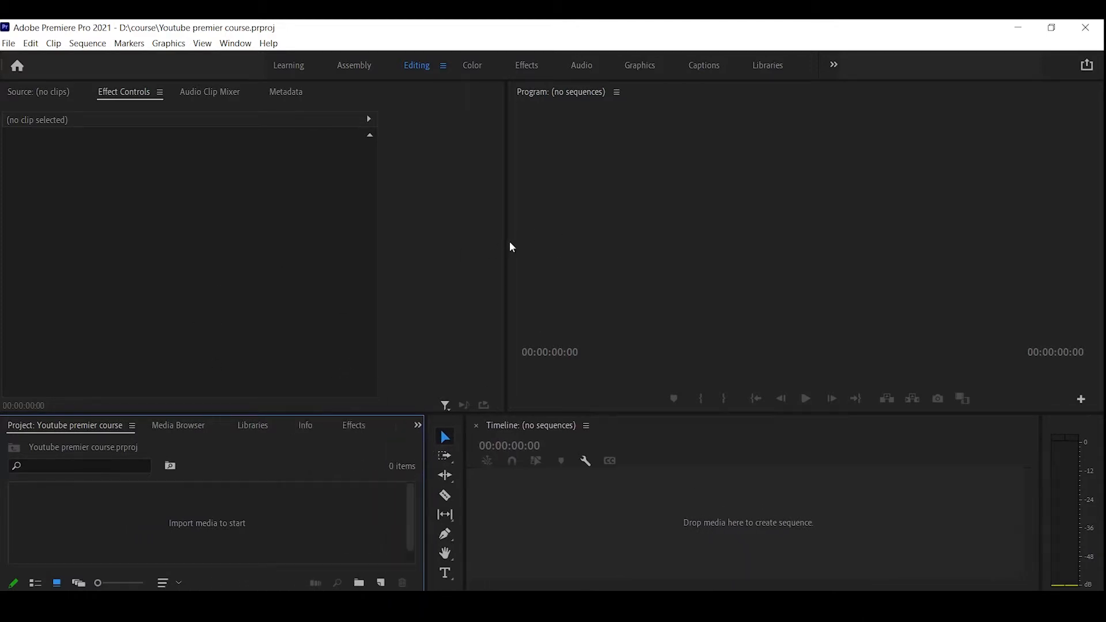
drag(506, 242, 492, 240)
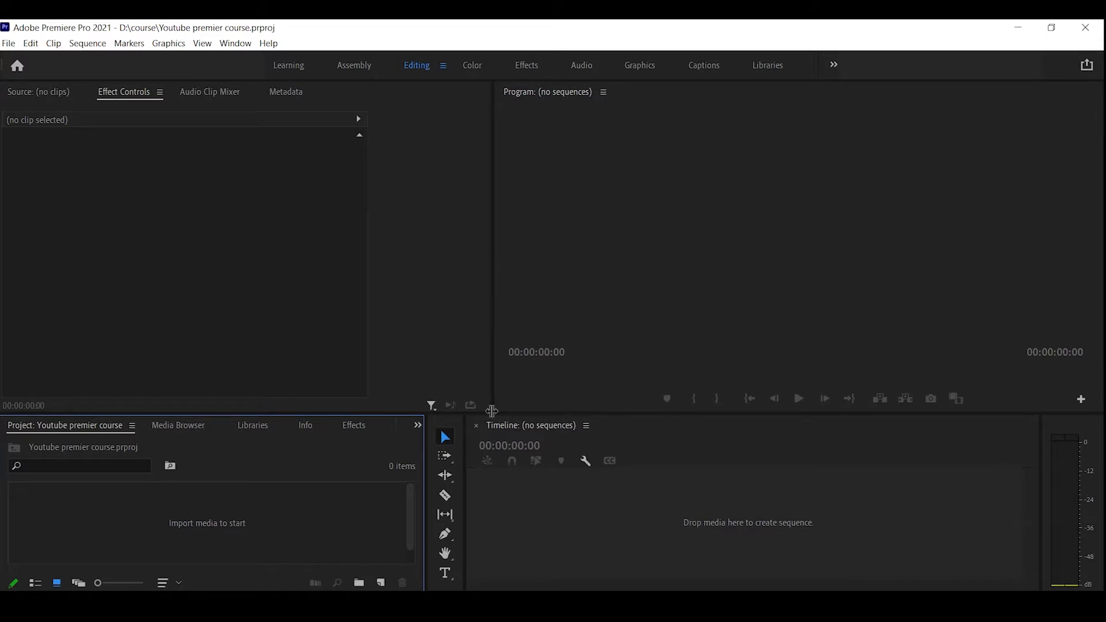
drag(506, 411, 514, 390)
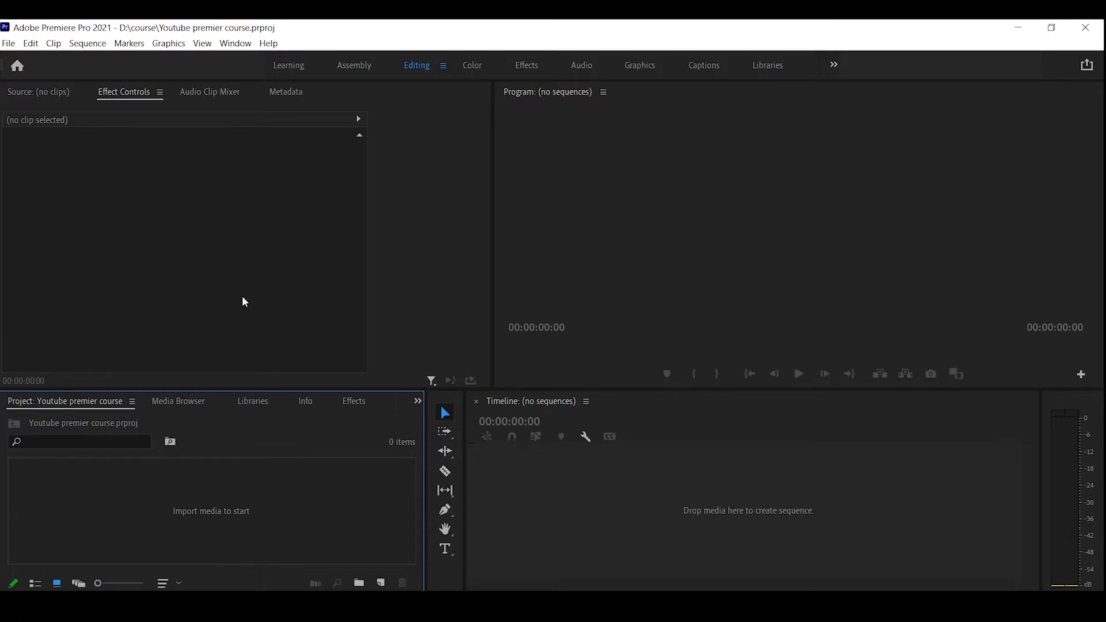
click(45, 98)
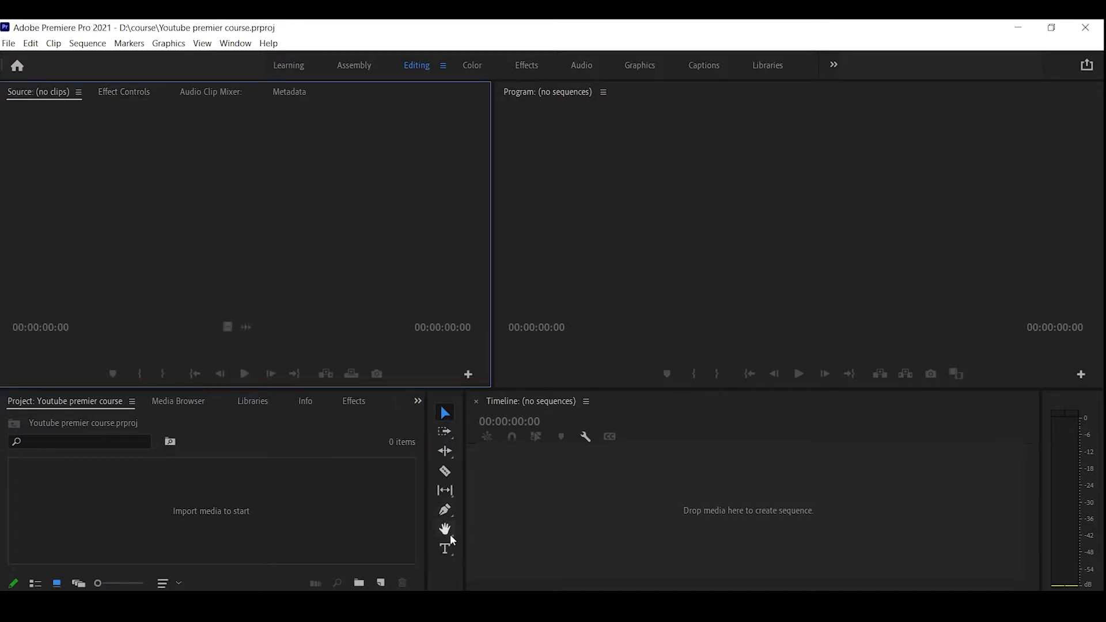
Switch to the Pexels site in the browser and search for "video".
click(454, 605)
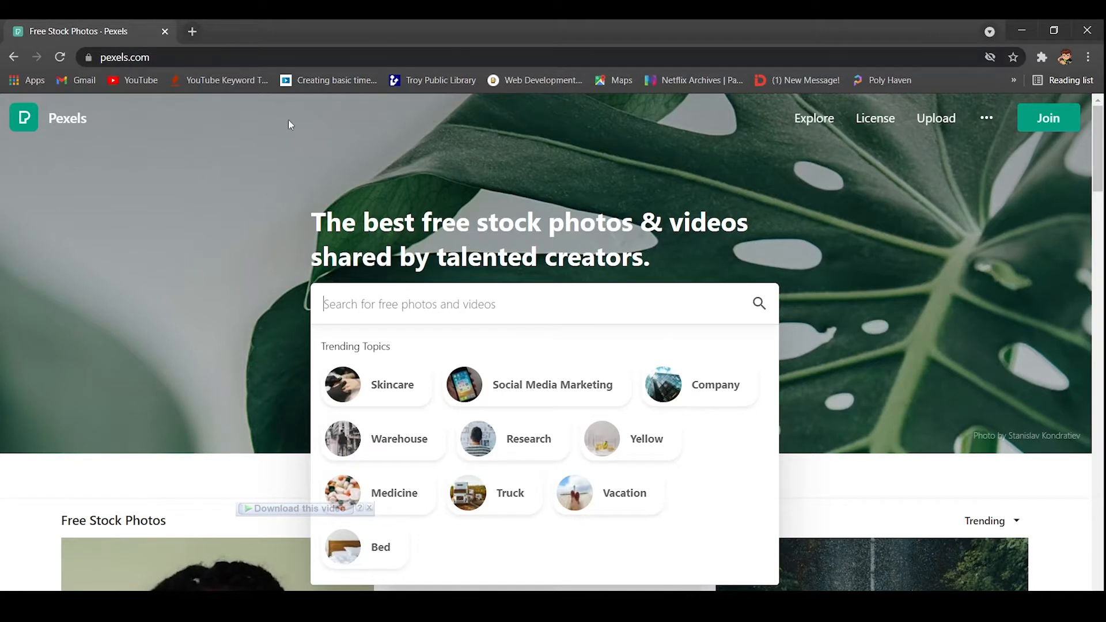
click(988, 239)
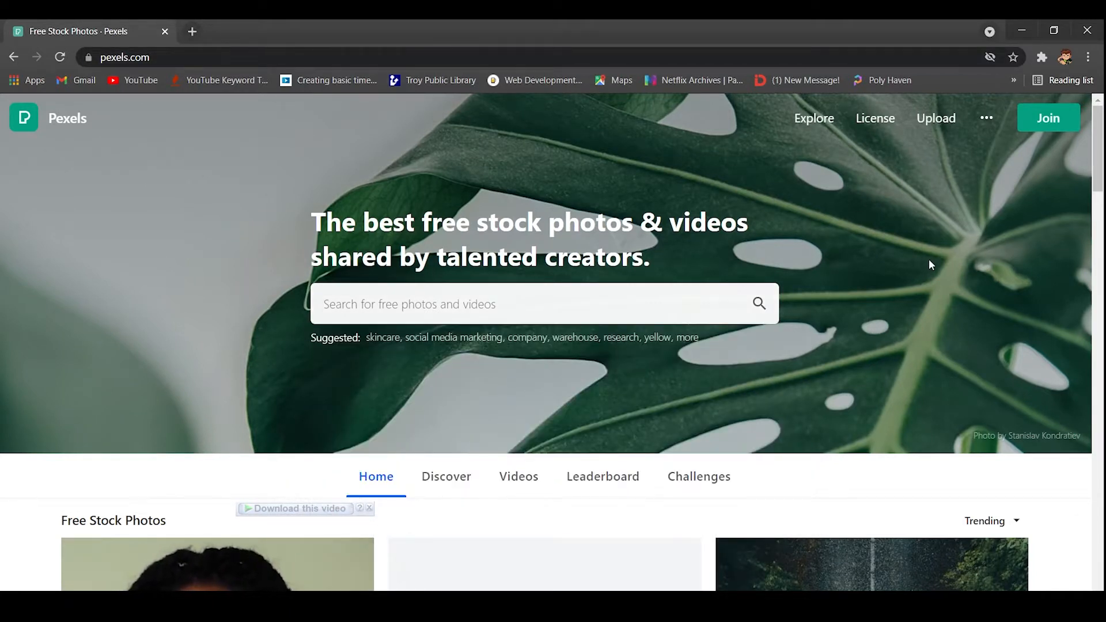
scroll(608, 387, down, 1)
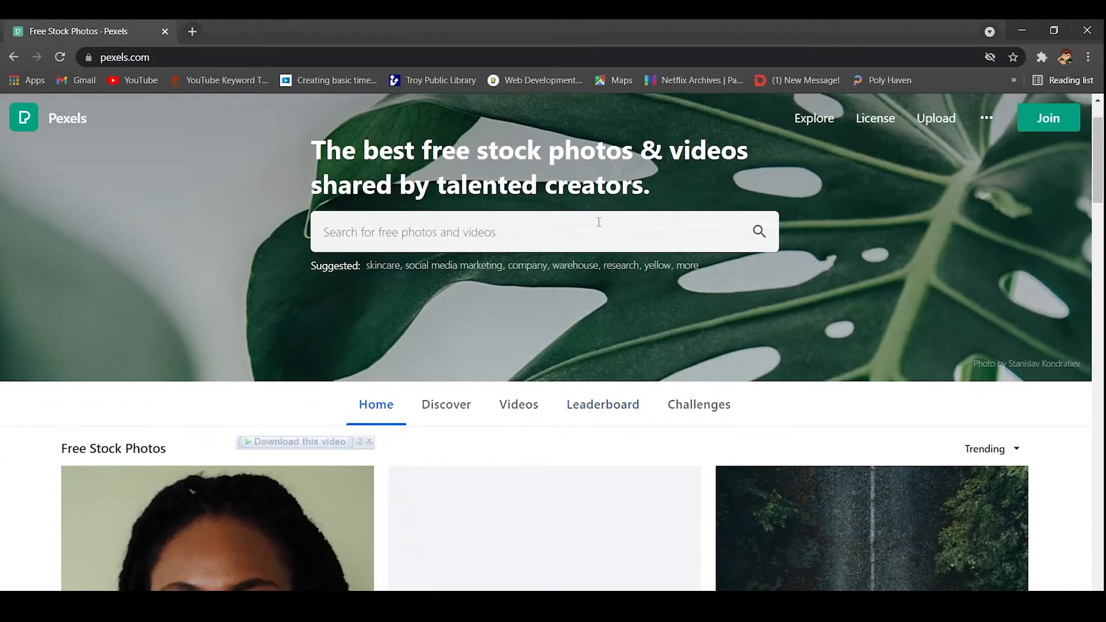
scroll(567, 259, up, 1)
click(537, 313)
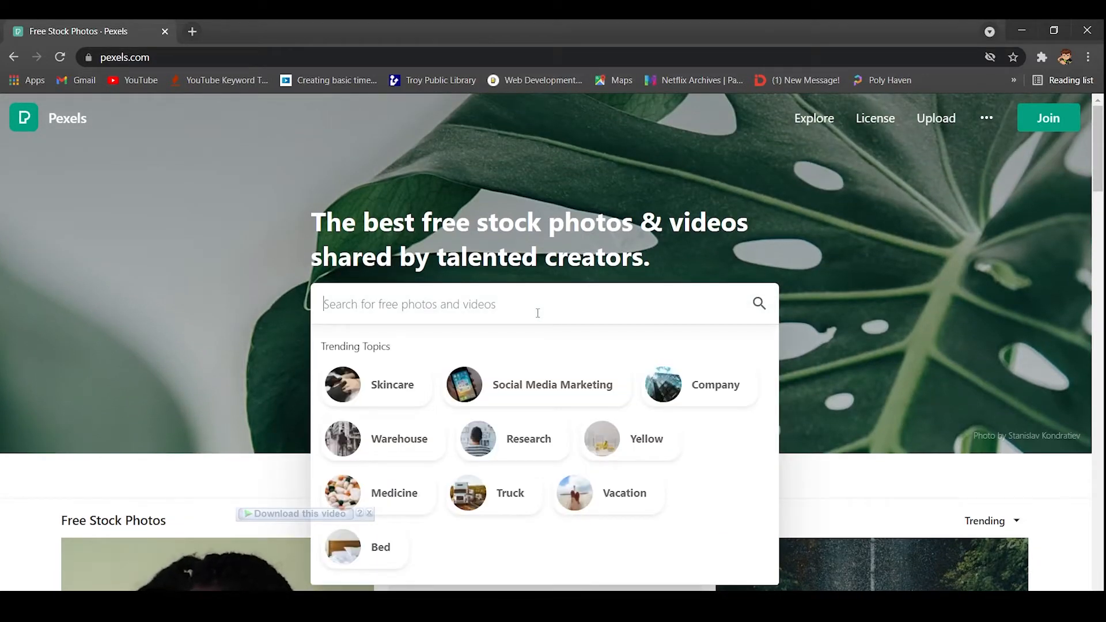
text(video)
key(Return)
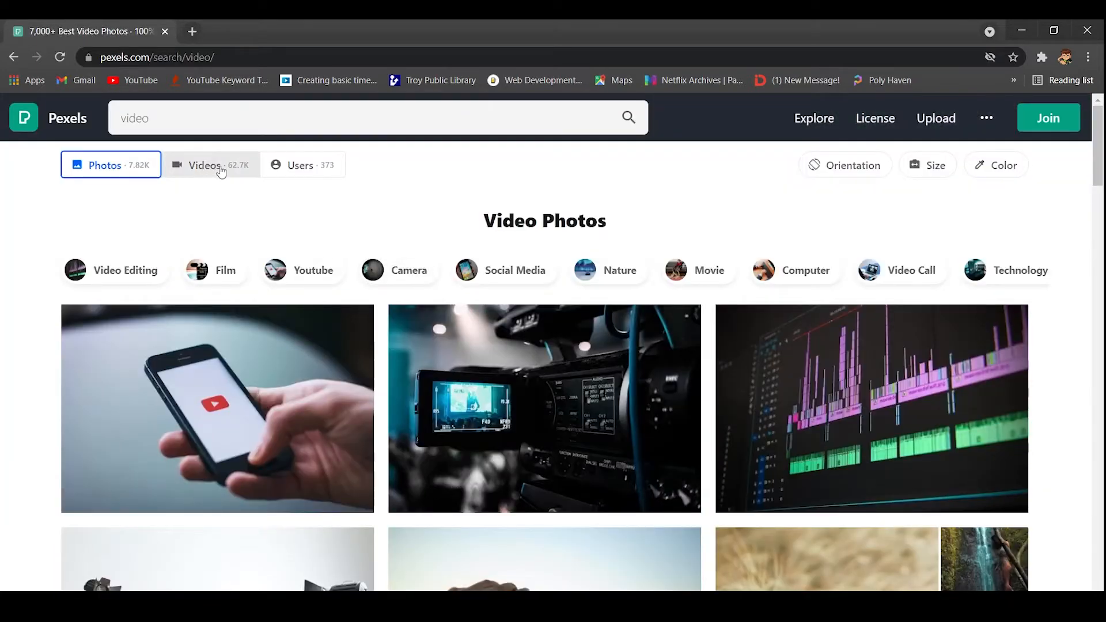
Limit the search results to videos and open the aerial clip of a tractor cutting grass in a field.
click(221, 170)
scroll(506, 315, down, 2)
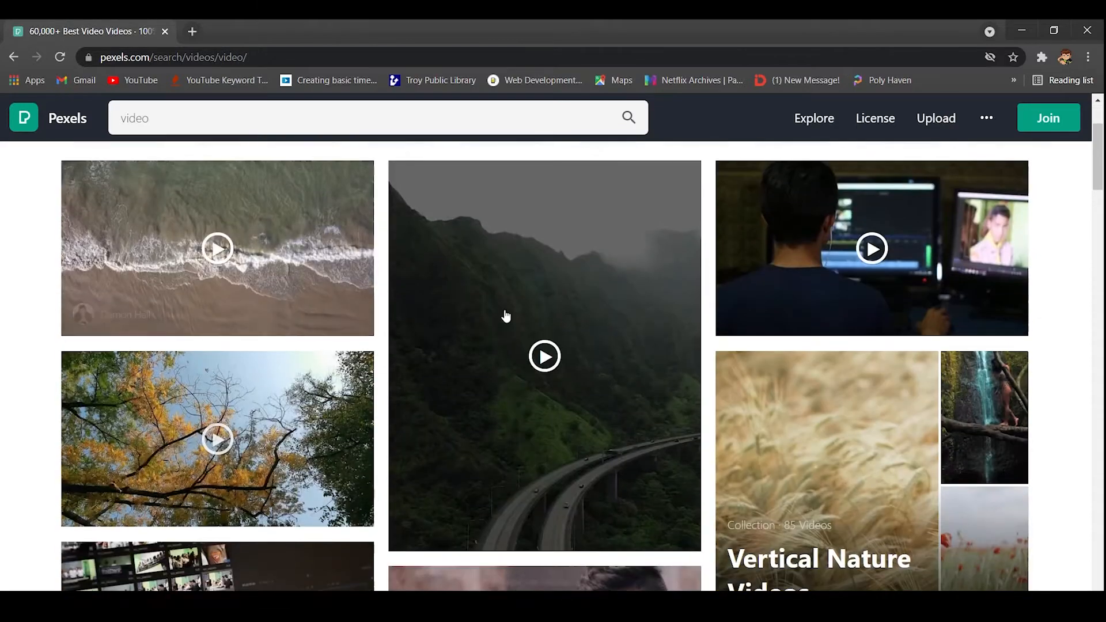
scroll(506, 316, down, 1)
scroll(484, 314, down, 5)
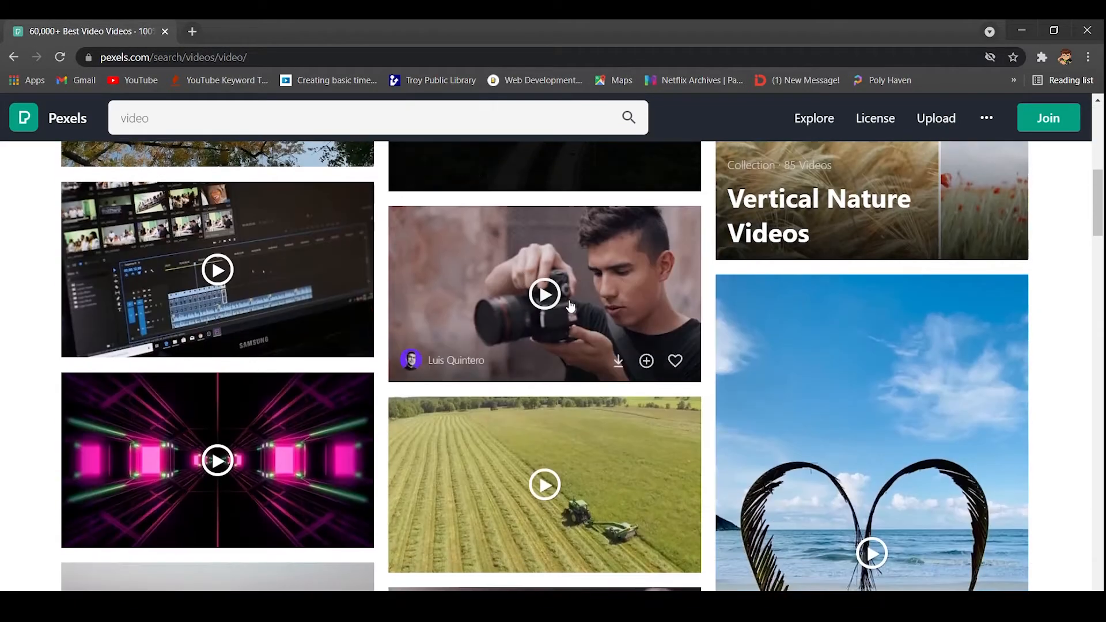
scroll(571, 305, down, 4)
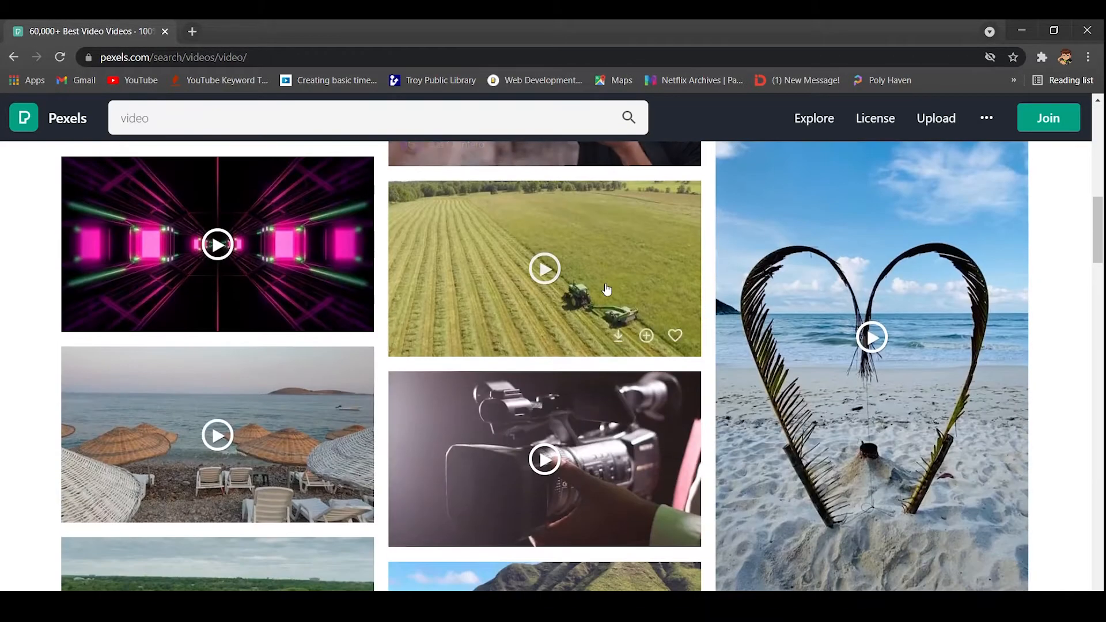
click(651, 265)
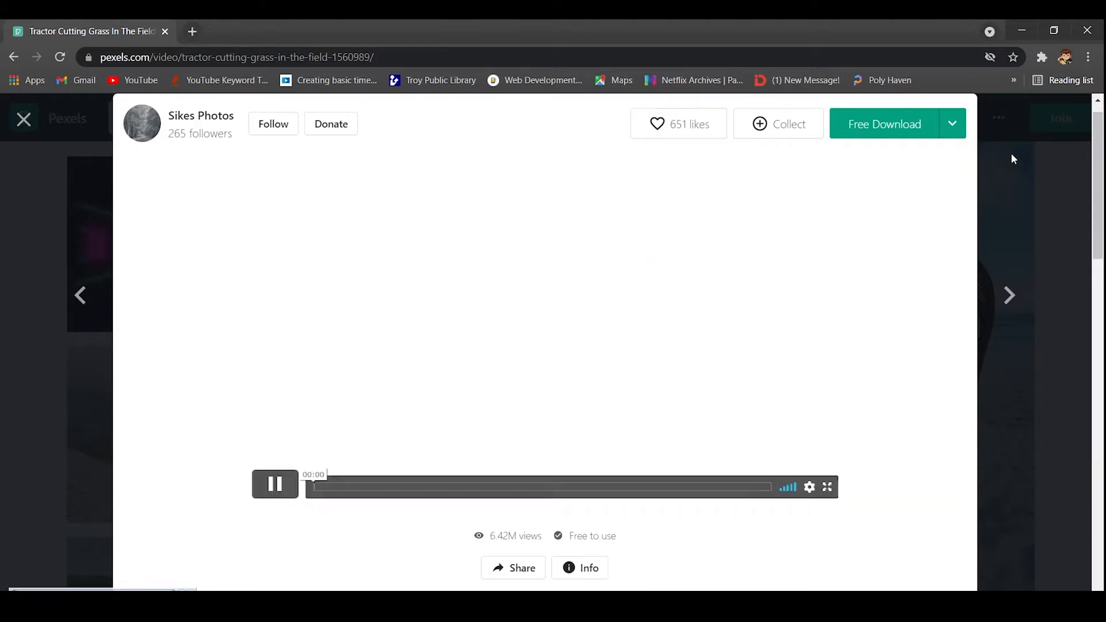
Download the tractor clip in its original 1280 x 720 size as Pexels Videos 1560989.mp4.
click(945, 124)
click(959, 127)
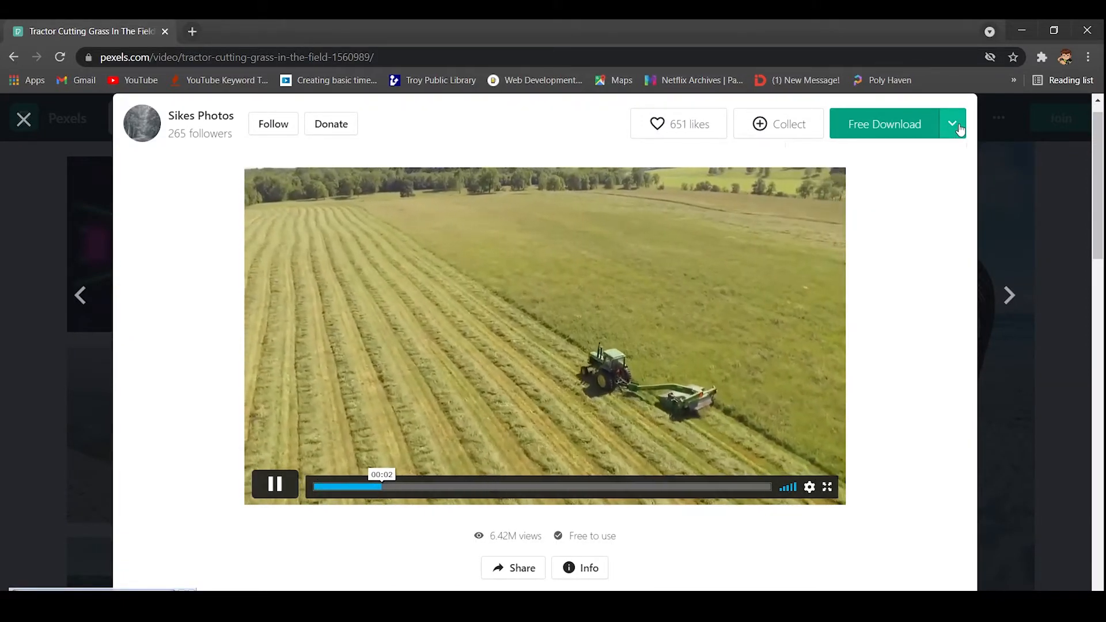
click(958, 126)
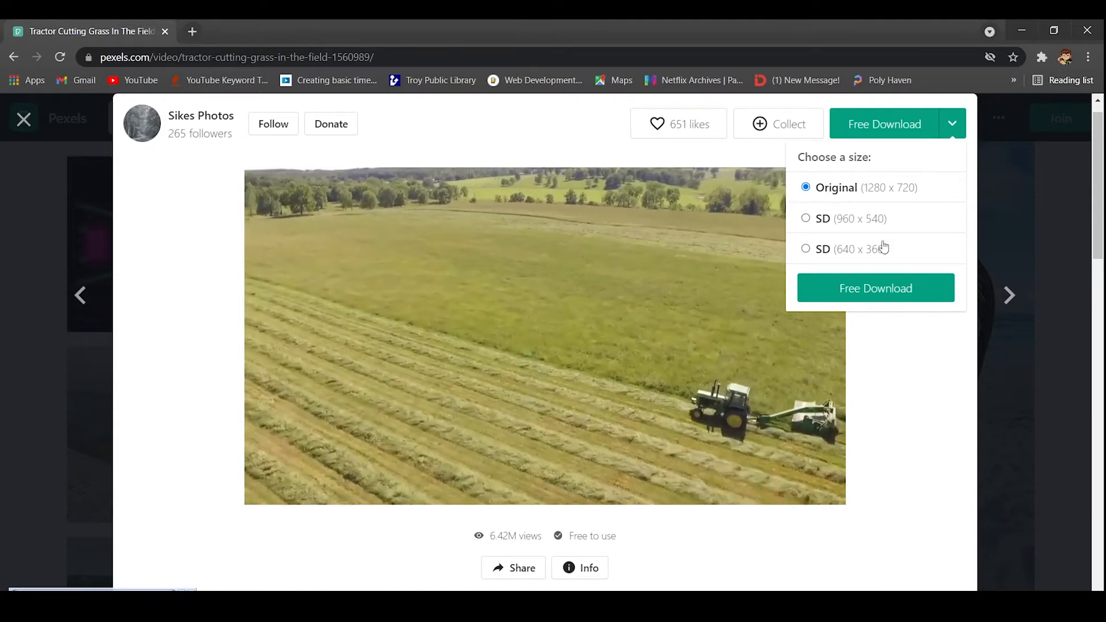
click(841, 288)
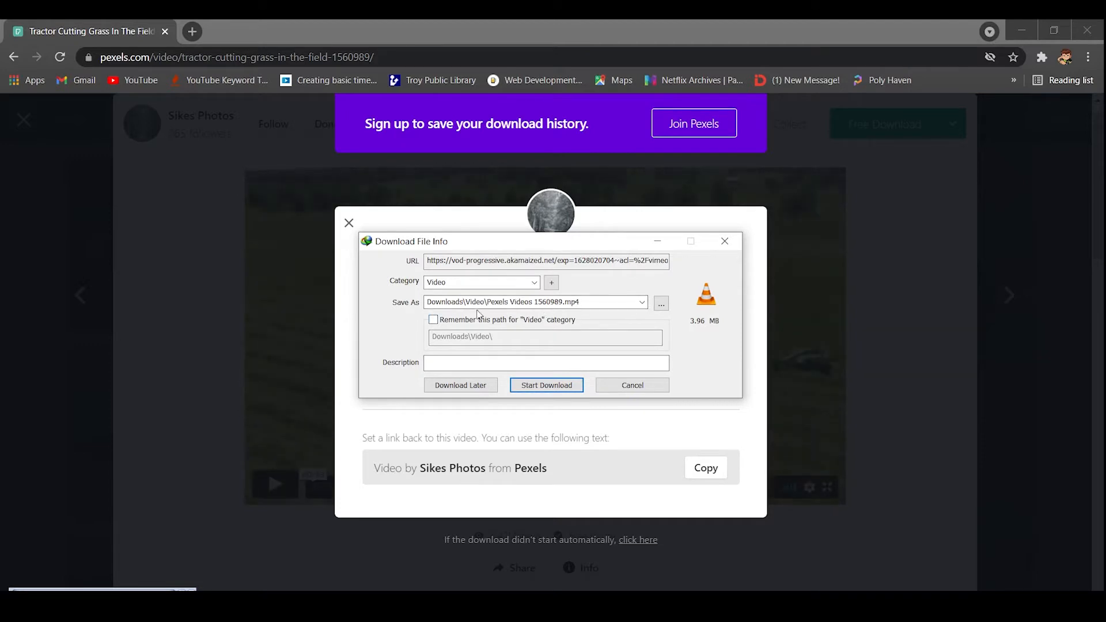
click(546, 385)
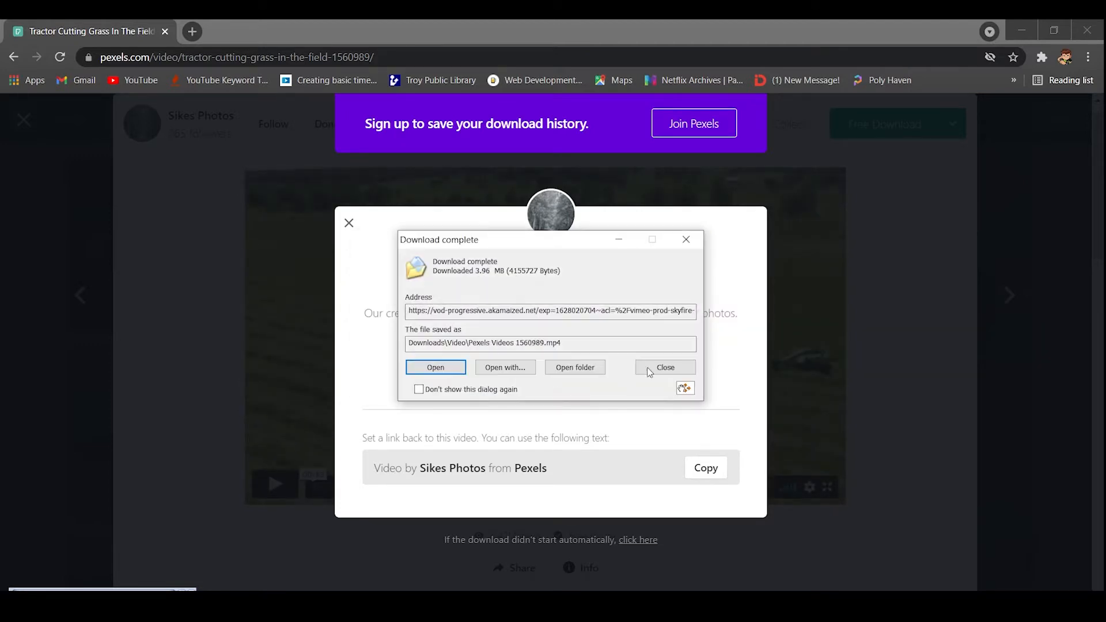
click(666, 368)
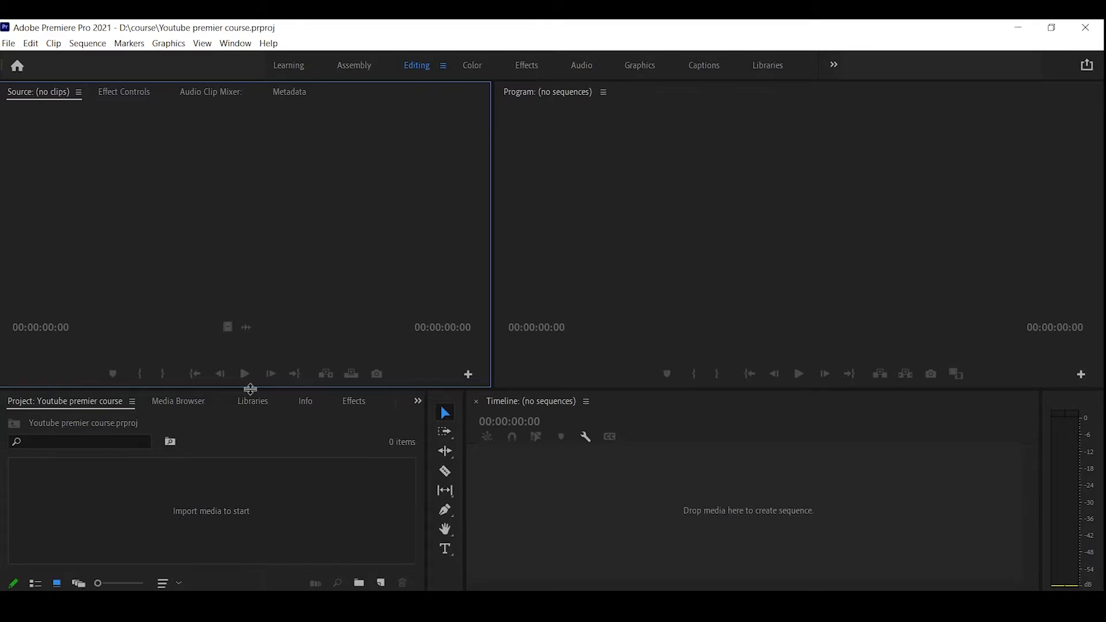
Switch back to Premiere Pro and make the Project and Timeline panels taller.
drag(588, 389, 587, 303)
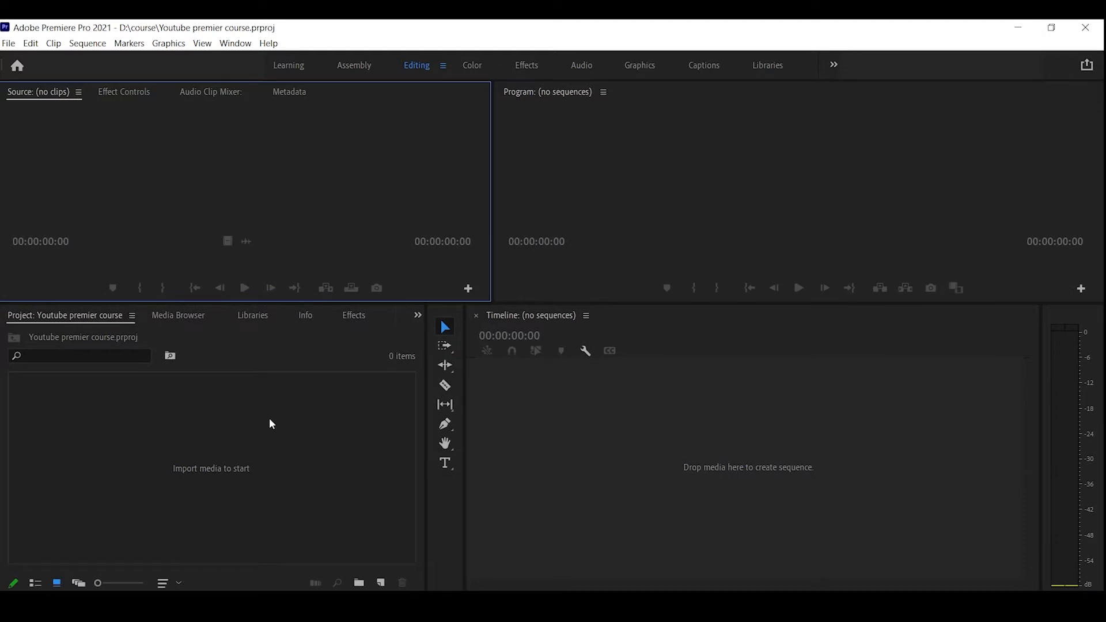
double_click(299, 448)
key(Escape)
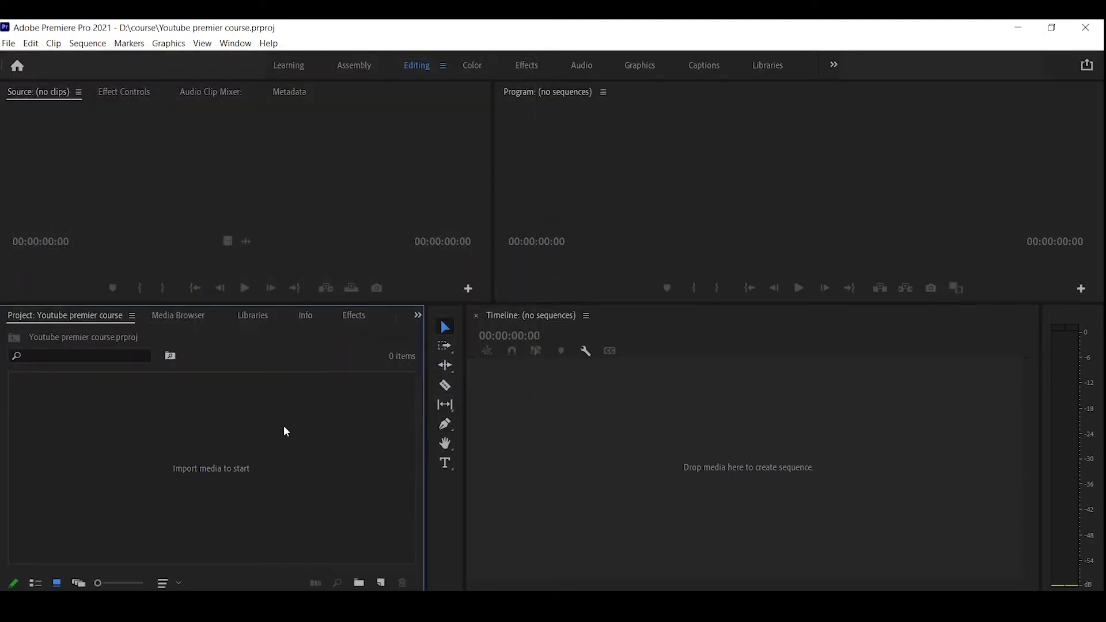
double_click(280, 442)
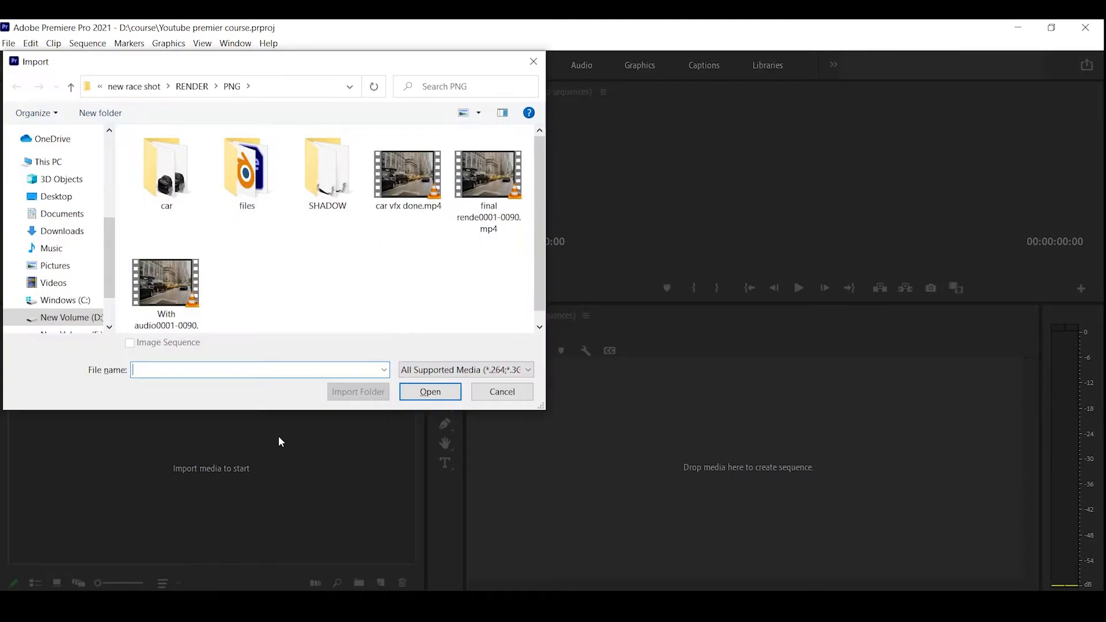
click(534, 61)
click(9, 43)
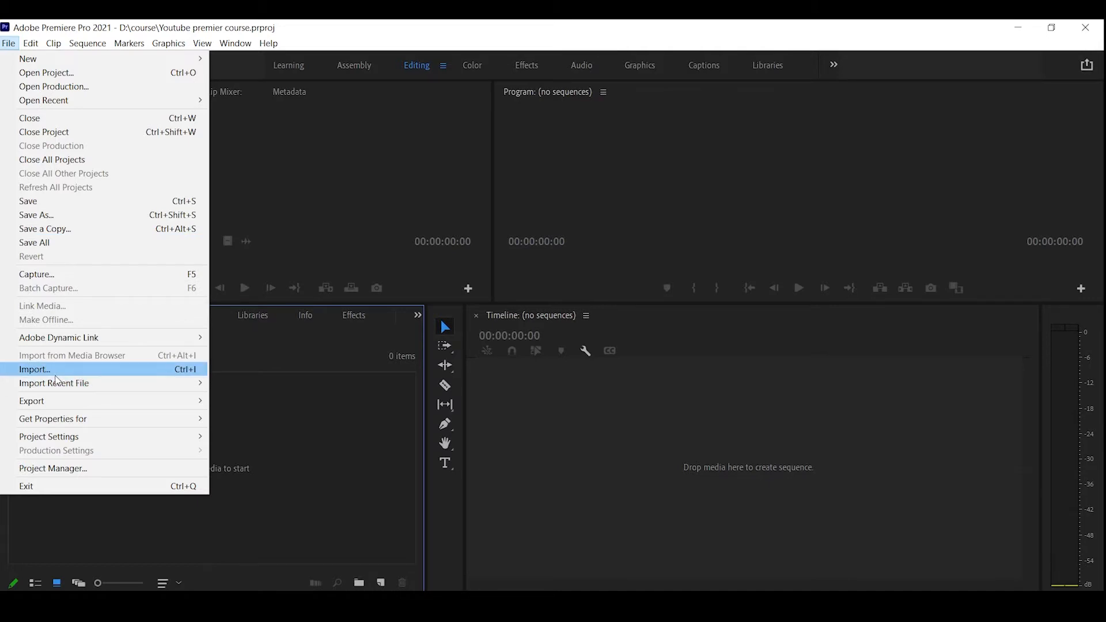
click(282, 428)
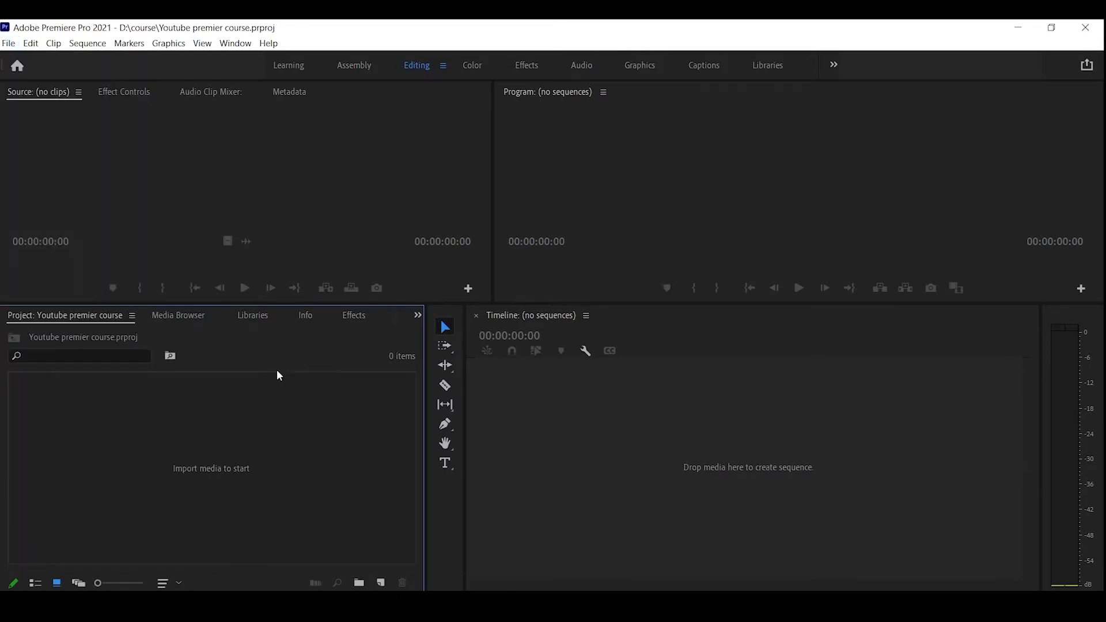
Start a media import and browse to the Video folder inside Downloads.
double_click(141, 421)
click(55, 282)
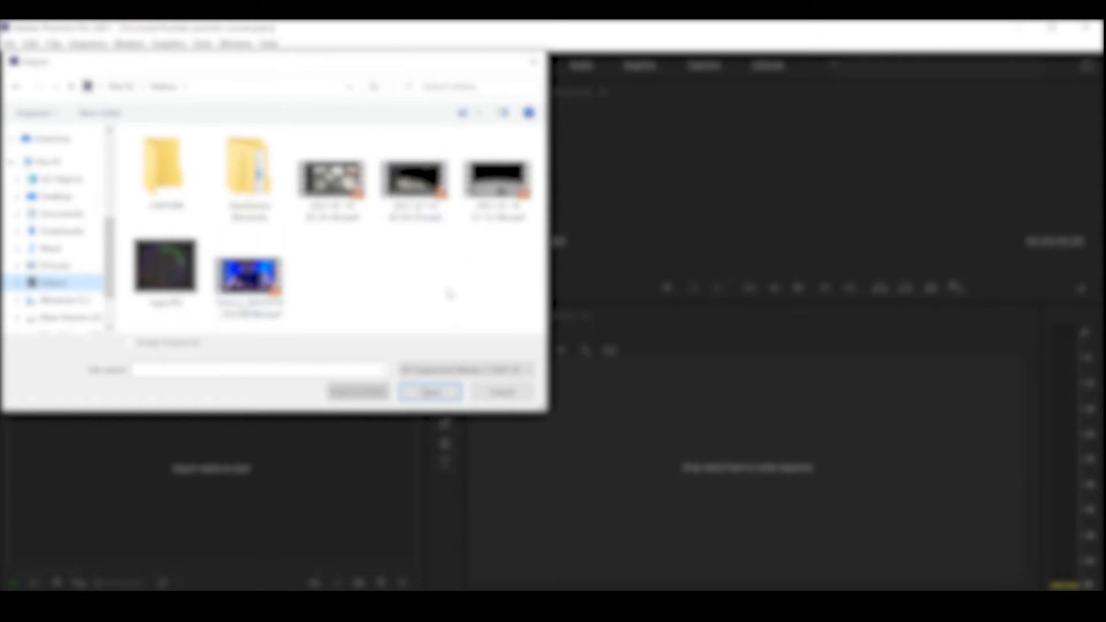
click(57, 231)
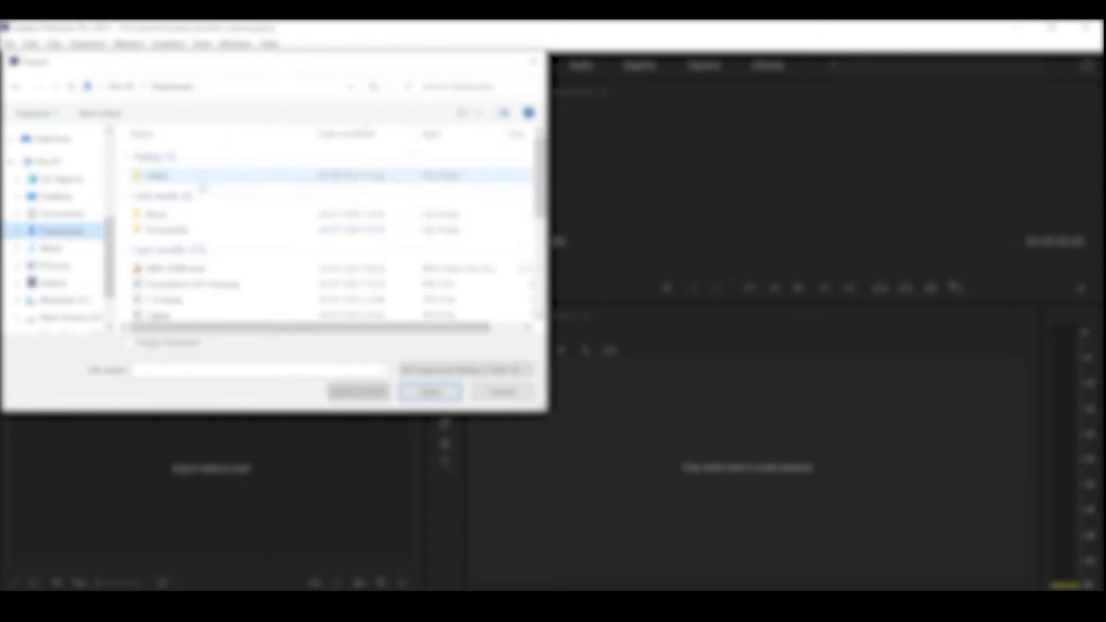
double_click(172, 176)
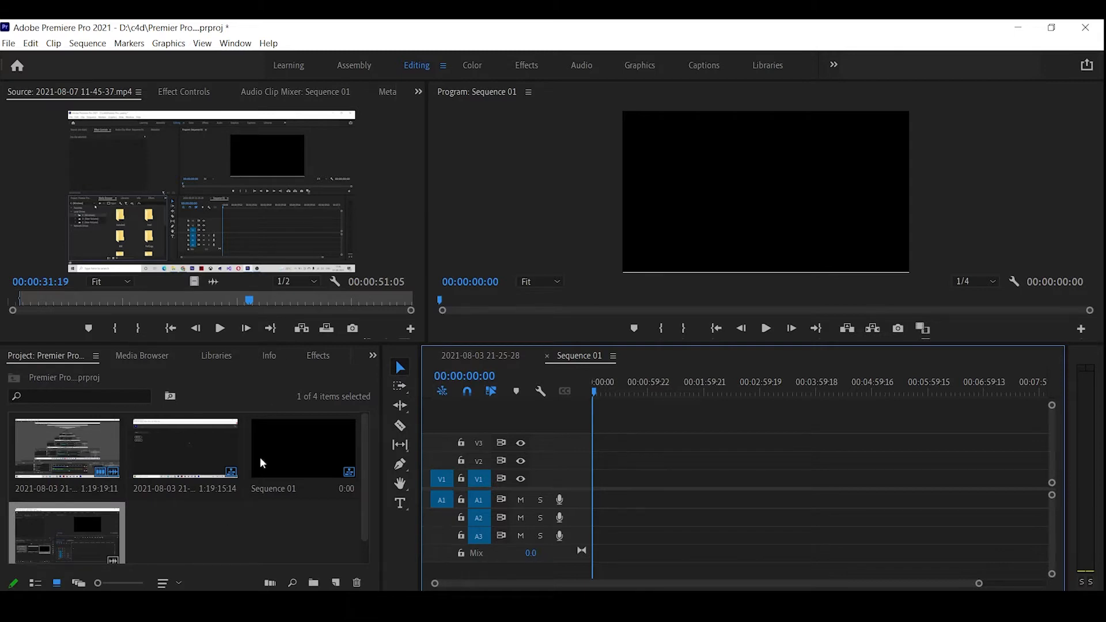
click(9, 43)
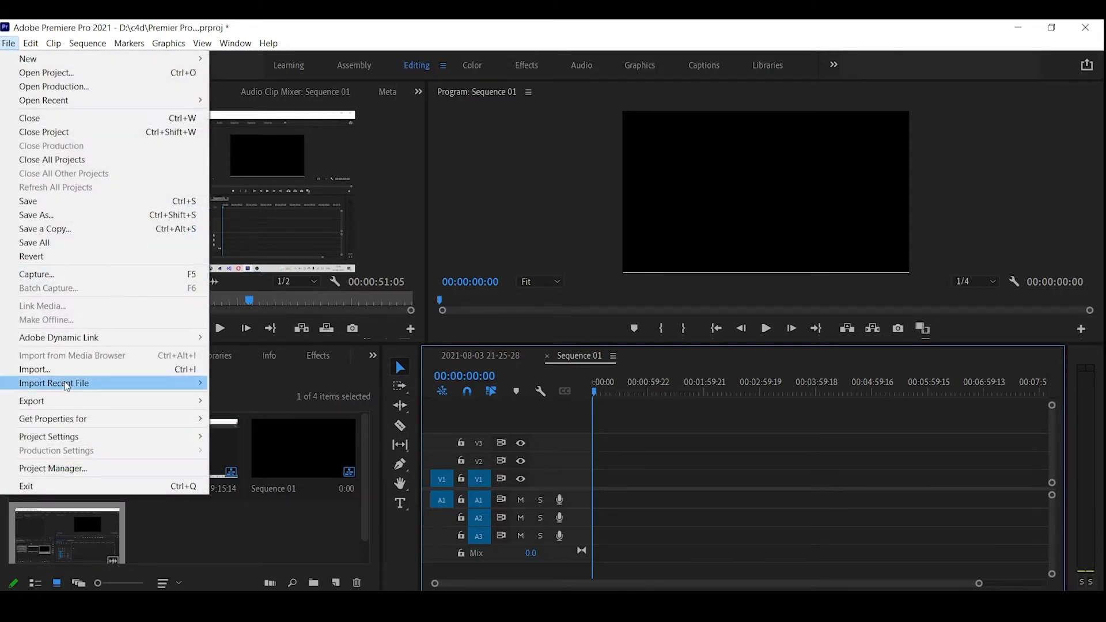
click(261, 544)
Collapse the C: drive in the Media Browser, go to the home directory and look through its folders and media.
click(142, 362)
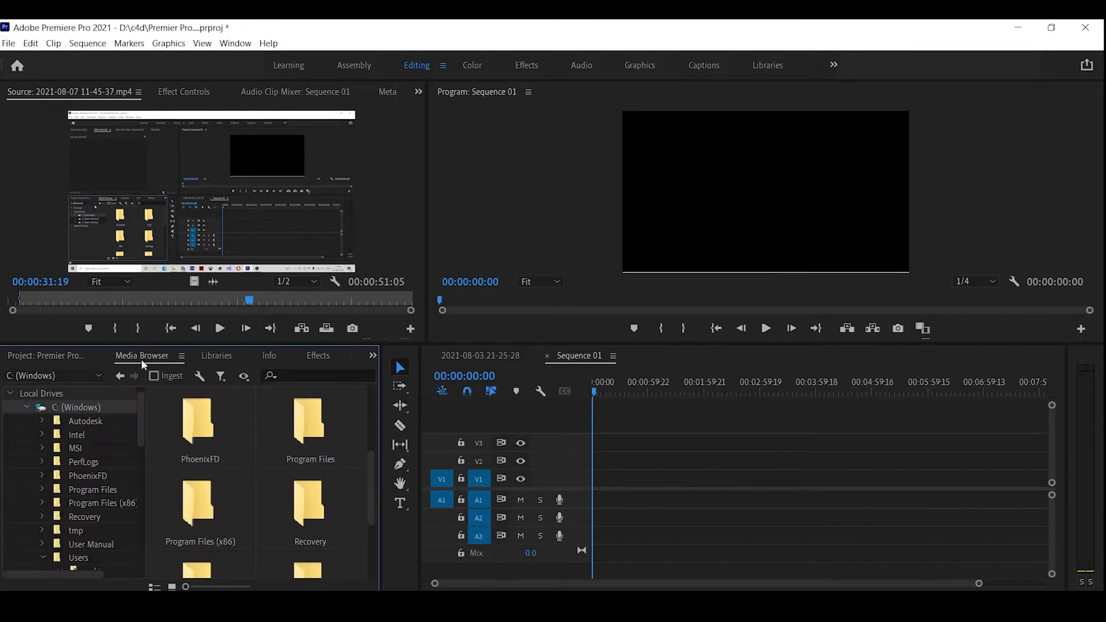
click(26, 407)
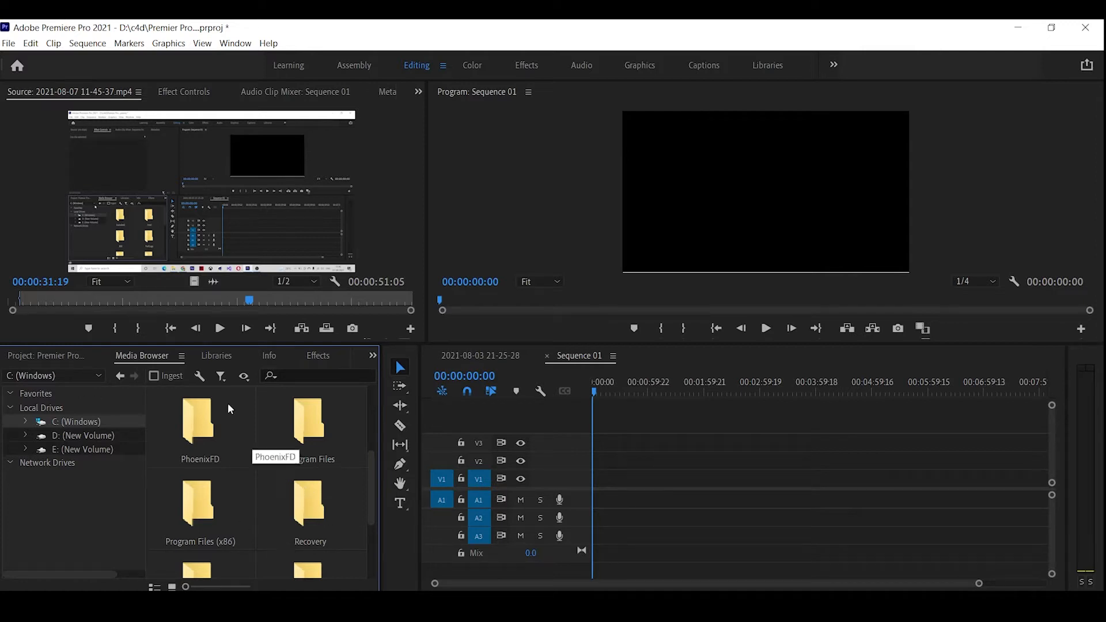
click(92, 376)
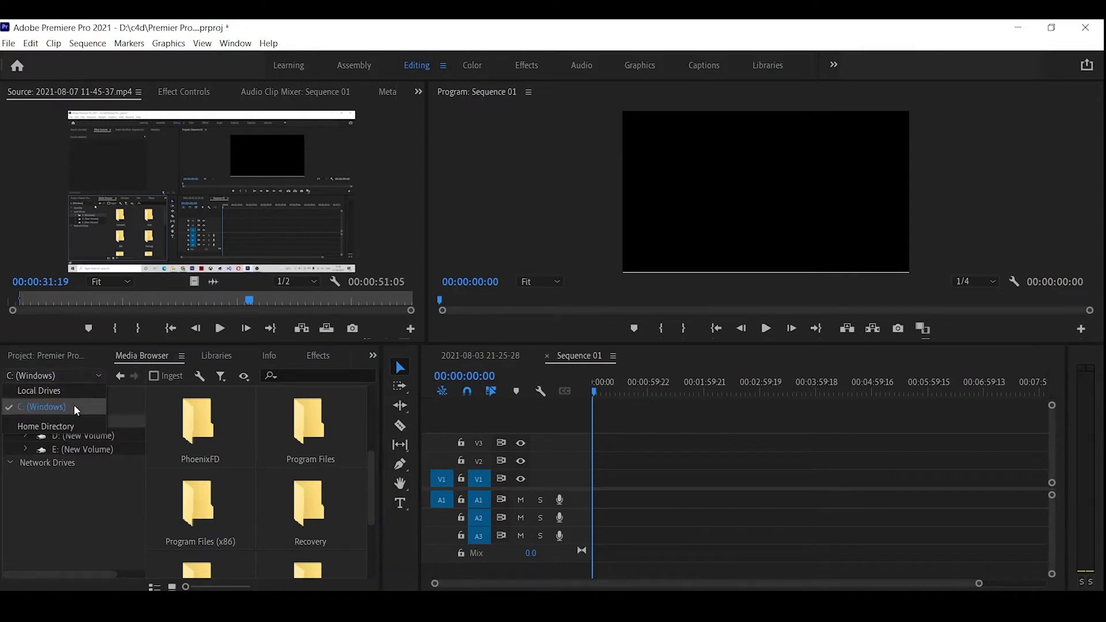
click(71, 426)
scroll(231, 518, down, 3)
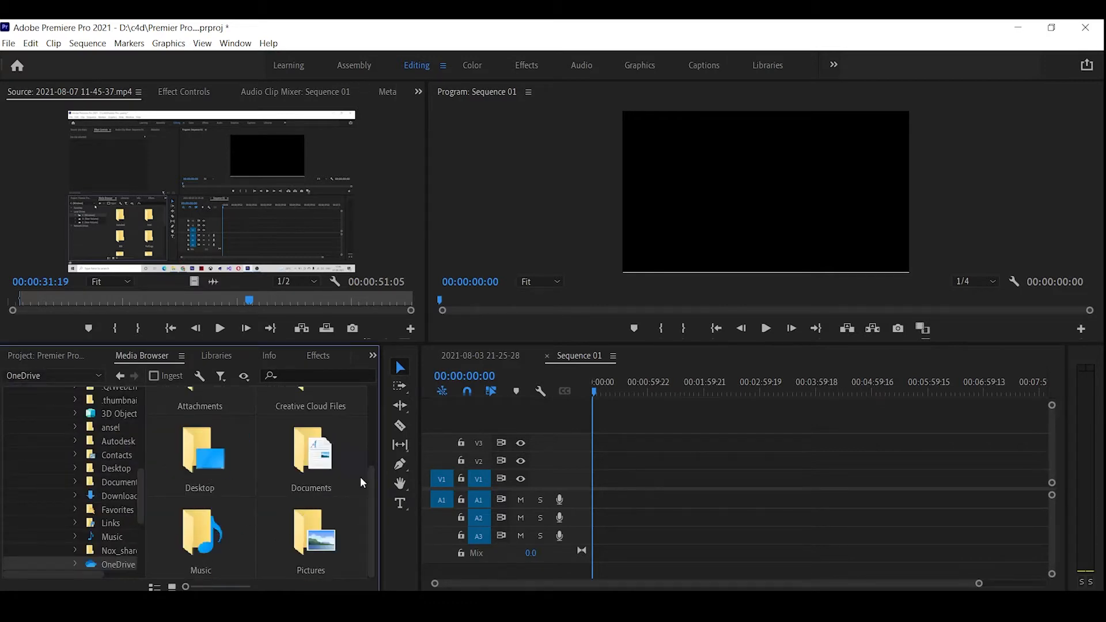
scroll(180, 540, up, 3)
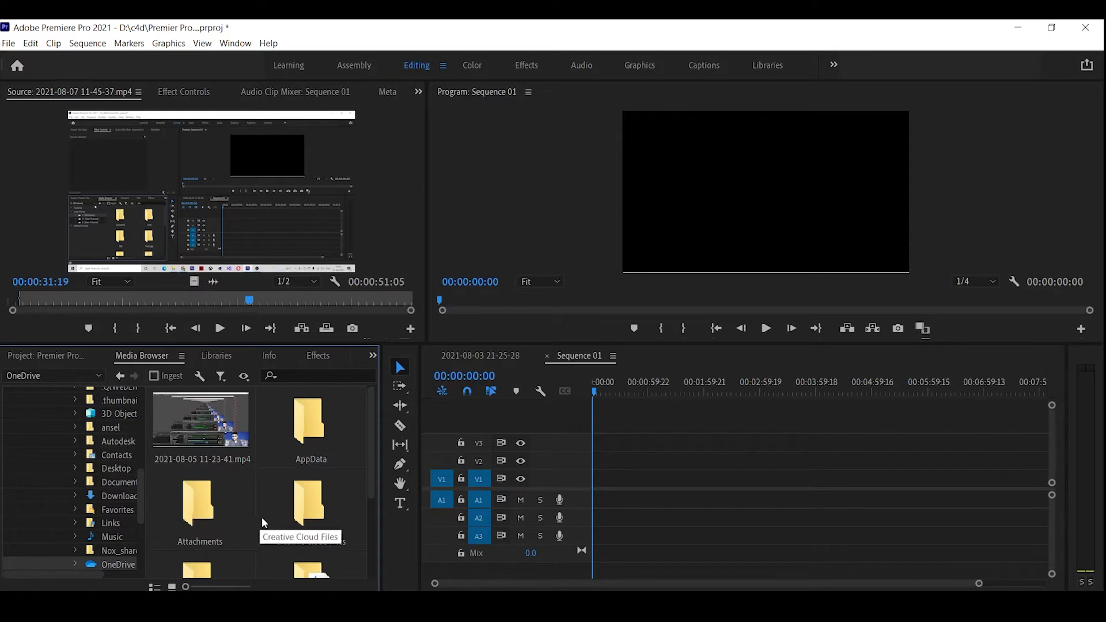
scroll(184, 521, down, 3)
scroll(75, 461, up, 10)
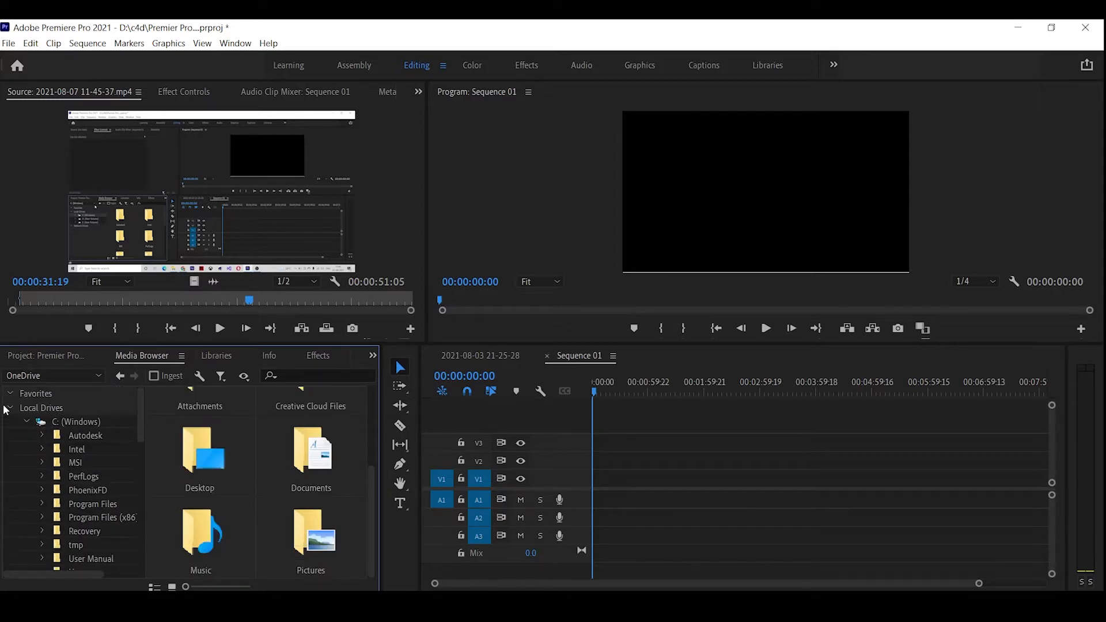
Import Pexels Videos 1560989.mp4 from the Video folder in Downloads into the project.
click(10, 409)
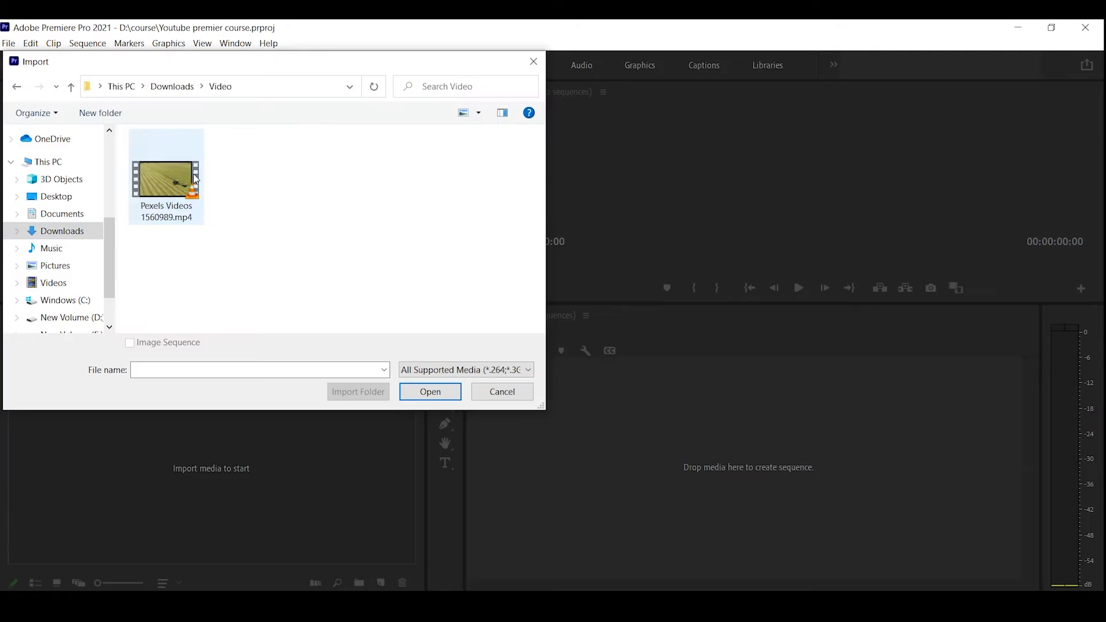
click(195, 178)
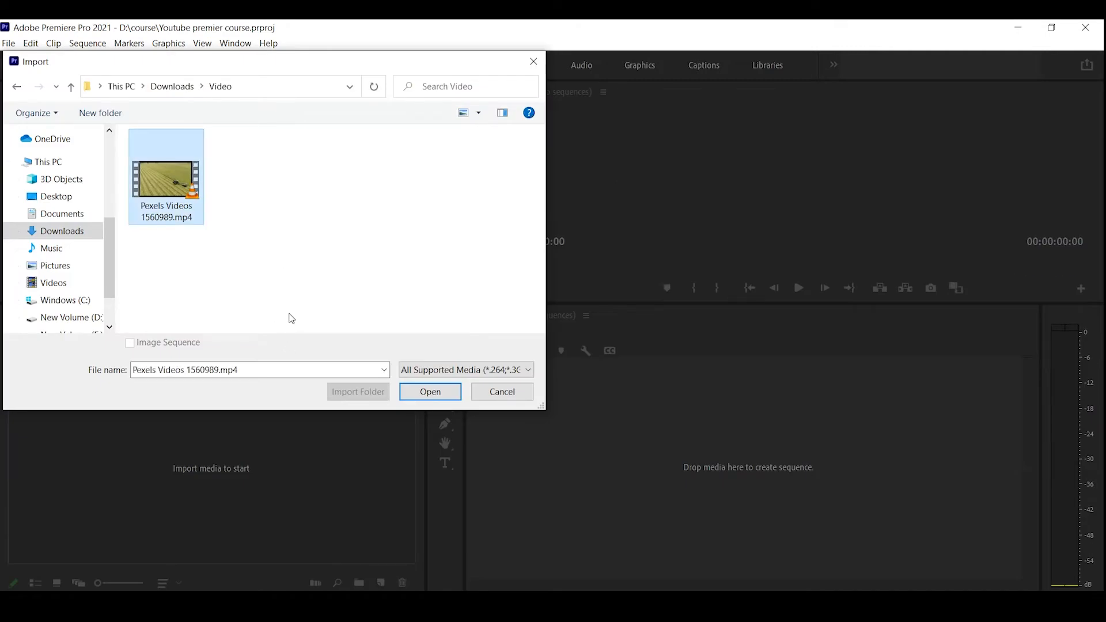
click(427, 397)
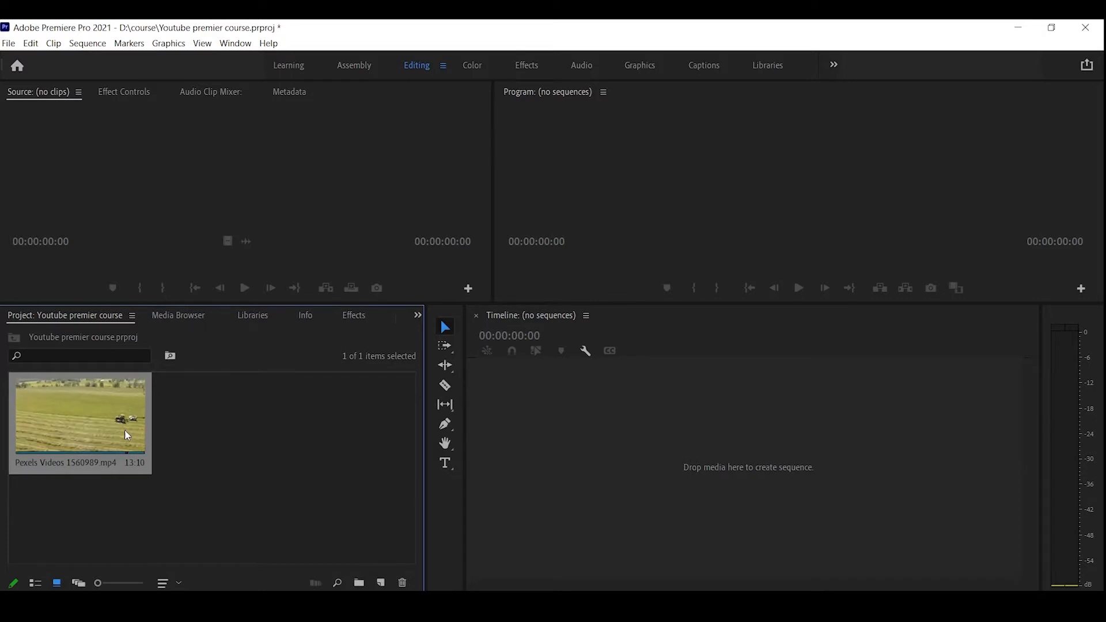
click(215, 434)
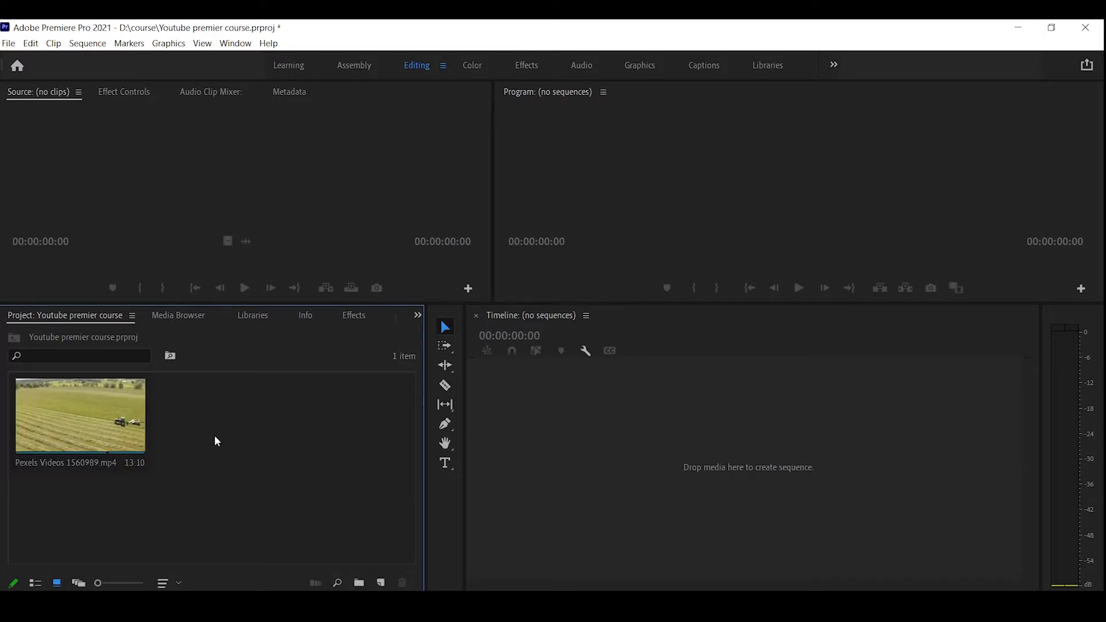
Open the tractor clip in the Source Monitor, make the monitor slightly taller and scrub through the clip, ending at 00:00:00:00.
double_click(101, 399)
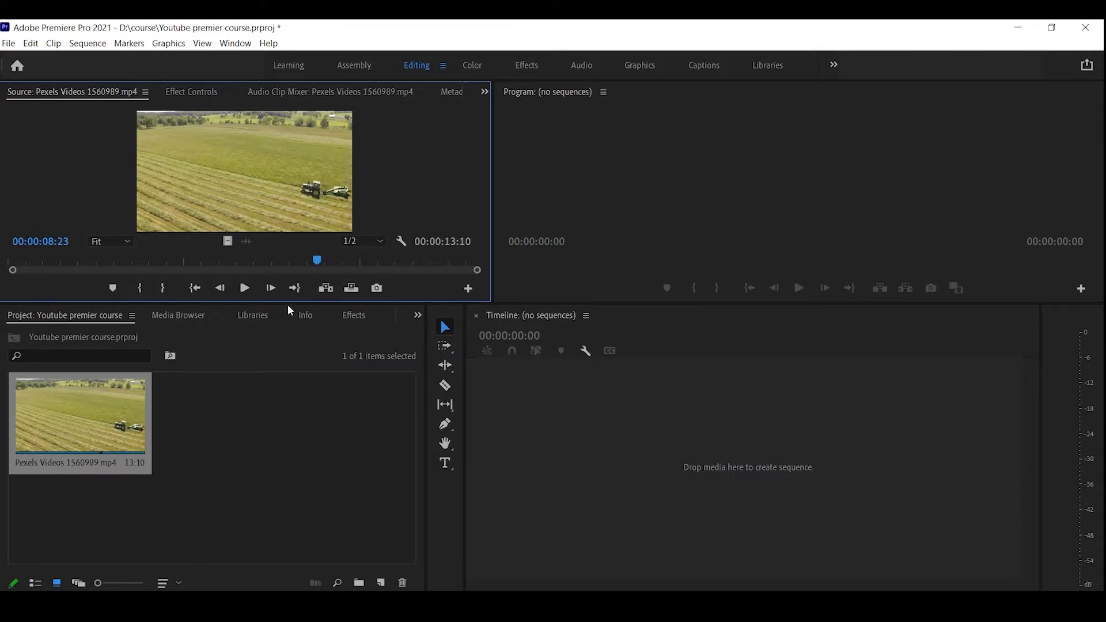
mouse_move(288, 304)
mouse_down()
mouse_move(294, 341)
mouse_move(297, 314)
mouse_up()
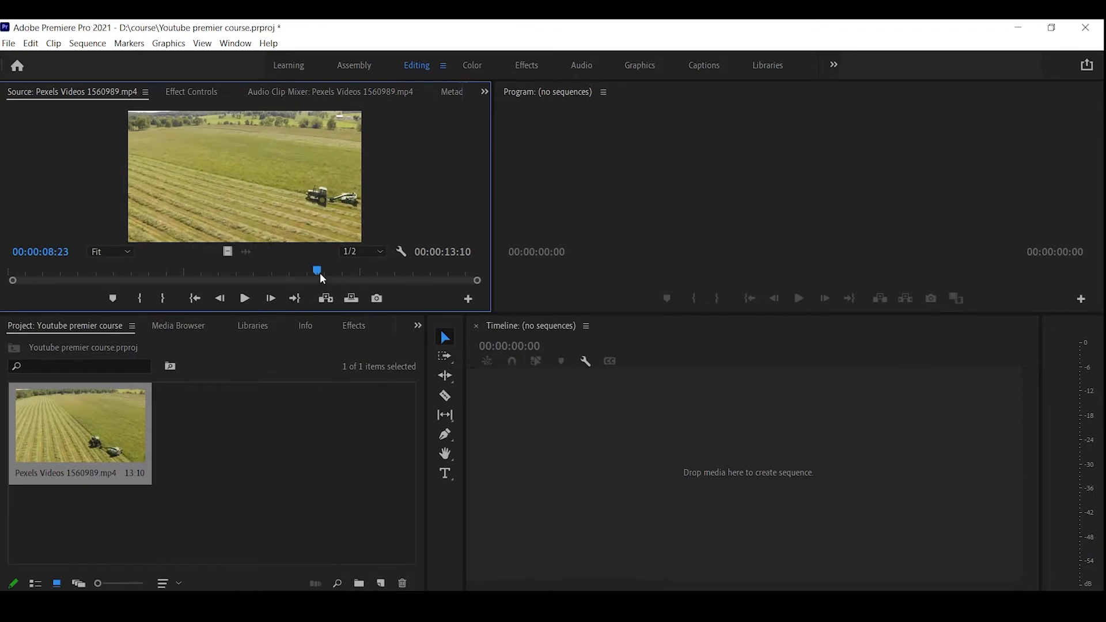
drag(319, 269, 140, 280)
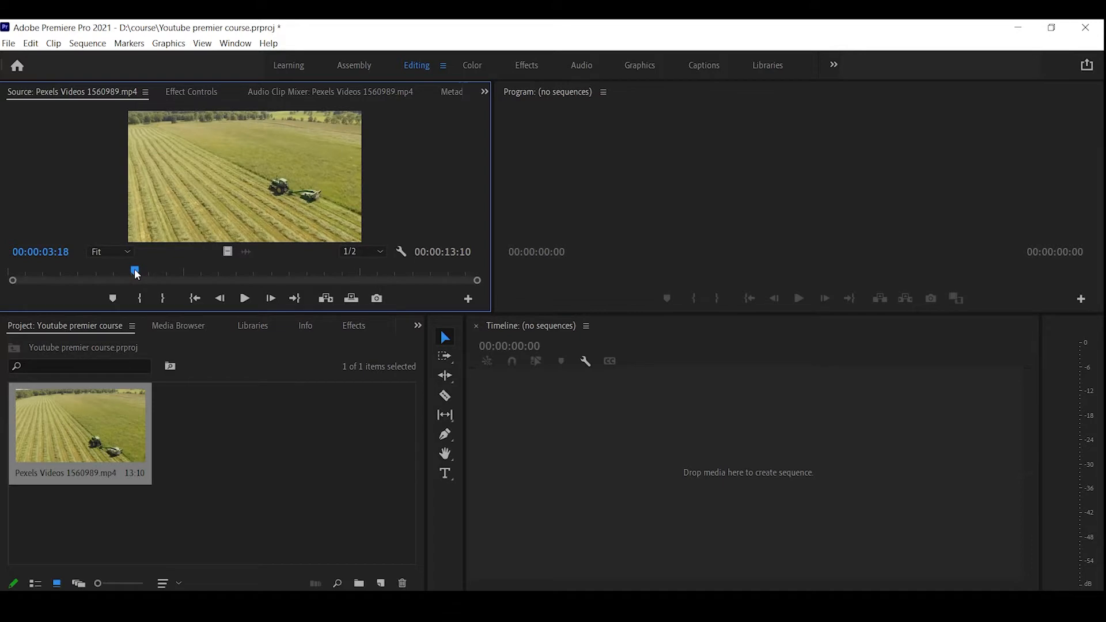
drag(136, 274, 279, 275)
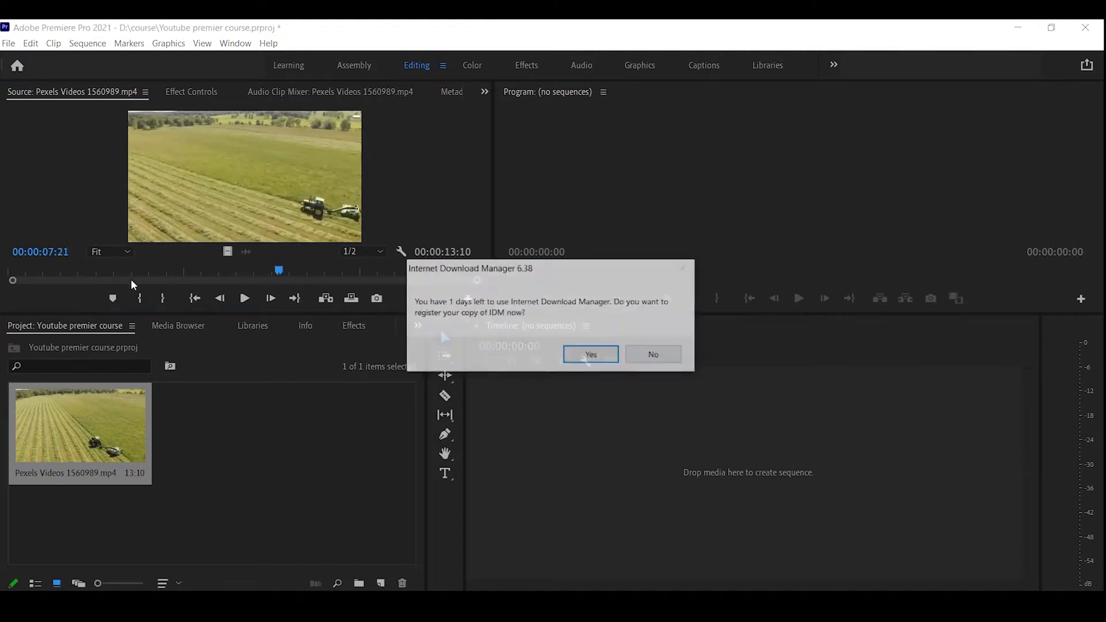
click(677, 358)
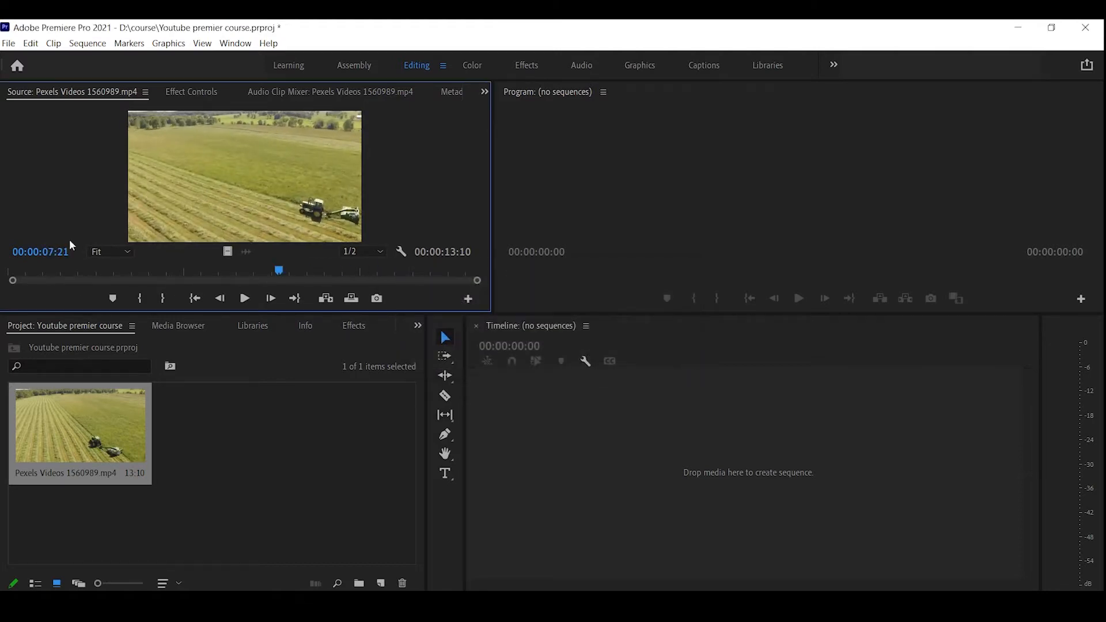
mouse_move(25, 272)
mouse_down()
mouse_move(416, 269)
mouse_move(6, 275)
mouse_move(466, 283)
mouse_move(15, 284)
mouse_up()
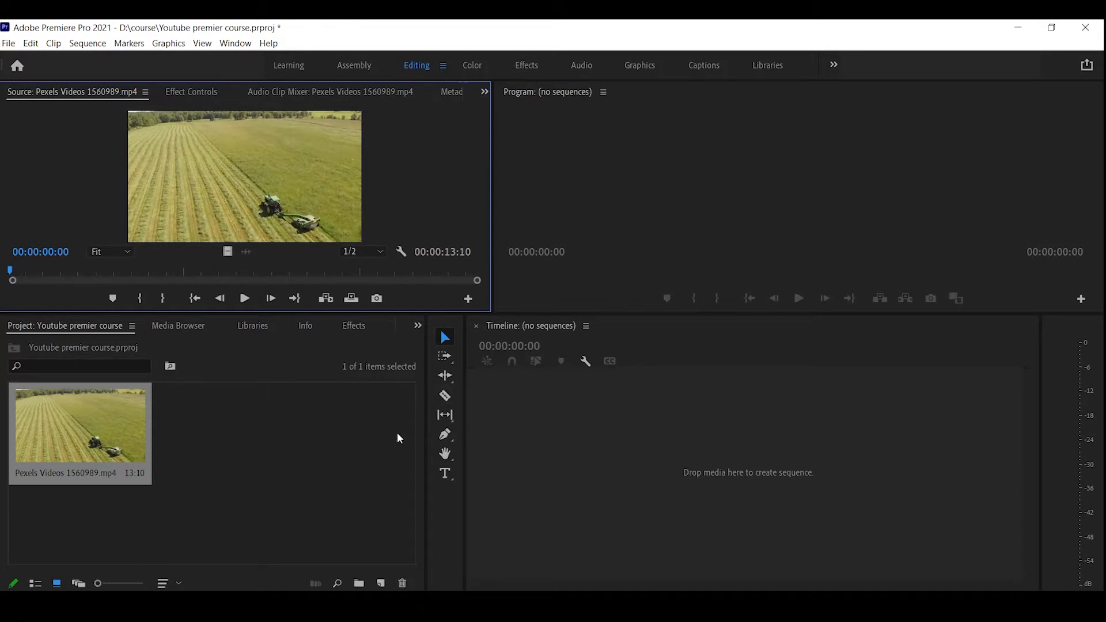
Create a sequence by placing the tractor clip on the empty timeline, and undo the sequence creation.
right_click(106, 426)
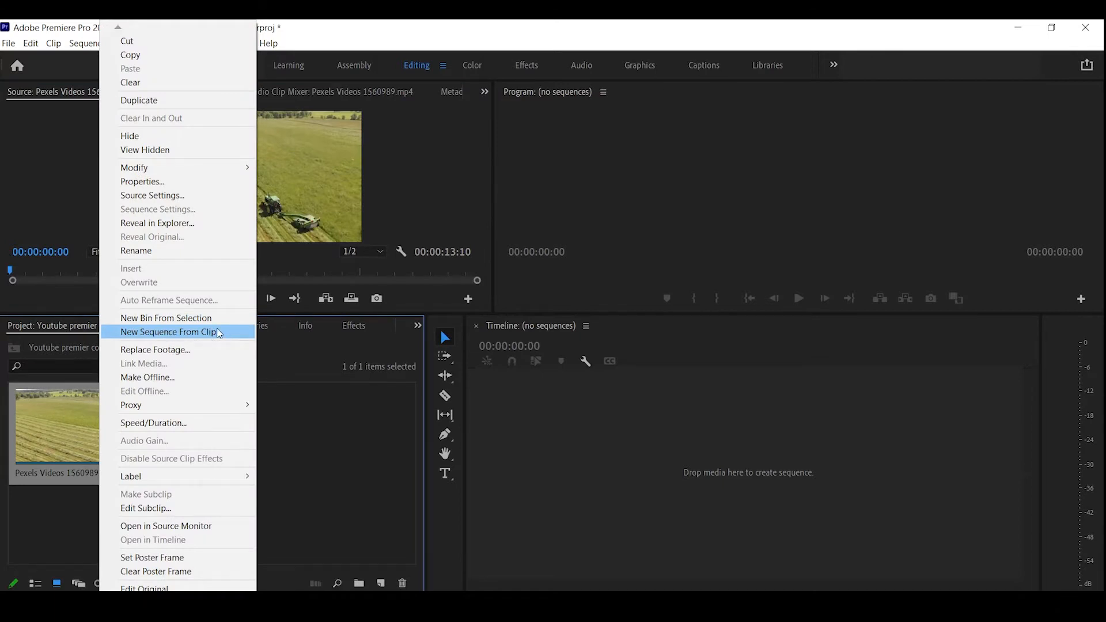
click(323, 449)
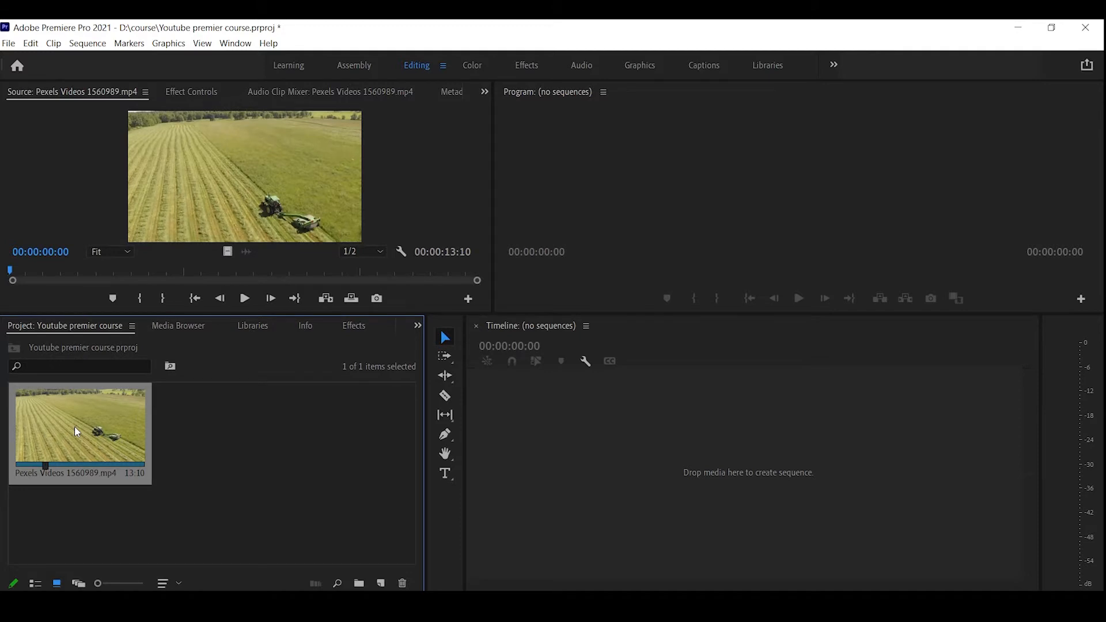
drag(75, 431, 642, 470)
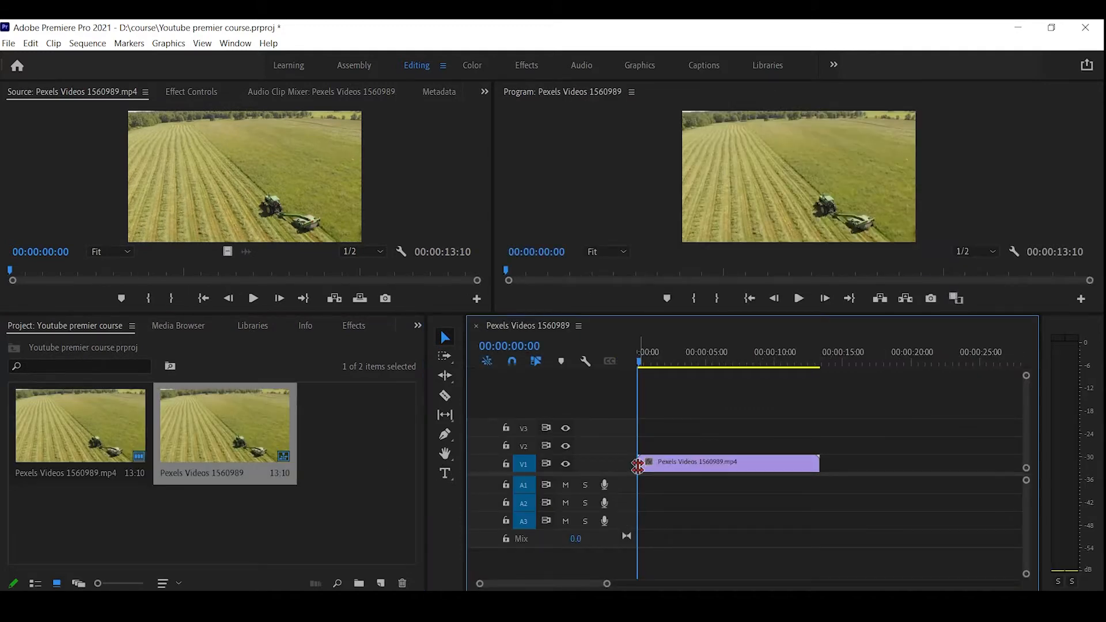
key(ctrl+z)
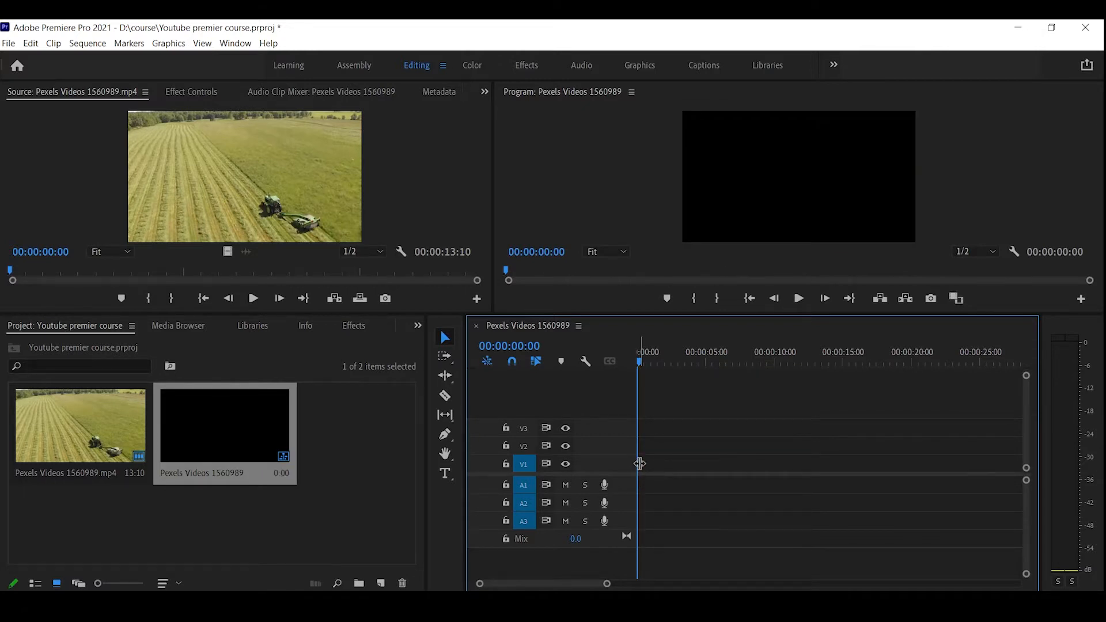
key(ctrl+z)
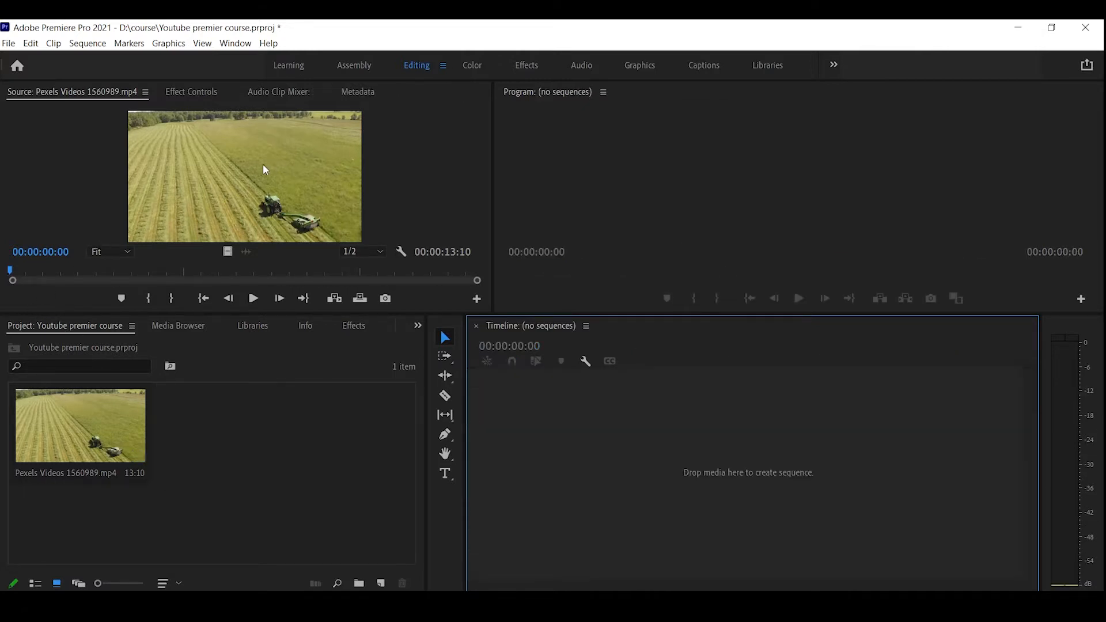
drag(264, 168, 222, 191)
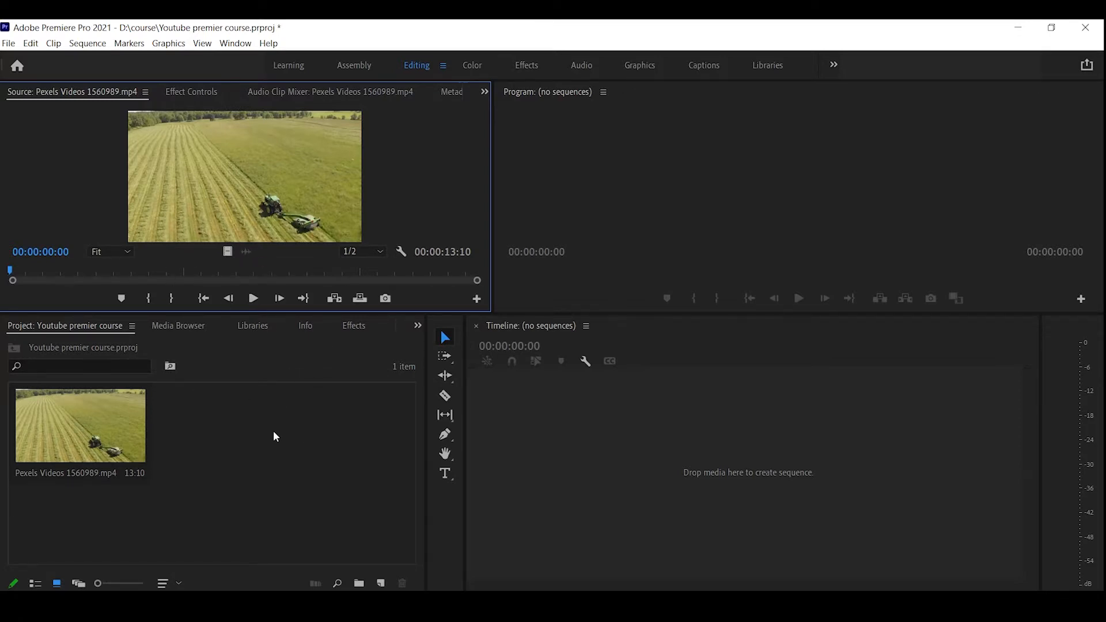
click(250, 417)
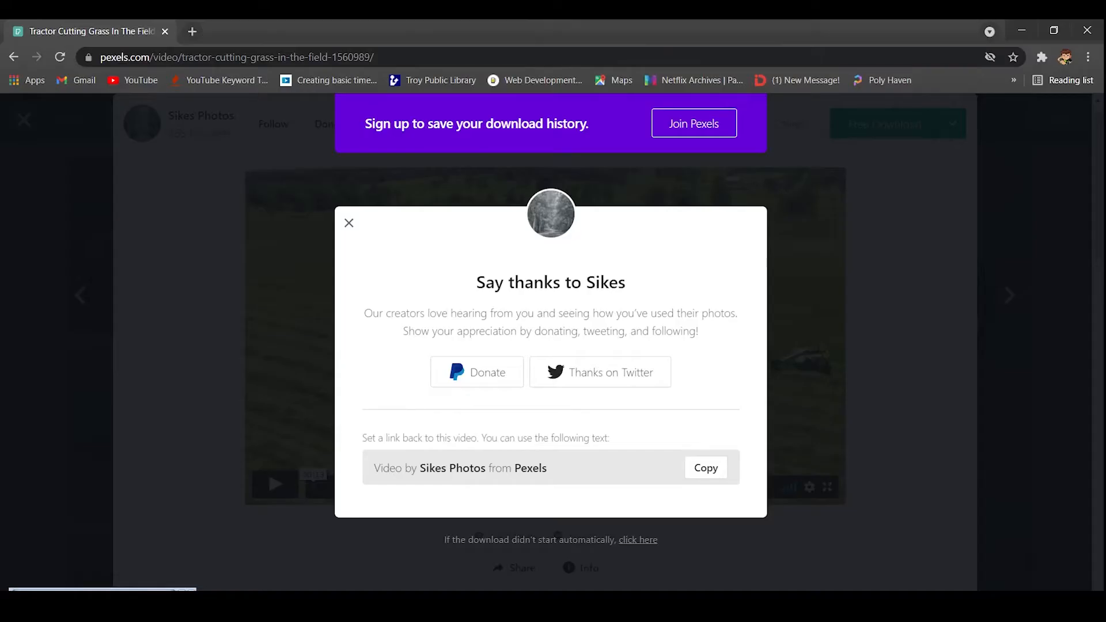
Switch to Pexels in the browser, close the tractor video page and search the videos for "video with audio".
click(979, 199)
click(984, 180)
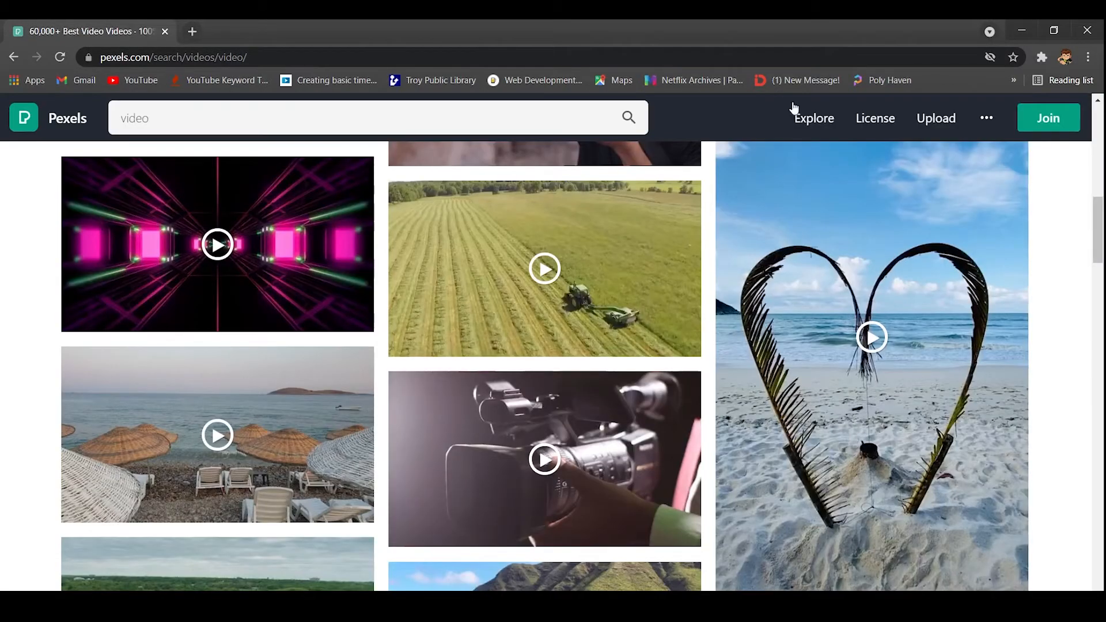
click(427, 109)
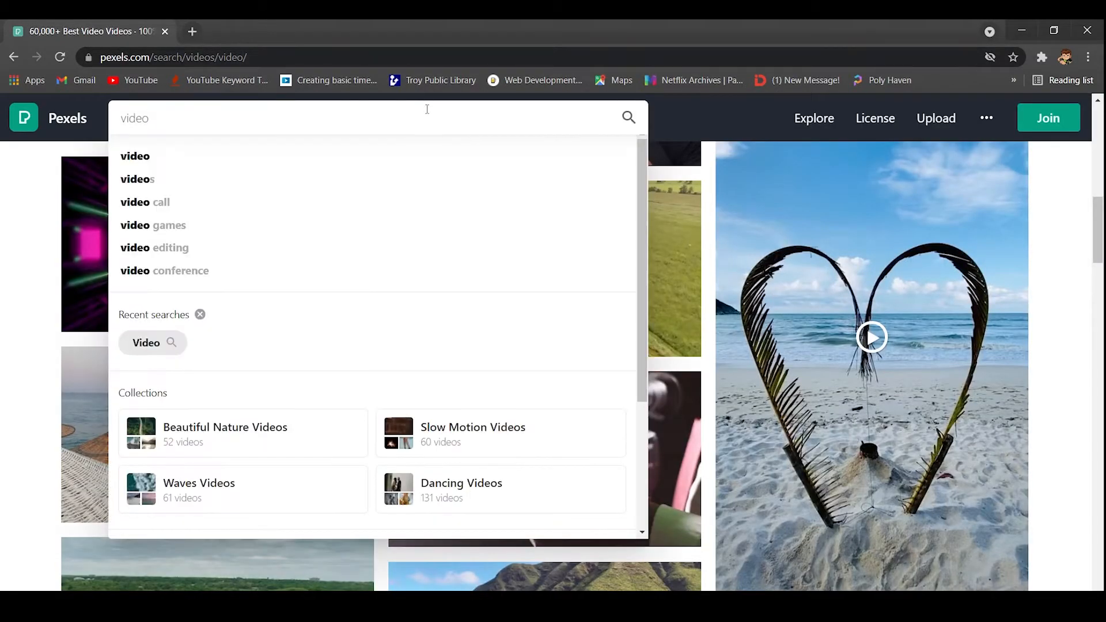
key(ctrl+a)
key(BackSpace)
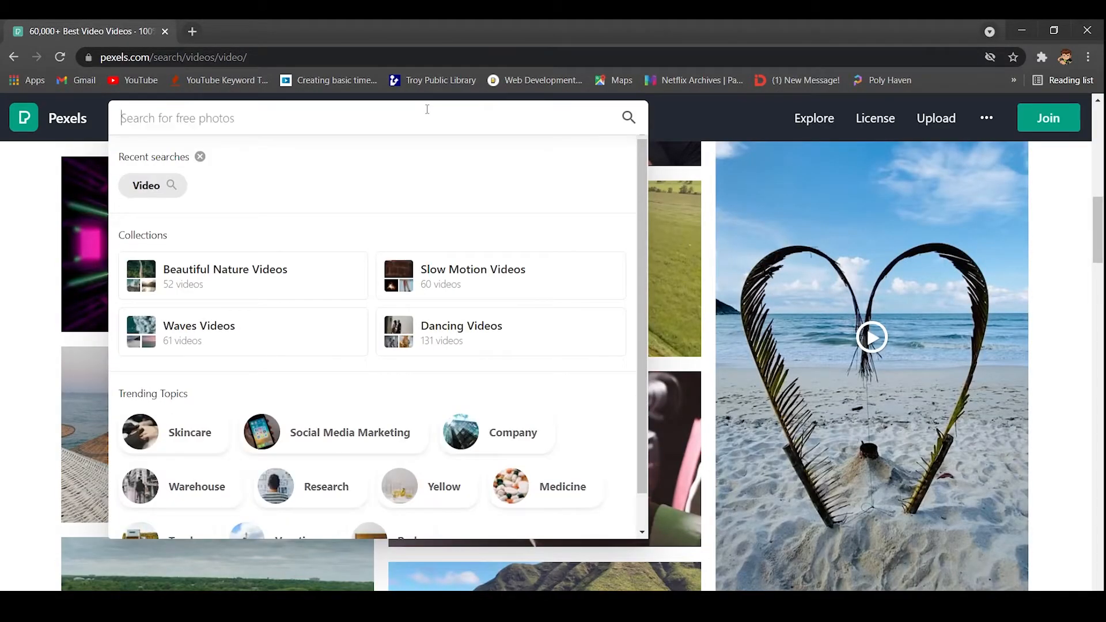
text(video with au)
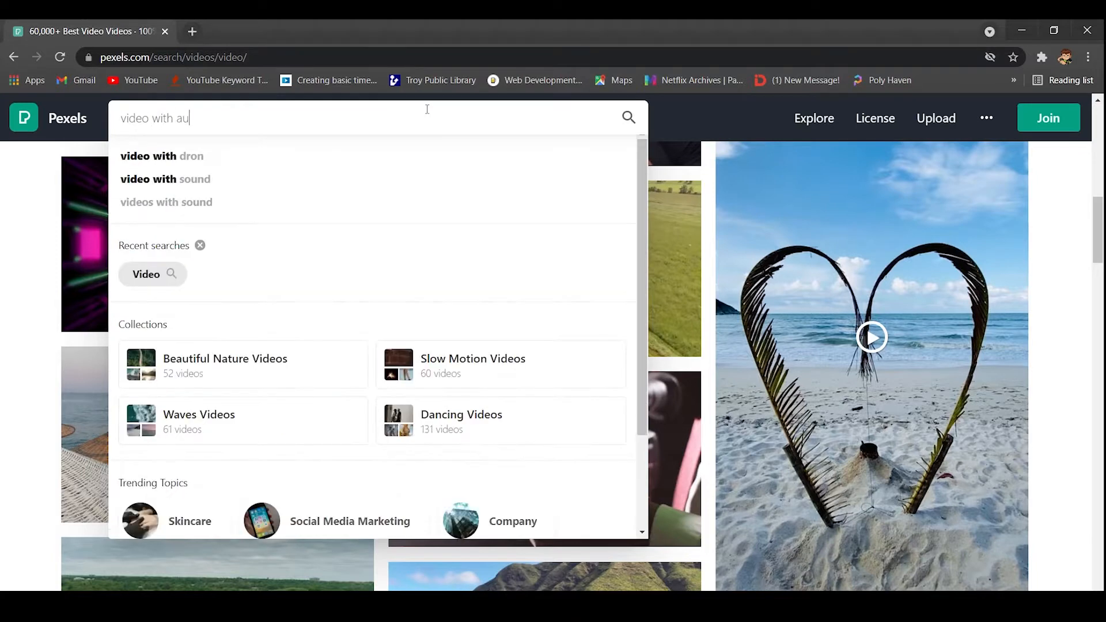
text(dio)
key(Return)
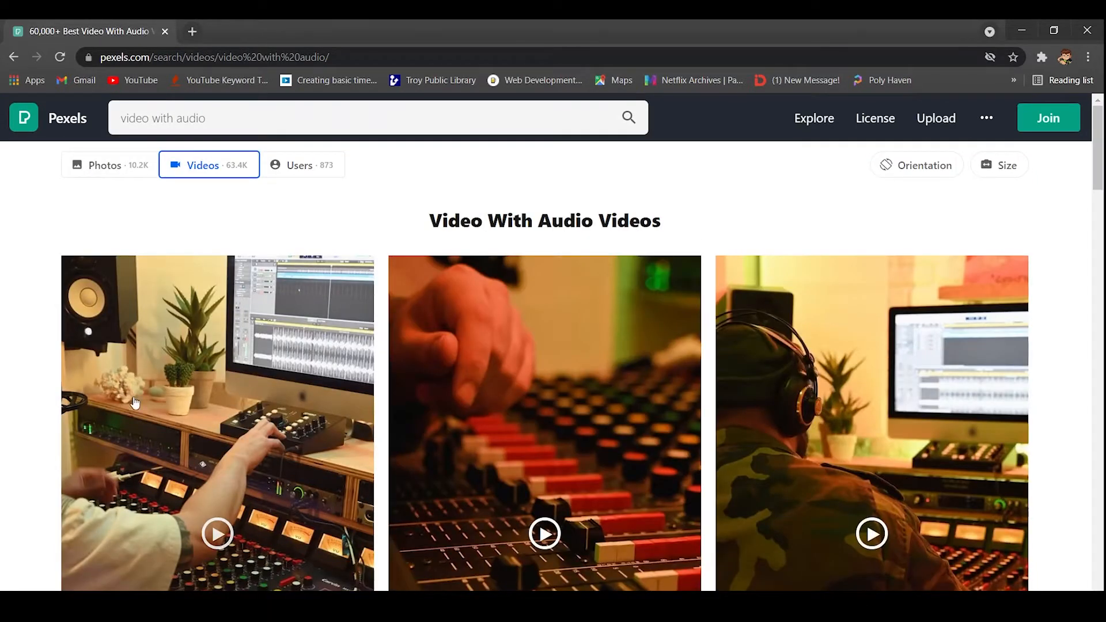
Preview the first result, a clip of a person using an audio mixer, and close it and minimize the browser.
scroll(135, 403, down, 2)
click(282, 339)
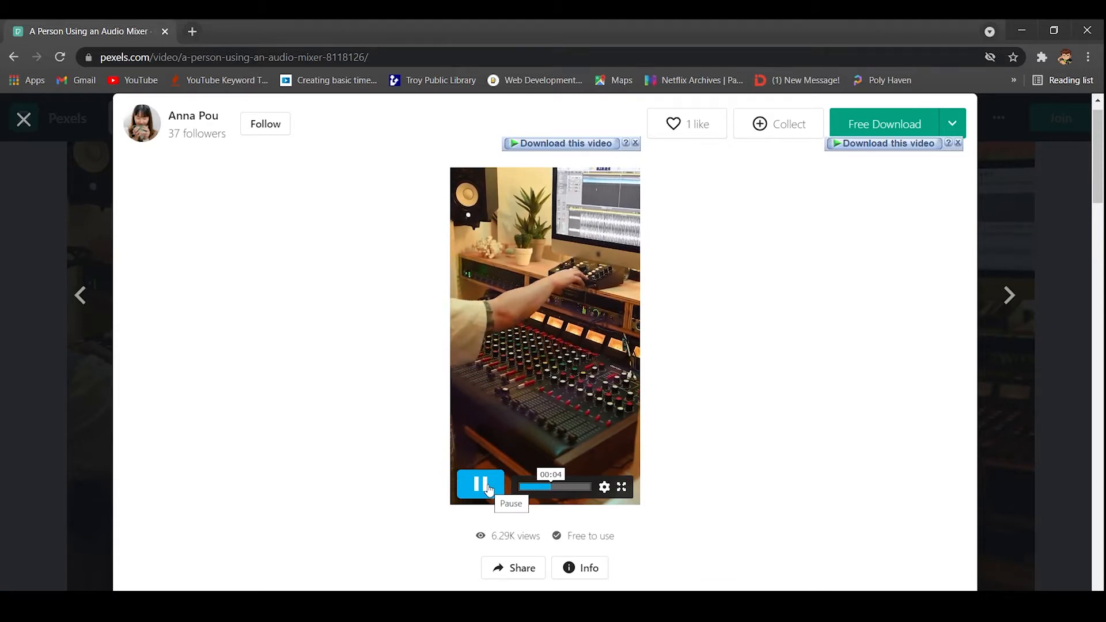
click(488, 489)
click(1060, 285)
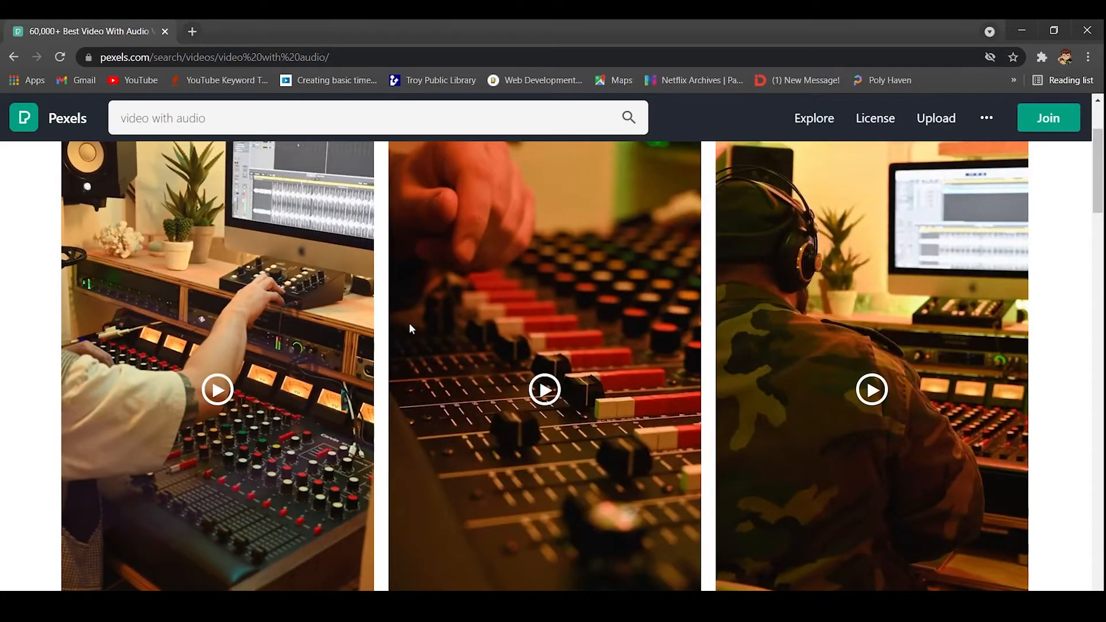
click(1022, 30)
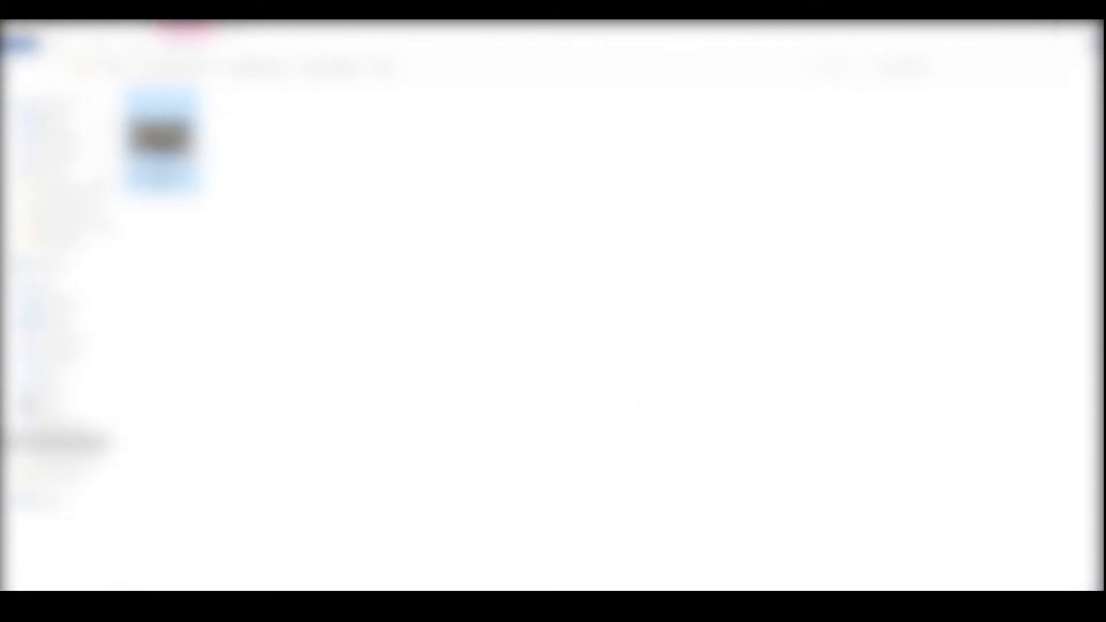
Bring final match0001-0571.mp4 from the file explorer into the Premiere Pro project and open it in the Source Monitor.
drag(162, 139, 464, 279)
drag(614, 533, 314, 487)
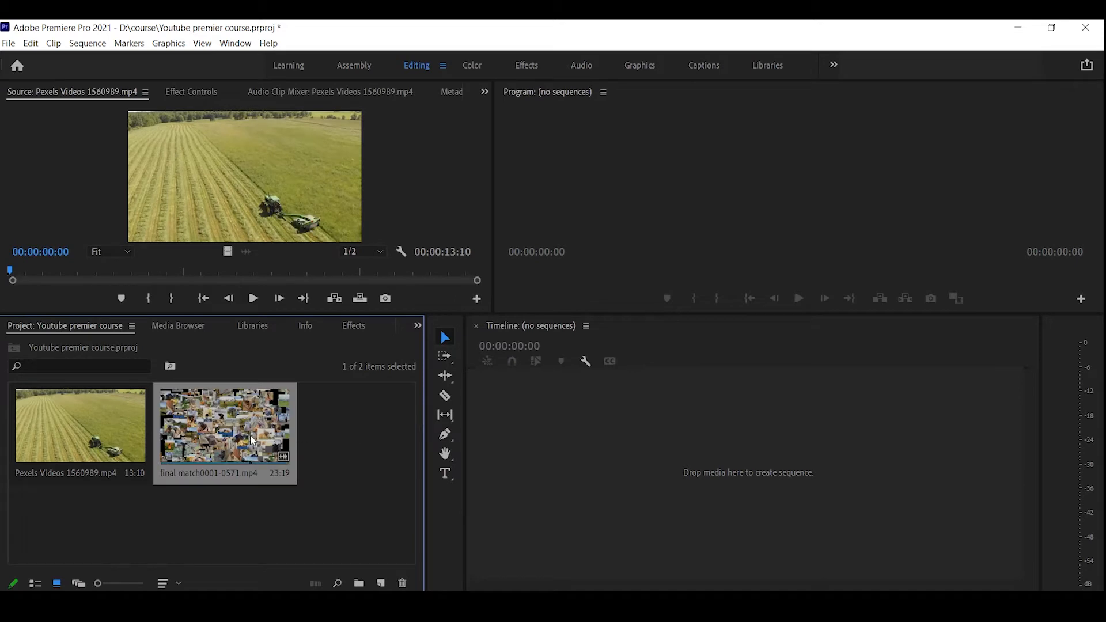
click(368, 506)
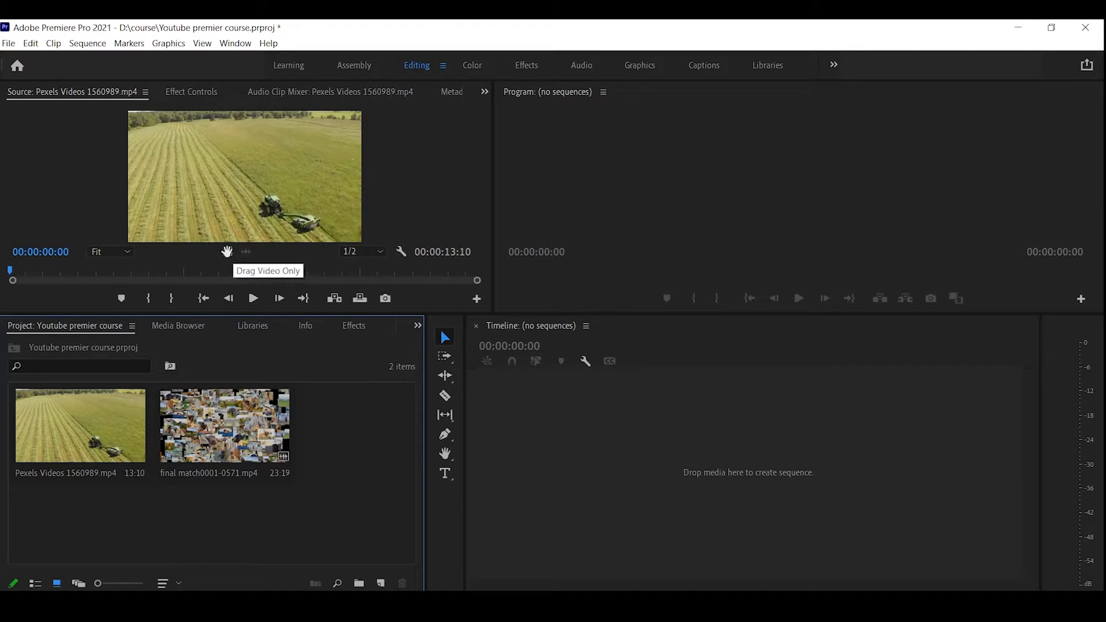
click(248, 255)
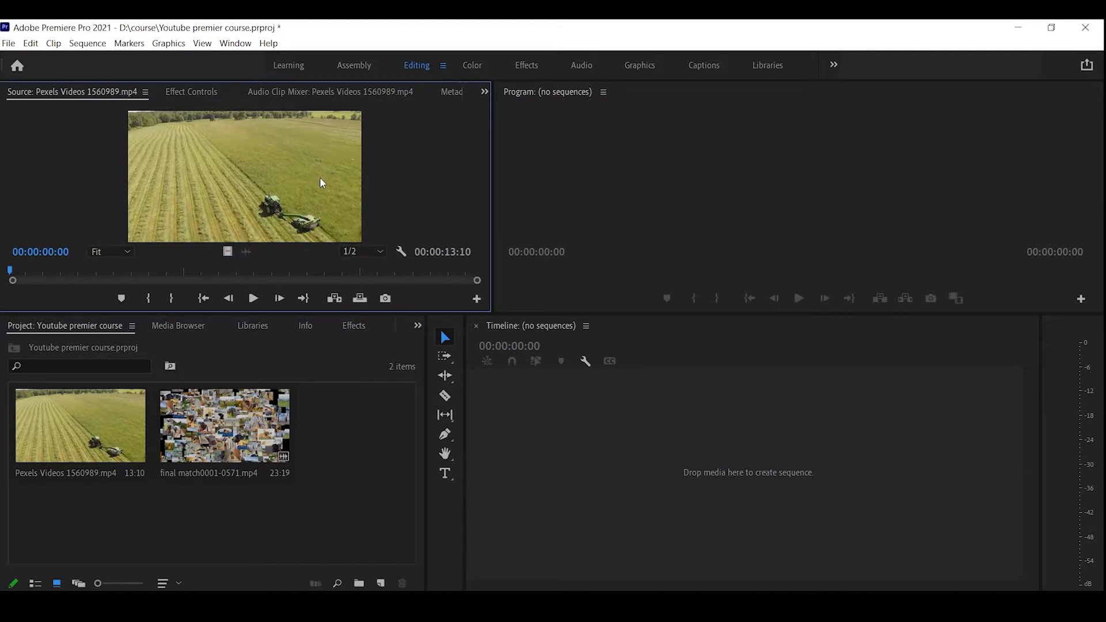
double_click(229, 417)
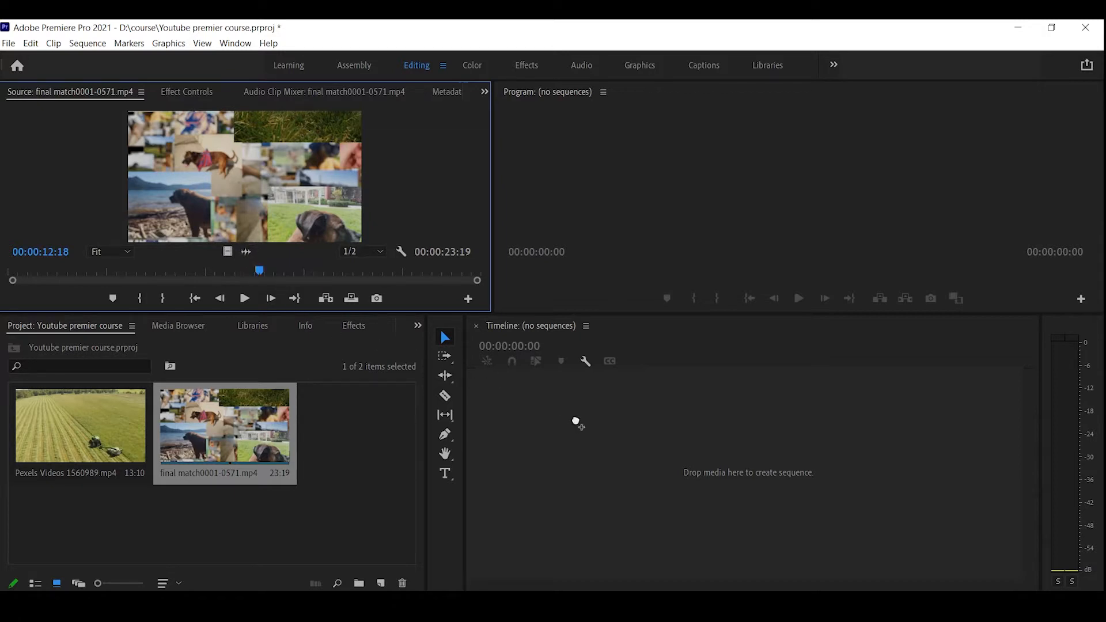
Place only the audio of final match0001-0571.mp4 on the timeline and undo it, and repeat with only its video.
drag(576, 424, 621, 468)
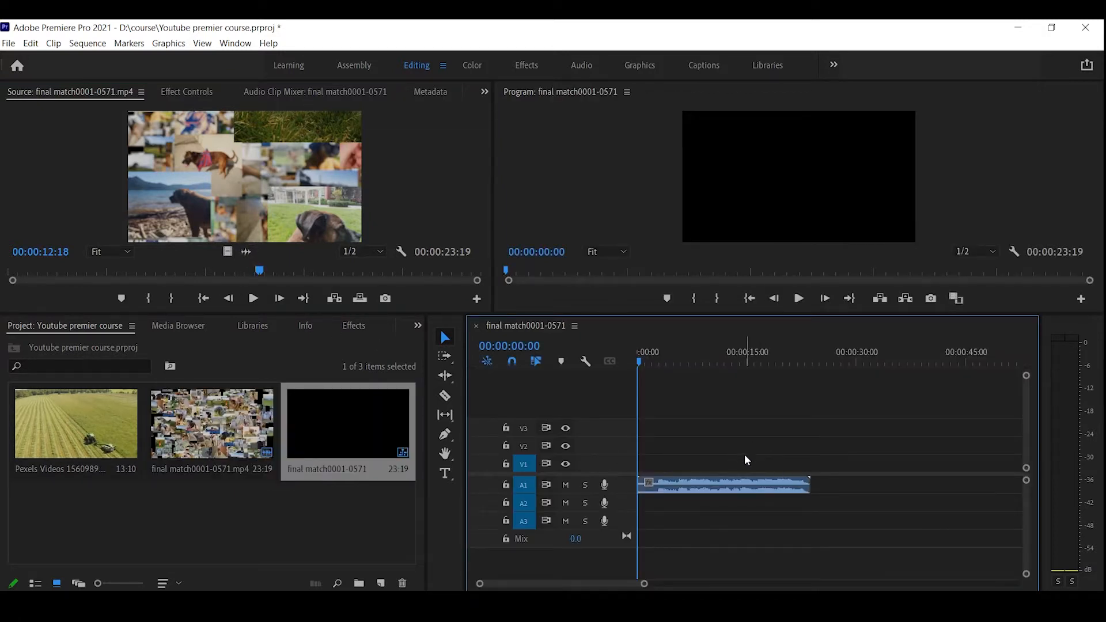
key(ctrl+z)
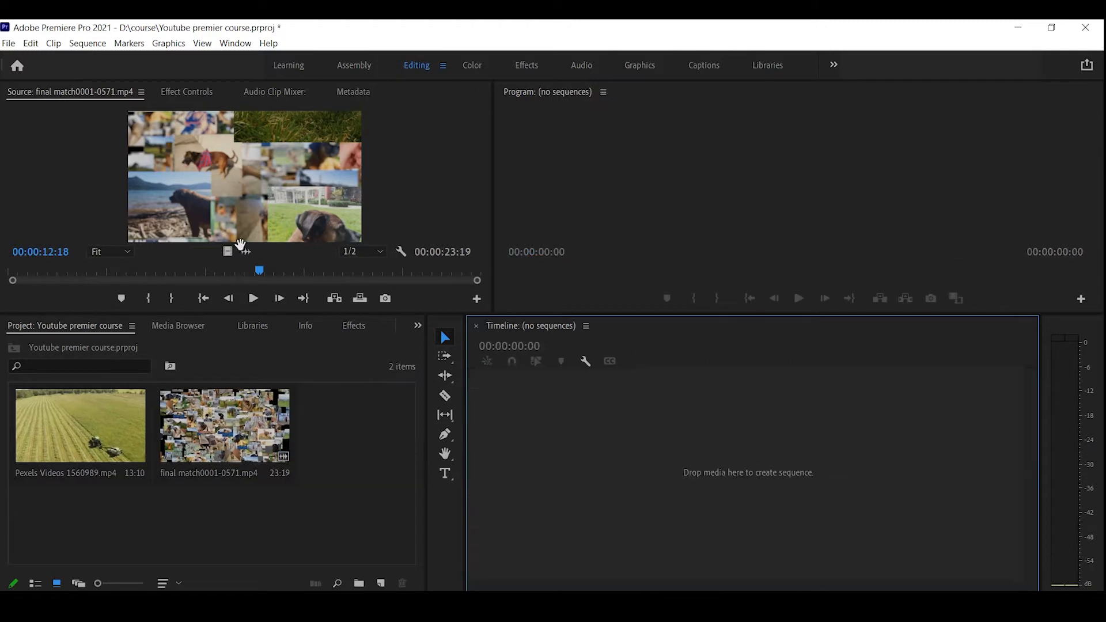
drag(227, 251, 647, 415)
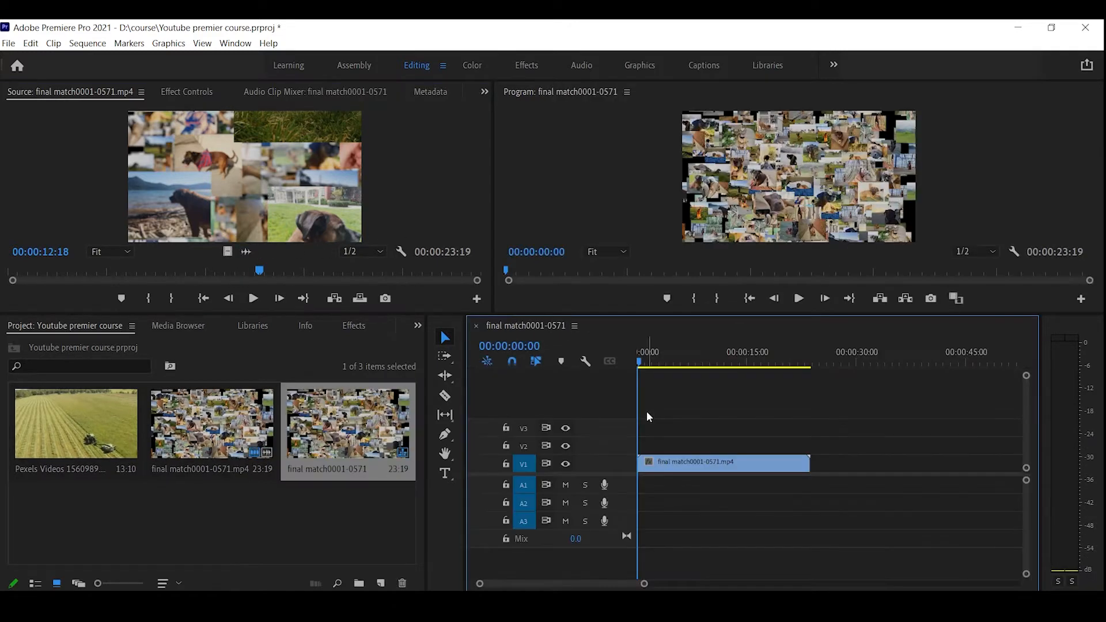
key(ctrl+z)
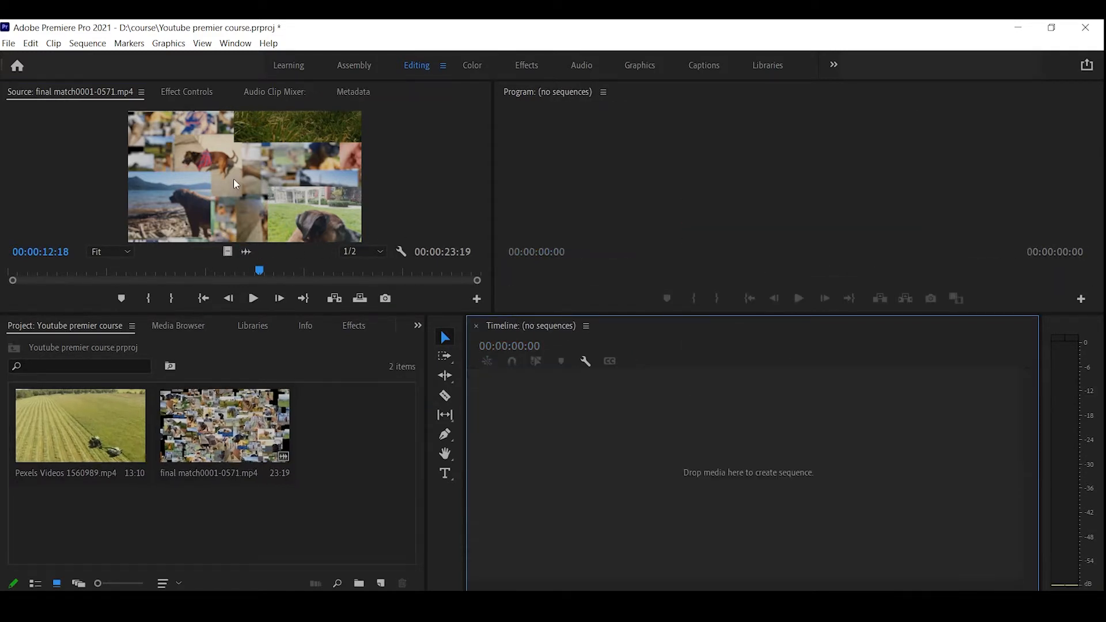
Place final match0001-0571.mp4 on the timeline with both video and audio, and undo the resulting sequence.
drag(215, 150, 645, 470)
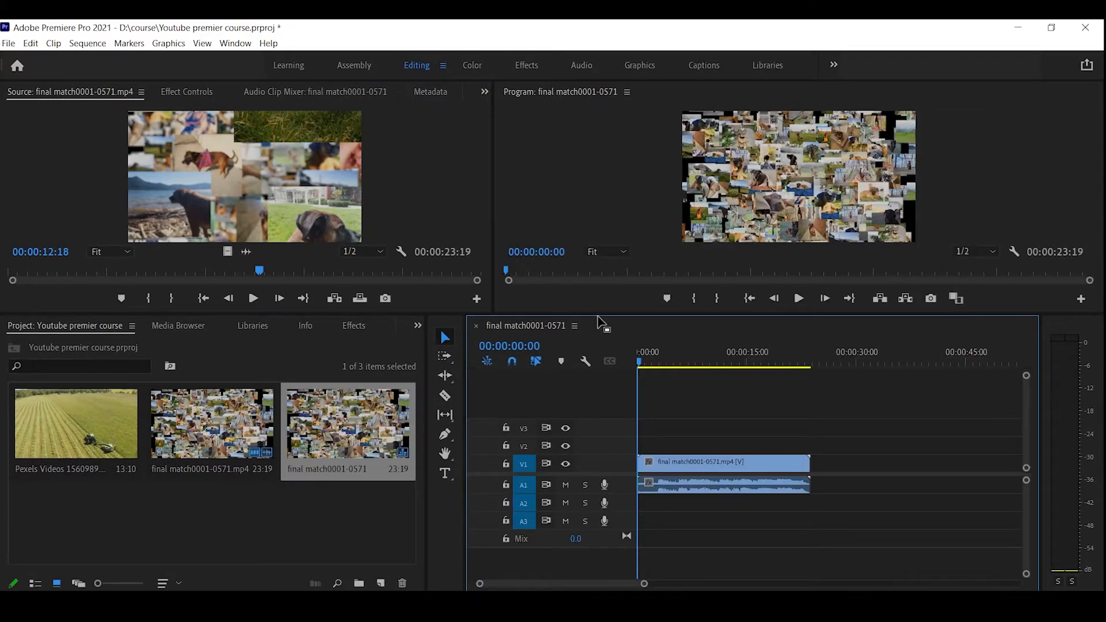
key(ctrl+z)
key(ctrl+z)
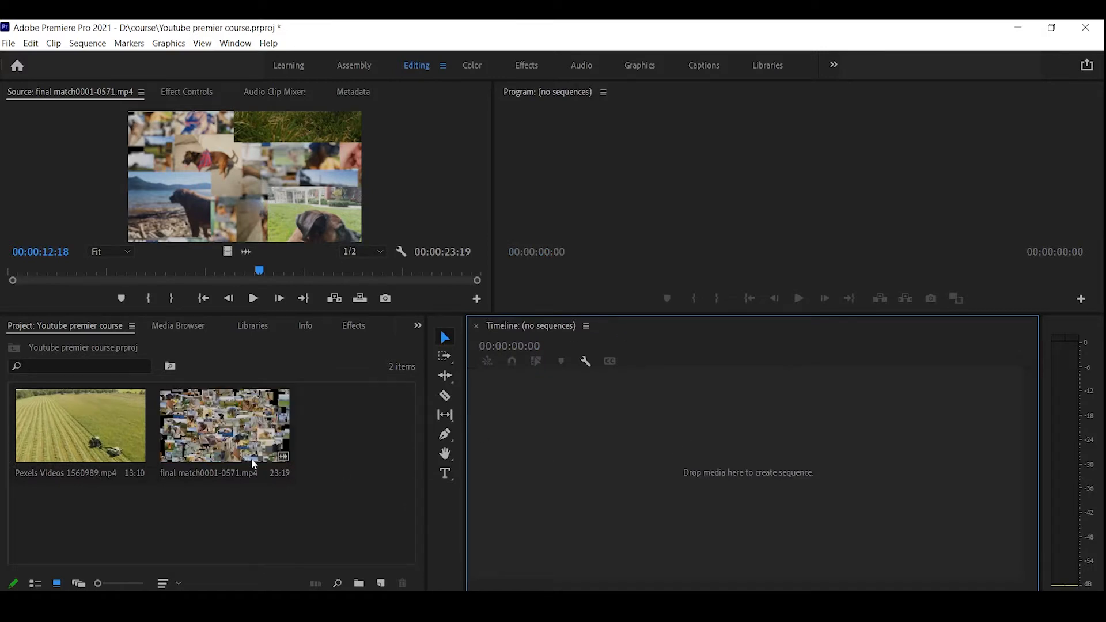
Create a new sequence from final match0001-0571.mp4 in the project and widen the timeline panel.
click(214, 437)
click(74, 416)
right_click(74, 416)
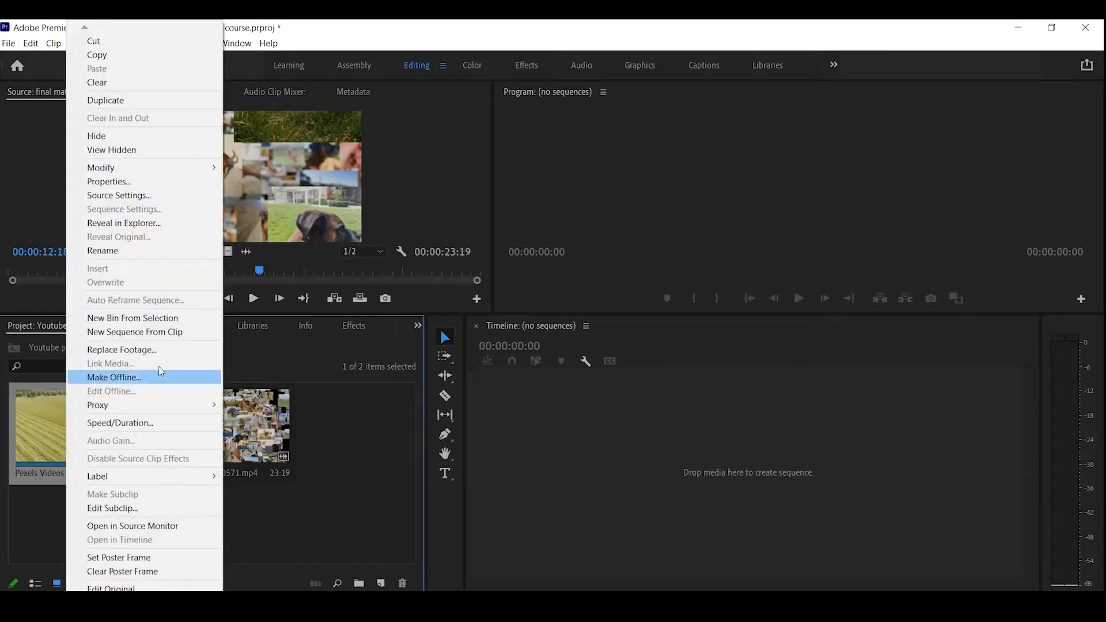
click(350, 438)
click(259, 429)
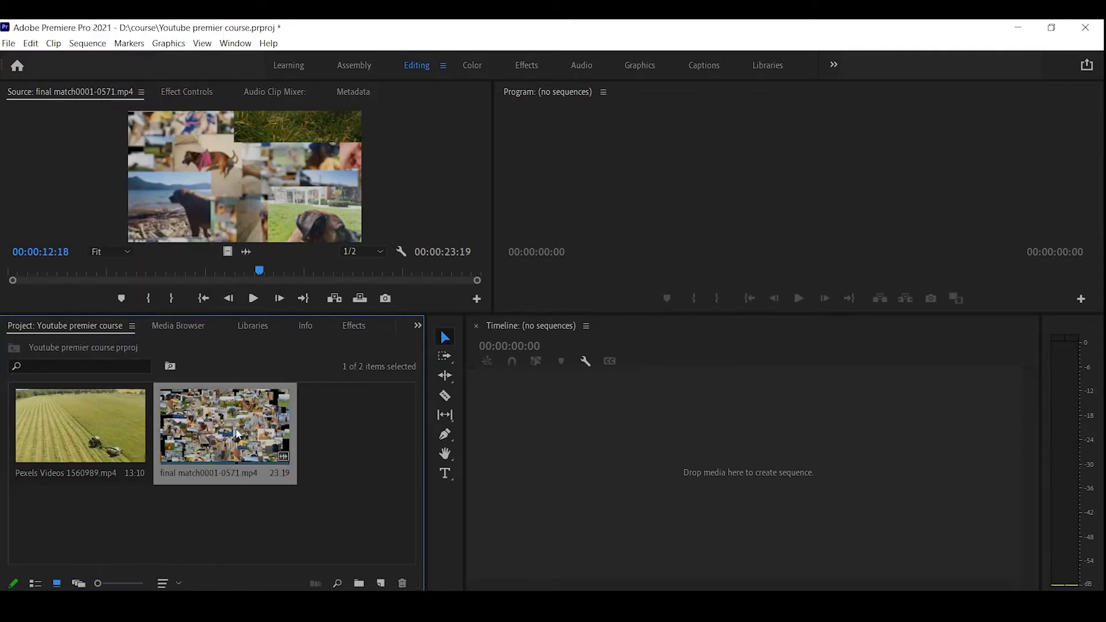
right_click(236, 434)
click(326, 331)
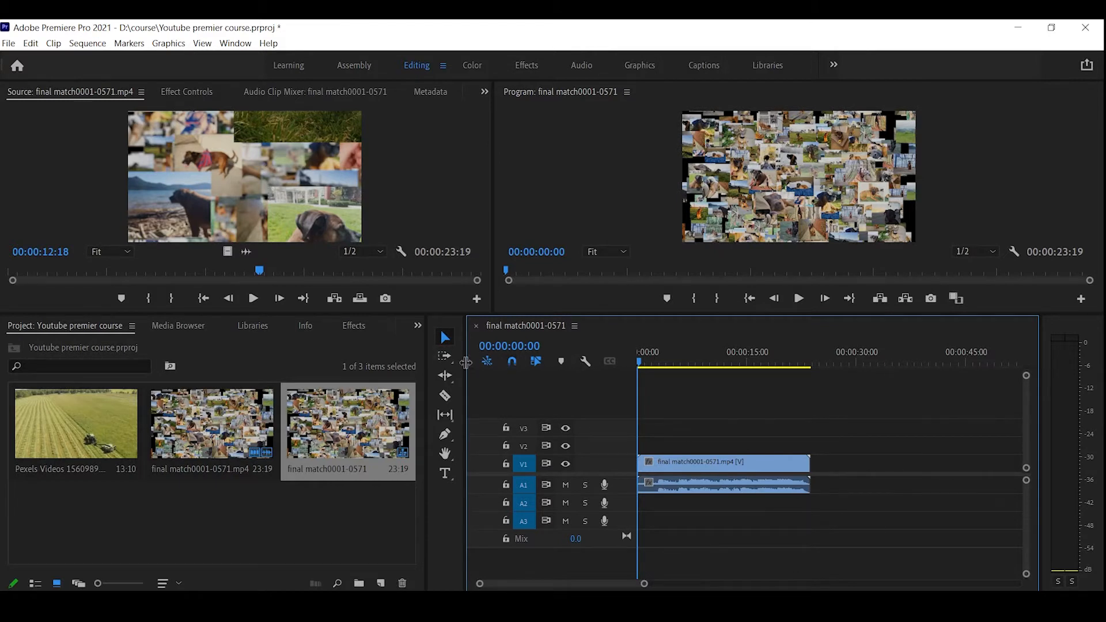
drag(466, 361, 380, 361)
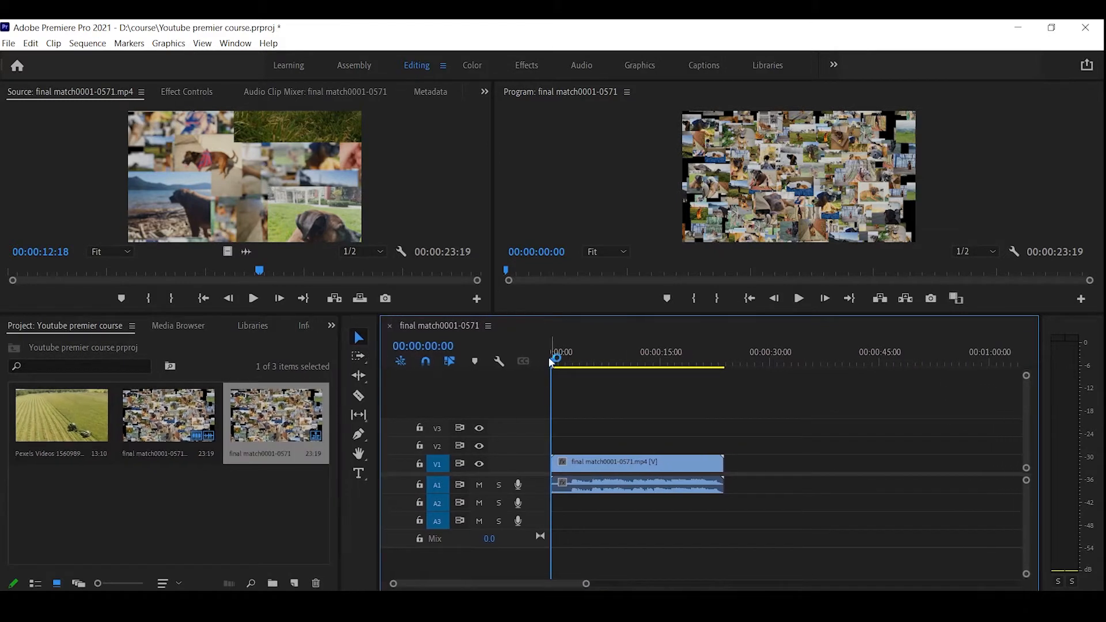
Mute audio track A1 and play the sequence briefly from the start.
drag(557, 362, 493, 372)
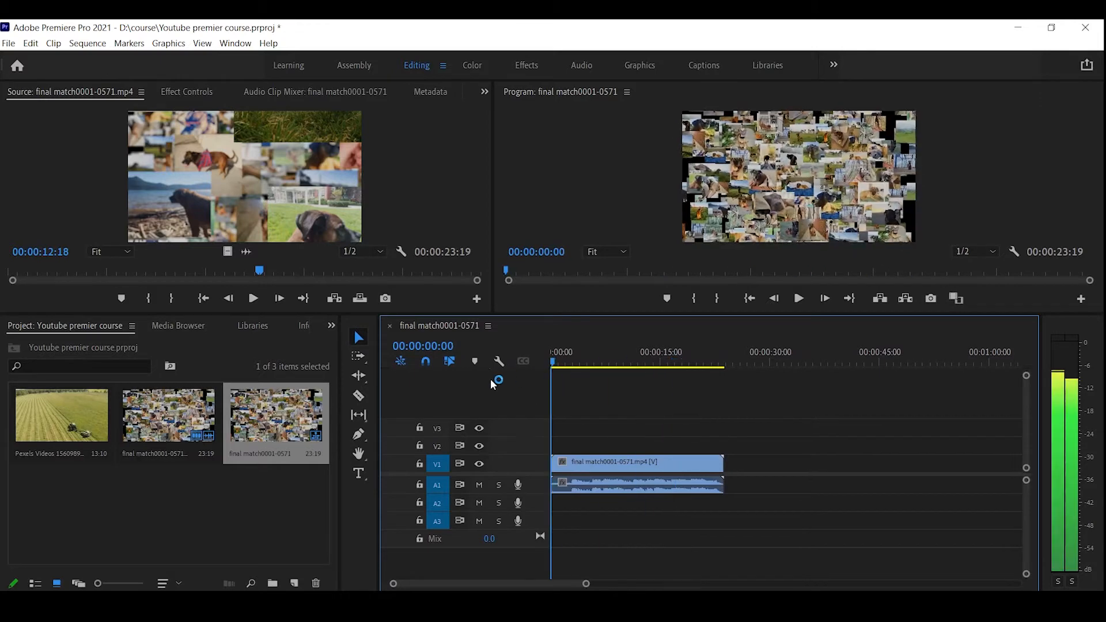
click(483, 503)
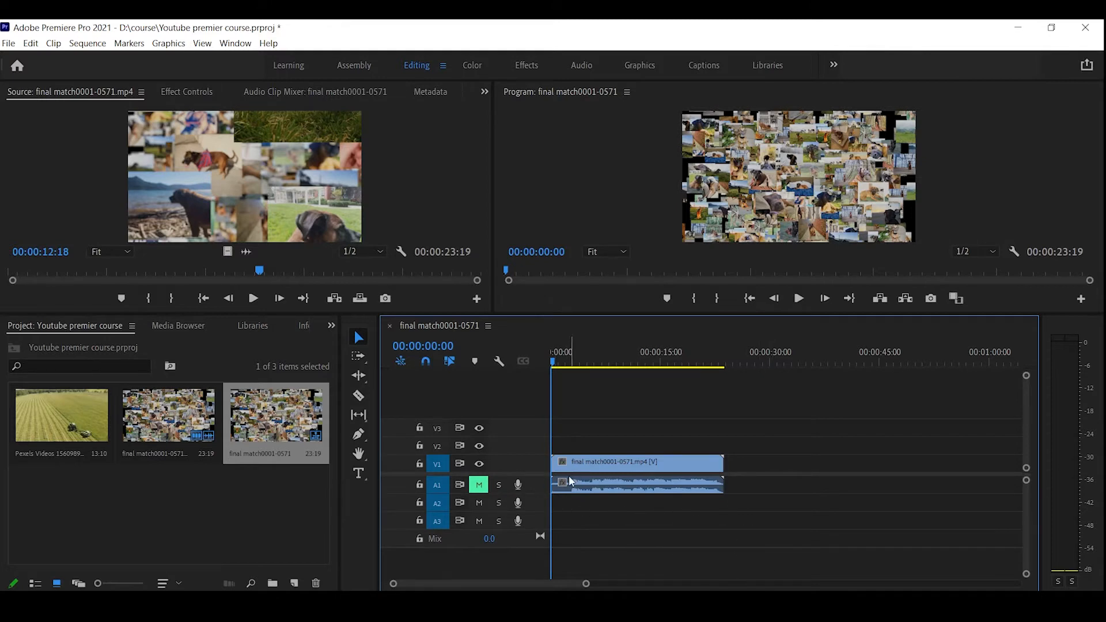
drag(552, 356, 462, 381)
key(space)
key(space)
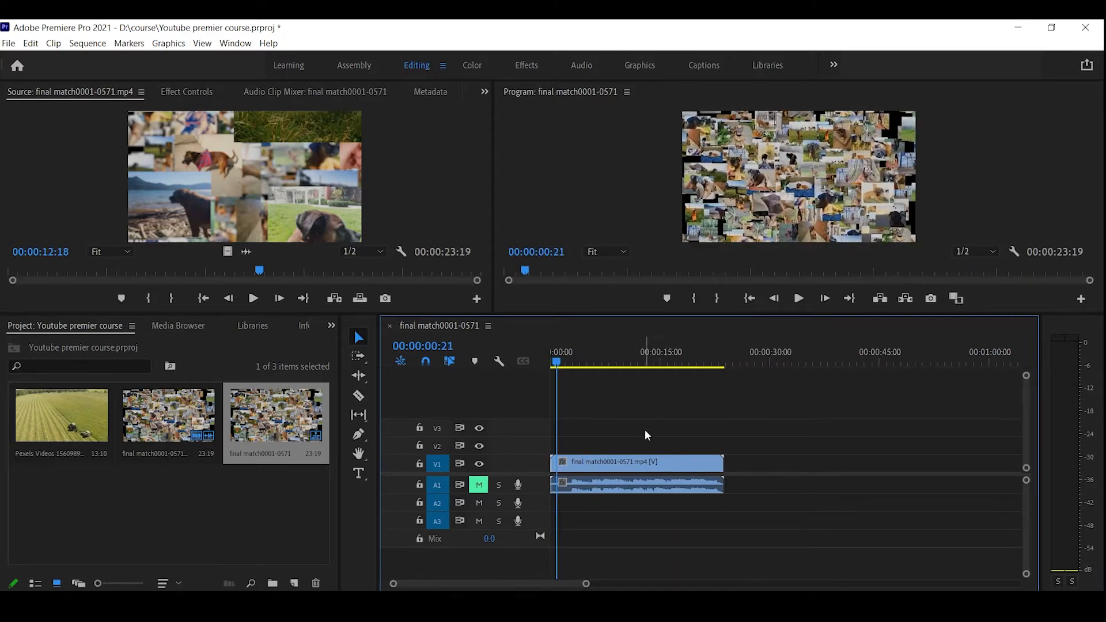
Move the playhead to 00:00:05:10 and place Pexels Videos 1560989.mp4 there on video track V2.
drag(627, 343, 345, 423)
drag(538, 444, 592, 476)
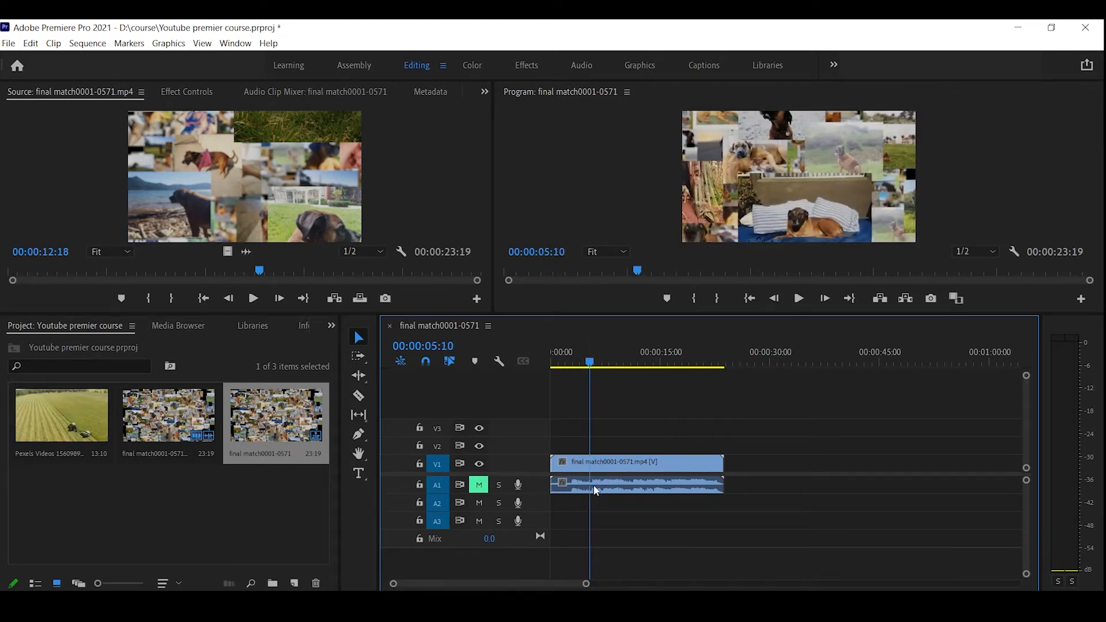
drag(61, 419, 602, 446)
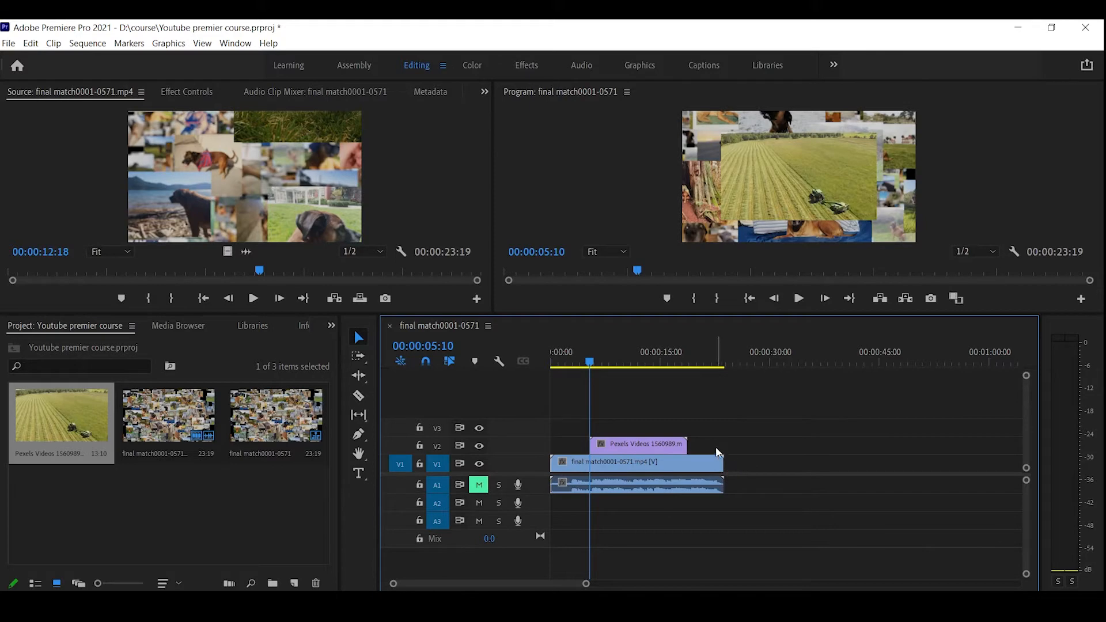
Scale the Pexels clip on V2 to the frame size and check that the option is enabled.
click(643, 446)
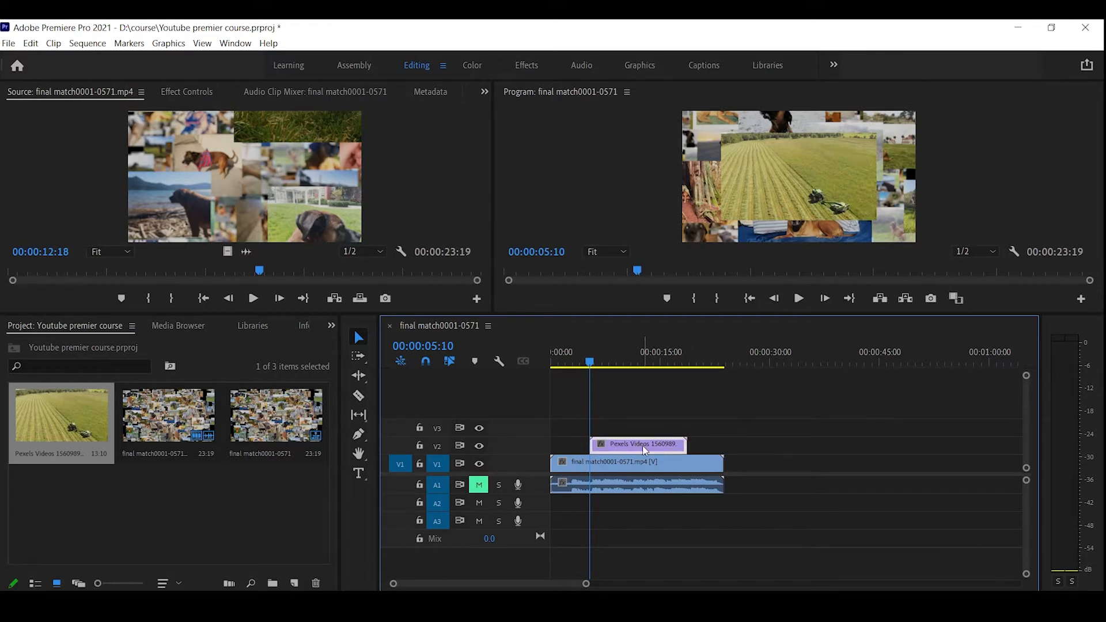
right_click(643, 448)
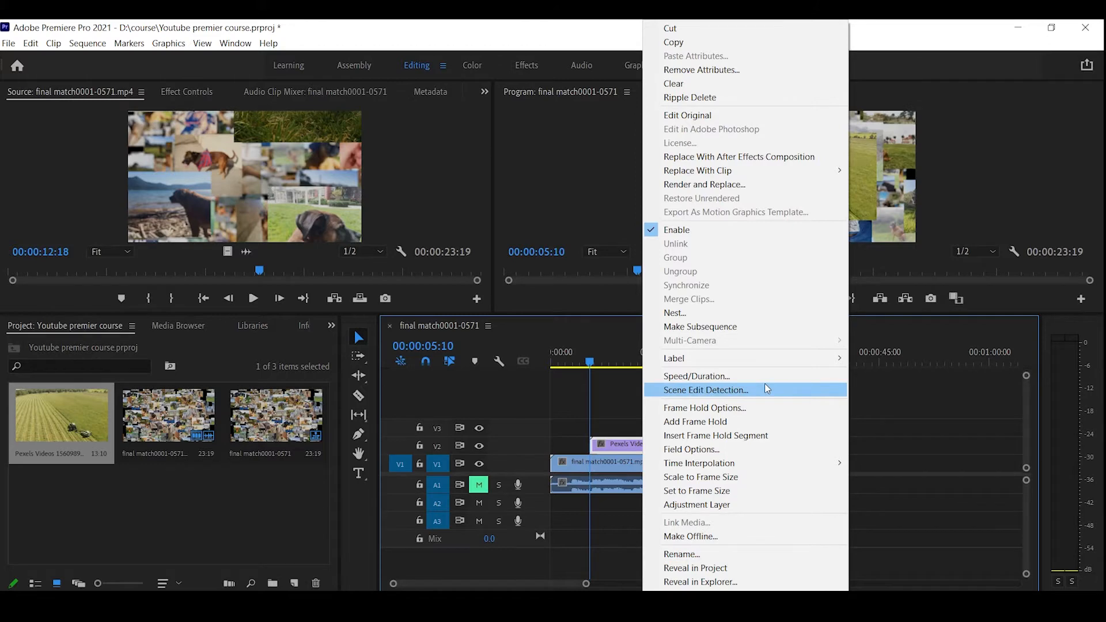
click(739, 478)
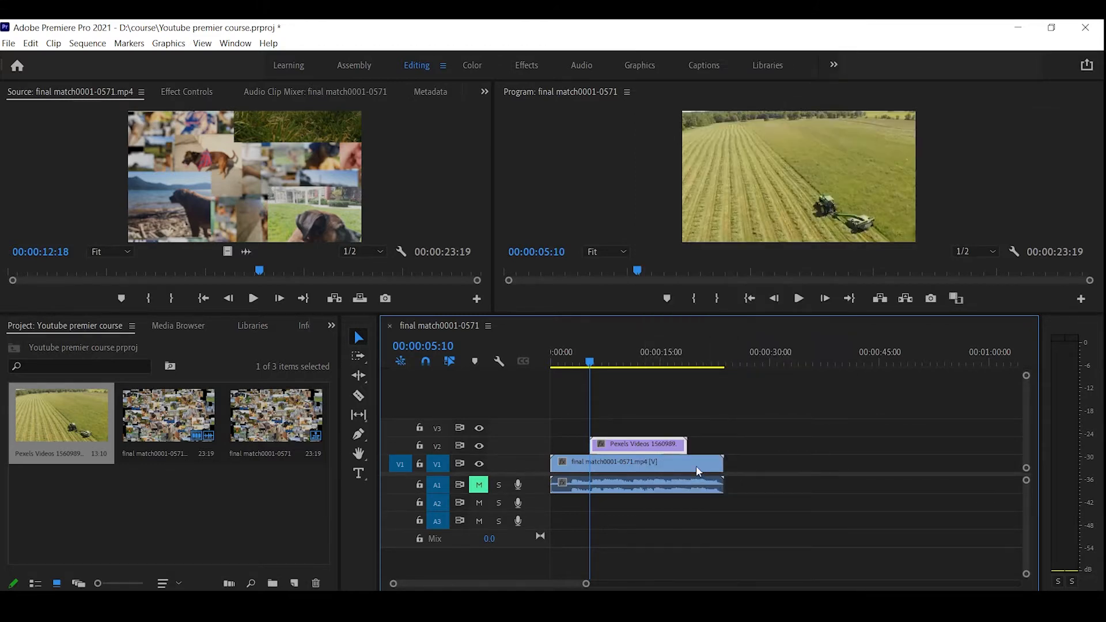
right_click(669, 448)
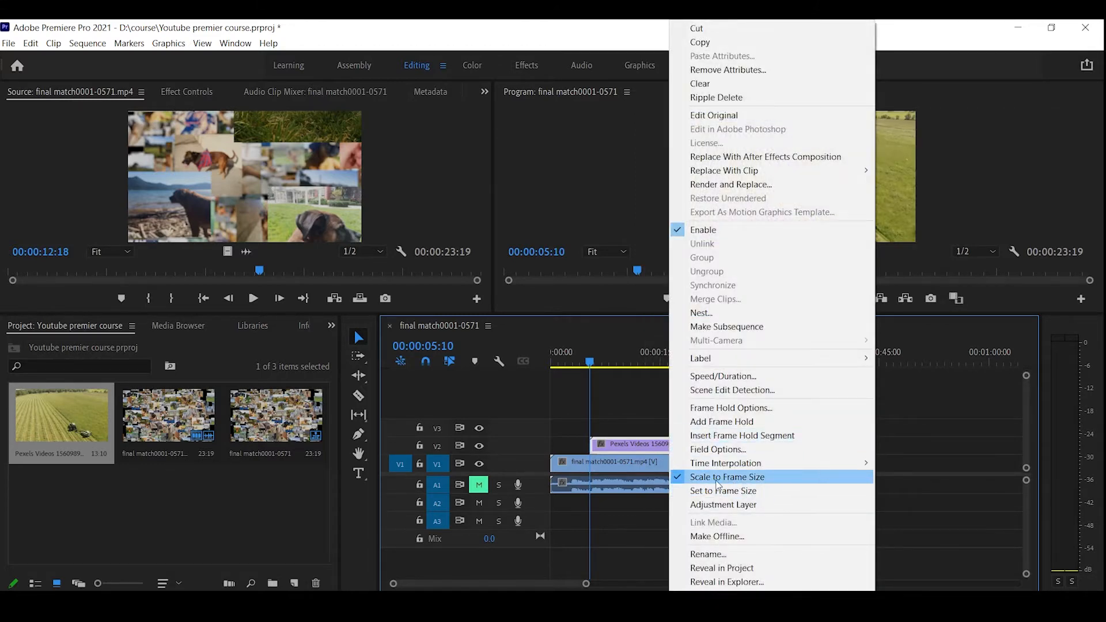
click(630, 448)
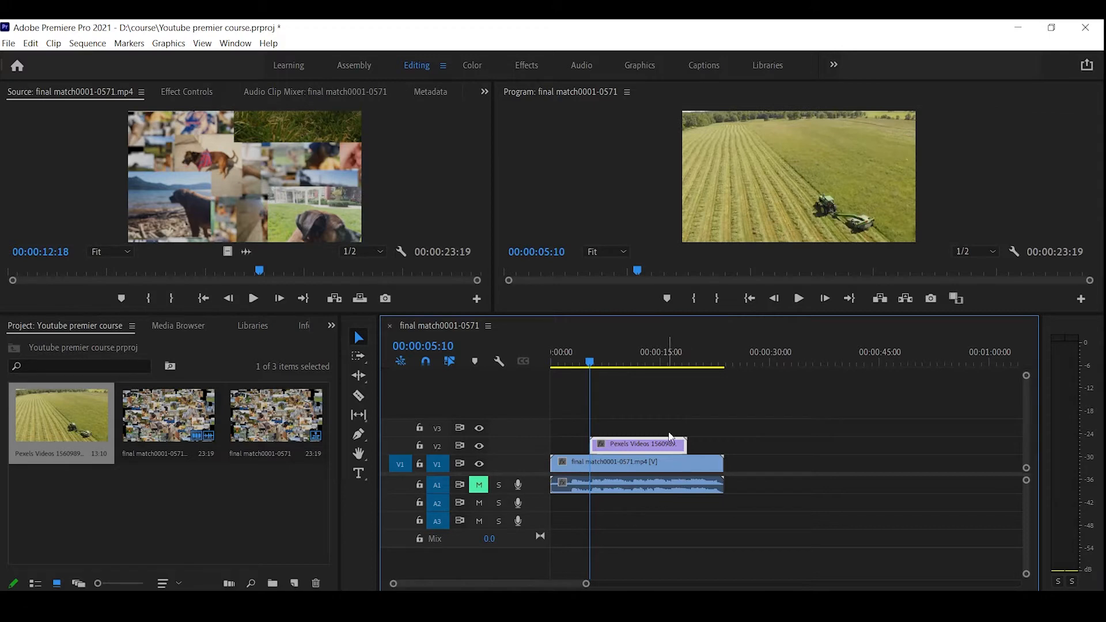
Play the start of the Pexels clip, trim its end to 00:00:08:11 on V2, and preview the shortened overlay.
drag(591, 363, 586, 365)
key(space)
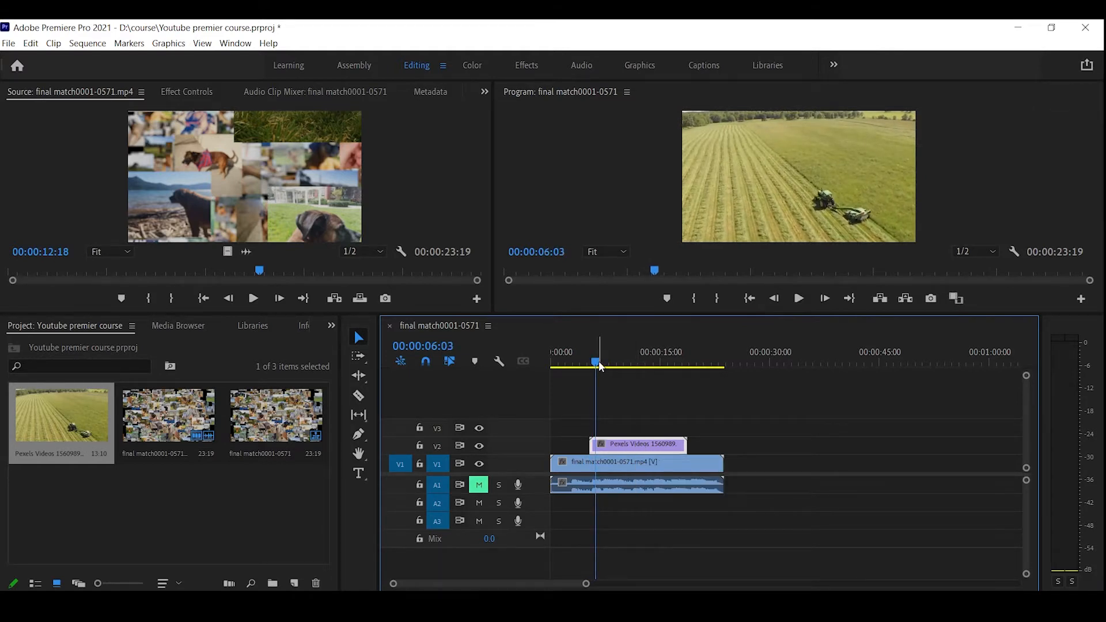
drag(600, 360, 615, 361)
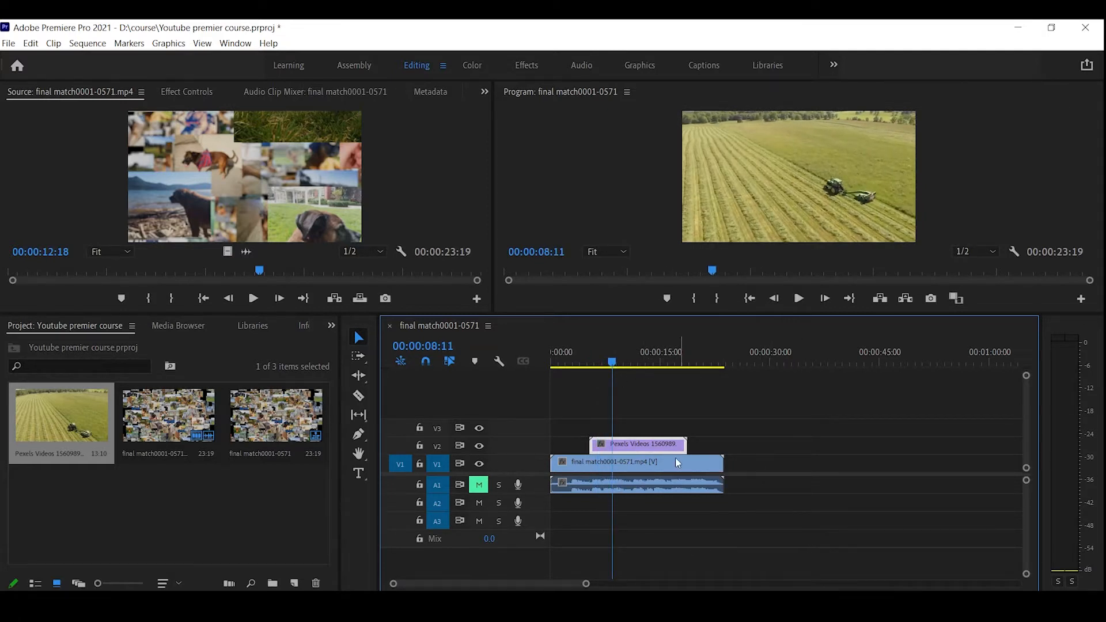
drag(685, 444, 611, 445)
drag(613, 369, 586, 375)
key(space)
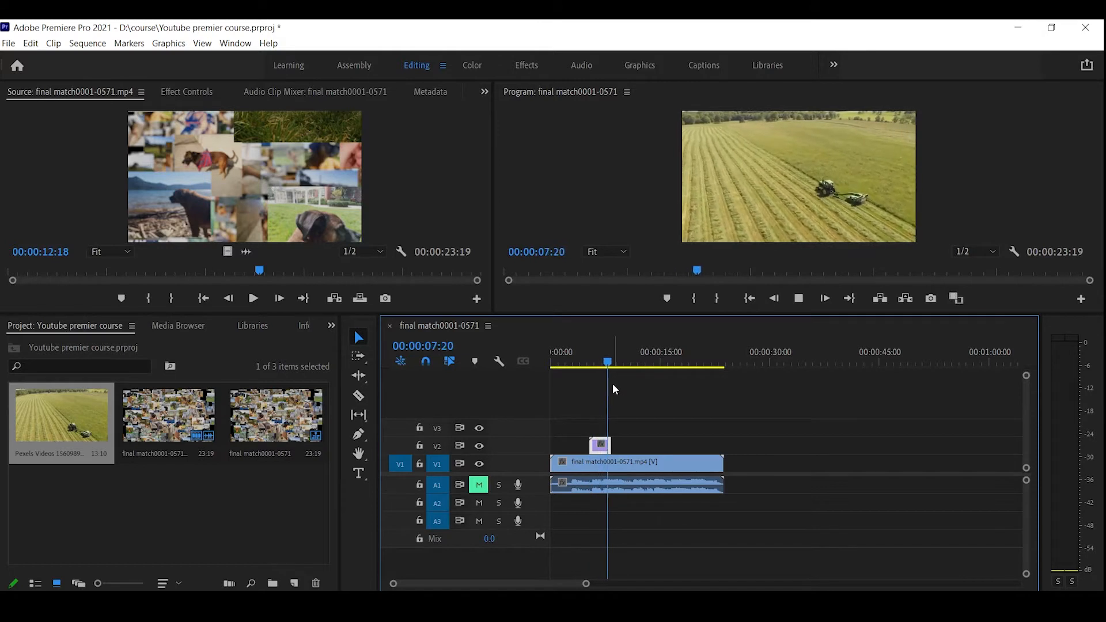
key(space)
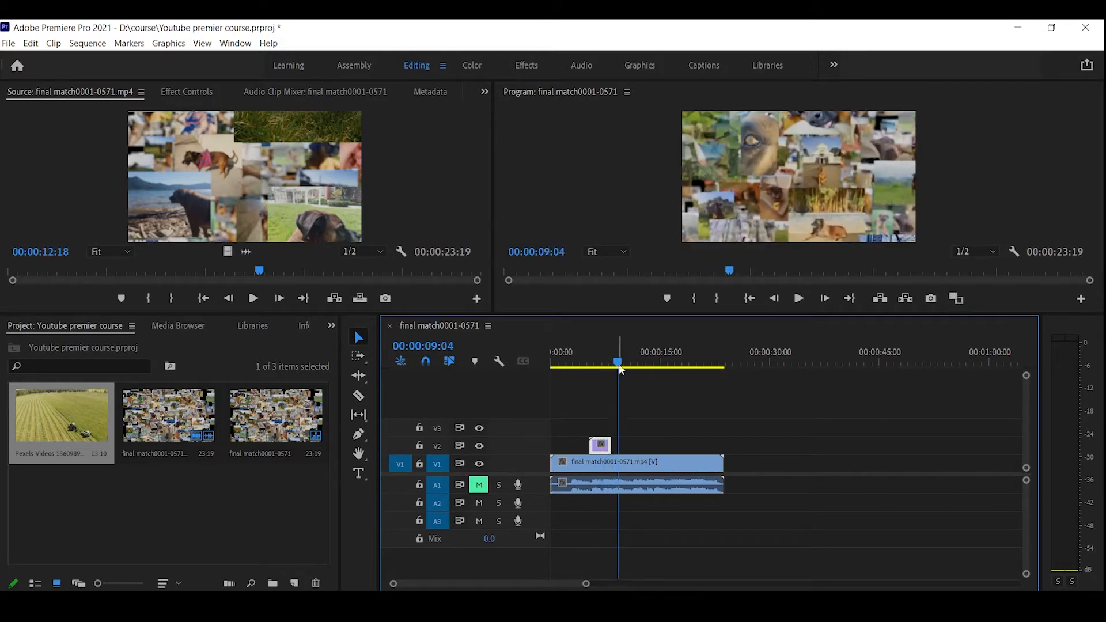
Try to extend the V1 clip, restore the Pexels clip on V2 to its full length, and preview from just before it.
click(614, 363)
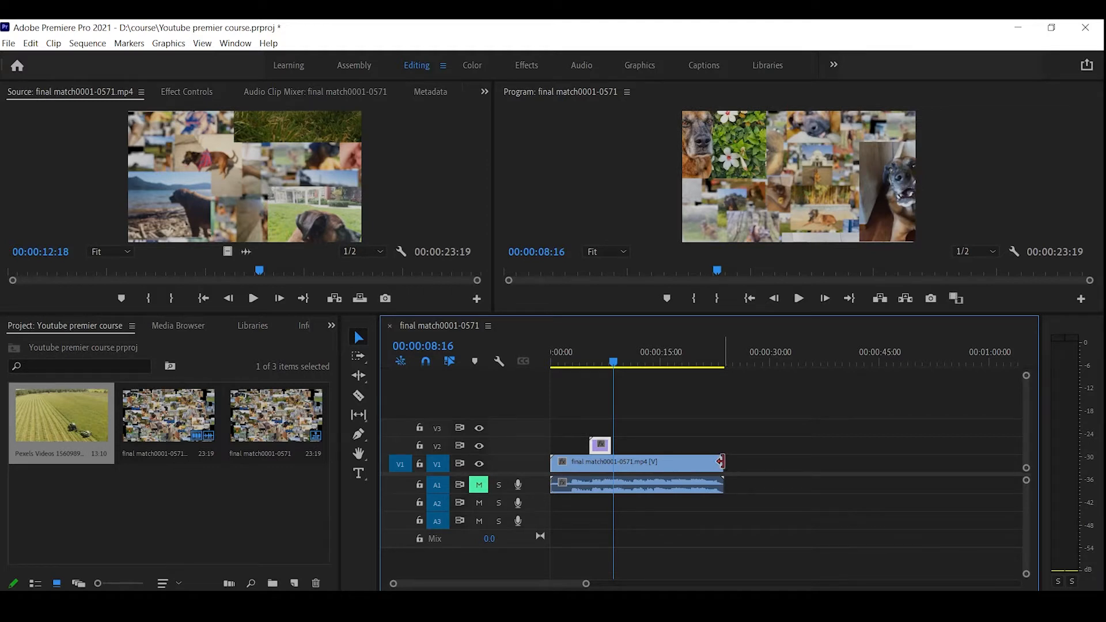
drag(721, 462, 816, 458)
drag(609, 440, 613, 443)
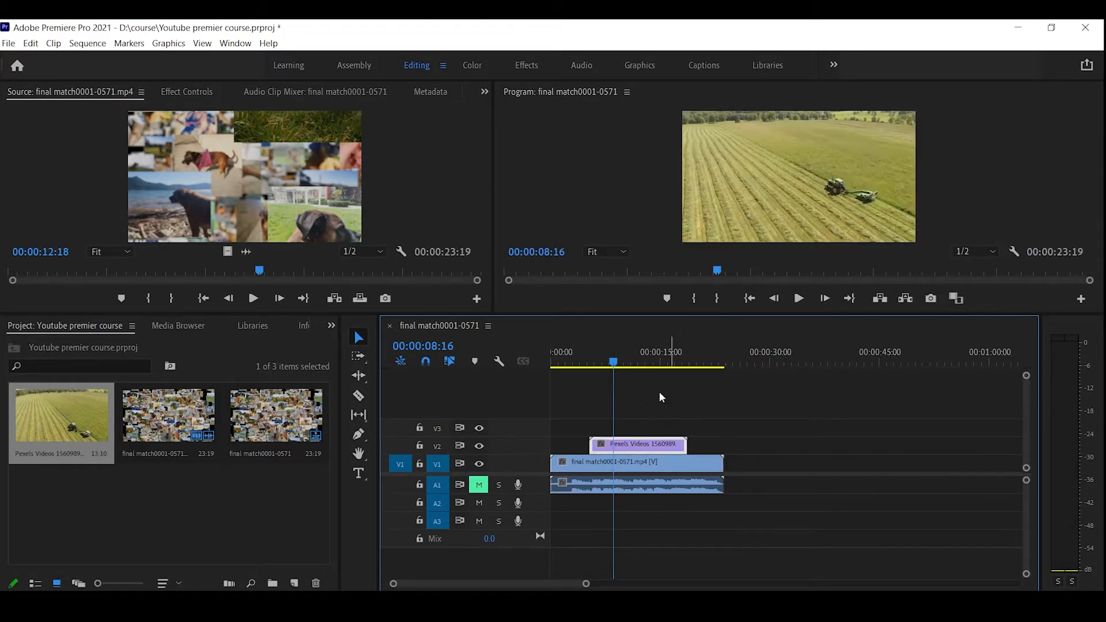
drag(604, 365, 585, 368)
key(space)
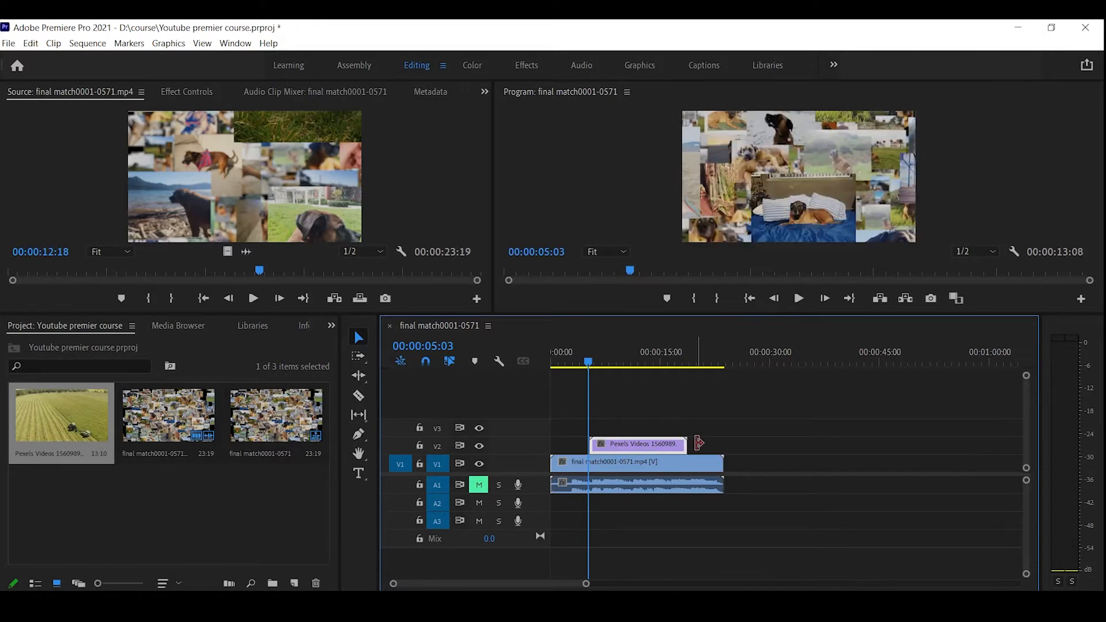
key(space)
Split the V1 clip and its audio with the Razor tool at 00:00:05:08, where the Pexels clip begins, and return to the Selection tool.
drag(579, 362, 588, 399)
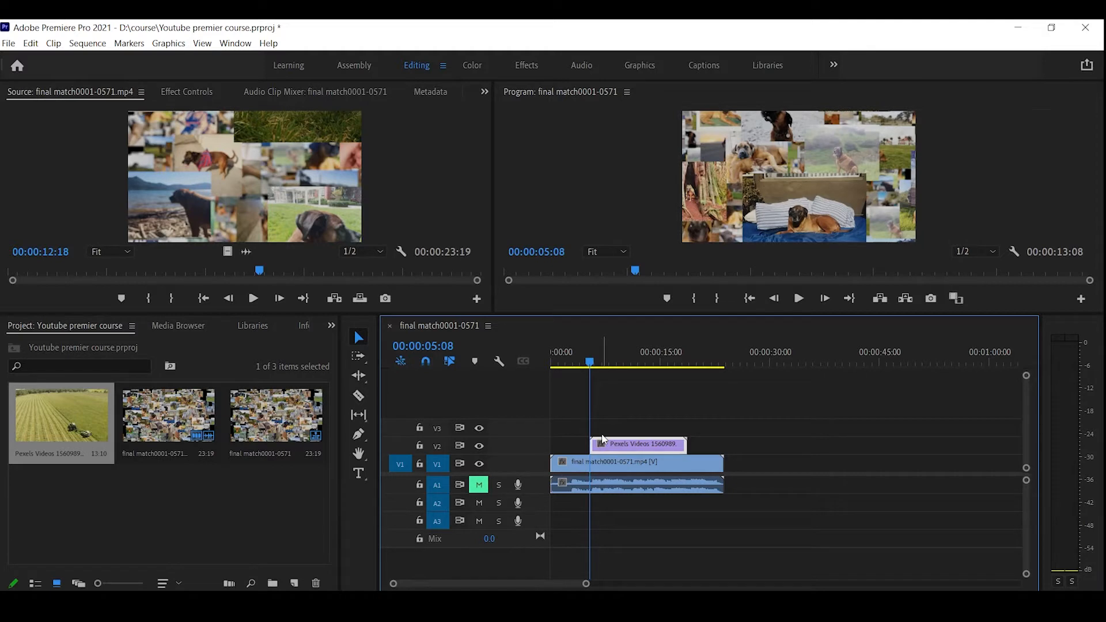
key(c)
click(591, 464)
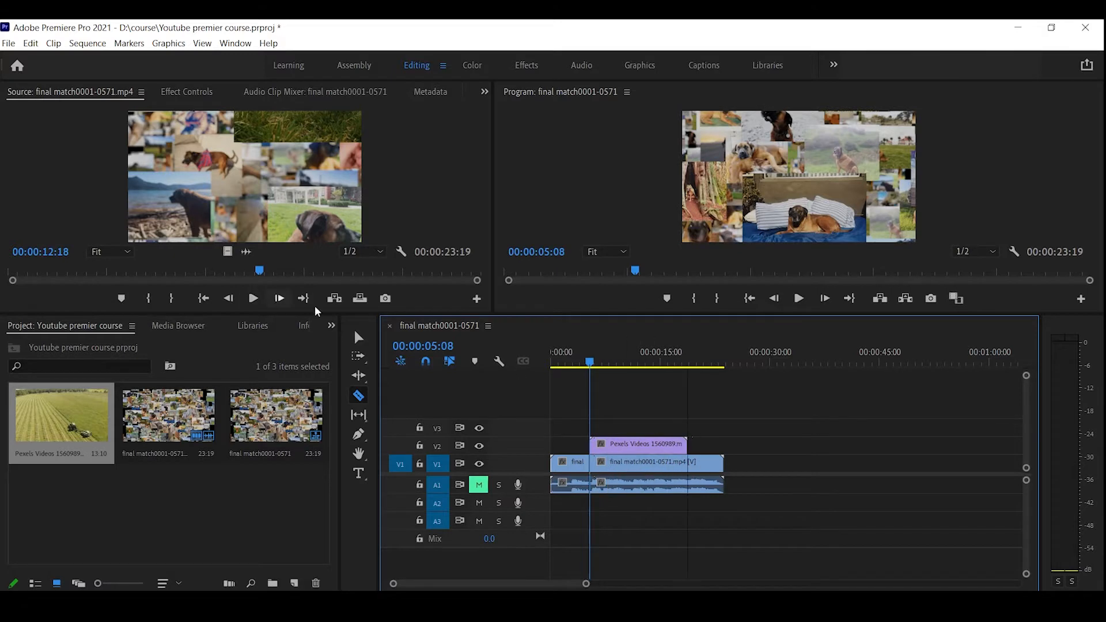
click(358, 337)
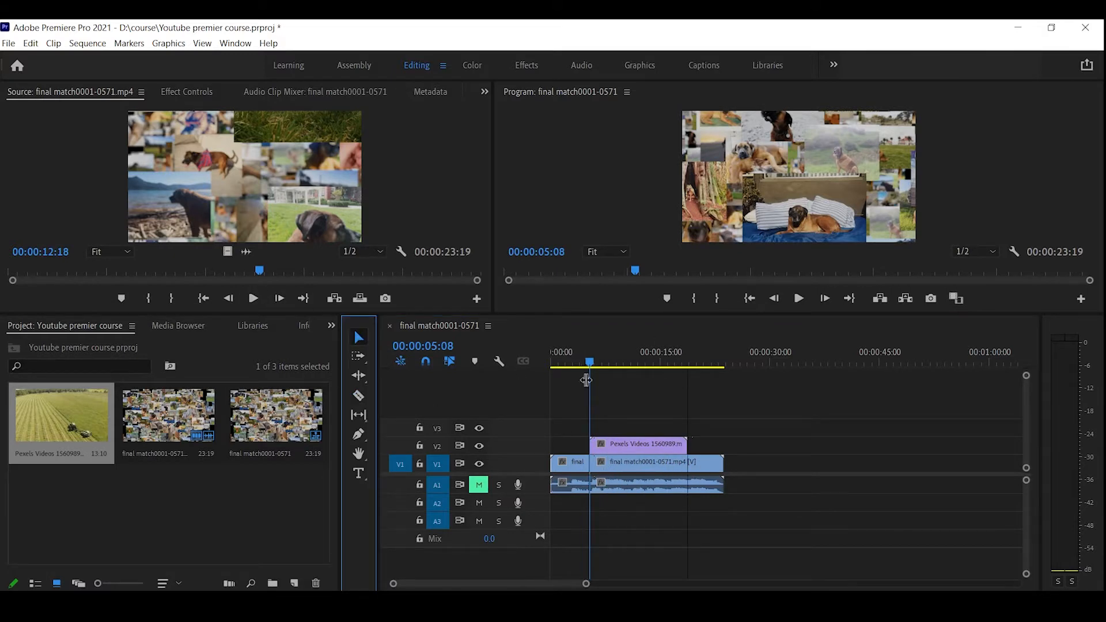
Move the second part of final match0001-0571.mp4 to start at the end of the Pexels clip, and play across the first transition.
click(581, 355)
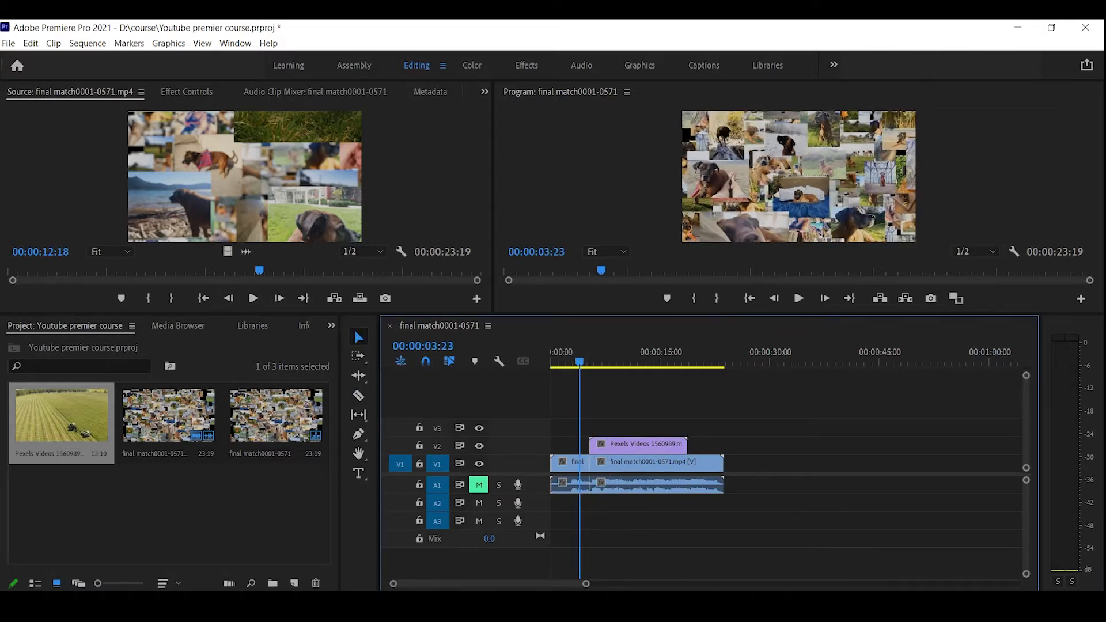
drag(586, 583, 554, 579)
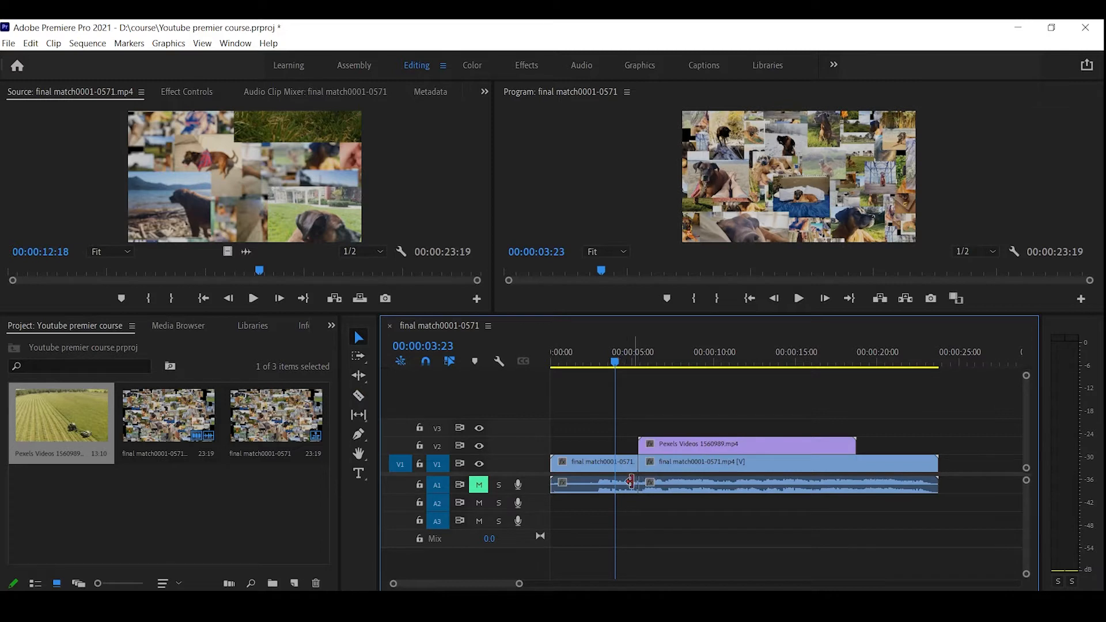
drag(655, 468, 876, 474)
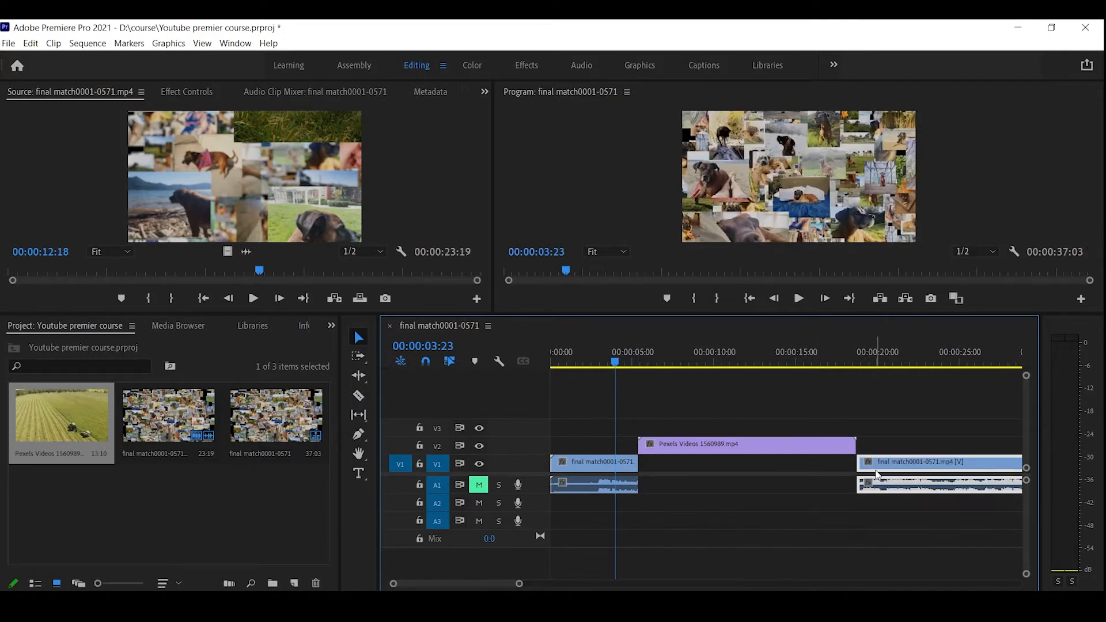
key(space)
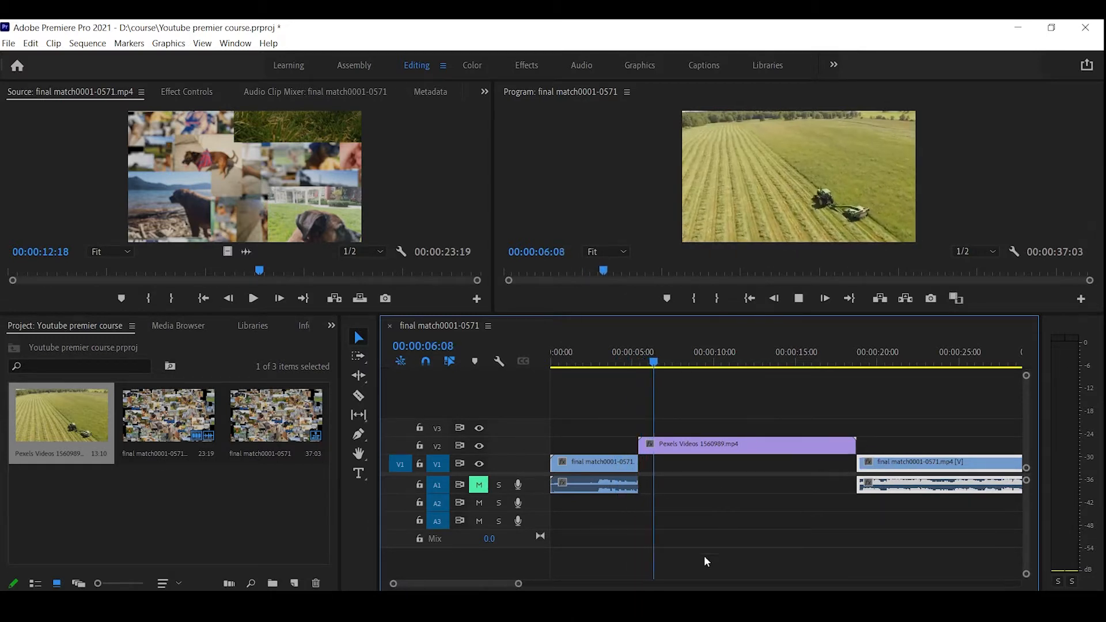
key(space)
Razor the last V1 clip at 00:00:25:01 and two further points, undo the three cuts, and return to the Selection tool.
drag(518, 585, 582, 583)
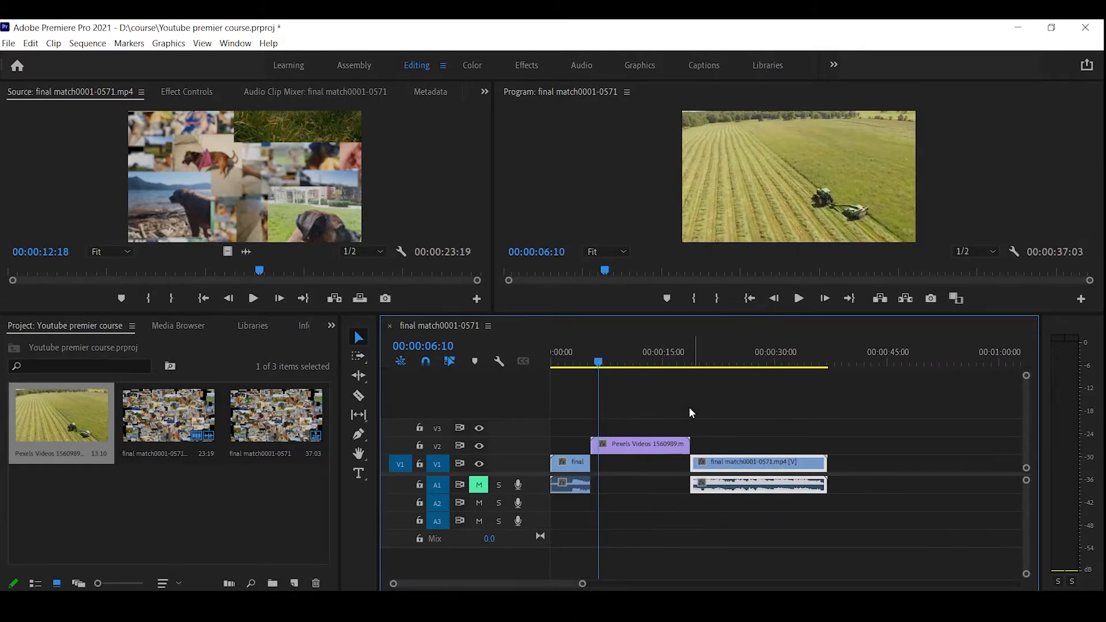
drag(656, 362, 738, 382)
key(c)
click(738, 461)
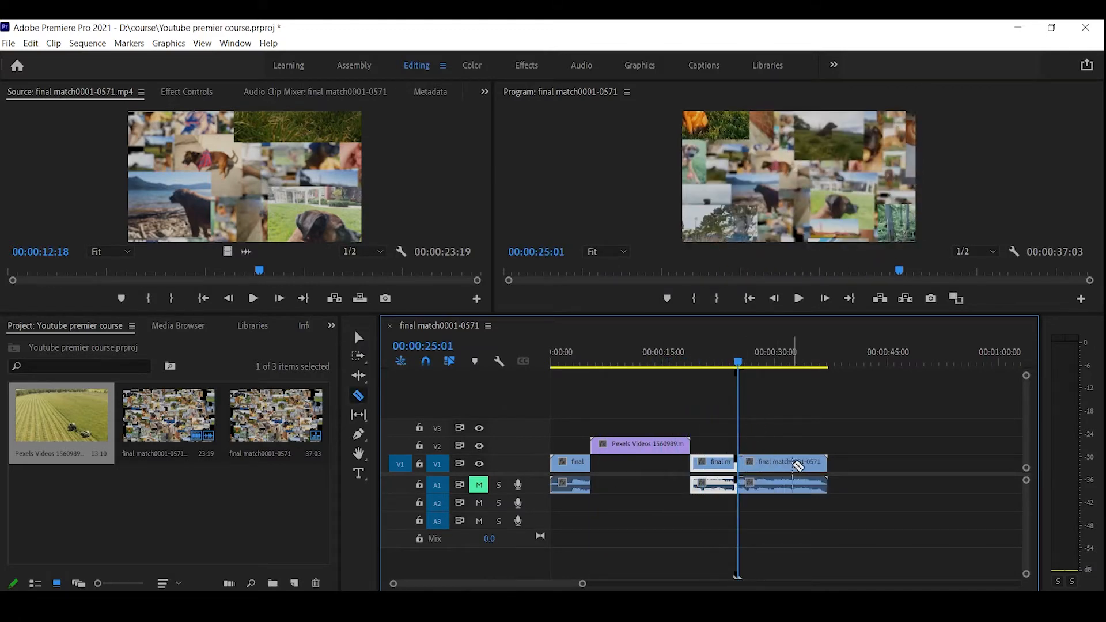
click(792, 461)
click(820, 462)
key(ctrl+z)
key(ctrl+z)
key(ctrl+z)
key(v)
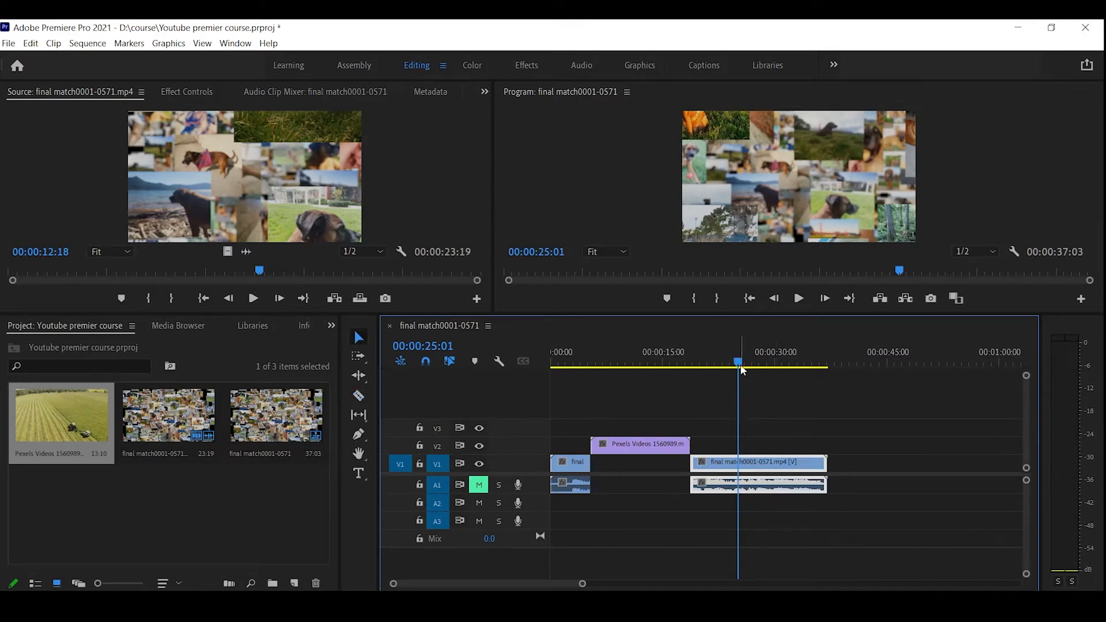
Move the playhead to 00:00:22:04, delete the last V1 clip with its audio and undo it, twice.
drag(741, 364, 721, 390)
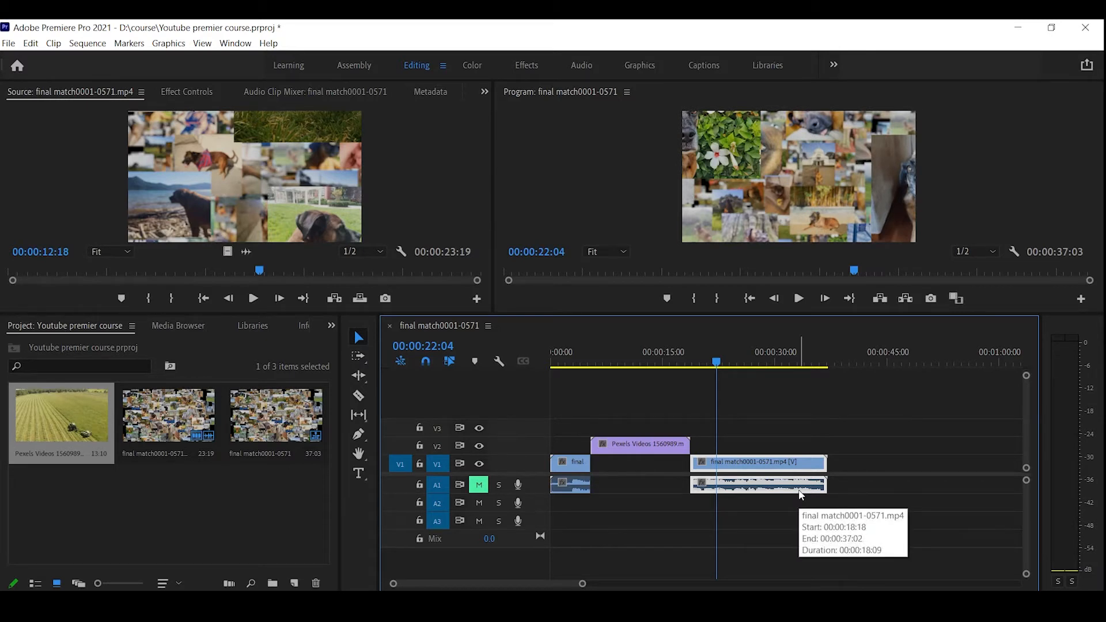
key(Delete)
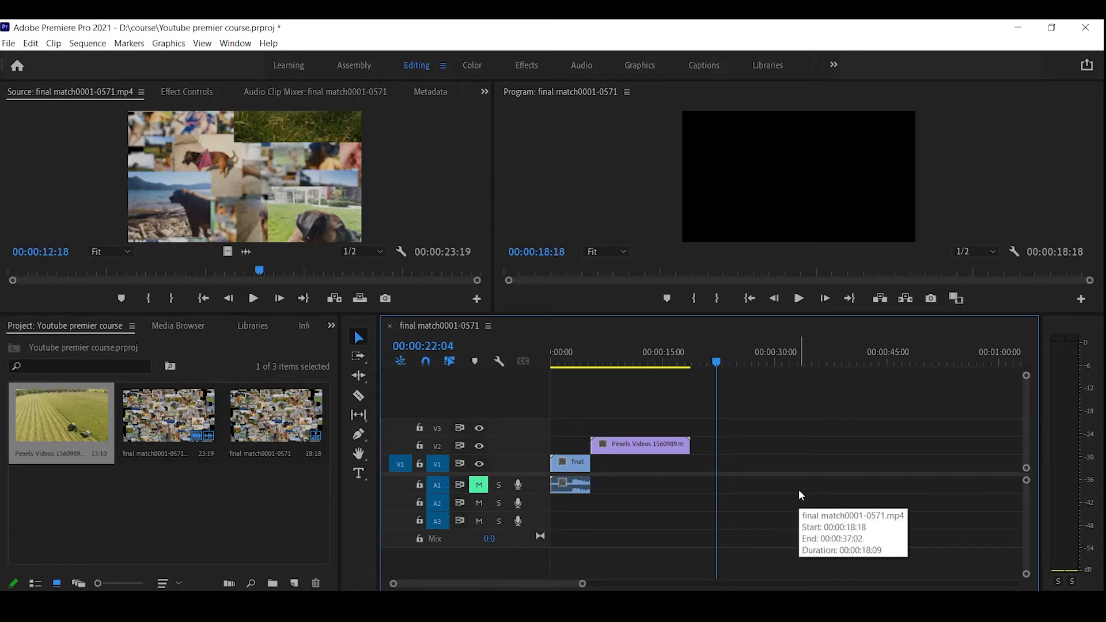
key(ctrl+z)
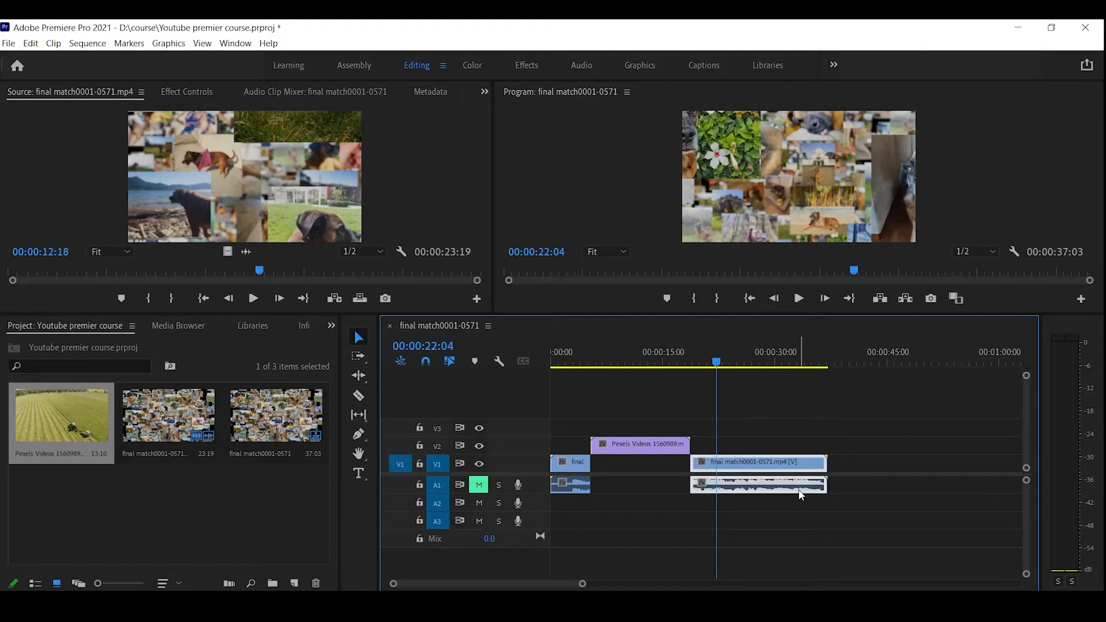
key(Delete)
key(ctrl+z)
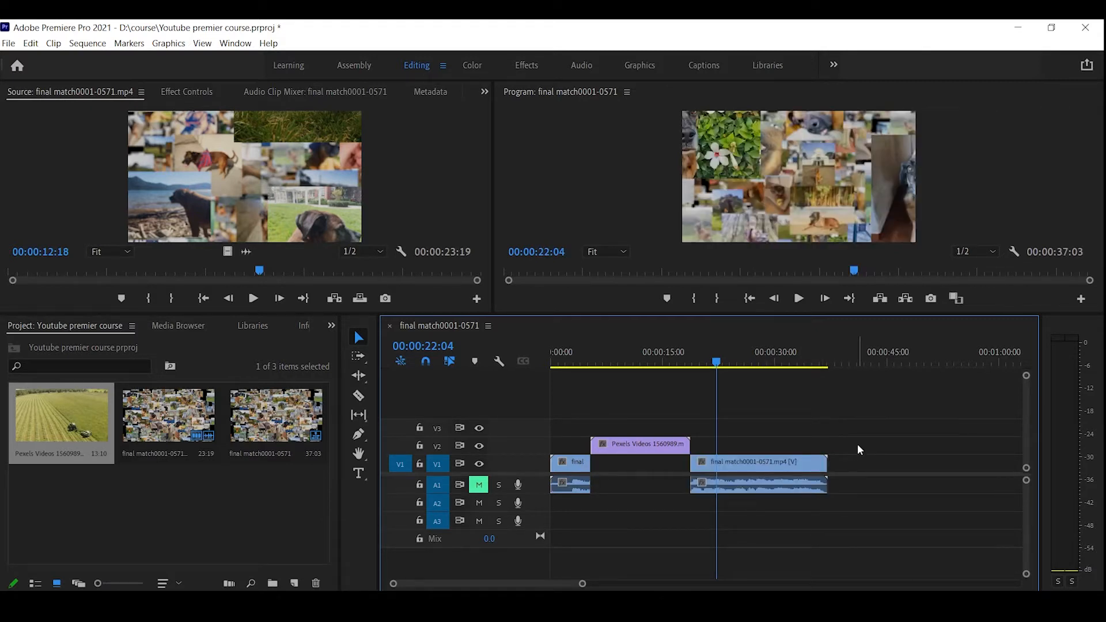
Unlink the last V1 clip from its audio, and select its audio, its video and the first clip in turn to compare.
drag(866, 439, 742, 548)
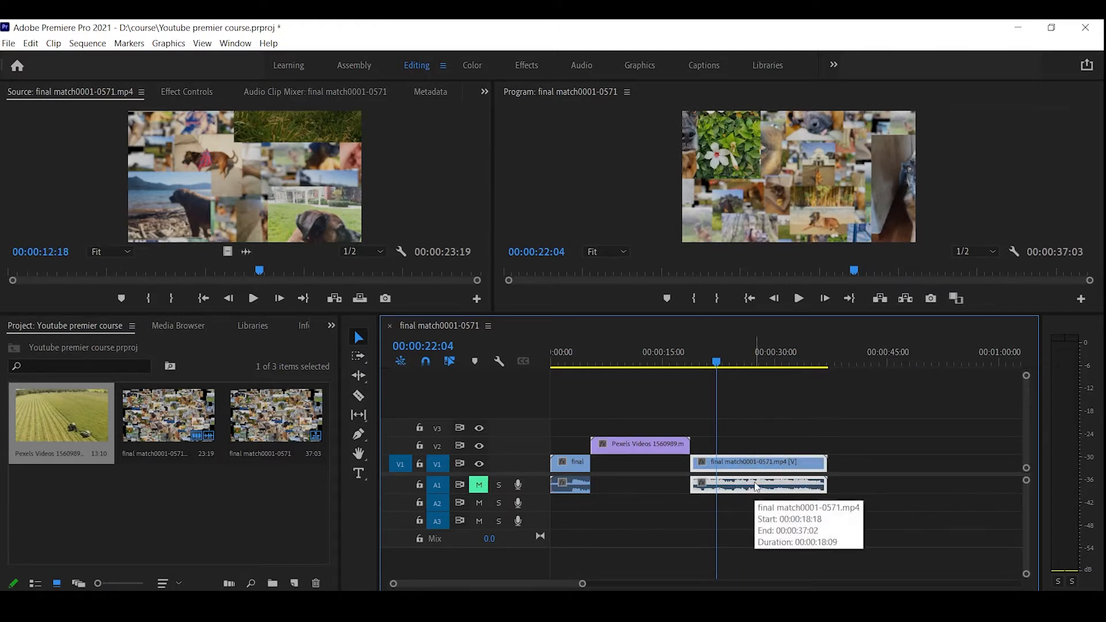
right_click(786, 459)
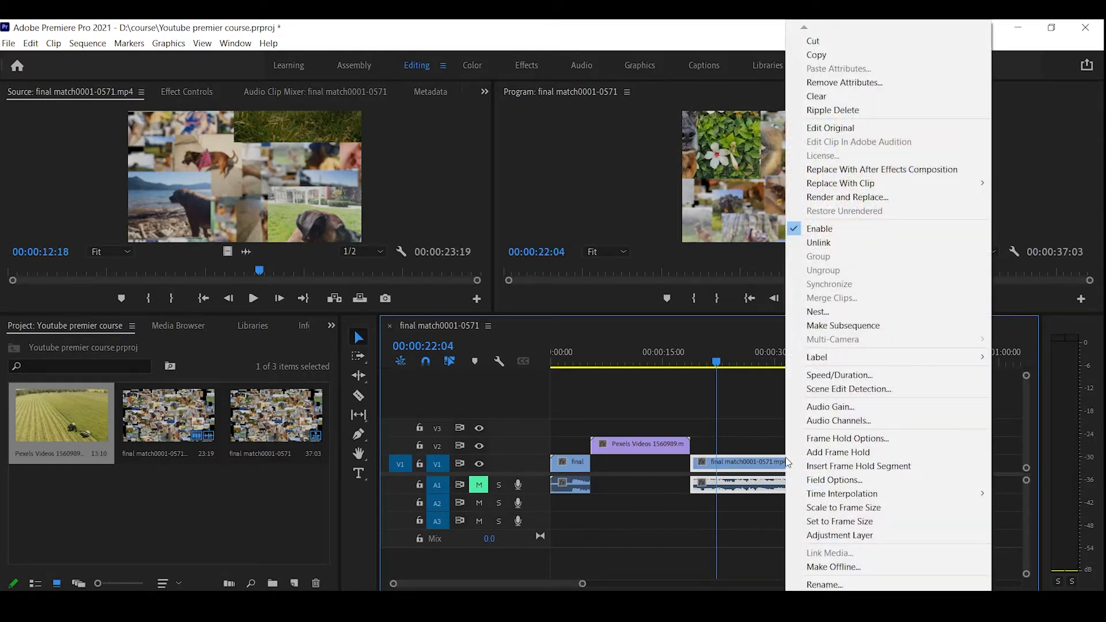
click(828, 243)
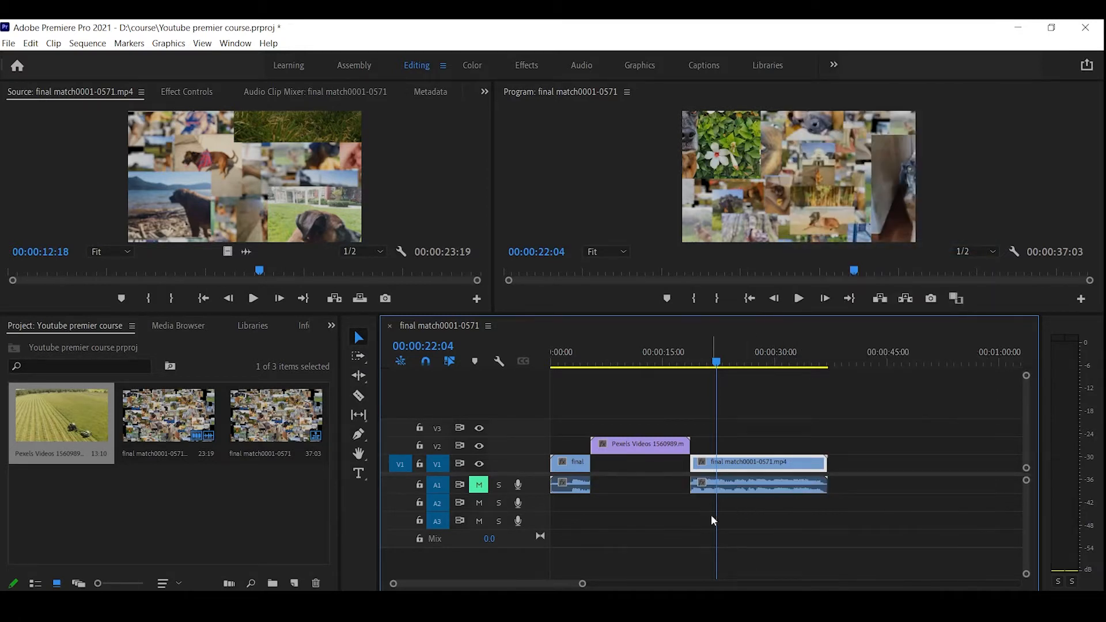
click(789, 485)
click(796, 464)
click(572, 465)
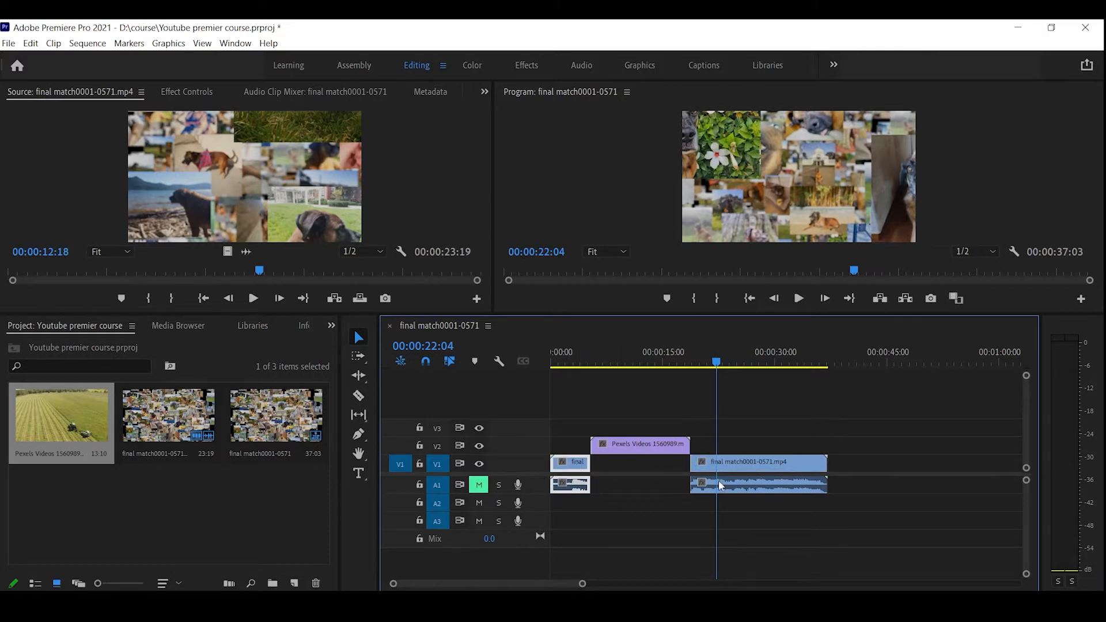
Delete only the unlinked A1 audio under the last V1 clip and scrub the playhead to 00:00:29:04.
click(797, 462)
alt+click(798, 486)
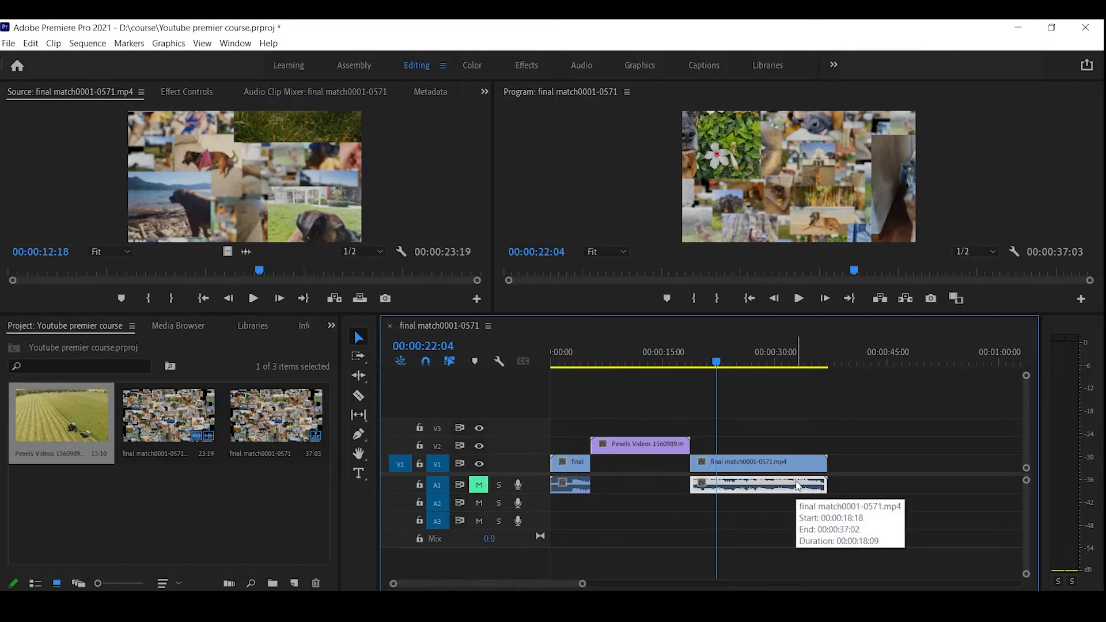
key(Delete)
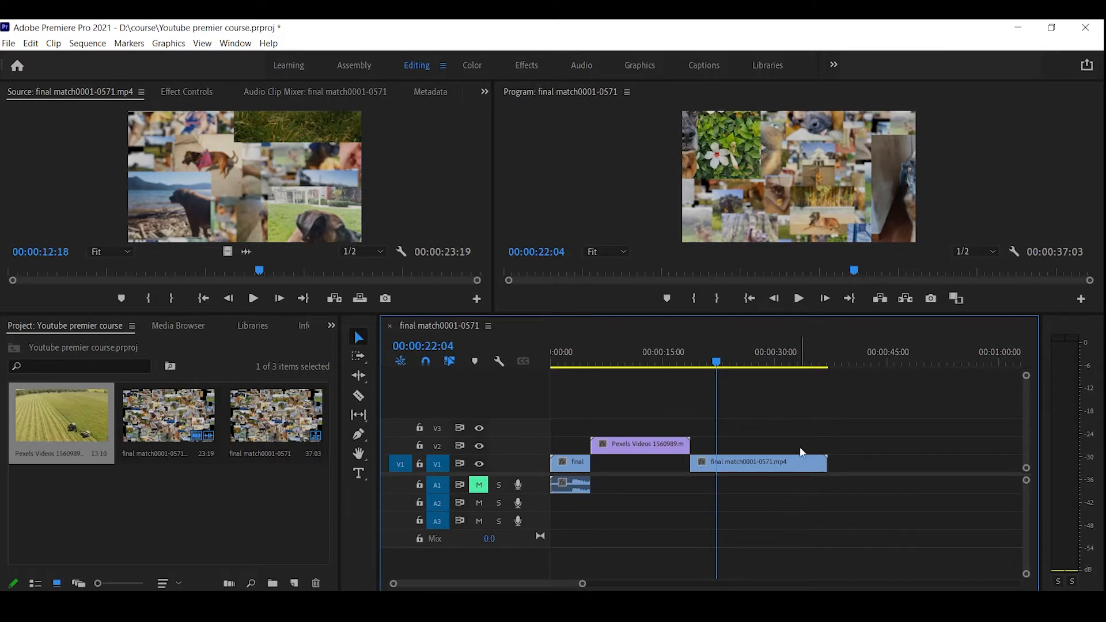
drag(720, 351, 769, 398)
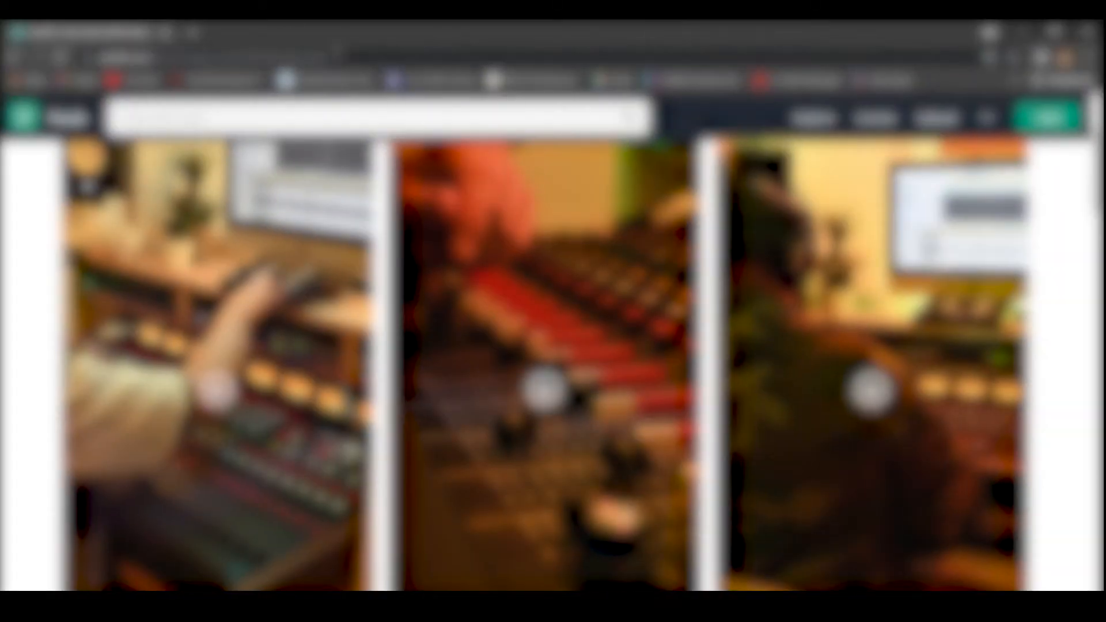
Switch to the web browser, search for music and download the bensound-ukulele track from the Bensound site.
click(339, 55)
text(pixabay)
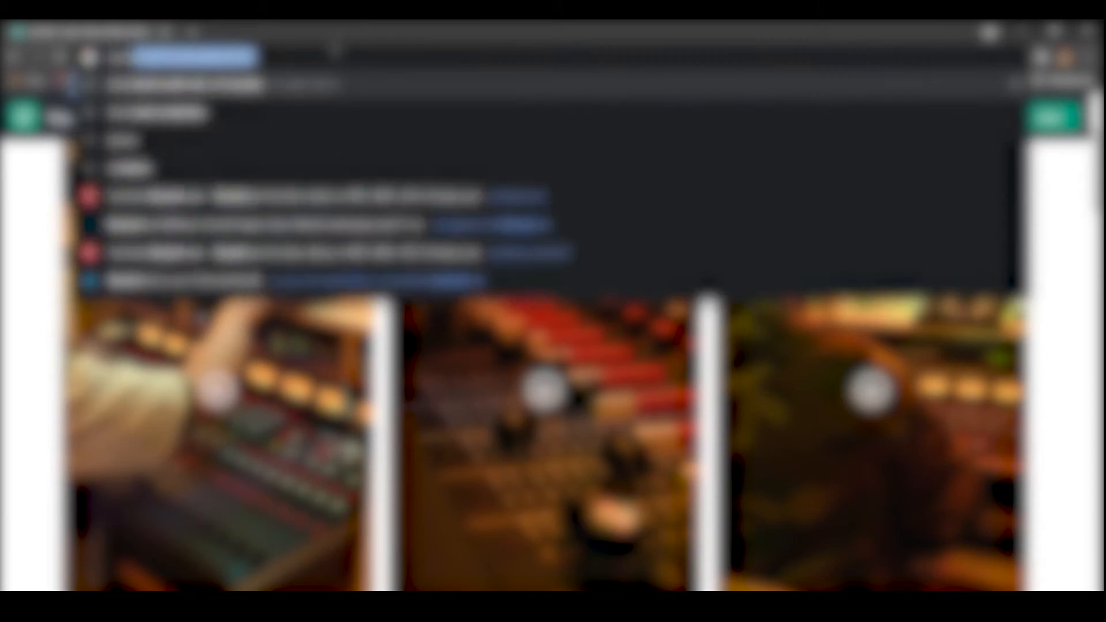
text( music)
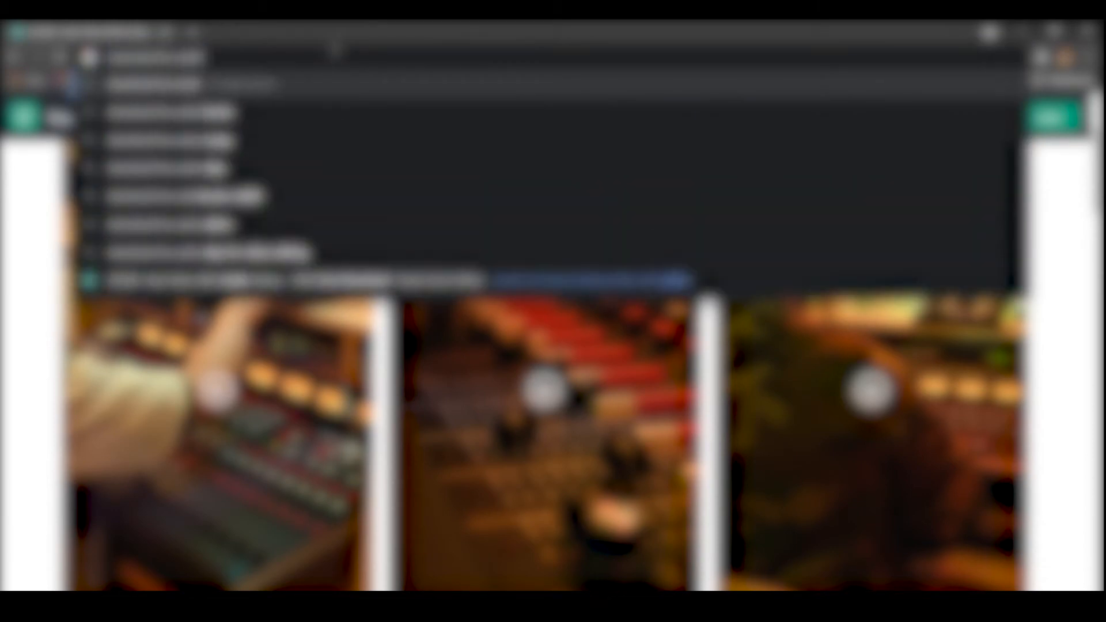
key(Return)
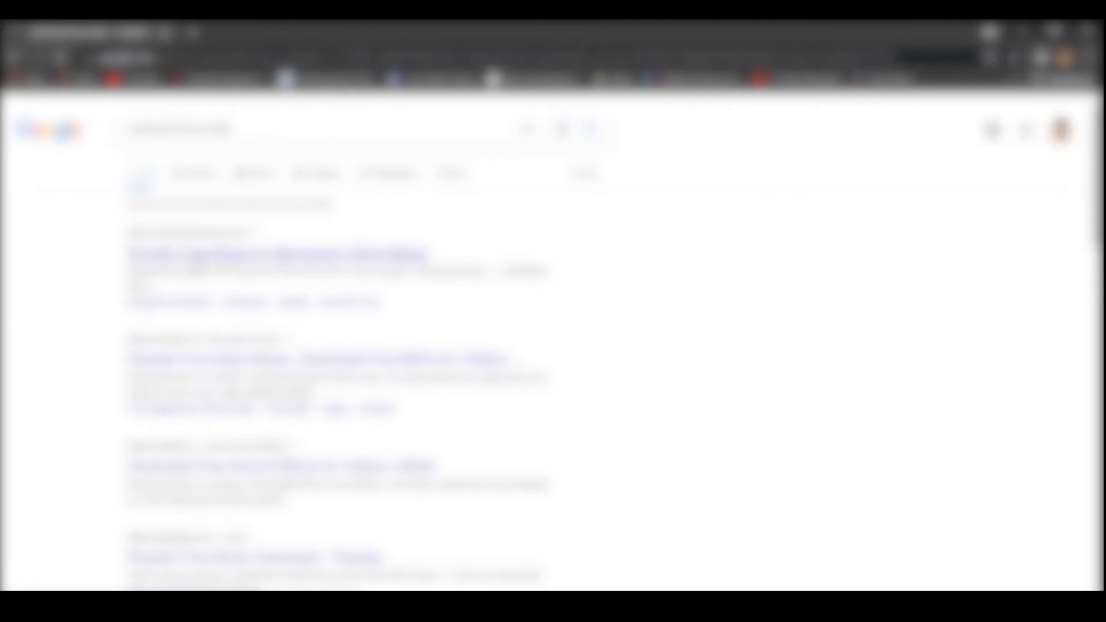
click(219, 254)
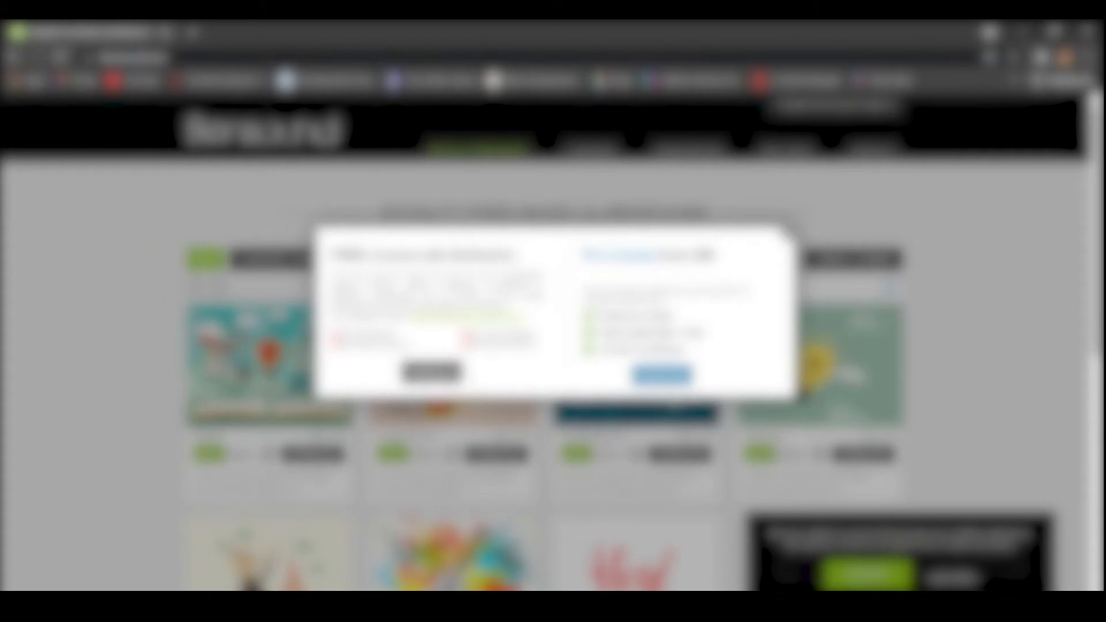
click(436, 373)
key(Return)
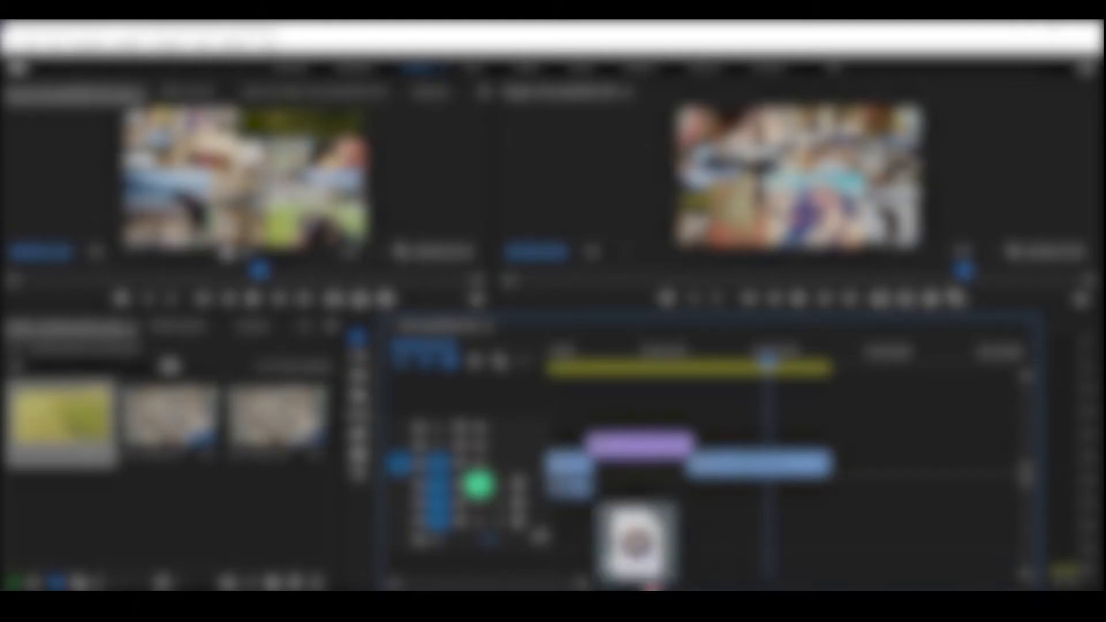
Import bensound-ukulele.mp3 into the project, place it on the timeline and move it to A2, starting with the last V1 clip.
drag(645, 576, 161, 500)
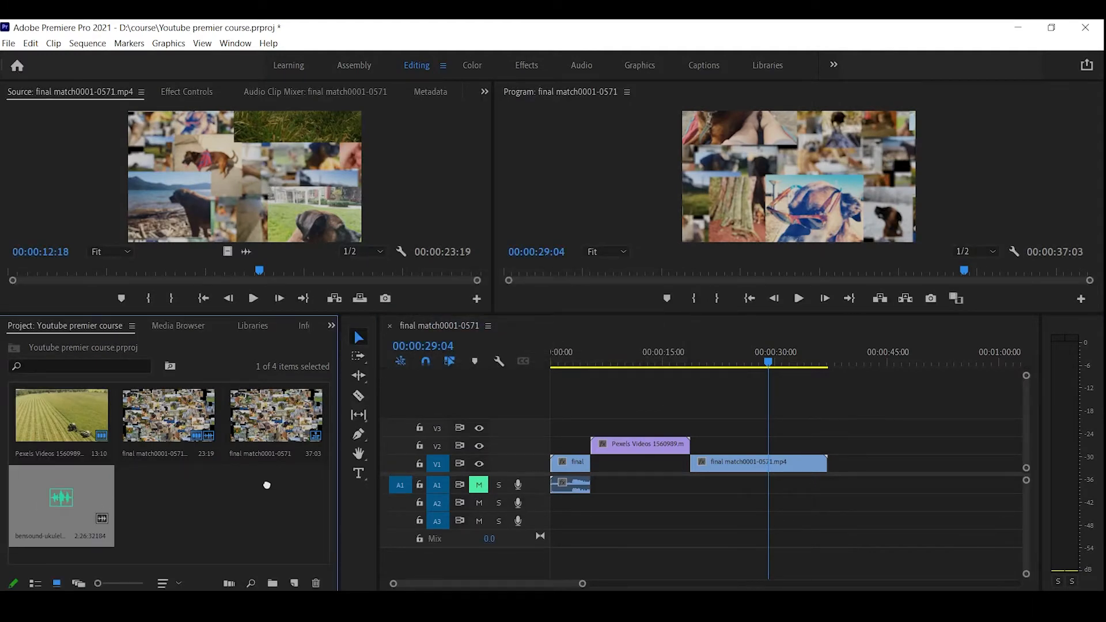
mouse_move(266, 485)
mouse_down()
mouse_move(591, 483)
mouse_move(701, 500)
mouse_move(659, 511)
mouse_move(647, 528)
mouse_move(664, 524)
mouse_move(542, 526)
mouse_up()
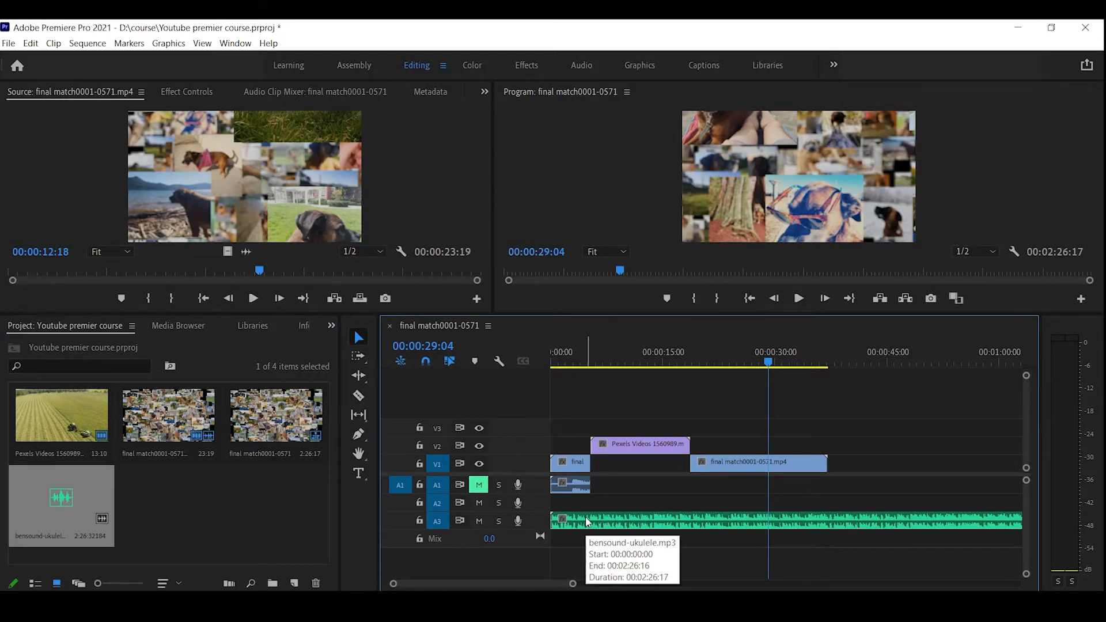
drag(585, 521, 720, 506)
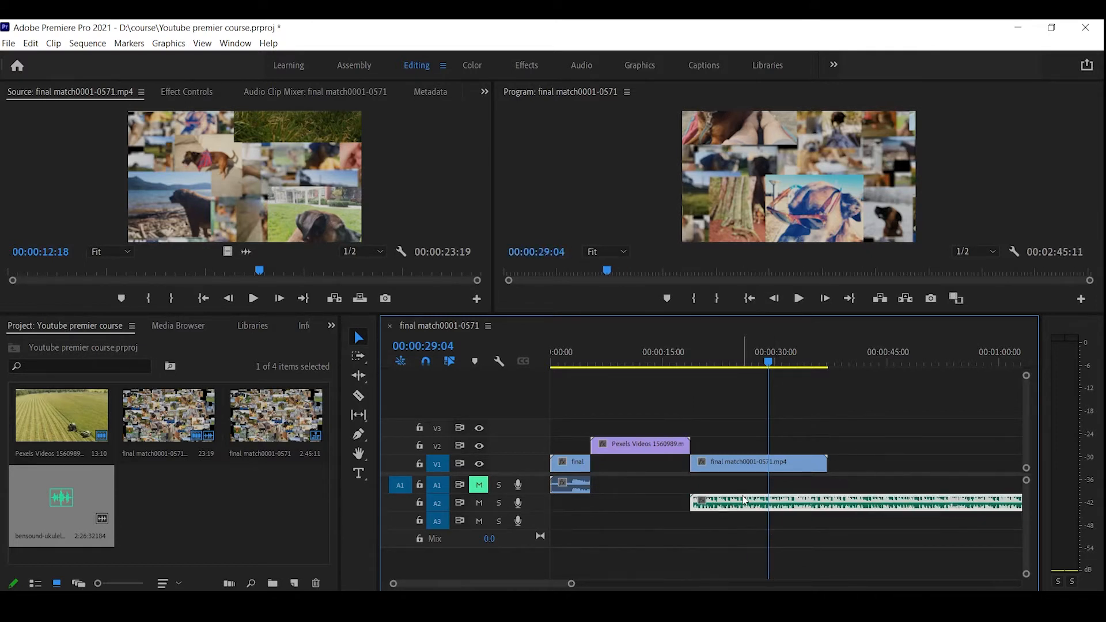
Move the playhead back to 00:00:19:04 and mute audio track A2.
click(734, 363)
drag(728, 367, 694, 369)
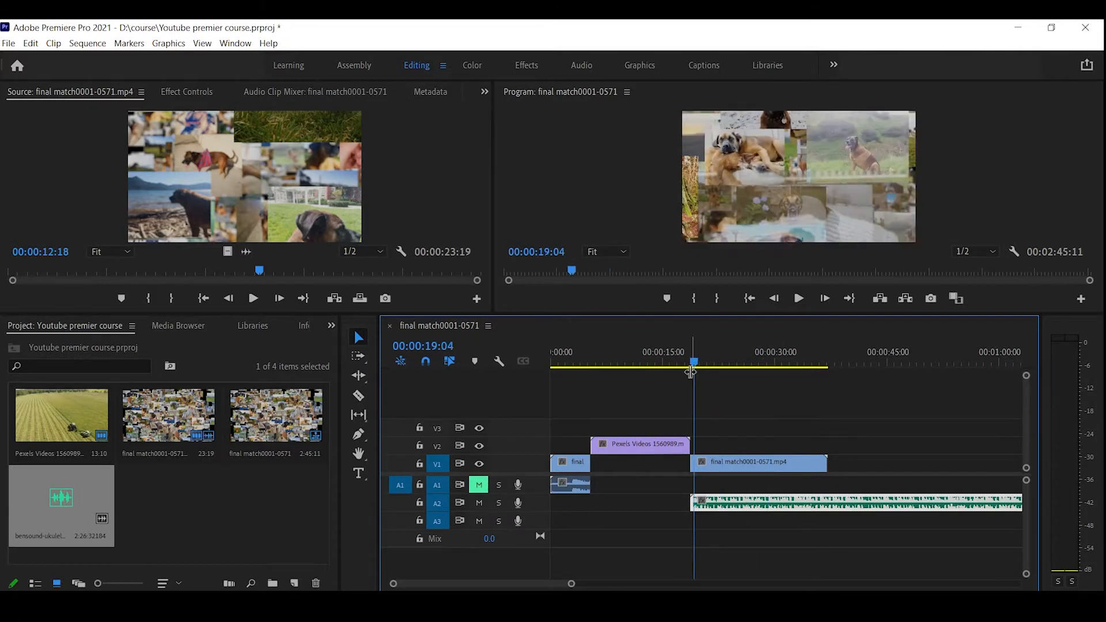
click(478, 503)
Razor the ukulele track where the last V1 clip ends and delete the remainder with the Selection tool.
key(c)
click(830, 503)
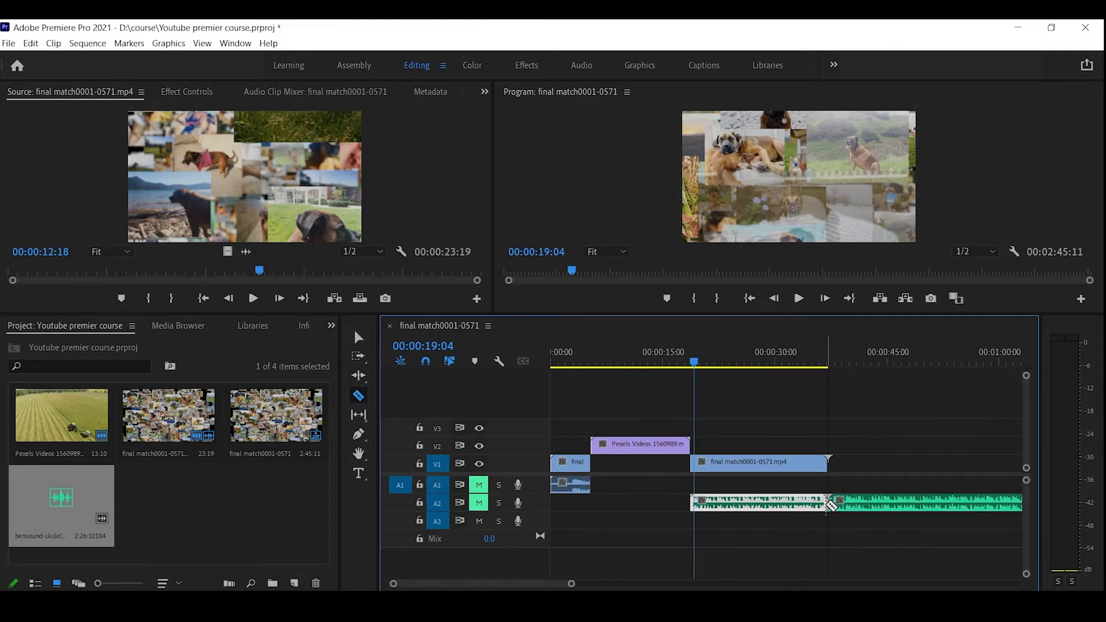
key(v)
click(860, 506)
key(Delete)
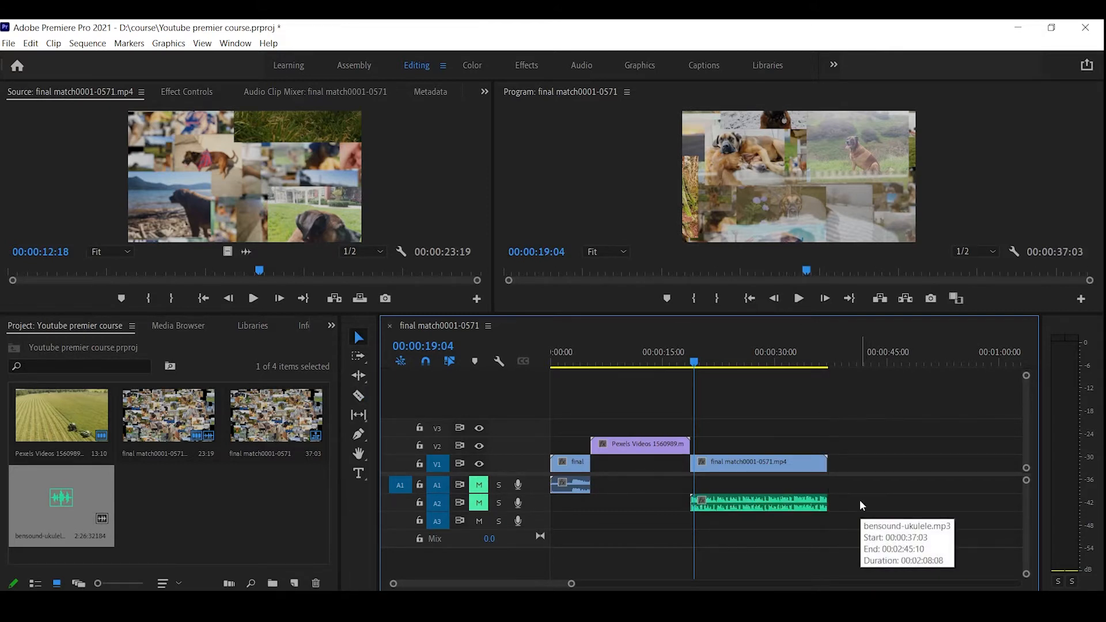
Scrub the timeline to 00:00:10:12, hide and show track V2 to compare the picture, and move the playhead to 00:00:12:19.
click(710, 363)
drag(713, 364, 765, 377)
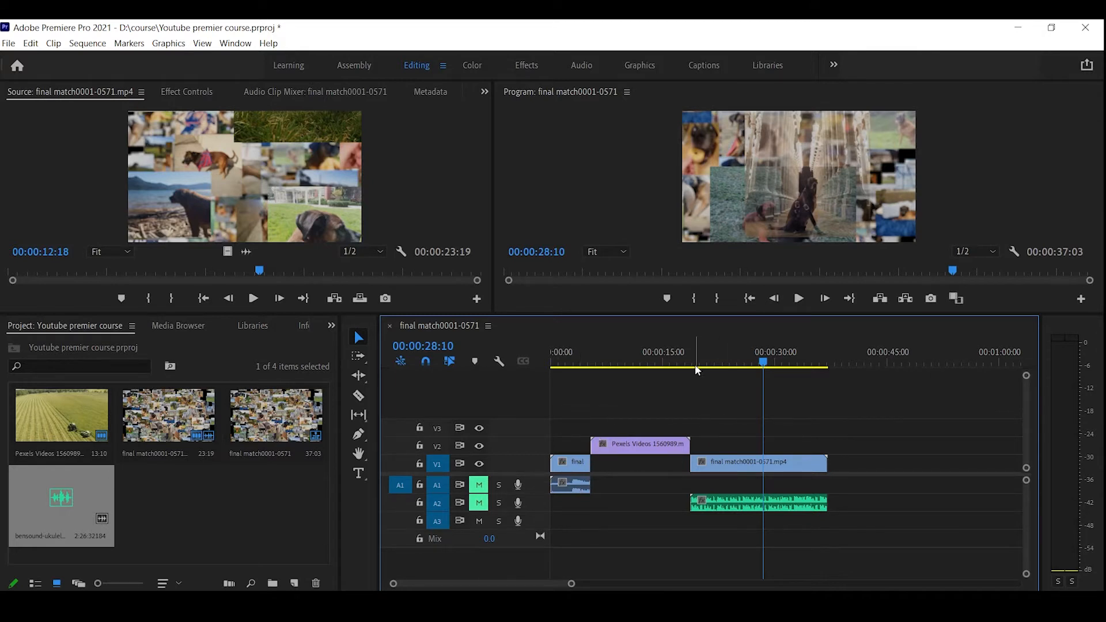
drag(696, 371, 629, 369)
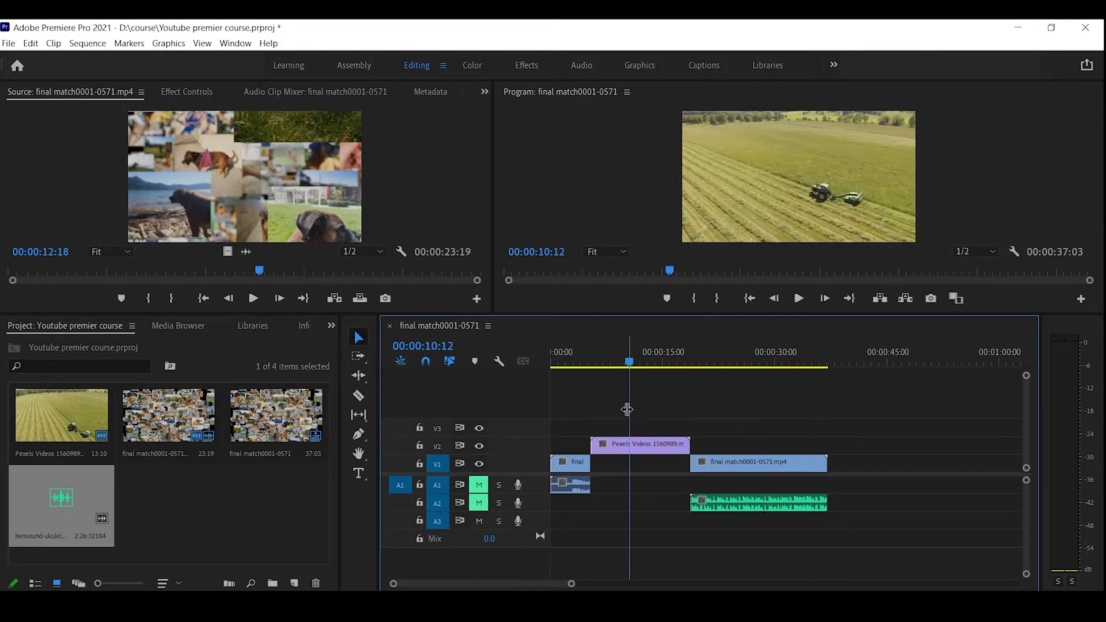
click(479, 445)
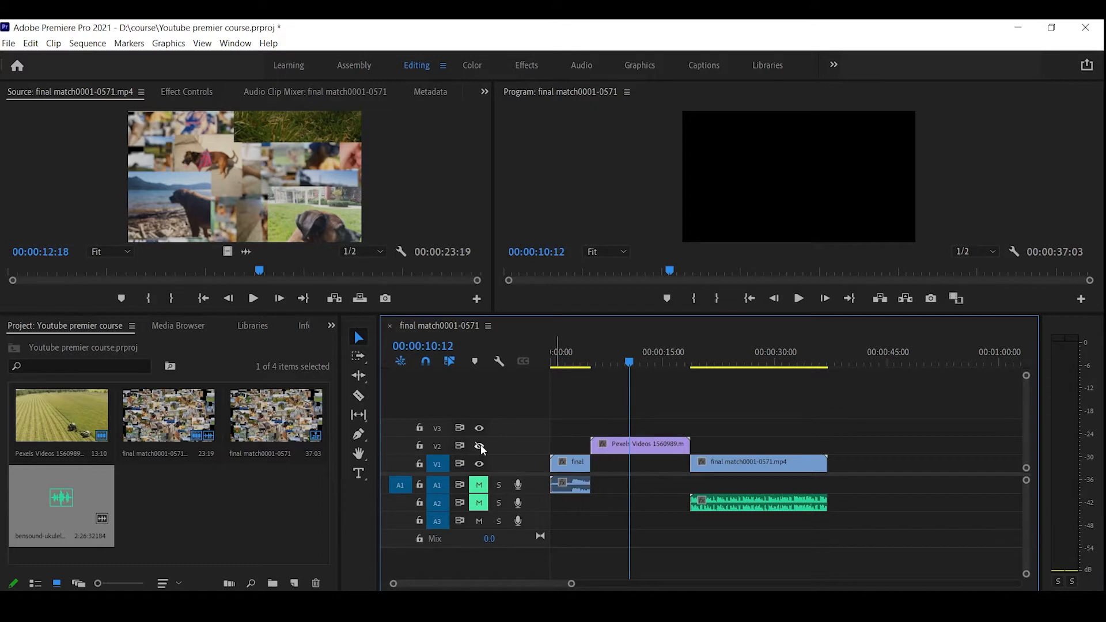
click(481, 444)
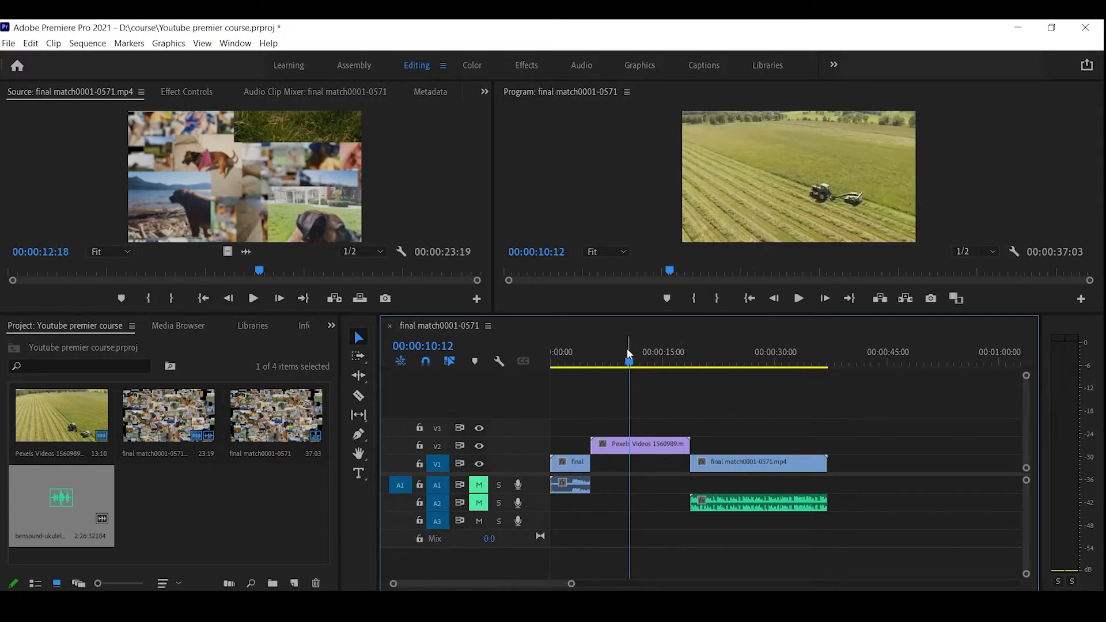
mouse_move(628, 352)
mouse_down()
mouse_move(612, 353)
mouse_move(646, 354)
mouse_up()
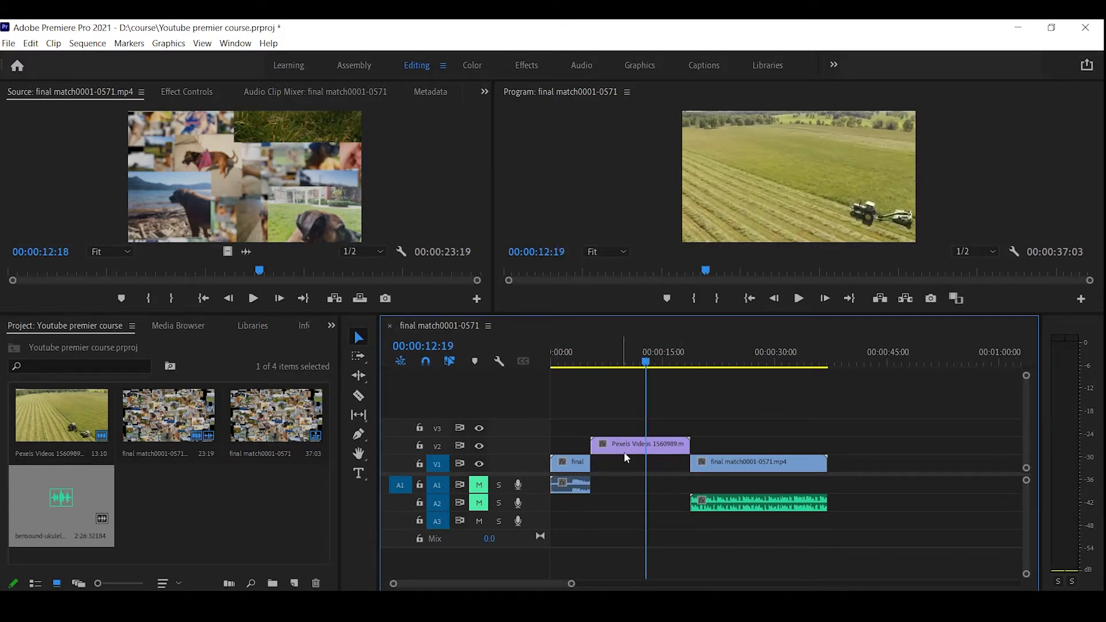
Duplicate the Pexels clip from V2 onto V3 directly above it, undo the copy and duplicate it again.
mouse_move(644, 438)
mouse_down()
mouse_move(645, 421)
mouse_move(661, 447)
mouse_move(661, 429)
mouse_up()
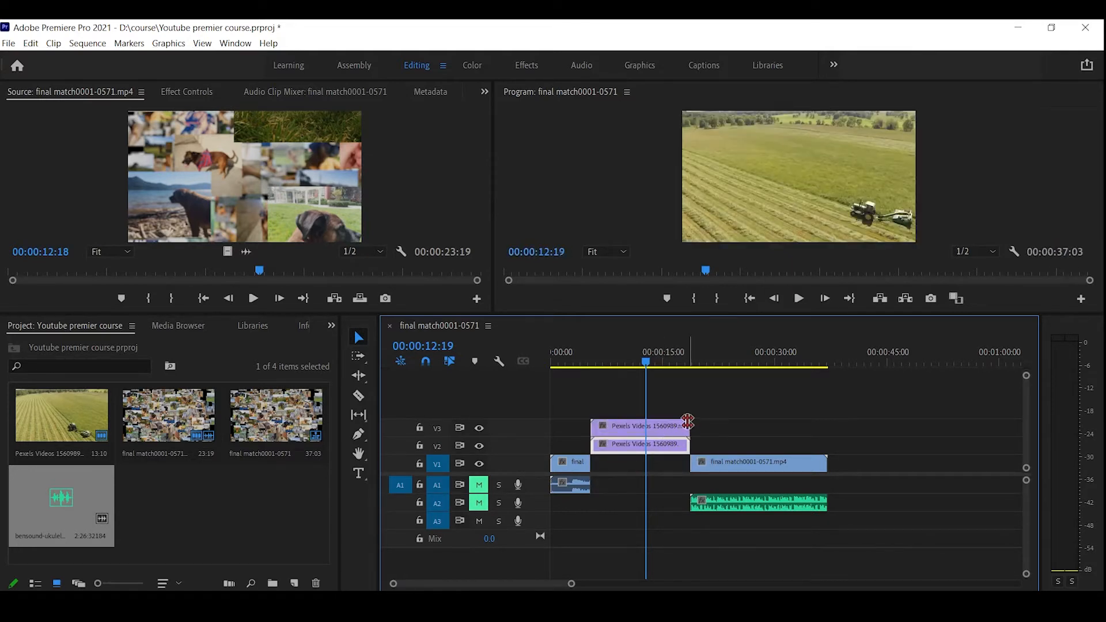
key(ctrl+z)
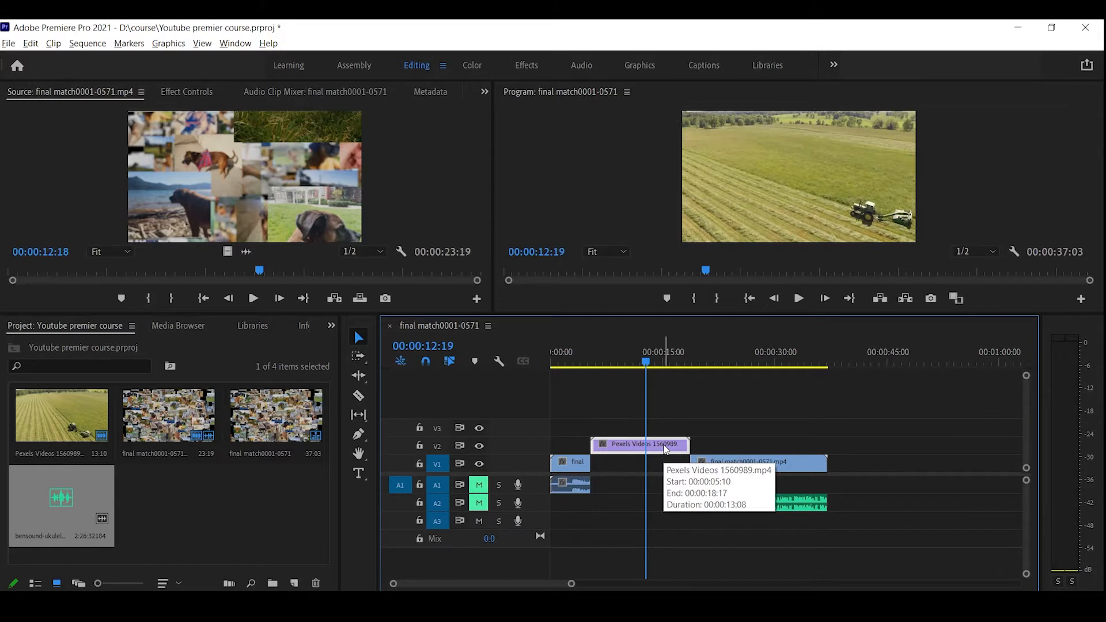
drag(665, 448, 662, 426)
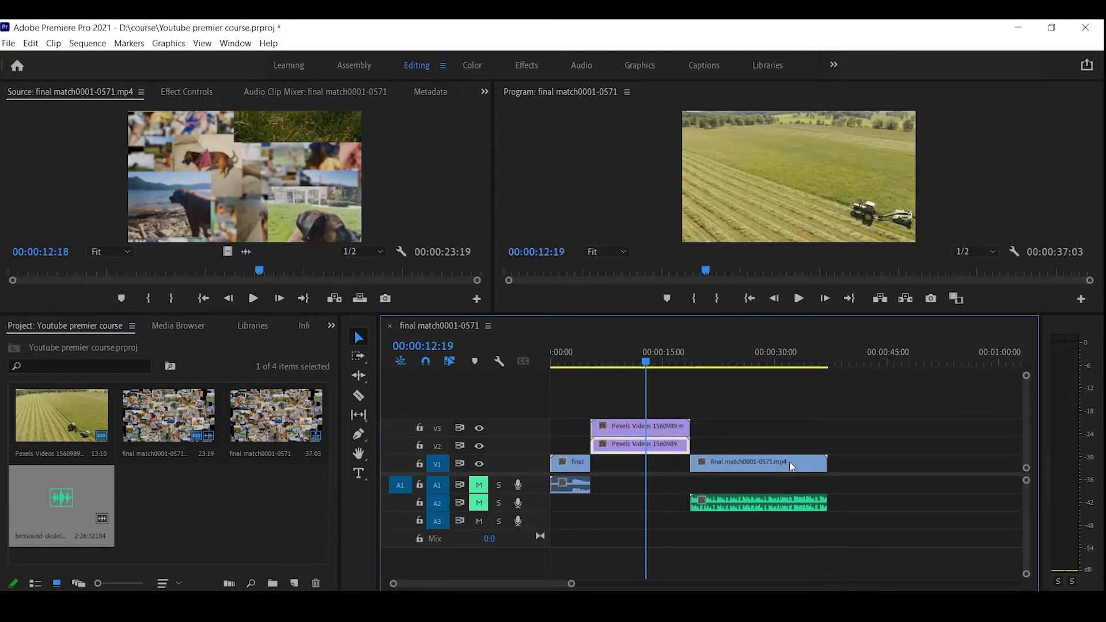
Duplicate the last V1 clip onto V2 directly above it, and undo the copy.
click(808, 461)
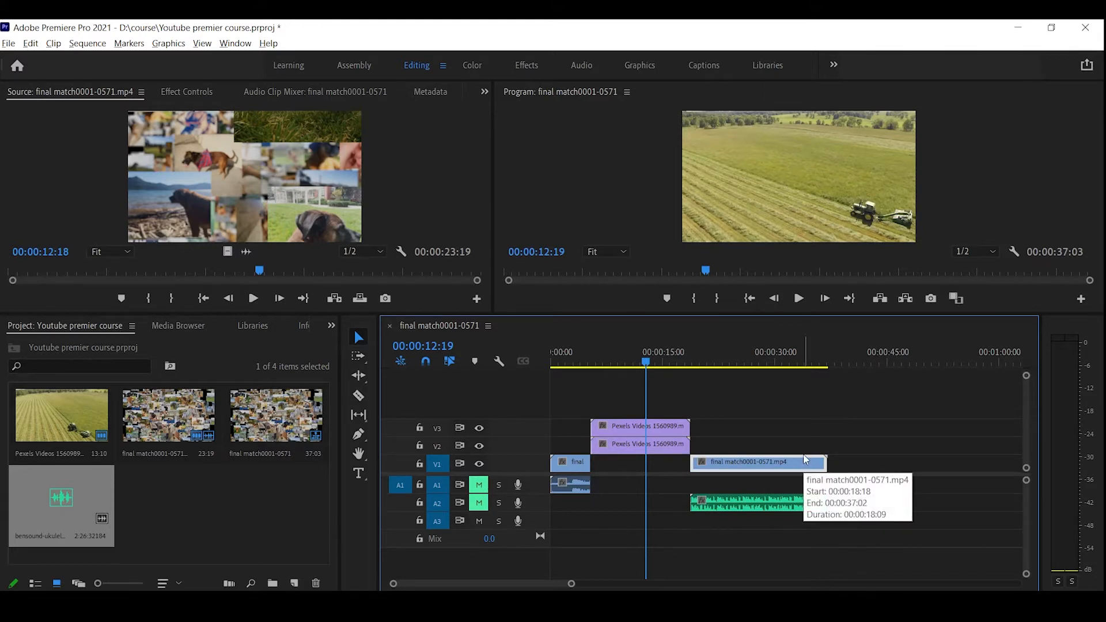
drag(800, 459, 802, 443)
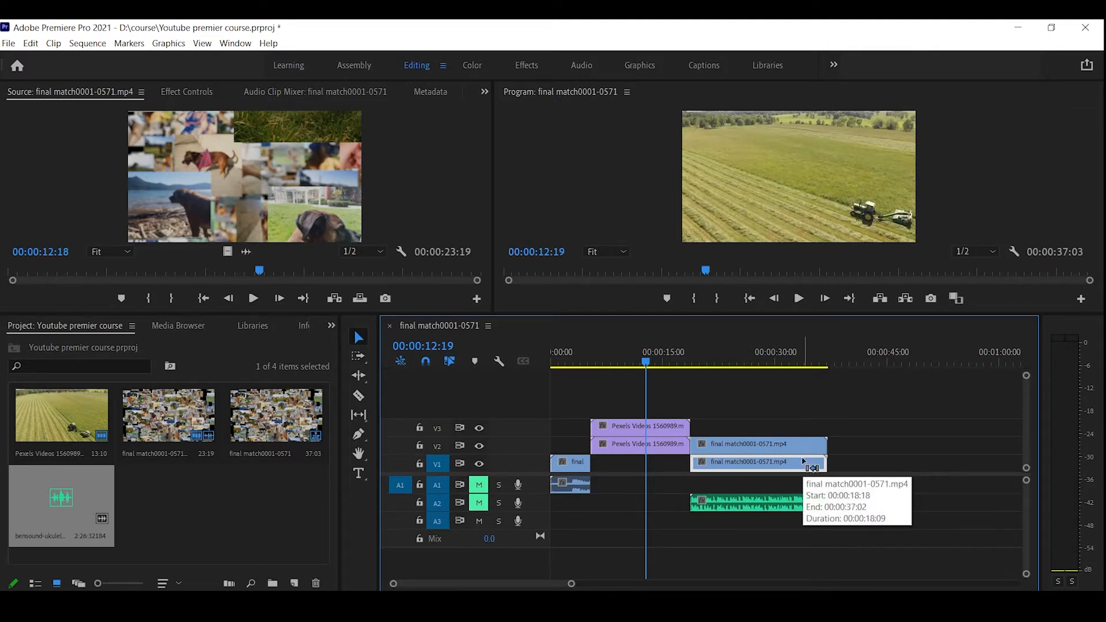
key(ctrl+z)
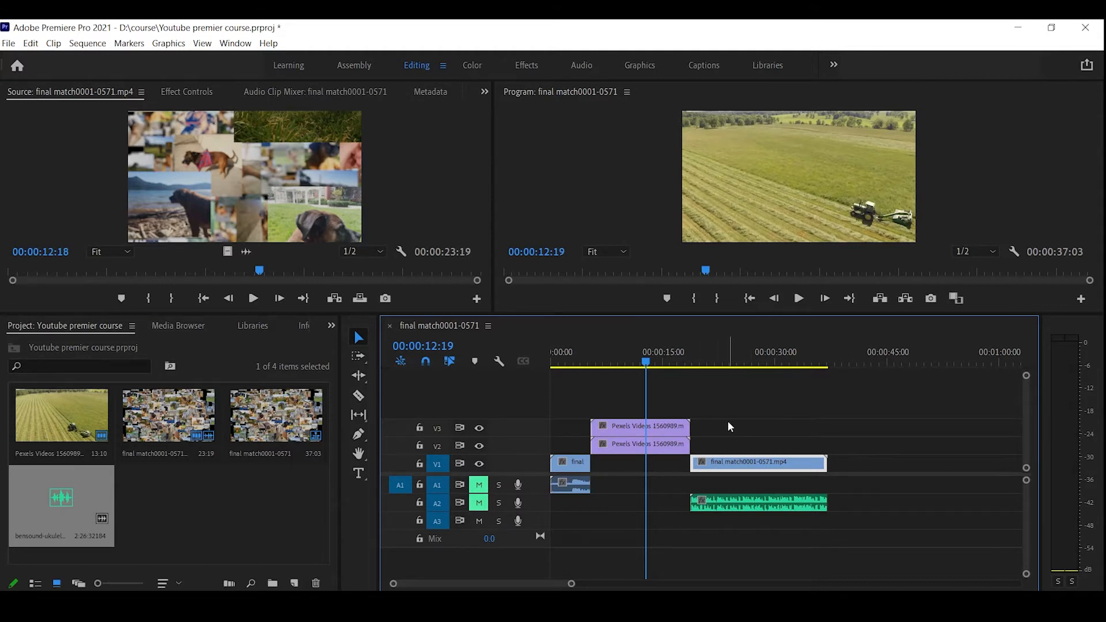
Add 5 video tracks after Video 3 and 5 audio tracks after Audio 3, and look through the added video tracks.
right_click(518, 427)
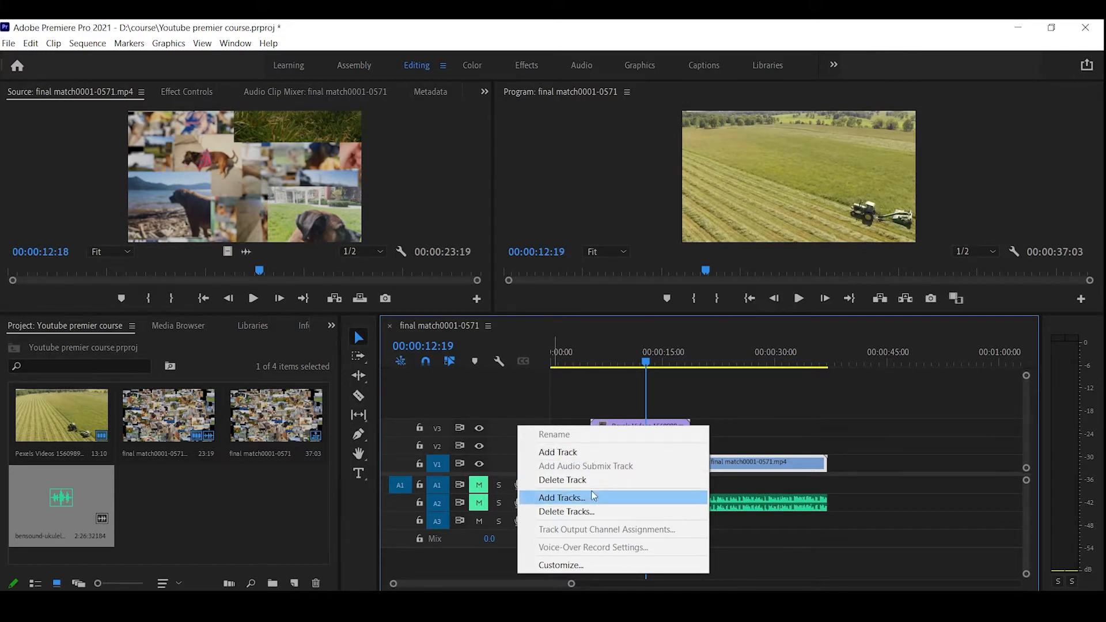
click(566, 498)
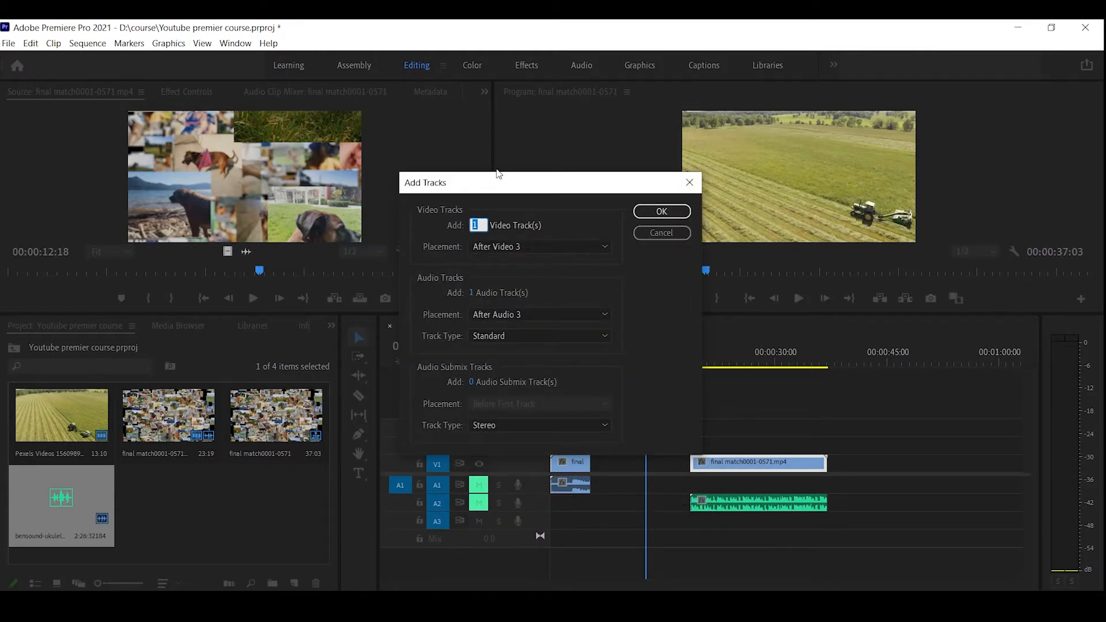
text(5)
click(473, 294)
text(5)
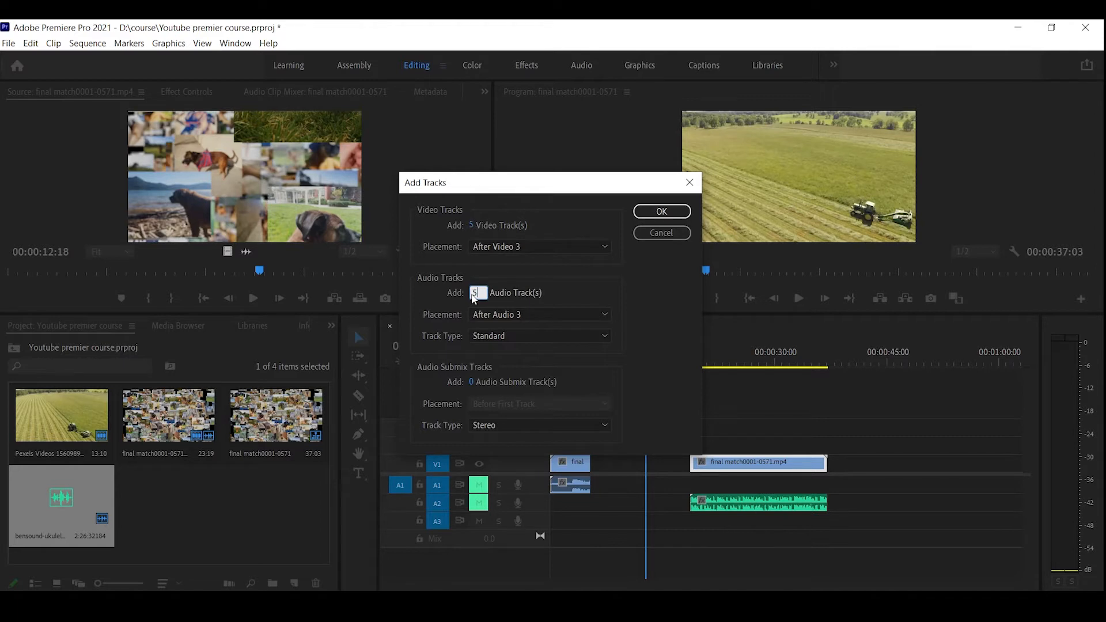
click(599, 292)
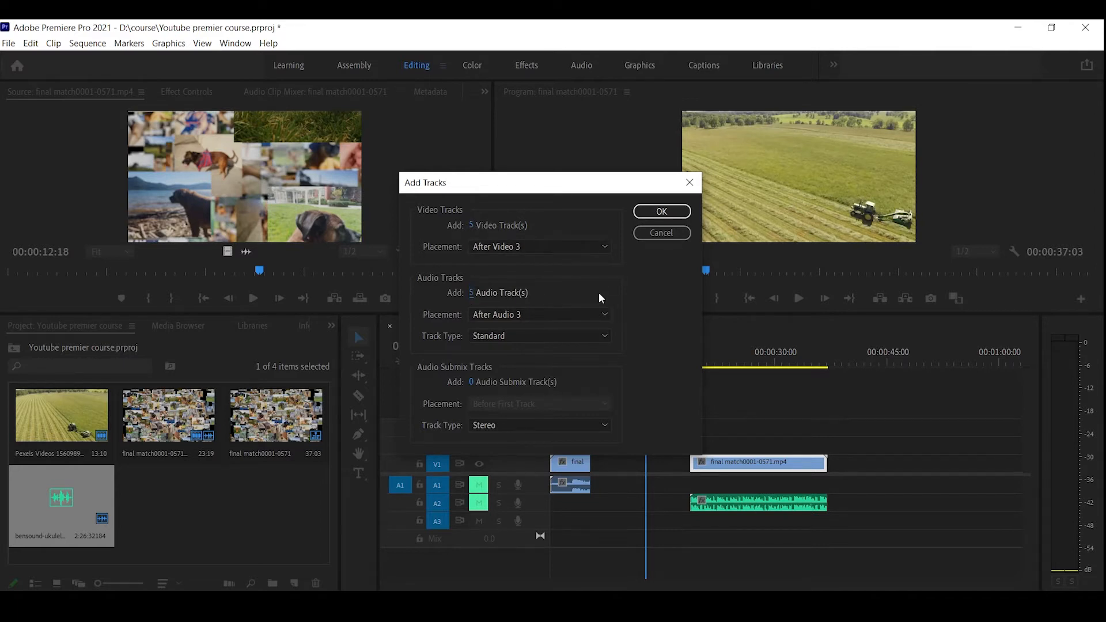
click(660, 211)
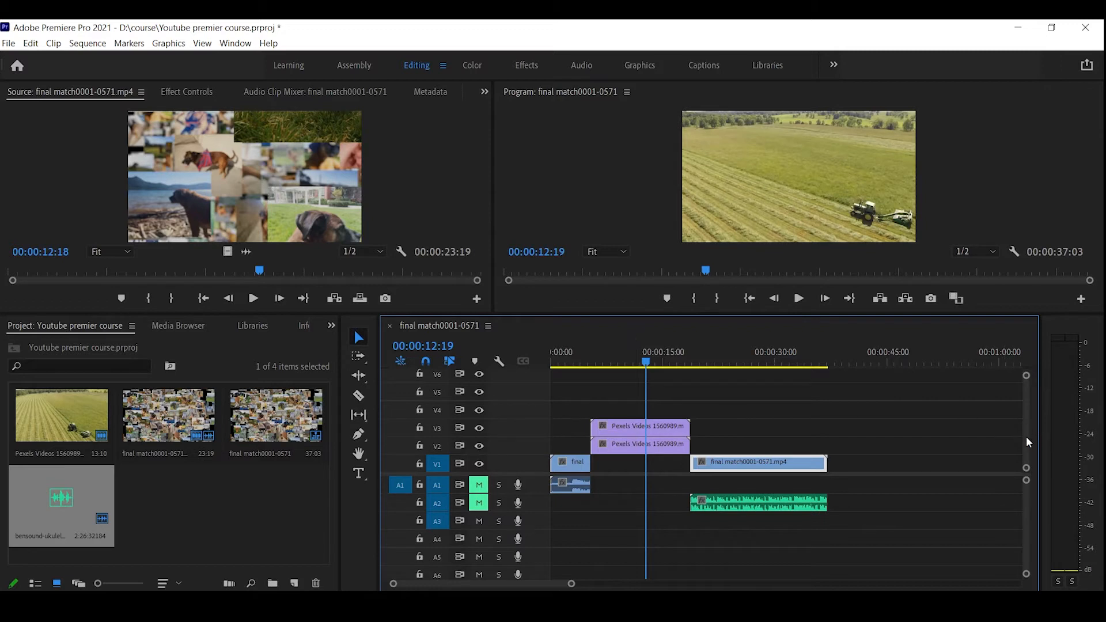
scroll(1027, 435, up, 3)
scroll(1032, 437, down, 3)
scroll(1034, 434, up, 3)
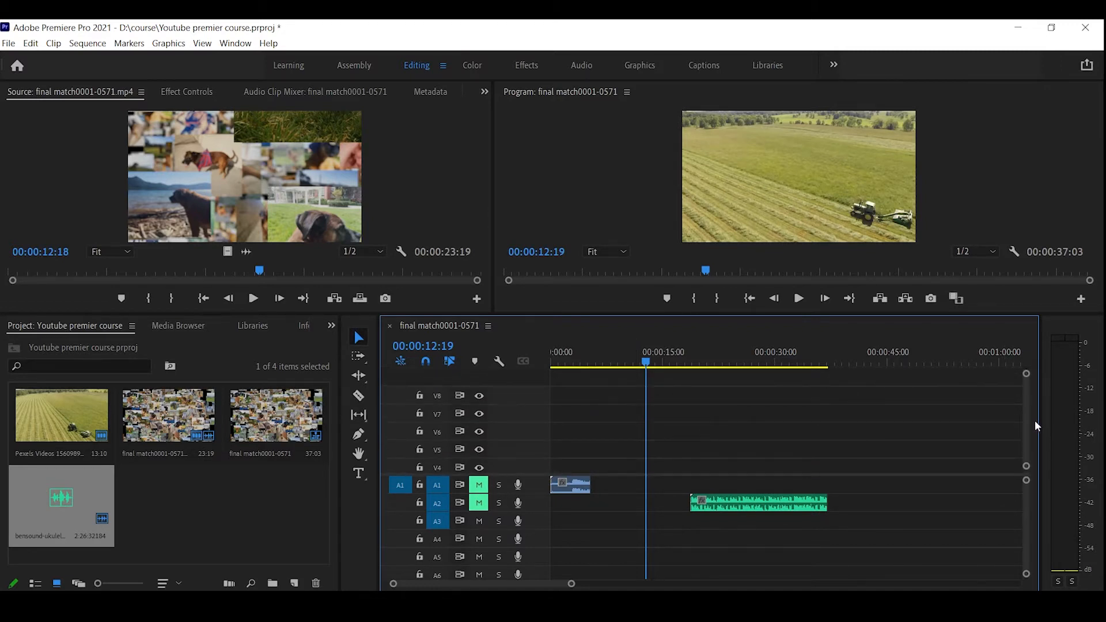
Duplicate the Pexels clip from V3 onto V4 and V5 at other points along the timeline.
scroll(1035, 423, down, 2)
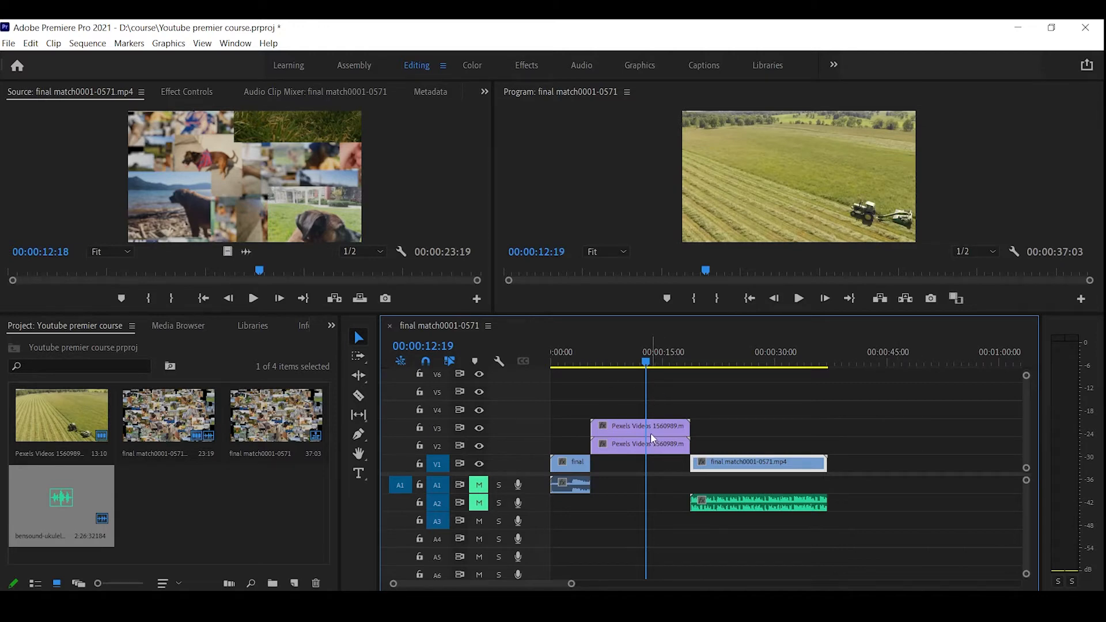
drag(654, 427, 868, 419)
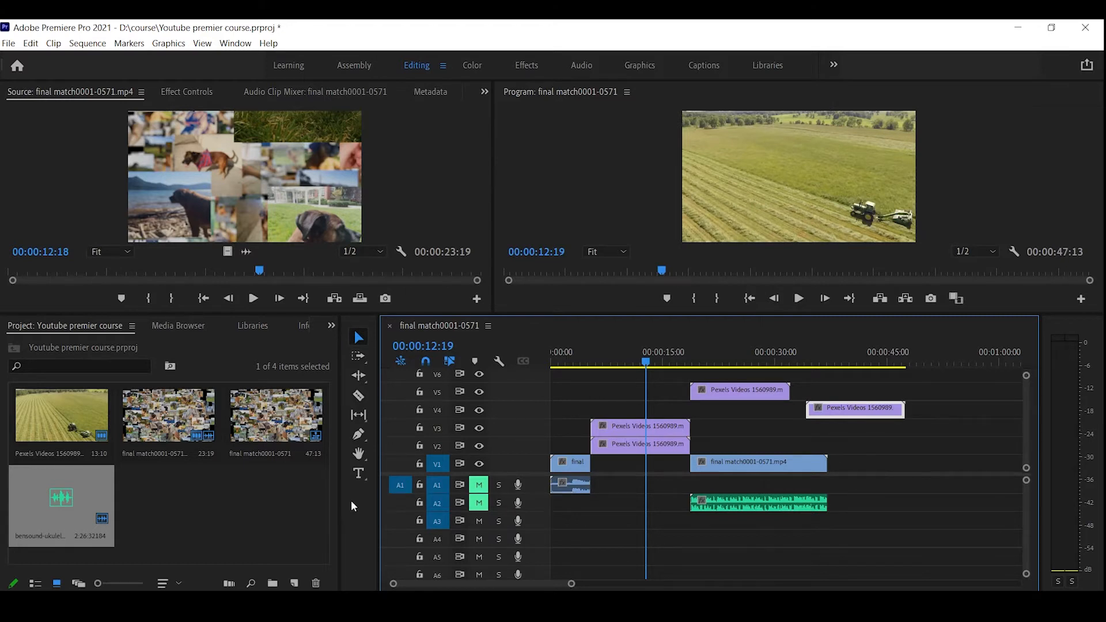
Close the open sequence and delete the final match0001-0571 sequence from the project.
click(392, 327)
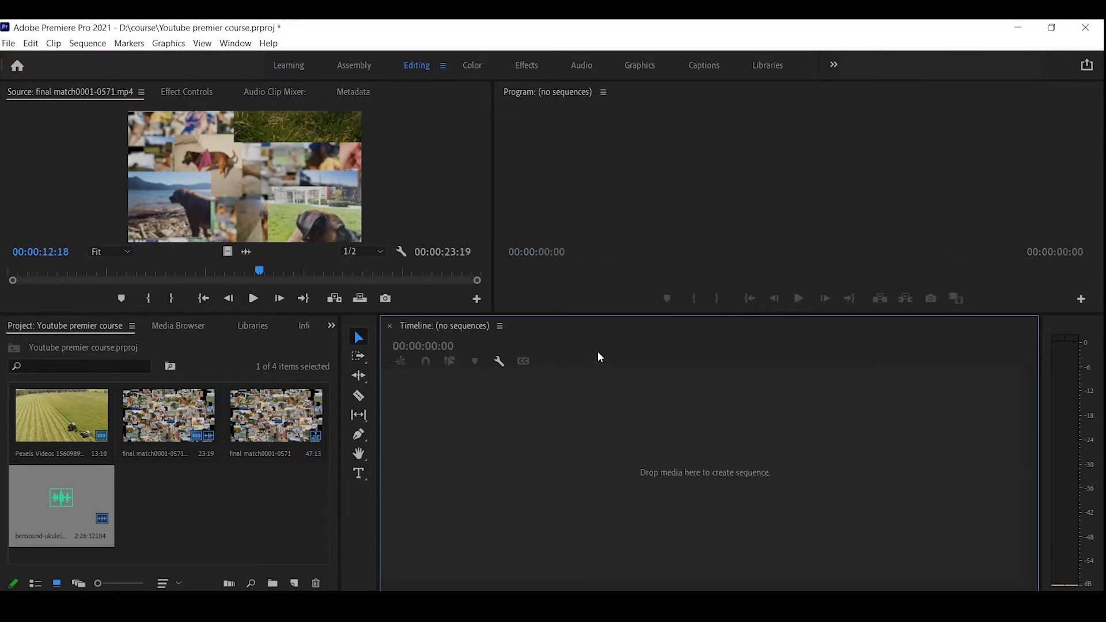
click(163, 486)
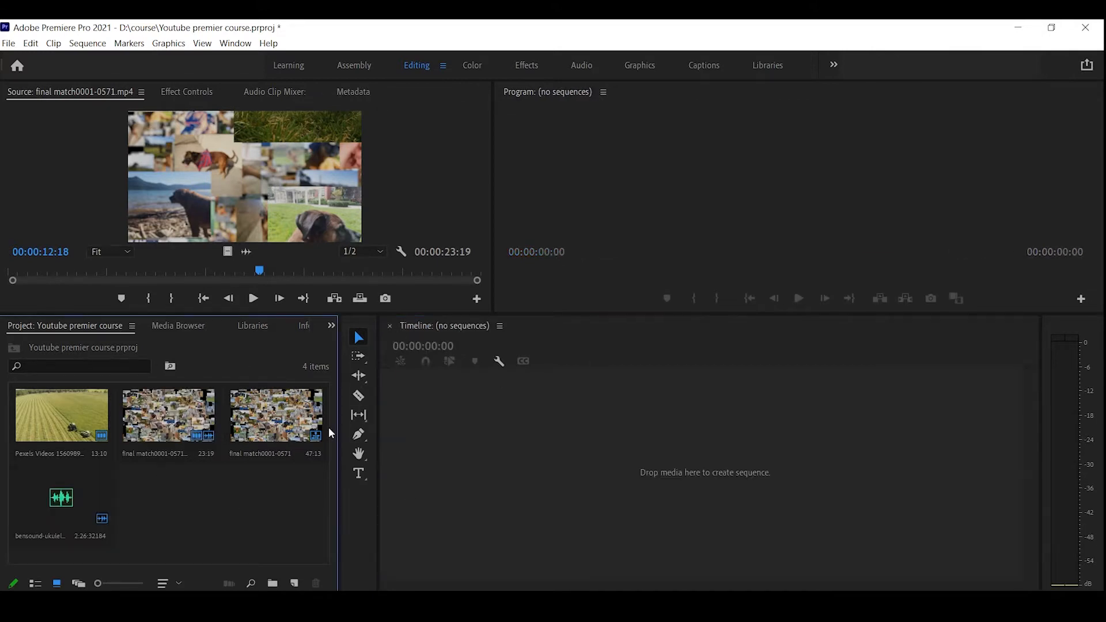
click(257, 422)
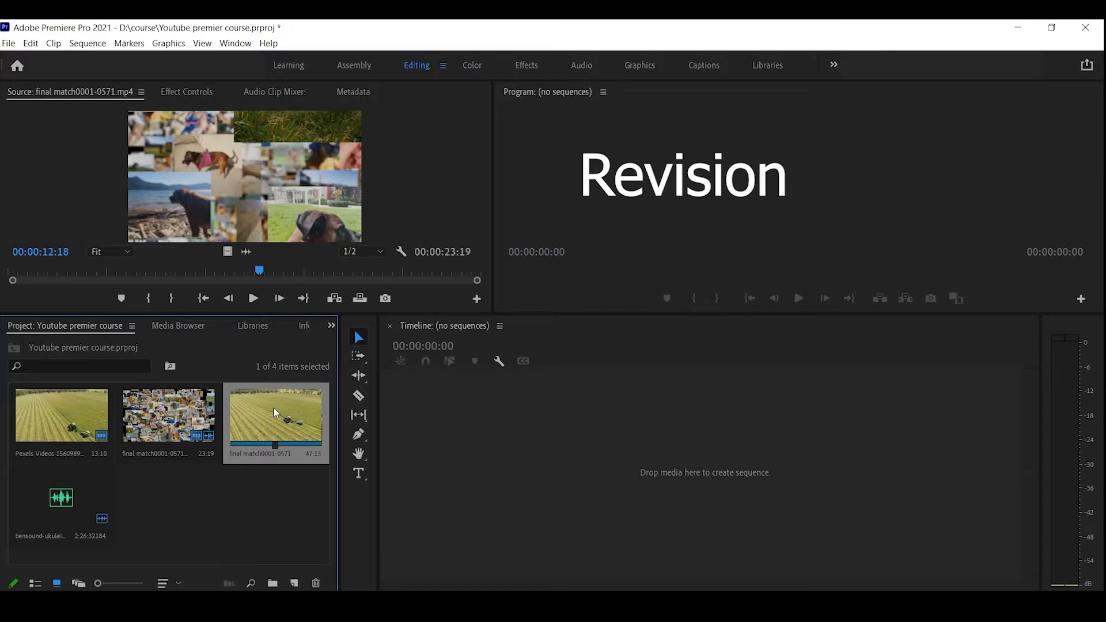
key(Delete)
Create a new sequence from final match0001-0571.mp4 and split the clip into four pieces with the Razor tool.
click(173, 429)
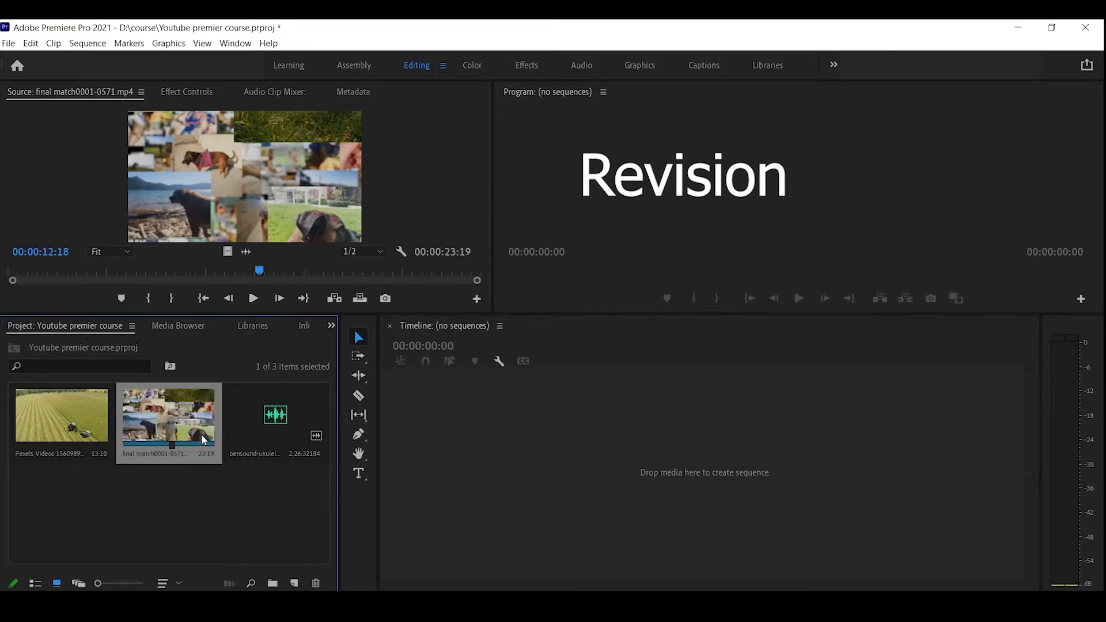
drag(175, 421, 570, 432)
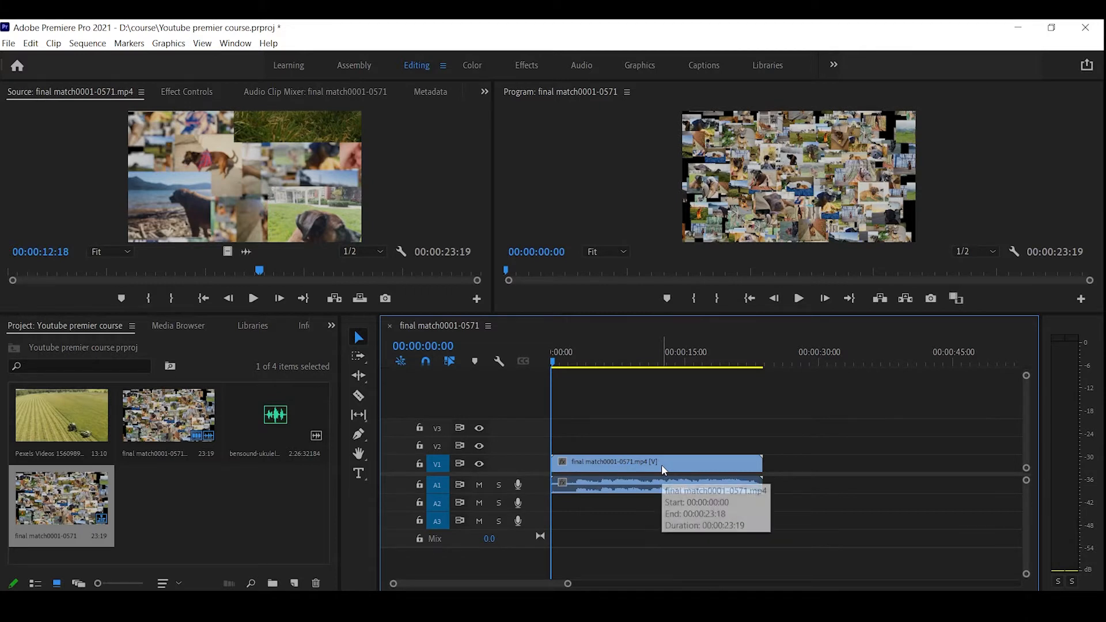
key(c)
click(606, 463)
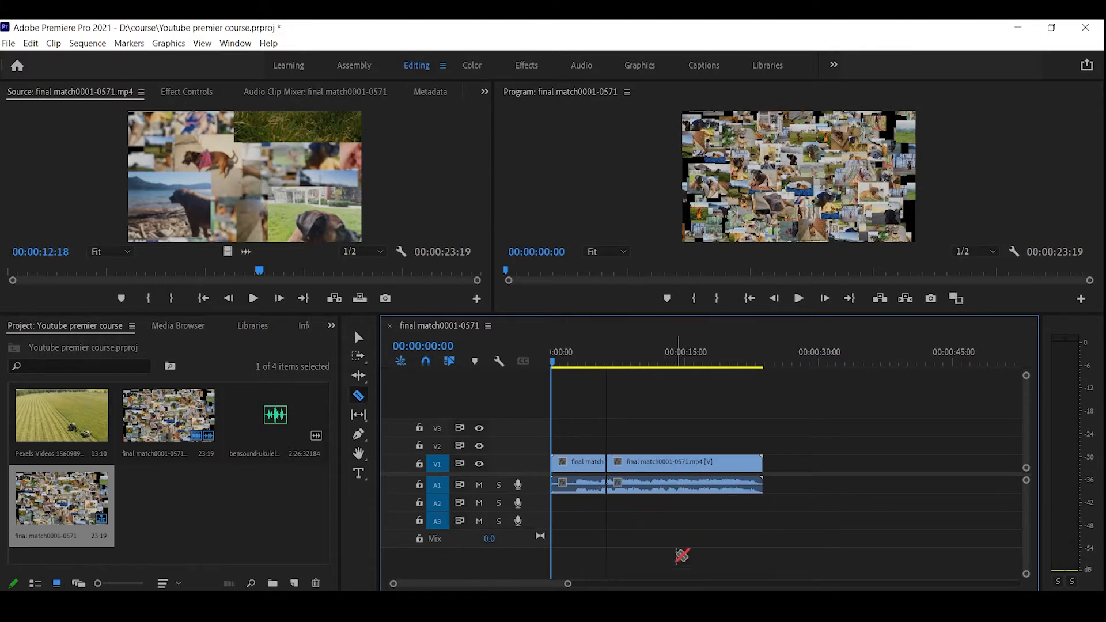
click(674, 464)
click(737, 463)
key(v)
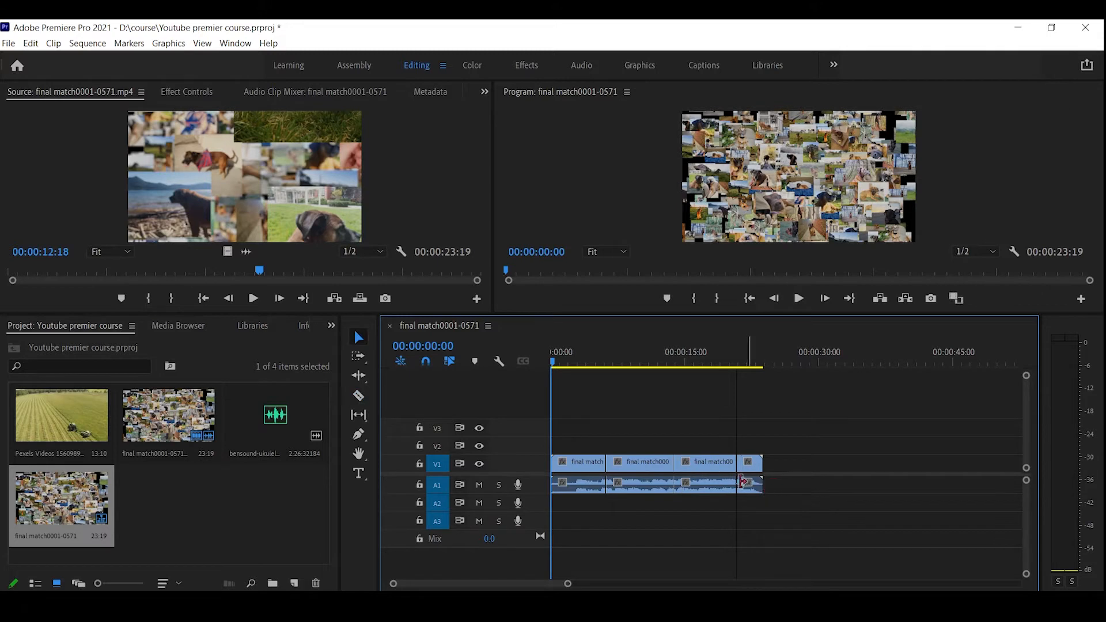
Delete the third piece of the clip, and unlink and delete the audio of the second piece.
click(697, 465)
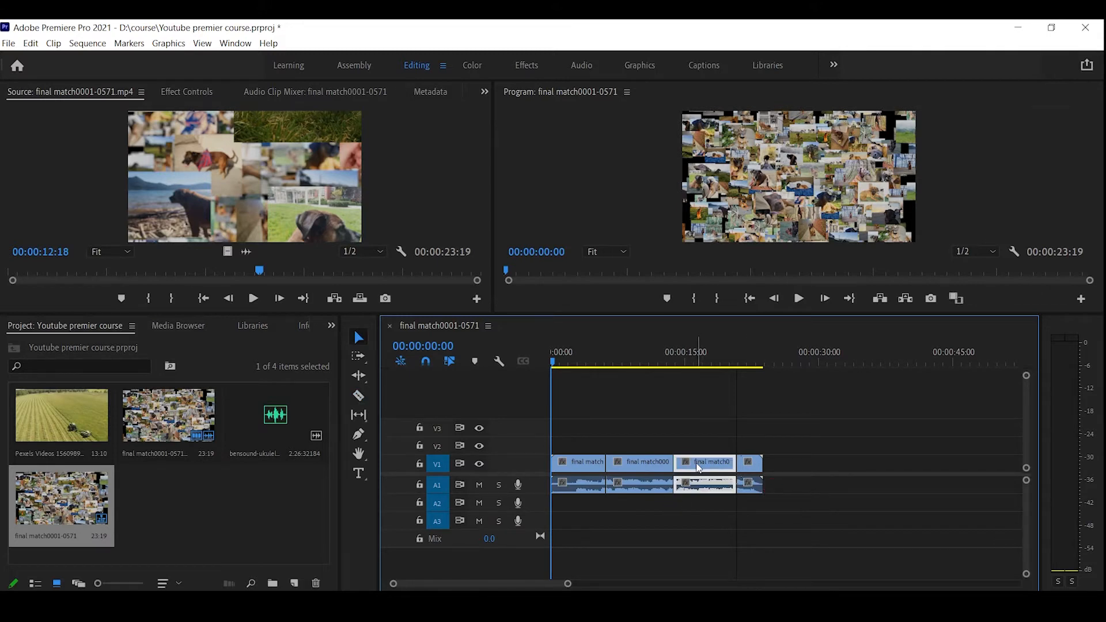
key(Delete)
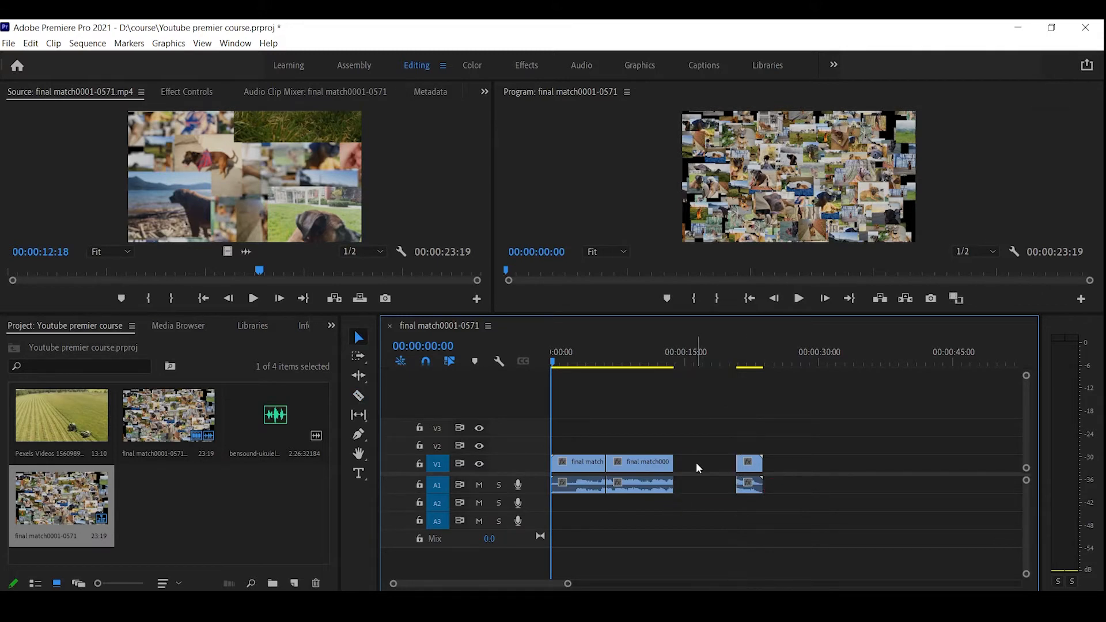
click(658, 485)
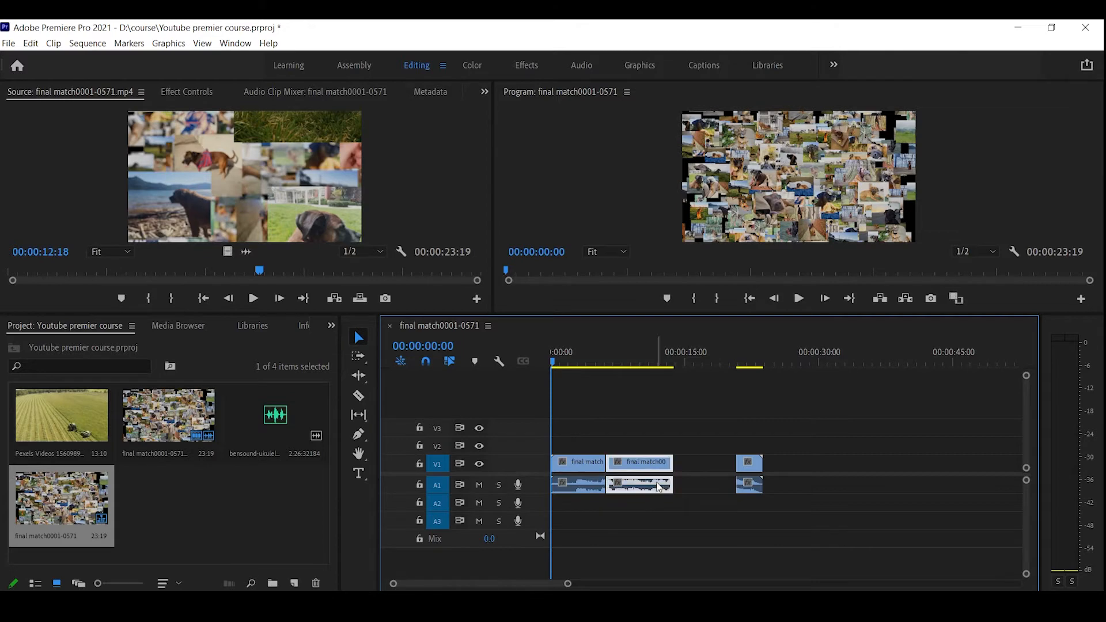
right_click(657, 485)
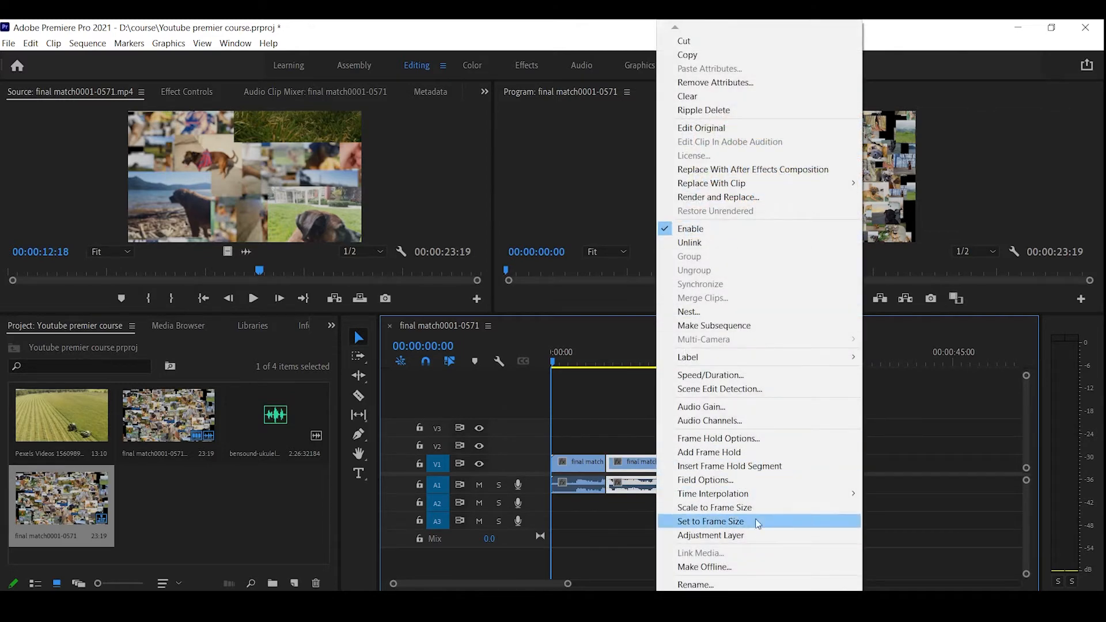
click(706, 245)
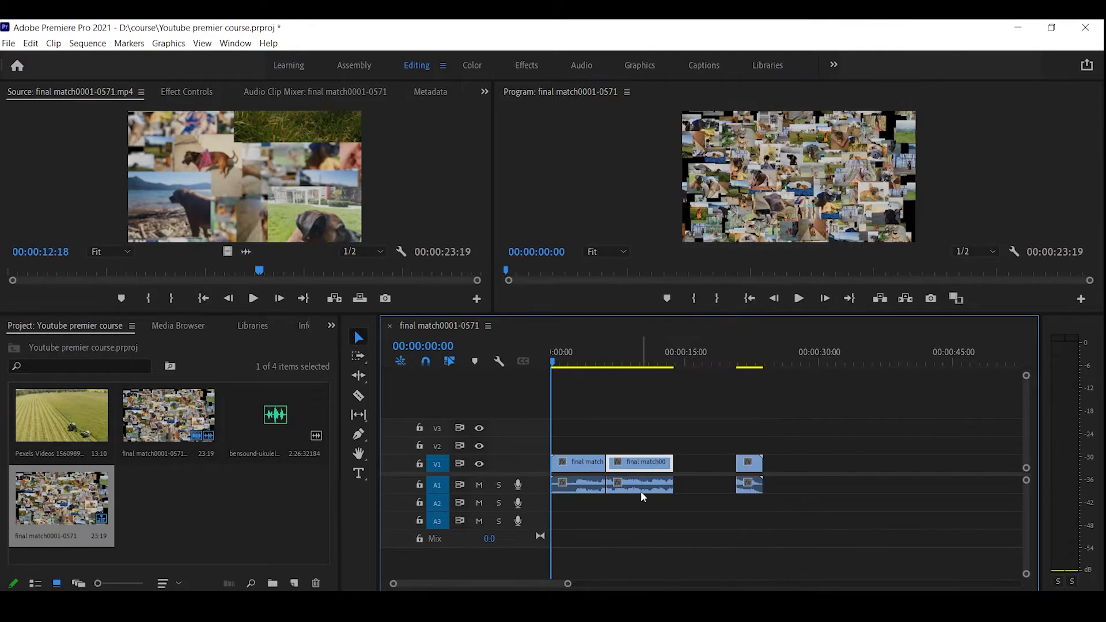
click(642, 491)
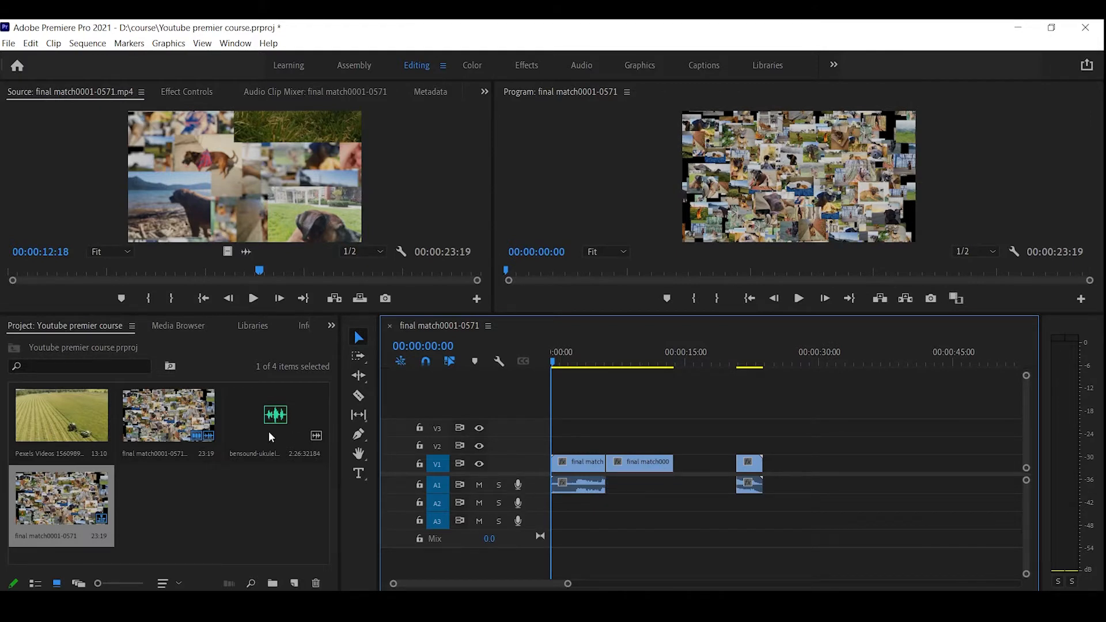
Place the bensound-ukulele music on A3 starting under the second V1 clip, try dragging its start inwards and undo that change.
drag(271, 436, 612, 518)
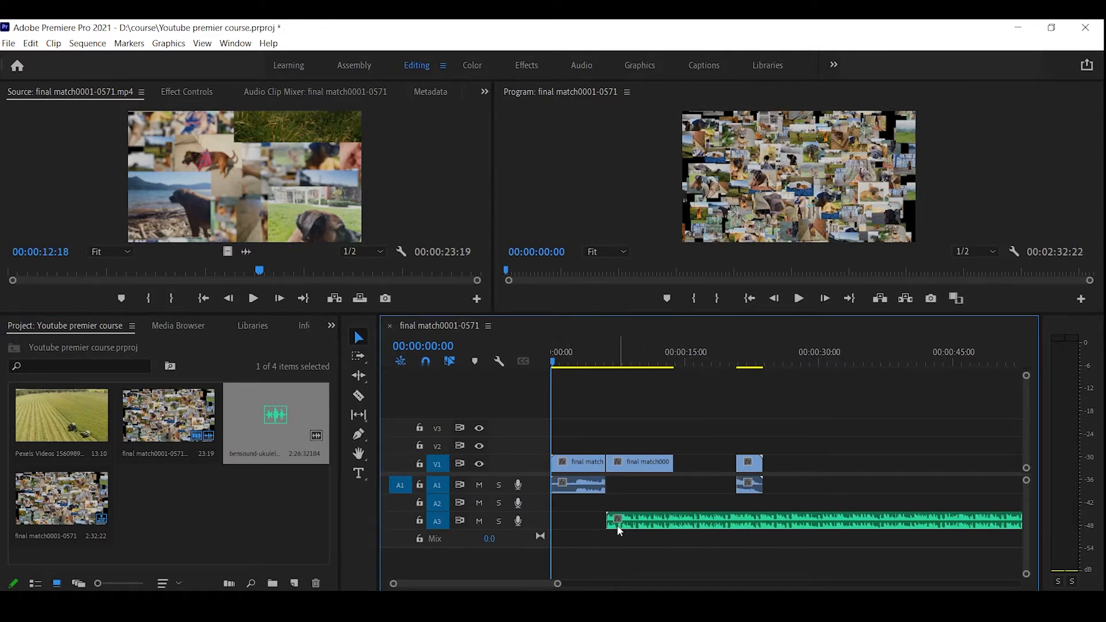
drag(606, 517, 719, 514)
key(ctrl+z)
Split the A3 music at the end of the last V1 clip and at about 00:00:44, and delete the two outer pieces.
key(c)
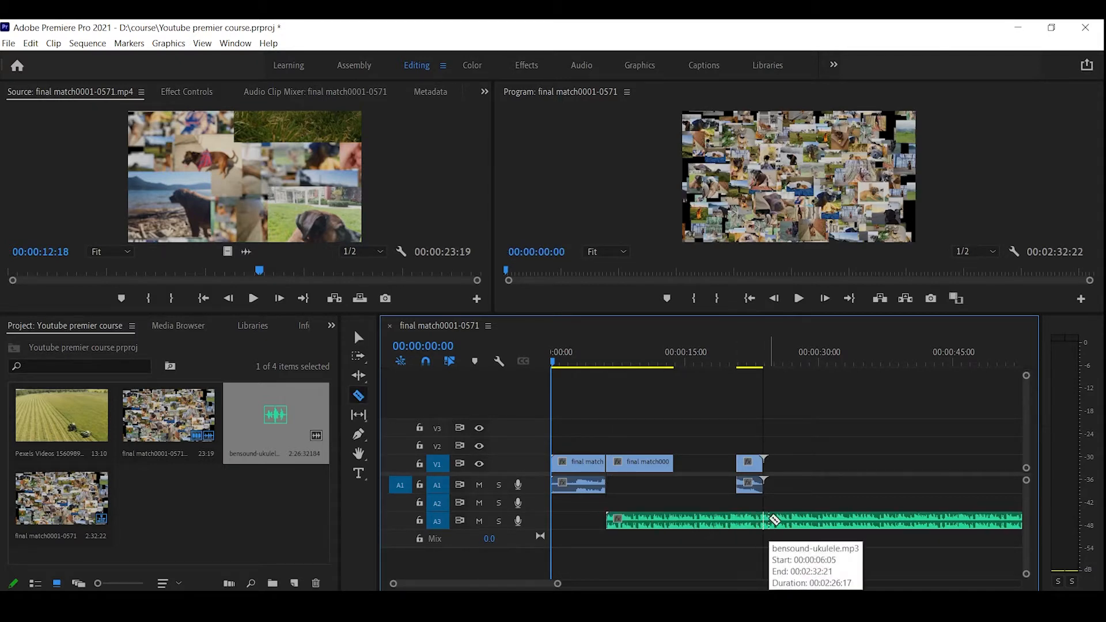
click(770, 520)
click(942, 521)
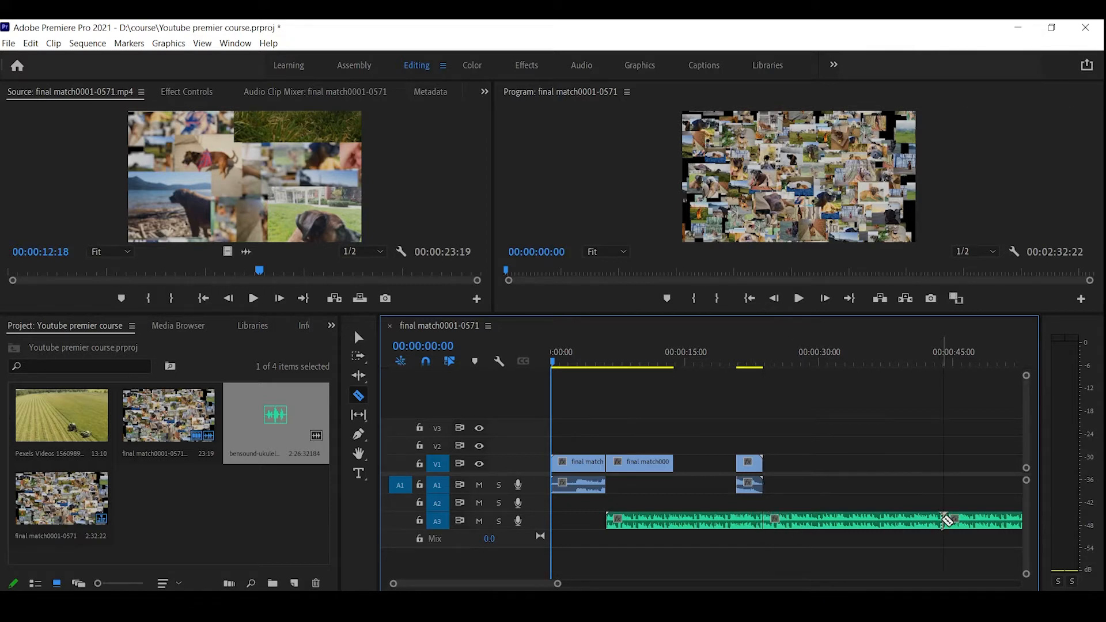
key(v)
click(699, 527)
key(Delete)
click(980, 521)
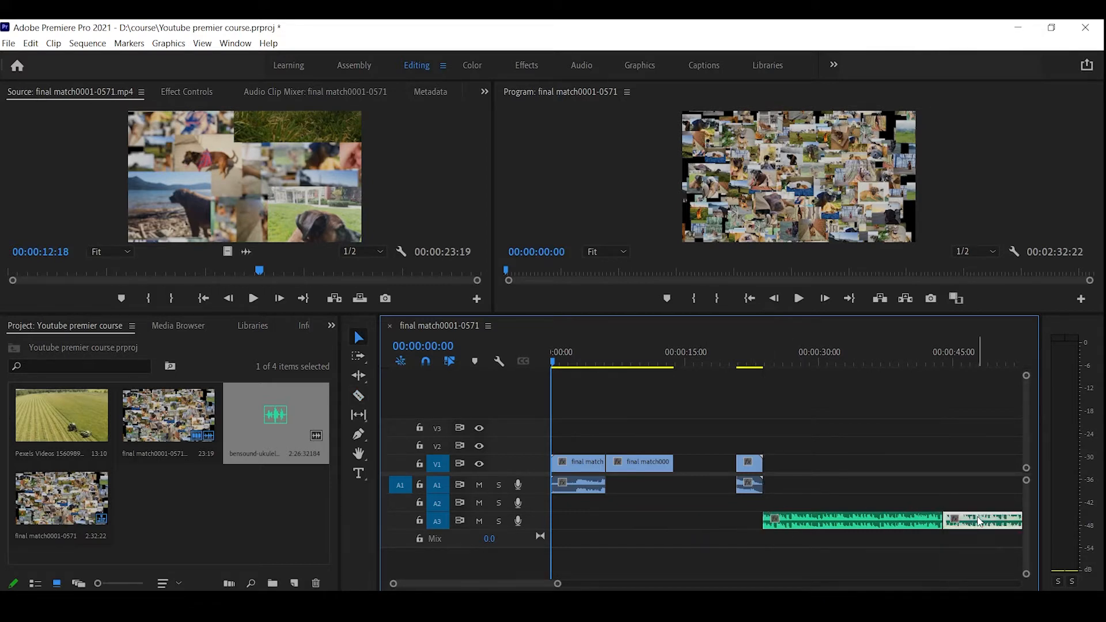
key(Delete)
Fit the remaining music piece on A3 to the span of the second V1 clip, and delete it.
drag(889, 524, 673, 512)
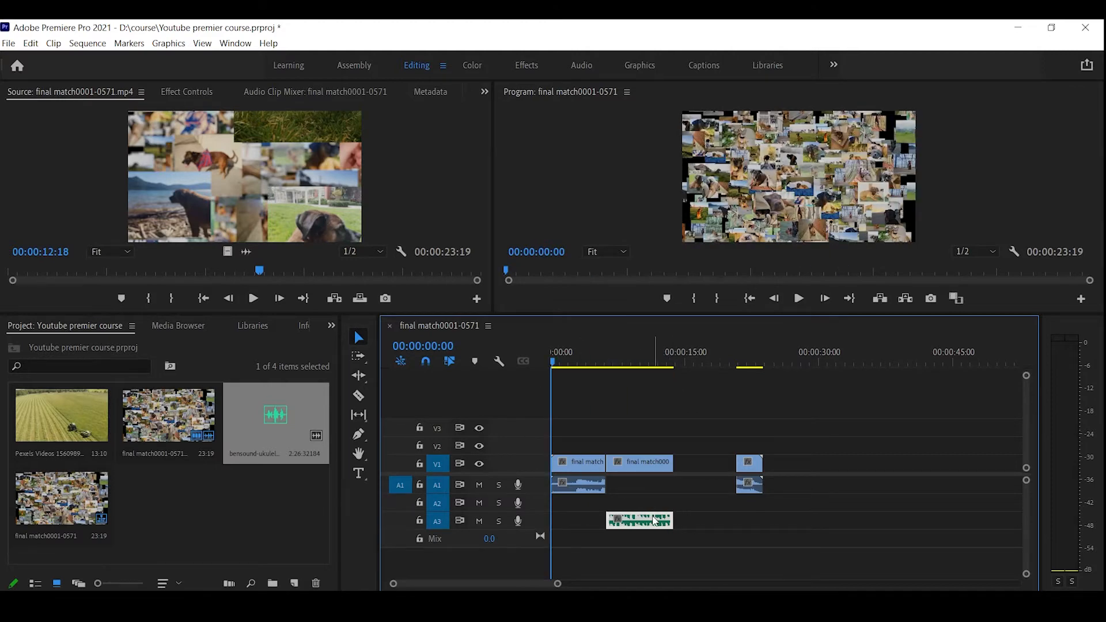
key(Delete)
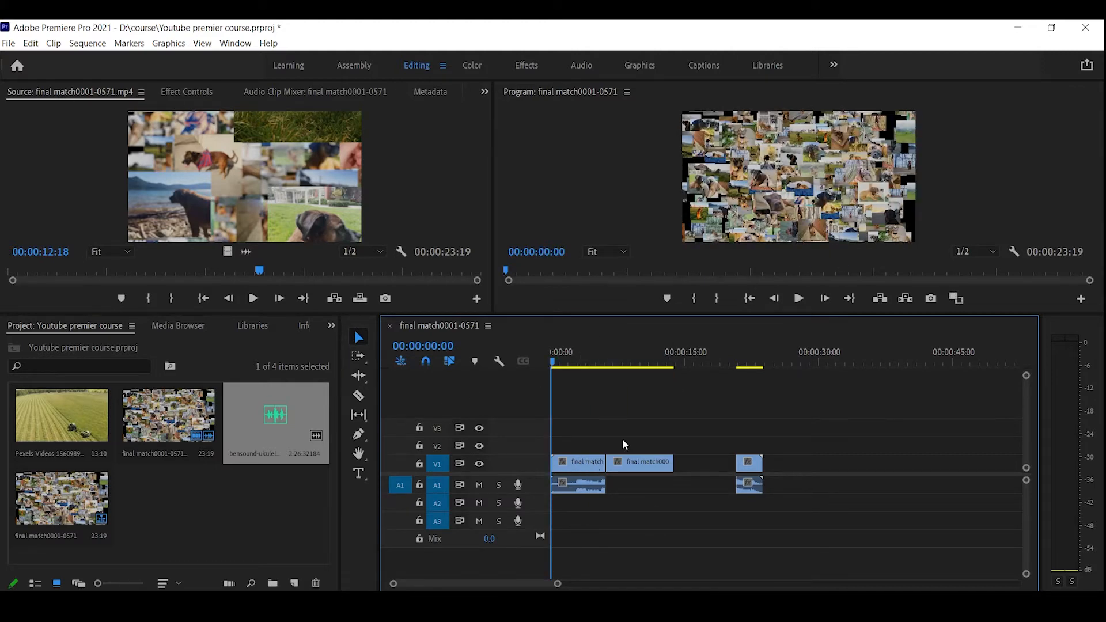
Select all remaining timeline clips, and close the sequence with nothing selected in the project.
drag(816, 436, 465, 589)
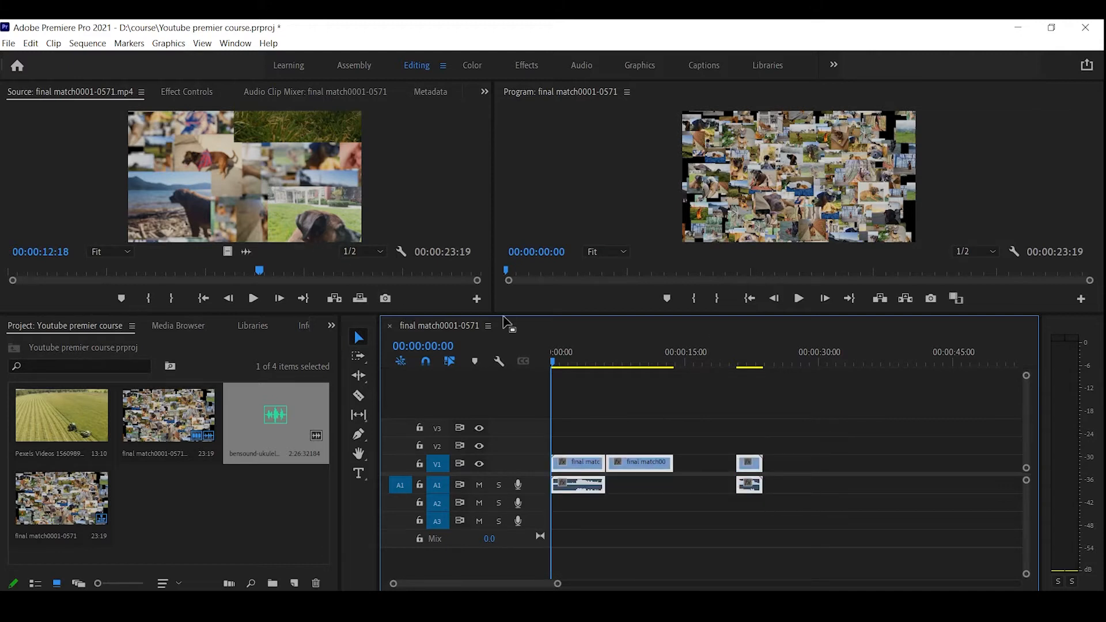
click(390, 326)
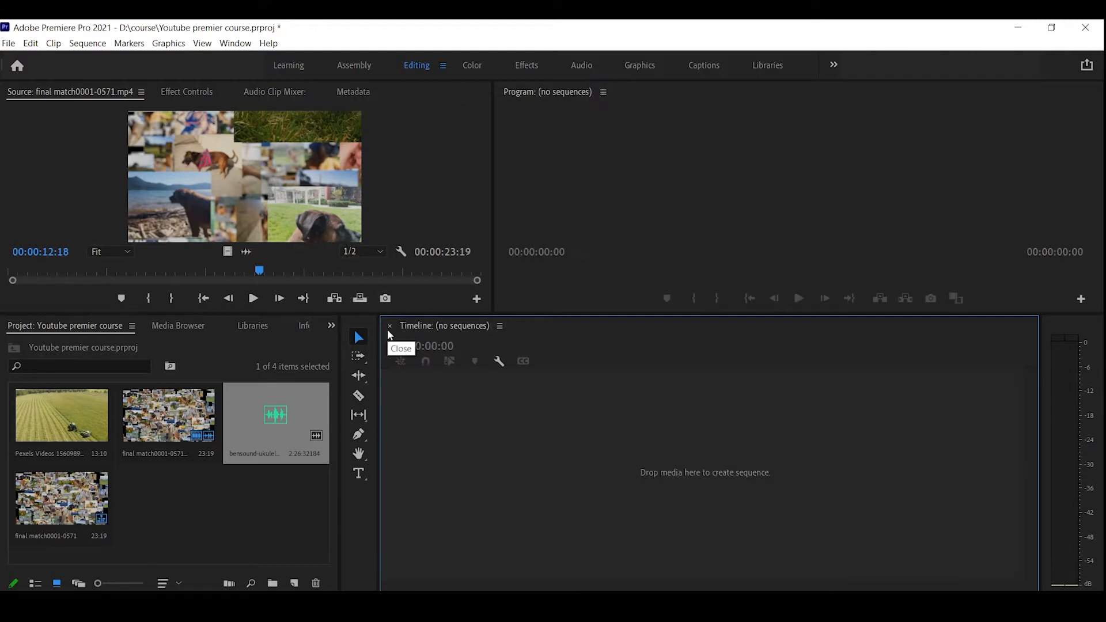
click(216, 496)
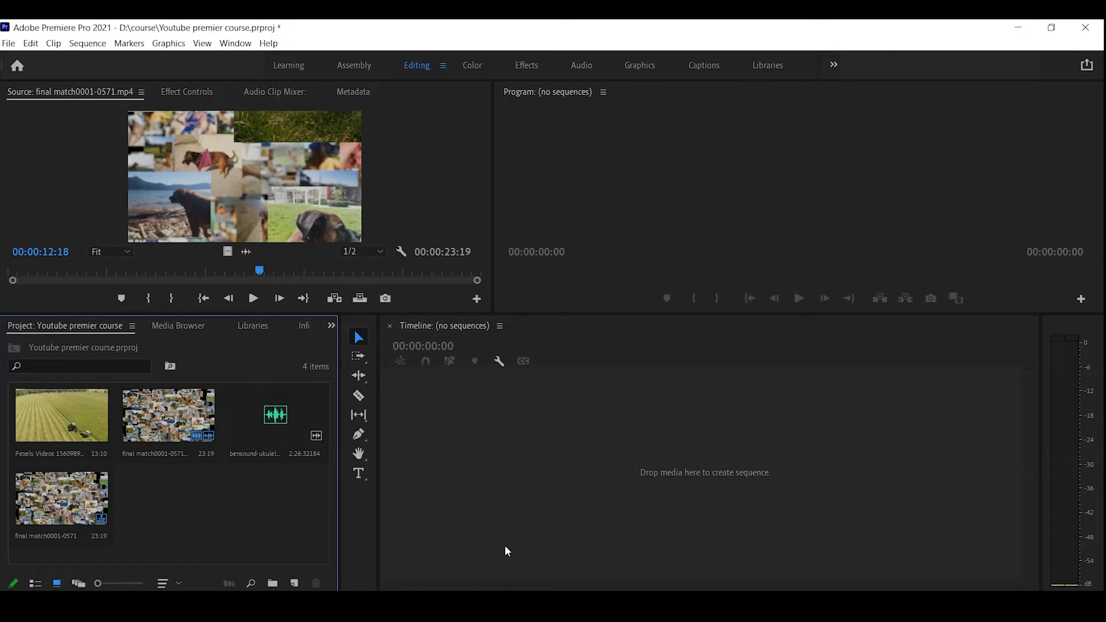
Switch to File Explorer, create a new text document with its default name and open it in Notepad.
mouse_move(405, 599)
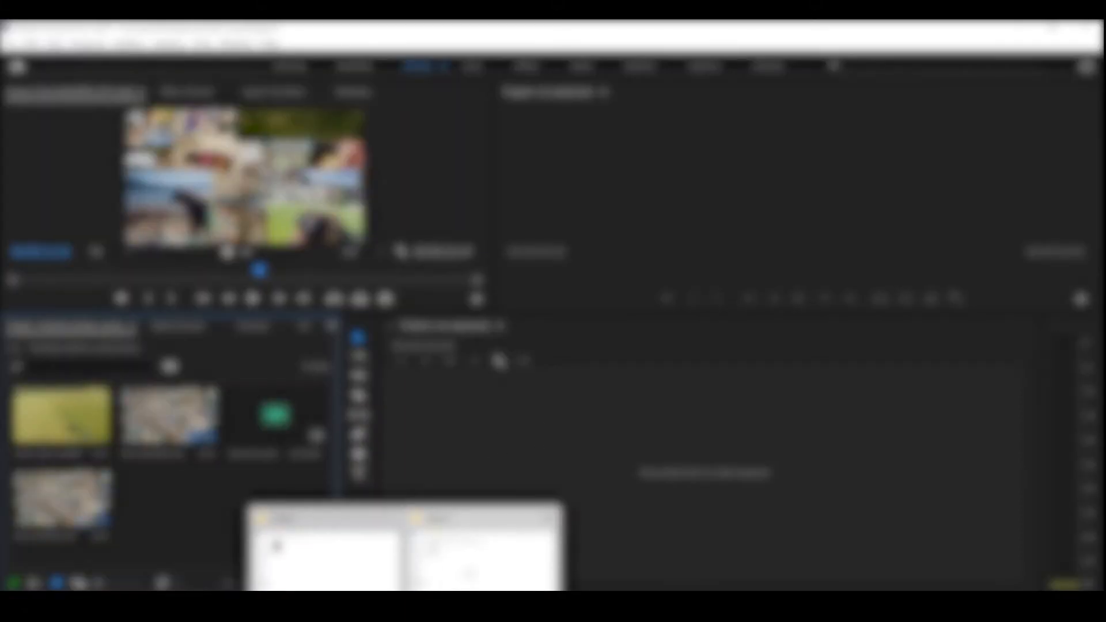
click(367, 562)
right_click(418, 152)
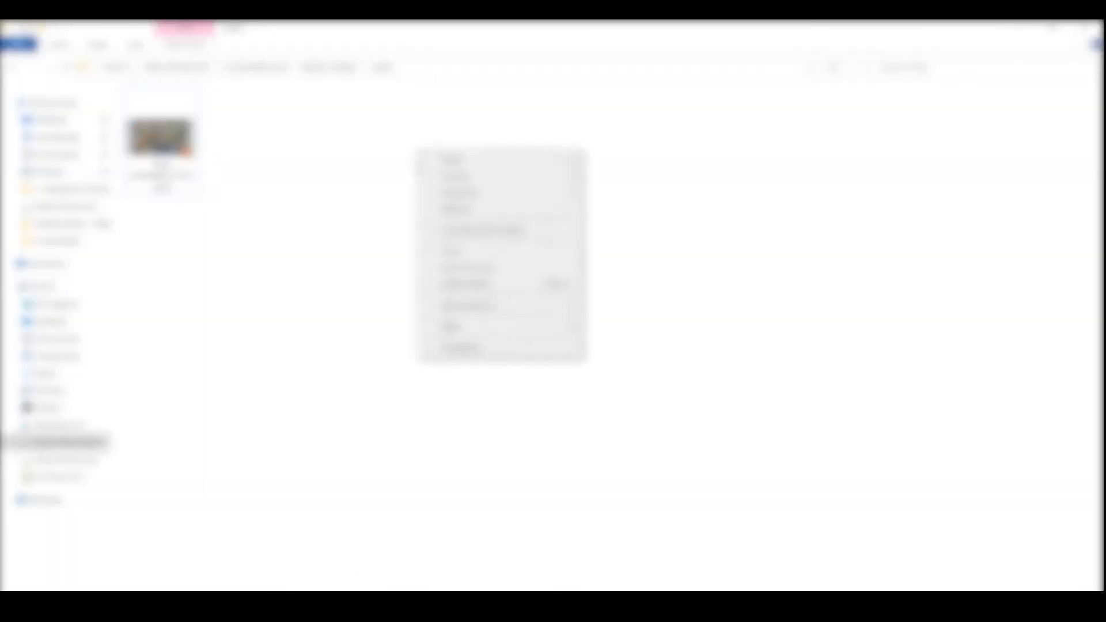
mouse_move(504, 326)
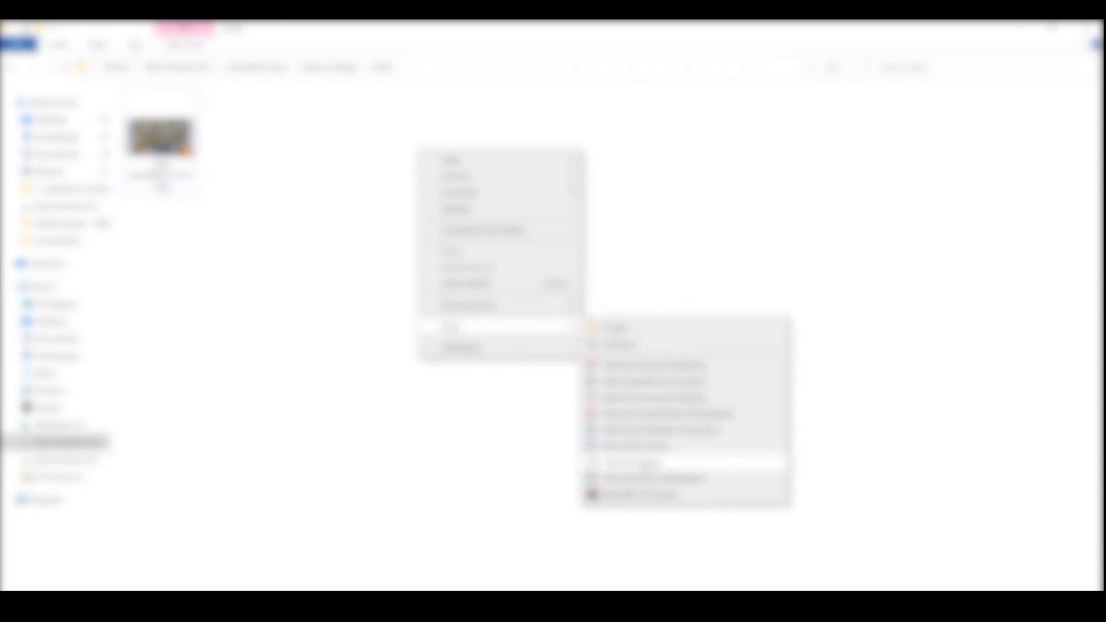
click(639, 462)
key(Return)
key(Return)
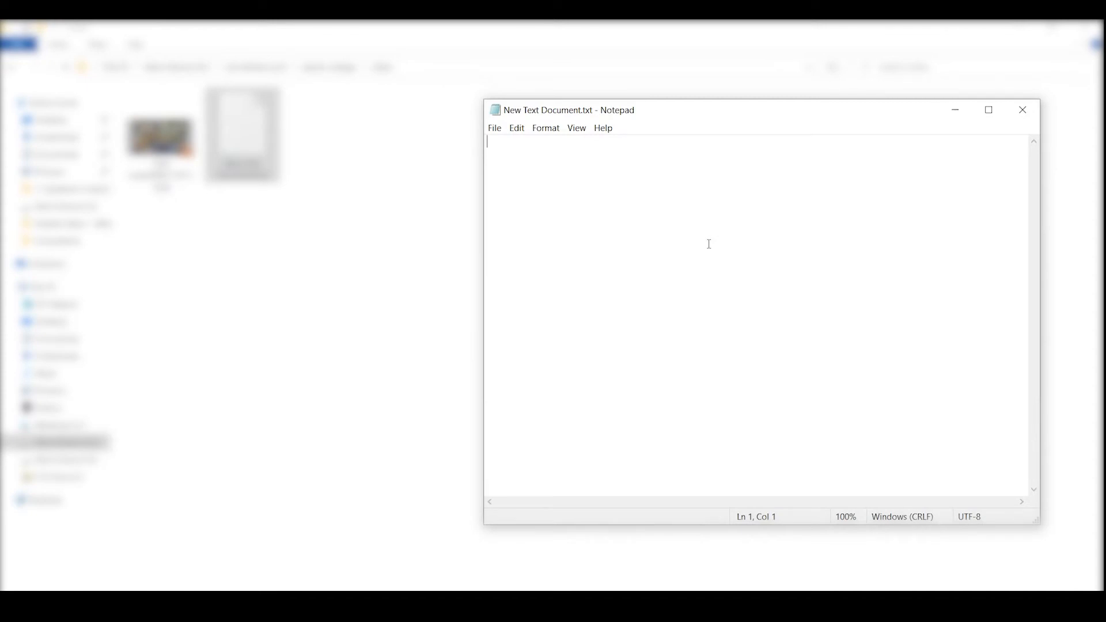
Write "black bar" in the New Text Document.txt note.
text(blakc)
key(BackSpace)
key(BackSpace)
key(BackSpace)
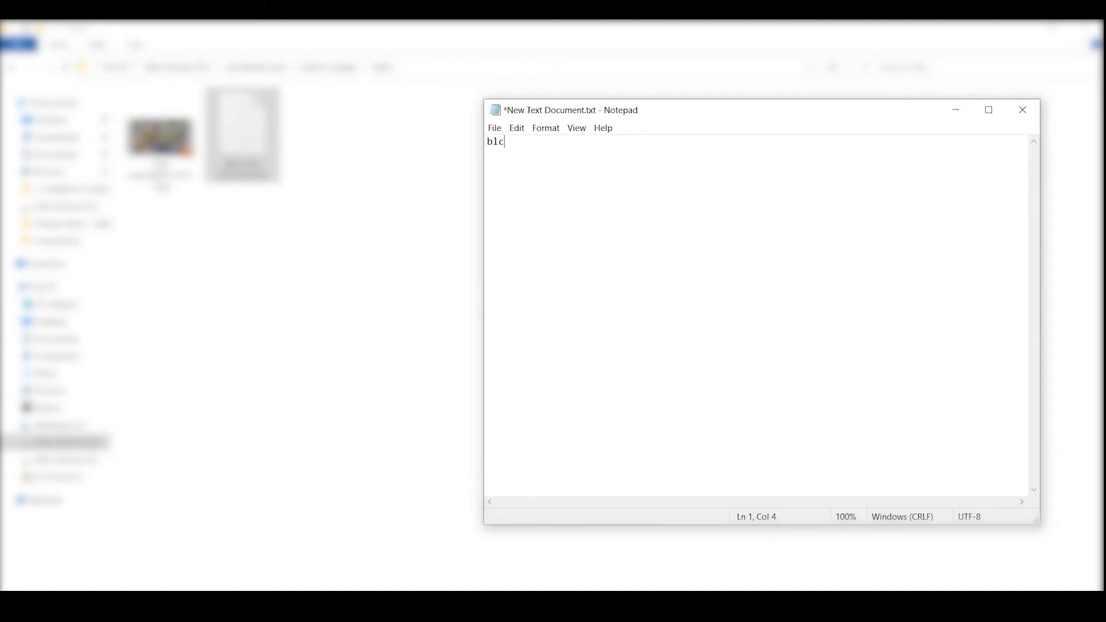
text(ck bar)
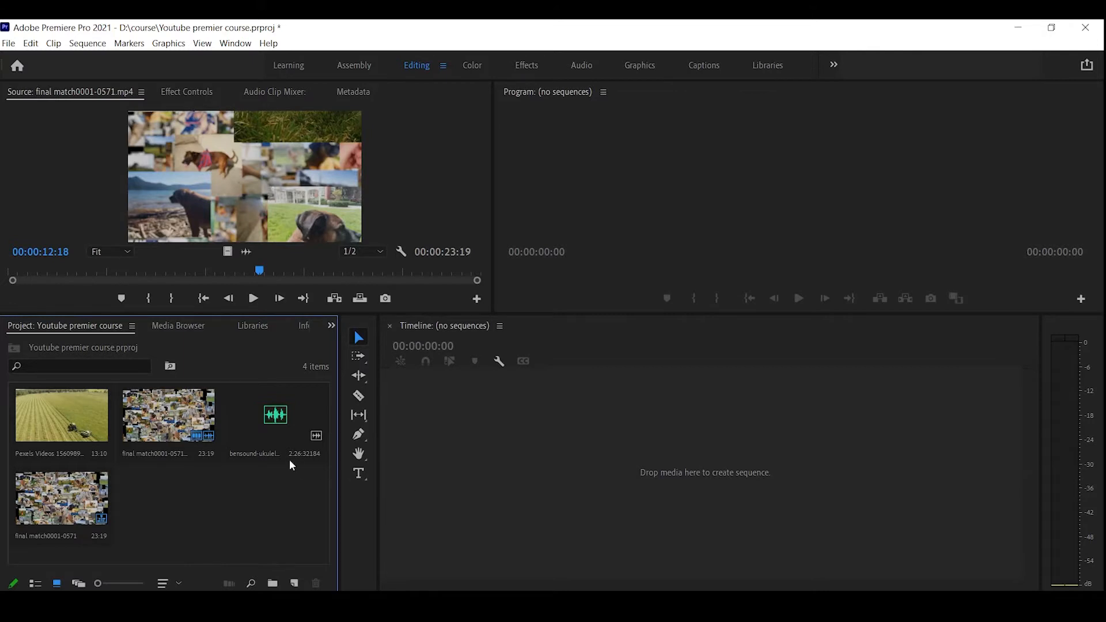
Create a sequence from the Pexels Videos 1560989 clip, and add a 1280 × 720 black color matte named "bars".
drag(75, 424, 602, 443)
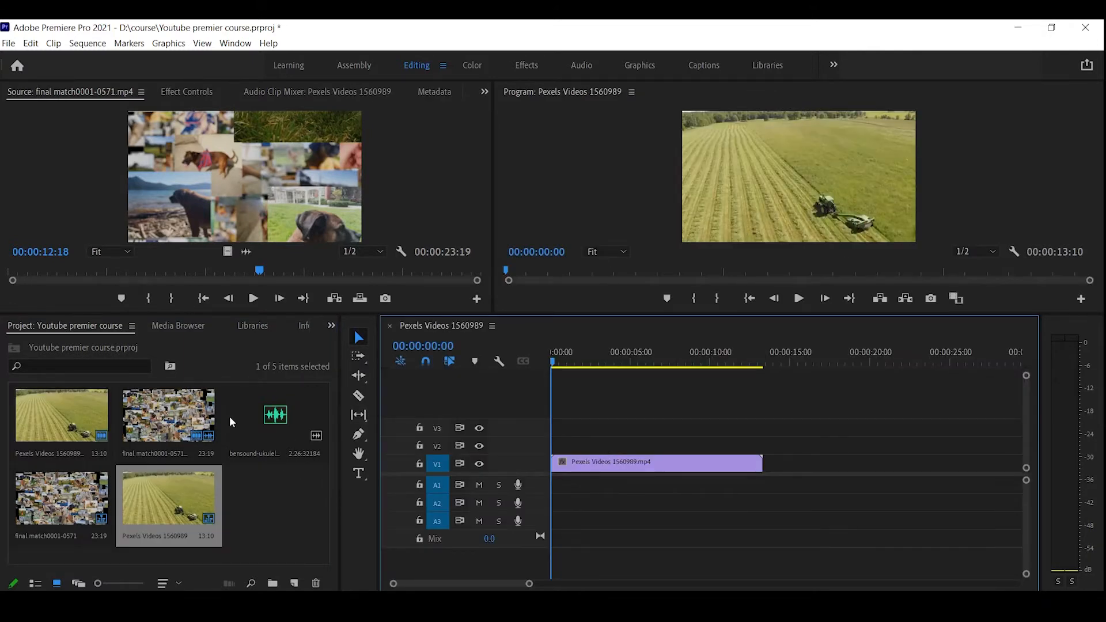
click(293, 583)
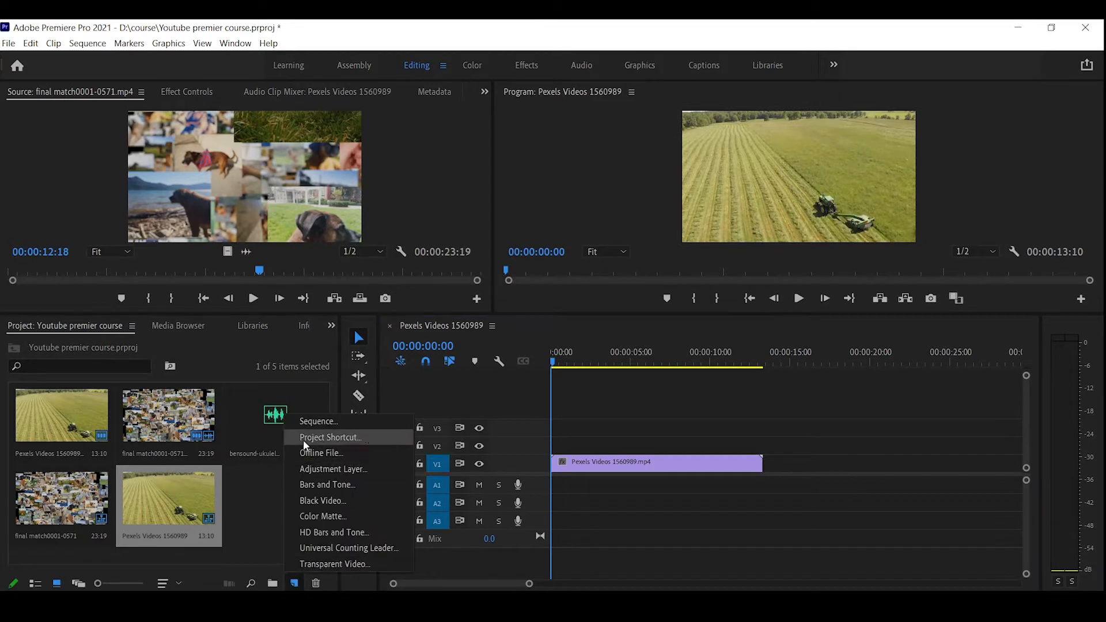
click(341, 517)
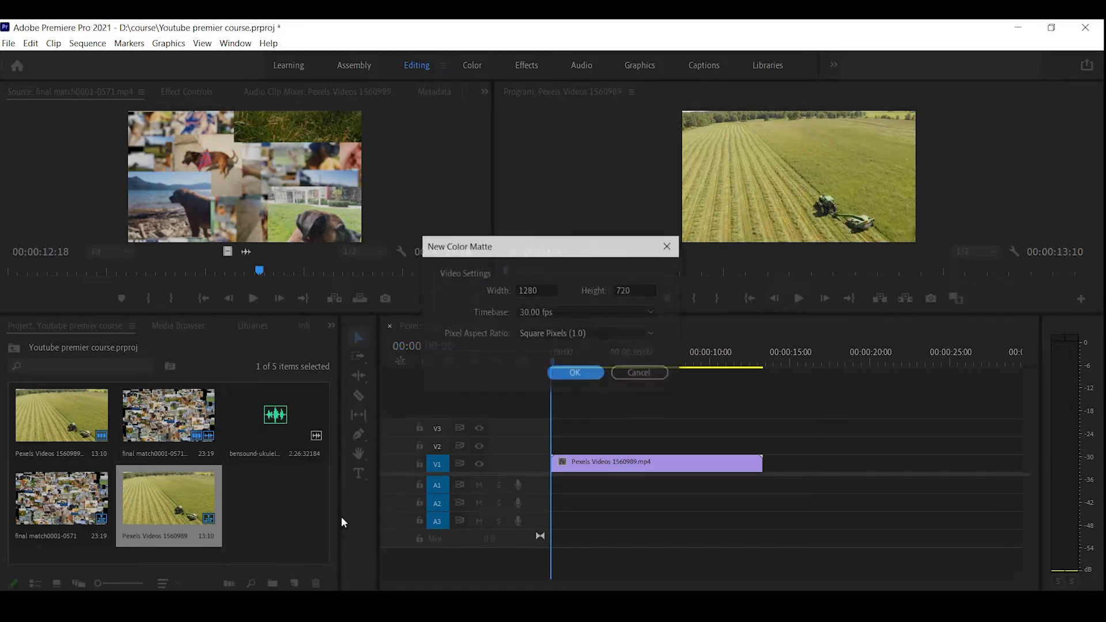
click(577, 374)
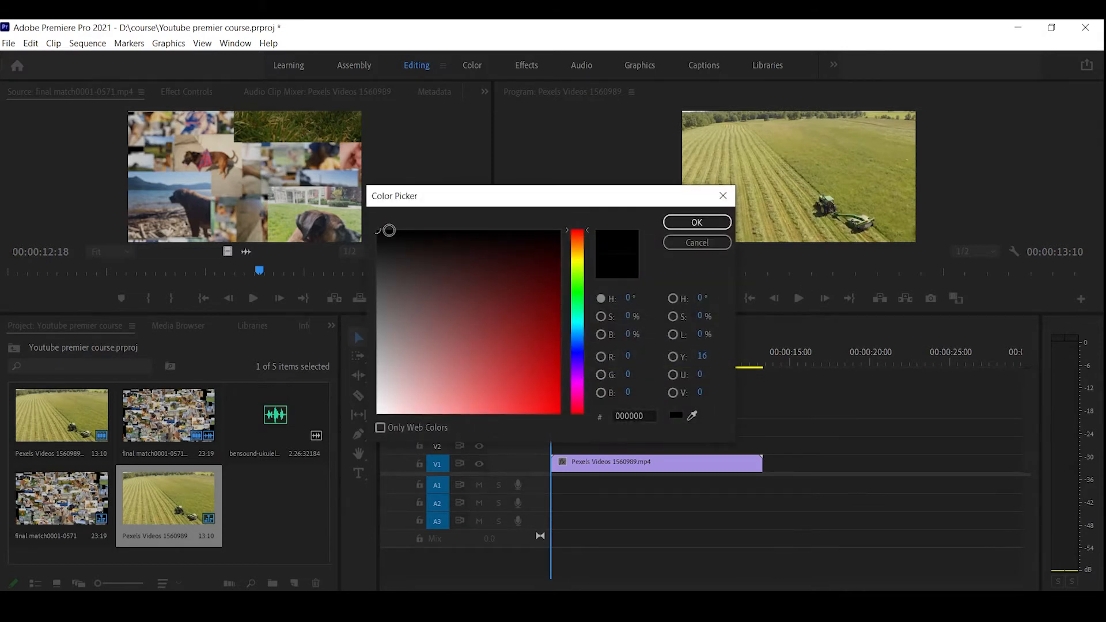
click(396, 248)
drag(396, 248, 377, 230)
click(697, 222)
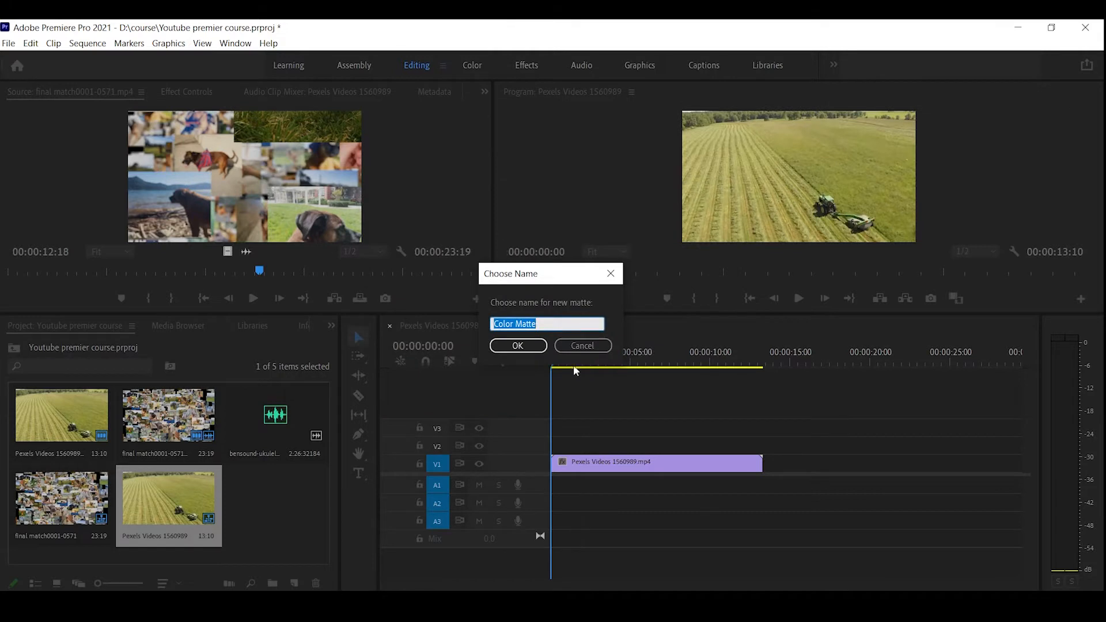
text(bars)
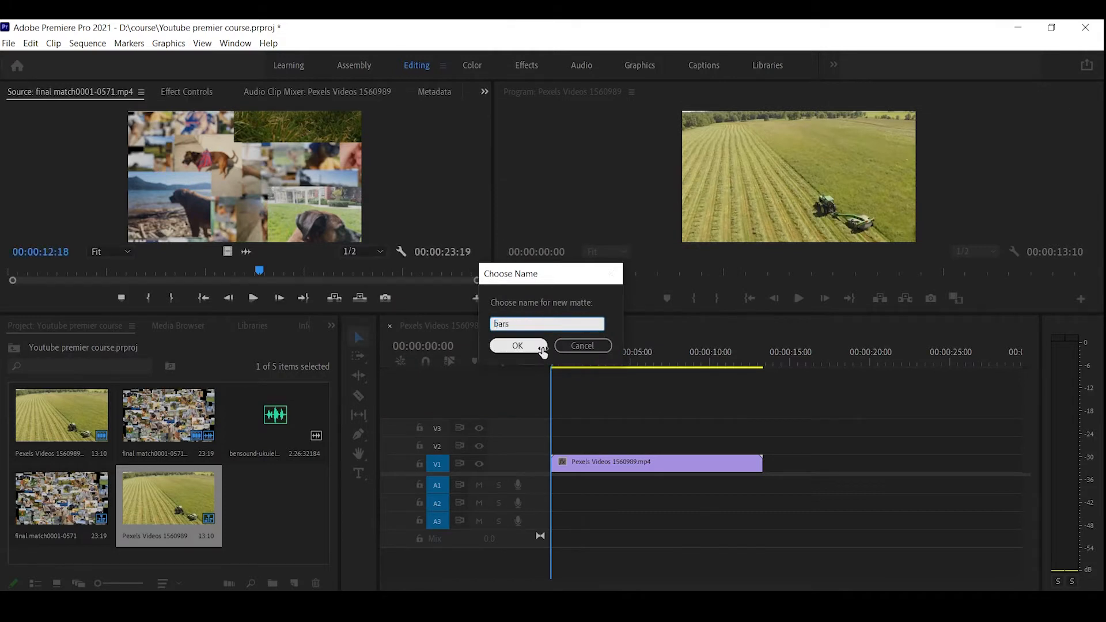
click(538, 347)
Lay the bars matte on V2 over the full length of the V1 clip, with V2's output hidden.
drag(289, 486, 533, 455)
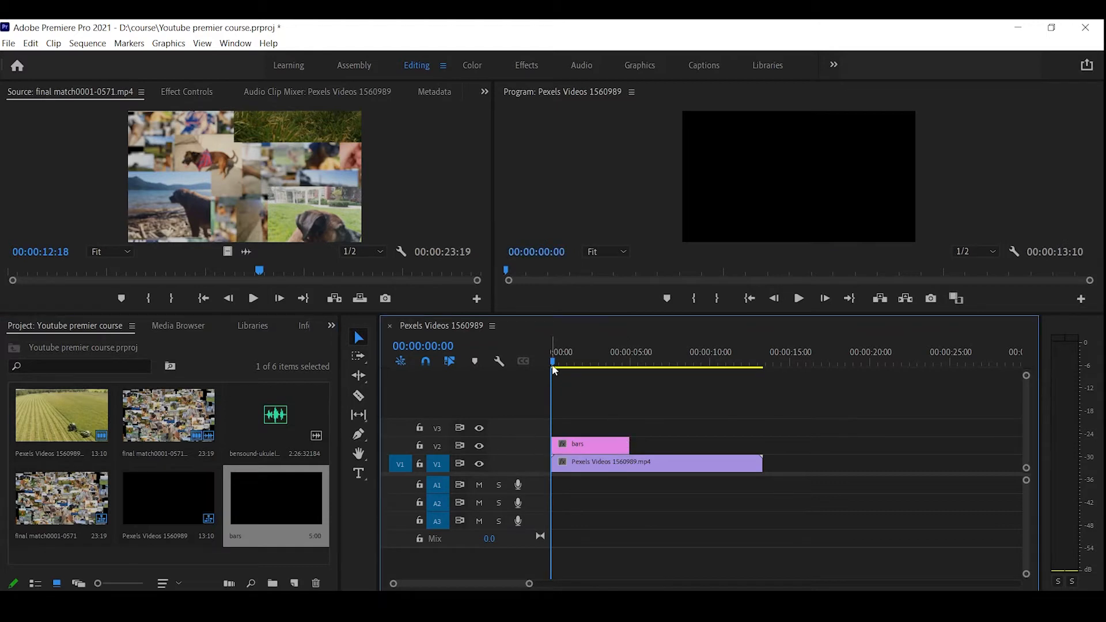
drag(553, 362, 452, 380)
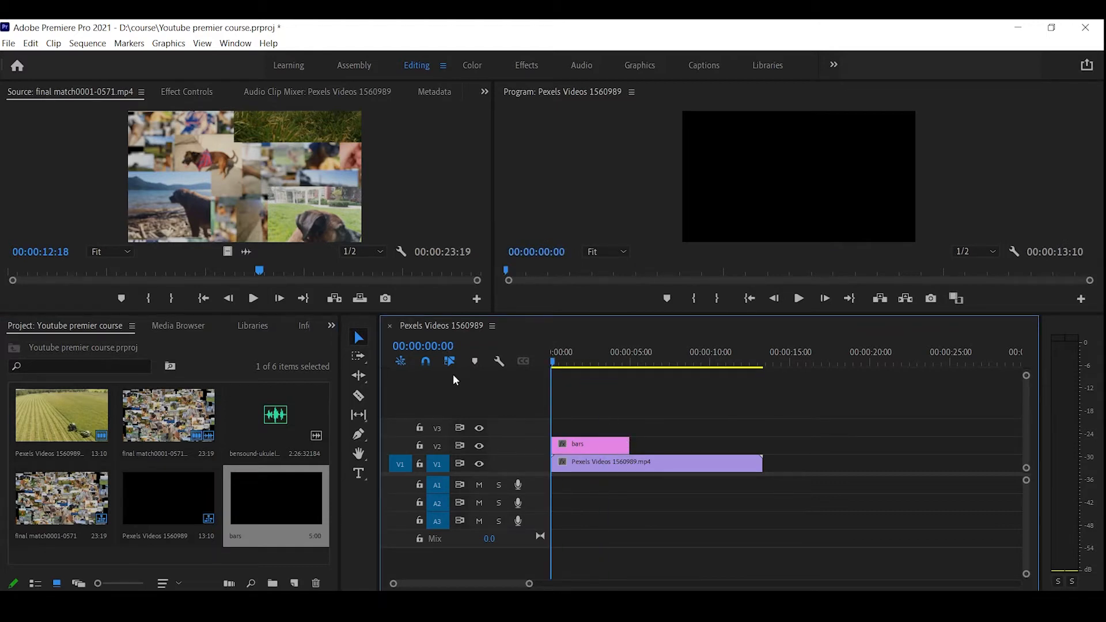
click(479, 446)
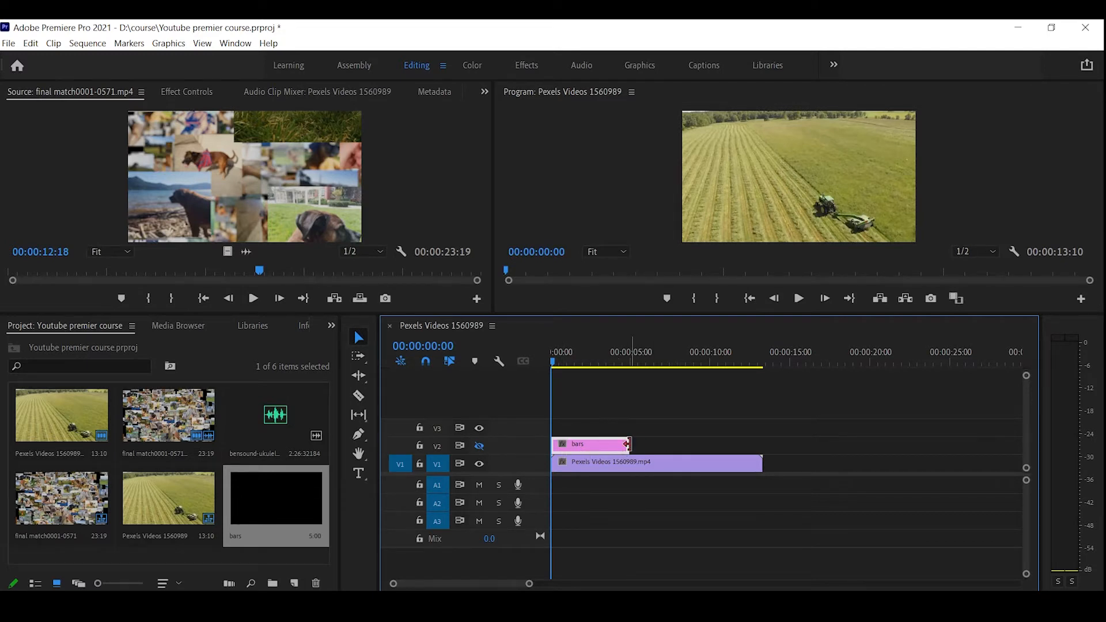
drag(628, 444, 763, 445)
drag(593, 359, 429, 370)
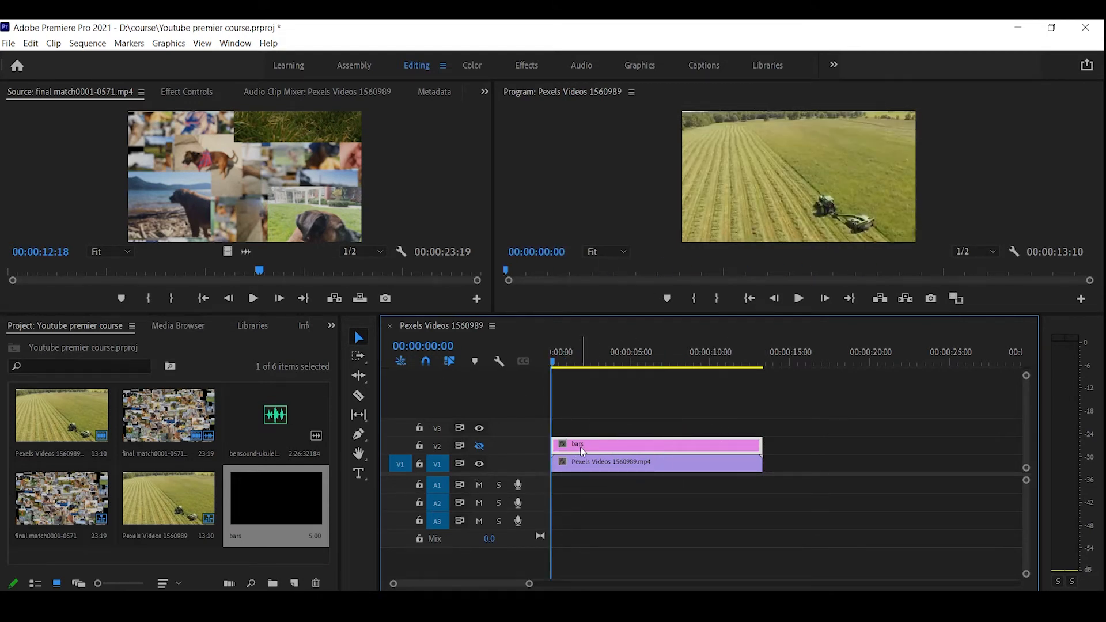
Show the bars clip's Opacity controls, and add and delete a 4-point polygon mask.
click(198, 93)
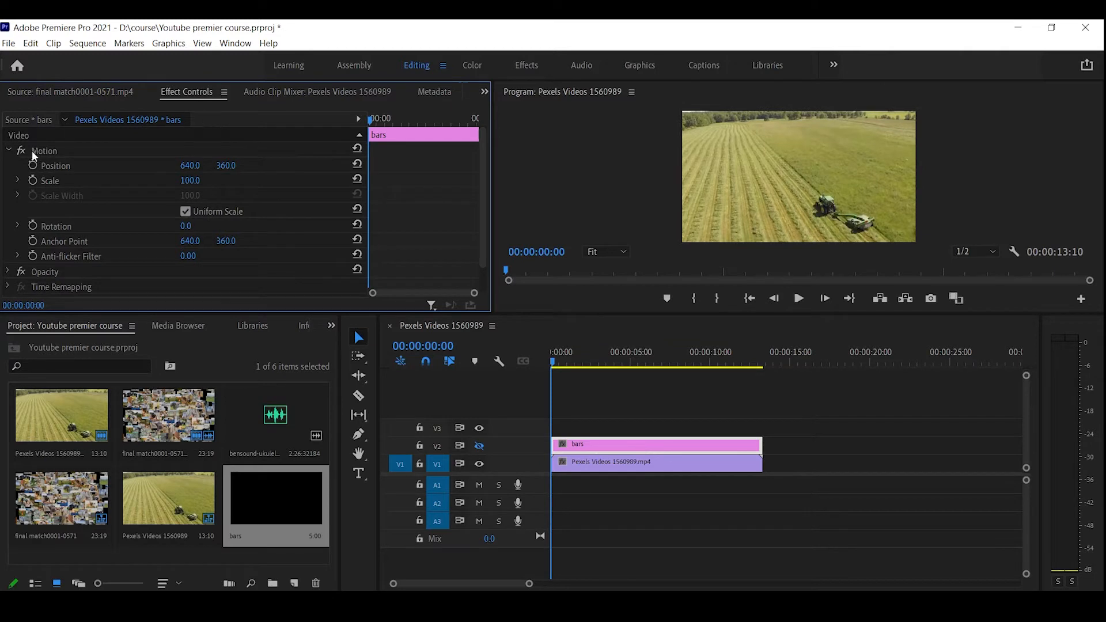
click(10, 152)
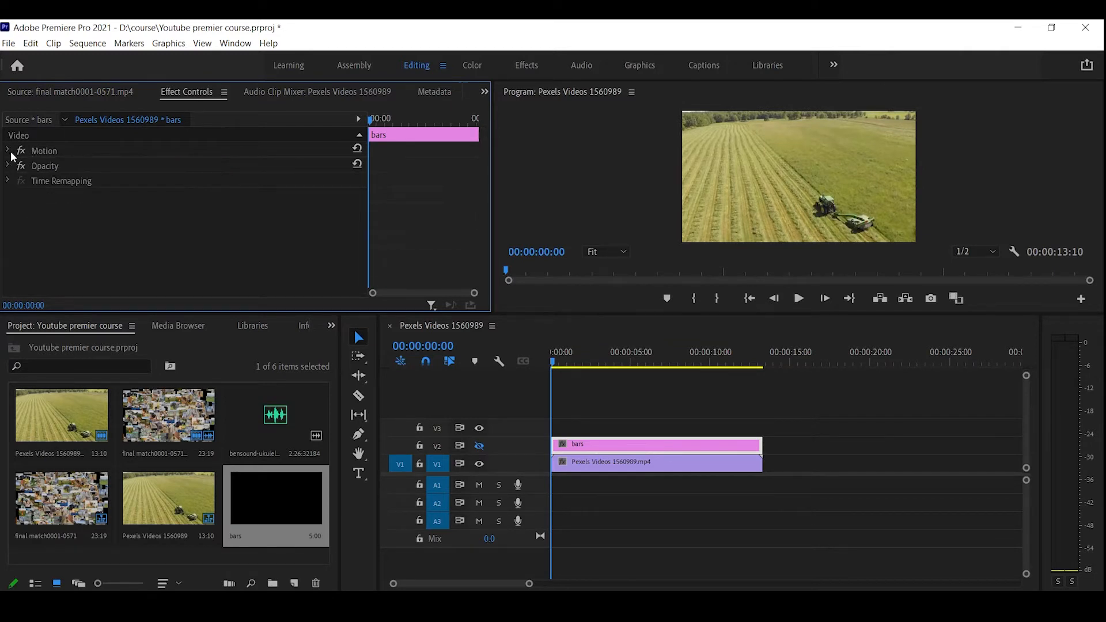
click(9, 167)
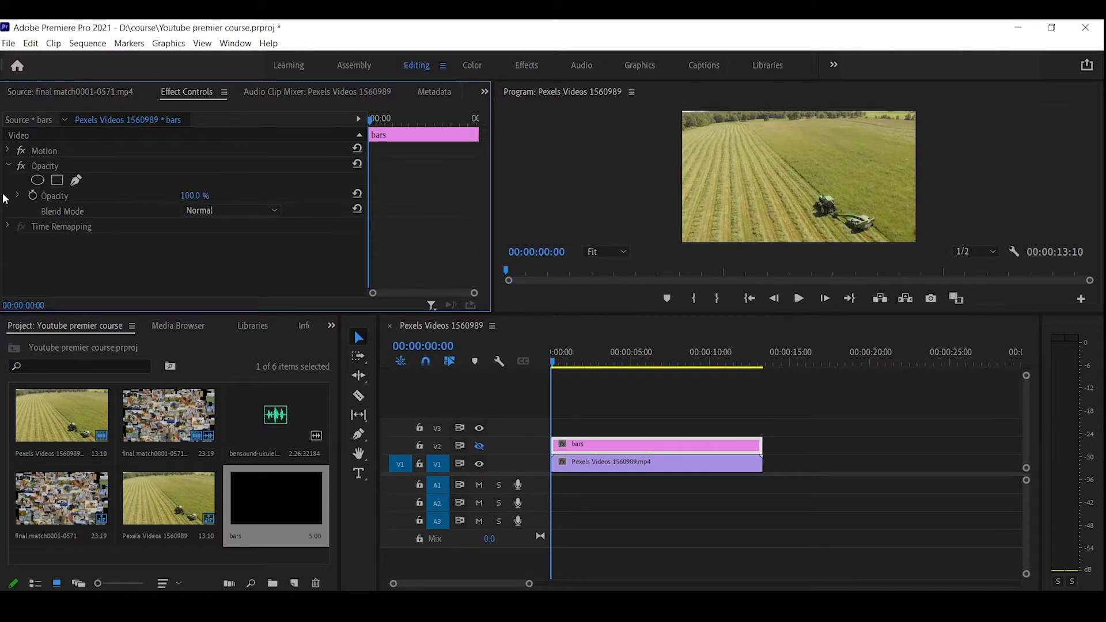
click(60, 181)
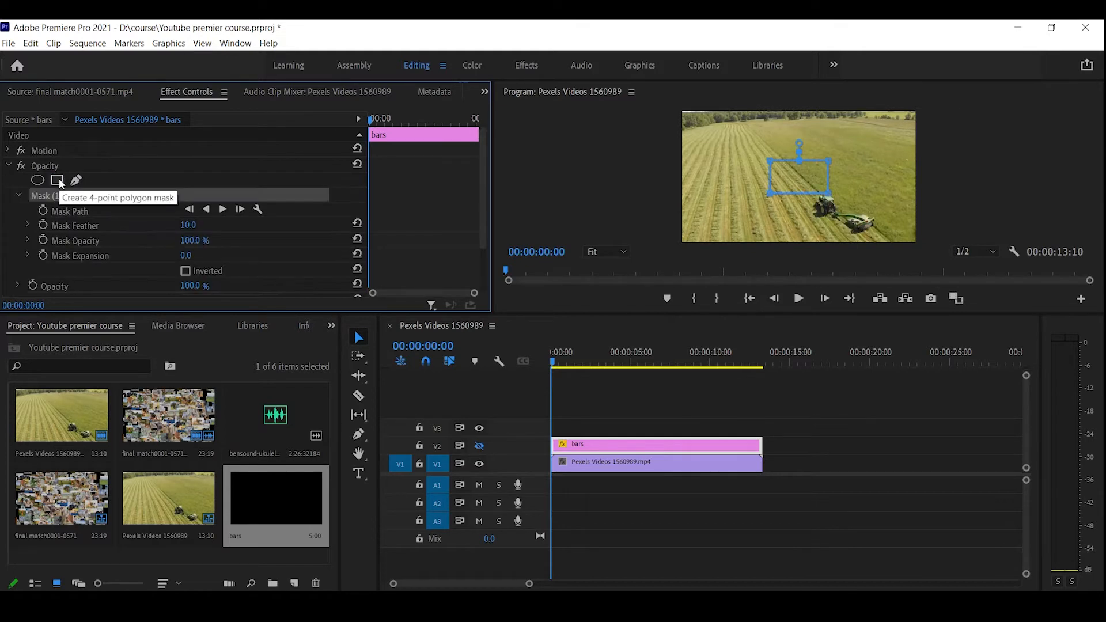
key(Delete)
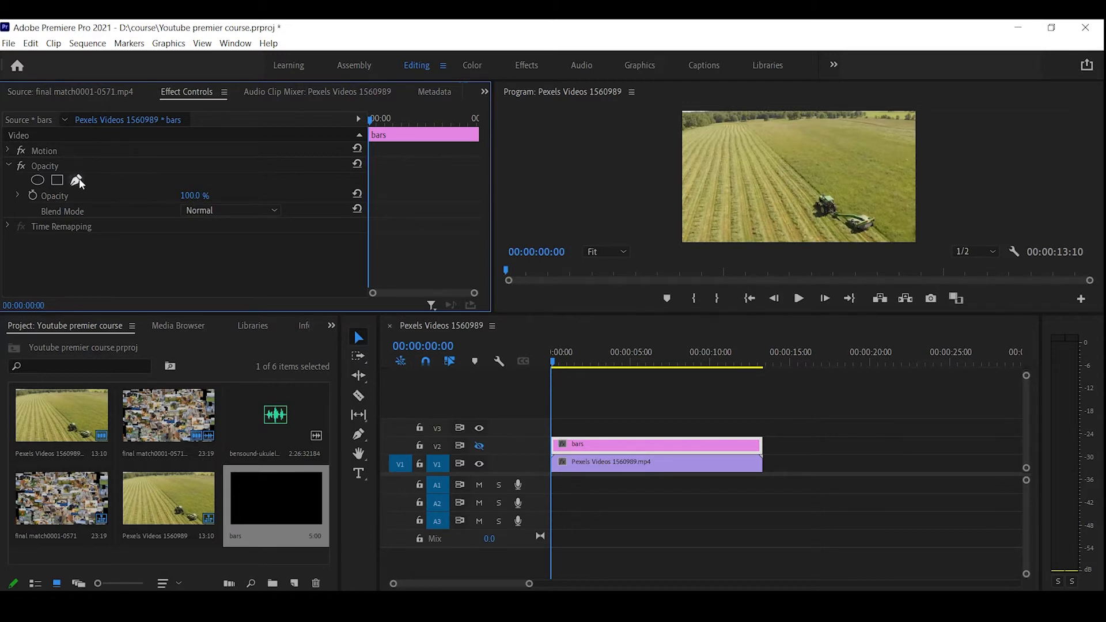
Draw a closed four-cornered pen mask on the bars clip, spanning the frame's width and leaving thin strips above and below.
click(58, 180)
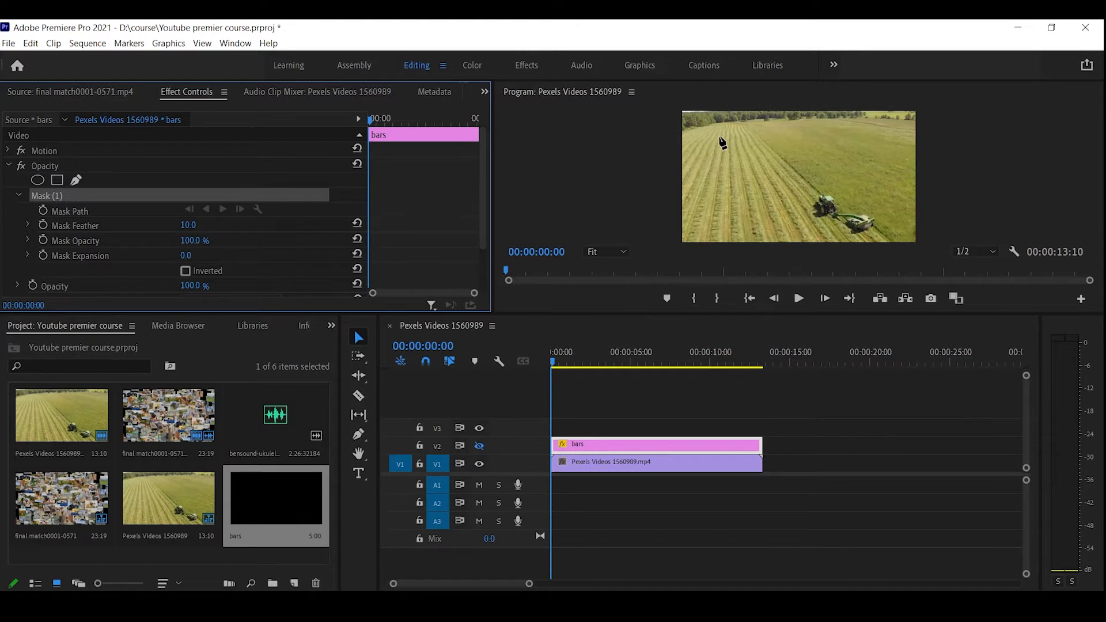
click(682, 122)
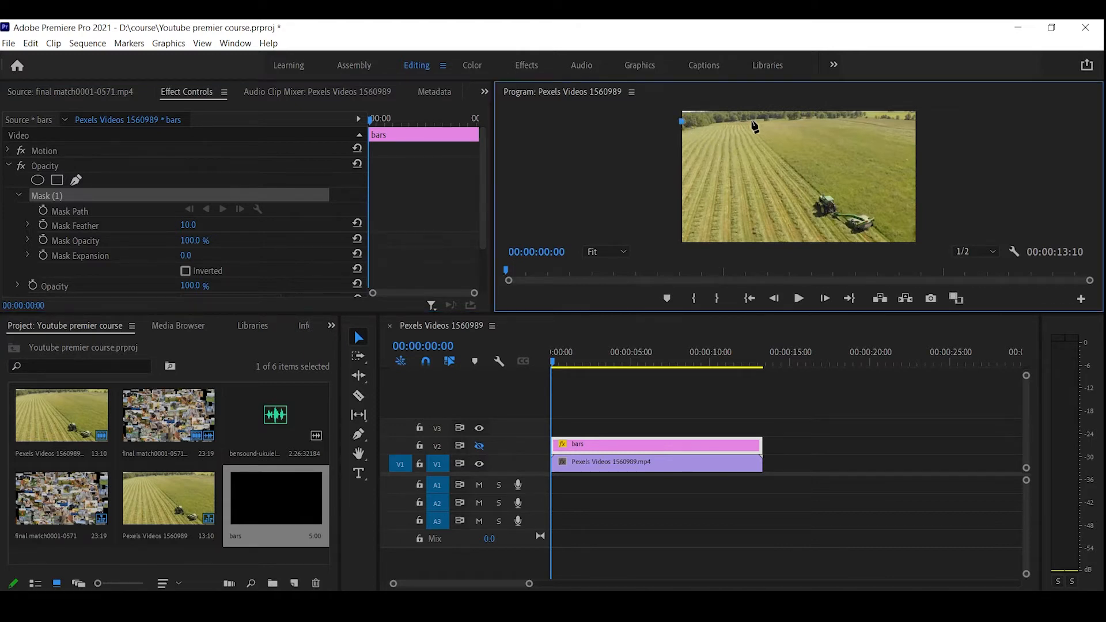
click(917, 122)
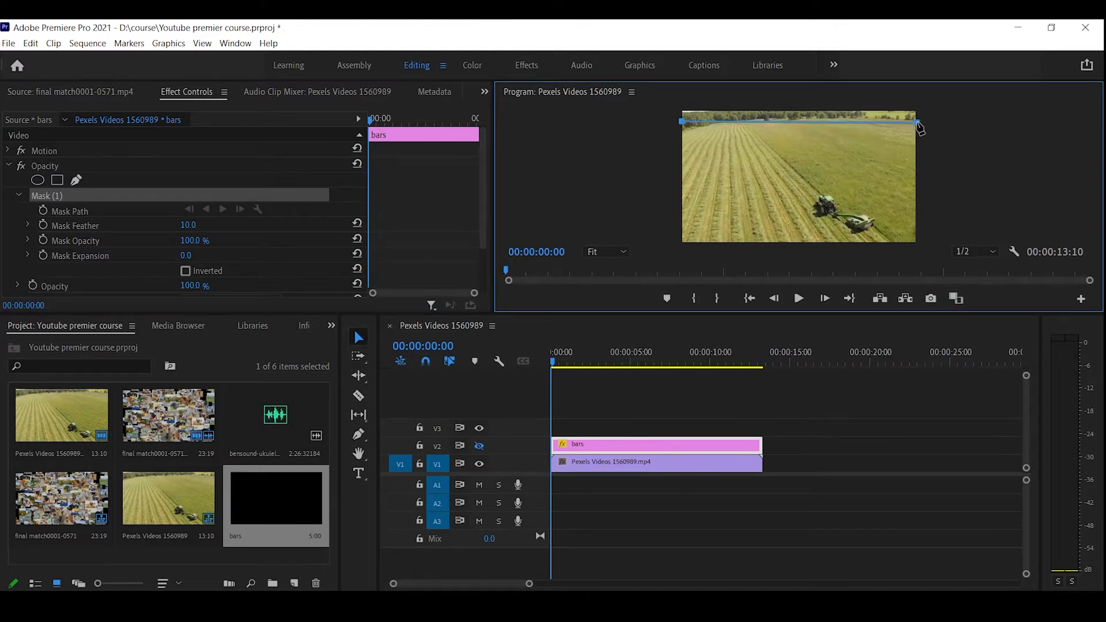
click(917, 229)
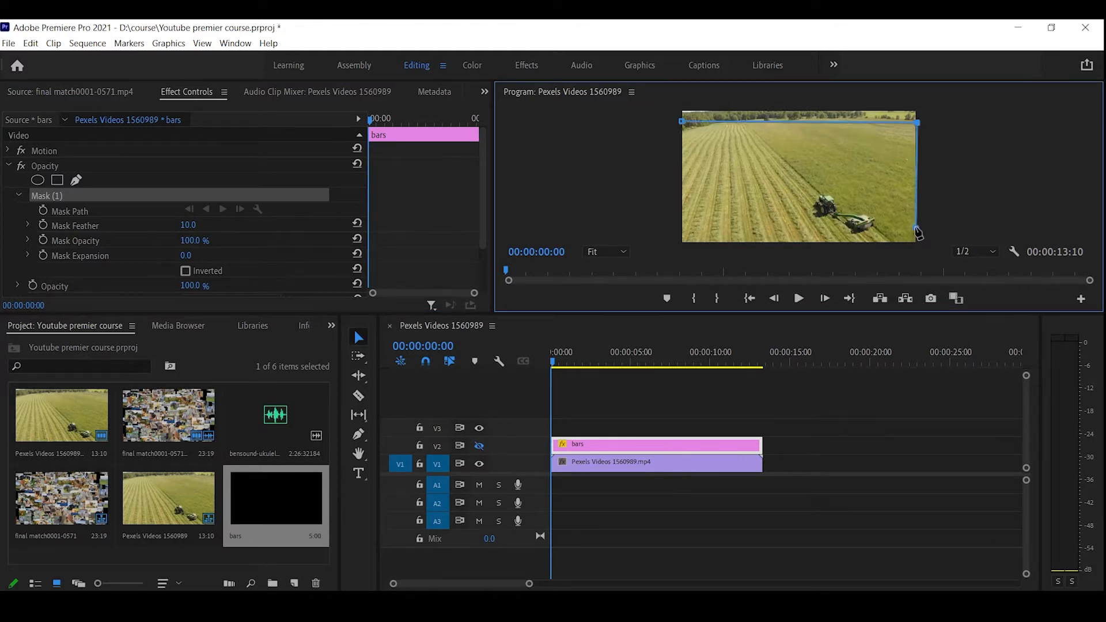
click(683, 231)
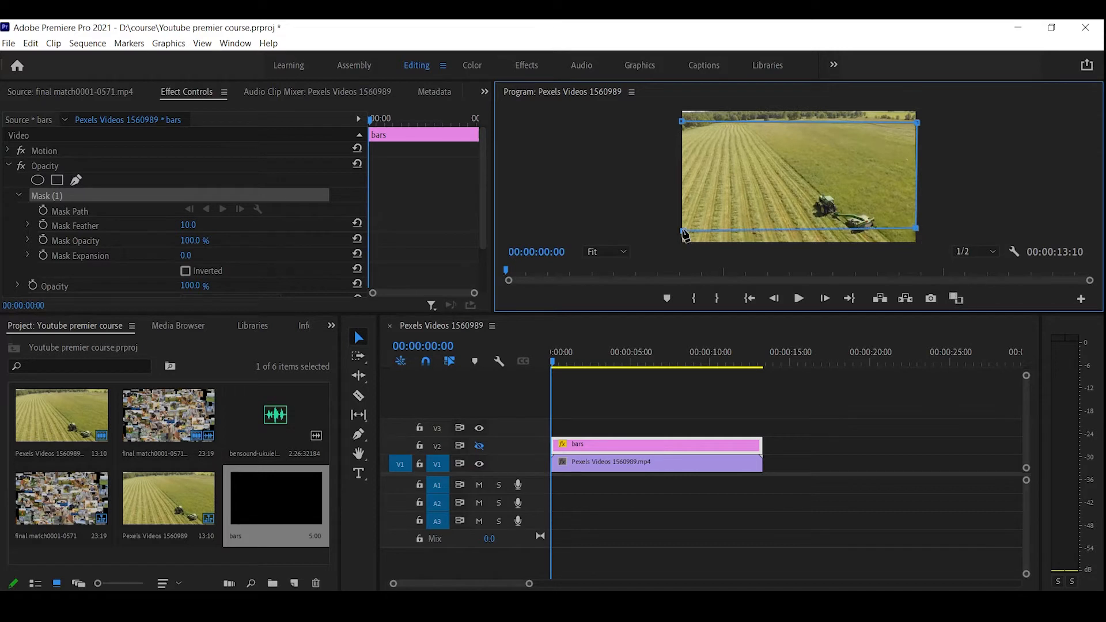
click(682, 122)
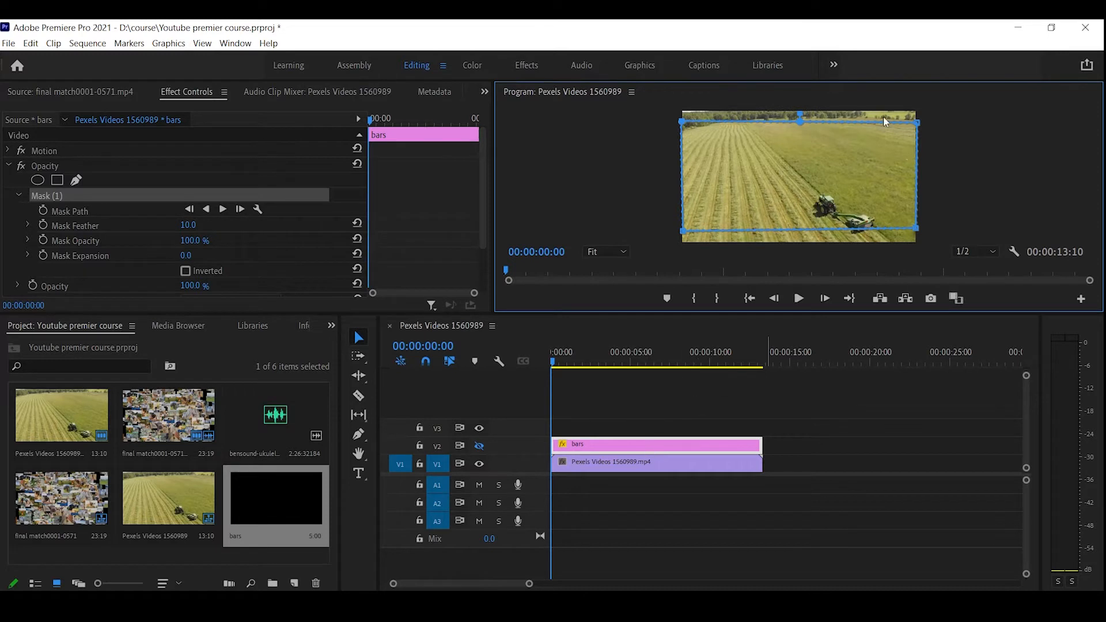
Turn V2's output back on, and check the matte's color and the picture with V1 temporarily hidden.
click(480, 446)
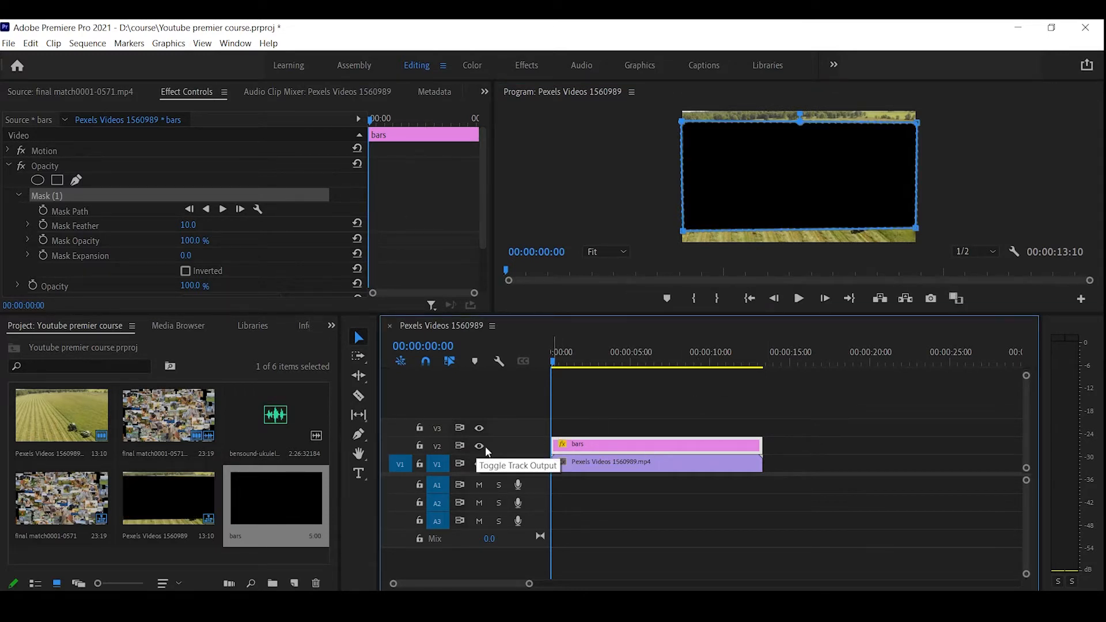
double_click(274, 497)
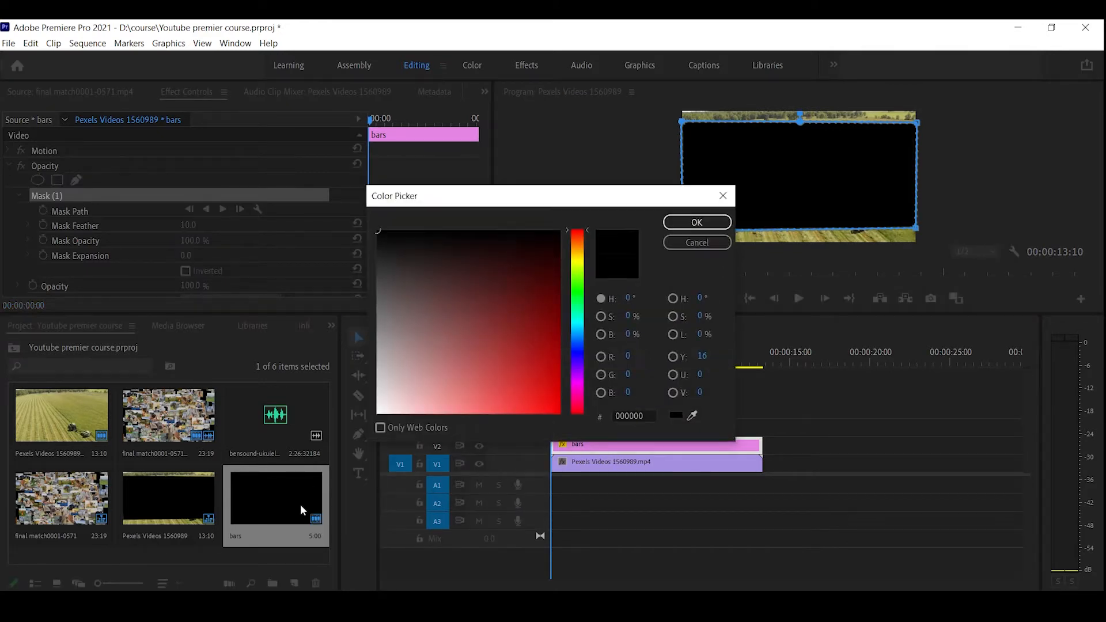
click(720, 202)
click(479, 464)
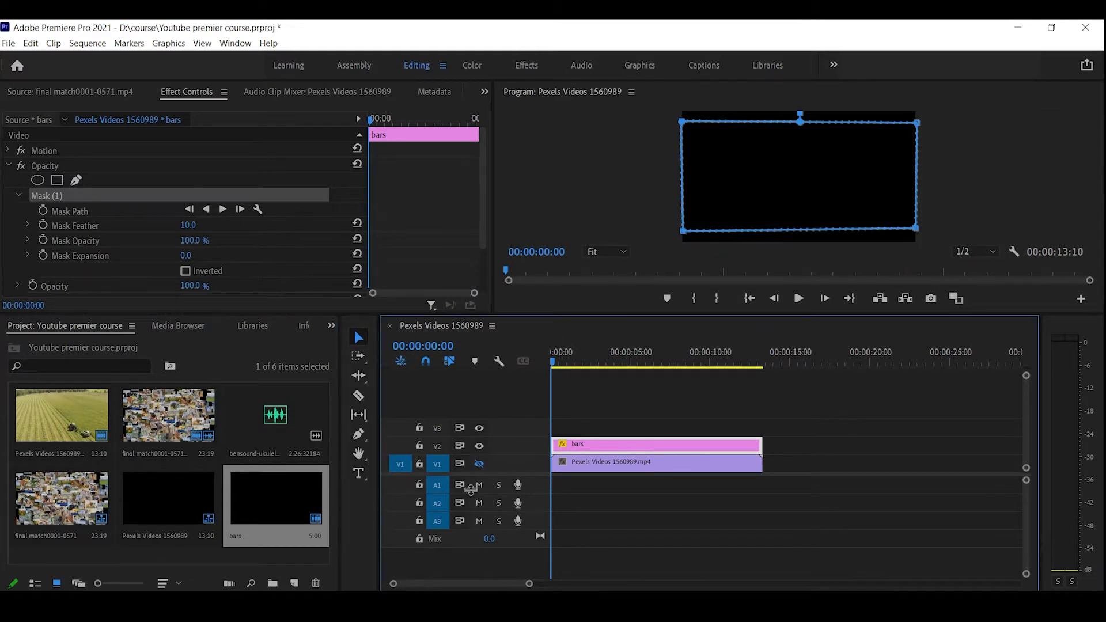
click(480, 464)
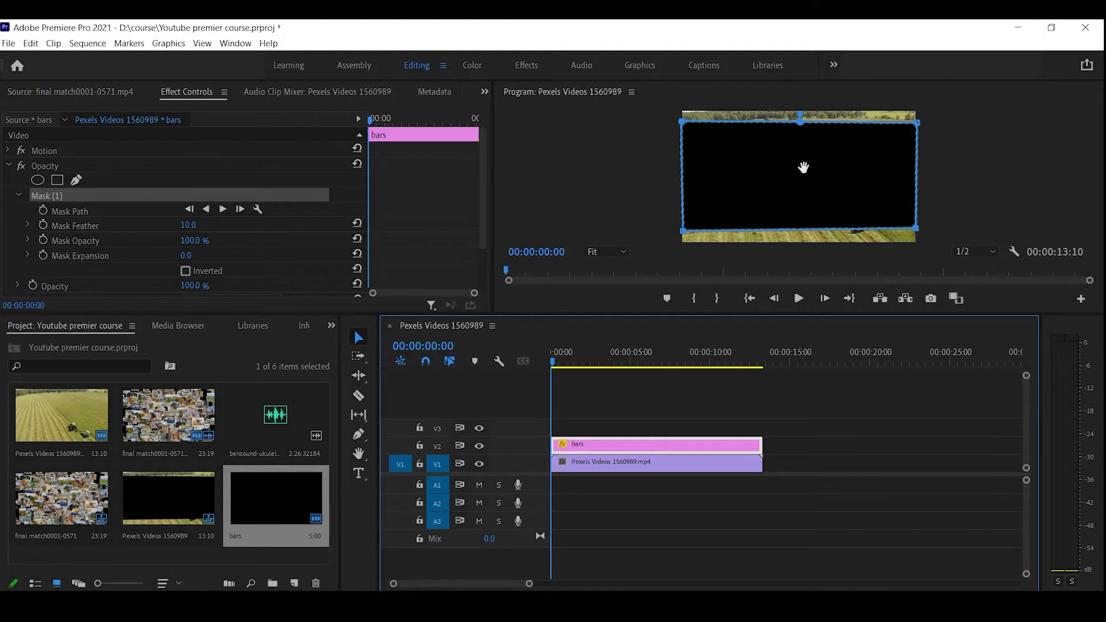
Invert the opacity mask on the bars clip, and hide the mask outline in the preview.
scroll(53, 219, down, 1)
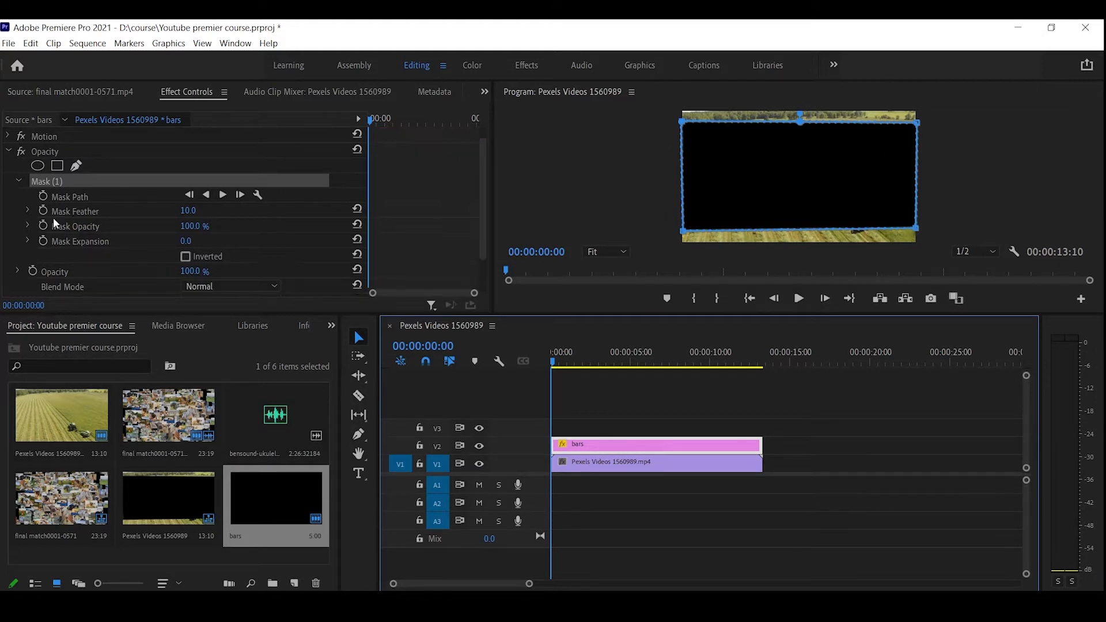
click(186, 260)
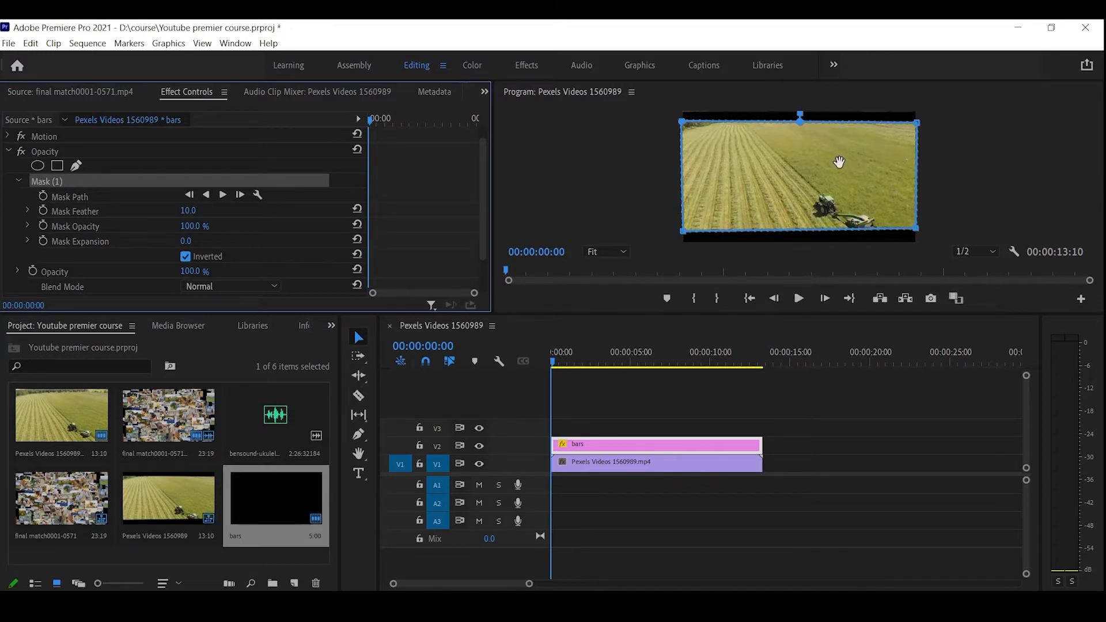
key(ctrl+s)
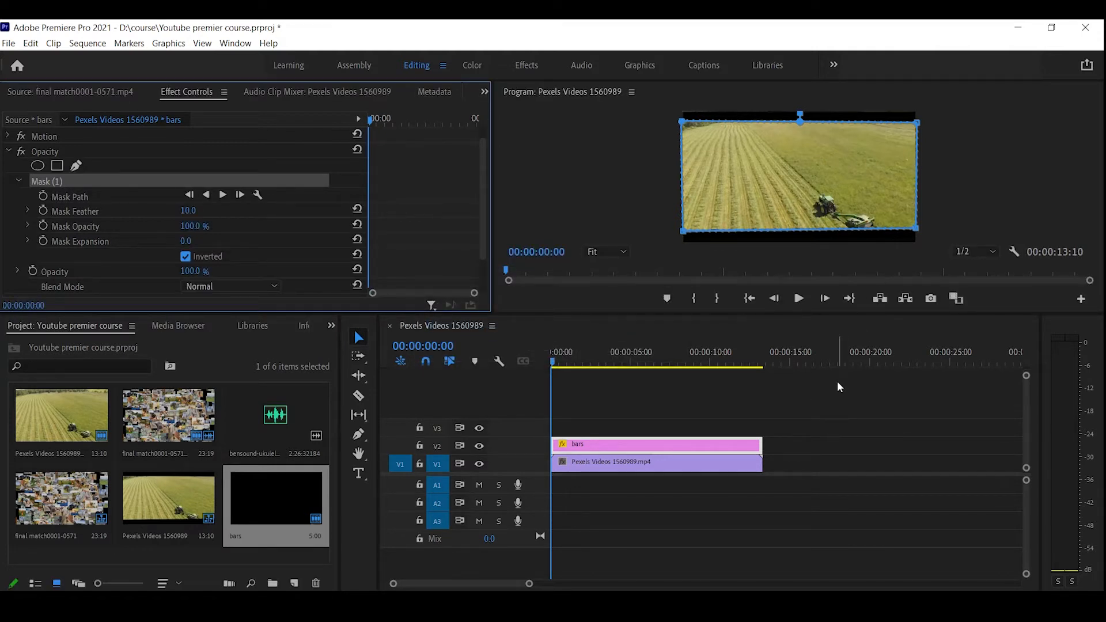
click(967, 178)
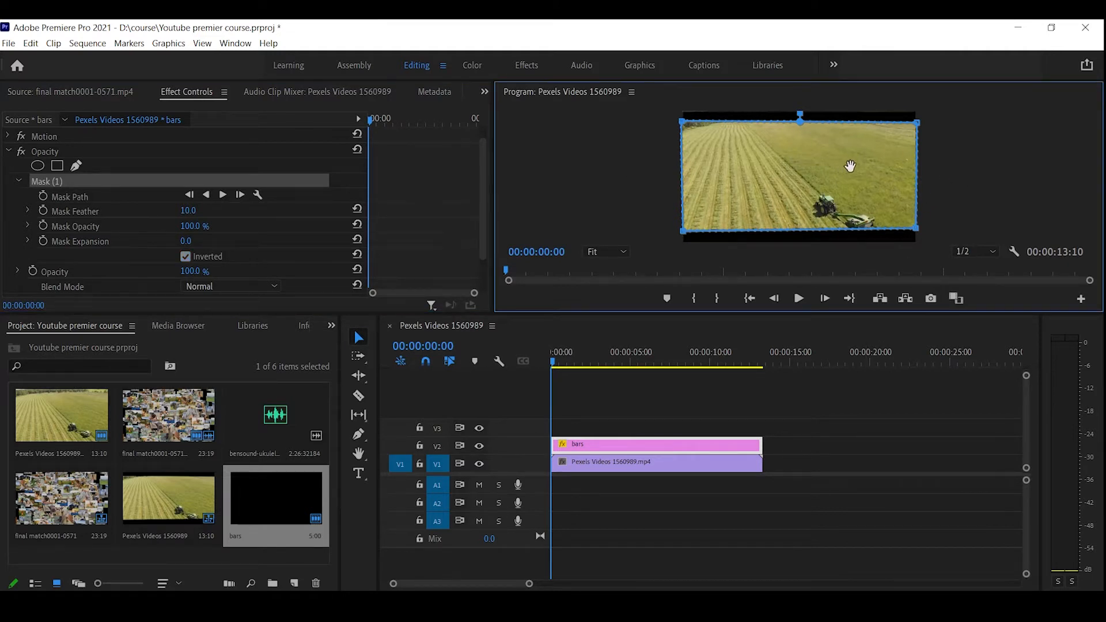
click(20, 180)
click(38, 165)
click(988, 149)
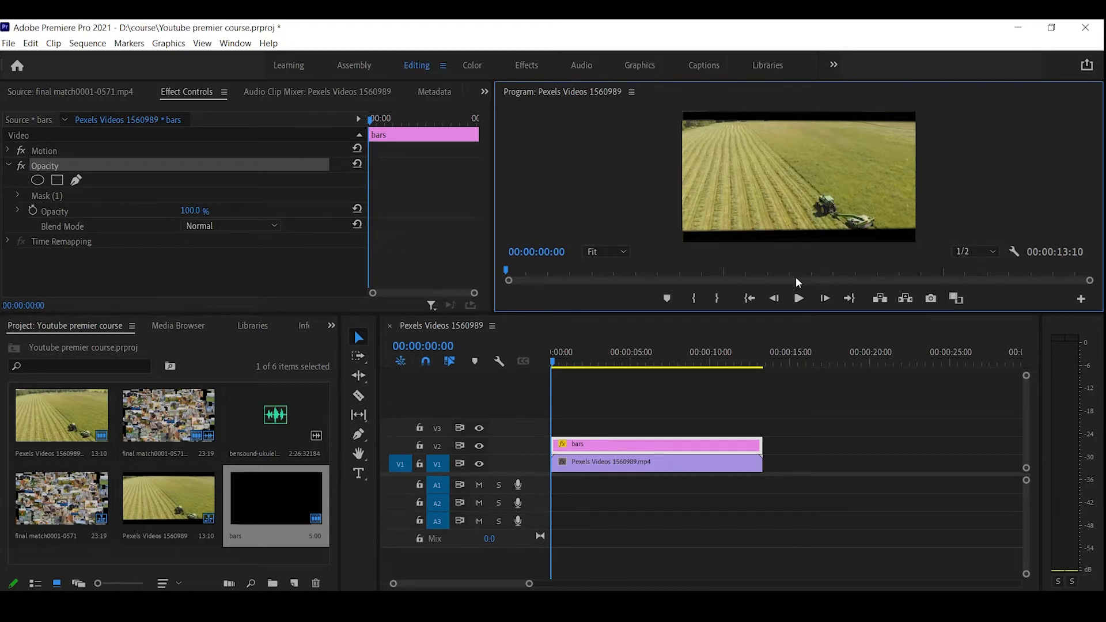
Delete the bars clip from V2.
click(661, 442)
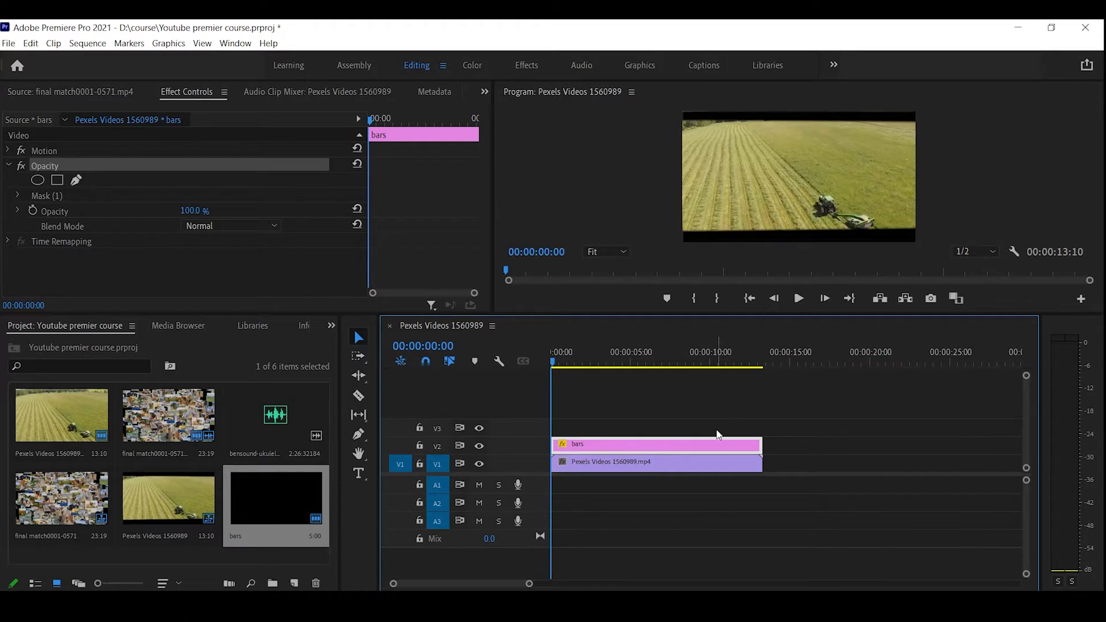
key(Delete)
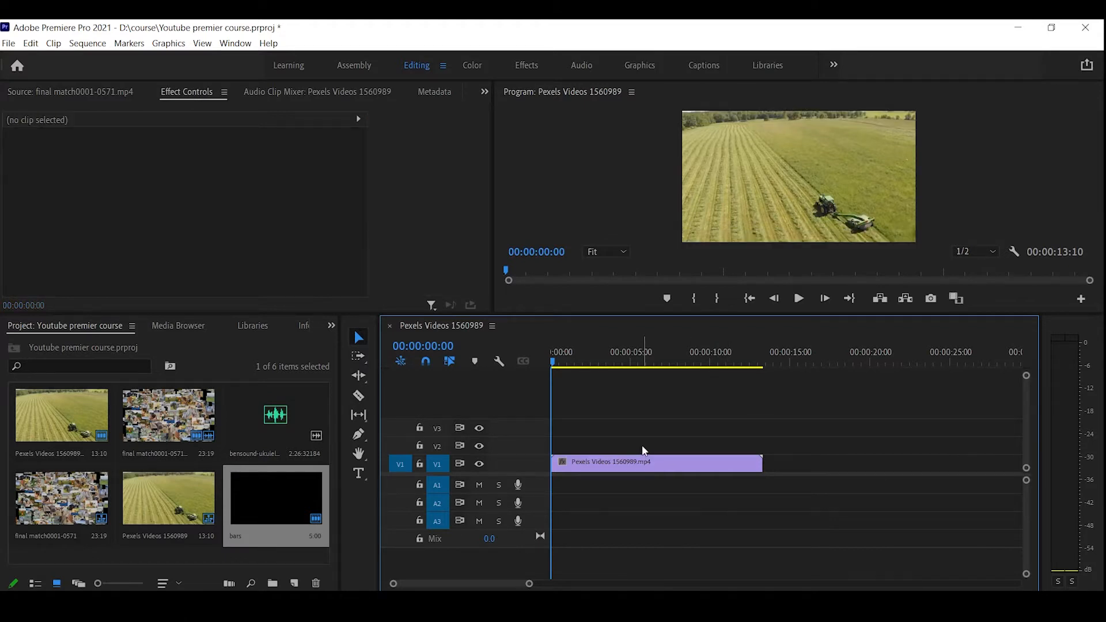
Find the Crop video effect and apply it to the Pexels Videos 1560989.mp4 clip on V1.
click(606, 459)
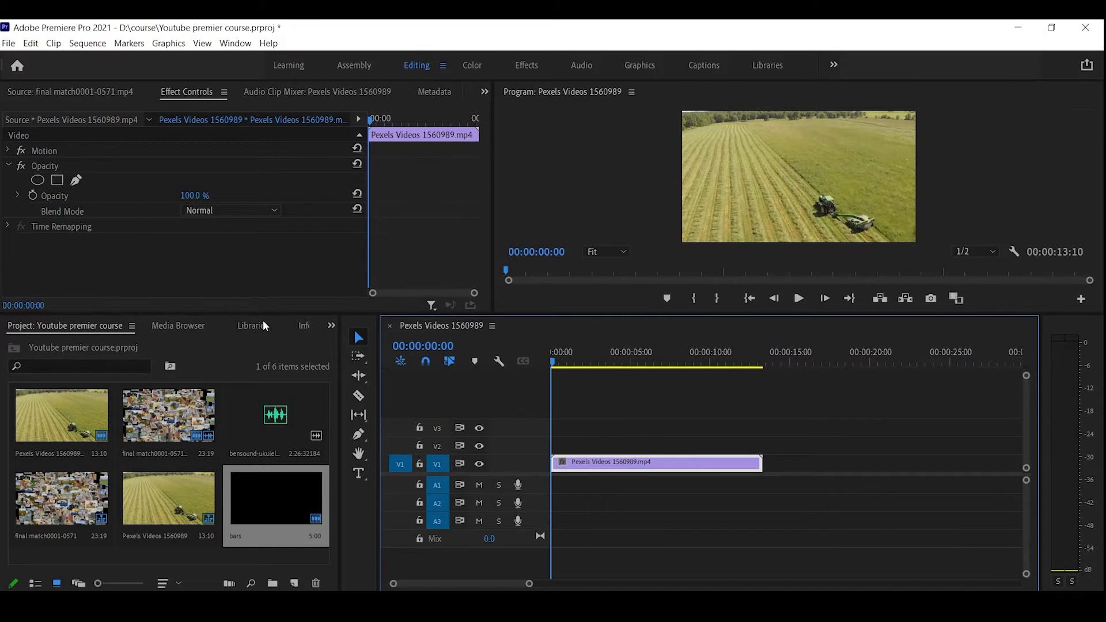
click(332, 326)
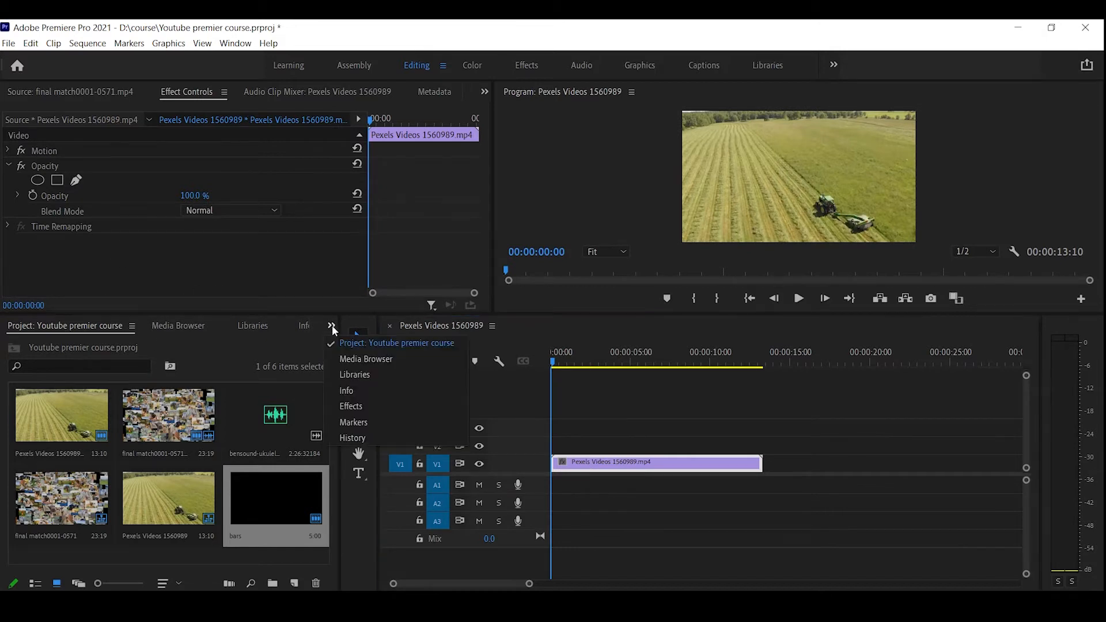
click(364, 405)
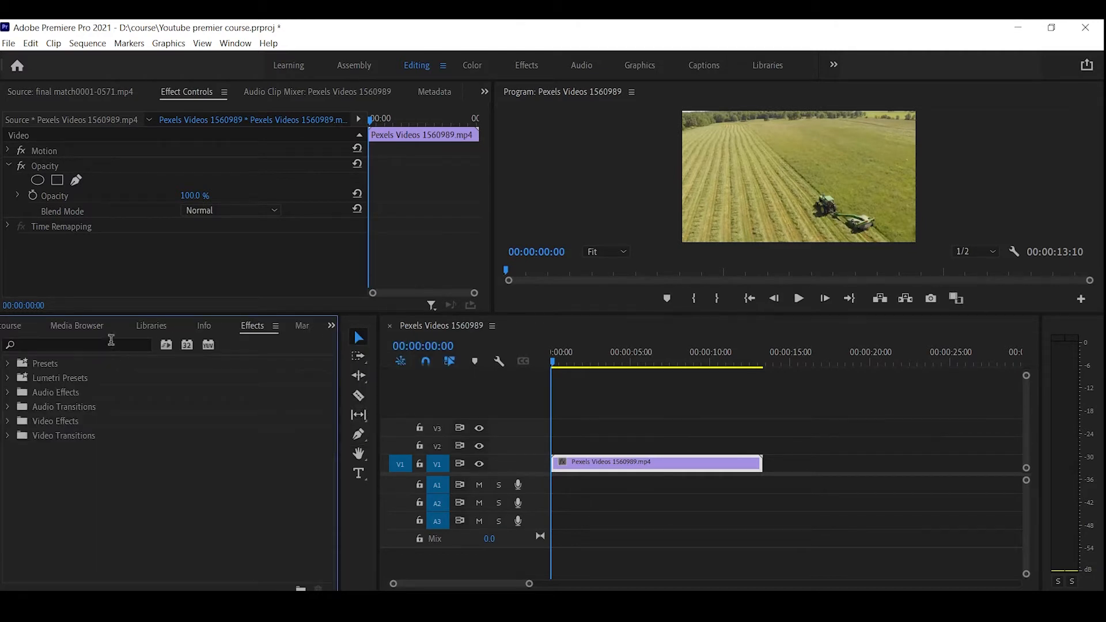
click(118, 341)
text(crop)
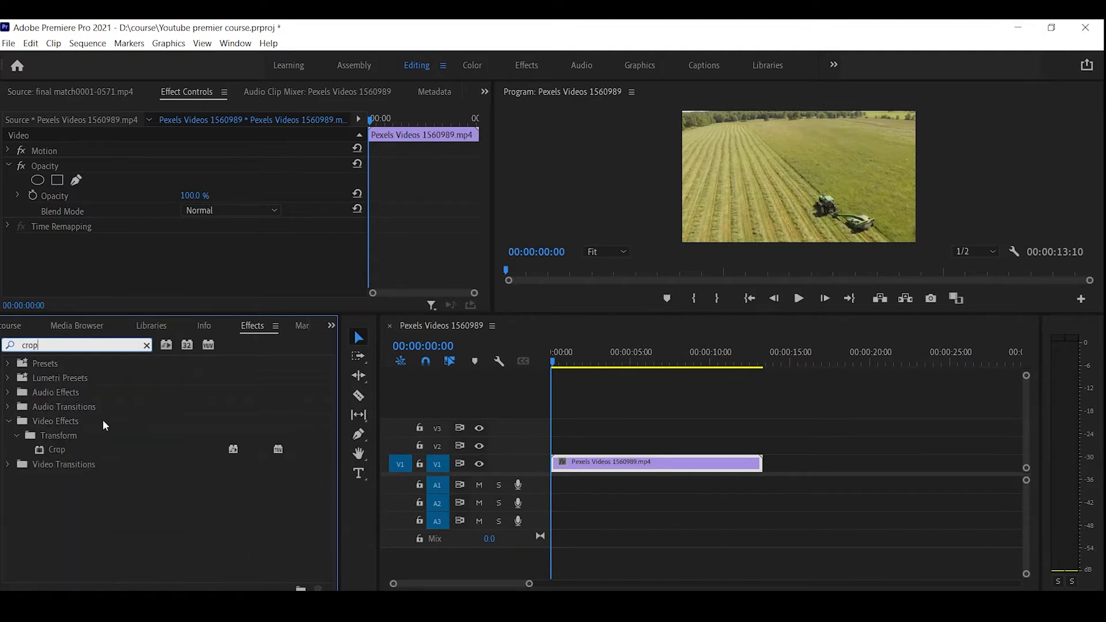
drag(67, 448, 677, 460)
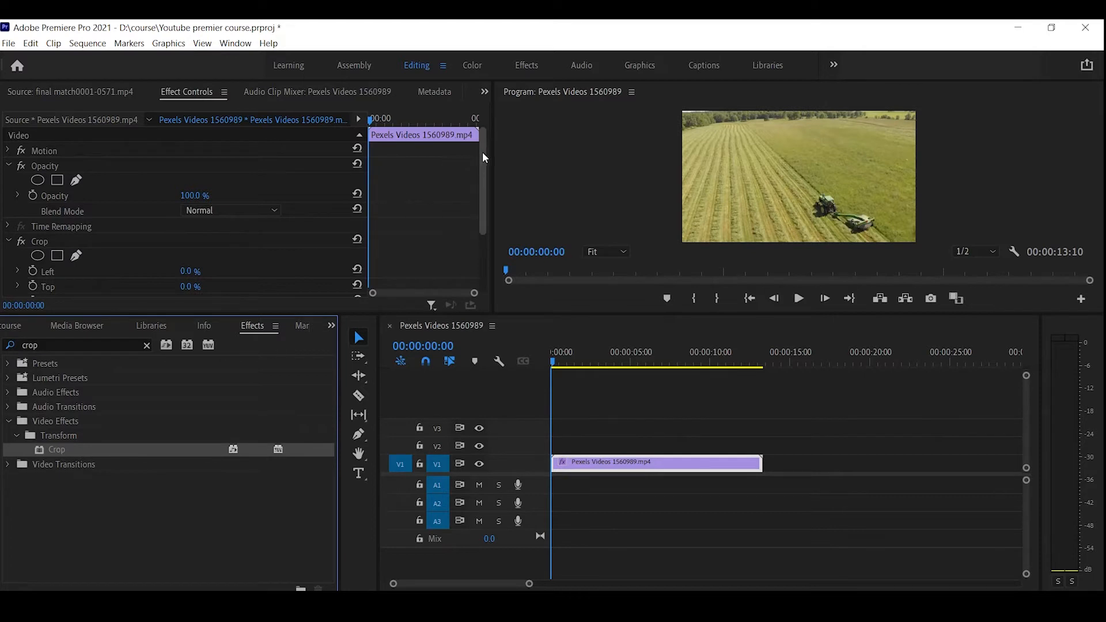
Set the V1 clip's Crop effect to 7% at the top and 7% at the bottom.
drag(482, 151, 476, 215)
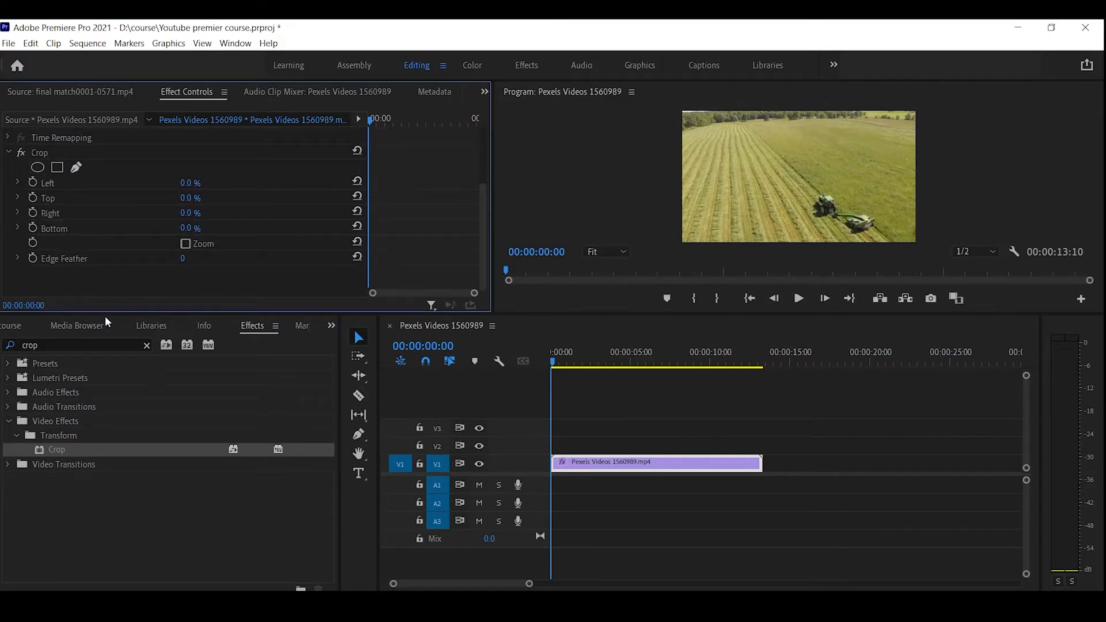
drag(121, 313, 121, 355)
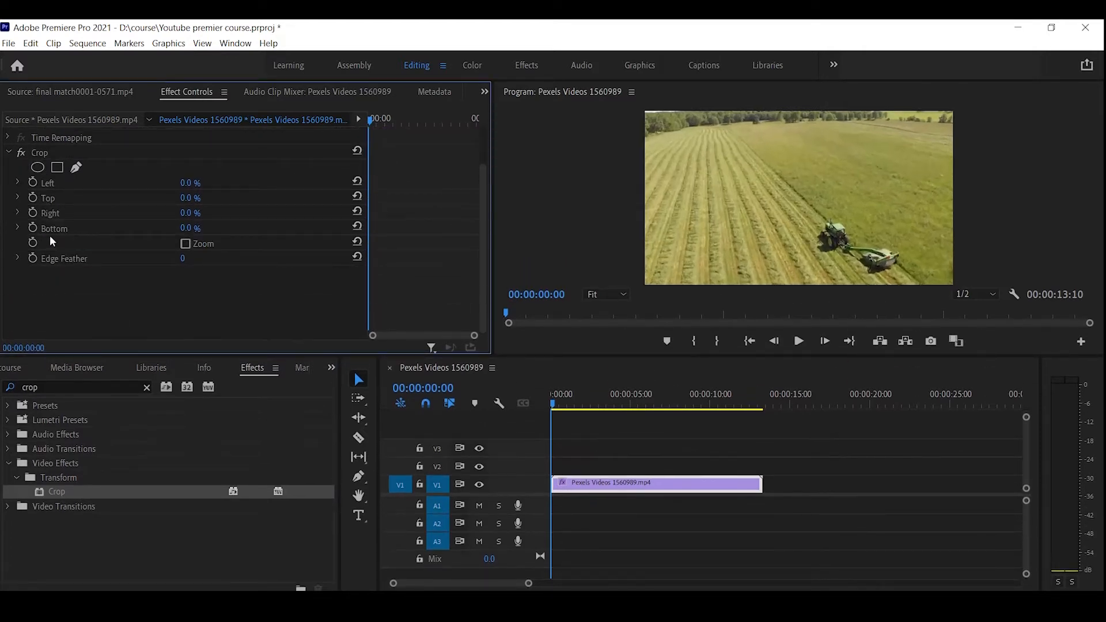
click(180, 198)
text(7)
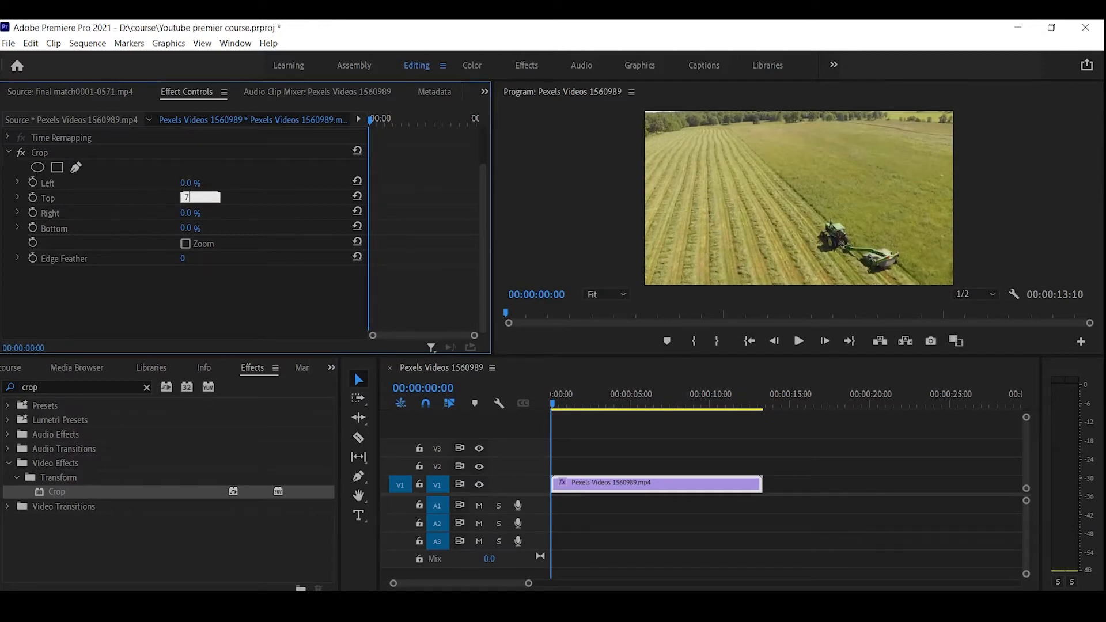
key(Return)
click(186, 228)
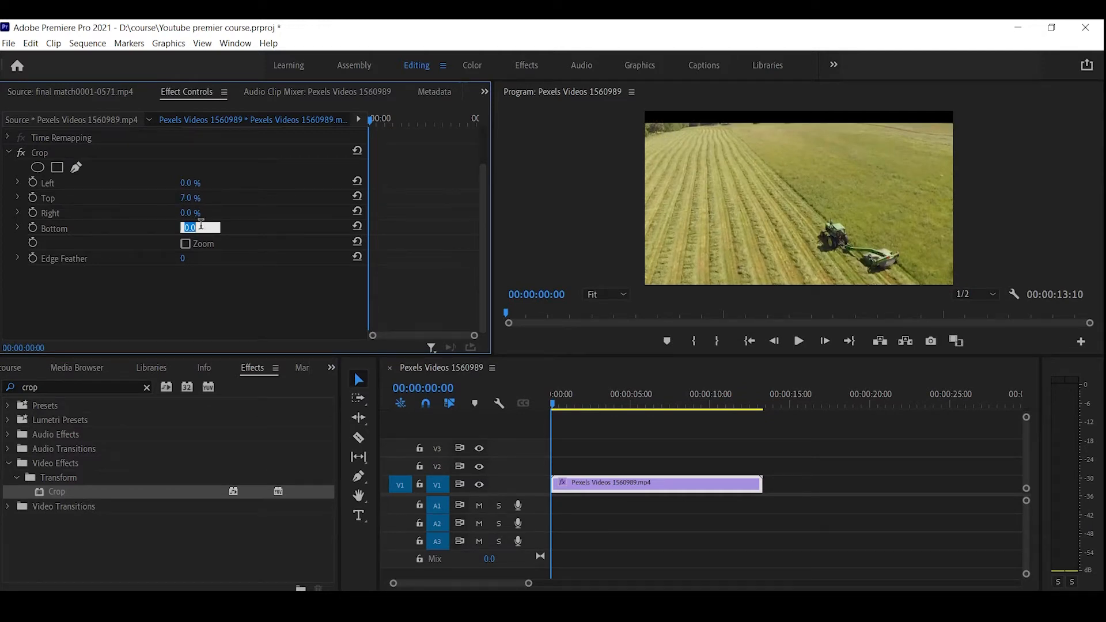
text(7)
key(Return)
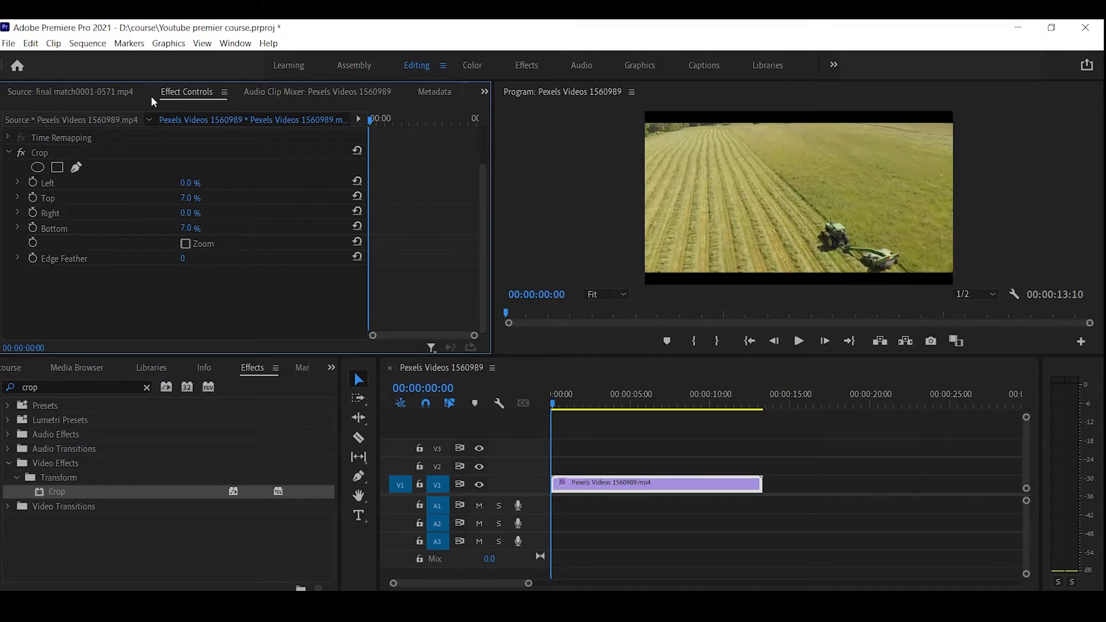
click(1001, 142)
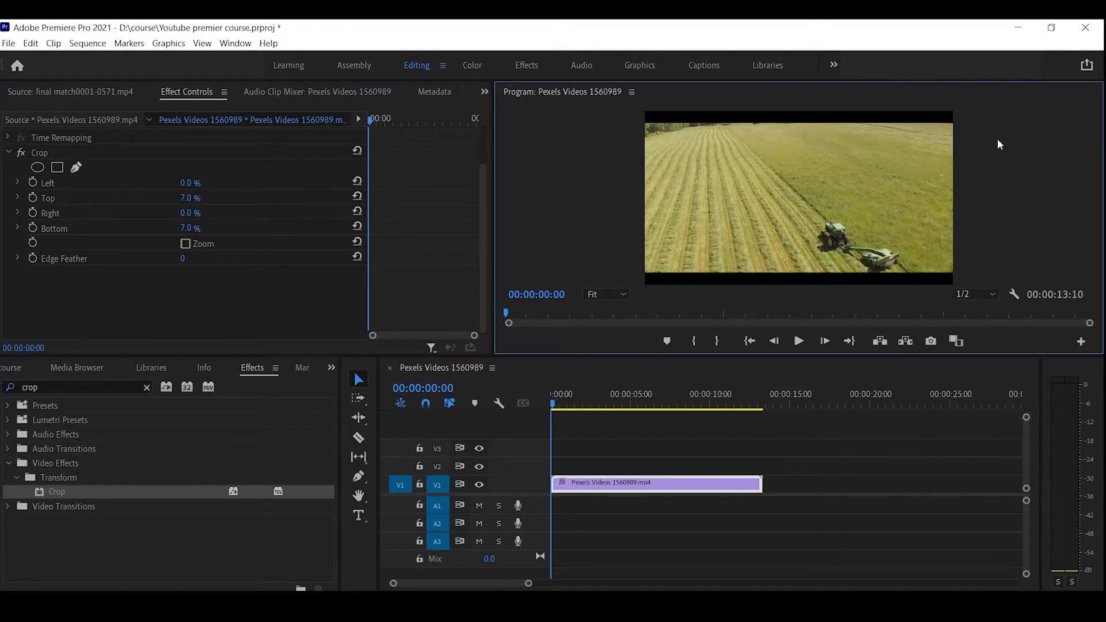
Collapse the Crop settings and duplicate the V1 clip onto V2 directly above the original.
click(8, 153)
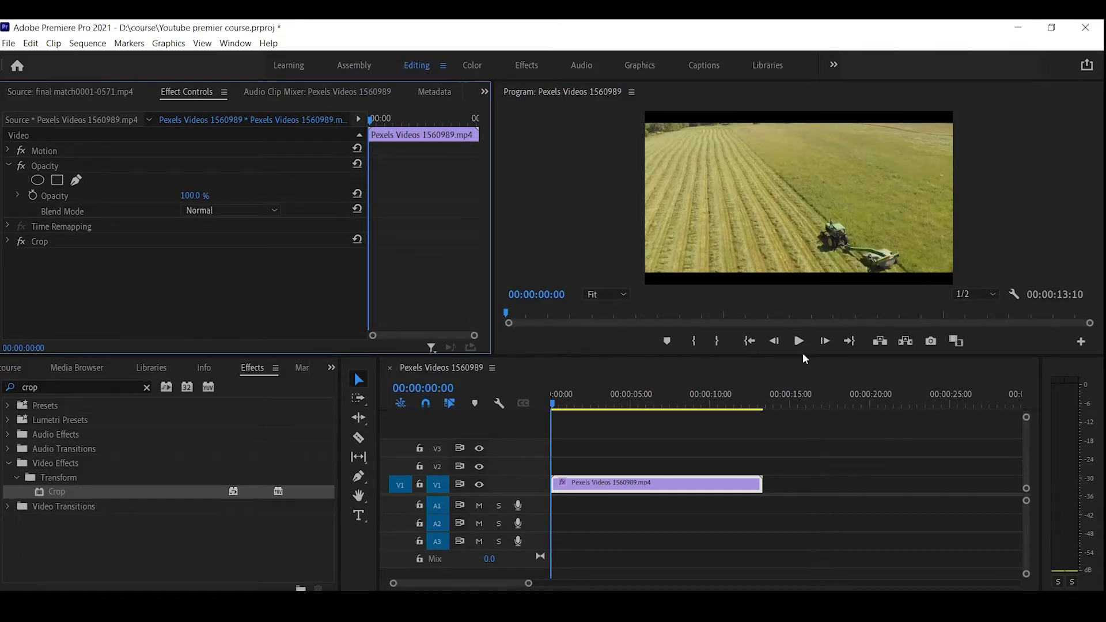
drag(659, 478, 682, 476)
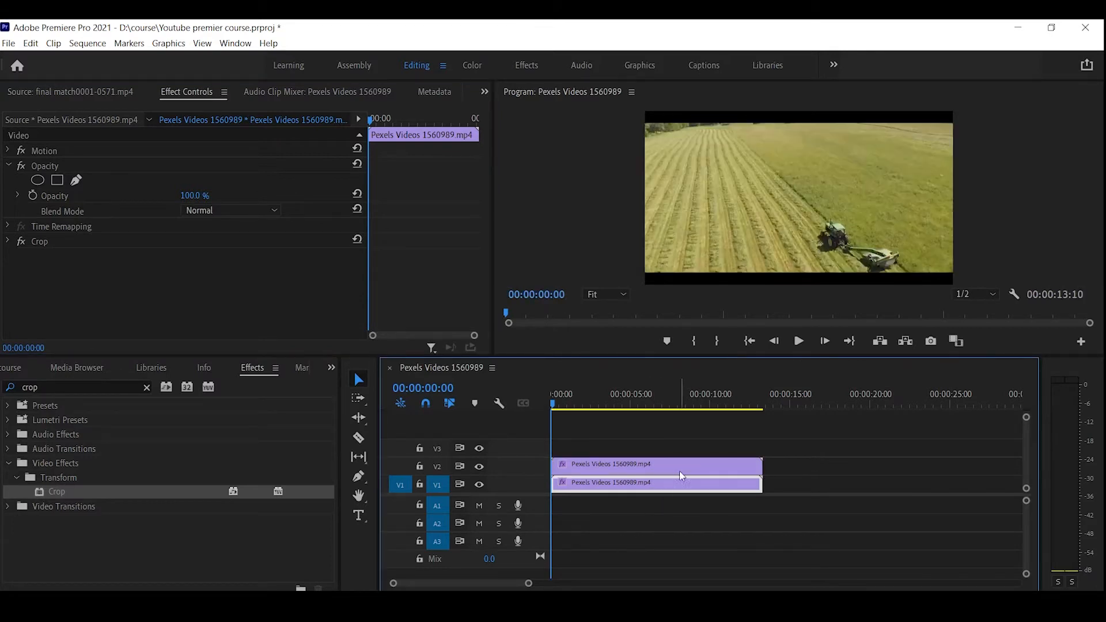
click(680, 469)
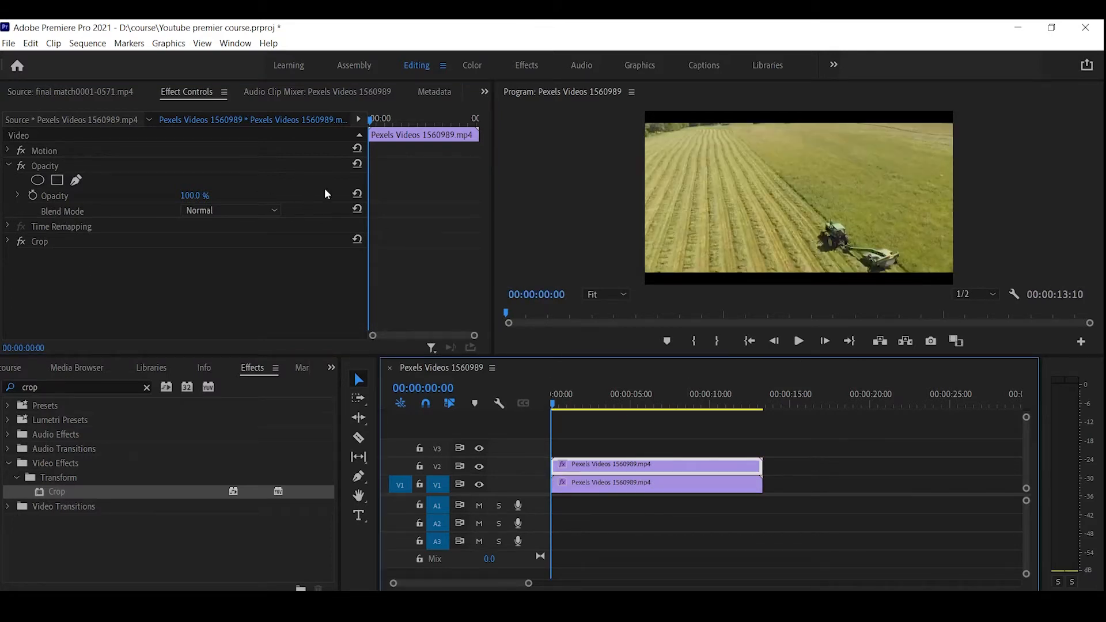
Remove the Crop effect from the duplicated clip on V2.
click(39, 242)
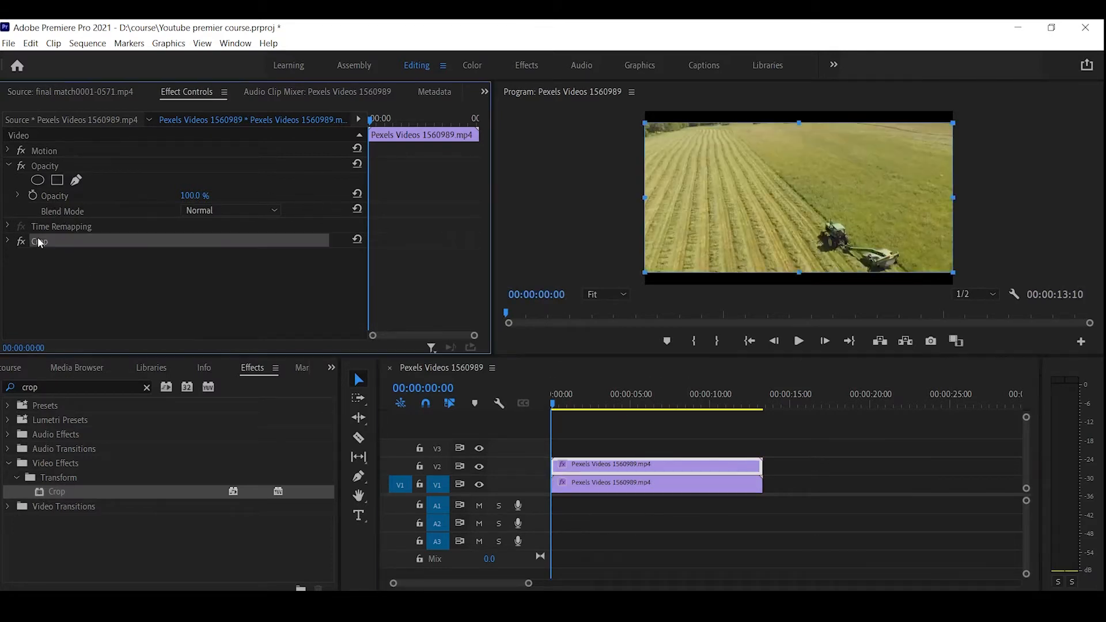
click(183, 271)
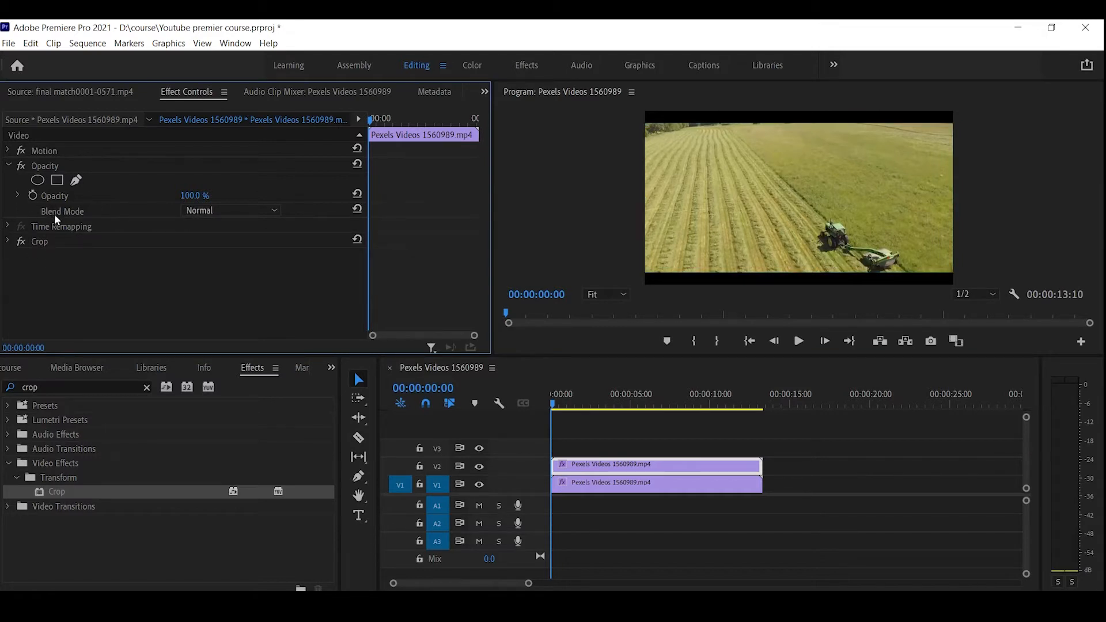
click(43, 167)
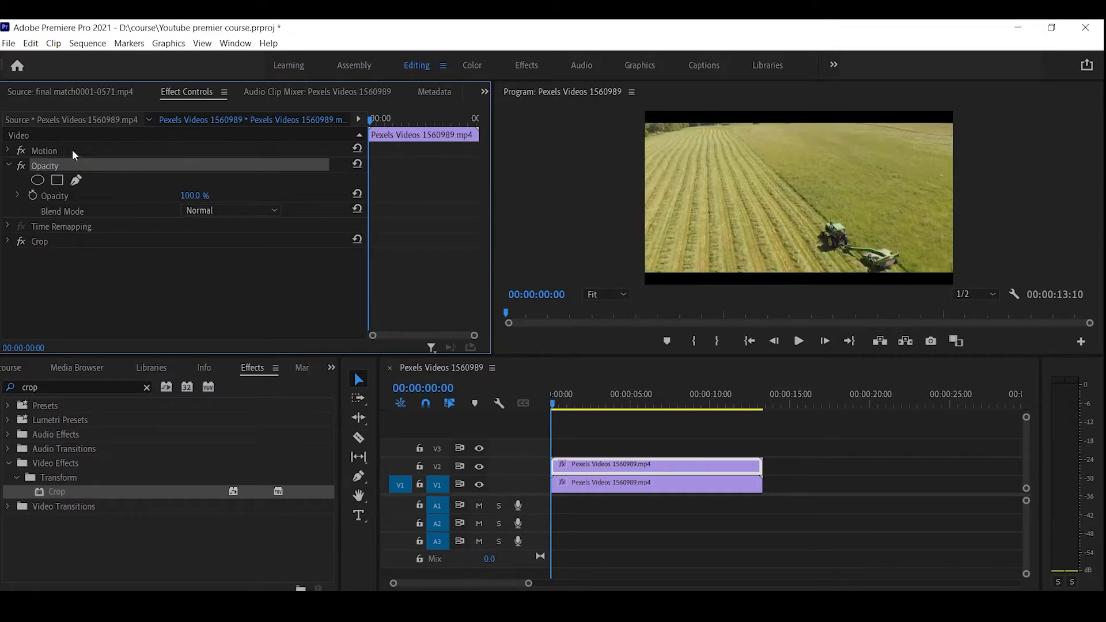
click(44, 242)
key(Delete)
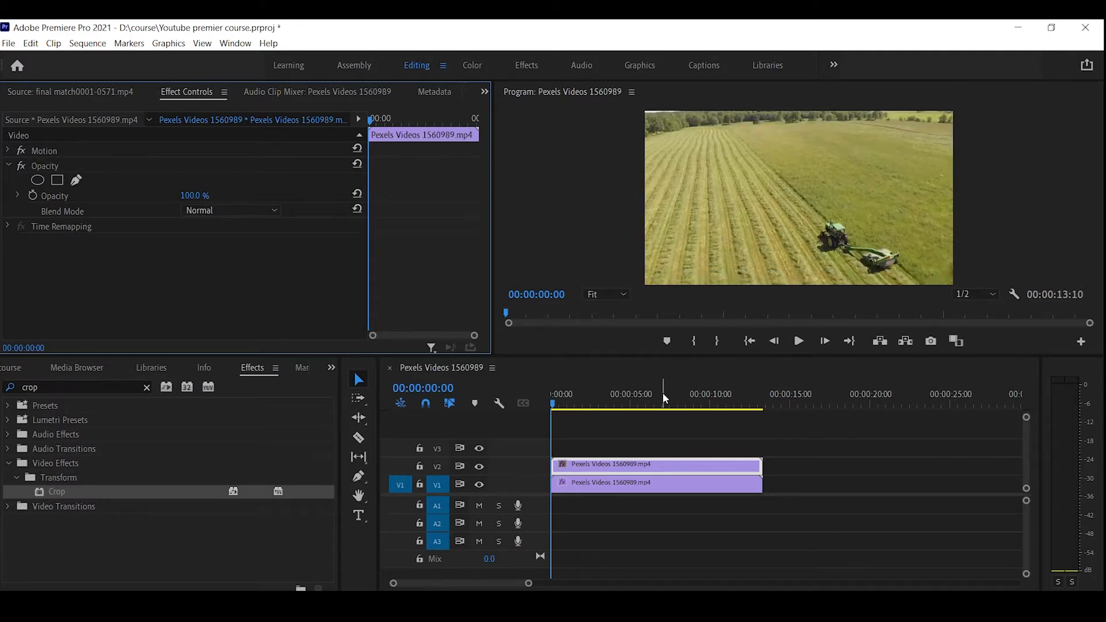
click(642, 465)
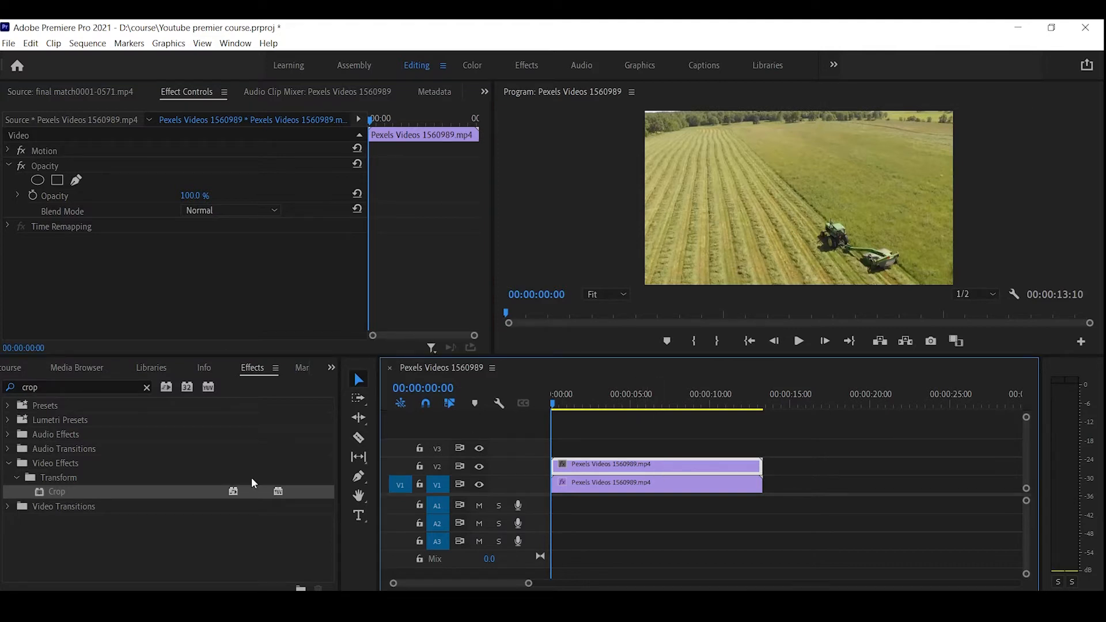
Create a new adjustment layer in the project with the default video settings.
click(16, 371)
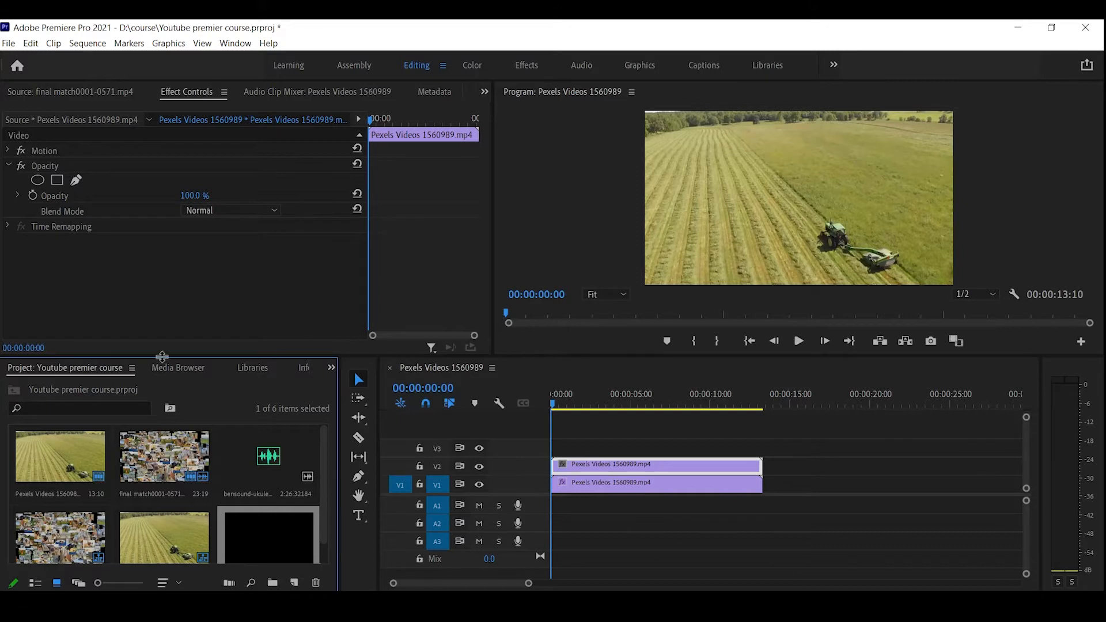
click(332, 369)
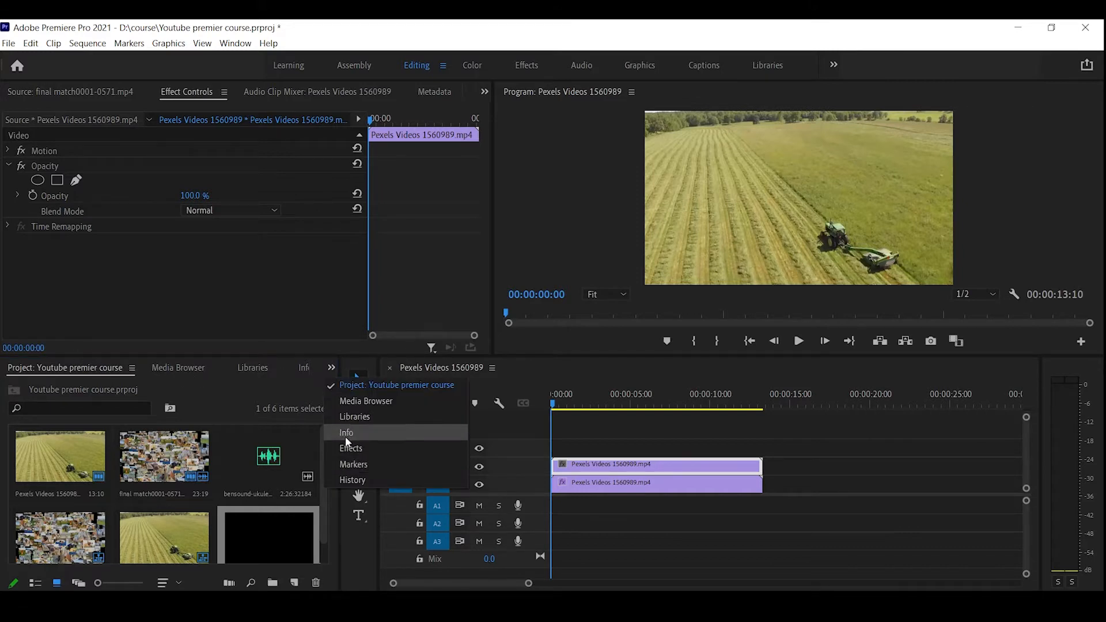
click(391, 452)
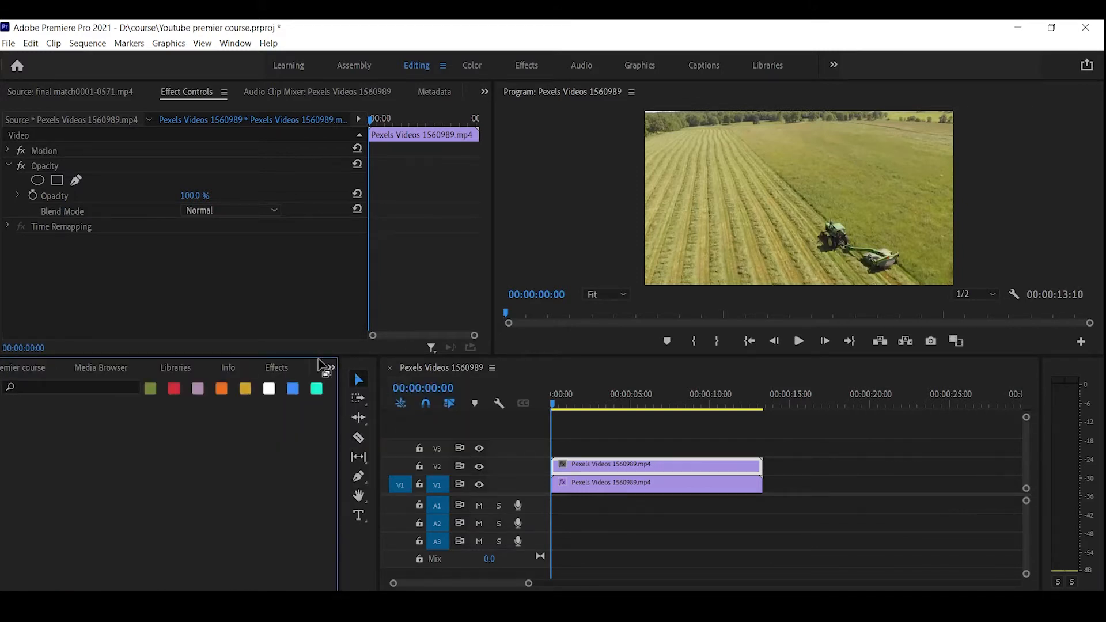
click(332, 368)
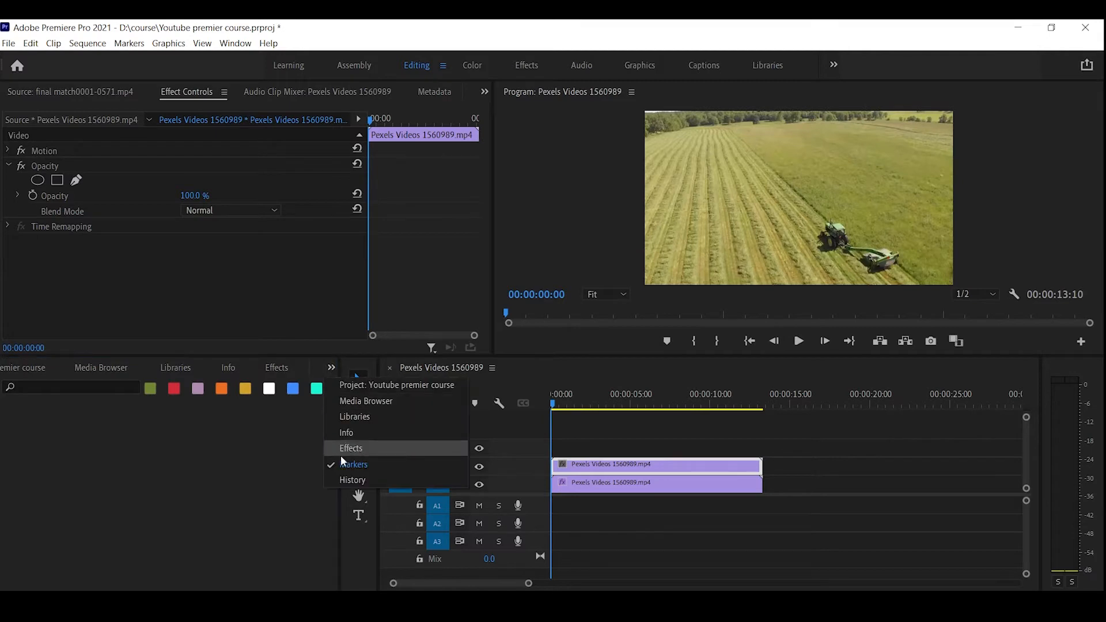
click(411, 388)
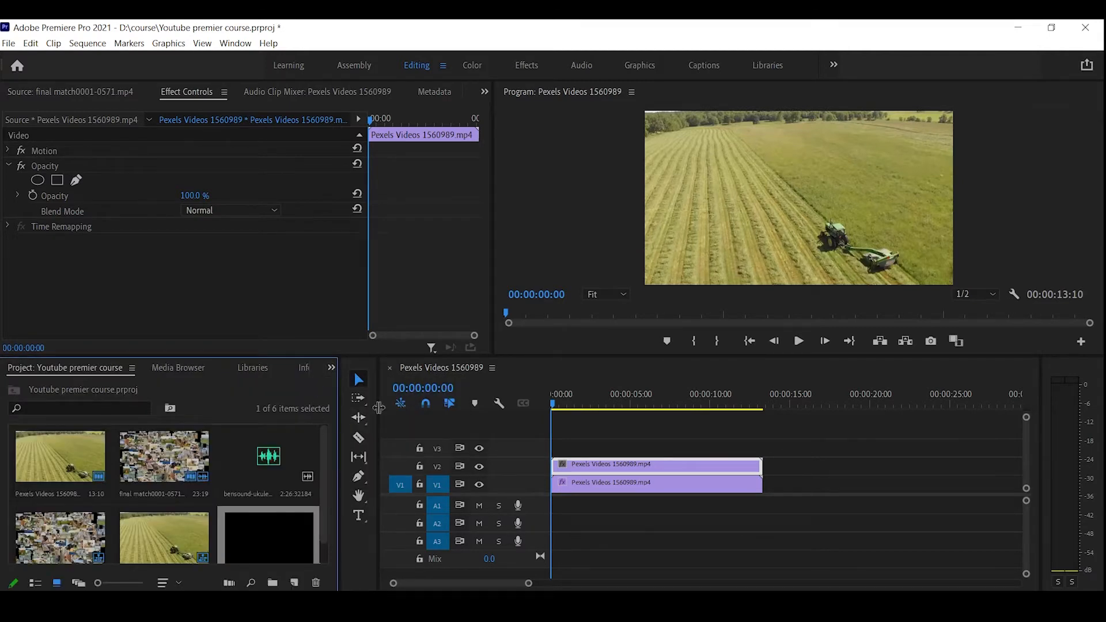
click(294, 581)
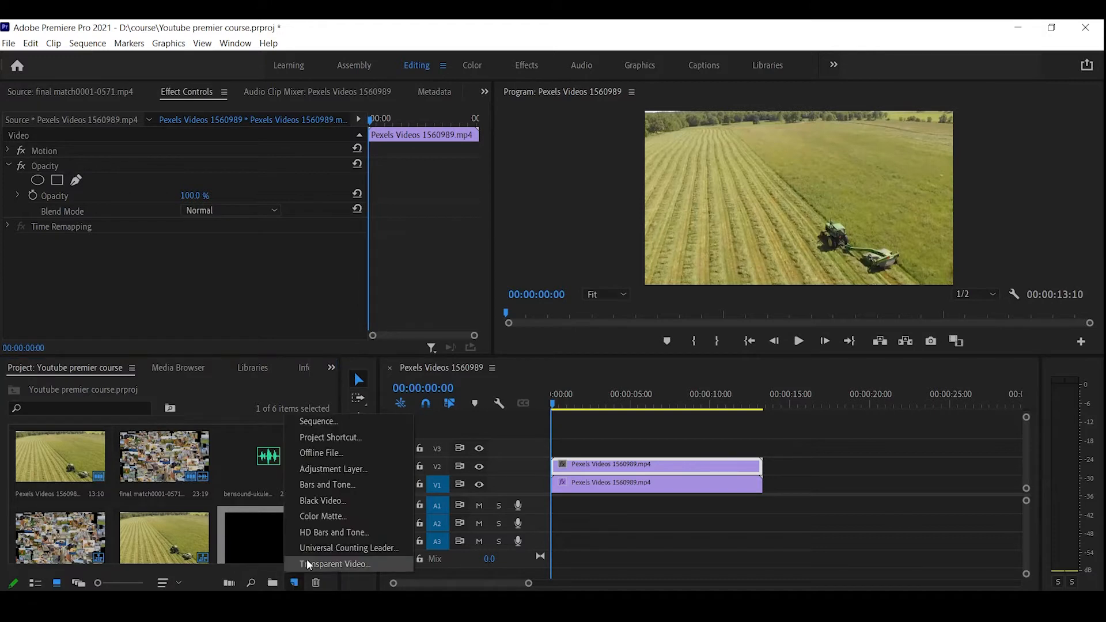
click(333, 469)
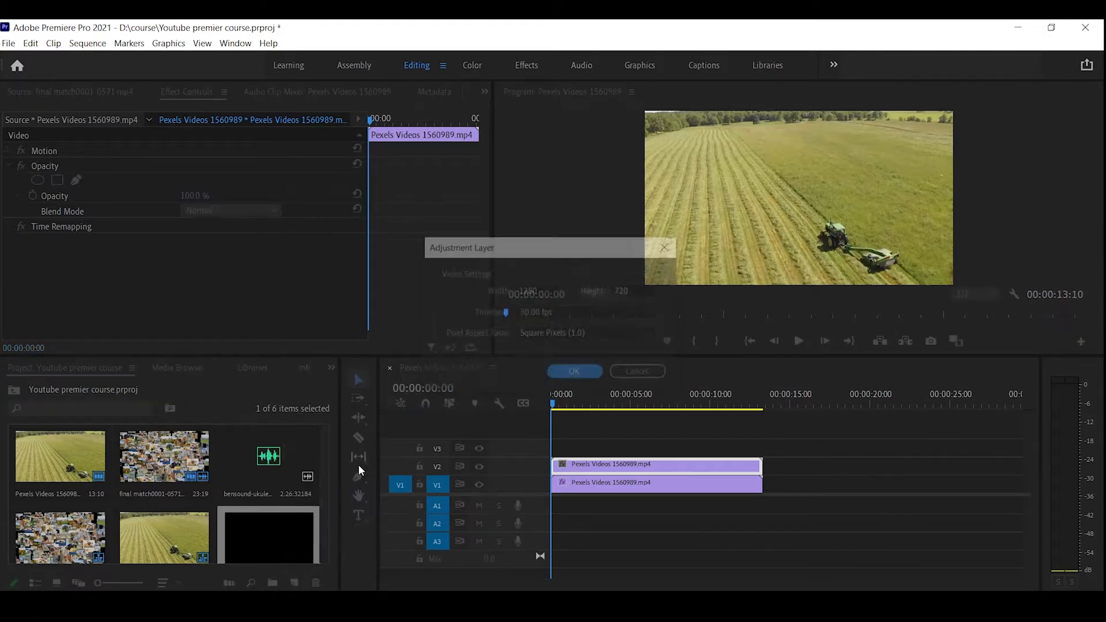
click(576, 373)
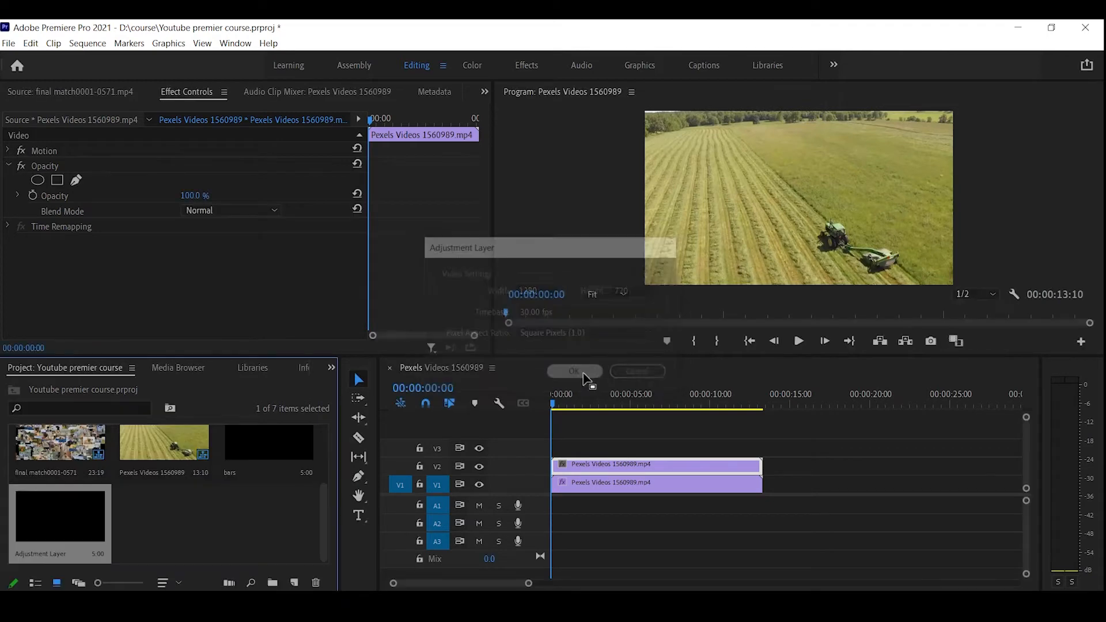
Place the adjustment layer at the start of V3 and extend it to the end of the clips below.
drag(57, 528, 556, 423)
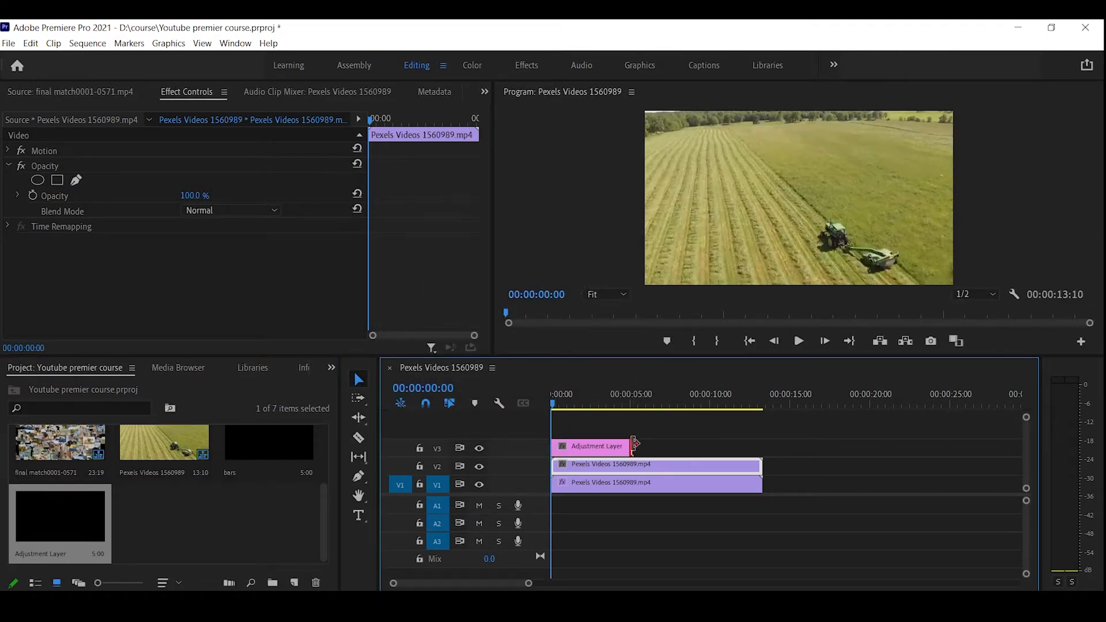
drag(630, 447, 768, 448)
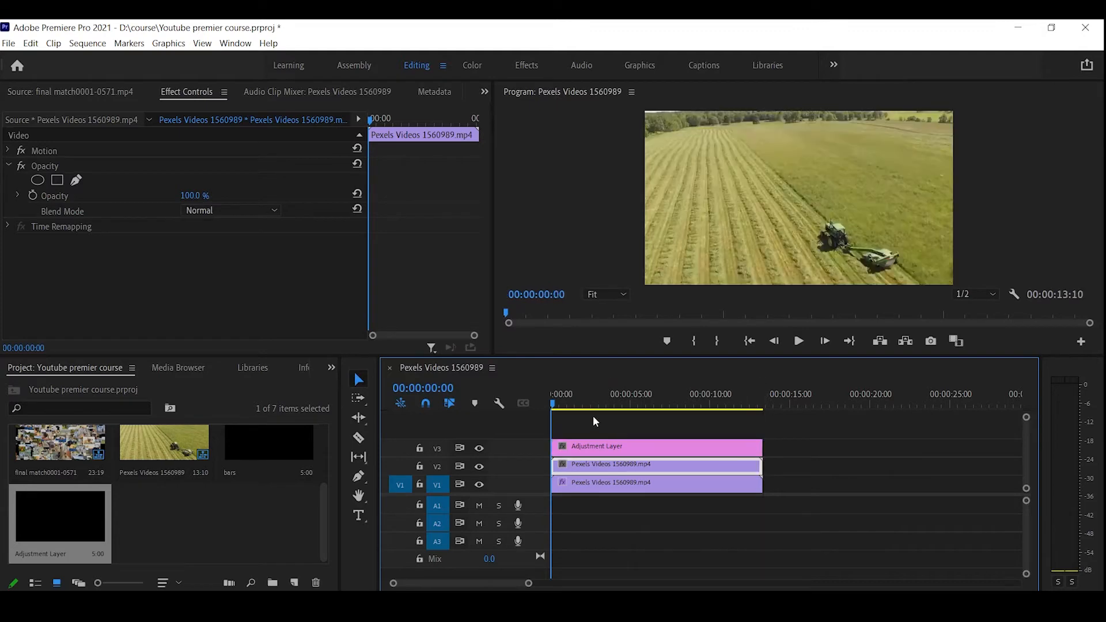
drag(593, 406, 554, 417)
Apply the Crop video effect to the adjustment layer on V3.
click(637, 446)
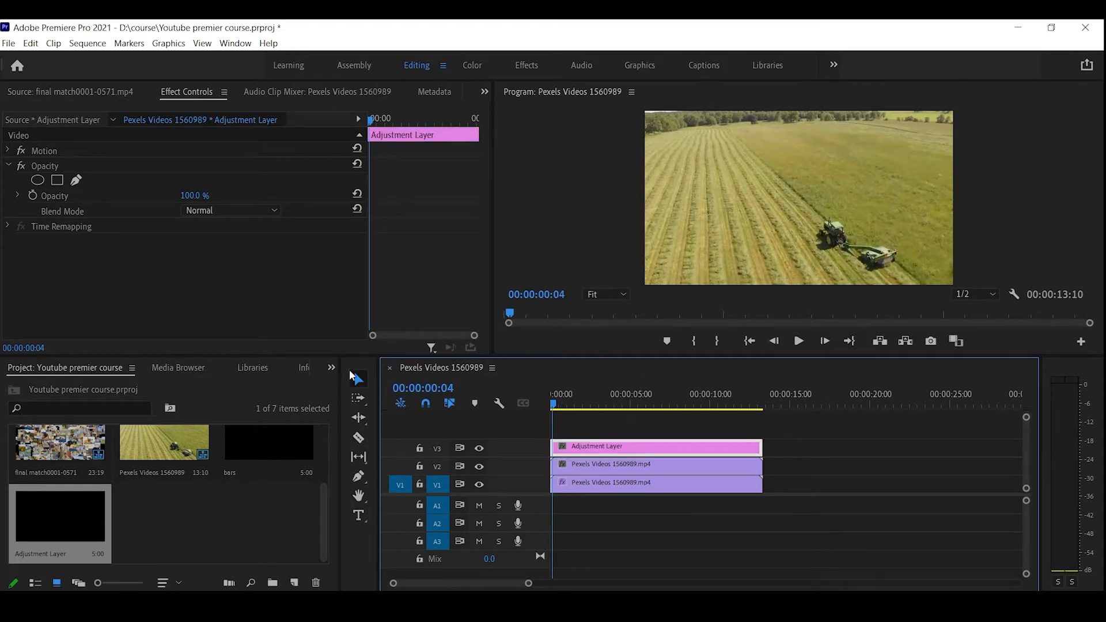
click(331, 367)
click(351, 466)
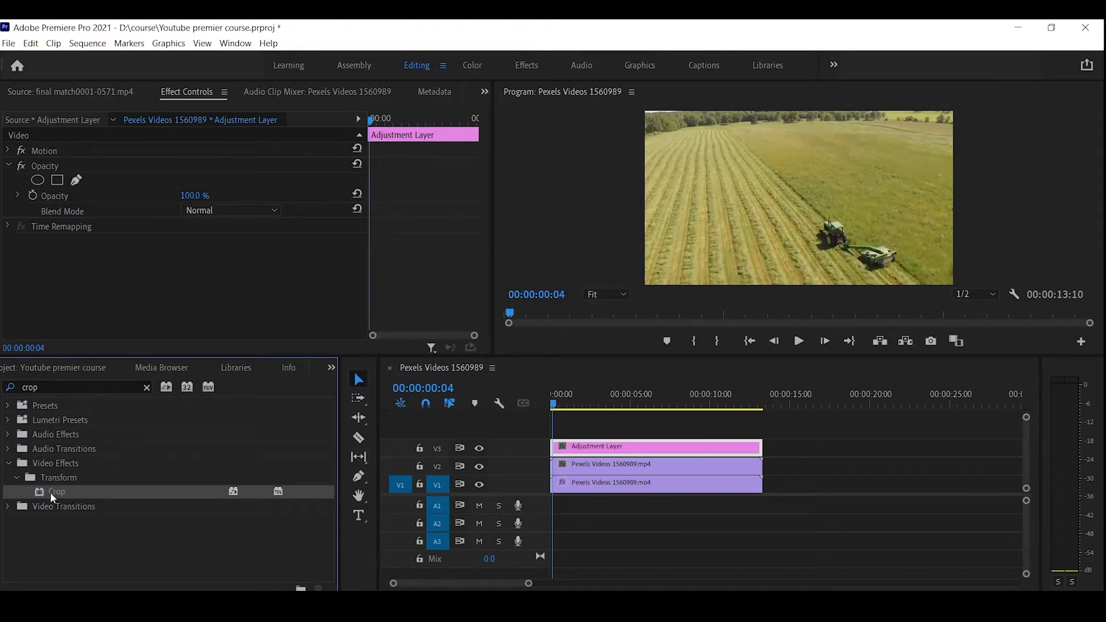
drag(53, 493, 589, 450)
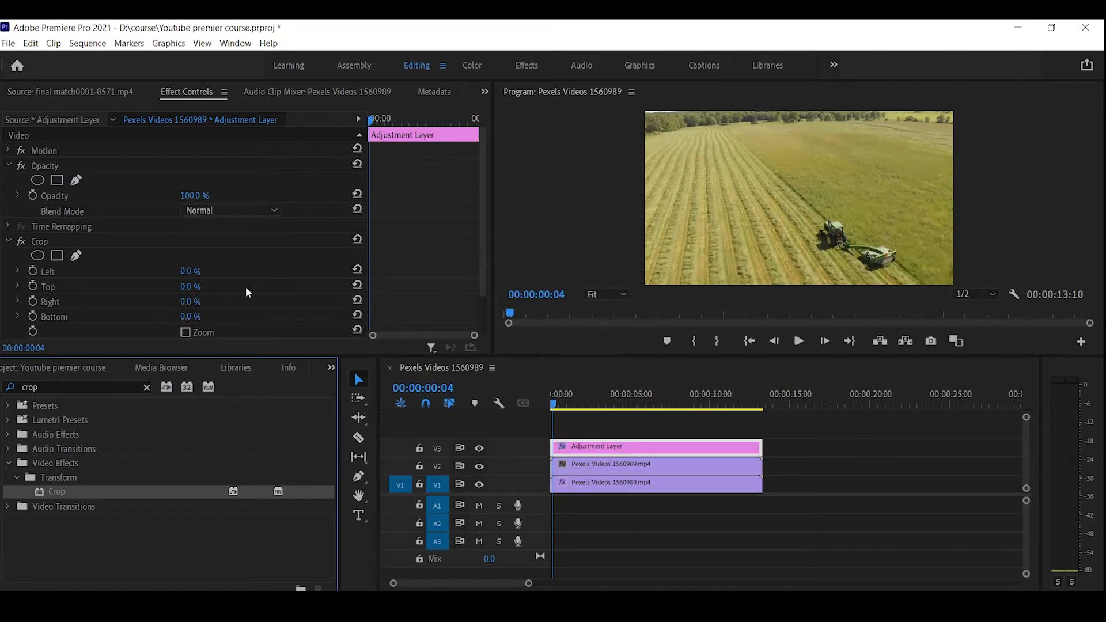
Set the adjustment layer's Crop effect to 7% at the top and 7% at the bottom.
click(190, 286)
text(7)
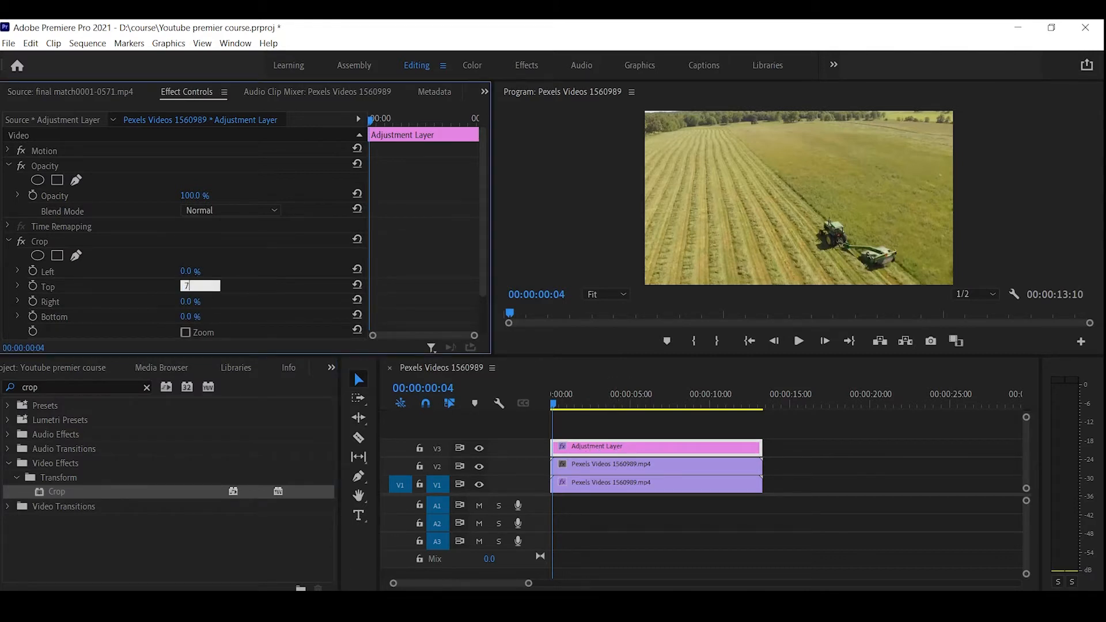
key(Tab)
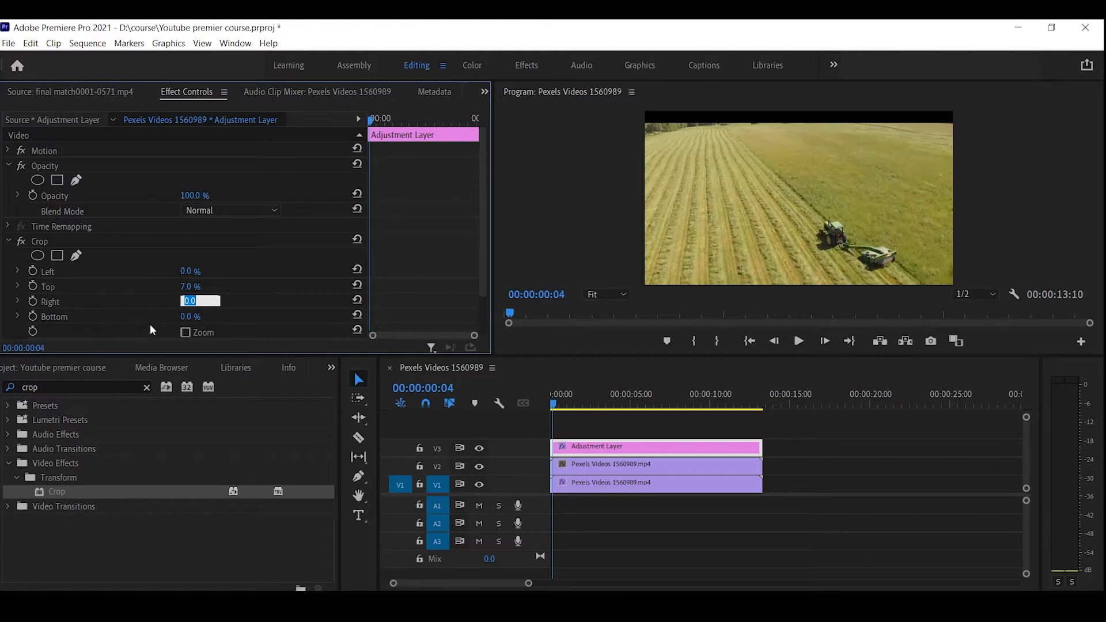
click(190, 316)
text(7)
key(Return)
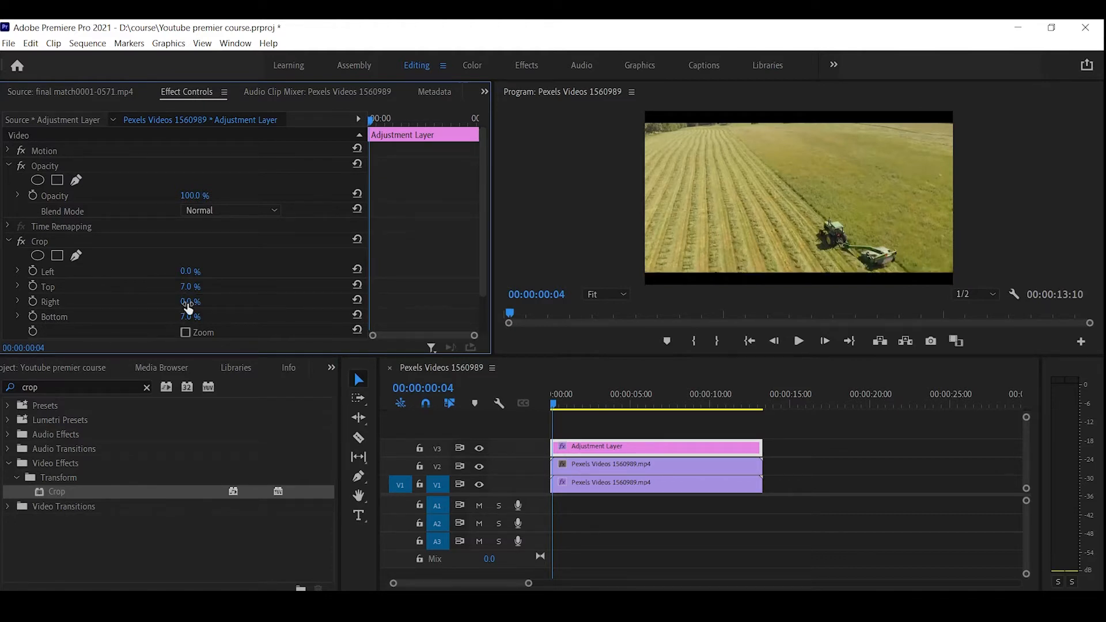
Remove the Crop effect from the V1 clip and delete the adjustment layer from V3.
click(616, 481)
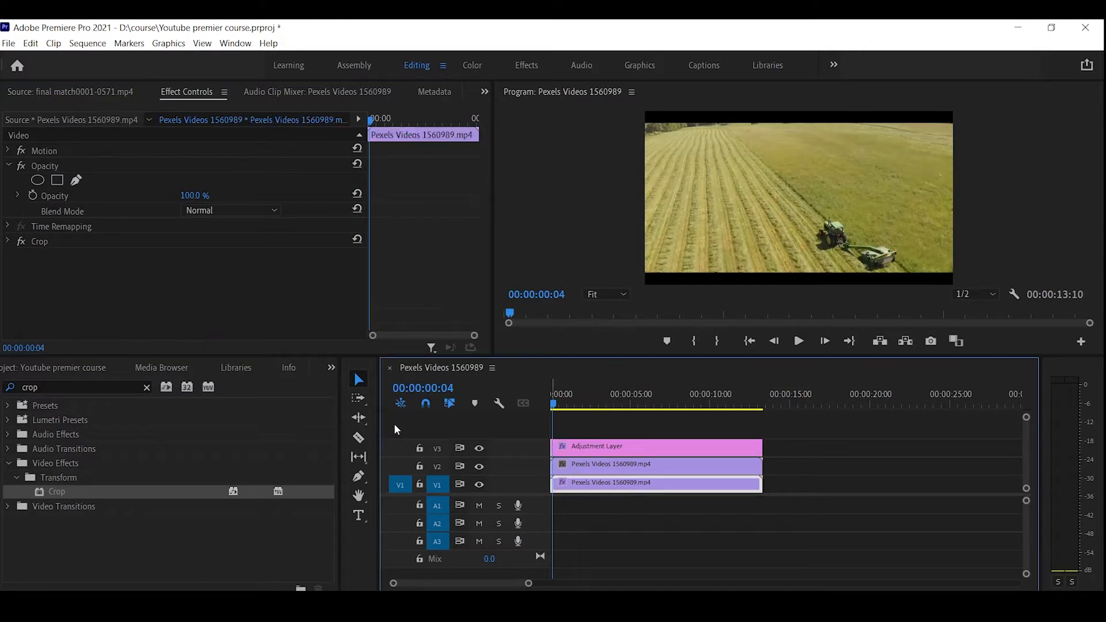
click(43, 243)
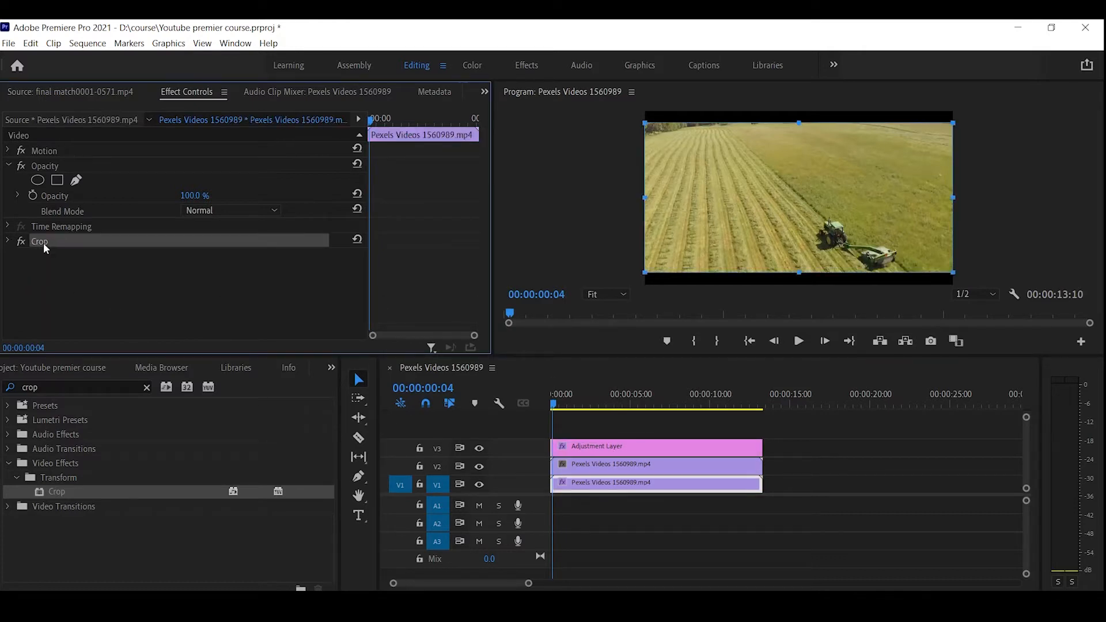
key(Delete)
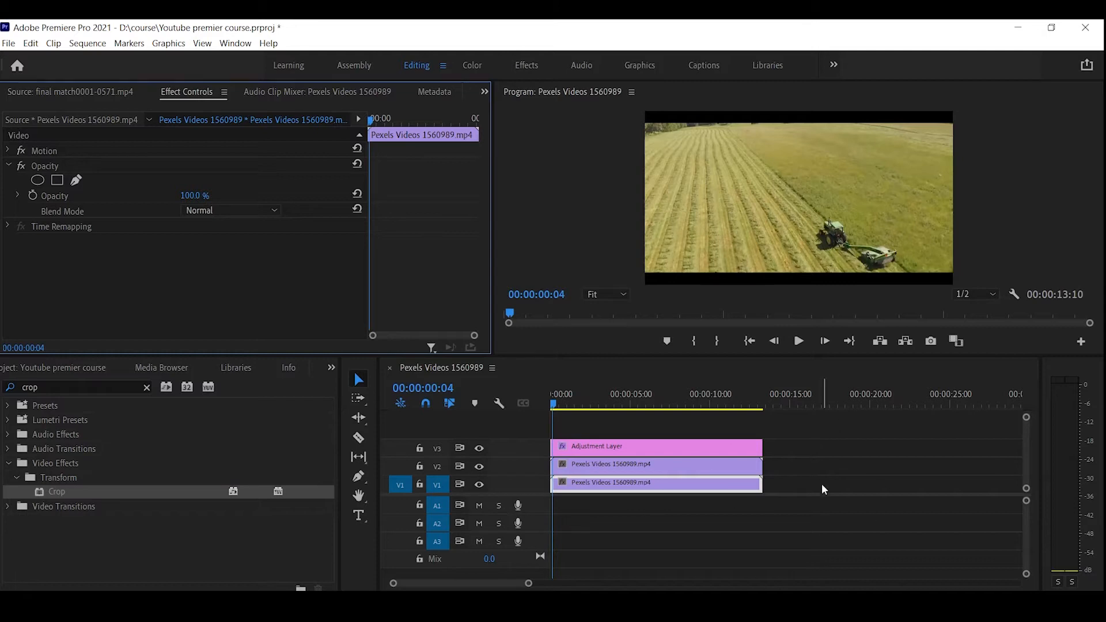
click(669, 445)
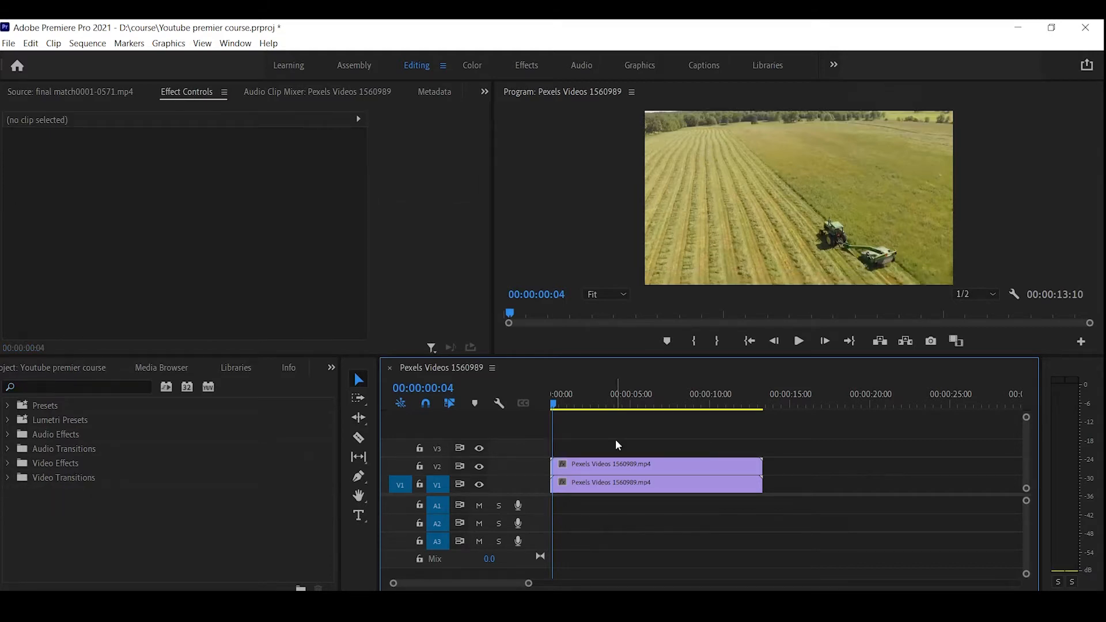
Delete the bars color matte and the adjustment layer from the project's items.
click(72, 368)
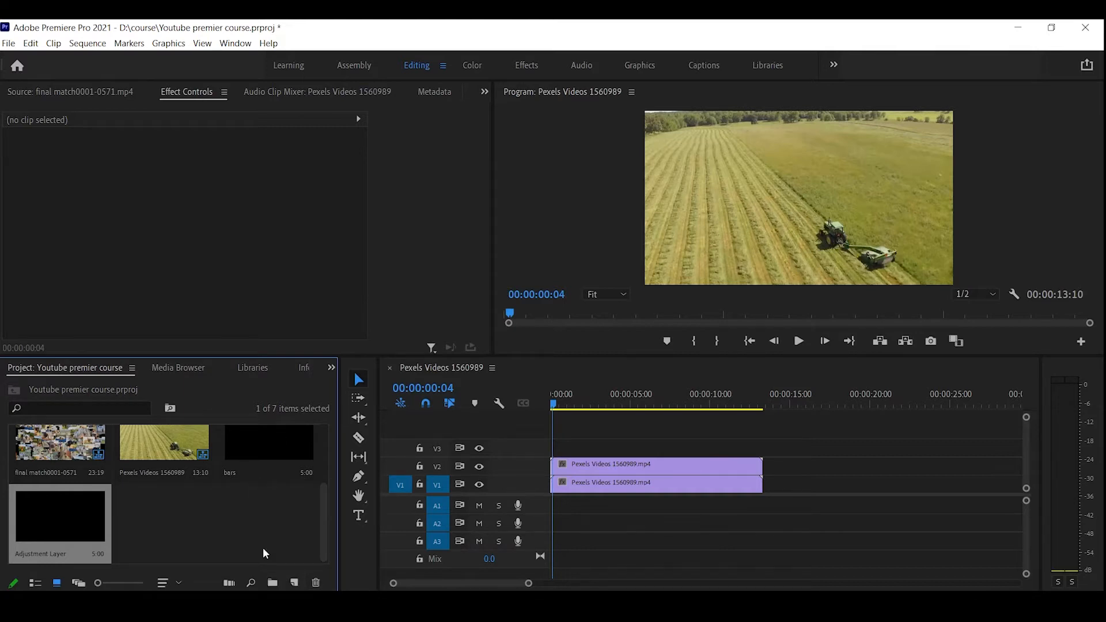
scroll(284, 530, up, 3)
scroll(285, 531, down, 3)
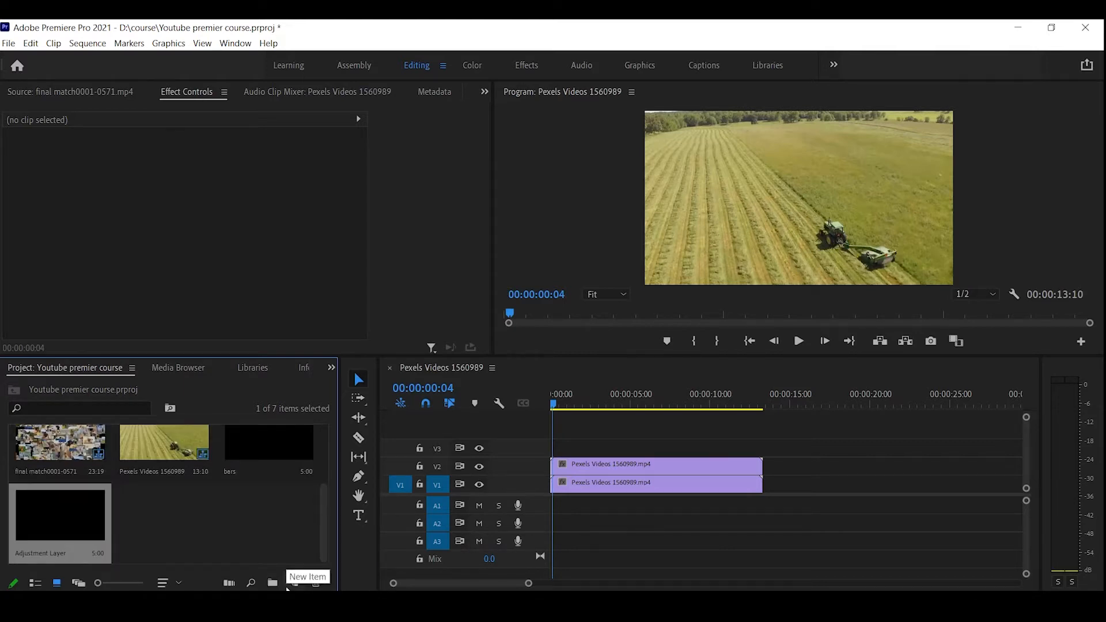
scroll(239, 502, up, 2)
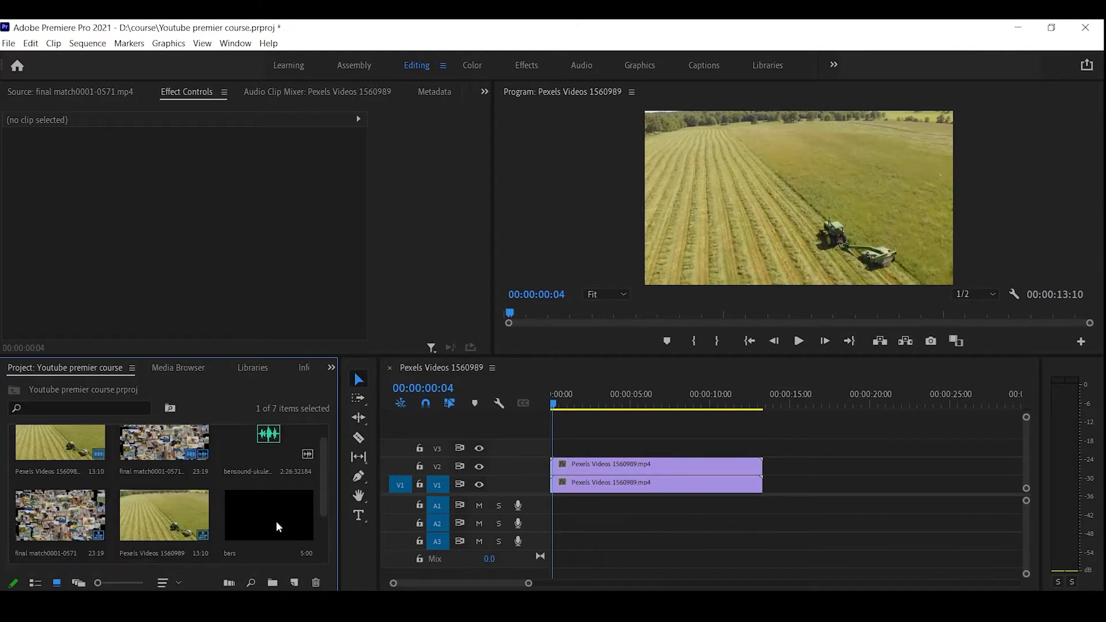
click(257, 528)
click(317, 583)
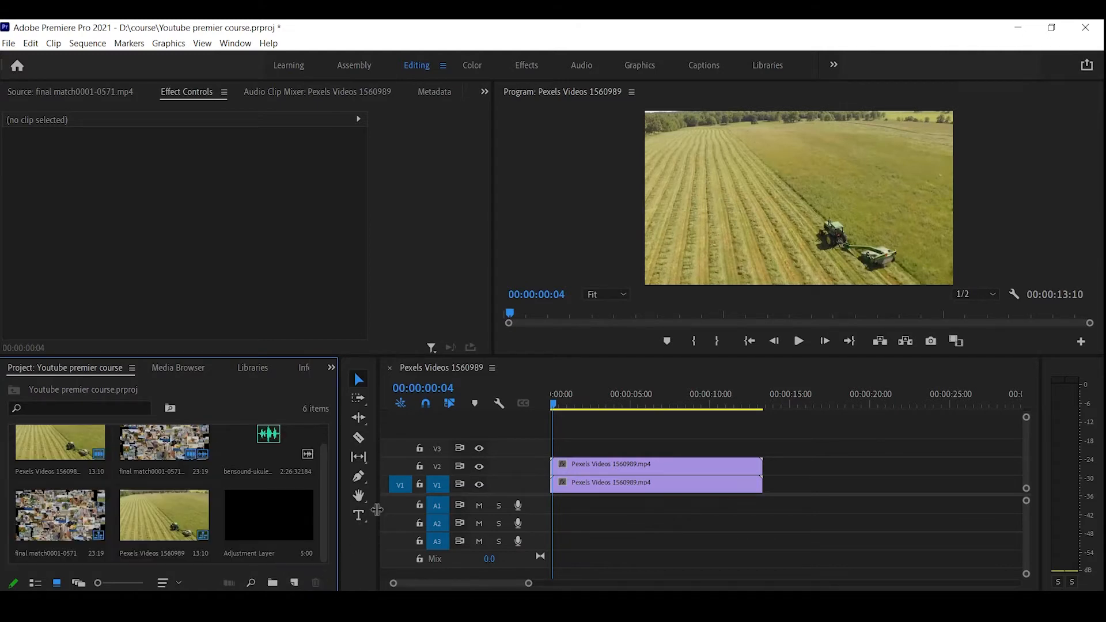
click(309, 559)
click(311, 582)
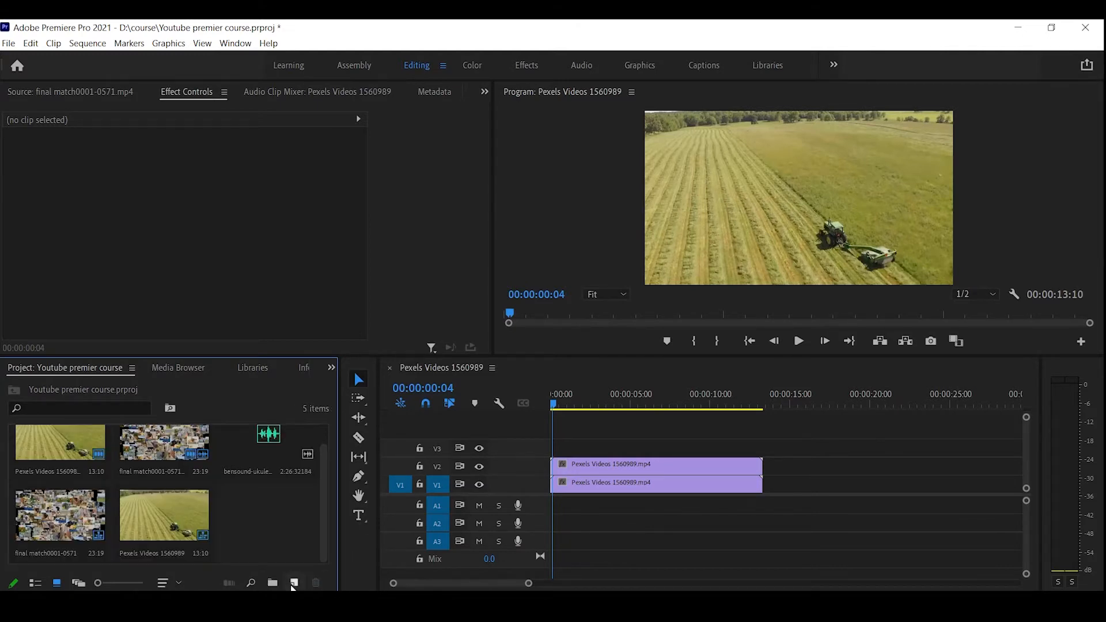
click(294, 582)
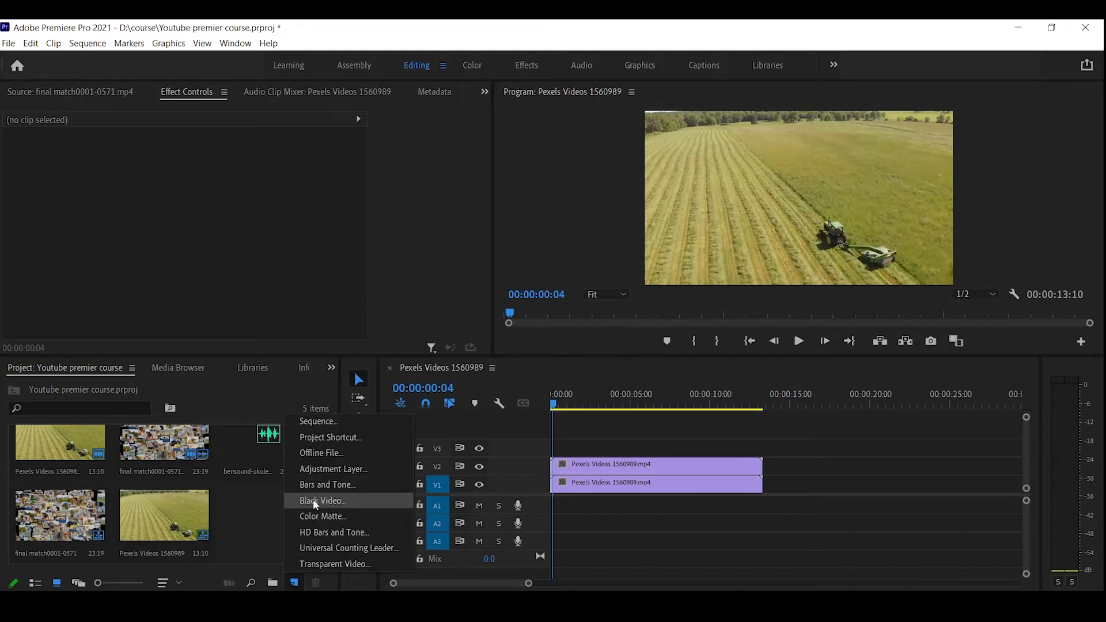
click(252, 515)
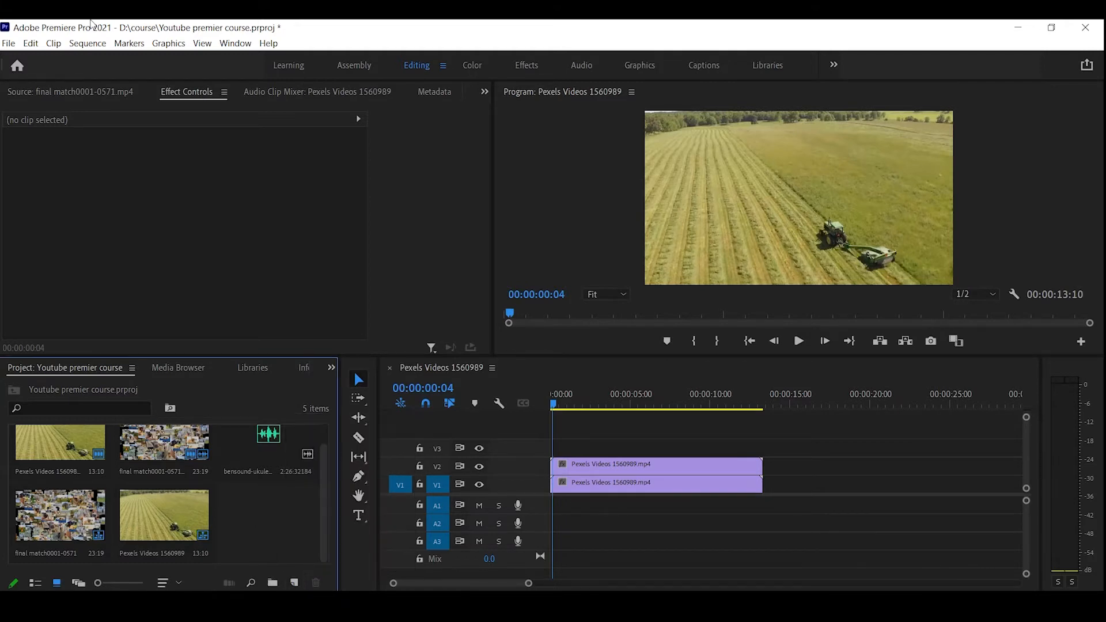
click(8, 45)
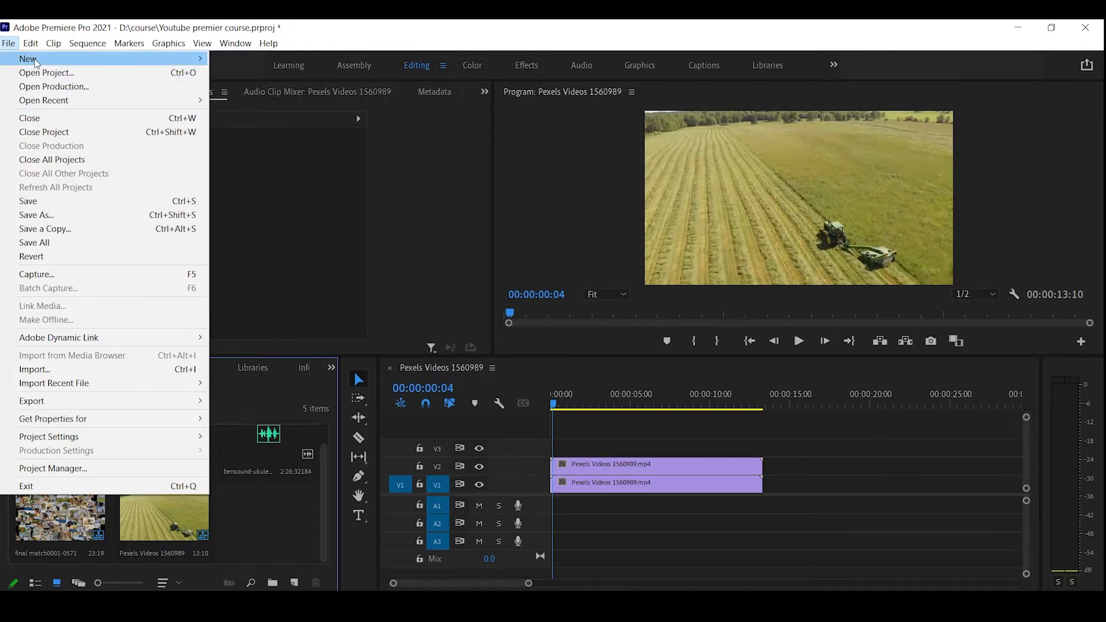
click(121, 195)
click(121, 196)
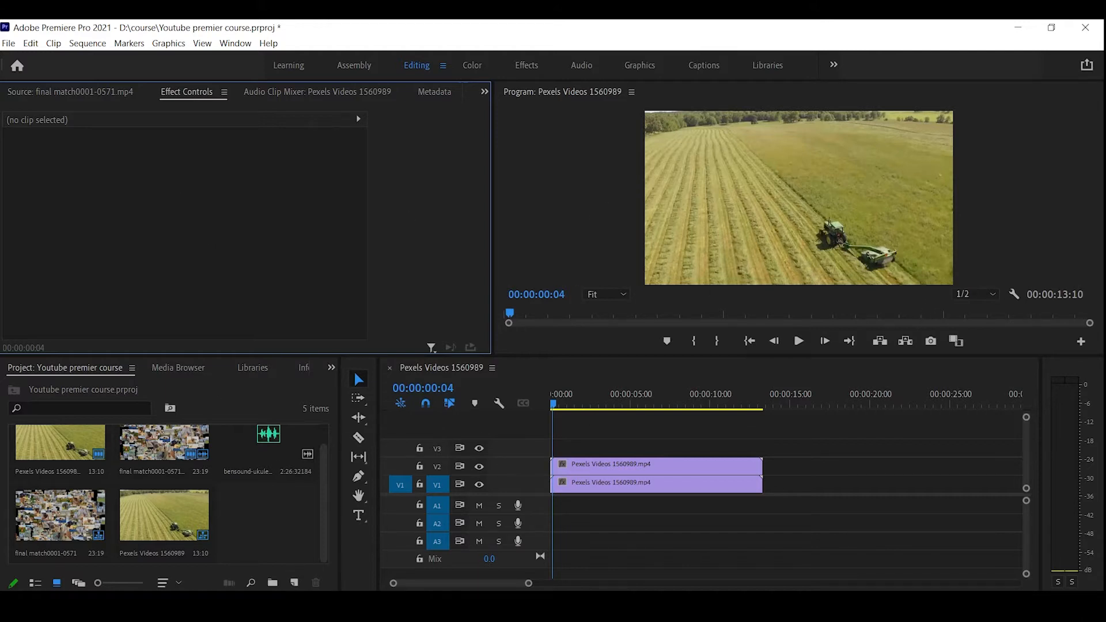
click(295, 583)
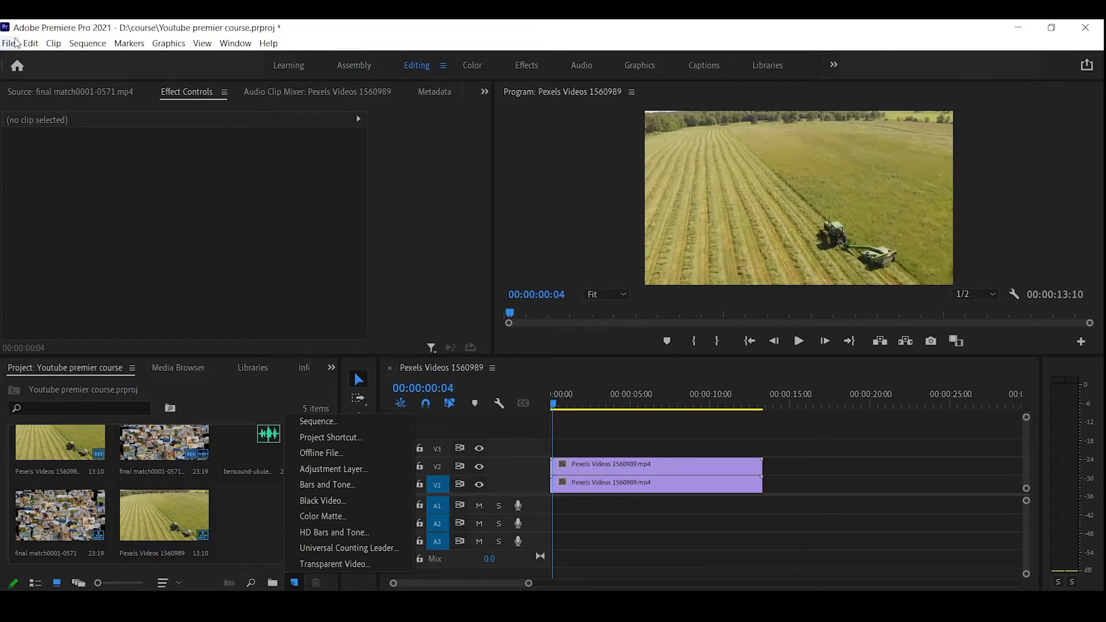
click(30, 43)
mouse_move(202, 43)
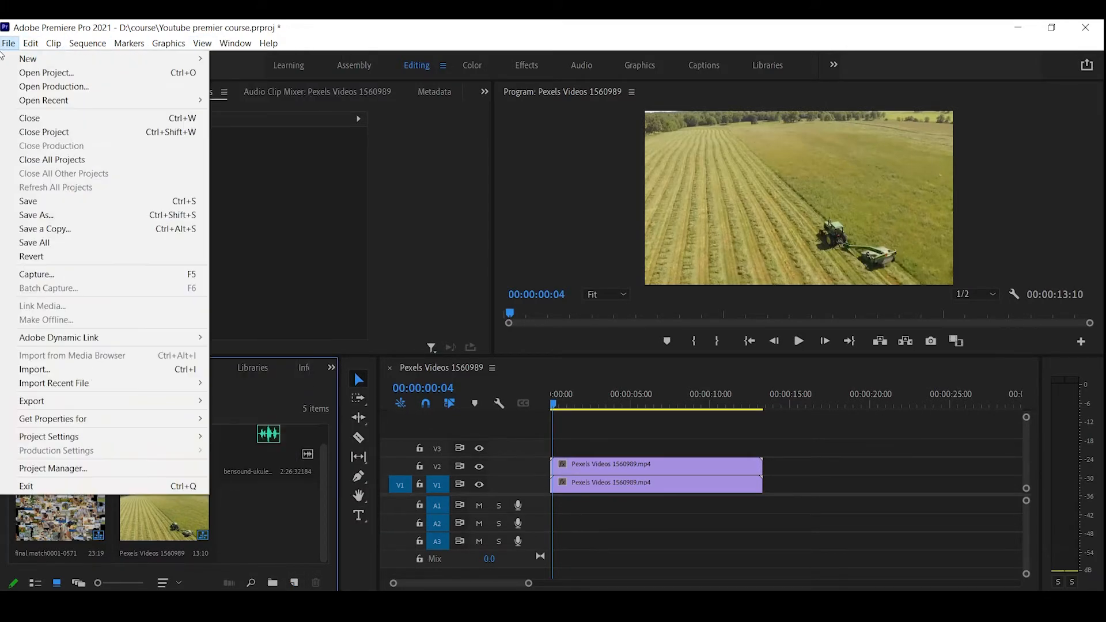
mouse_move(3, 48)
click(8, 42)
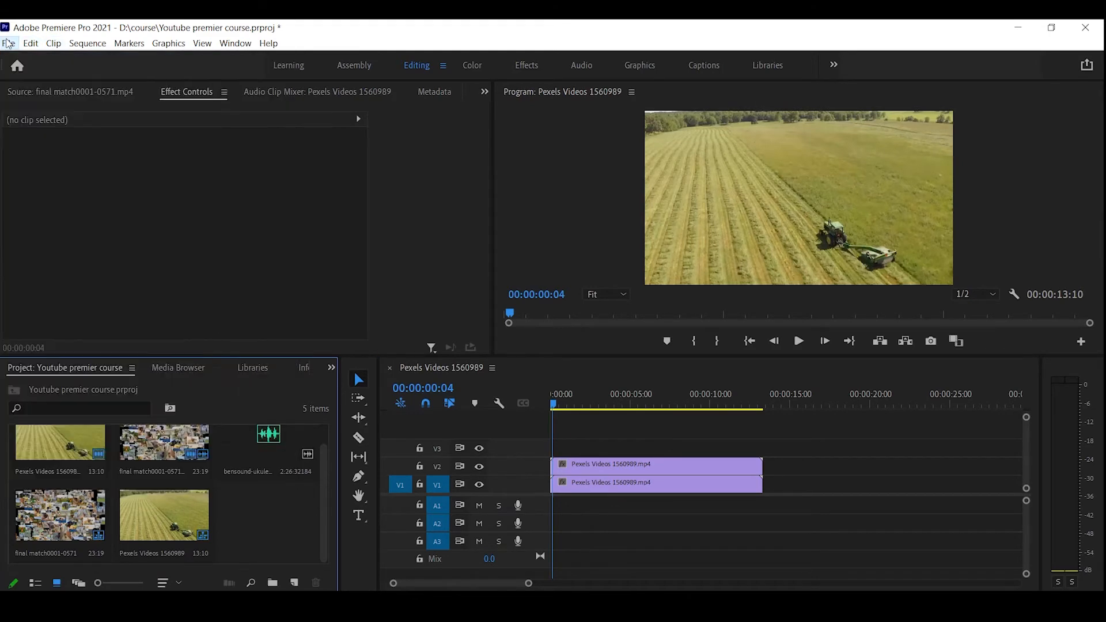
Create a black (000000) color matte with the default 1280 x 720 video settings and name it Vid.
click(8, 43)
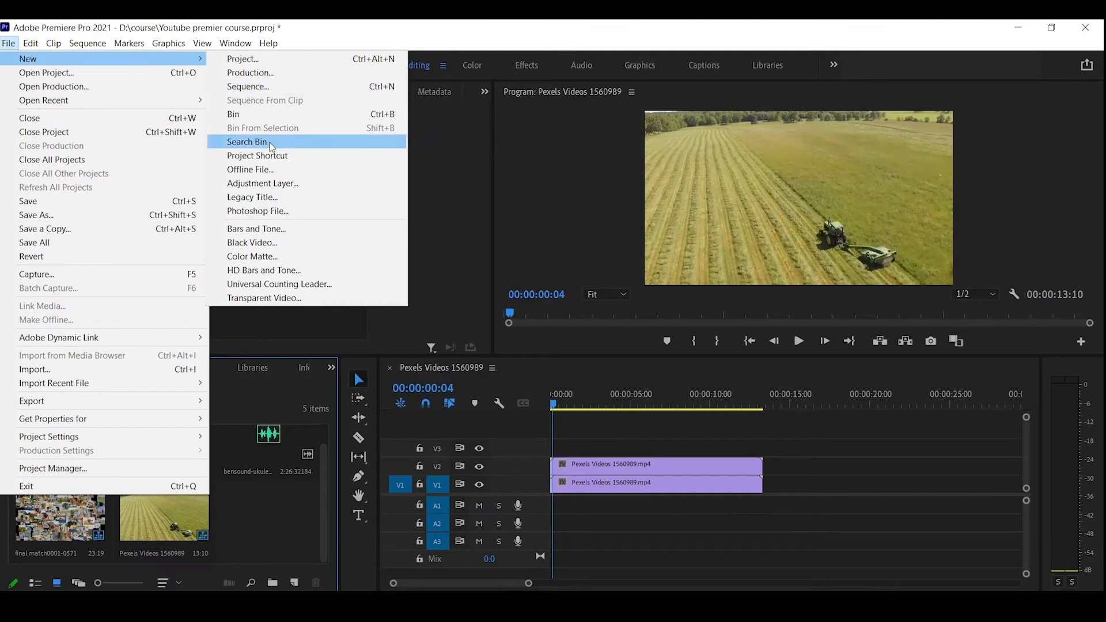
click(282, 250)
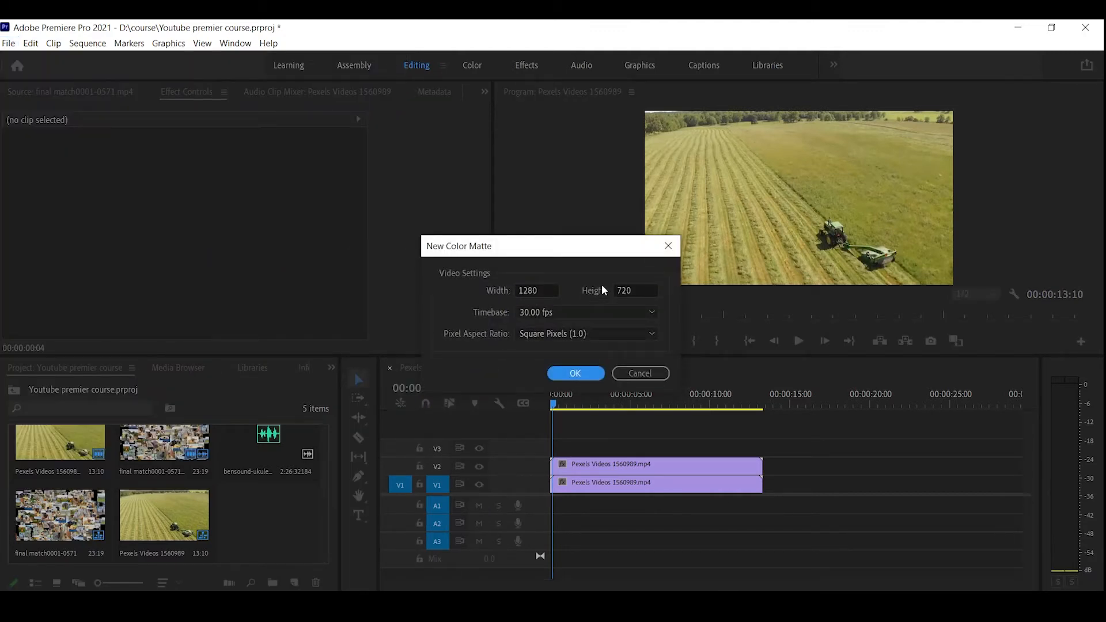
click(575, 373)
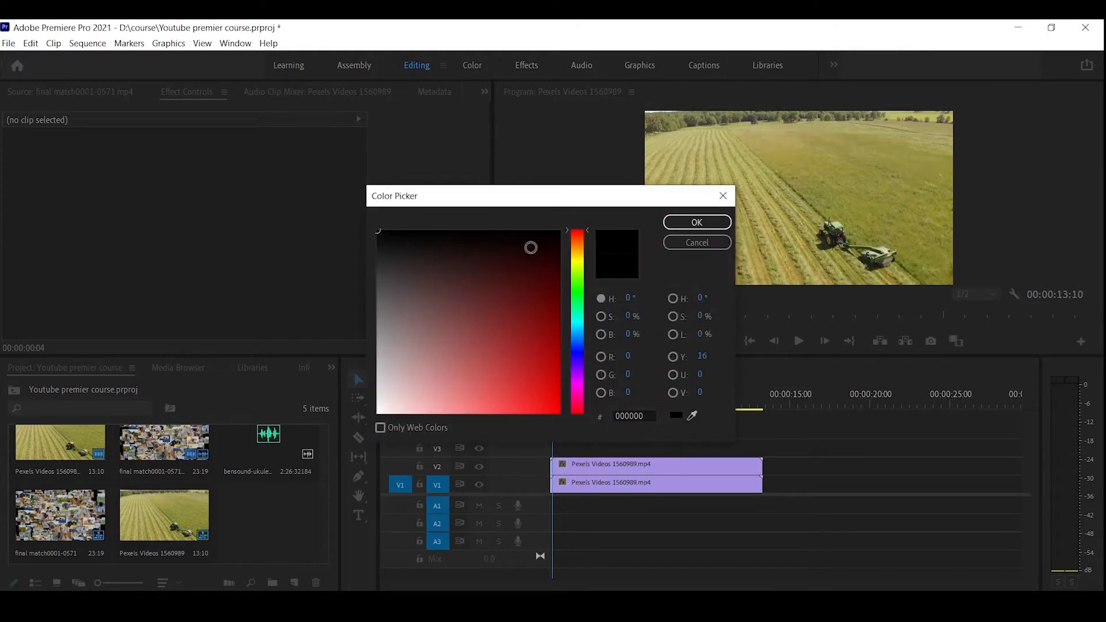
click(697, 223)
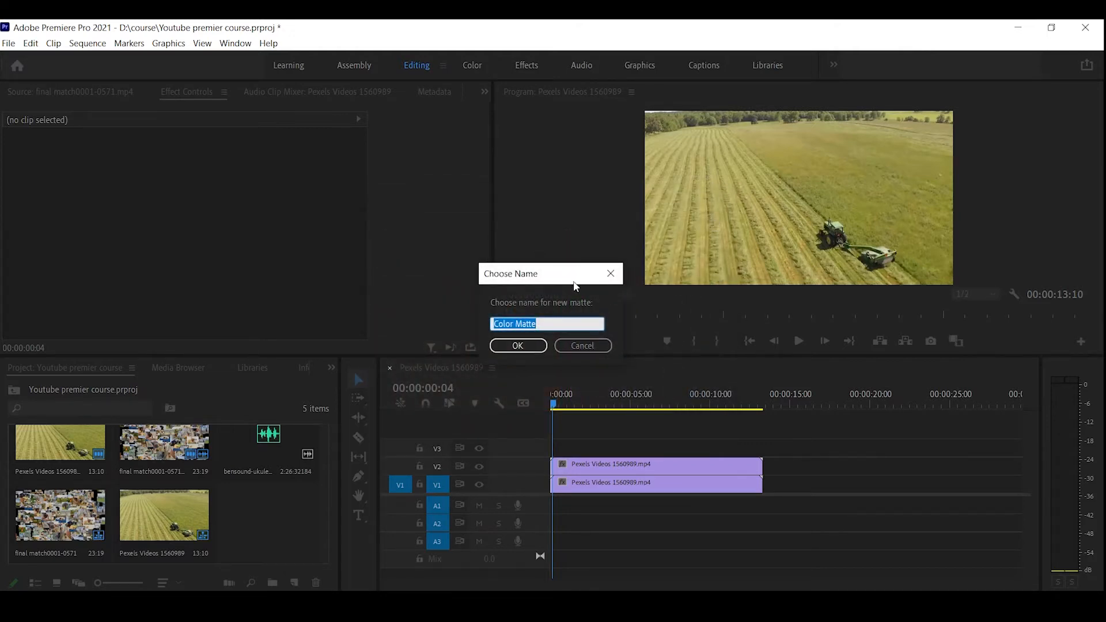
text(Vid)
key(Return)
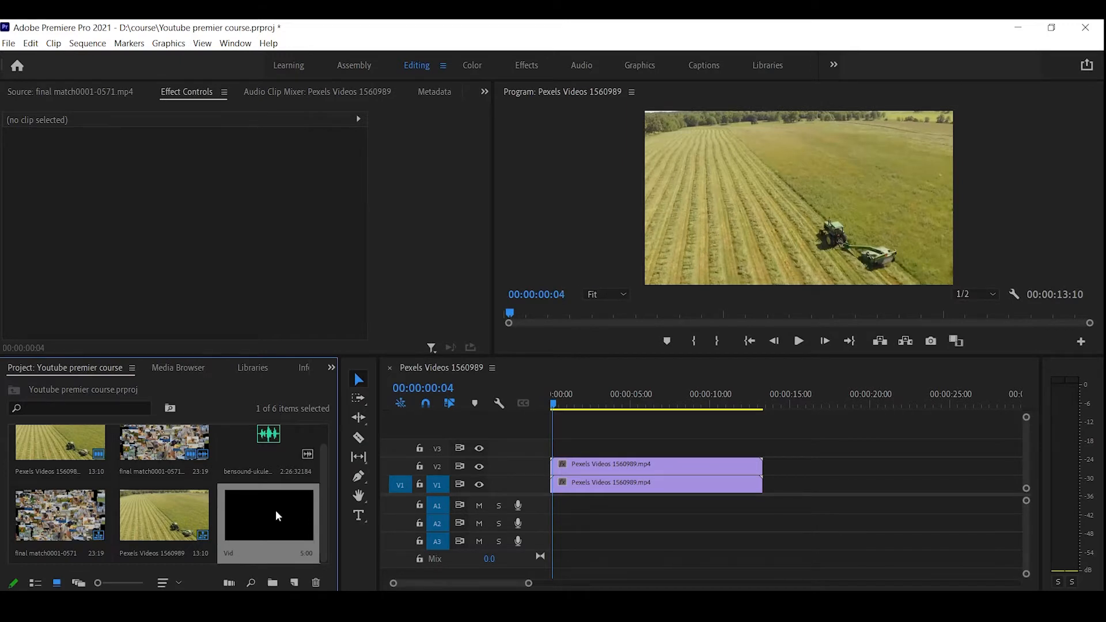
Place the Vid matte at the start of V3, extend it to the end of the clips below, and return the playhead to the start.
drag(272, 513, 763, 447)
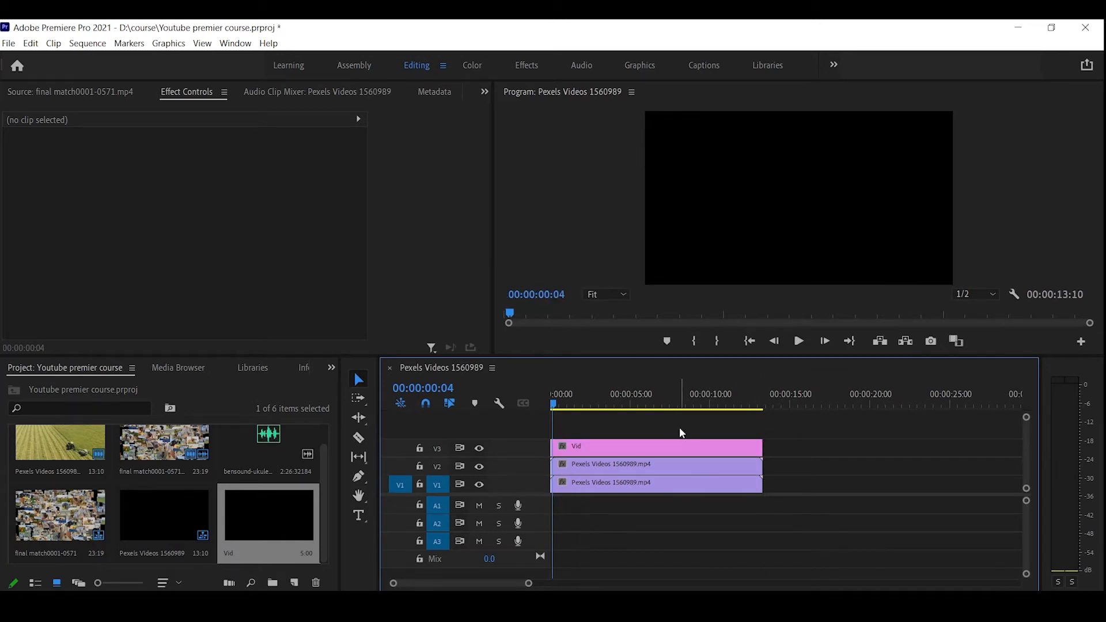
drag(562, 396, 646, 394)
key(Home)
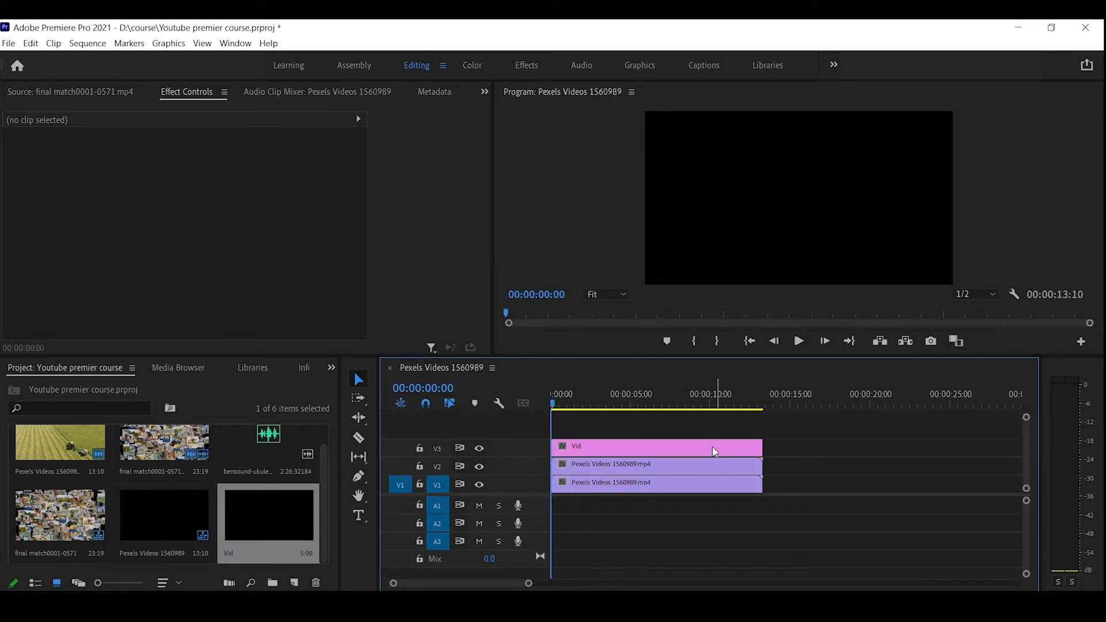
Hide V3, add an elliptical opacity mask to the Vid matte, and stretch it slightly beyond the frame's edges on all sides.
click(649, 449)
click(482, 451)
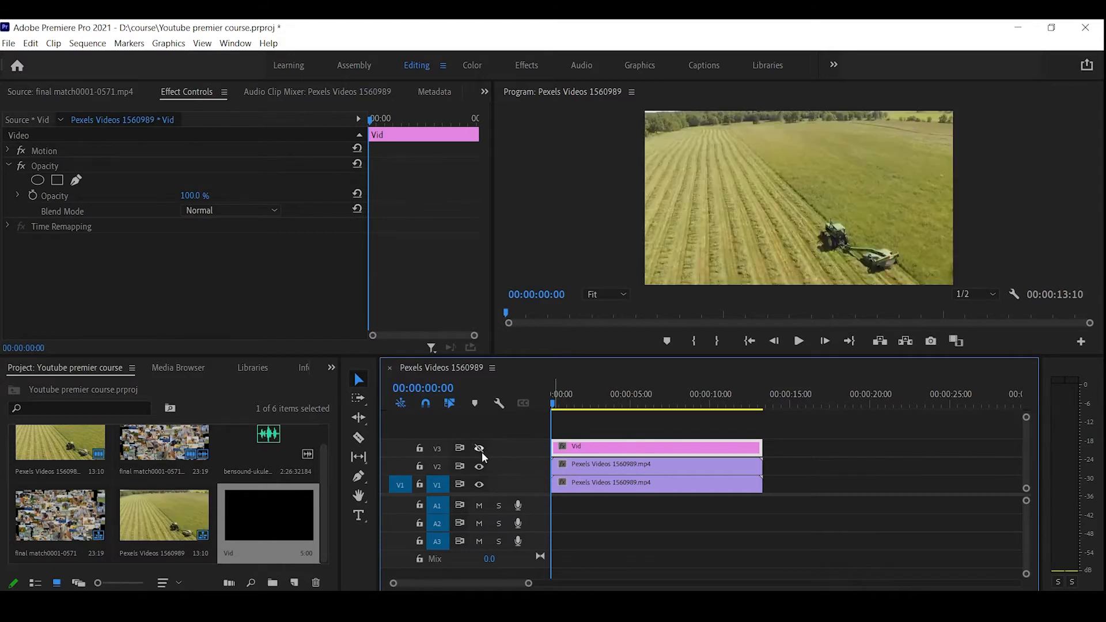
click(37, 179)
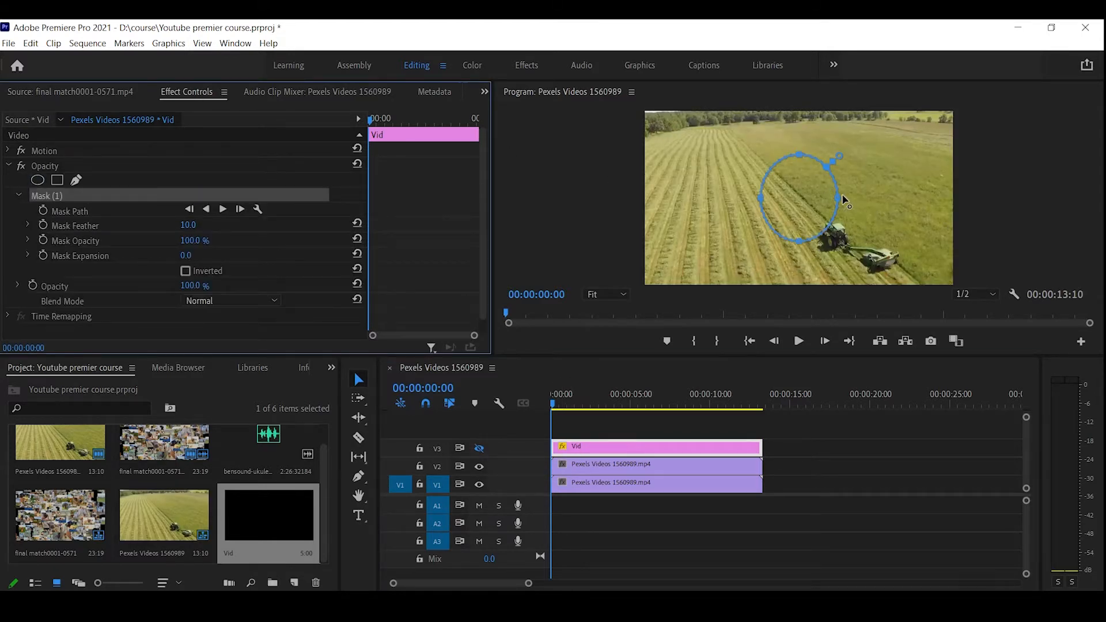
drag(838, 198, 972, 198)
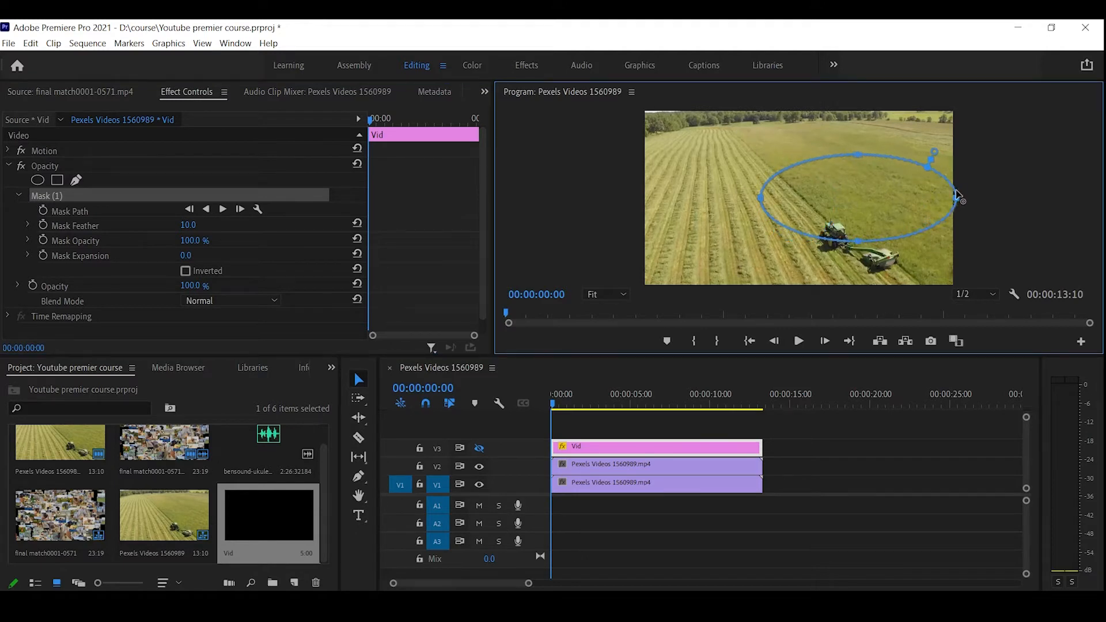
drag(754, 201, 623, 219)
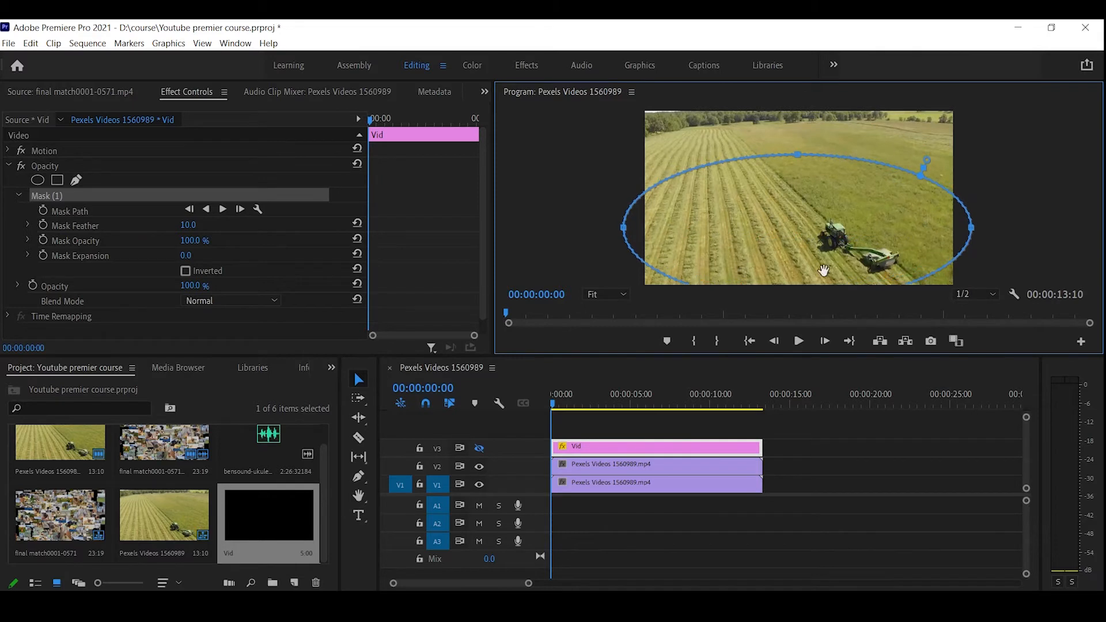
drag(796, 157, 801, 117)
key(ctrl+z)
drag(796, 155, 794, 107)
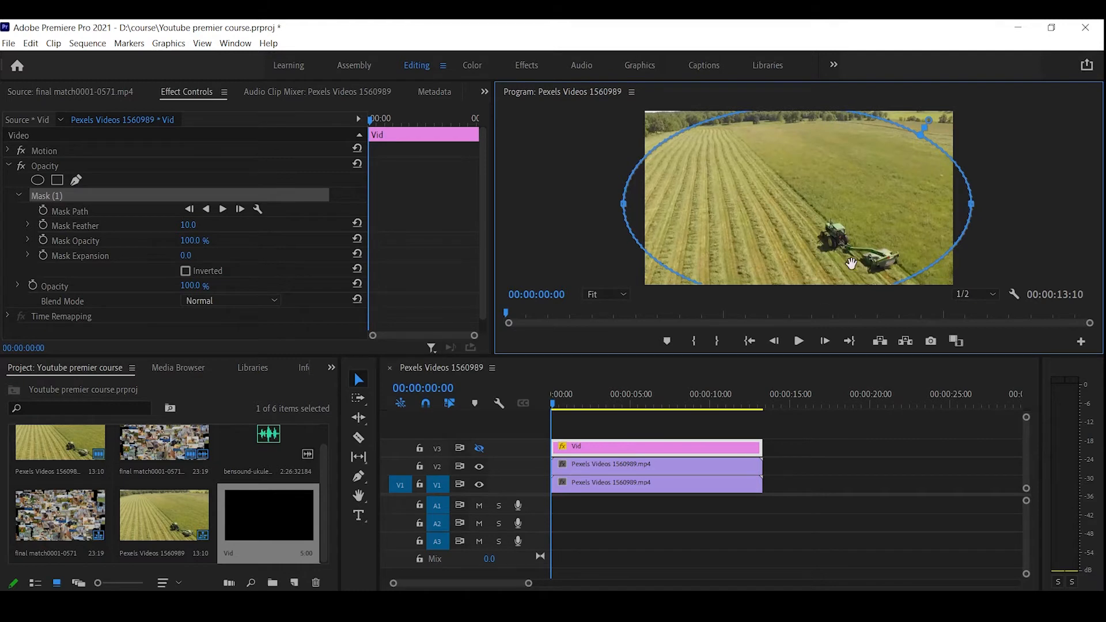
Show V3 again and invert the Vid matte's elliptical mask so only the frame's corners are covered in black.
click(479, 448)
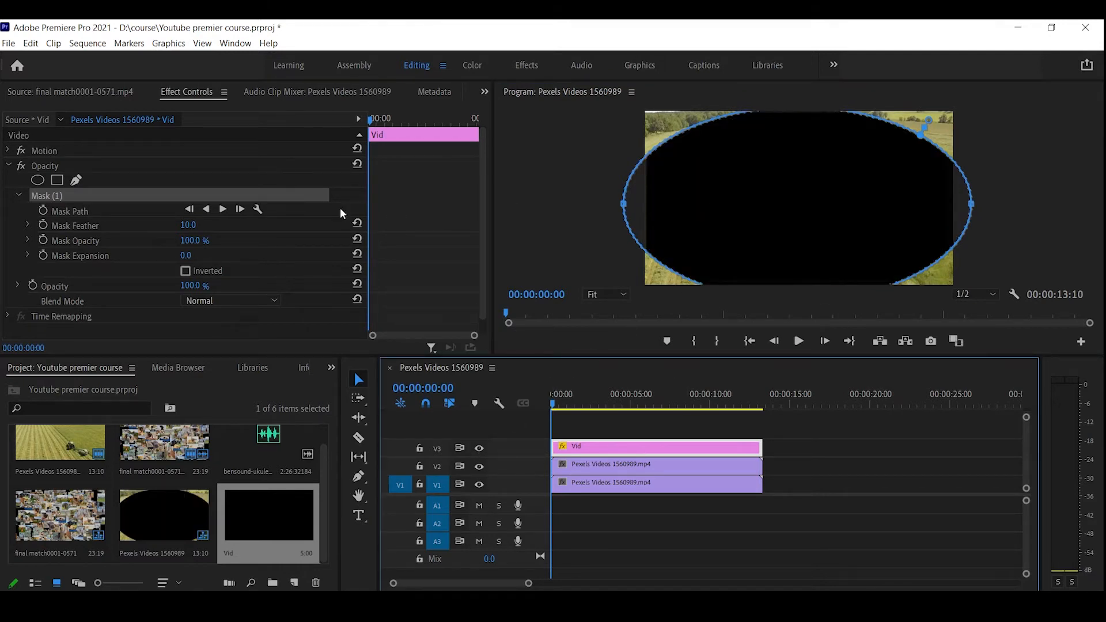
click(186, 271)
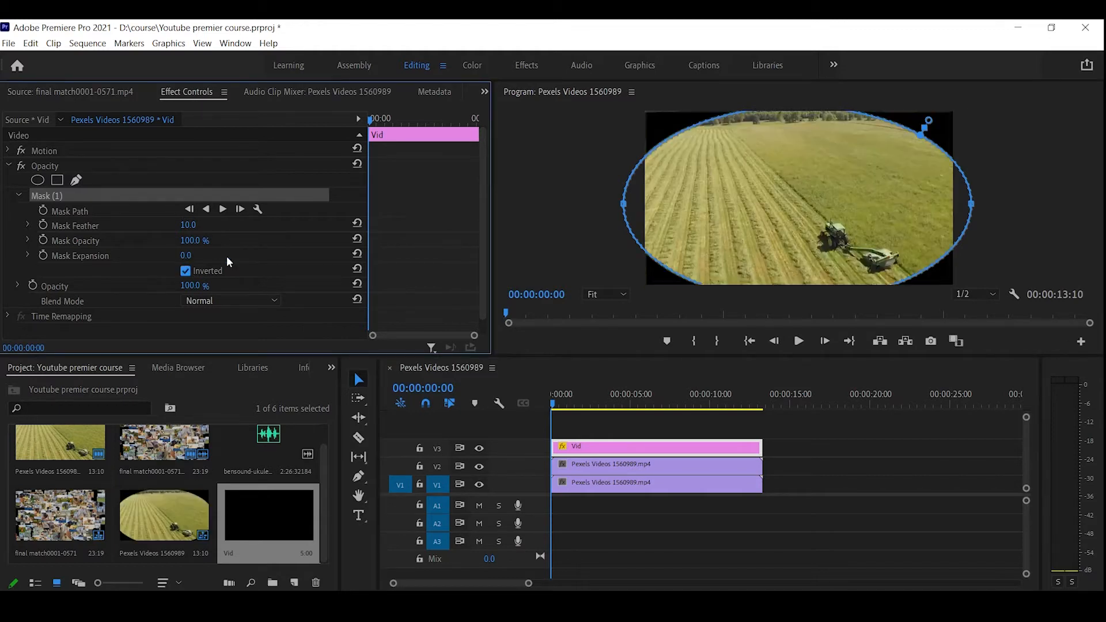
click(1036, 130)
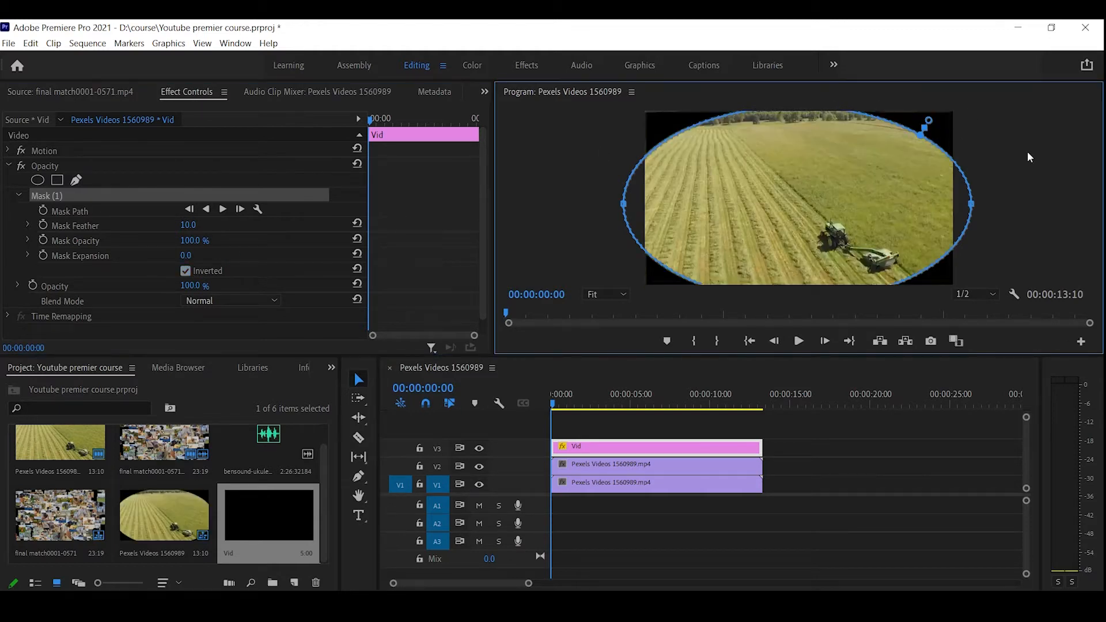
click(43, 166)
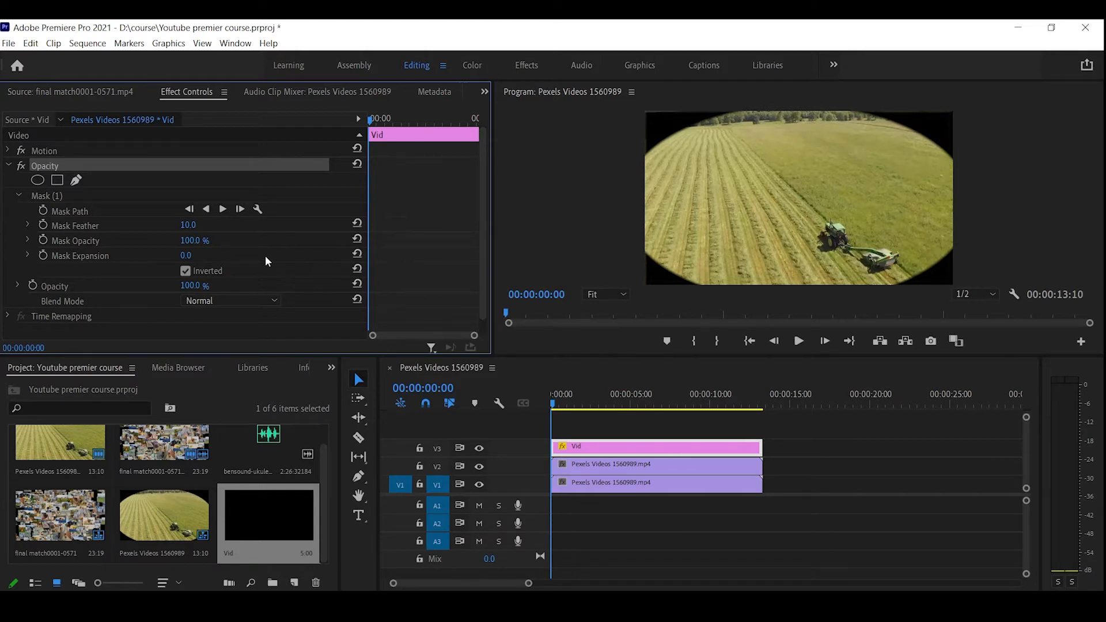
Set the Vid matte's mask feather to 300 and hide V3 to compare the footage without the vignette.
click(189, 225)
text(300)
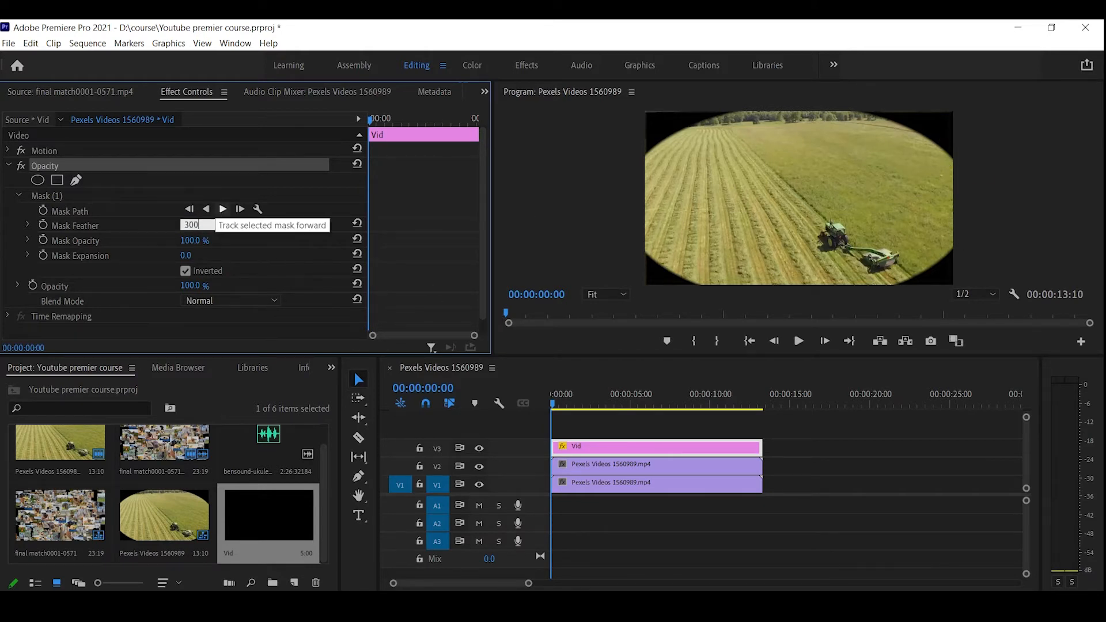
key(Return)
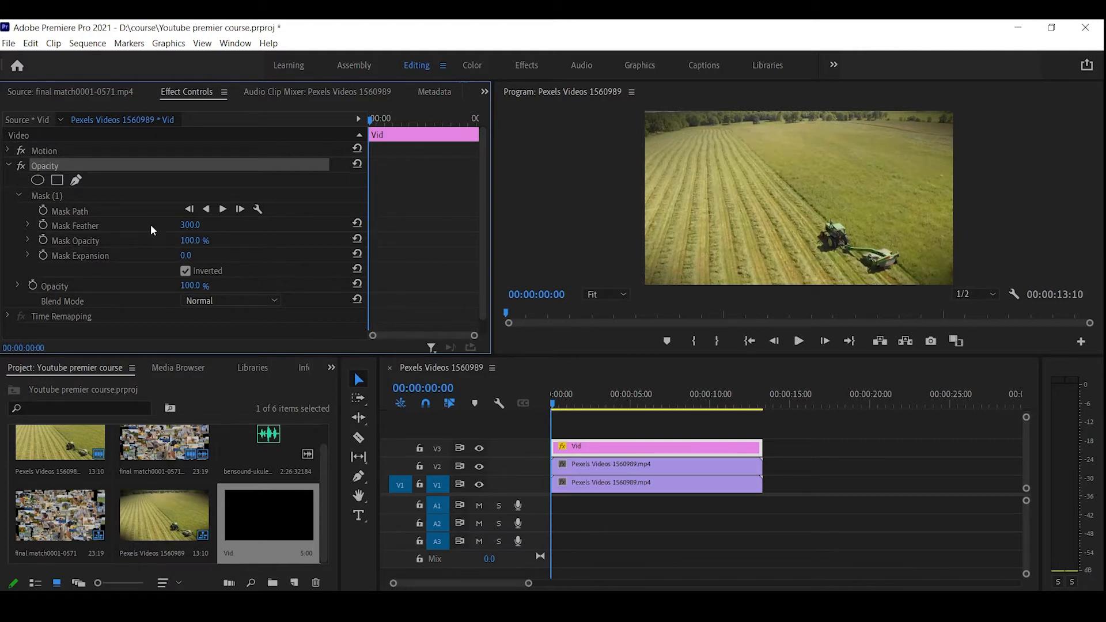
click(479, 449)
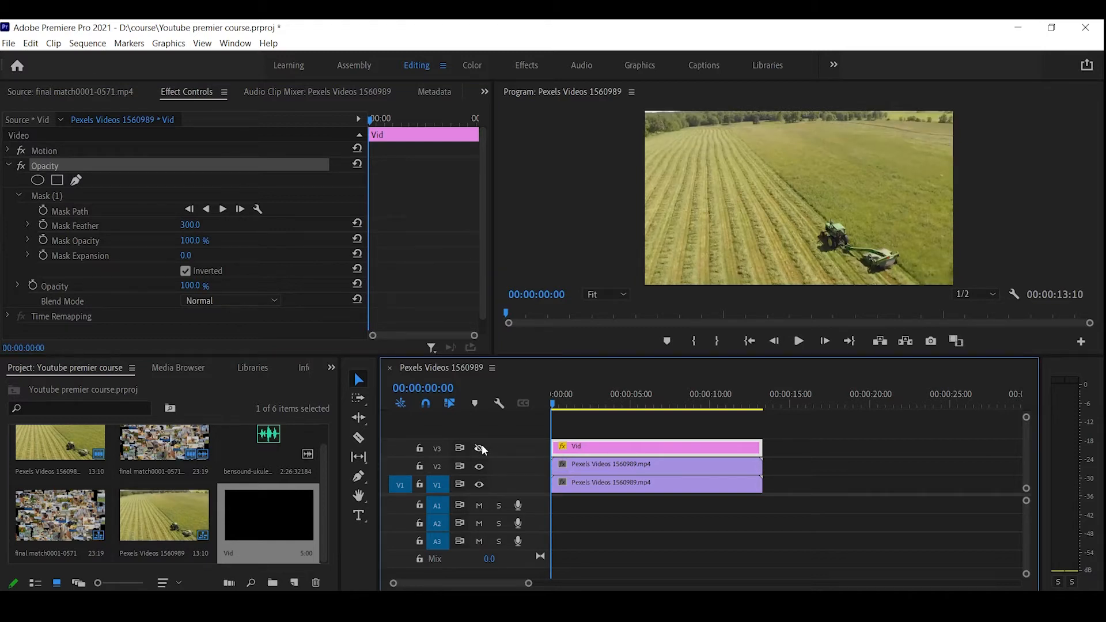
Toggle V3's visibility to compare the footage with and without the vignette, and delete the Vid matte from V3.
click(480, 447)
click(480, 448)
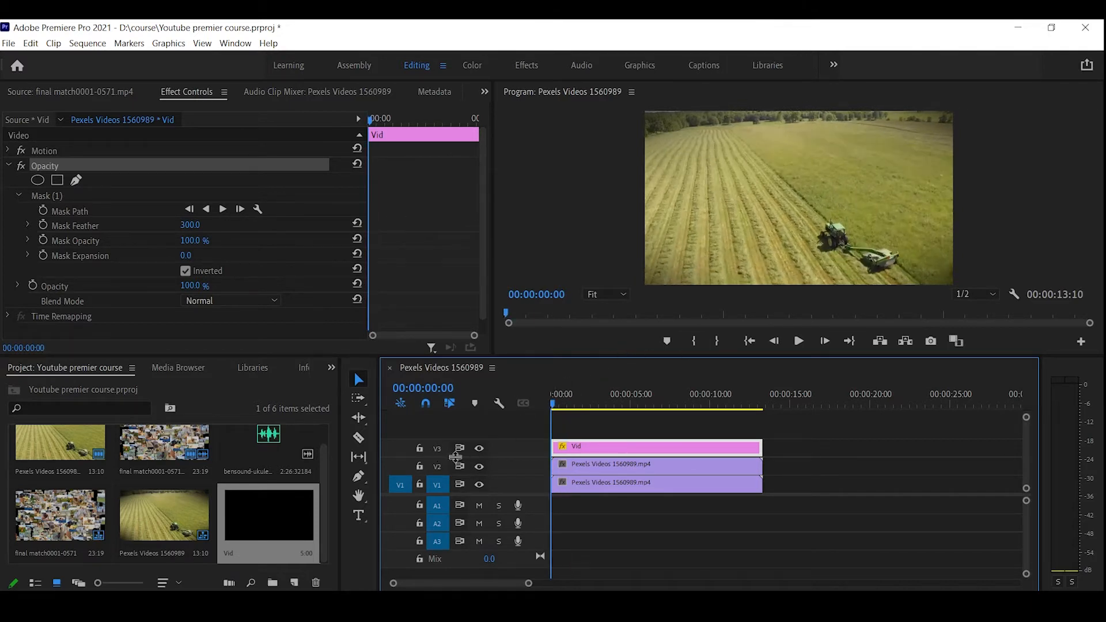
click(479, 448)
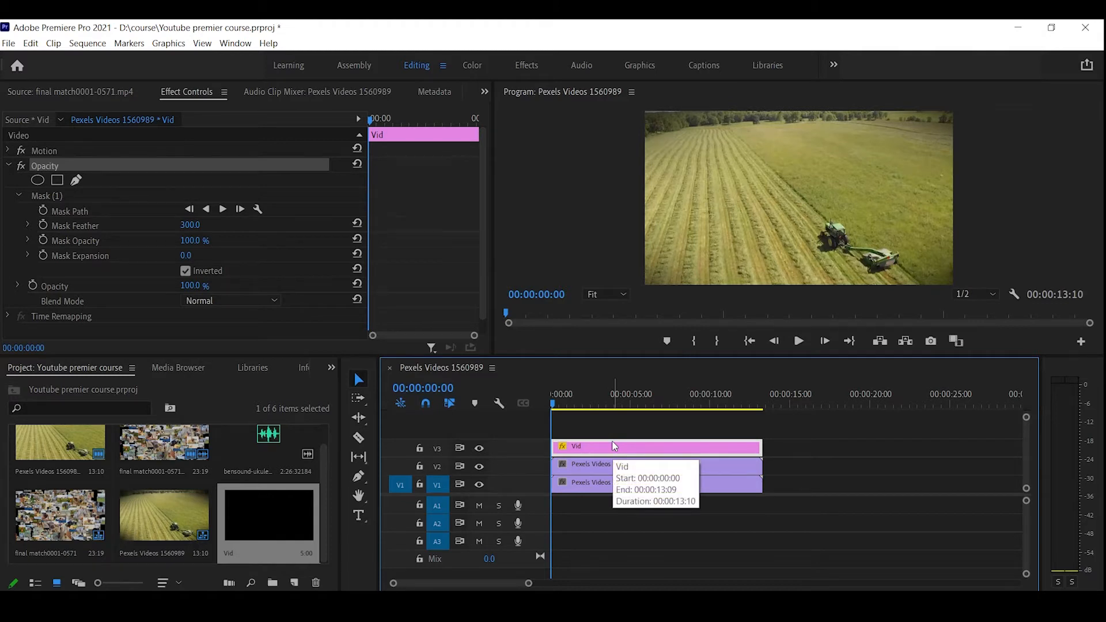
key(Delete)
Add a rectangular opacity mask to the V2 clip and move it to the left half of the video frame.
click(626, 468)
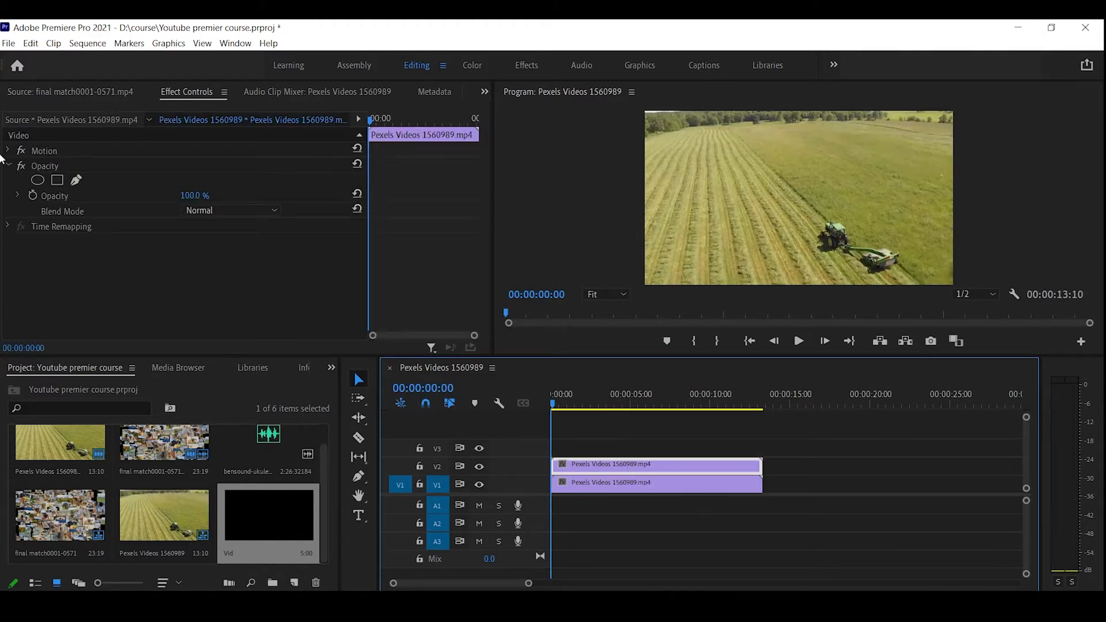
click(56, 180)
drag(796, 190, 707, 205)
click(605, 464)
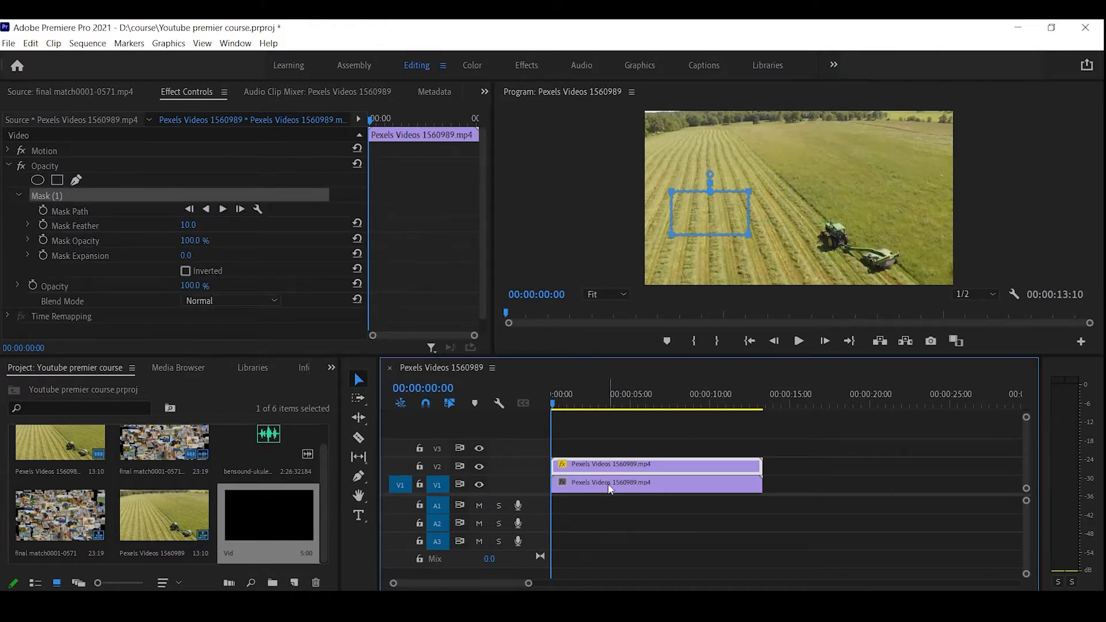
Add a rectangular opacity mask to the V1 clip, compare with its Opacity effect off and on, and move the mask over the tractor.
click(629, 484)
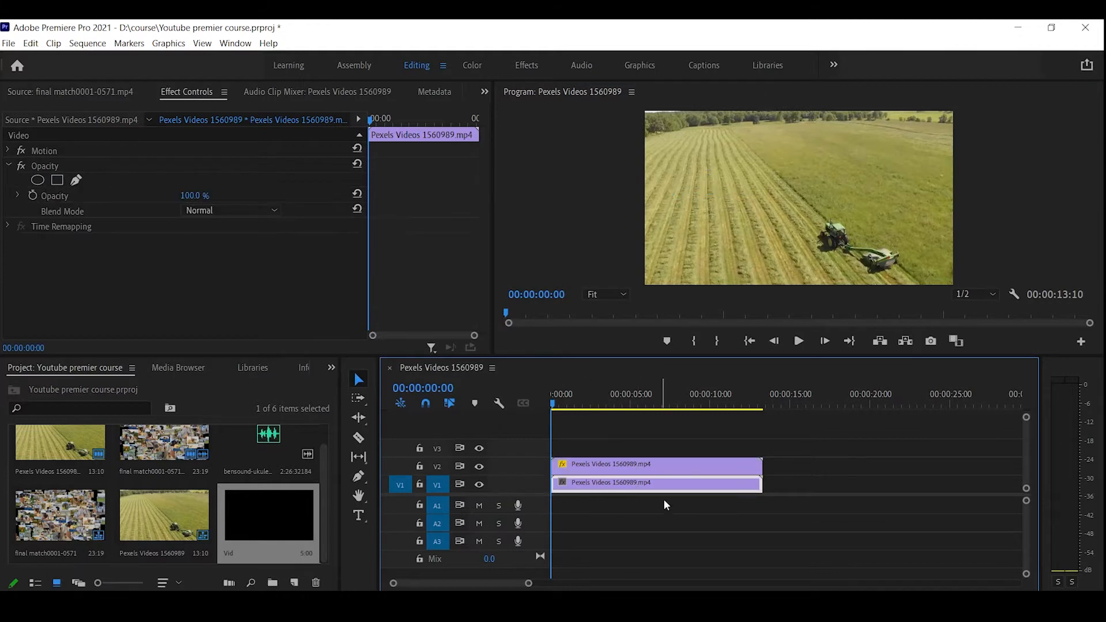
click(638, 470)
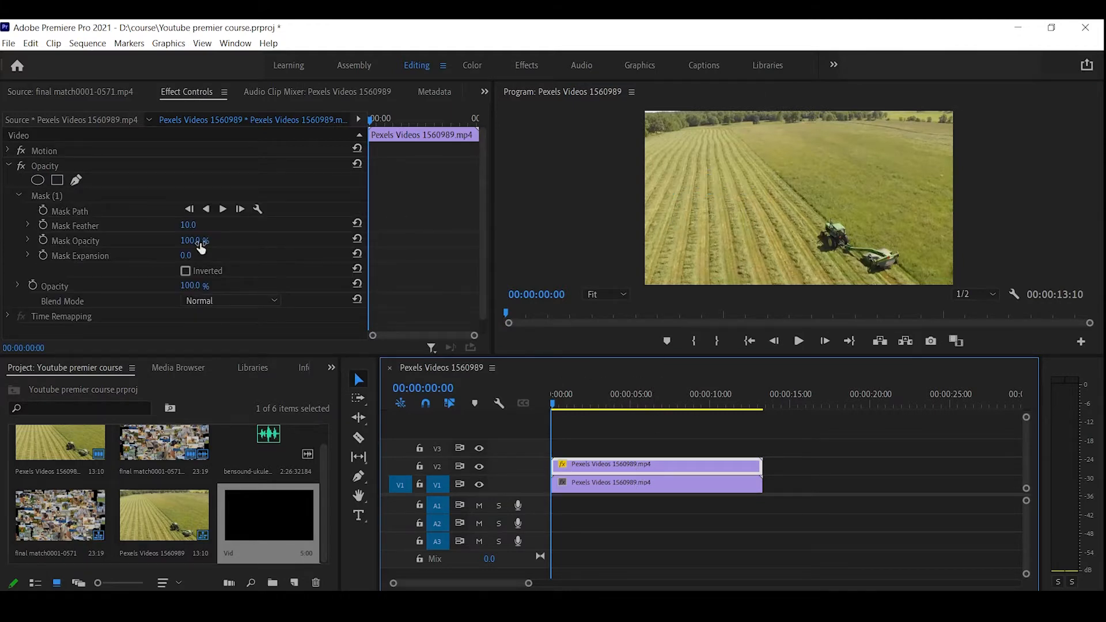
click(596, 485)
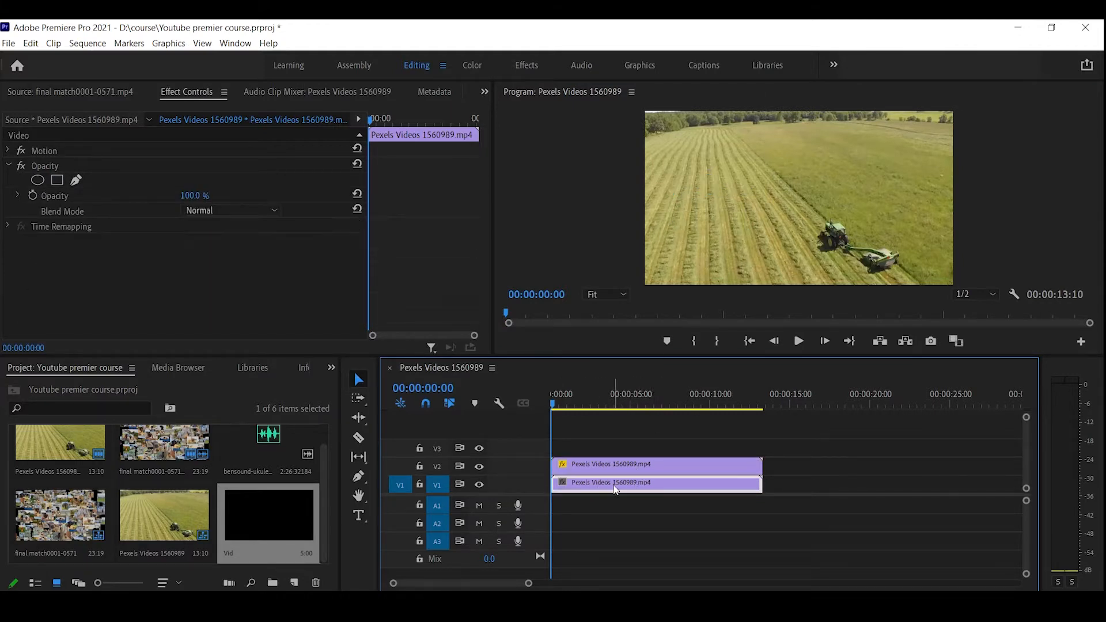
click(55, 179)
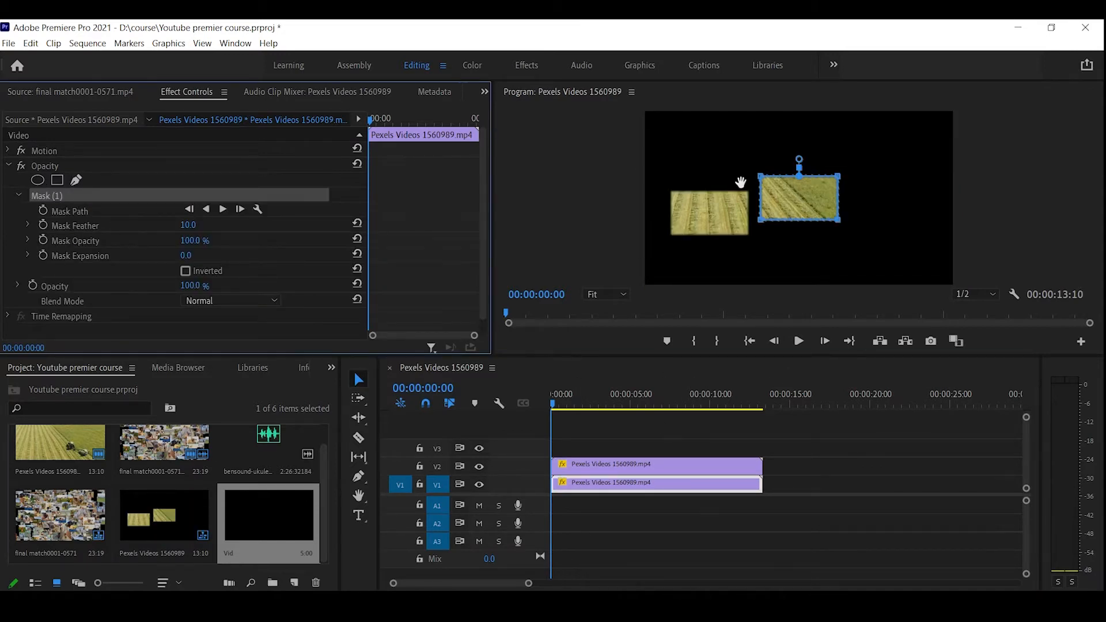
click(23, 167)
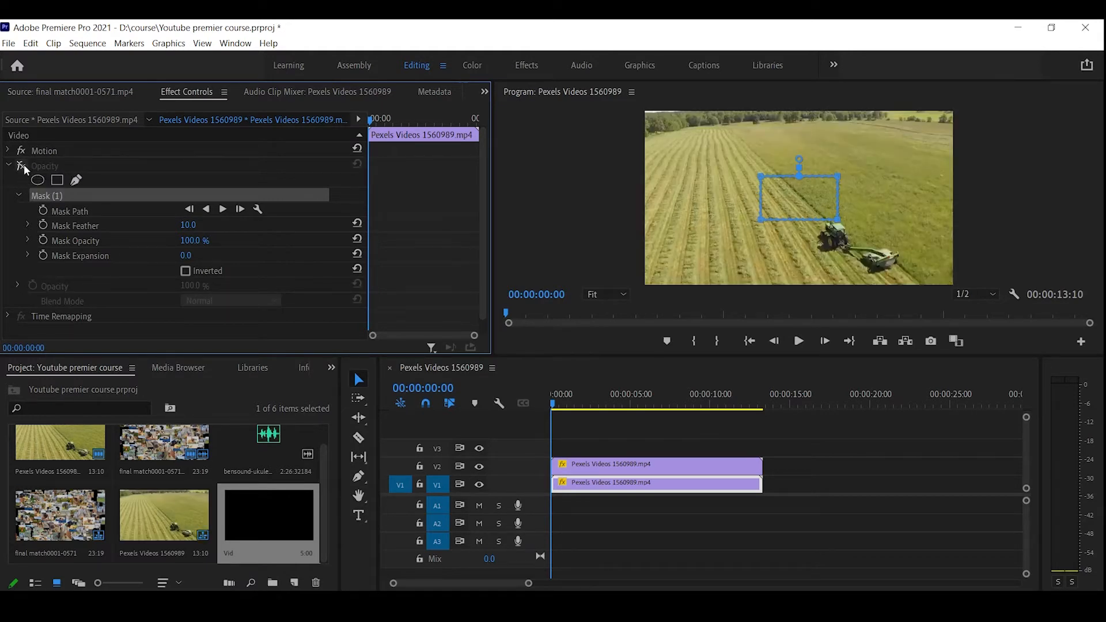
click(23, 165)
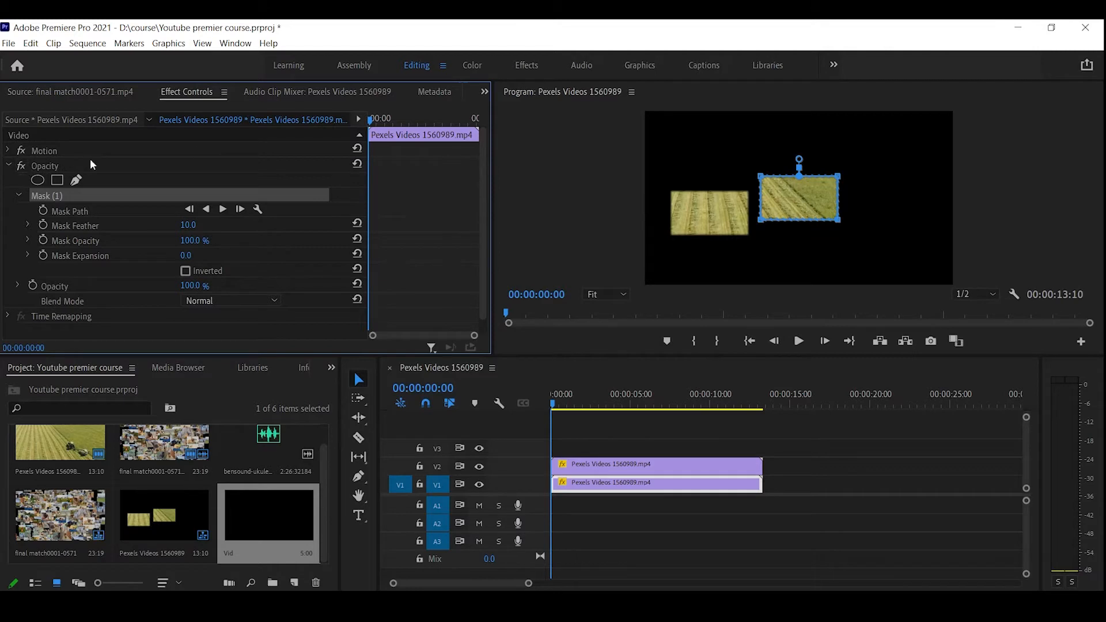
drag(793, 189, 835, 225)
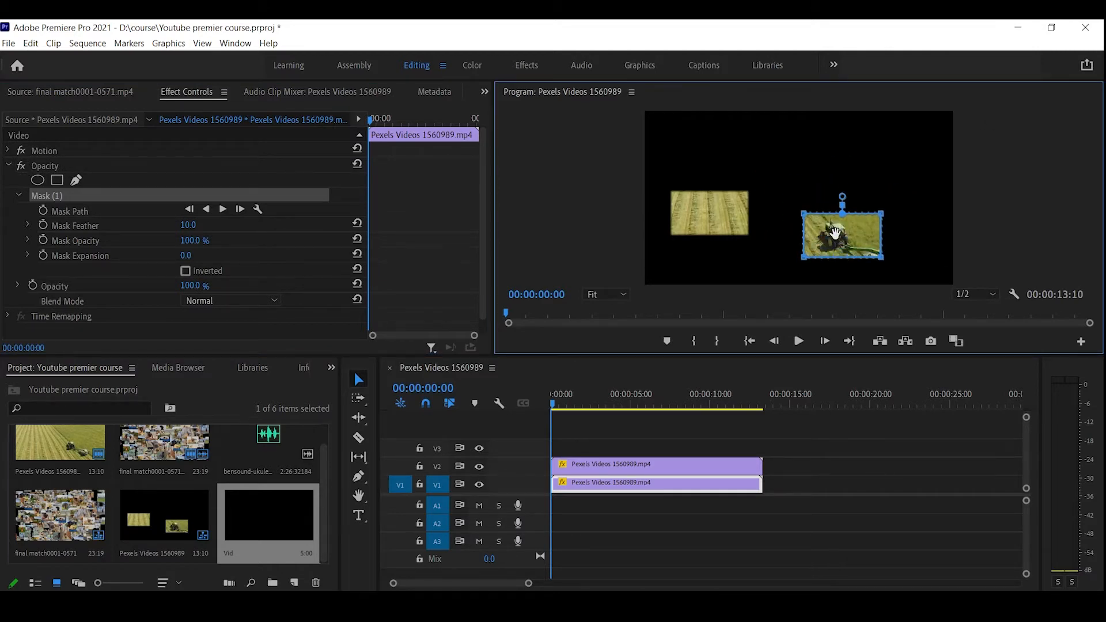
Draw a second, freeform opacity mask with the Pen on the V1 clip and close its path at the first point.
click(76, 180)
click(716, 169)
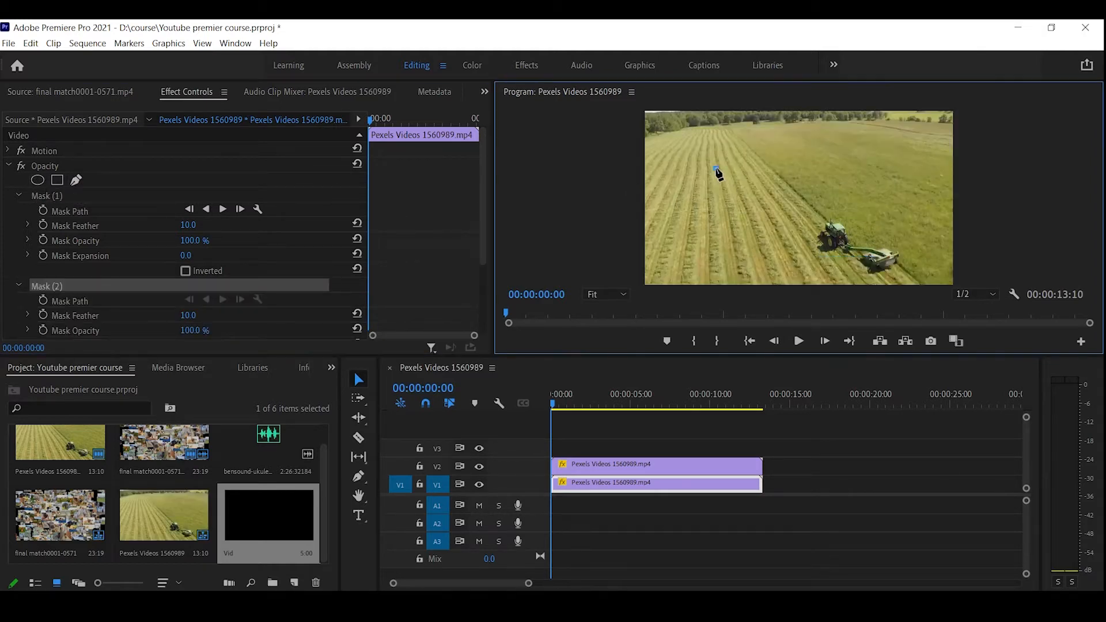
drag(687, 236, 716, 236)
drag(874, 196, 902, 182)
click(790, 143)
click(774, 181)
mouse_move(790, 200)
mouse_down()
mouse_move(795, 212)
mouse_move(766, 229)
mouse_up()
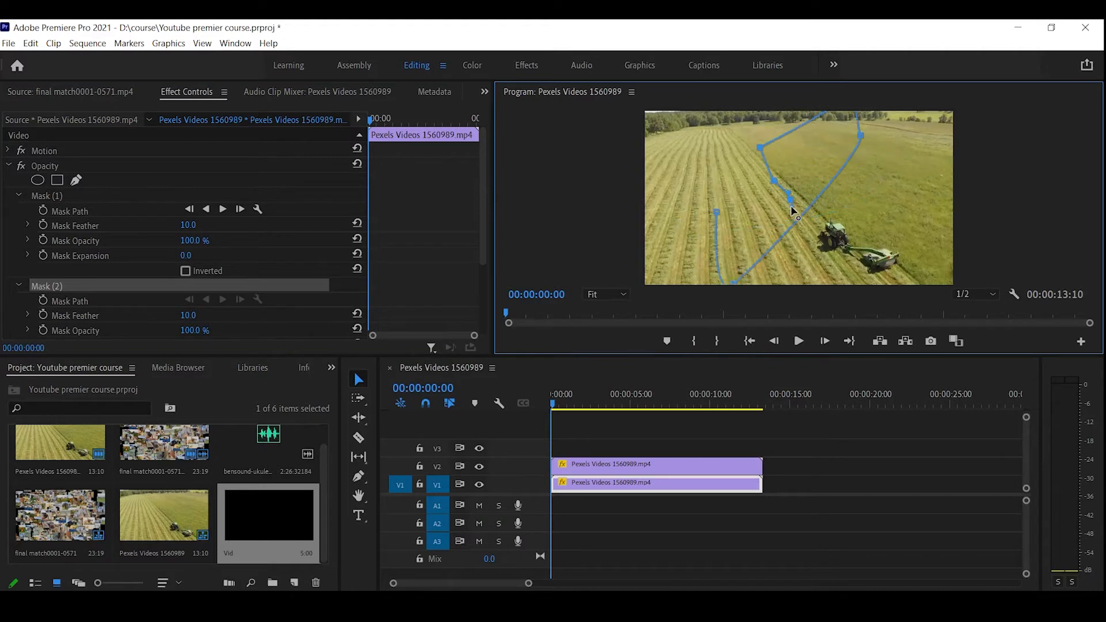
drag(691, 195, 725, 187)
click(716, 215)
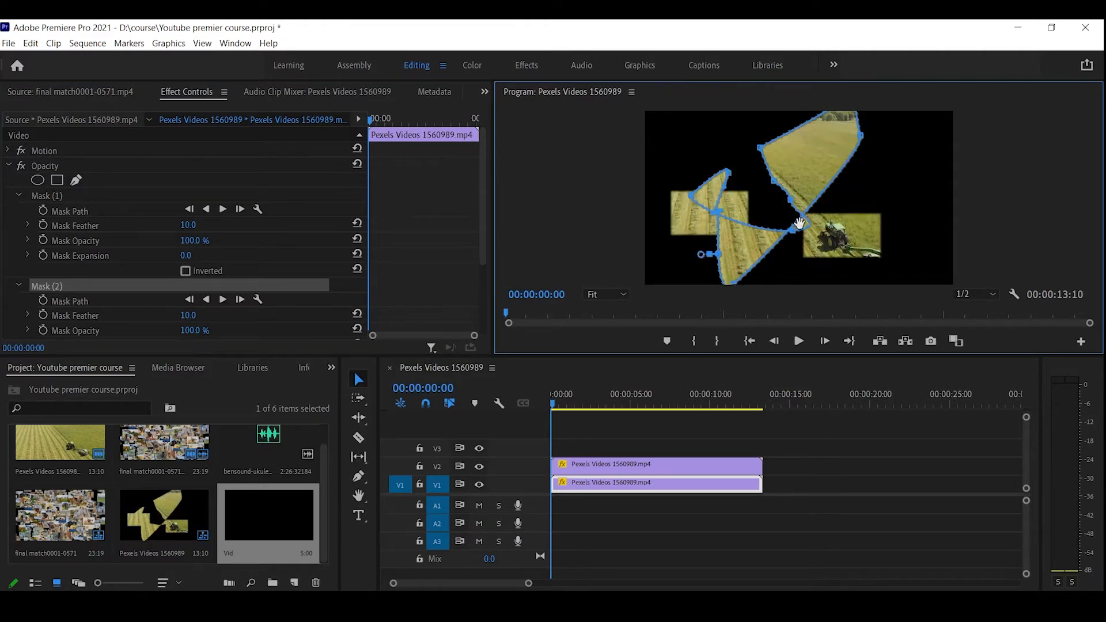
Delete both opacity masks from the V1 clip, and remove the clips on V1 and V2 to empty the timeline.
click(91, 285)
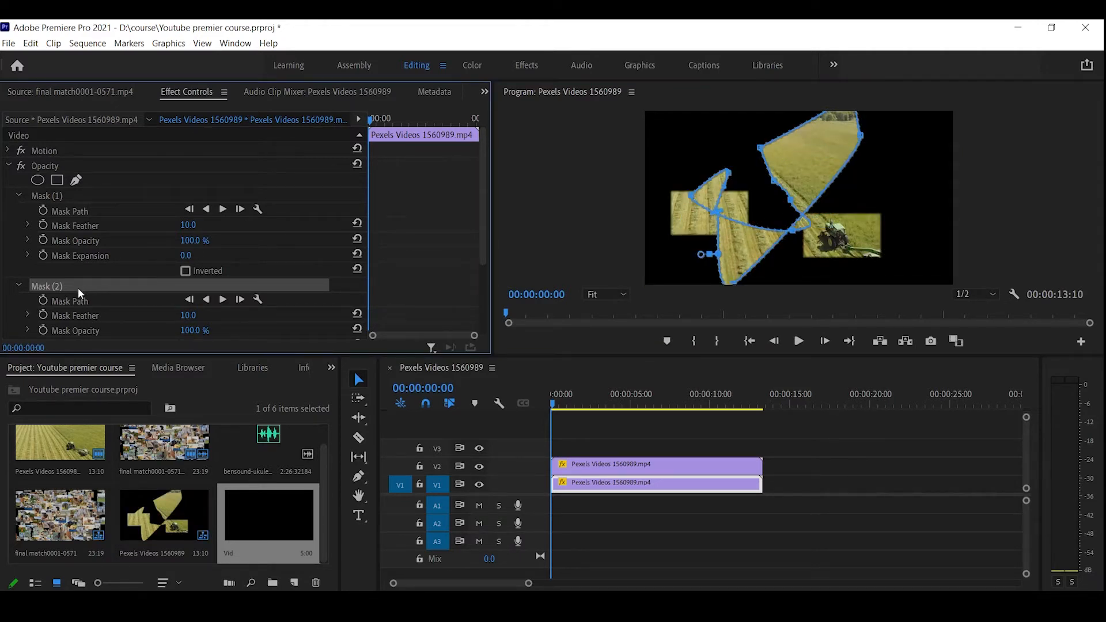
key(Delete)
click(75, 193)
key(Delete)
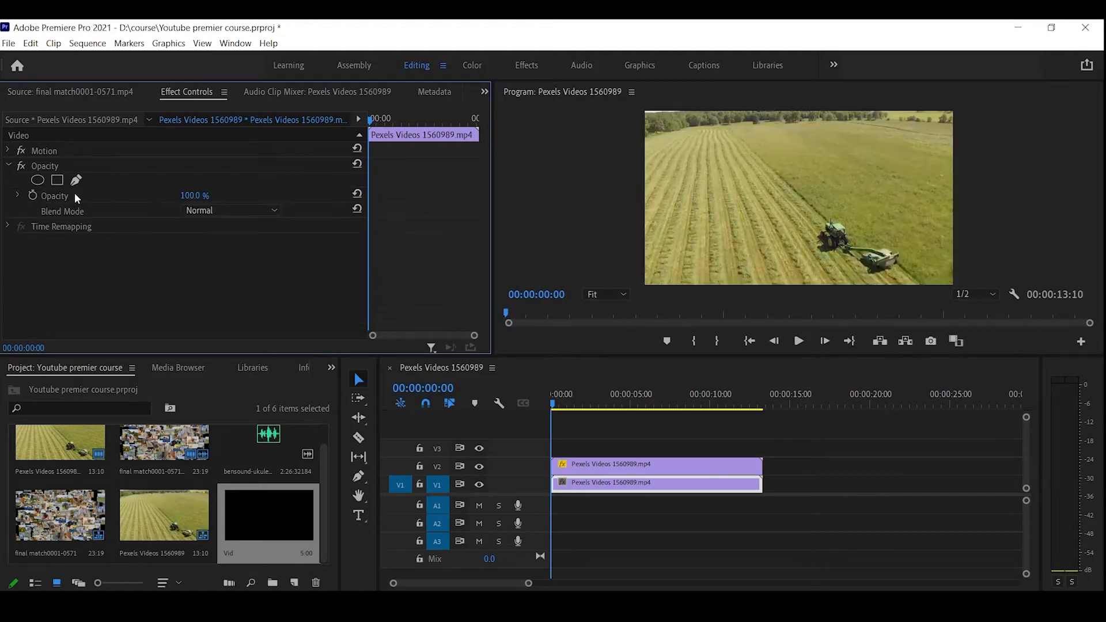
drag(707, 419, 789, 490)
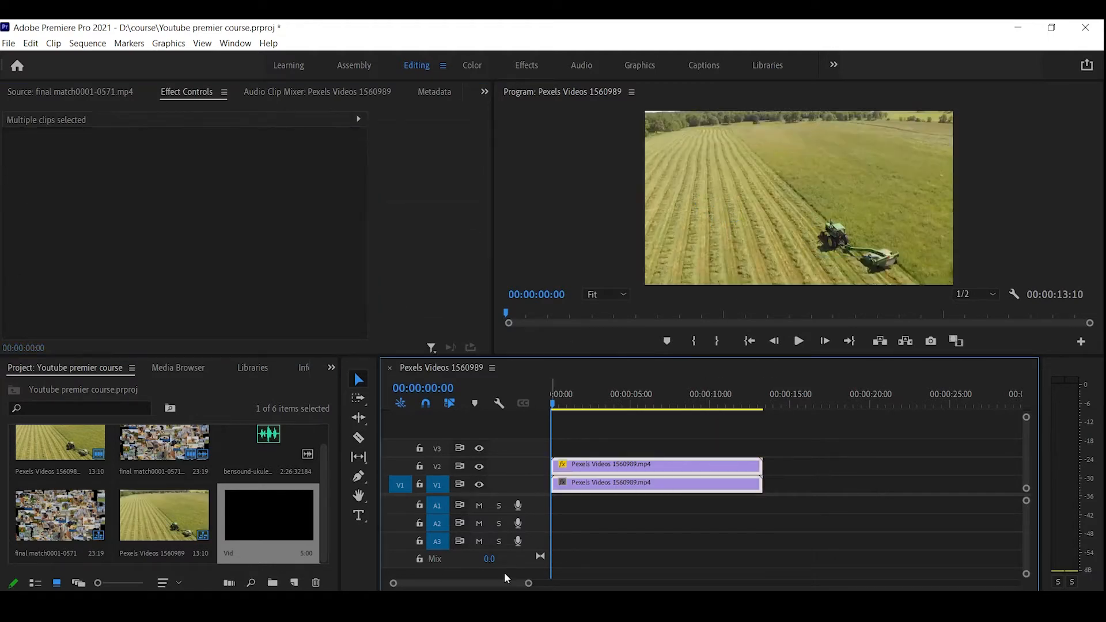
key(Delete)
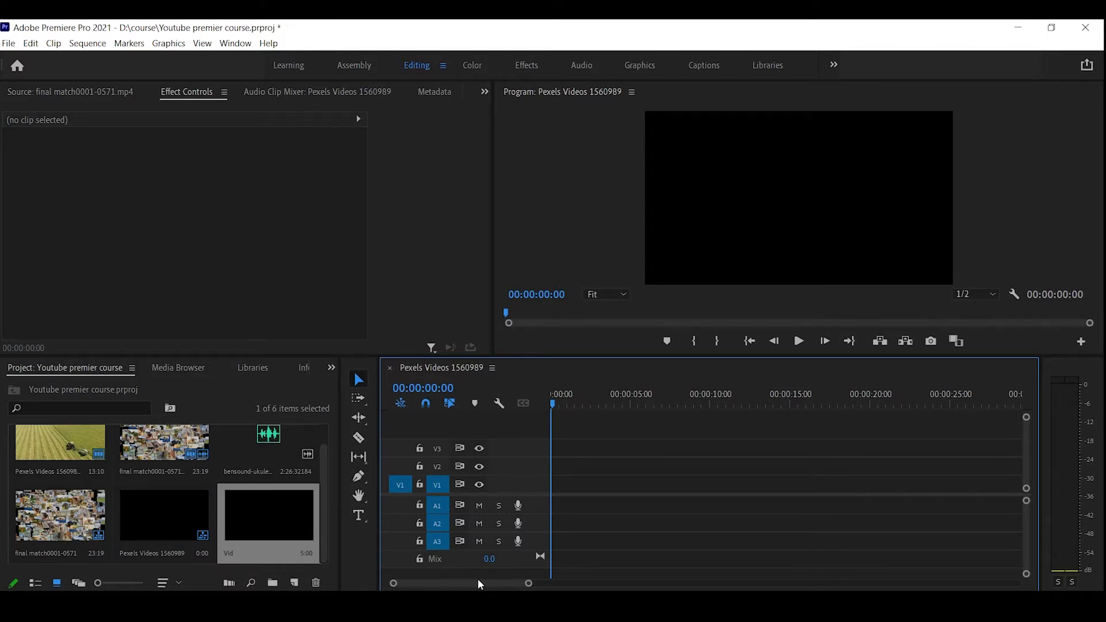
Activate the Track Select Forward tool, and try selecting all of the project's media items at once.
click(53, 447)
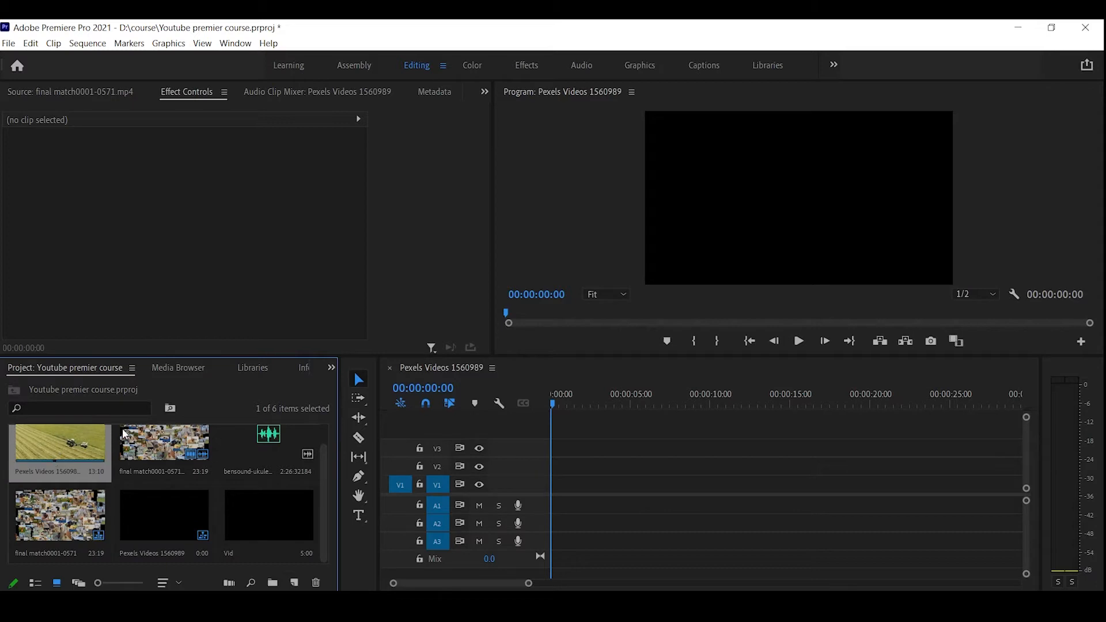
key(a)
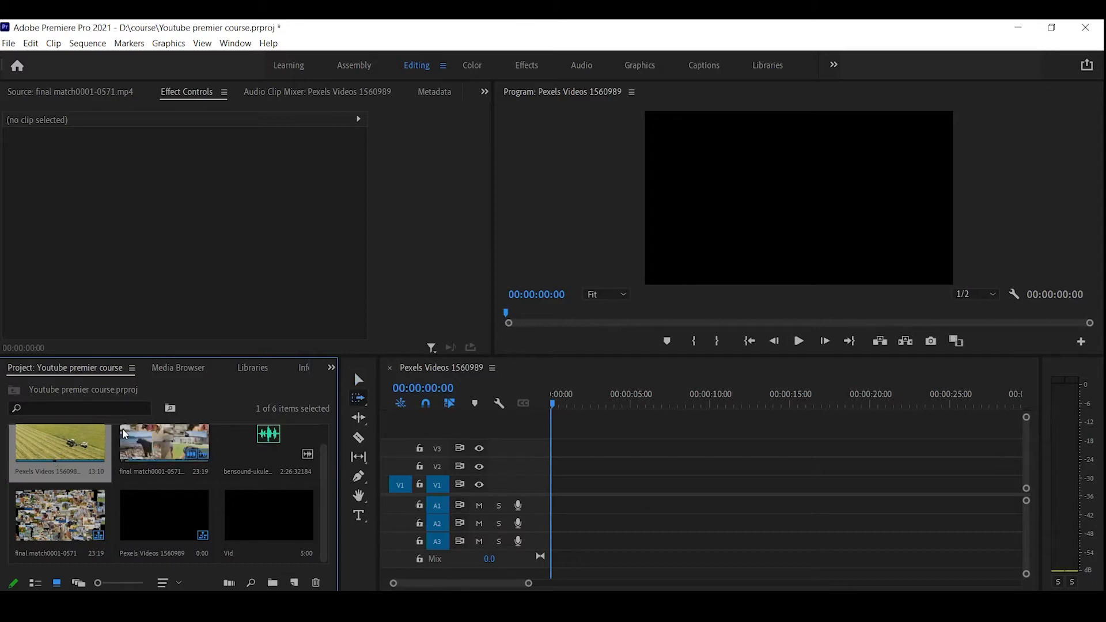
click(154, 503)
key(ctrl+a)
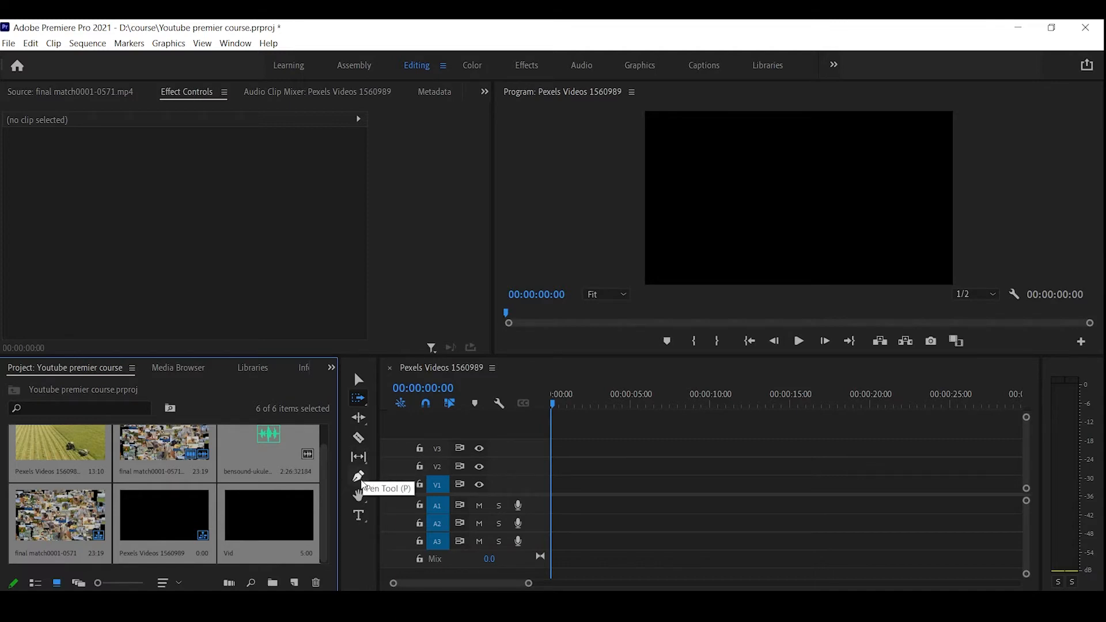
Try drawing a freeform shape in the empty frame with the Pen tool, and undo it completely.
click(361, 481)
click(731, 167)
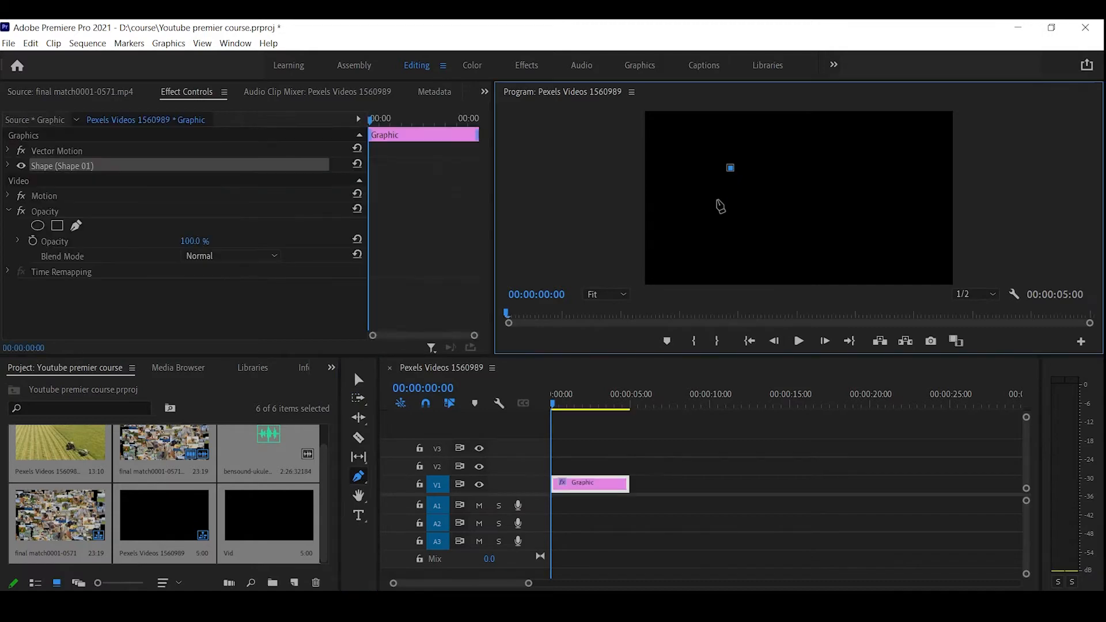
click(724, 215)
click(810, 199)
key(ctrl+z)
key(ctrl+z)
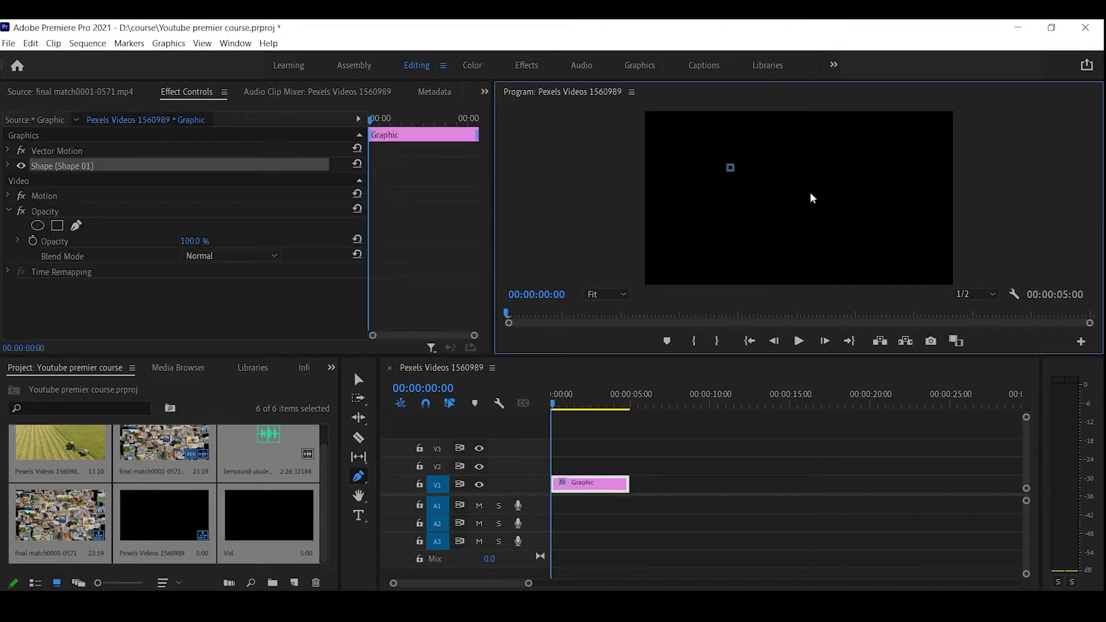
key(ctrl+z)
Switch to the Type tool, and place the Pexels Videos footage clip at the start of V1.
click(358, 495)
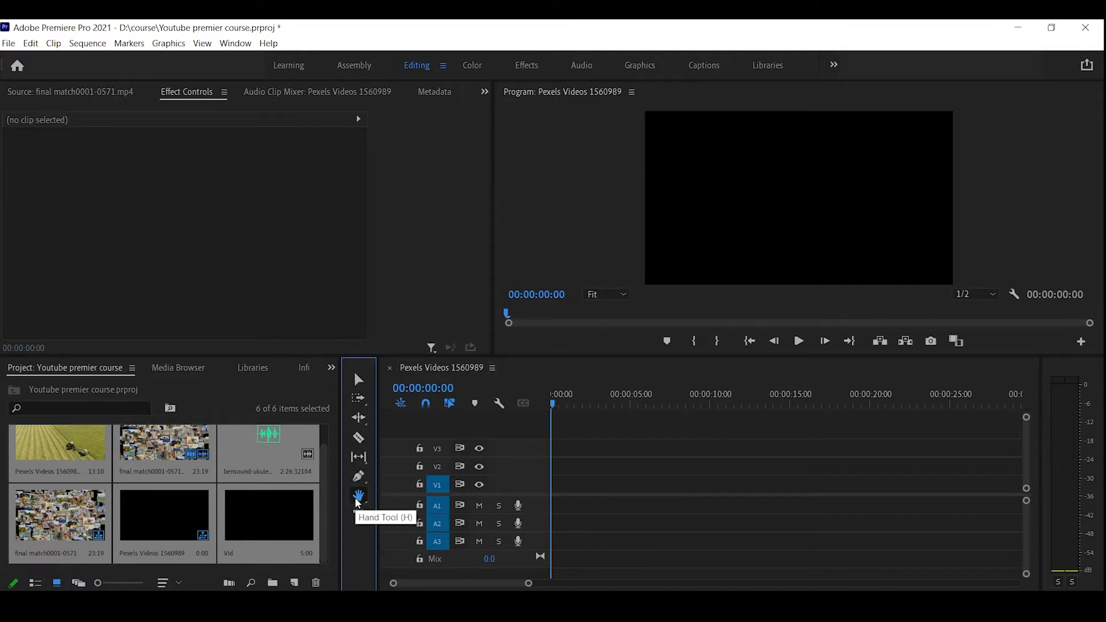
click(768, 183)
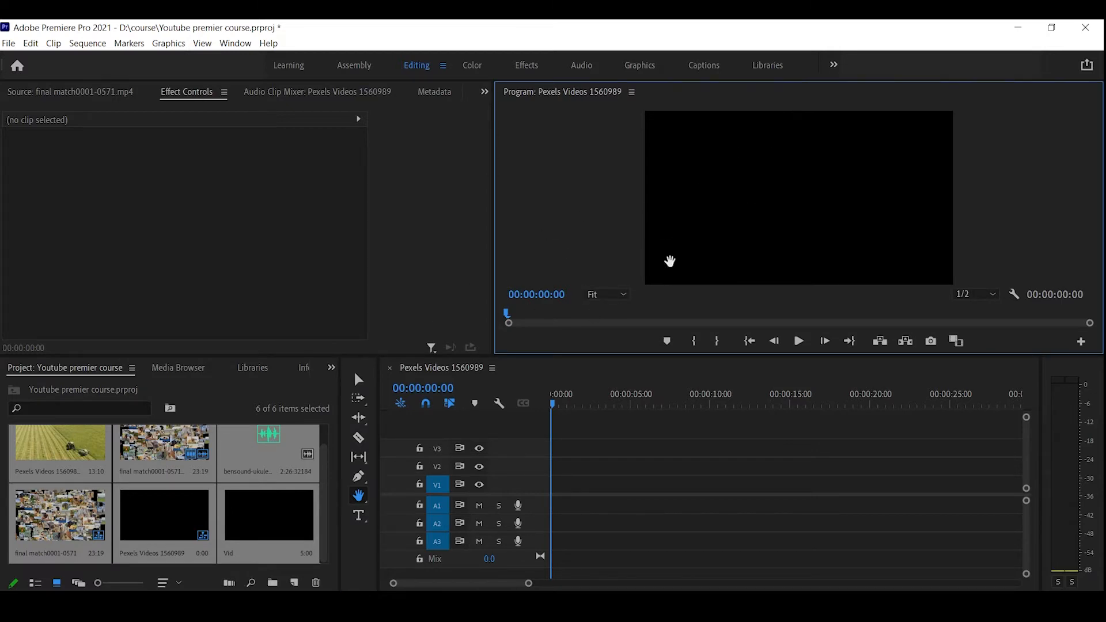
click(359, 515)
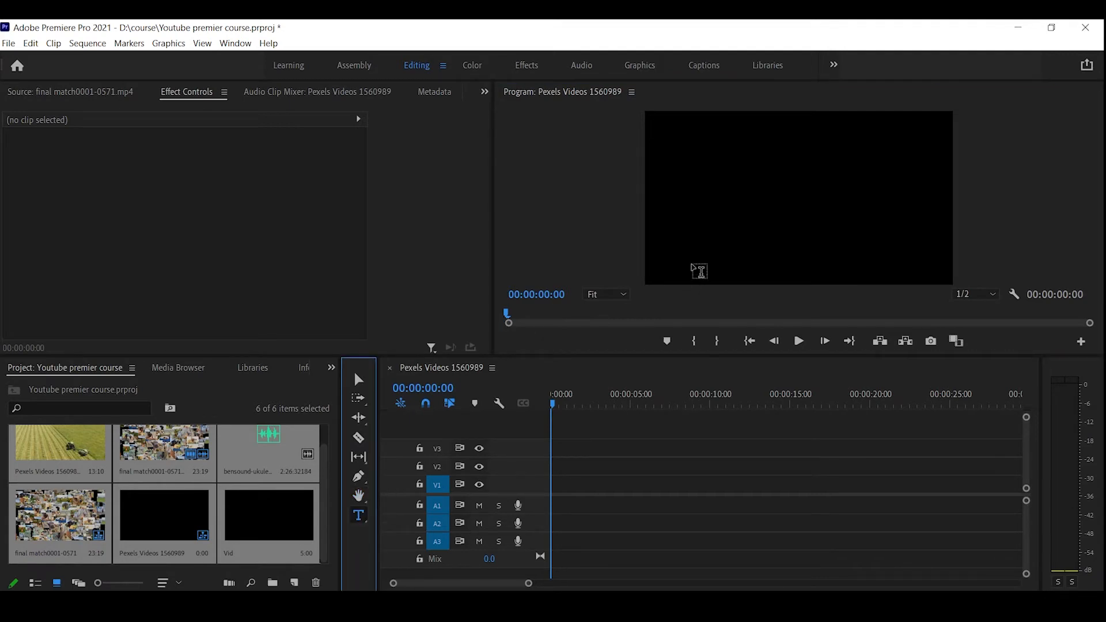
click(93, 455)
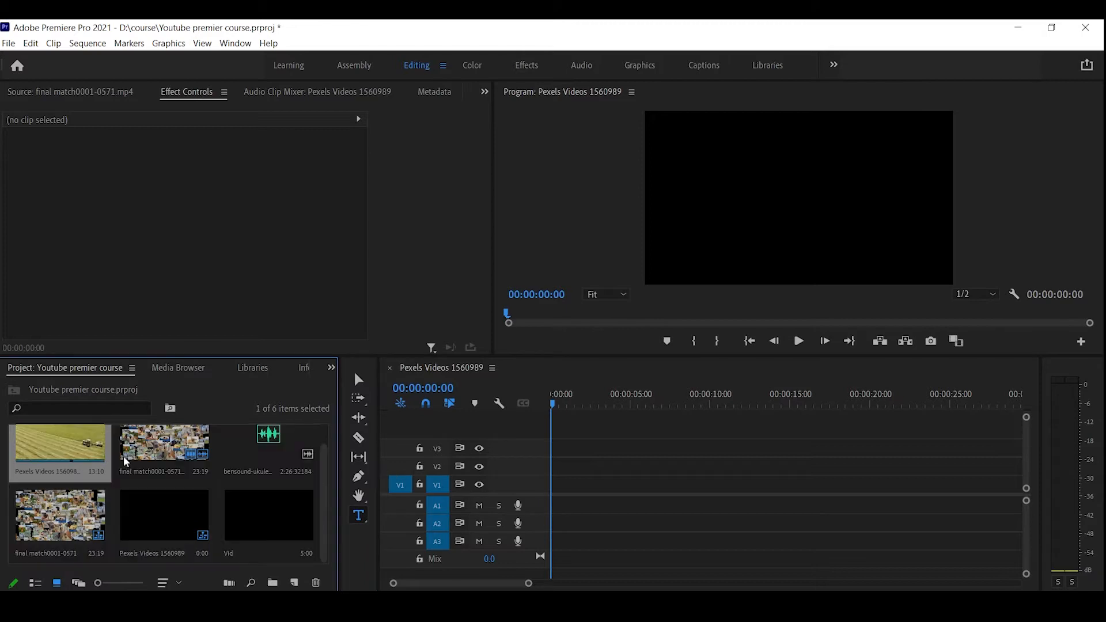
drag(88, 455, 565, 484)
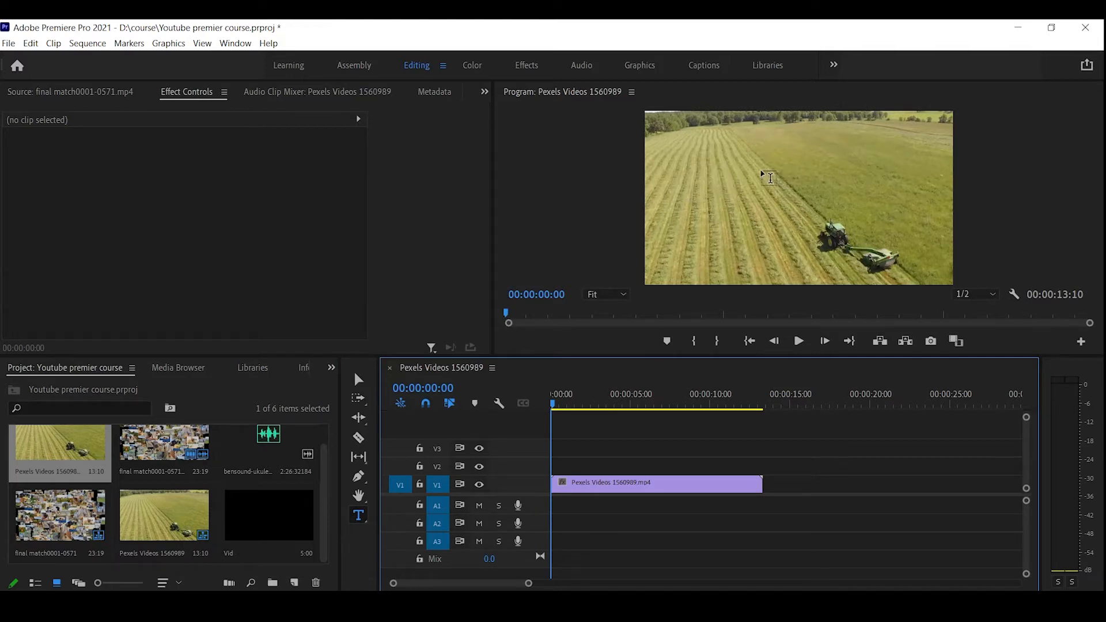
Create a text box across the middle of the tractor footage and enter "Hii i am a".
click(725, 168)
mouse_move(737, 190)
mouse_down()
mouse_move(796, 245)
mouse_move(904, 223)
mouse_move(908, 206)
mouse_move(883, 202)
mouse_up()
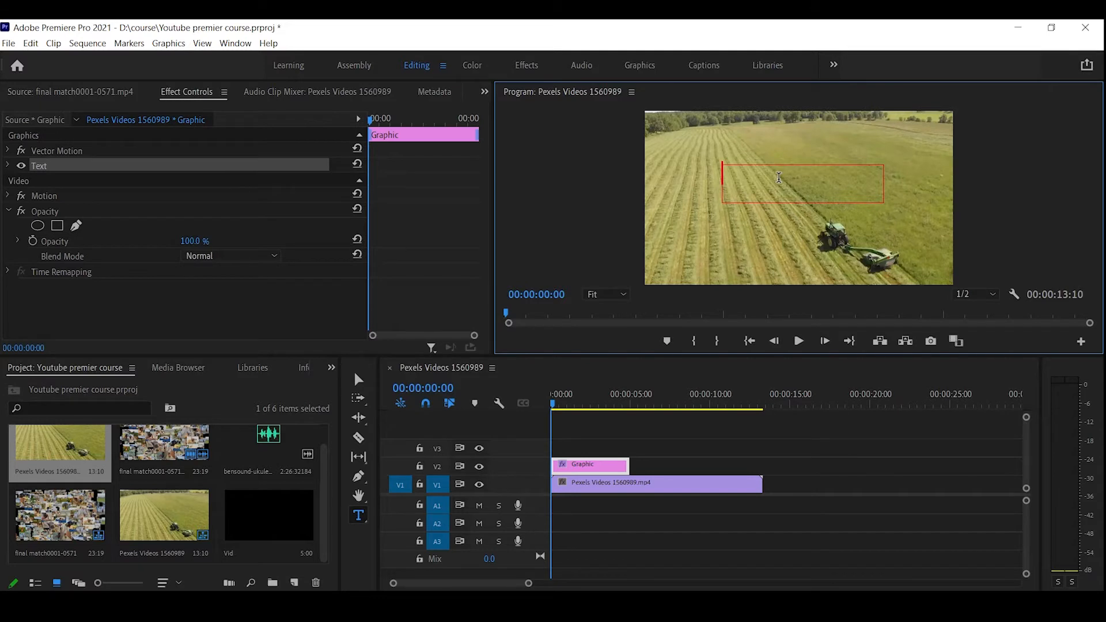
text(Hii i am a)
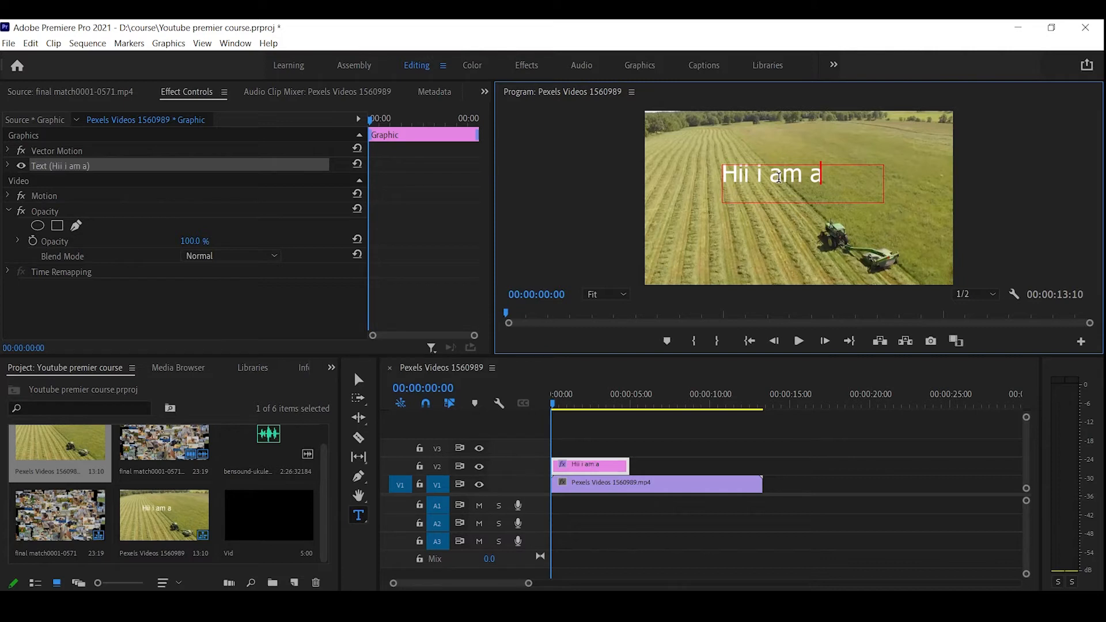
Change the title's wording to "Hello baby".
key(BackSpace)
key(BackSpace)
key(BackSpace)
key(BackSpace)
key(BackSpace)
key(BackSpace)
key(BackSpace)
key(BackSpace)
key(BackSpace)
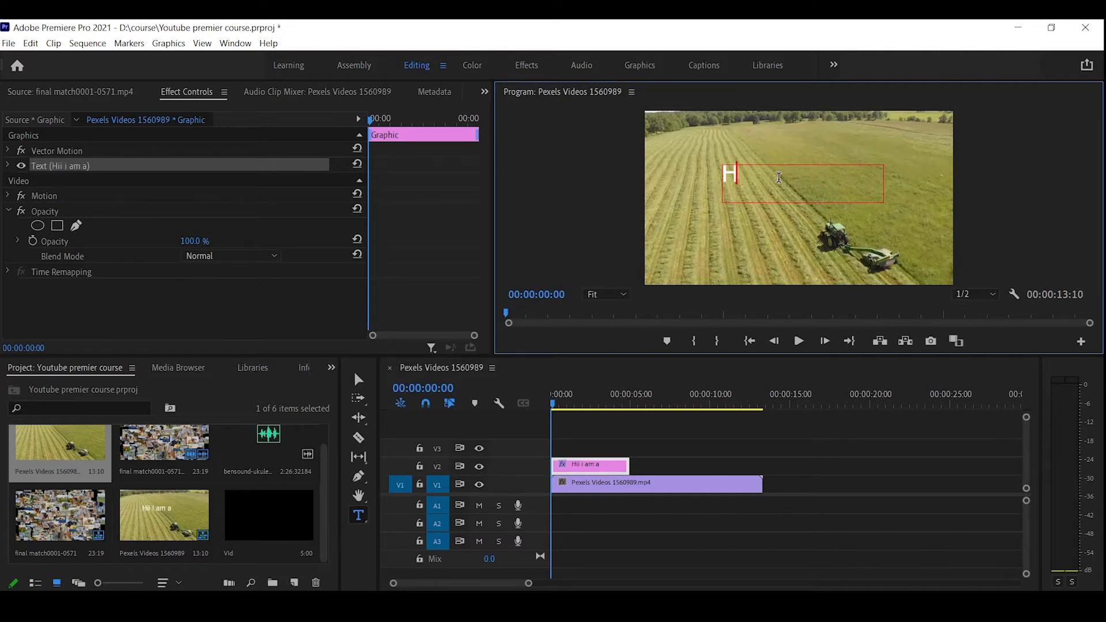
text(ello baby)
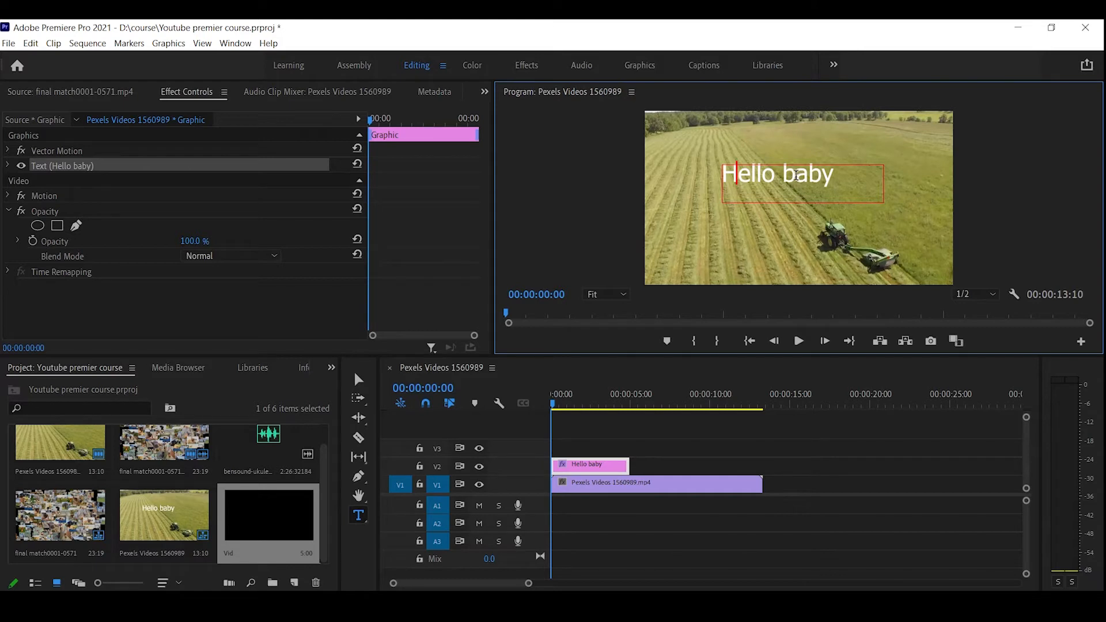
Expand the "Hello baby" text layer's properties to show its Source Text and Appearance settings.
click(8, 166)
scroll(11, 234, down, 2)
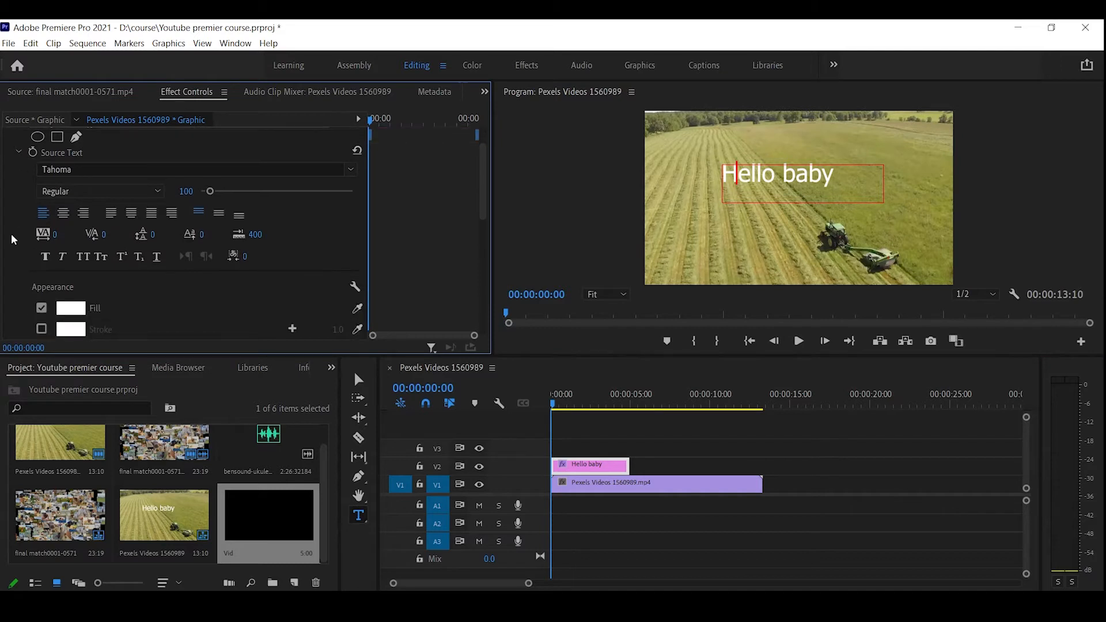
scroll(12, 215, up, 1)
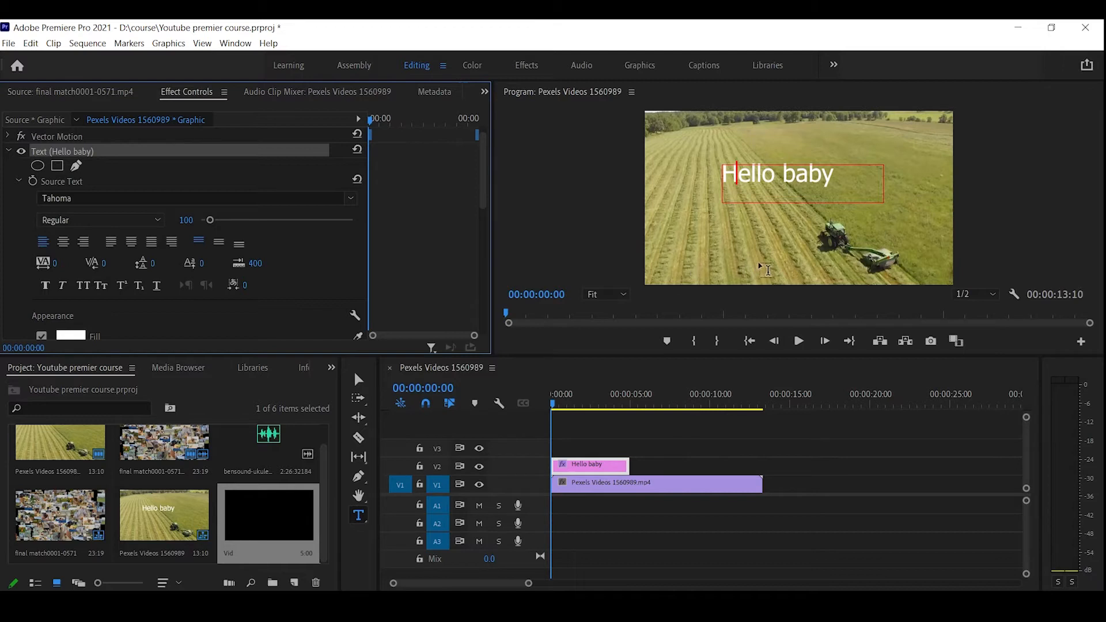
Try to set the title's fill colour to pure red FF0000 with only the text cursor placed in it.
click(603, 470)
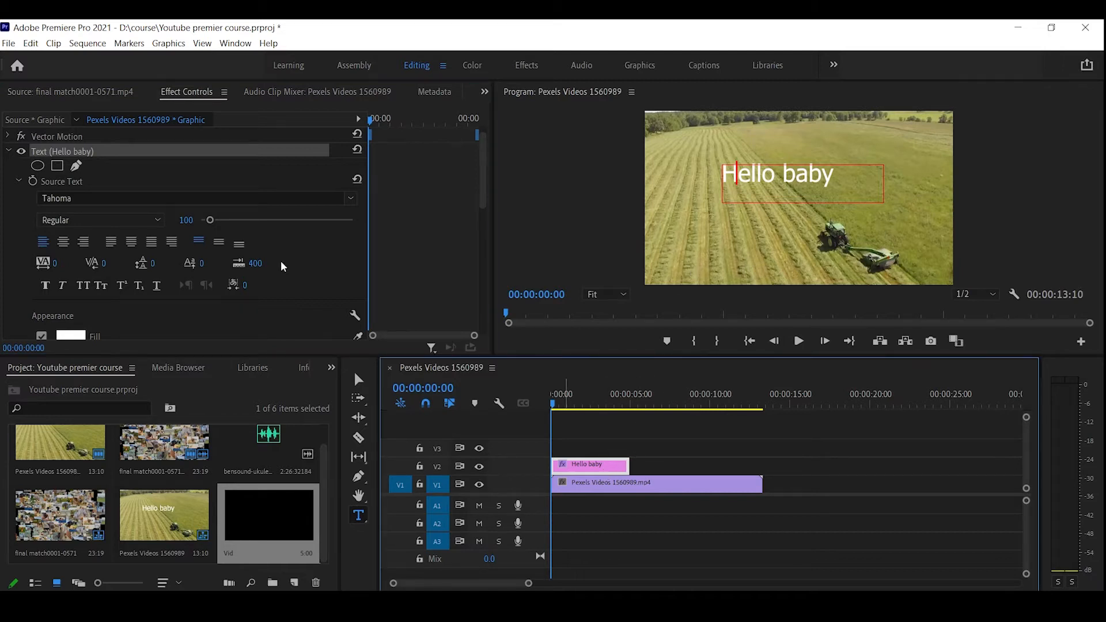
click(792, 172)
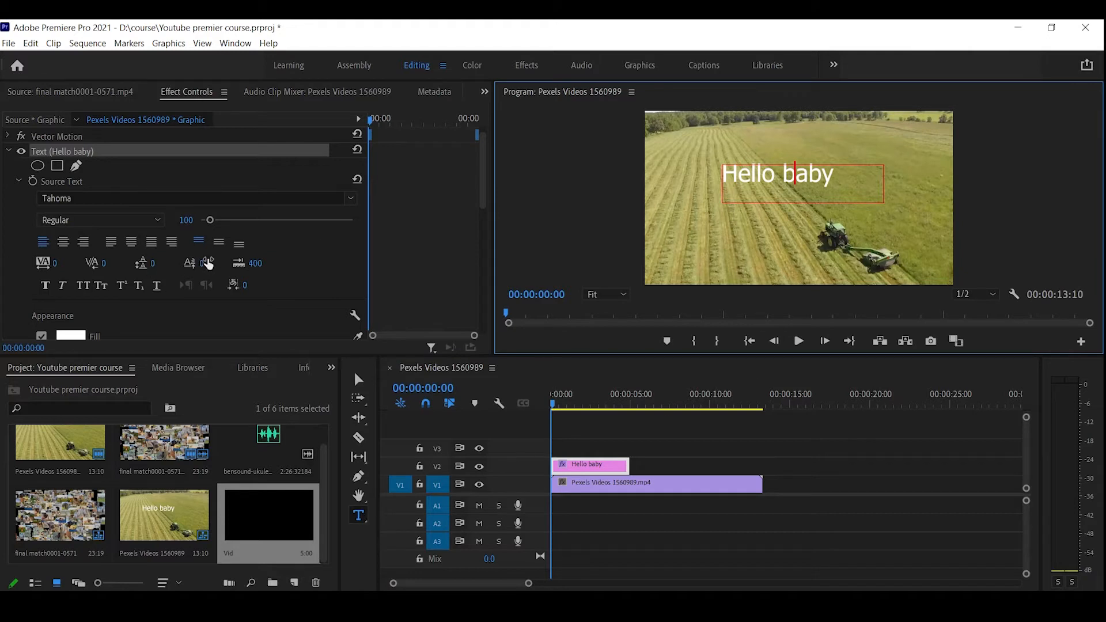
scroll(296, 232, down, 1)
scroll(127, 302, down, 1)
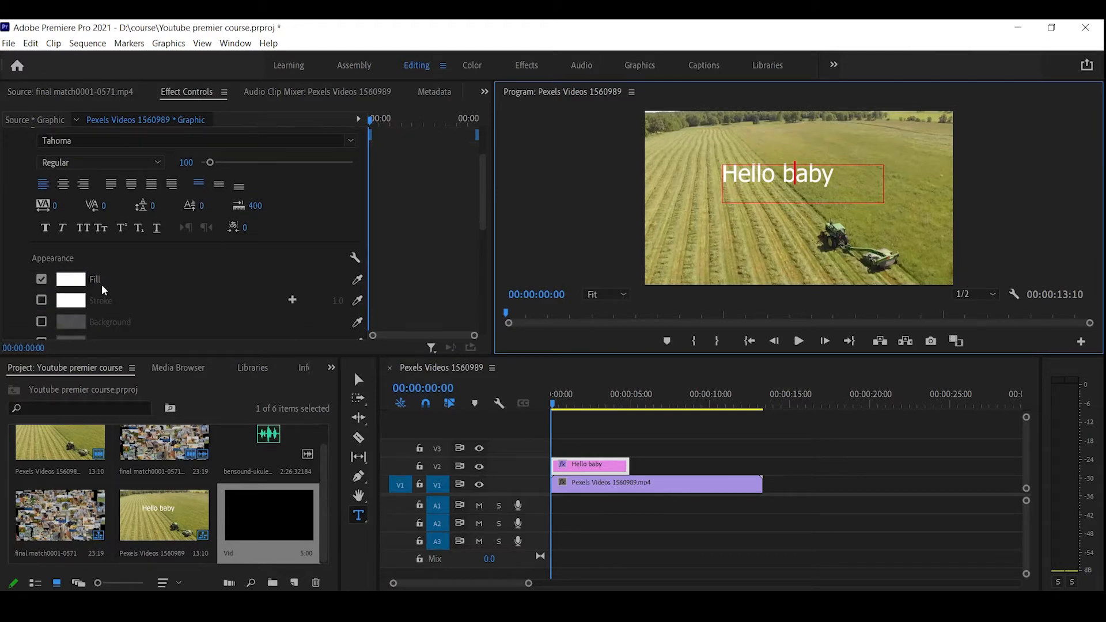
click(63, 280)
click(558, 233)
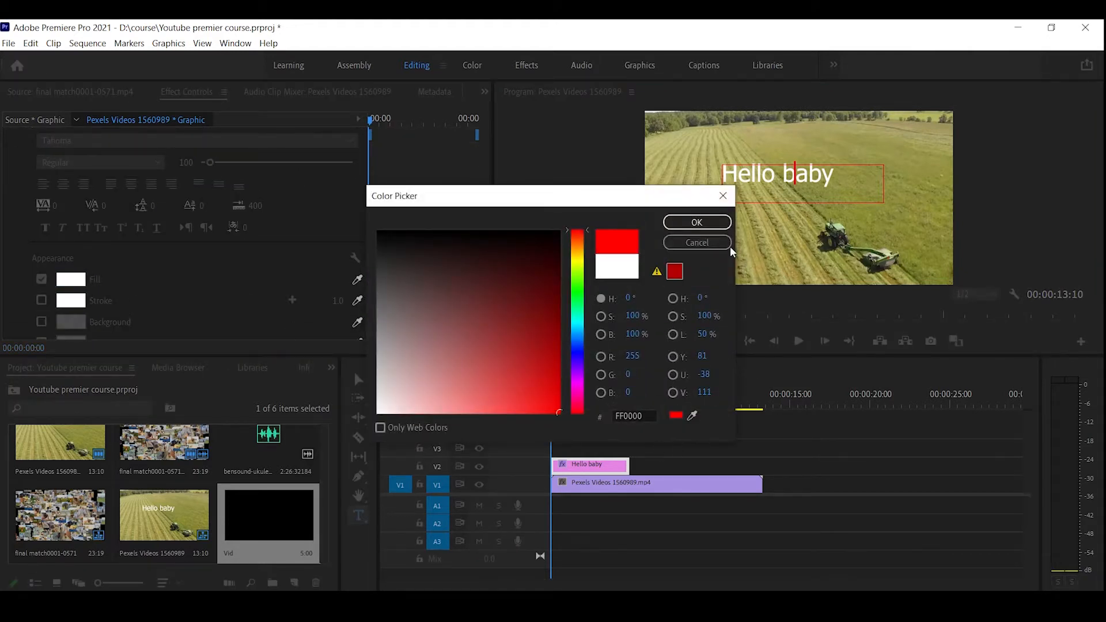
click(700, 223)
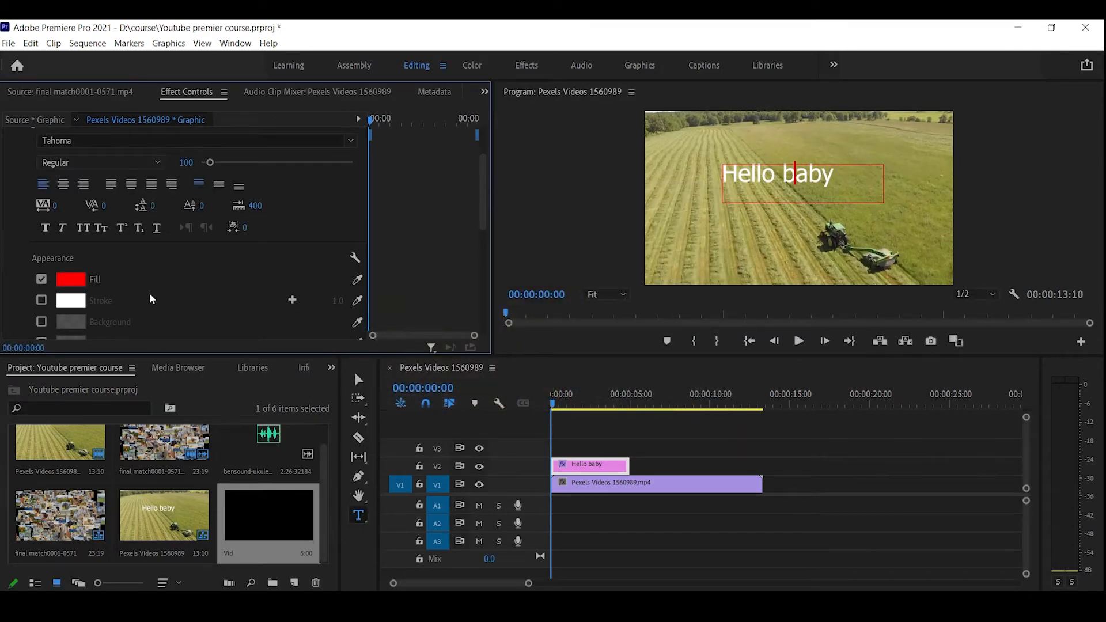
Select the entire "Hello baby" text and set its fill colour to red DE0000.
click(776, 173)
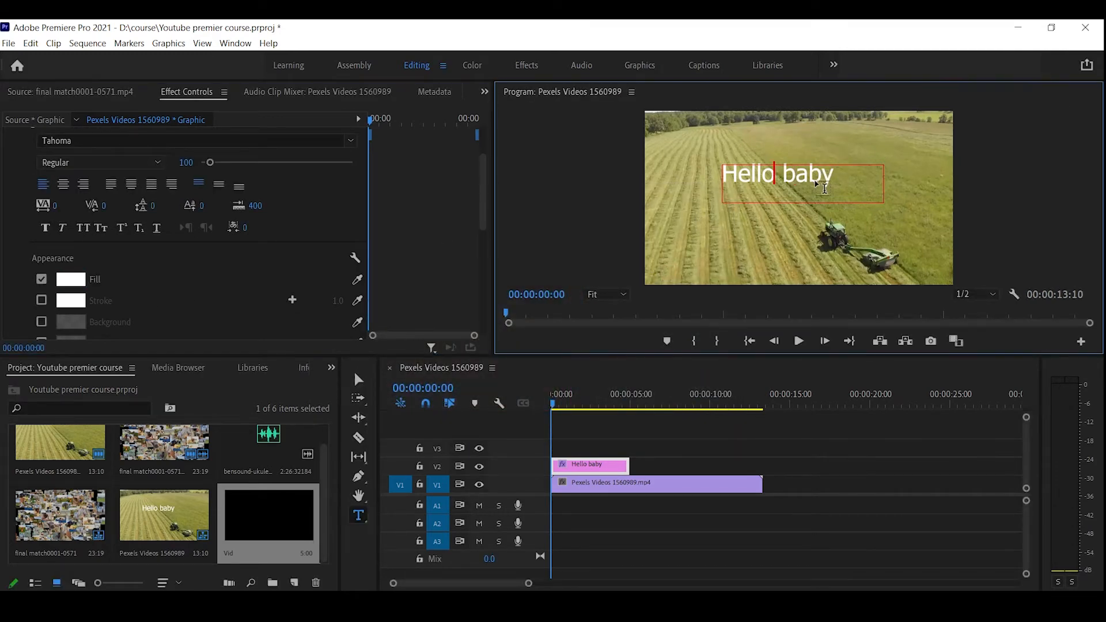
key(ctrl+a)
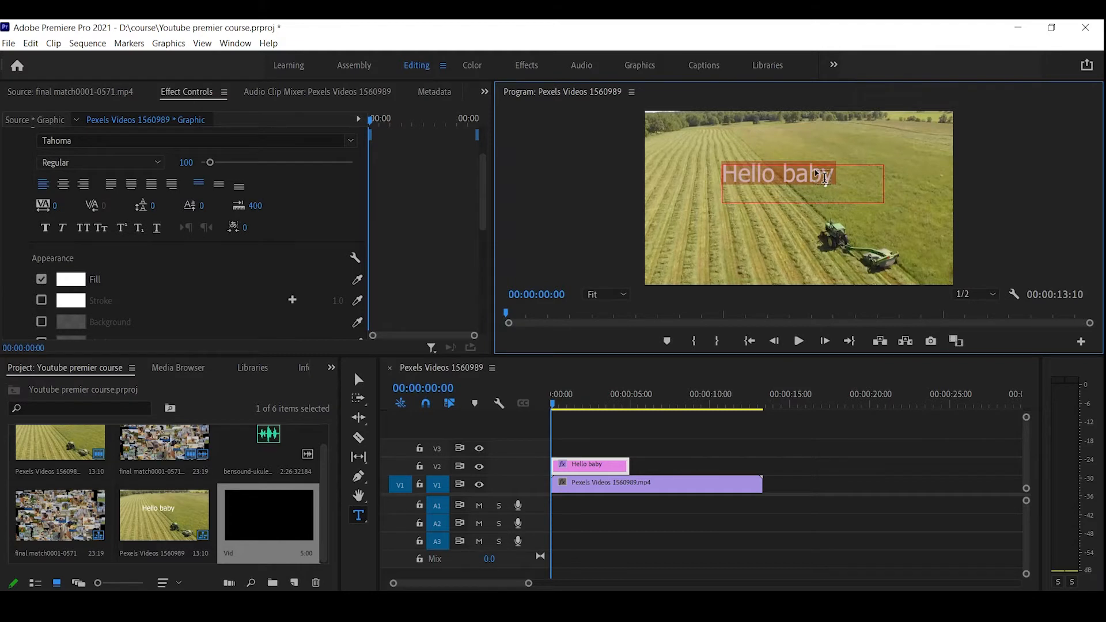
click(764, 177)
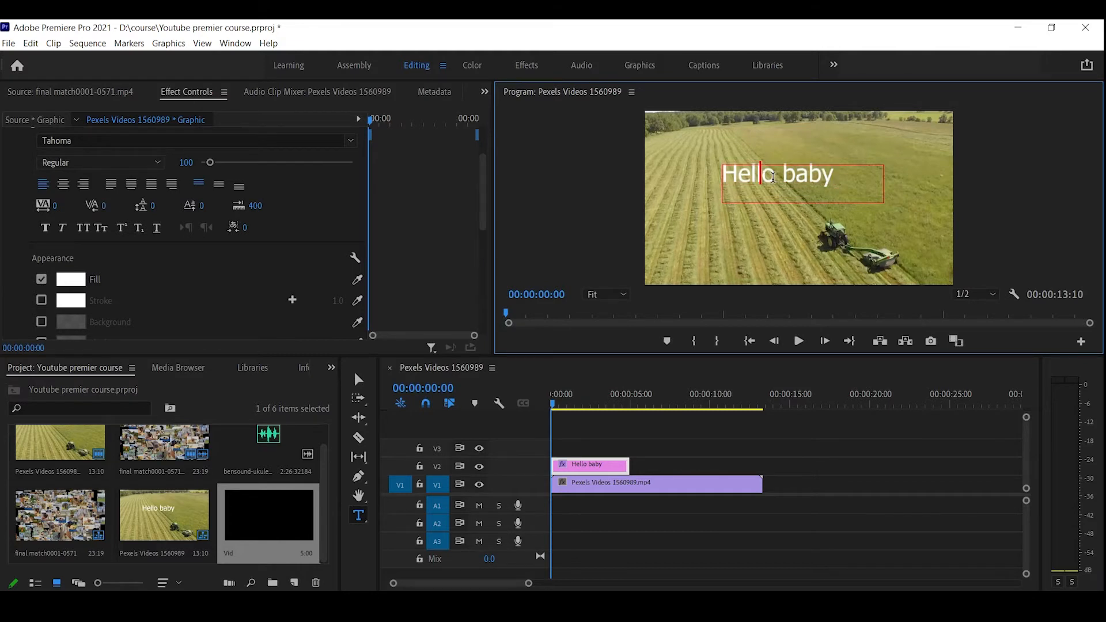
key(ctrl+a)
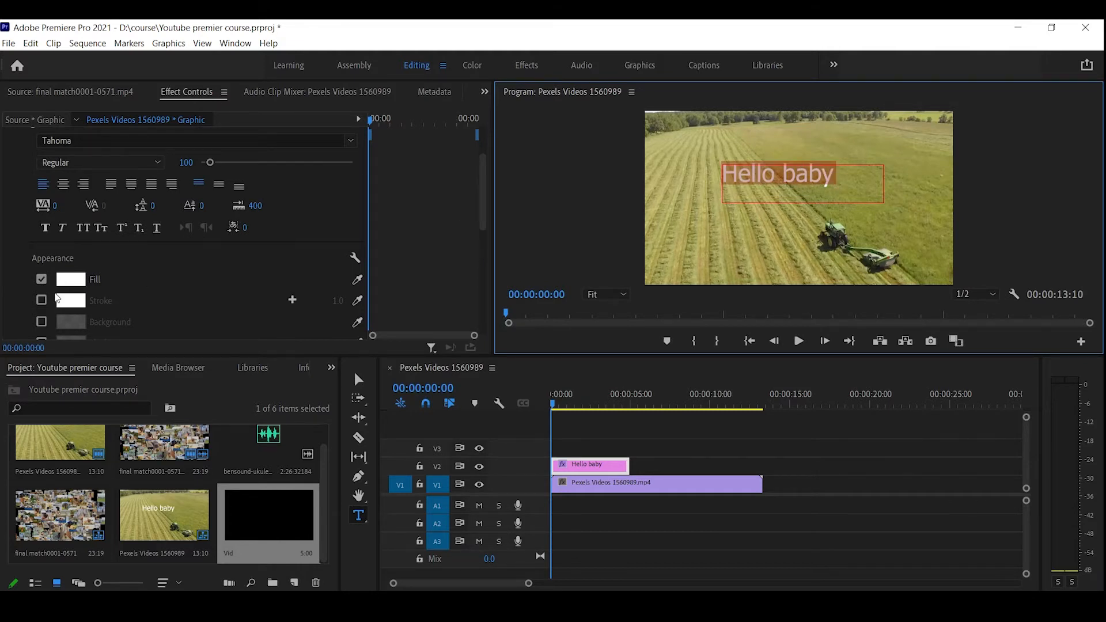
click(69, 281)
click(559, 390)
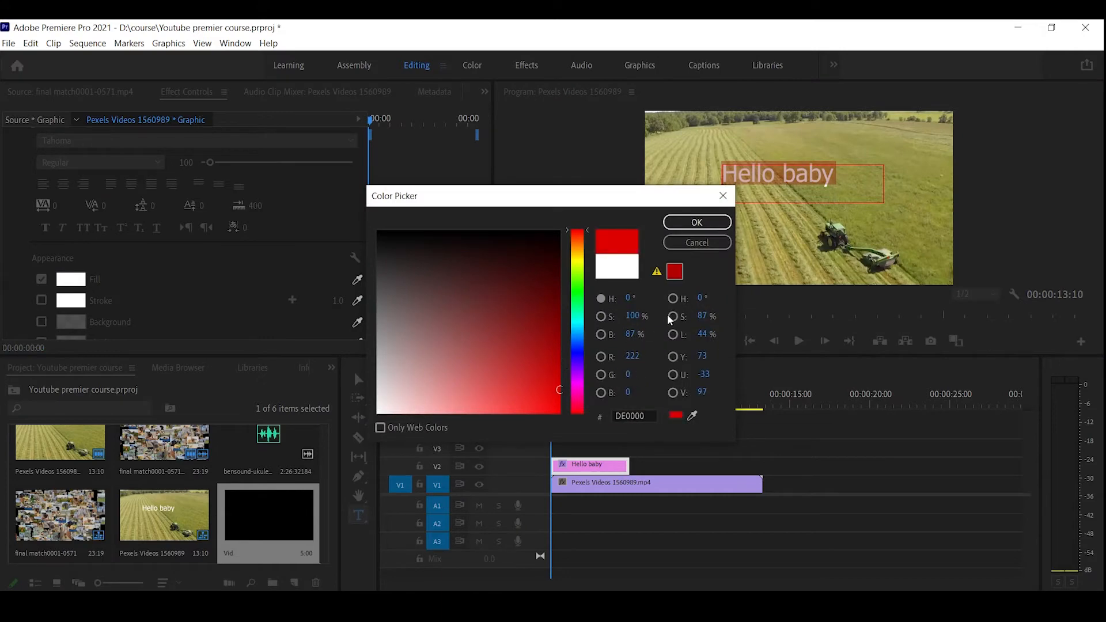
click(698, 223)
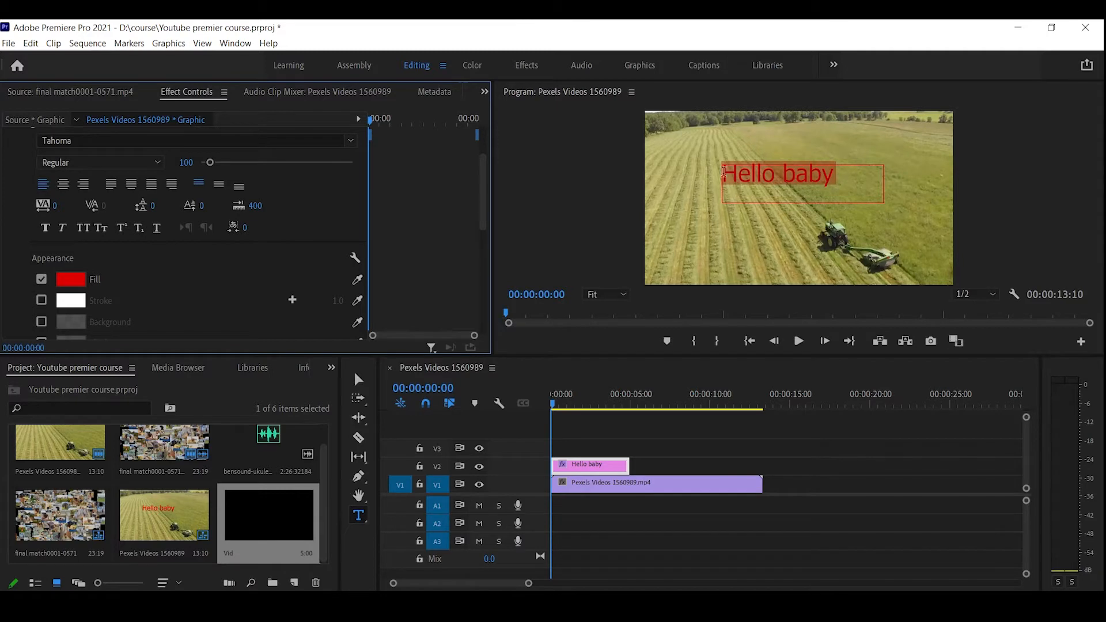
Leave text editing with the Selection tool and inspect the title in the maximized program view.
click(358, 379)
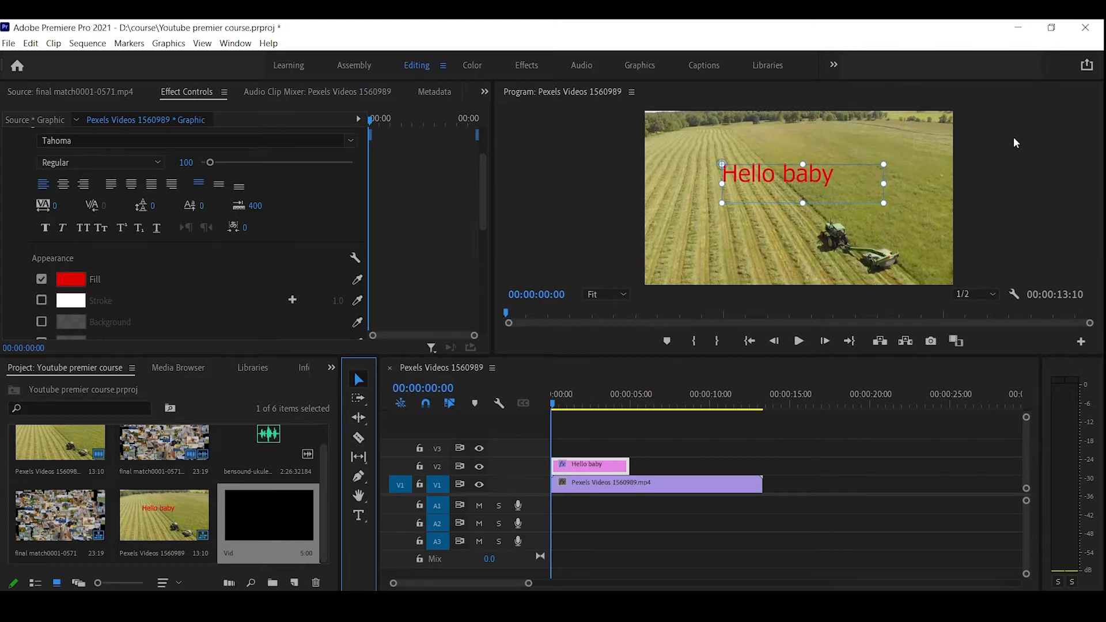
key(grave)
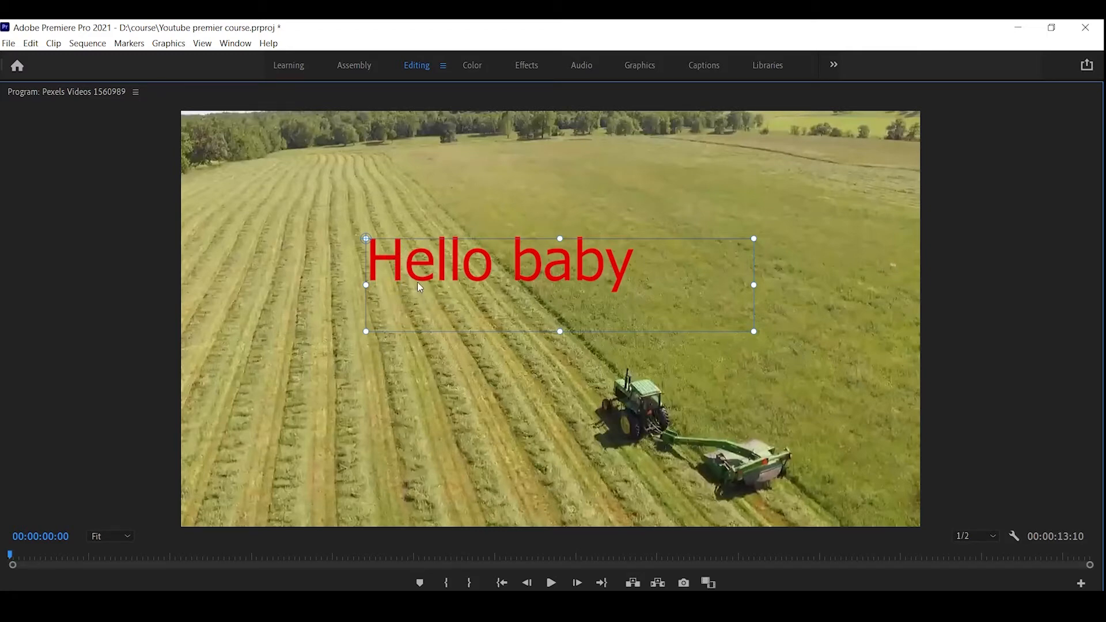
key(grave)
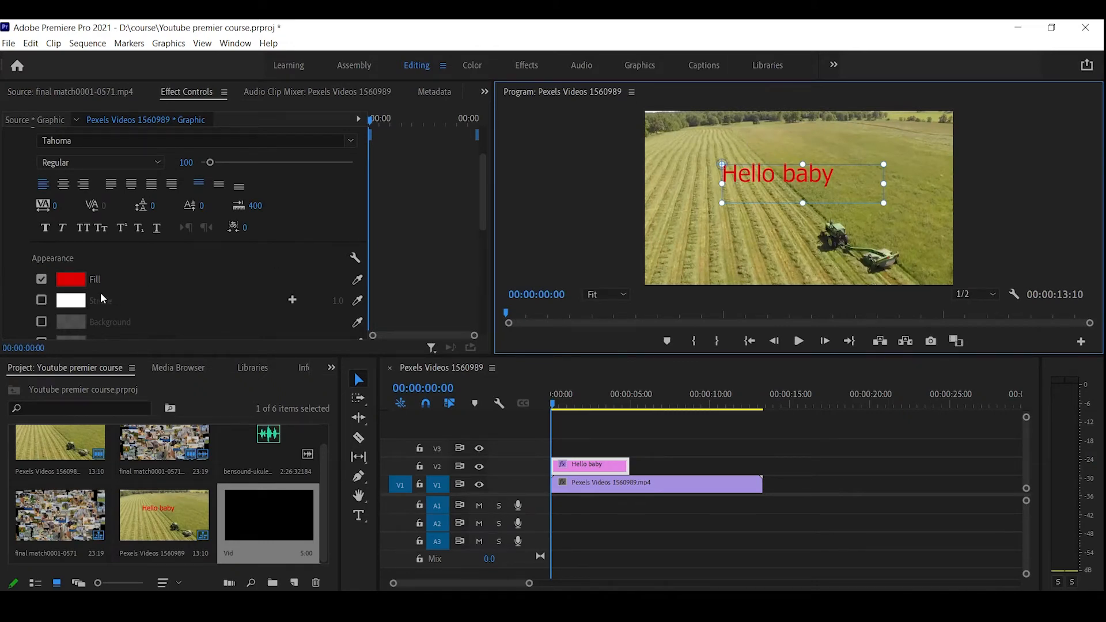
Enable a white stroke on the "Hello baby" text, check it enlarged, and set the stroke width to 4.0.
click(41, 300)
key(grave)
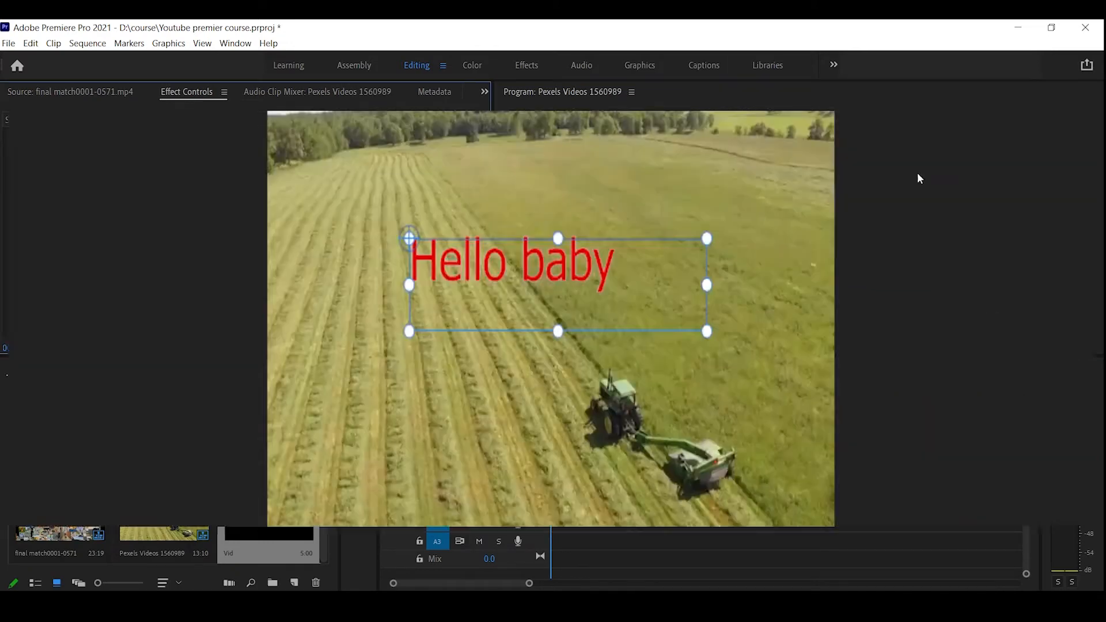
key(grave)
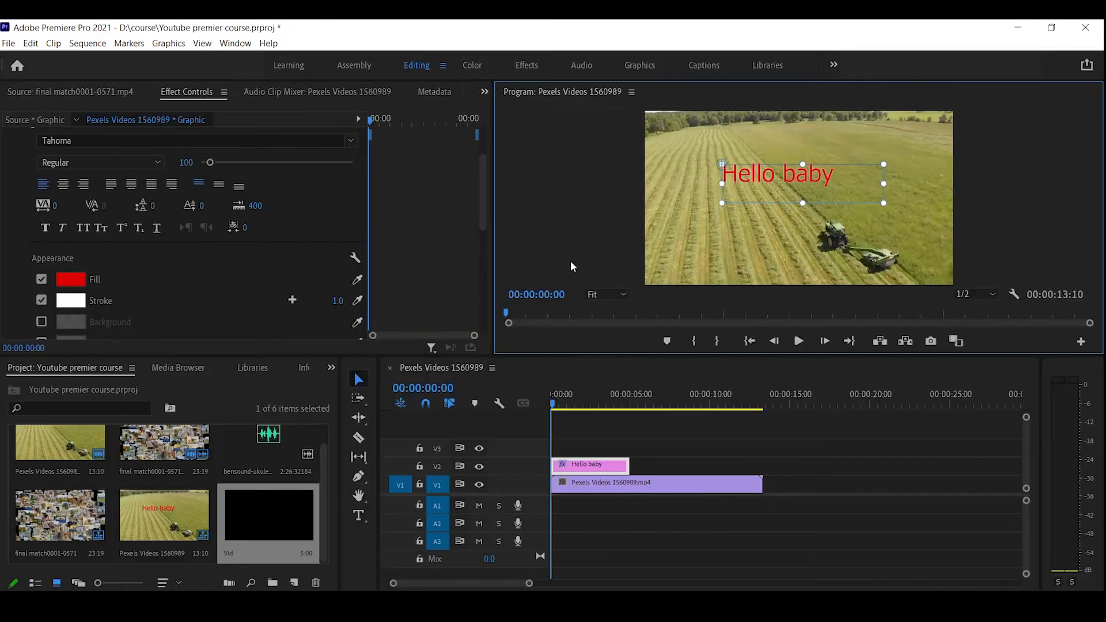
scroll(255, 300, down, 1)
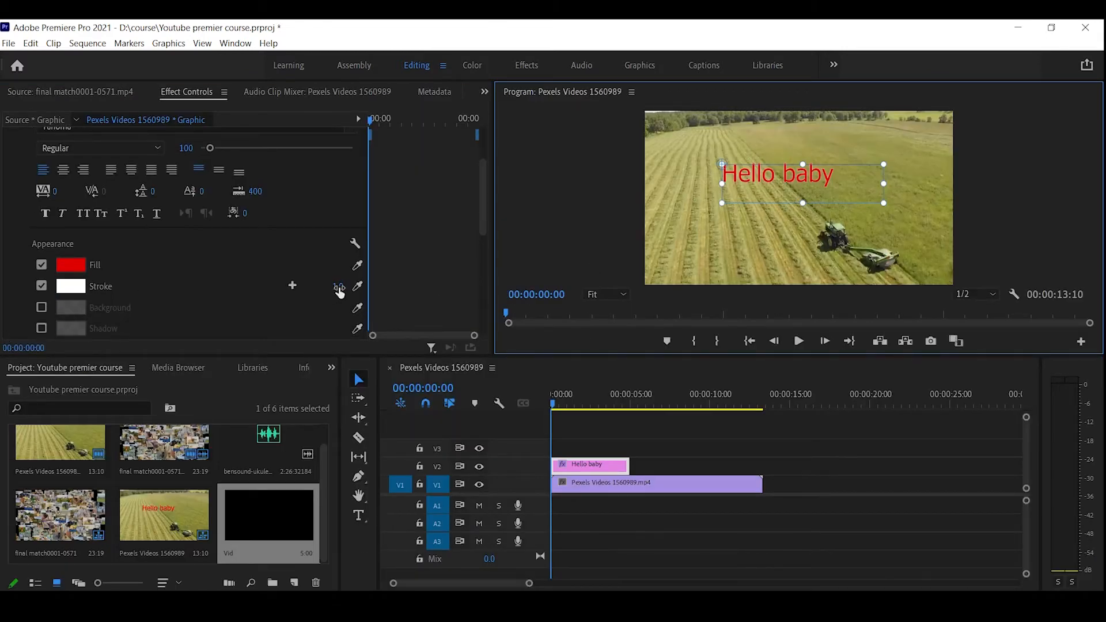
mouse_move(340, 292)
mouse_down()
mouse_move(421, 292)
mouse_move(321, 286)
mouse_up()
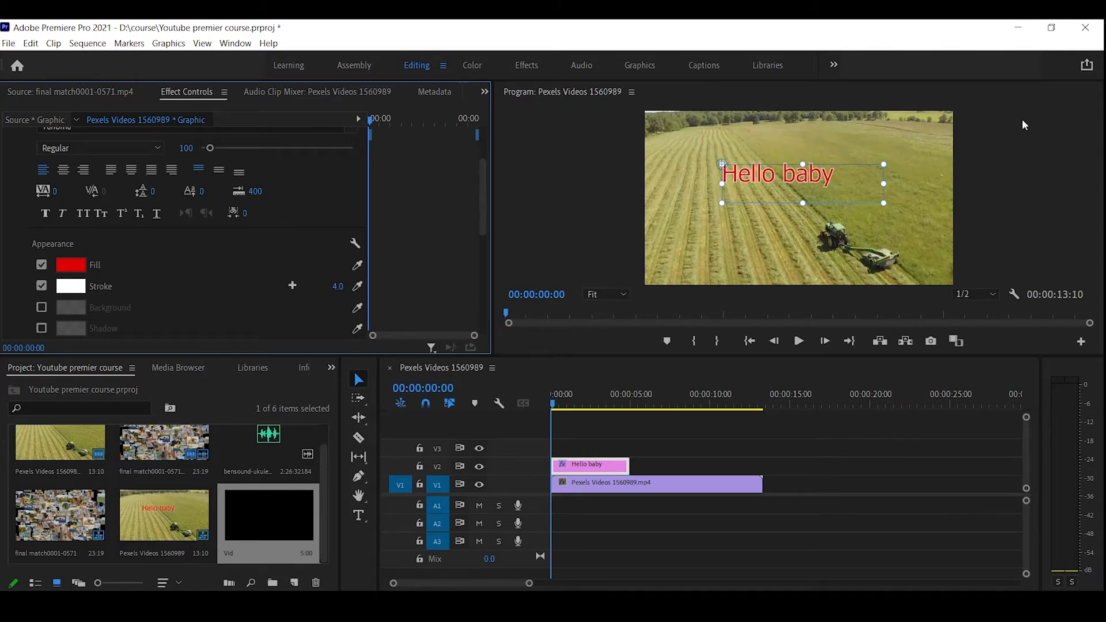
Reposition the title freehand over the footage to about 303.1, 278.1 and bring up its Transform settings.
drag(776, 178, 795, 206)
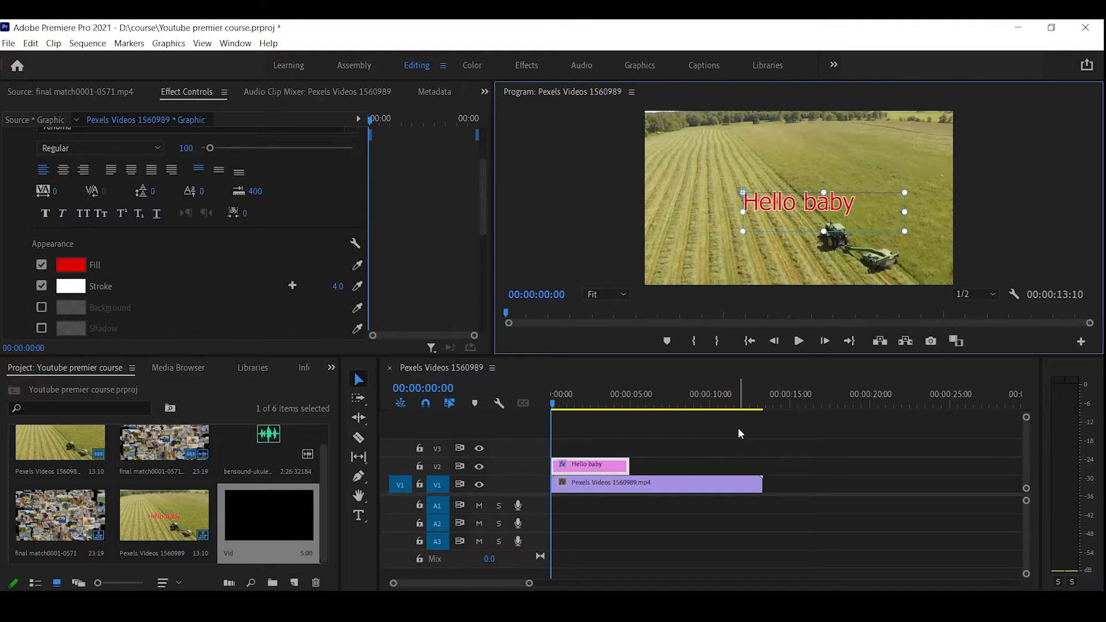
drag(808, 214, 782, 192)
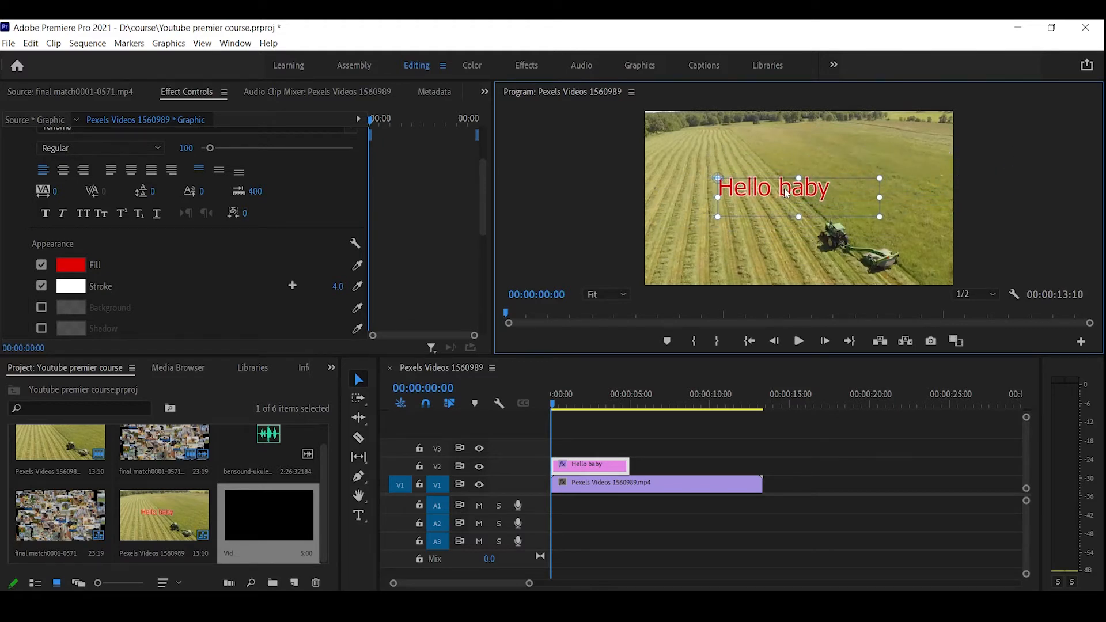
scroll(445, 271, down, 2)
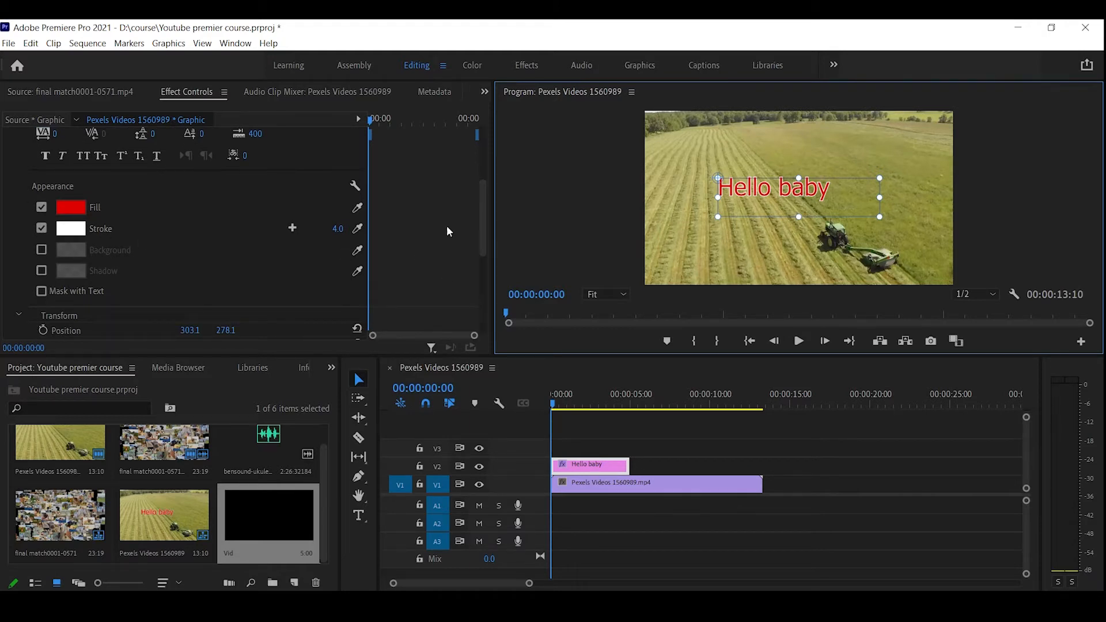
scroll(448, 225, down, 1)
scroll(445, 226, down, 4)
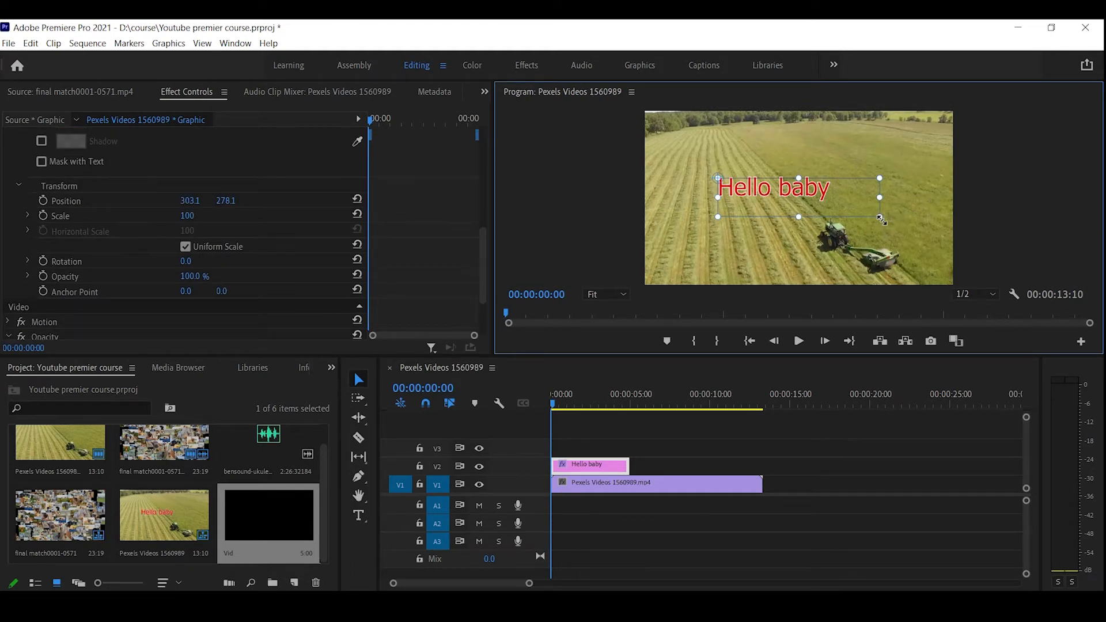
Try enlarging the text box, then try a horizontal position of 434.1 with a scale of about 433, undoing the changes.
drag(881, 218, 1035, 292)
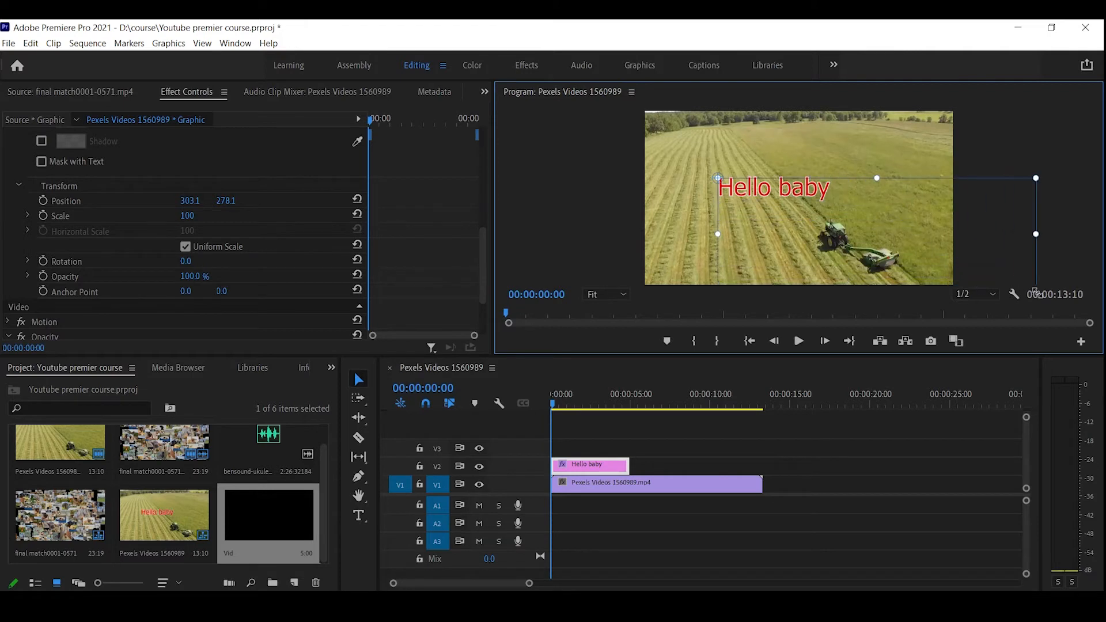
key(ctrl+z)
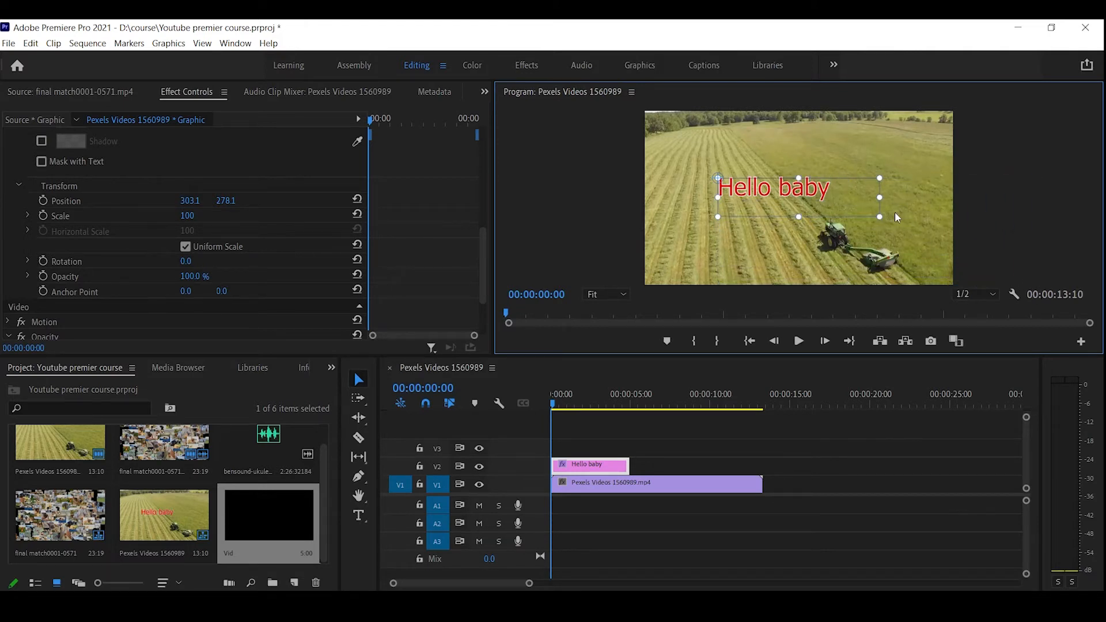
scroll(133, 294, up, 1)
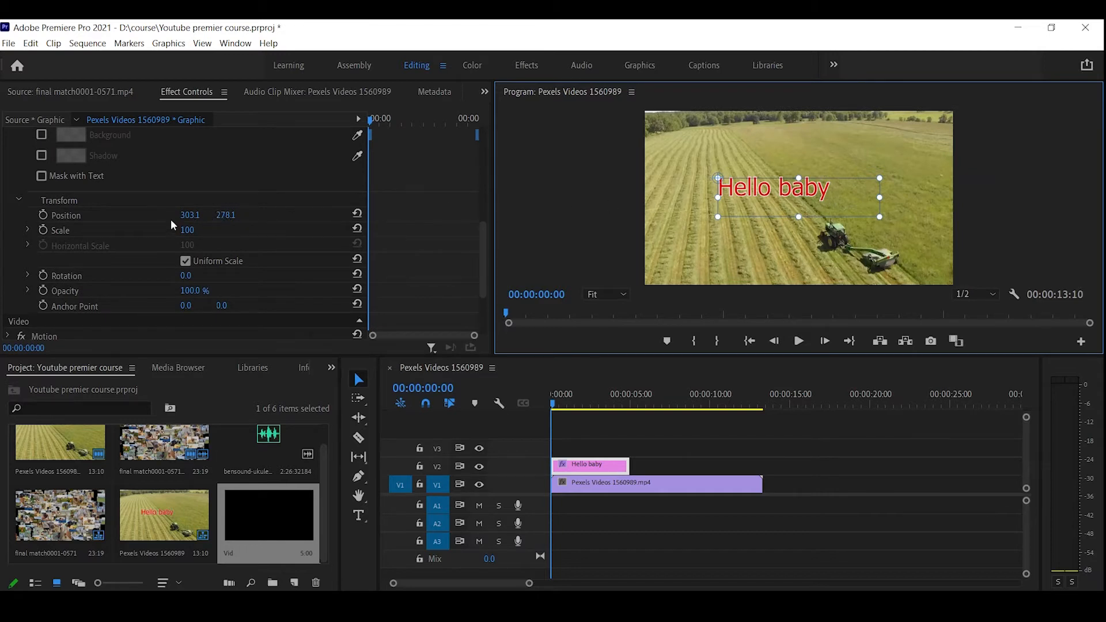
mouse_move(184, 220)
mouse_down()
mouse_move(144, 218)
mouse_move(254, 215)
mouse_move(201, 230)
mouse_up()
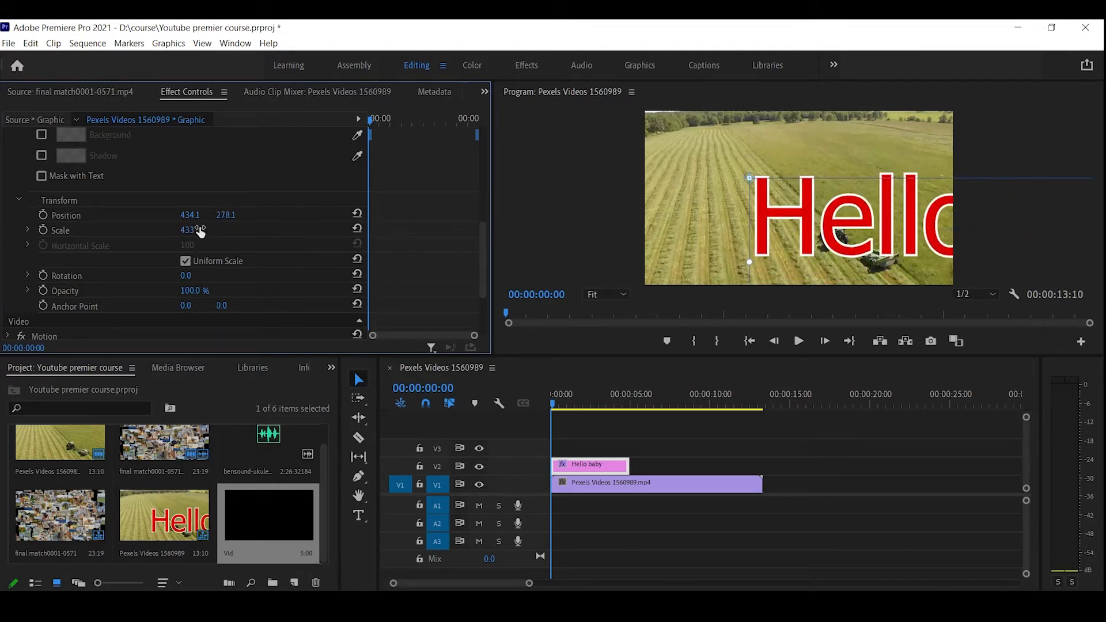
key(ctrl+z)
Move the title to about 320.1, 293.1 and set the font size of its whole text to 92.
drag(840, 194, 815, 201)
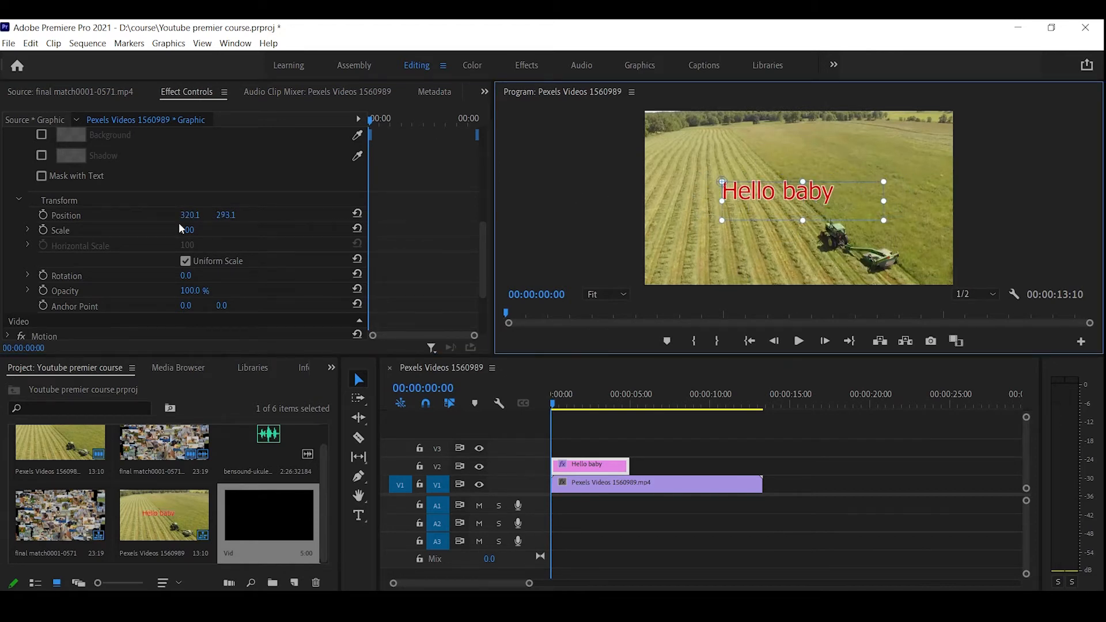
click(358, 515)
click(803, 190)
key(ctrl+a)
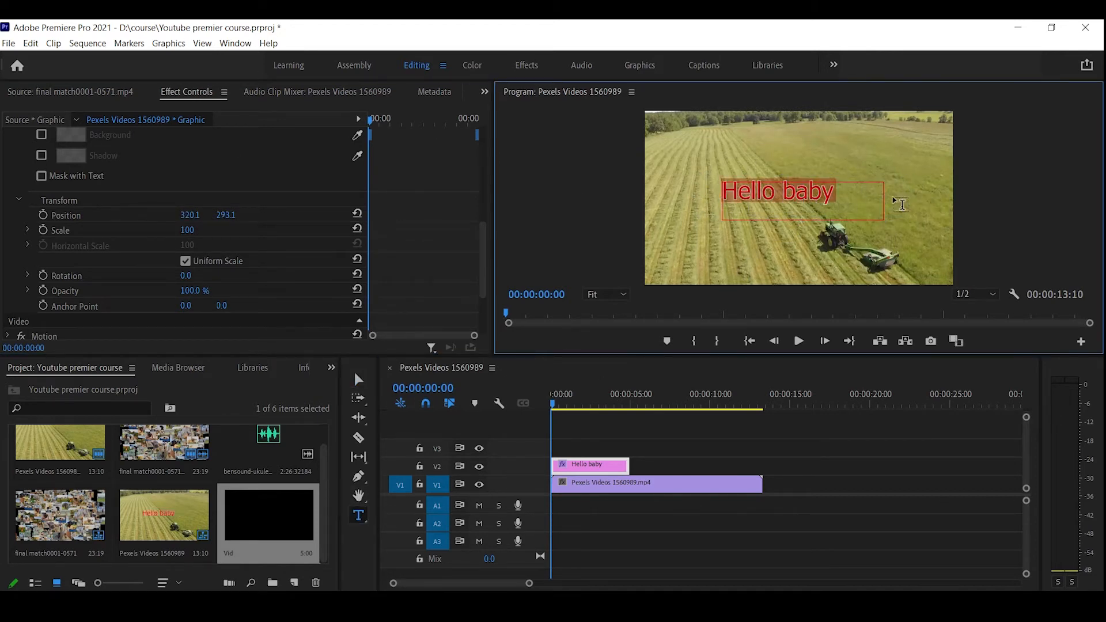
scroll(292, 248, up, 5)
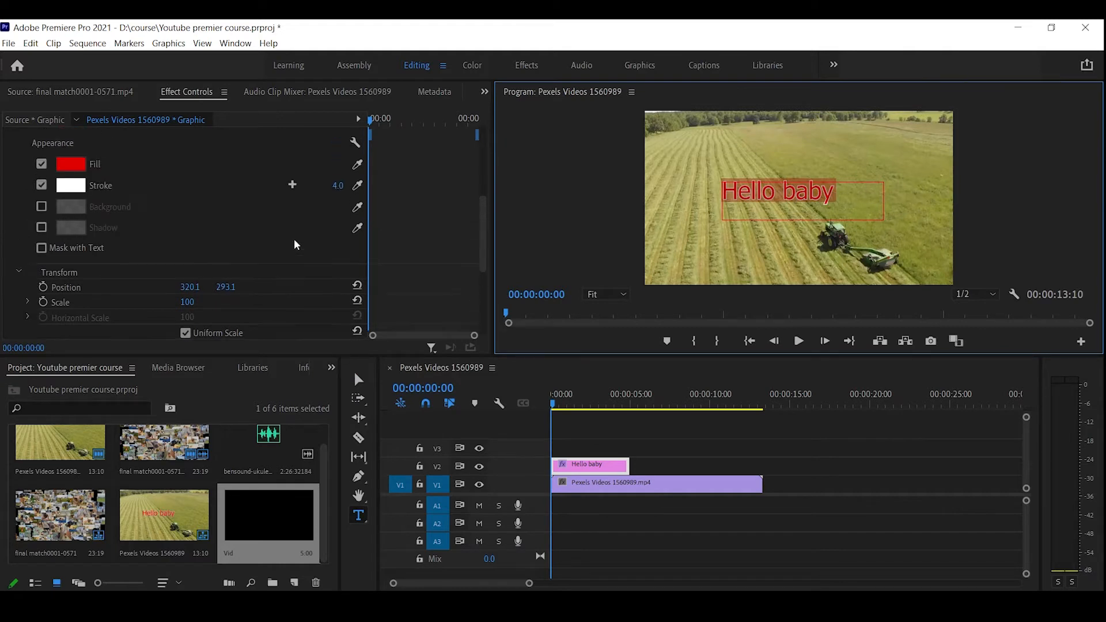
scroll(291, 265, up, 3)
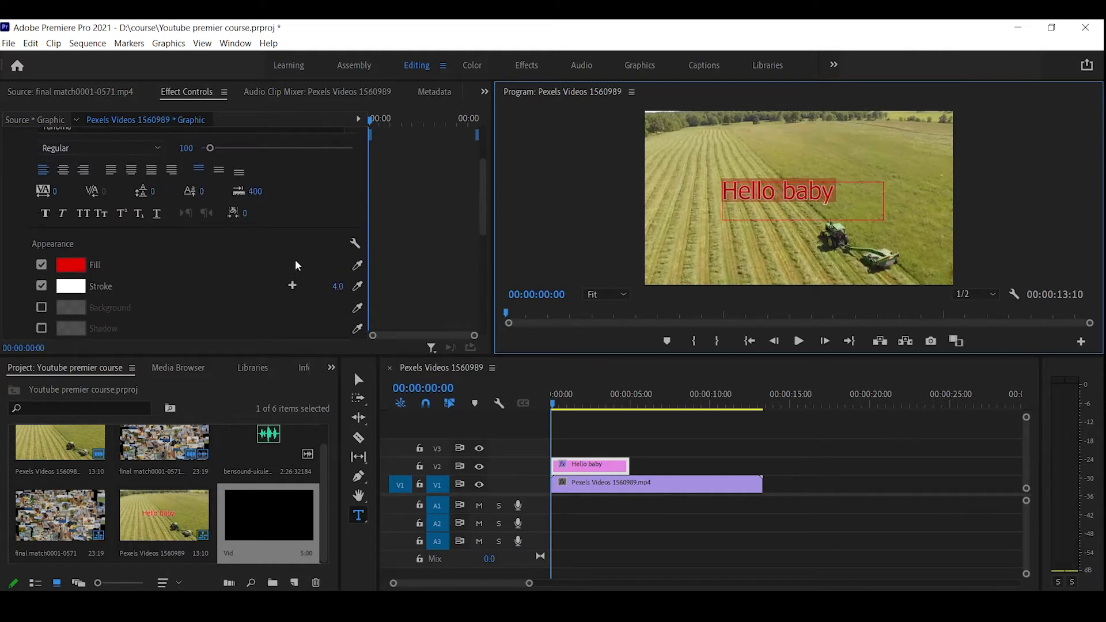
mouse_move(211, 191)
mouse_down()
mouse_move(285, 194)
mouse_move(209, 191)
mouse_up()
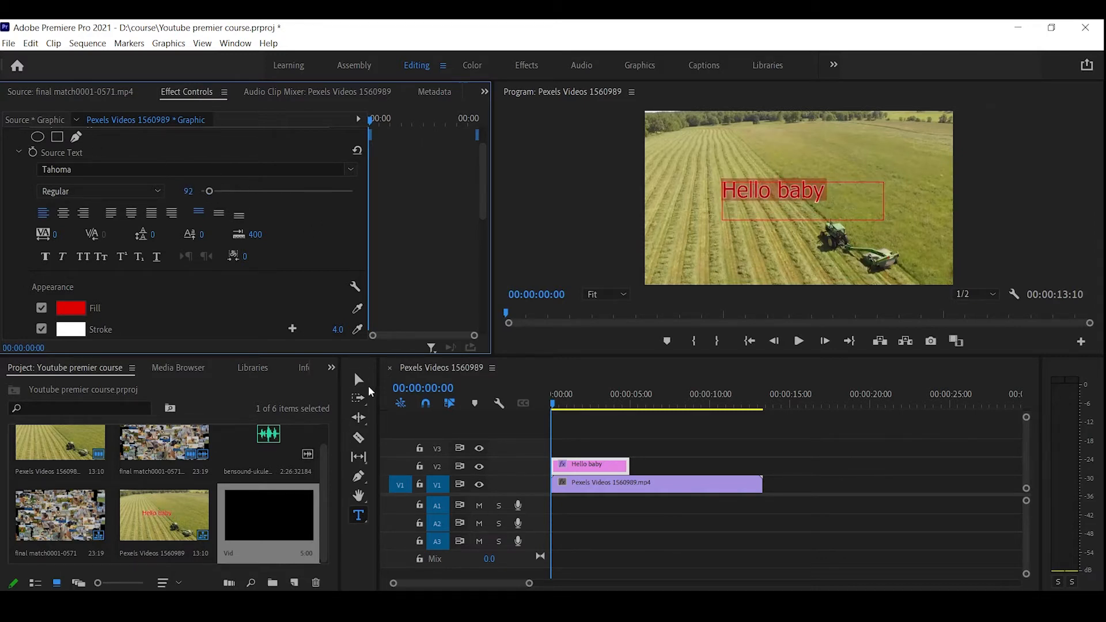
click(358, 379)
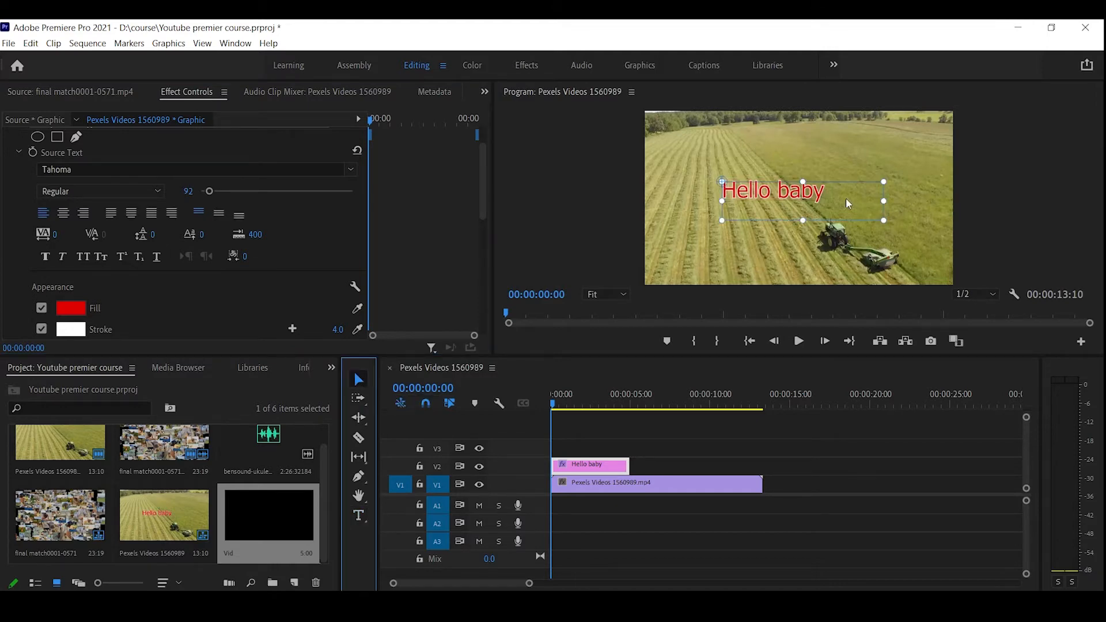
Reposition the "Hello baby" title freehand slightly lower over the footage, beside the tractor, and look through the available fonts.
click(1006, 174)
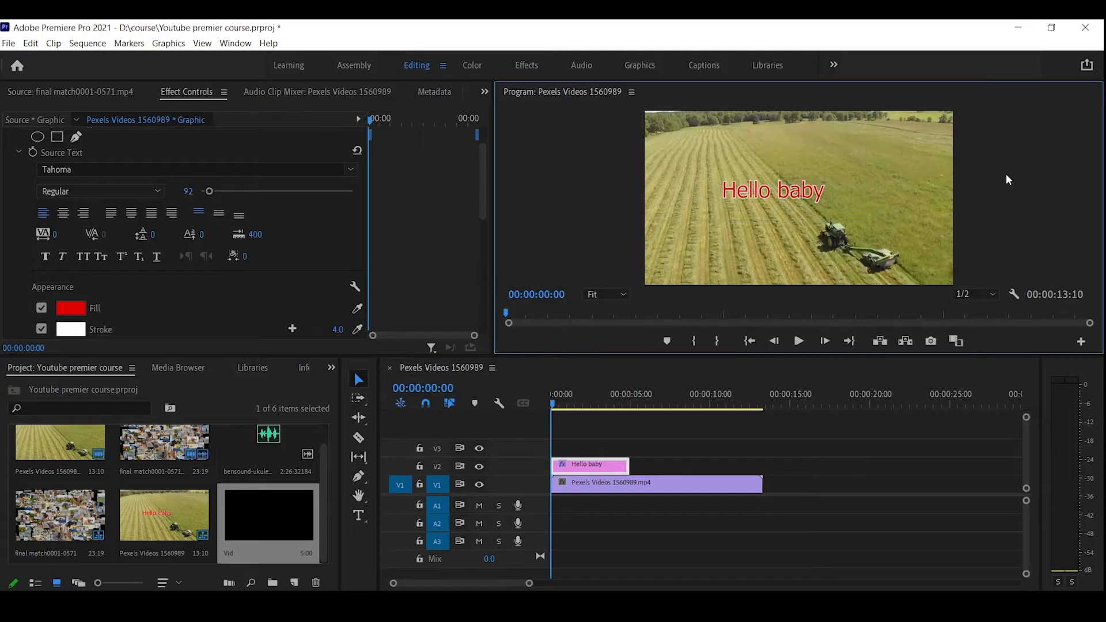
drag(781, 201, 815, 179)
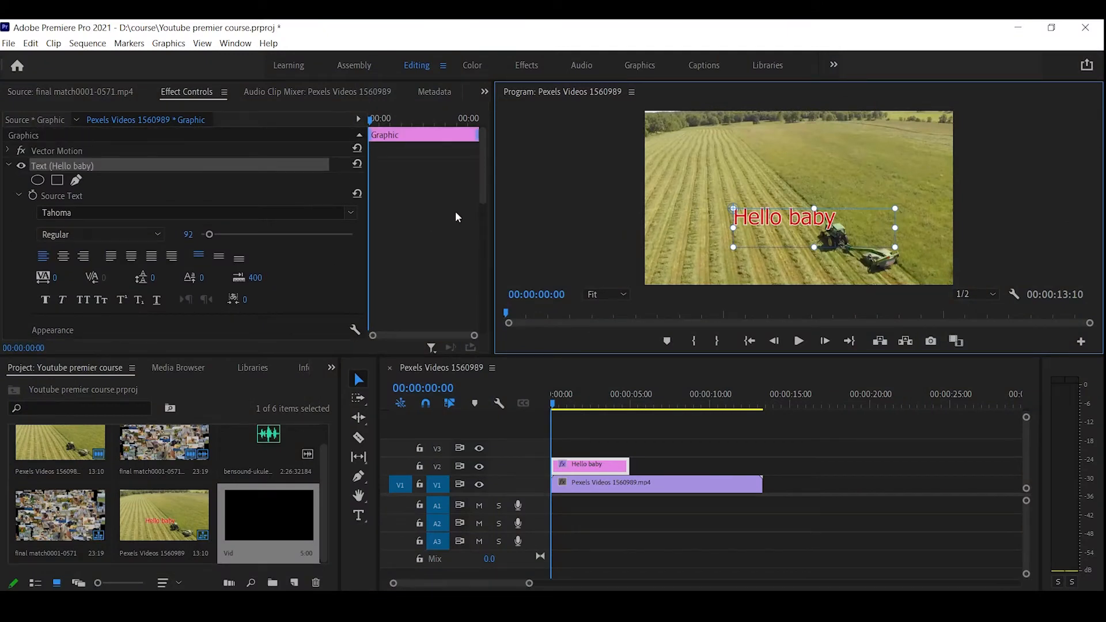
click(344, 213)
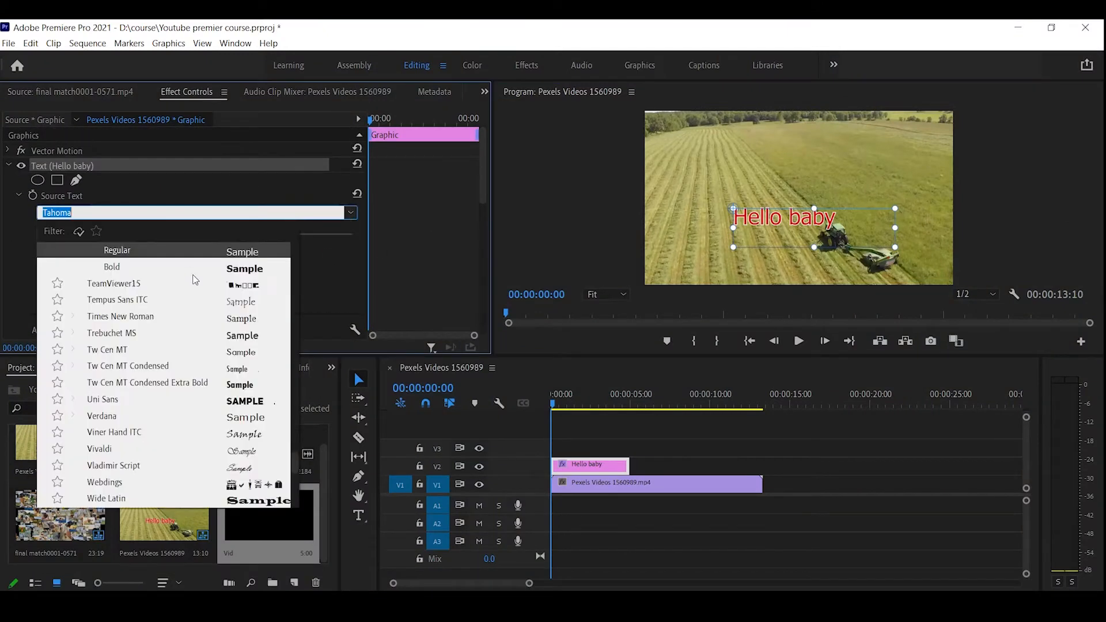
click(432, 211)
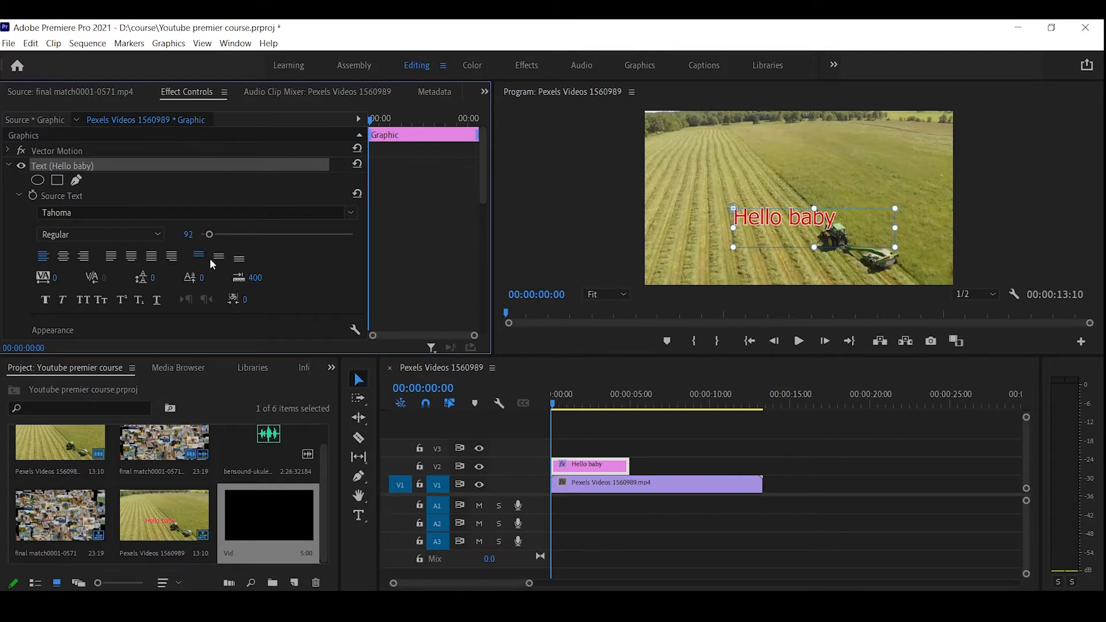
Draw a closed four-point free-draw bezier mask around the word "baby" in the title.
click(78, 180)
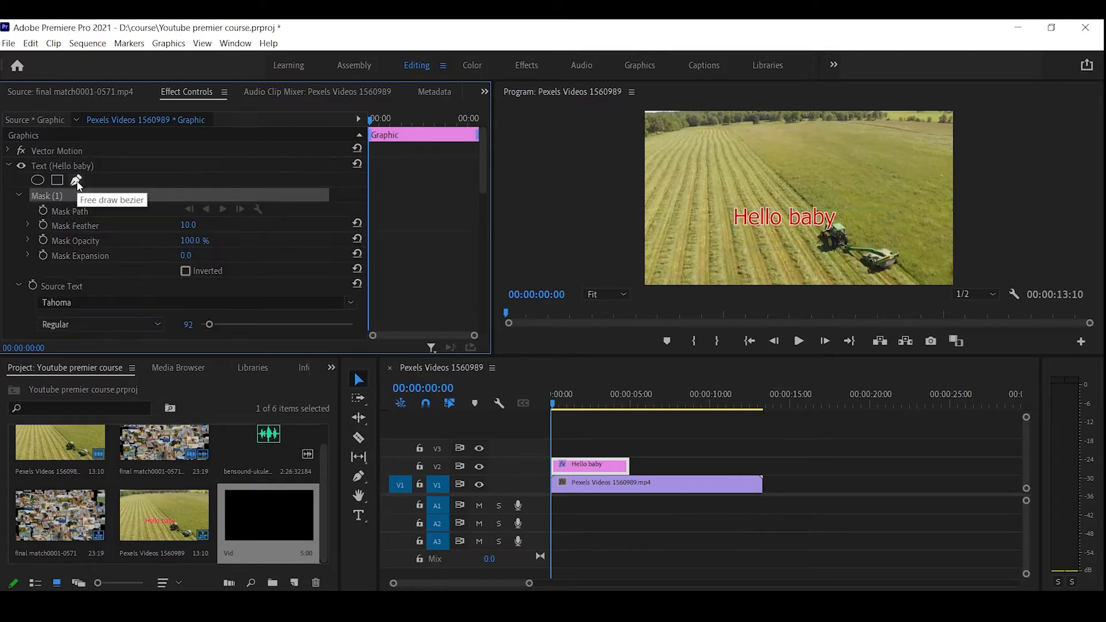
click(789, 213)
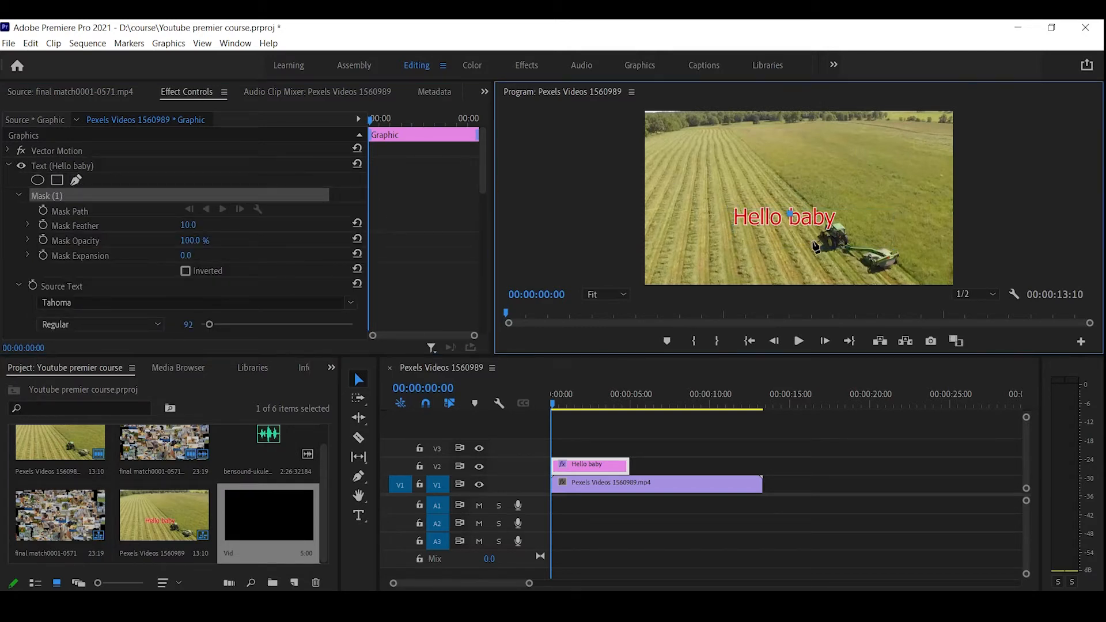
click(813, 241)
click(880, 203)
click(848, 185)
click(790, 214)
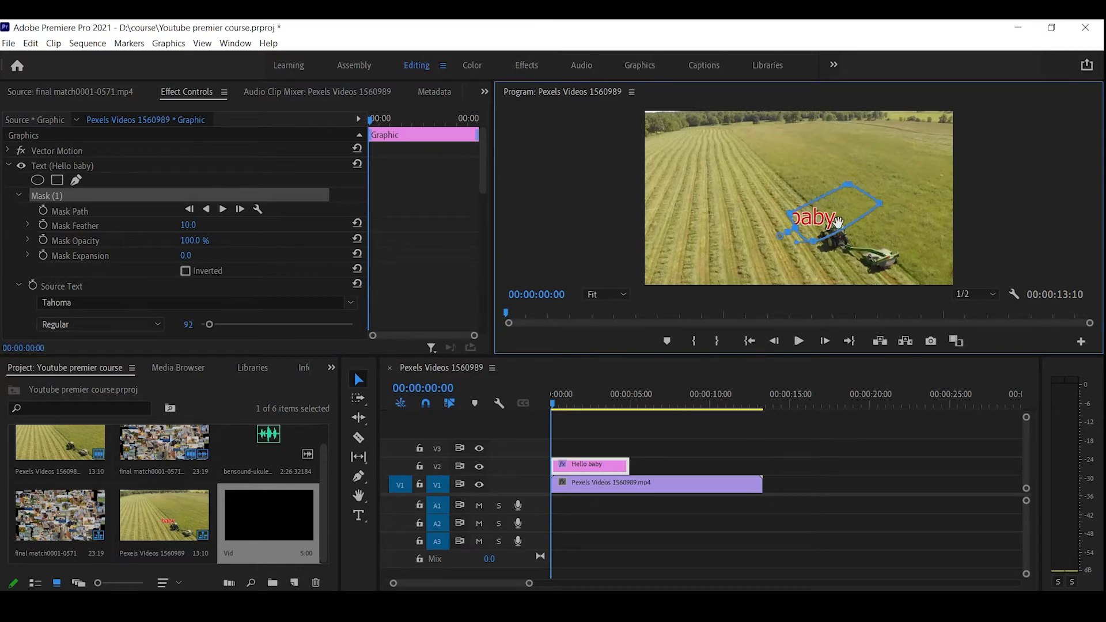
Undo the drawn bezier mask points and delete the mask from the title's text layer.
key(ctrl+z)
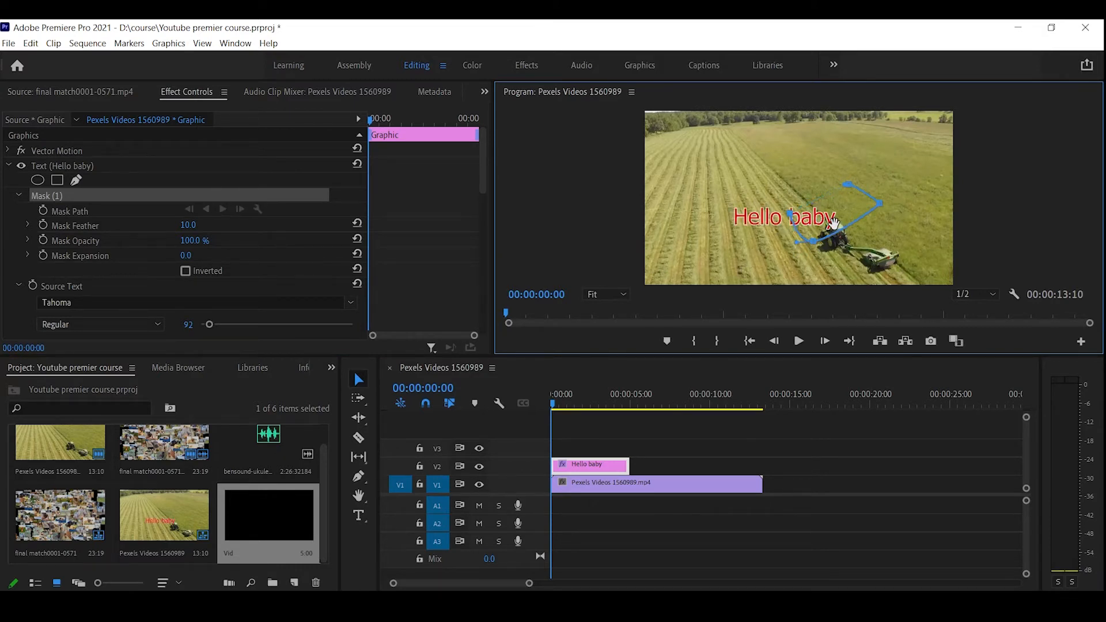
key(ctrl+z)
key(ctrl+z)
key(ctrl+z)
key(ctrl+z)
click(96, 196)
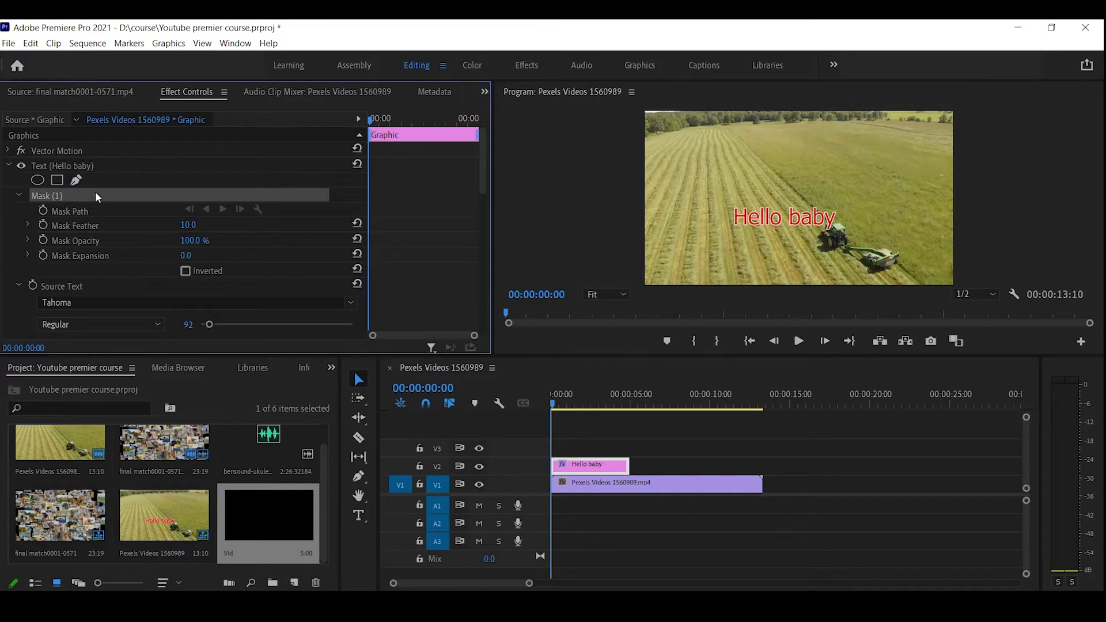
key(Delete)
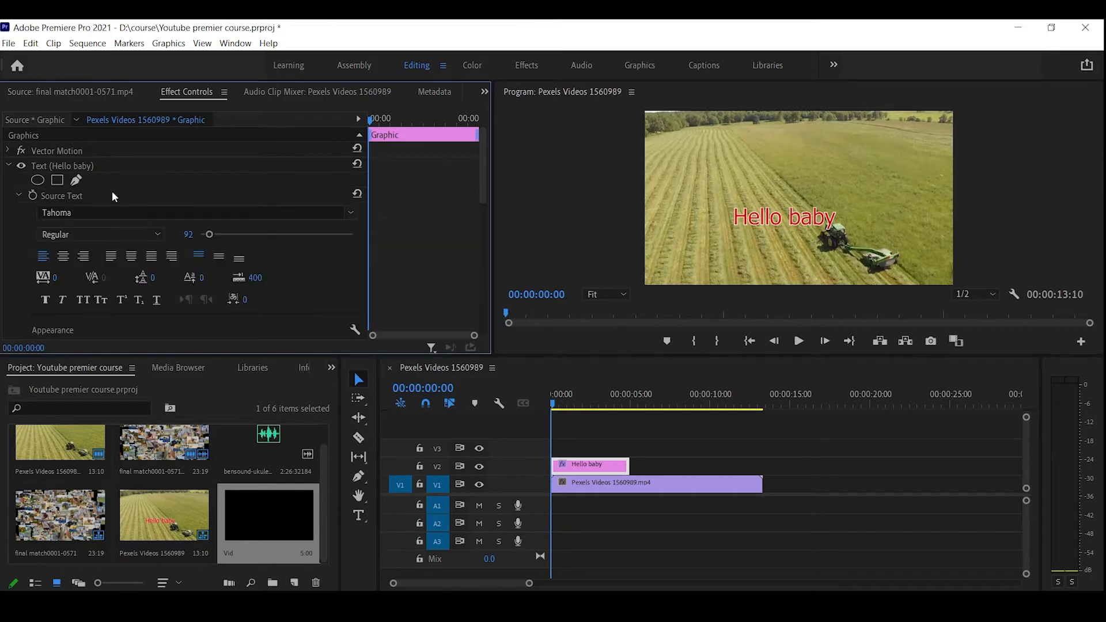
Add a rectangular mask to the text layer and stretch its corners until it encloses the whole "Hello baby" title.
click(57, 180)
drag(800, 179, 852, 196)
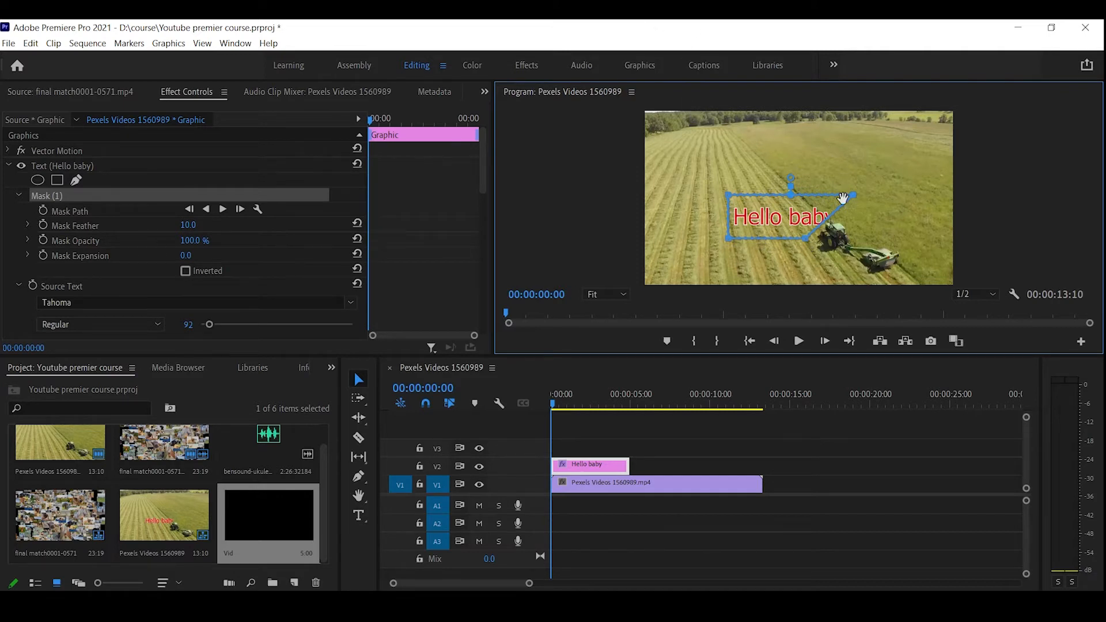
drag(807, 241, 830, 239)
drag(831, 239, 881, 235)
mouse_move(880, 236)
mouse_down()
mouse_move(871, 237)
mouse_move(881, 238)
mouse_up()
Move the title to the lower-left corner of the footage, and shift its rectangular mask to cover it again.
key(h)
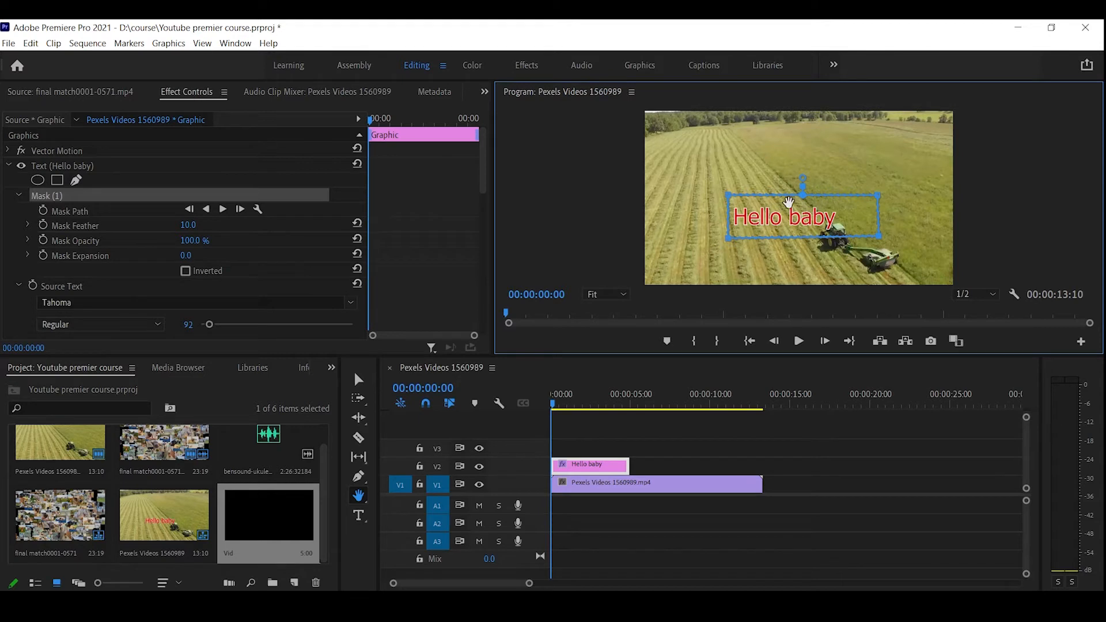
key(v)
drag(848, 202, 738, 265)
click(88, 166)
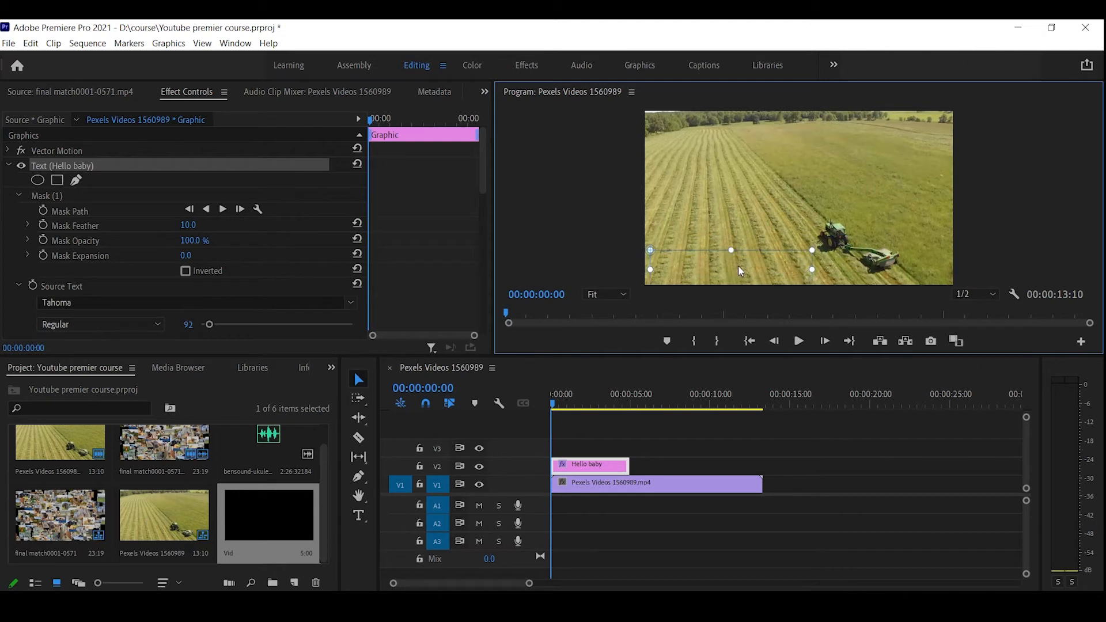
click(57, 196)
drag(780, 224, 712, 261)
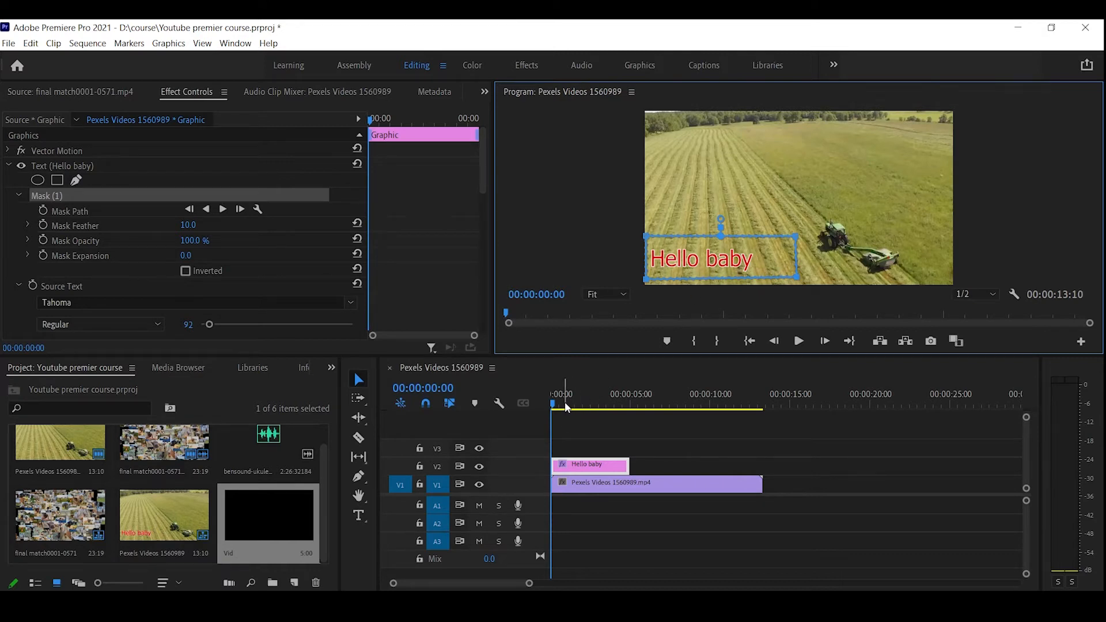
Place the playhead at 00:00:01:15 and rename the title's mask to "Mybab".
drag(564, 404, 553, 404)
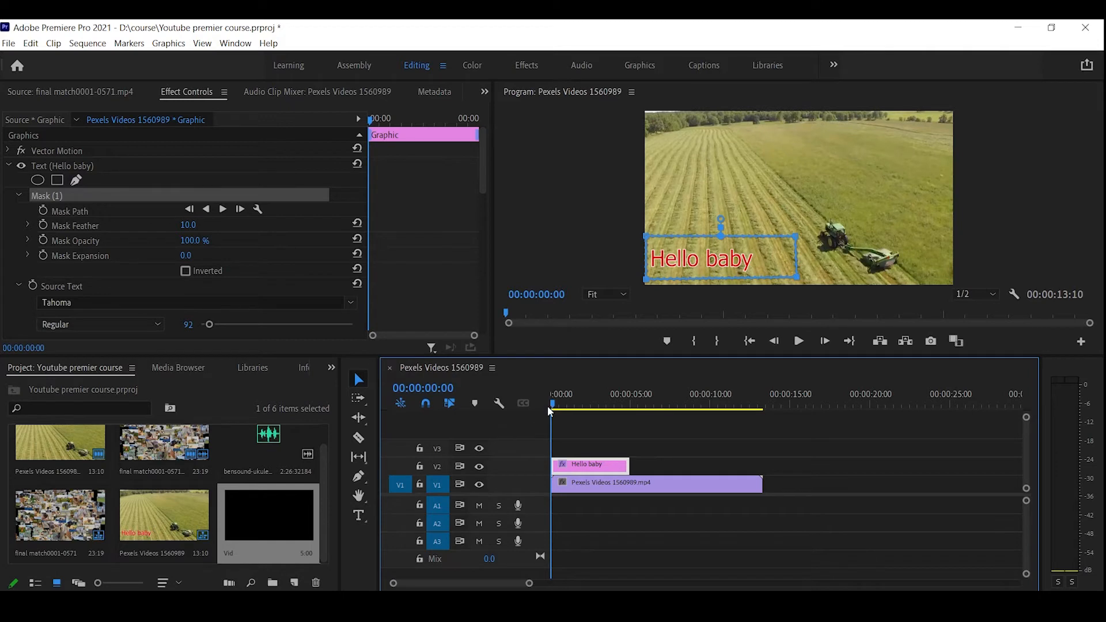
drag(548, 410, 575, 406)
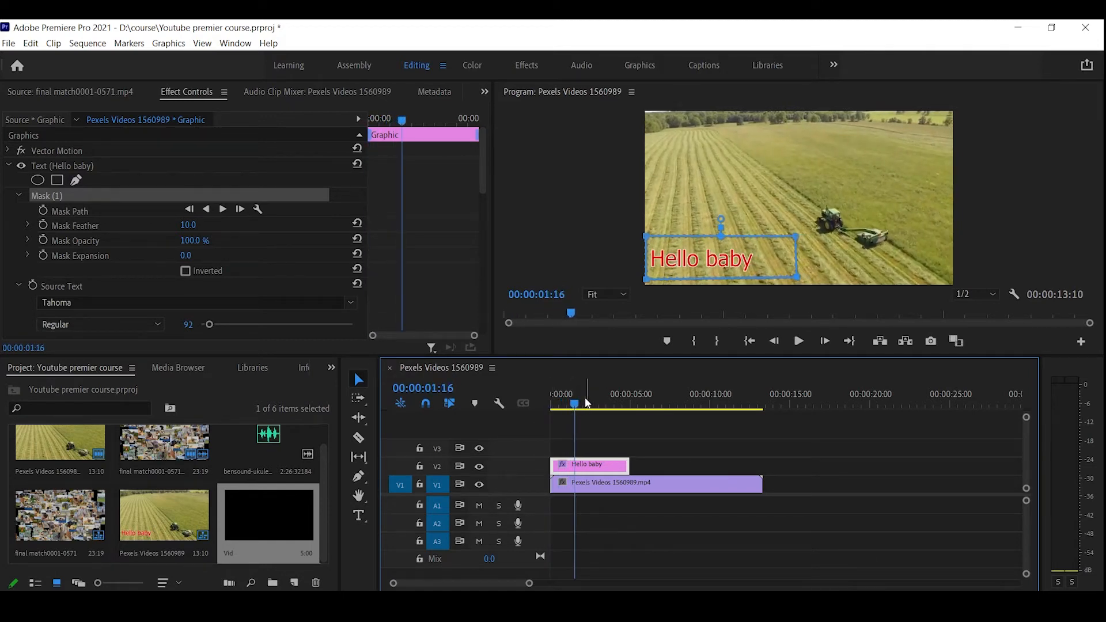
key(Left)
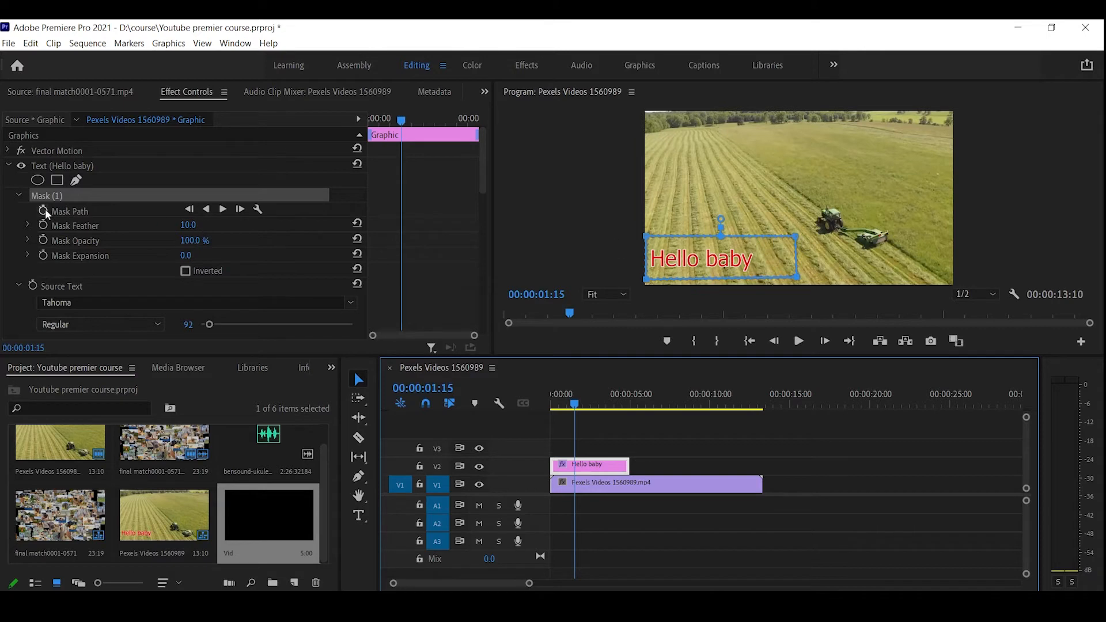
right_click(60, 196)
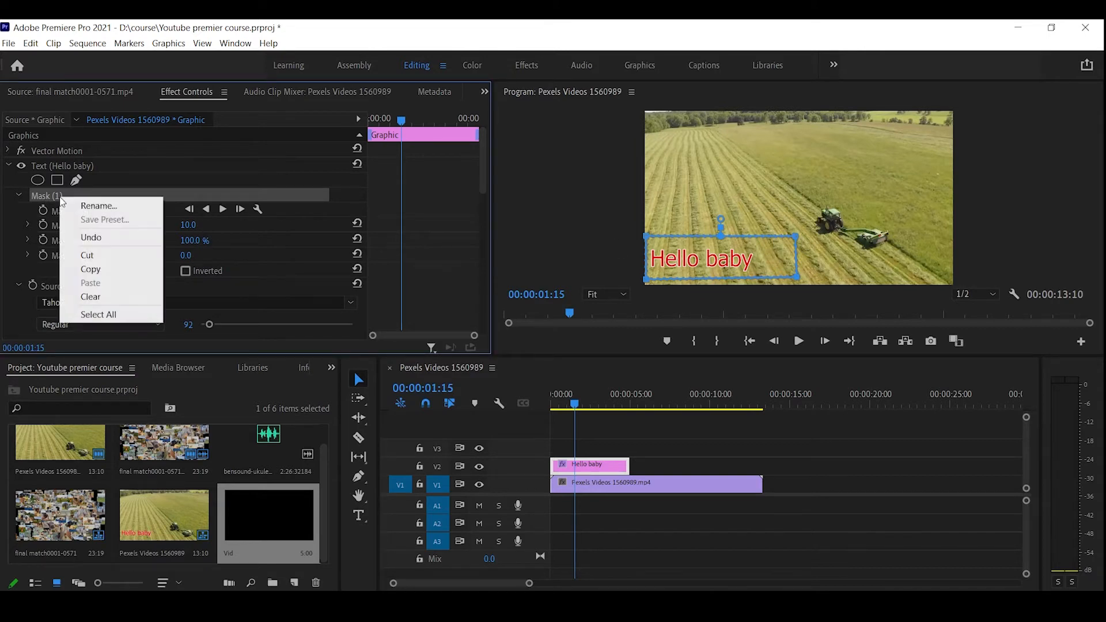
click(113, 202)
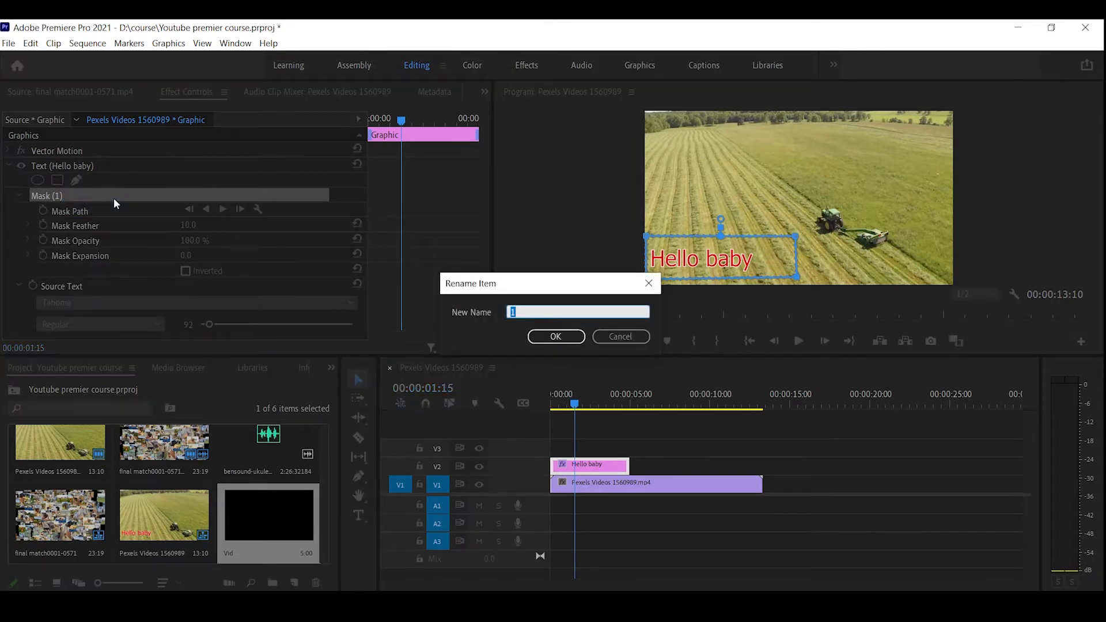
text(Mybab)
key(Return)
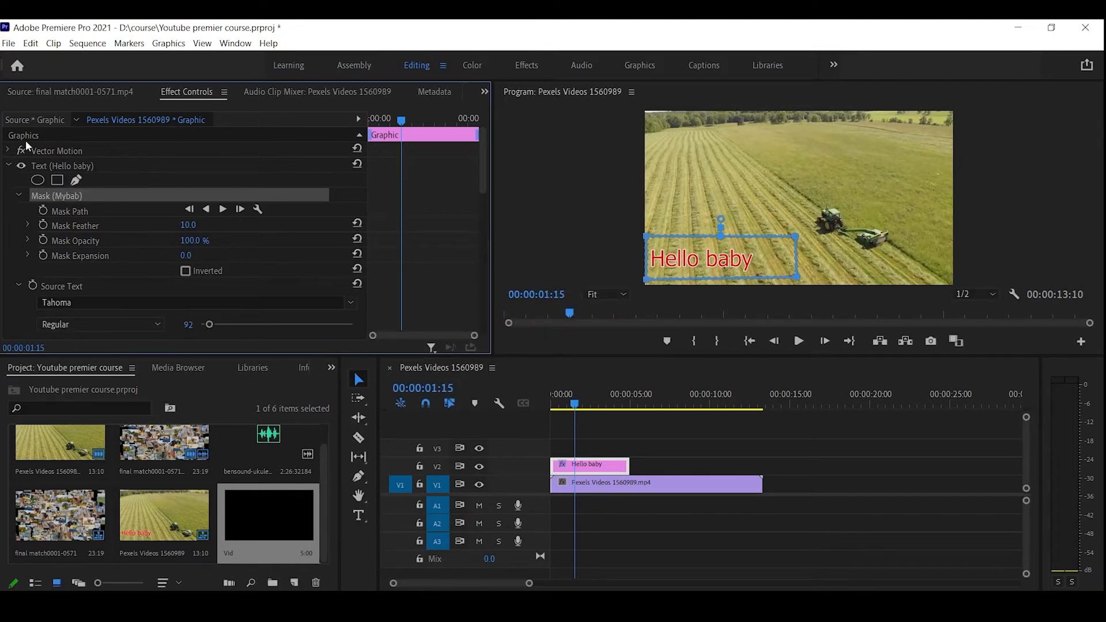
Keyframe the Mask Path at 00:00:01:15, shift the mask left off the title at 00:00:00:00, and preview the text reveal.
click(47, 209)
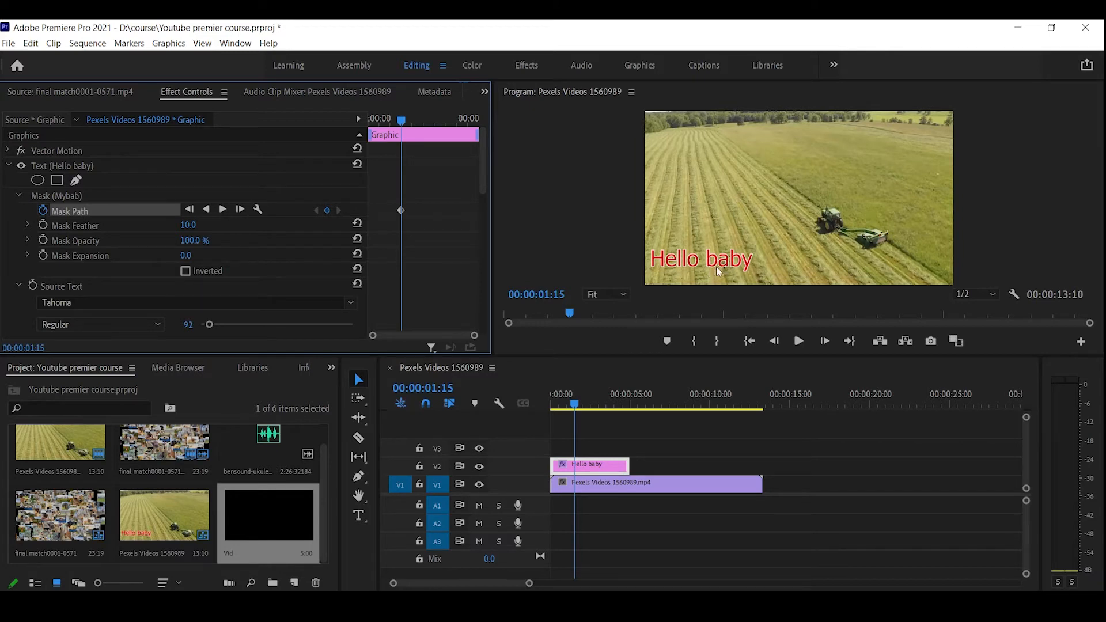
drag(569, 403, 510, 417)
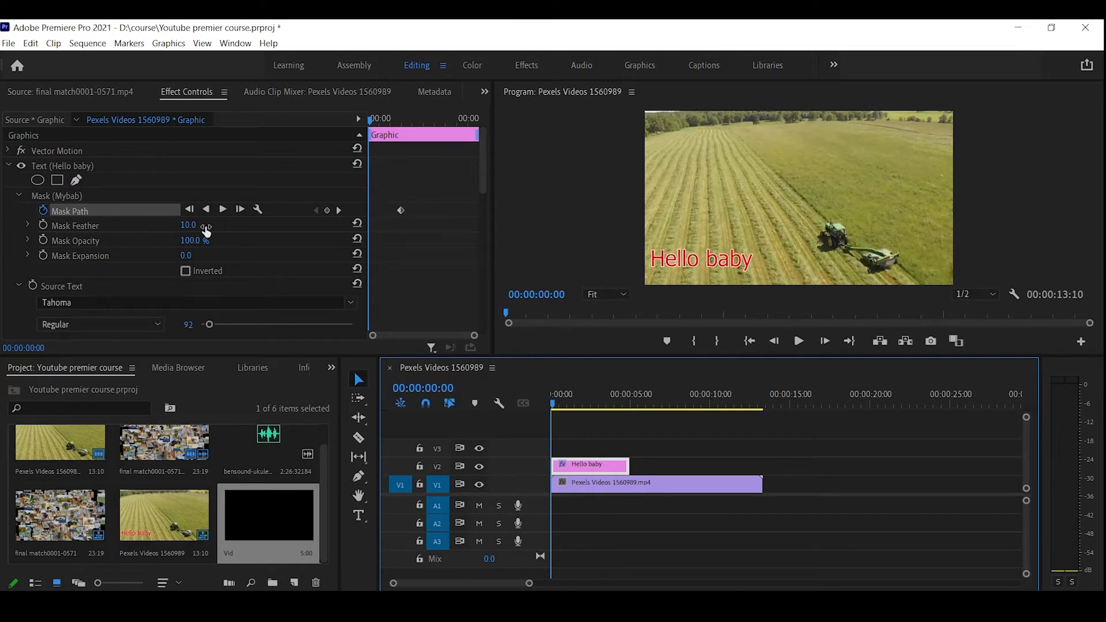
click(122, 214)
click(68, 196)
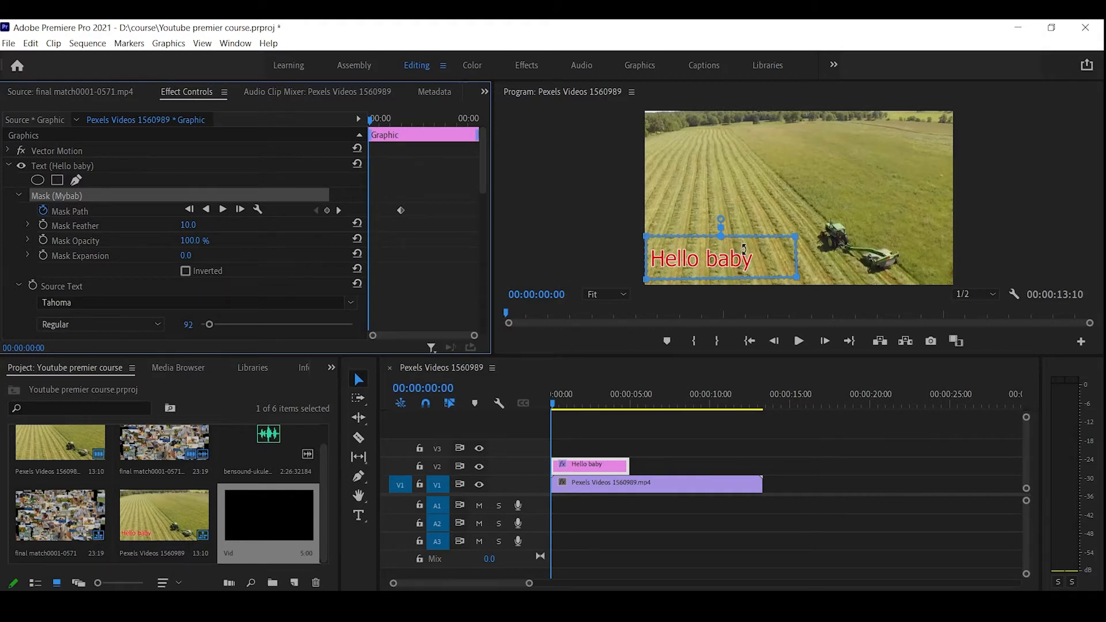
key(h)
click(746, 262)
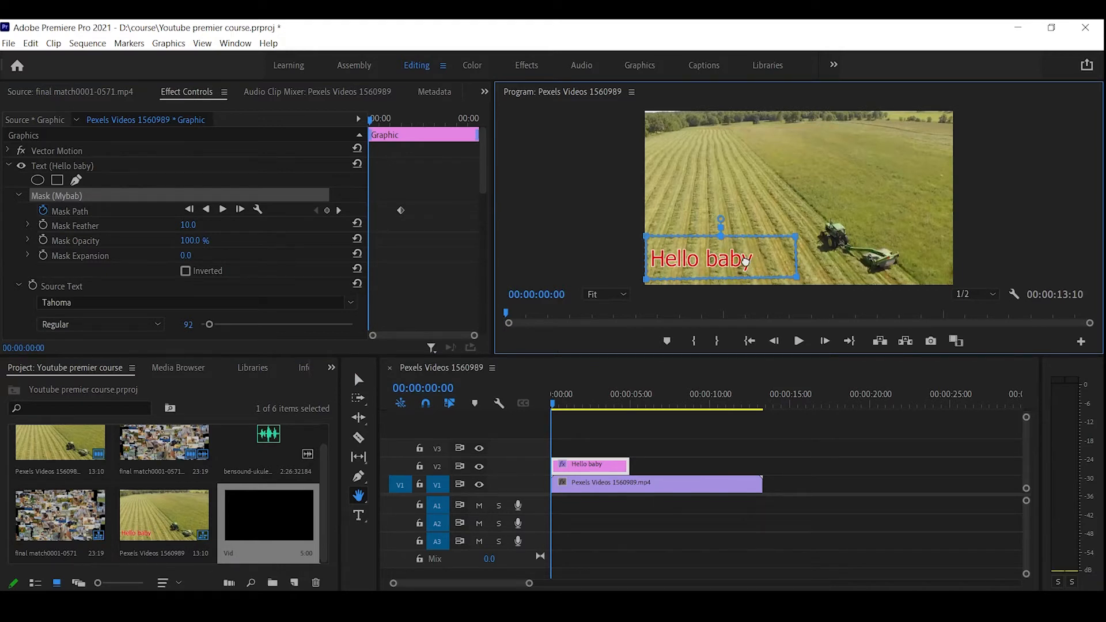
key(v)
drag(747, 259, 601, 258)
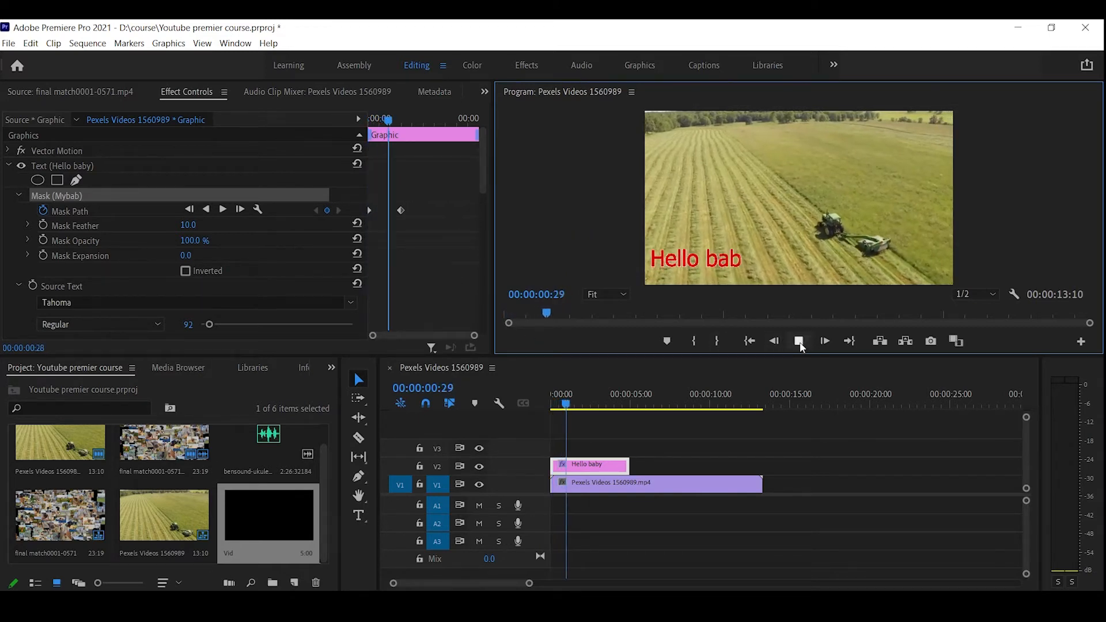
click(800, 344)
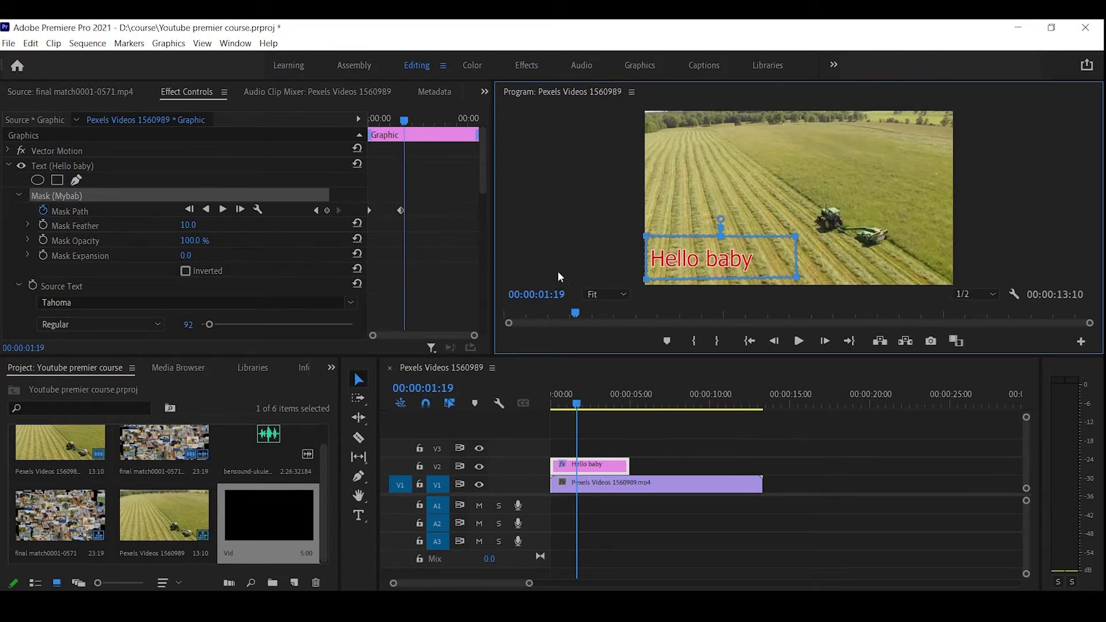
Delete the "Hello baby" title clip and add a new title reading "Babe" at the footage's lower-left edge.
click(615, 471)
key(Delete)
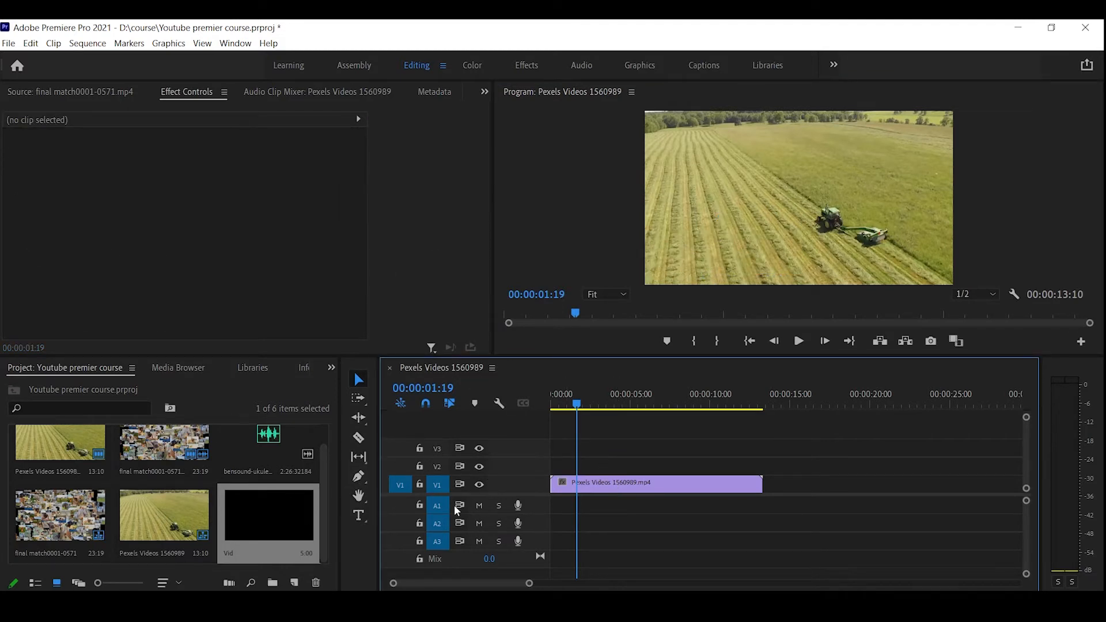
click(359, 517)
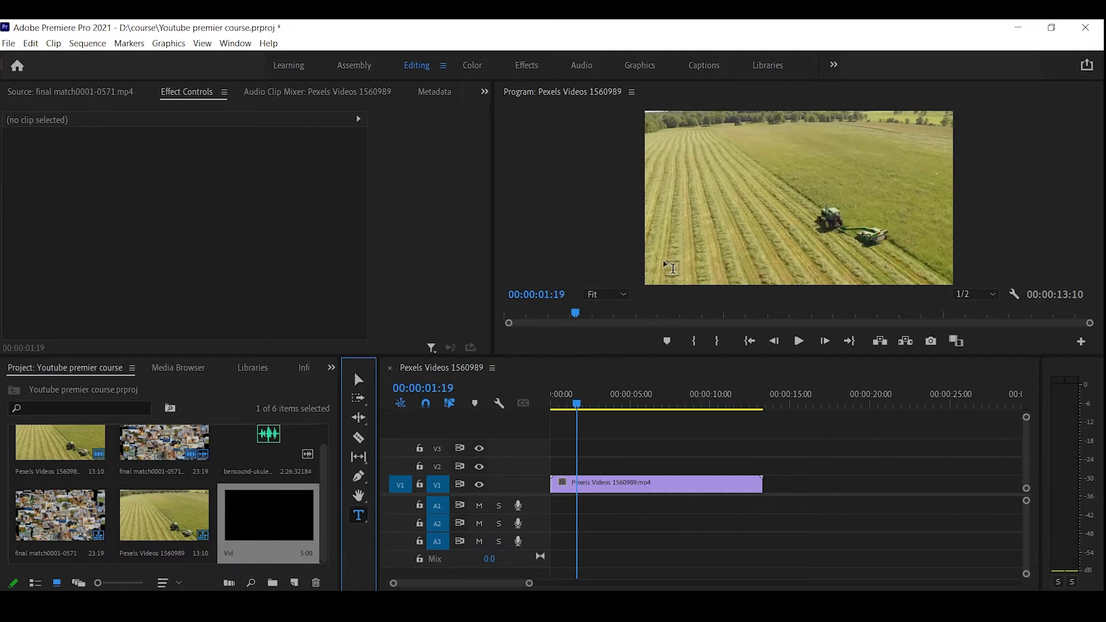
click(648, 258)
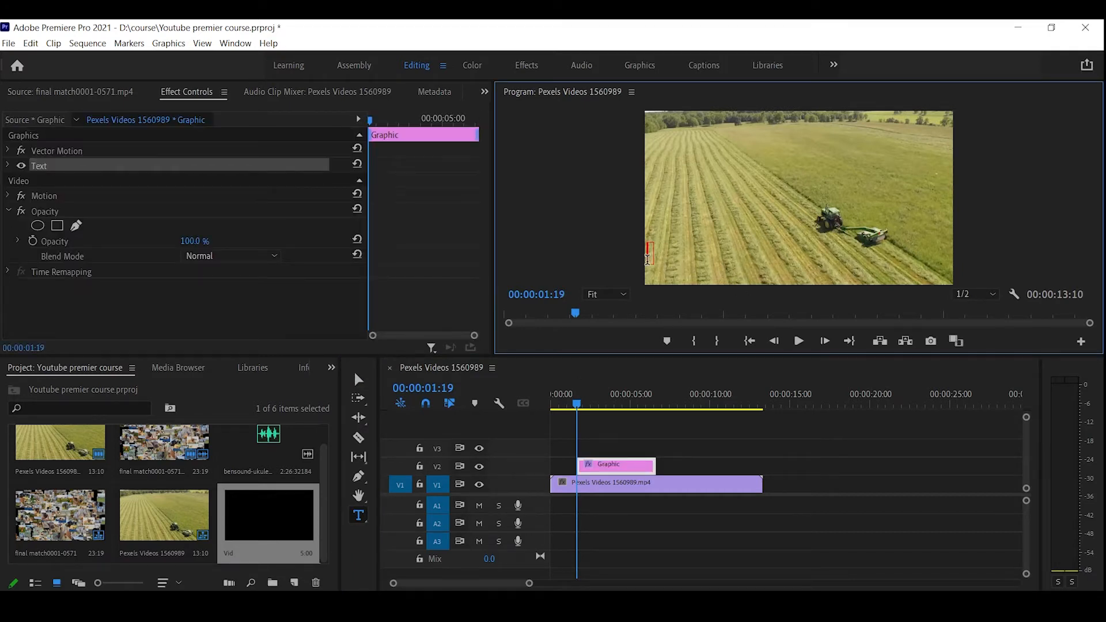
text(Babe)
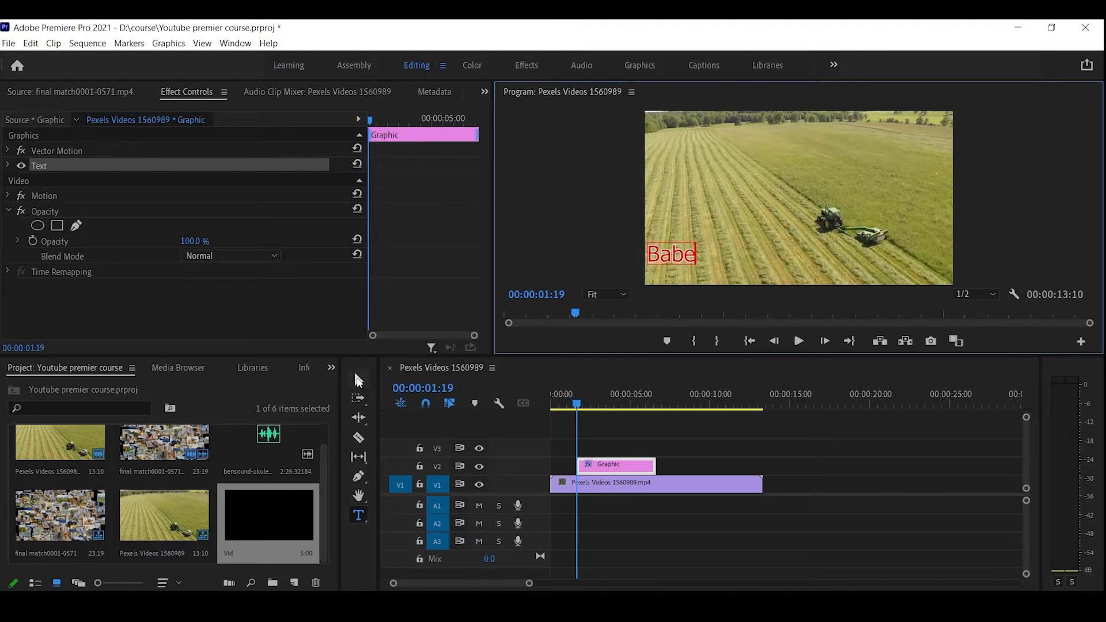
Move the "Babe" title slightly down and to the right within the footage's lower-left corner, and deselect it.
click(358, 380)
drag(682, 256, 699, 270)
click(838, 303)
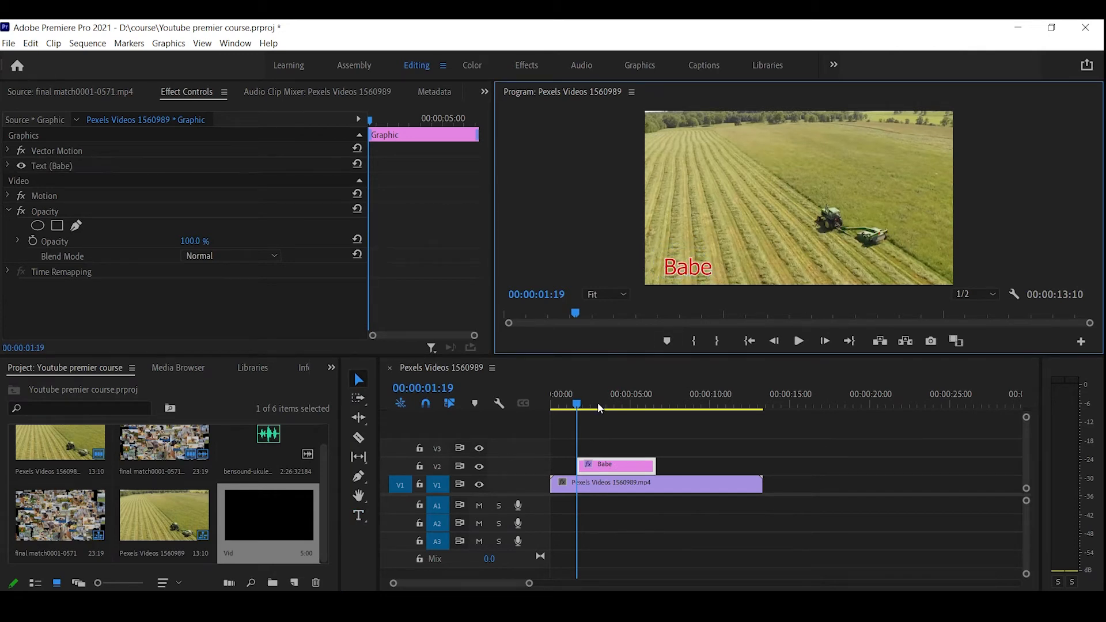
Shift the "Babe" title clip on track V2 so that it starts at 00:00:01:13.
drag(598, 405, 575, 419)
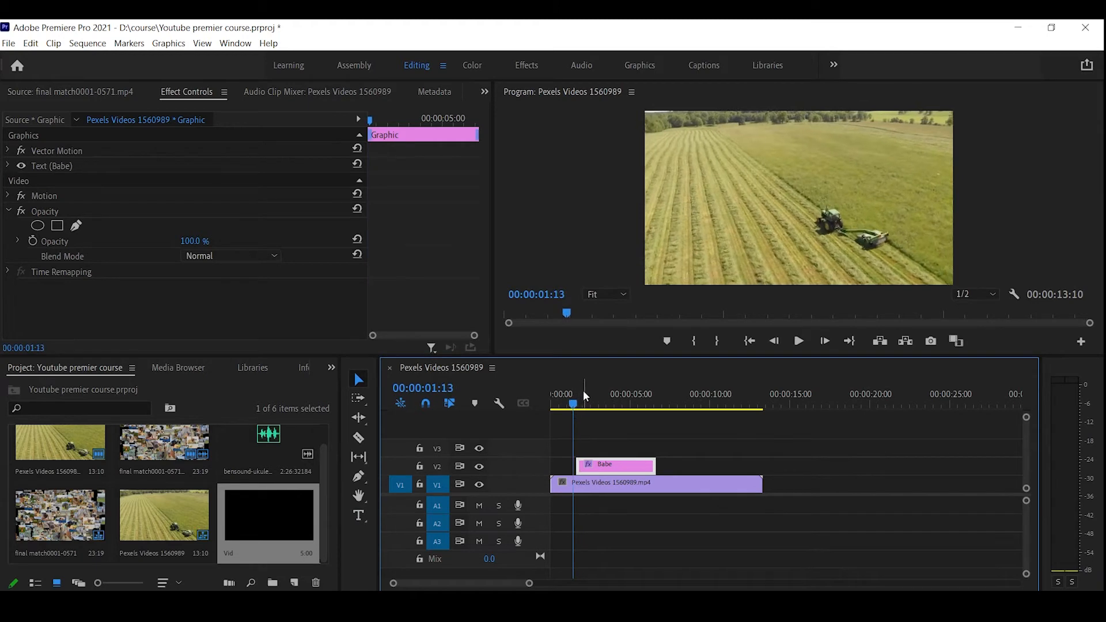
drag(605, 478, 601, 474)
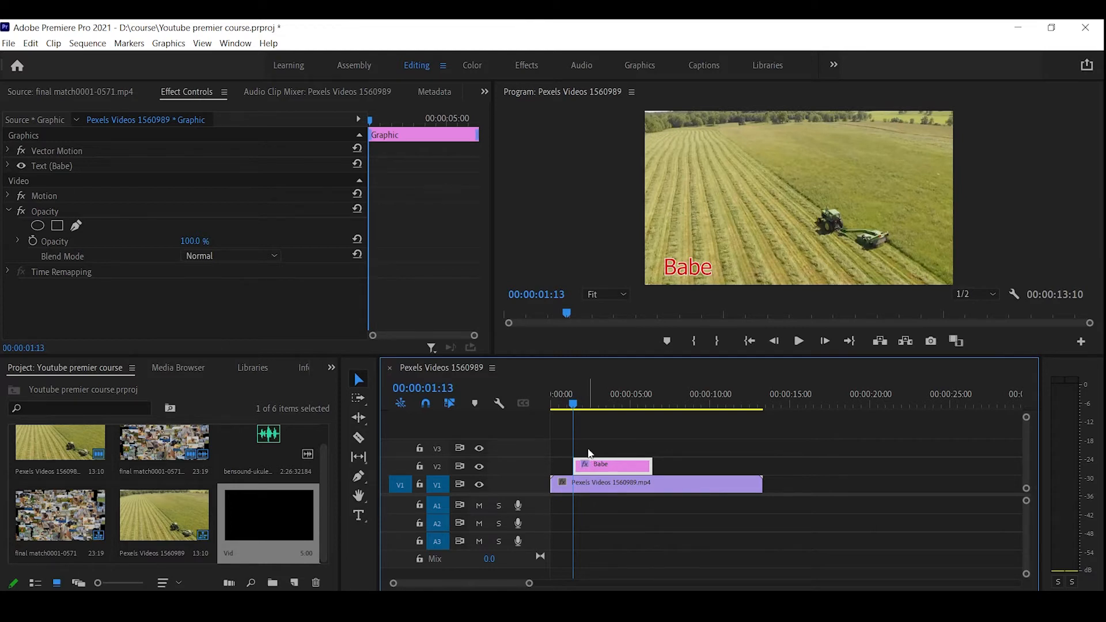
drag(594, 464, 571, 466)
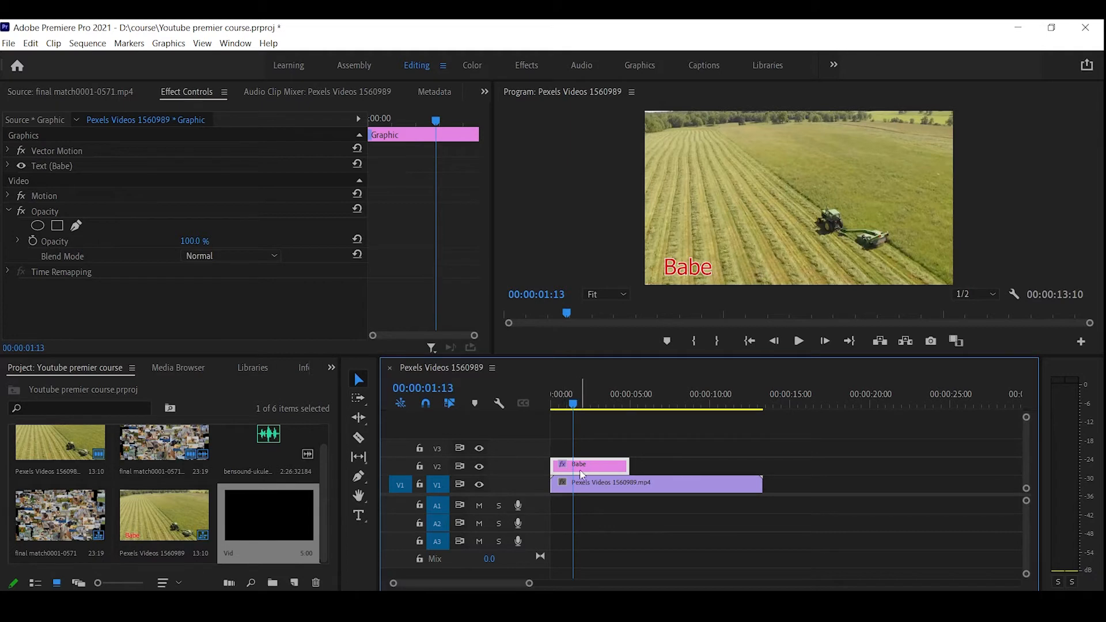
drag(584, 474, 613, 465)
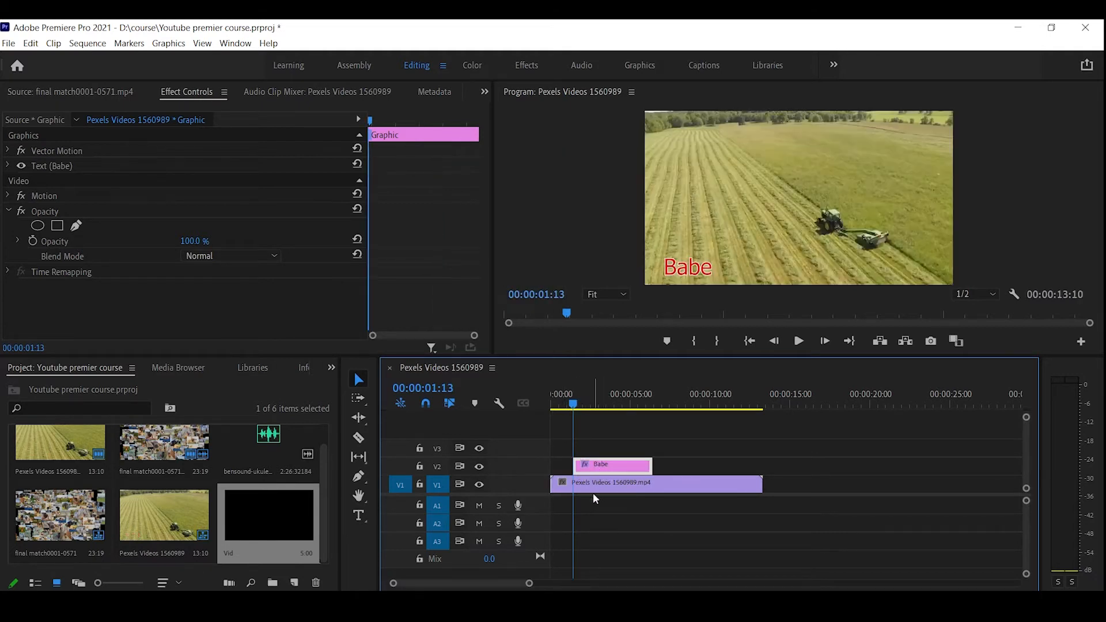
Play the sequence from 00:00:00:13 to preview how the unanimated "Babe" title appears over the footage.
click(557, 395)
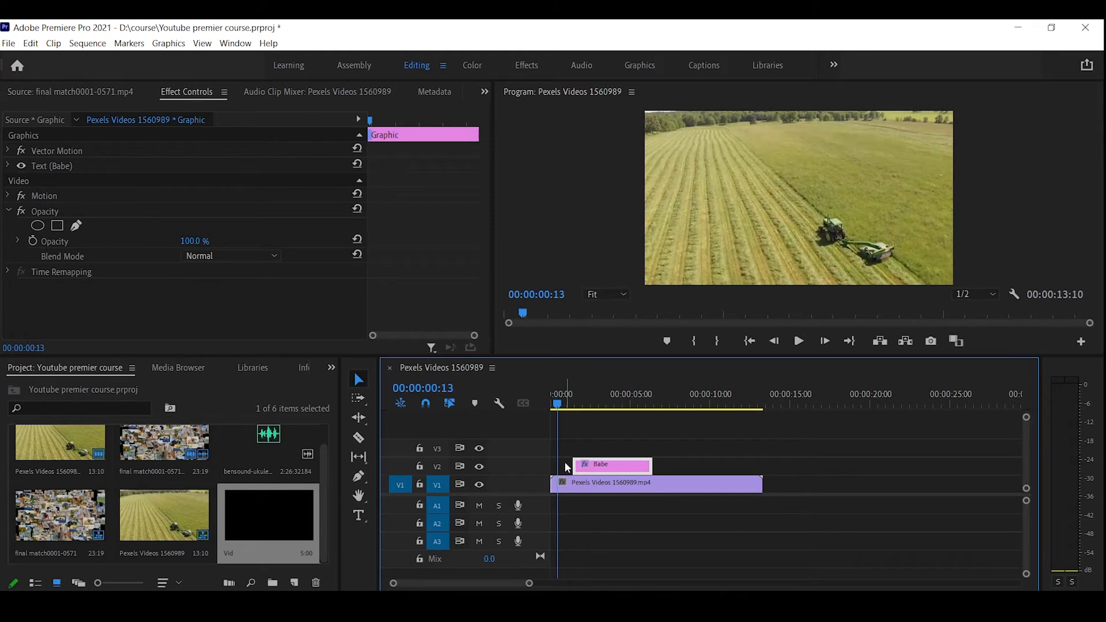
key(space)
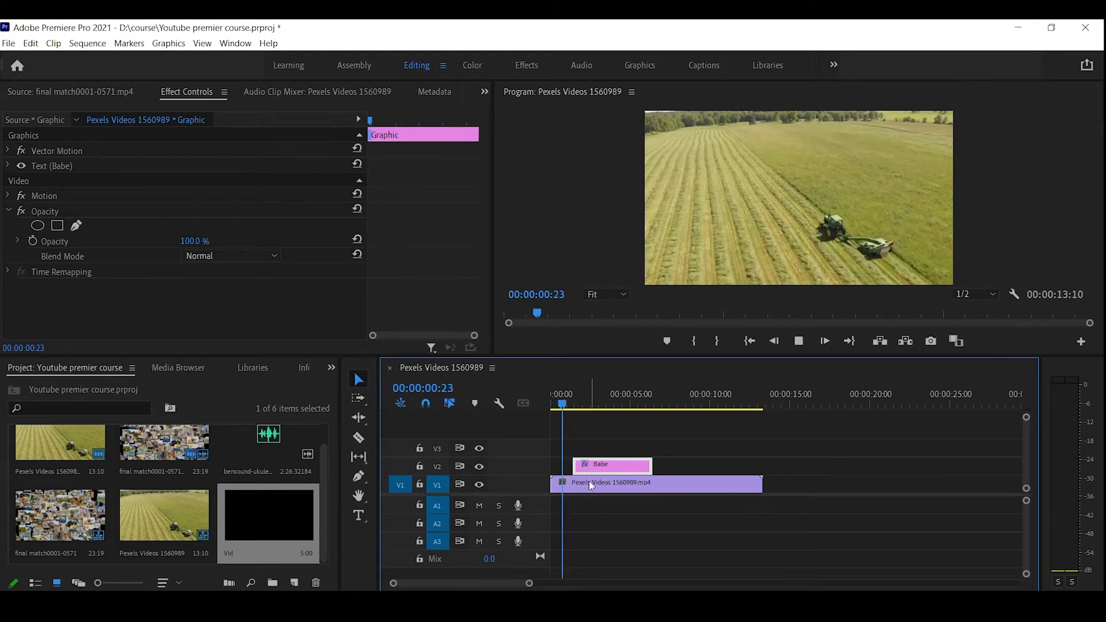
key(space)
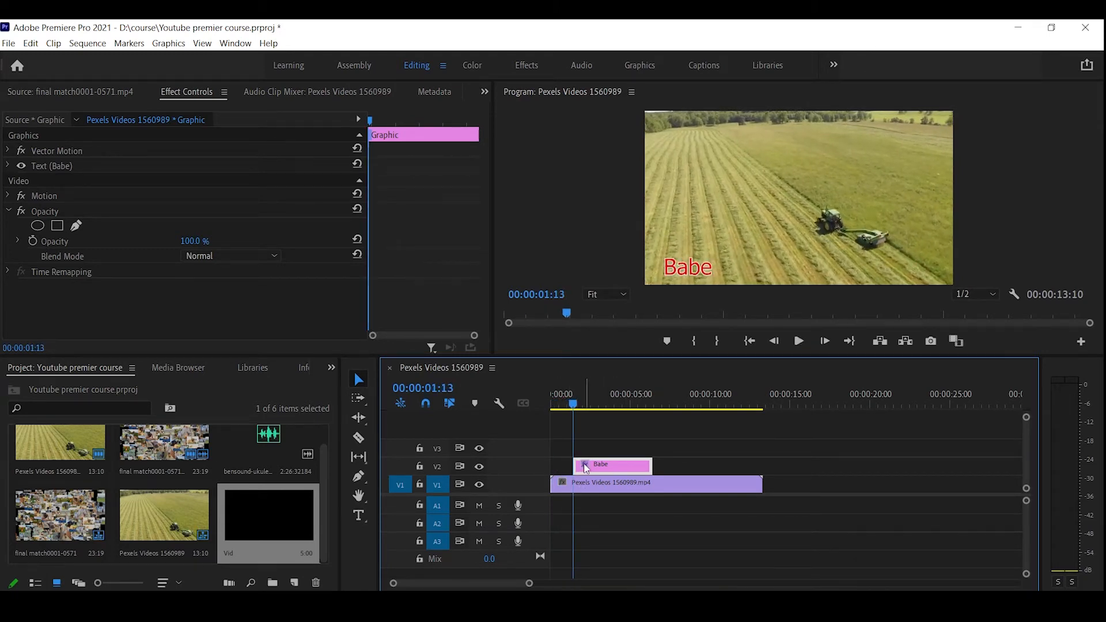
key(space)
key(space)
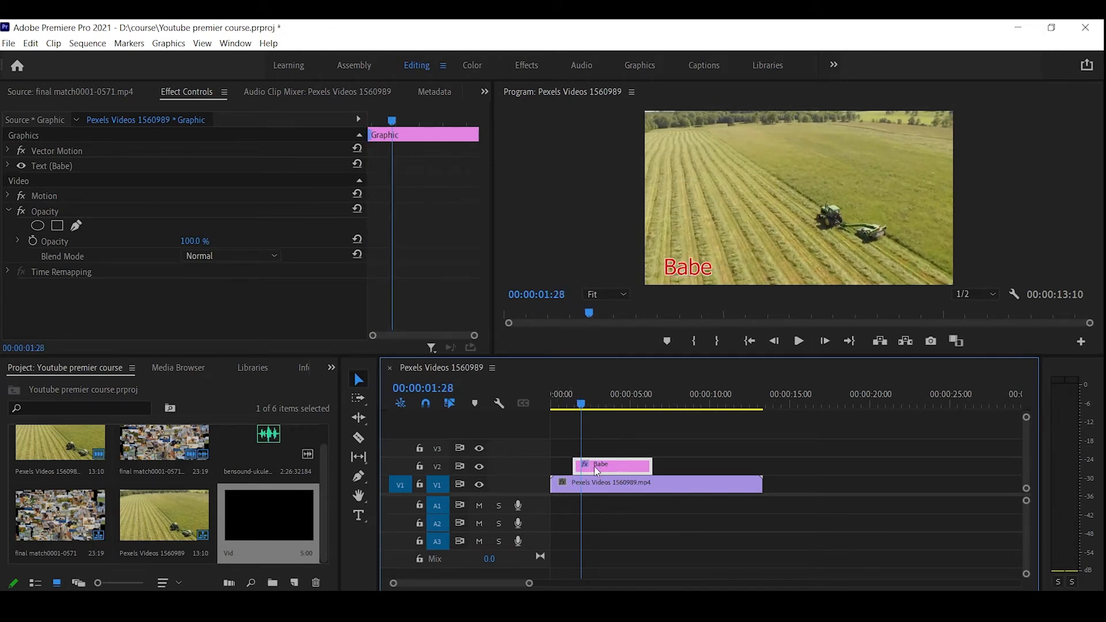
Move the "Babe" title clip to the start of the sequence and place the playhead at 00:00:02:02.
drag(597, 467, 574, 472)
mouse_move(581, 406)
mouse_down()
mouse_move(540, 415)
mouse_move(583, 426)
mouse_up()
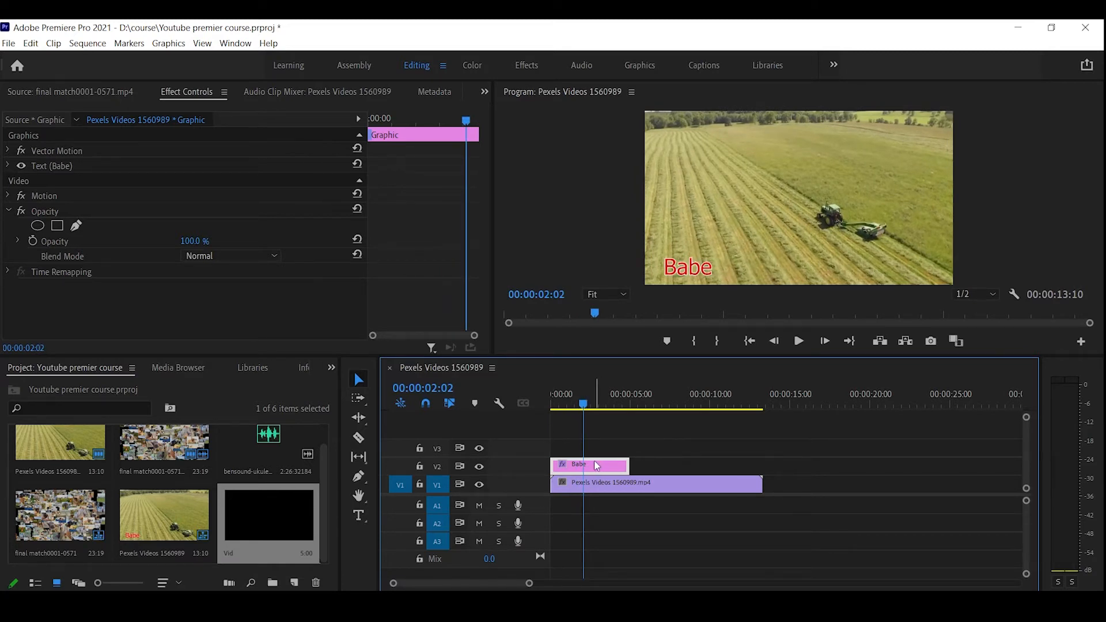
Add a rectangular mask to the "Babe" text layer and position it so it encloses the title.
click(59, 165)
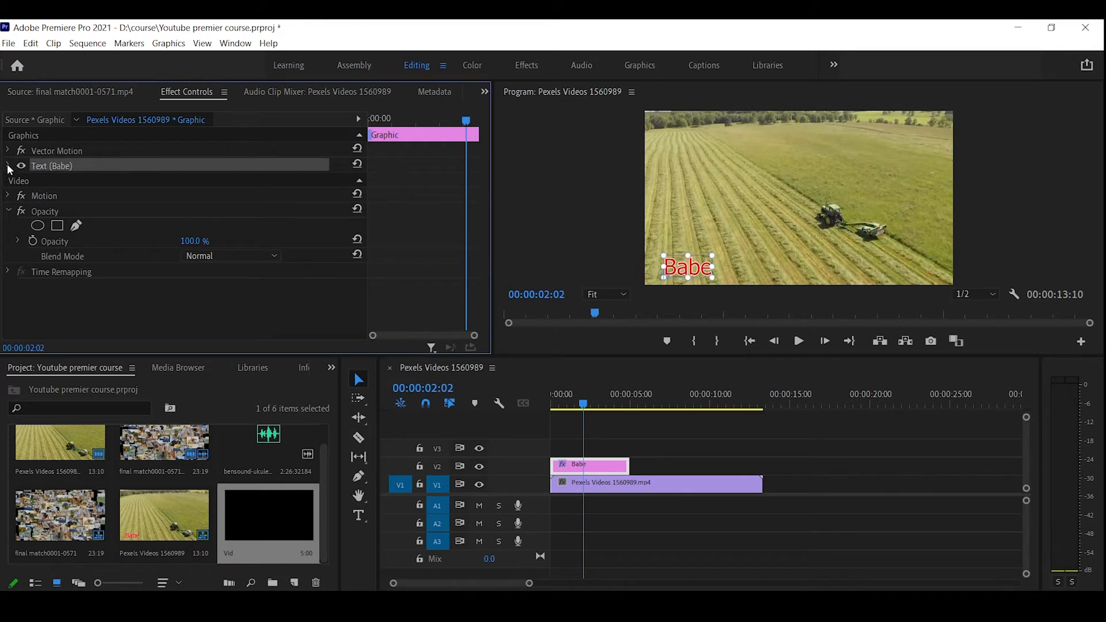
click(9, 166)
click(58, 179)
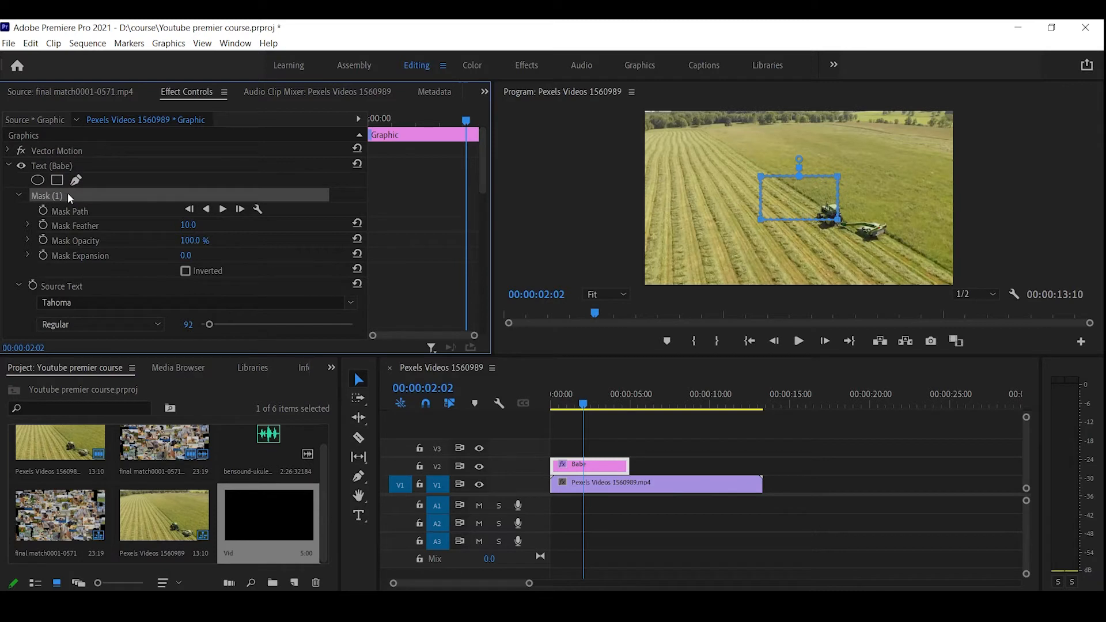
drag(796, 198, 681, 265)
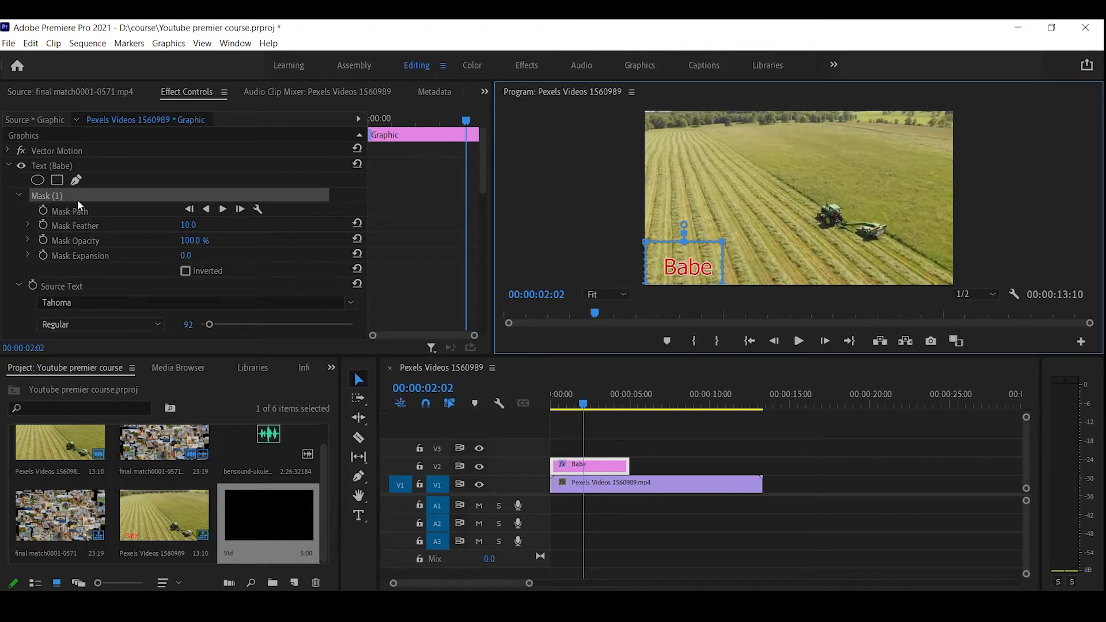
Keyframe the Mask Path over the title at 00:00:02:02 and shift the mask left off the footage at 00:00:00:00.
click(44, 211)
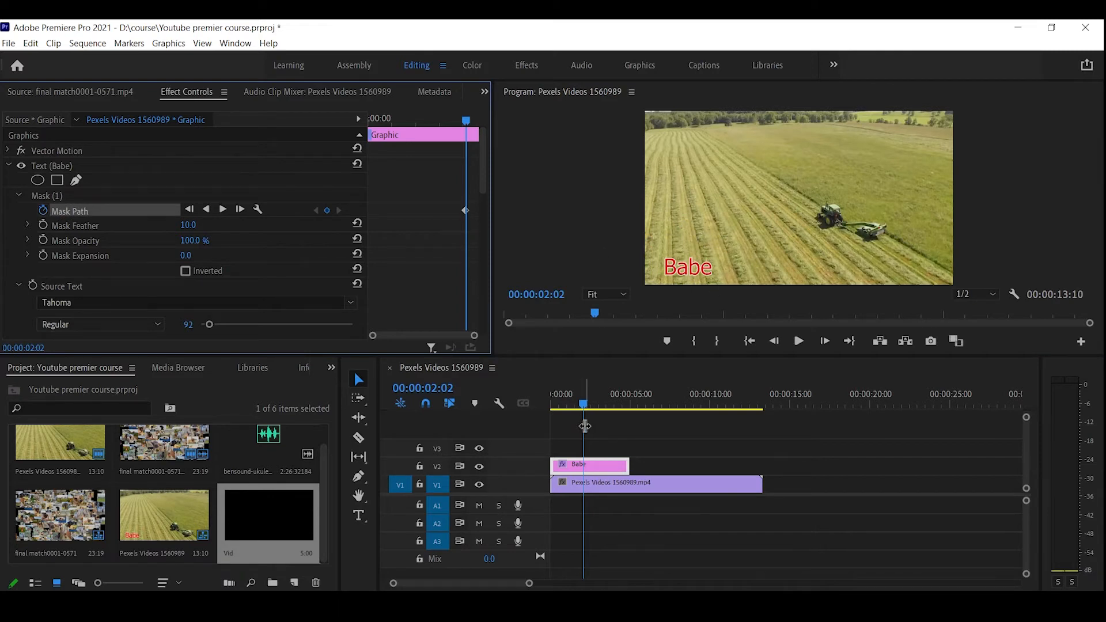
click(63, 195)
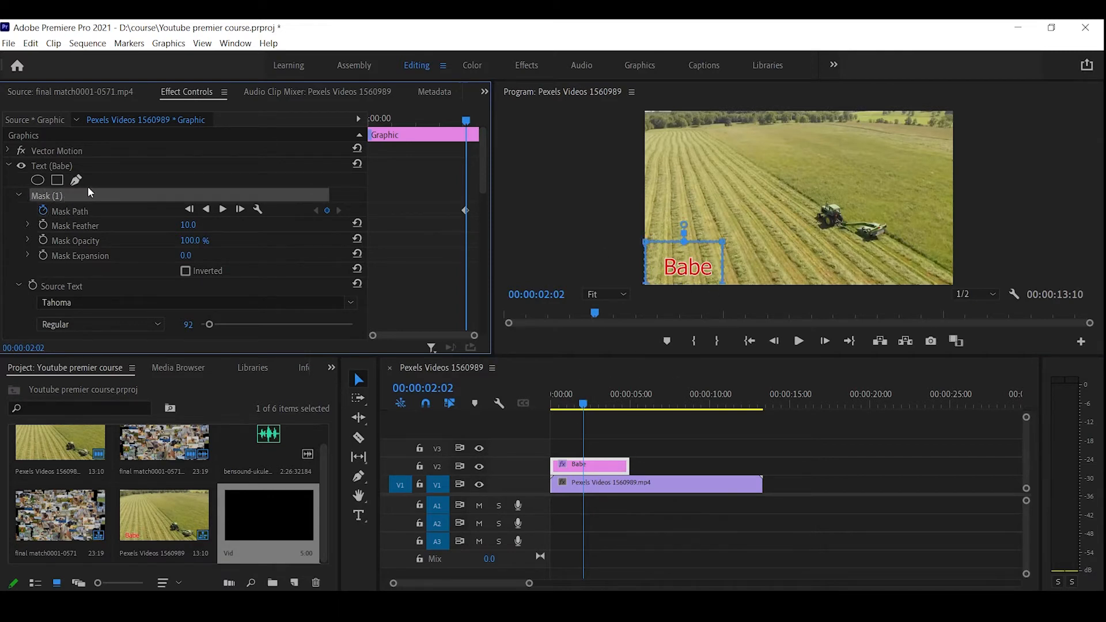
drag(694, 255, 609, 256)
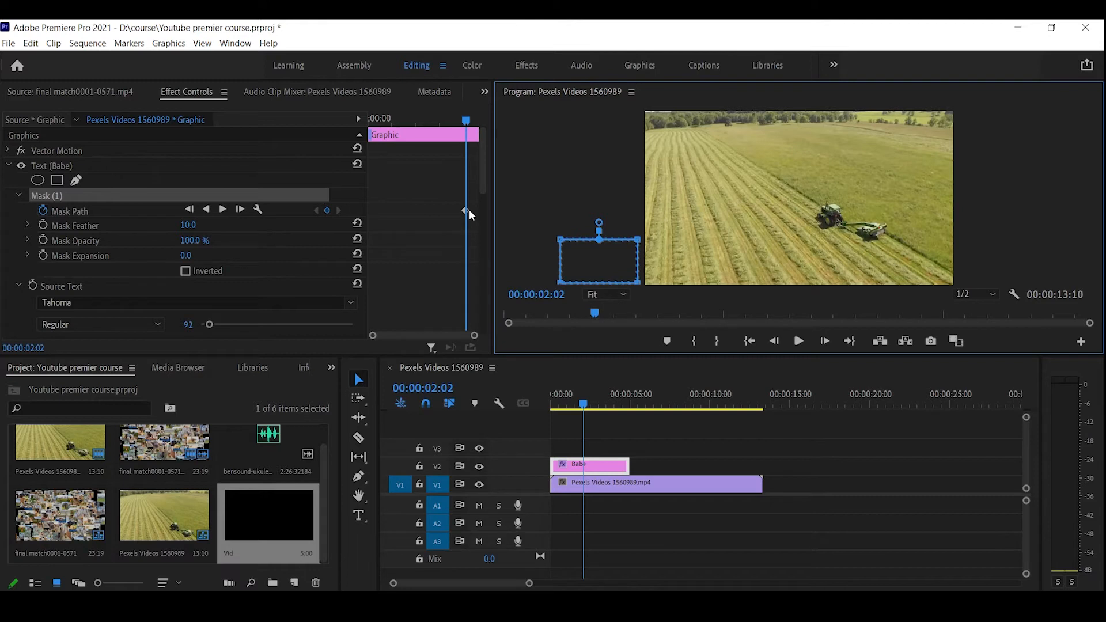
key(ctrl+z)
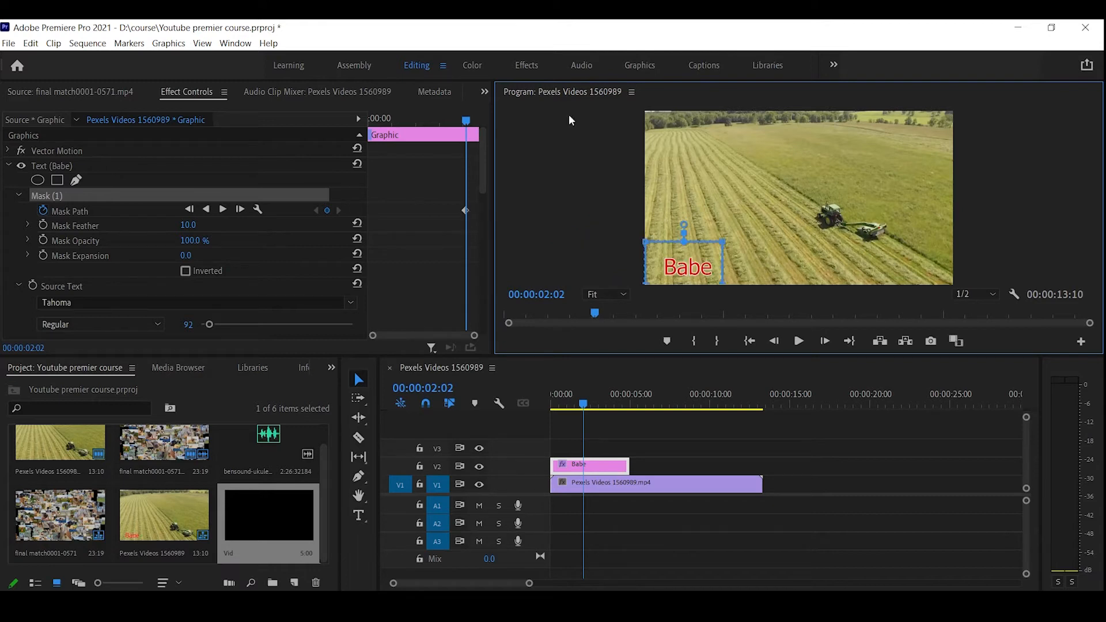
drag(461, 121, 369, 119)
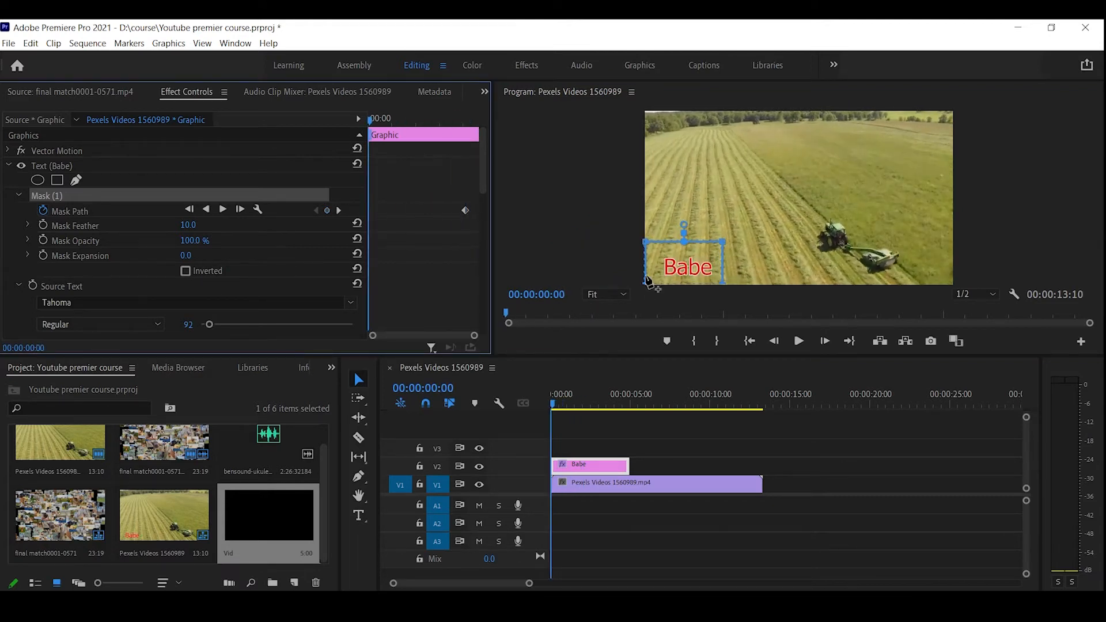
click(686, 261)
drag(687, 260, 604, 261)
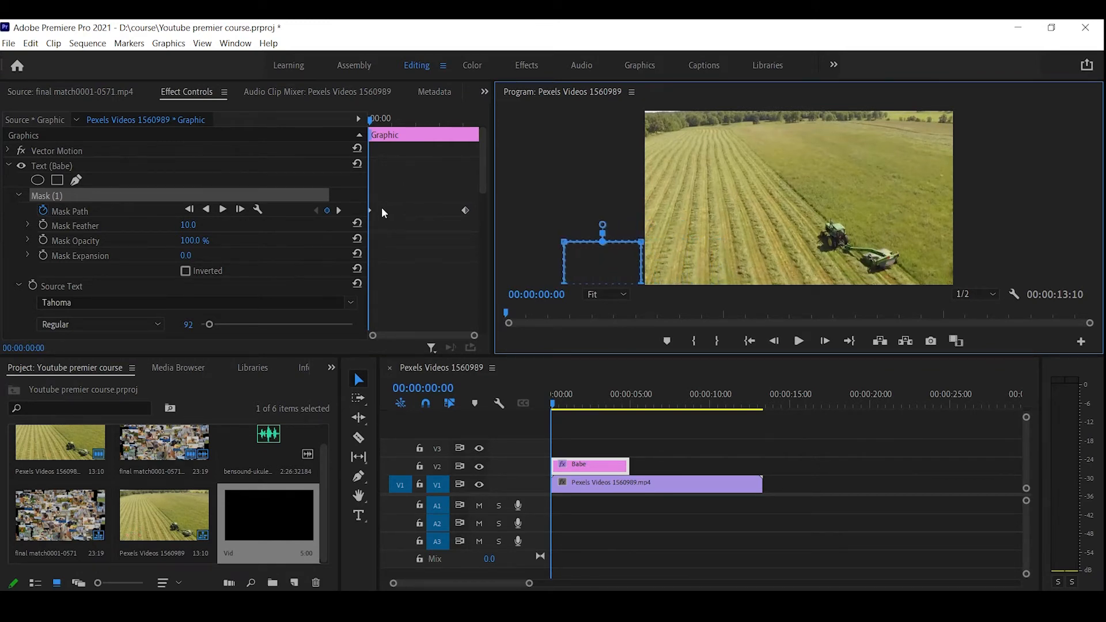
Preview the "Babe" mask reveal twice from the start of the sequence.
click(800, 342)
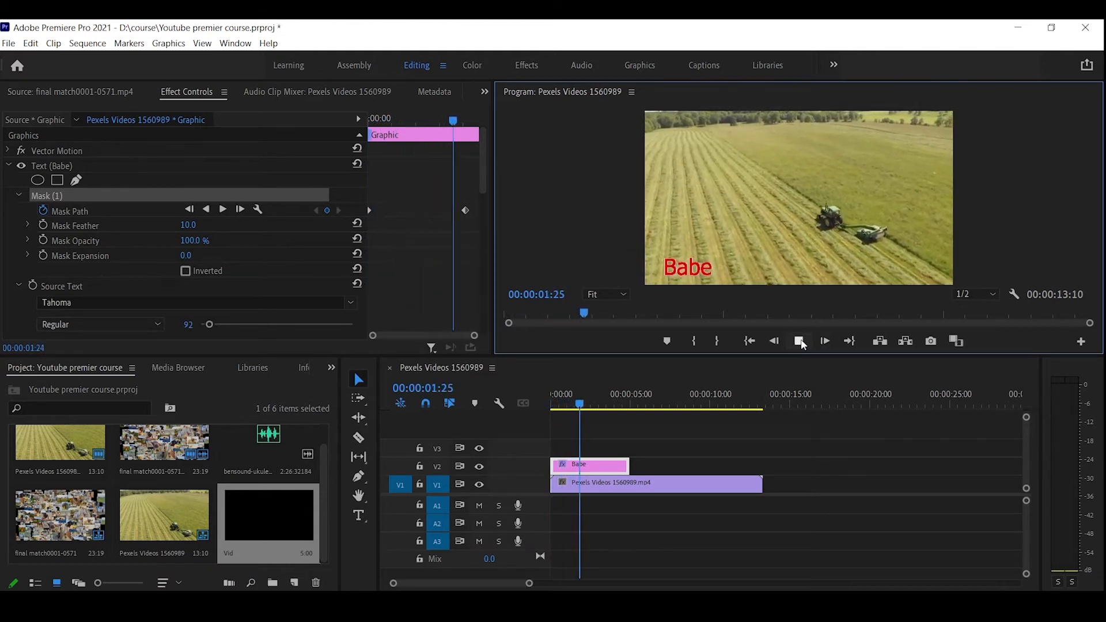
click(799, 342)
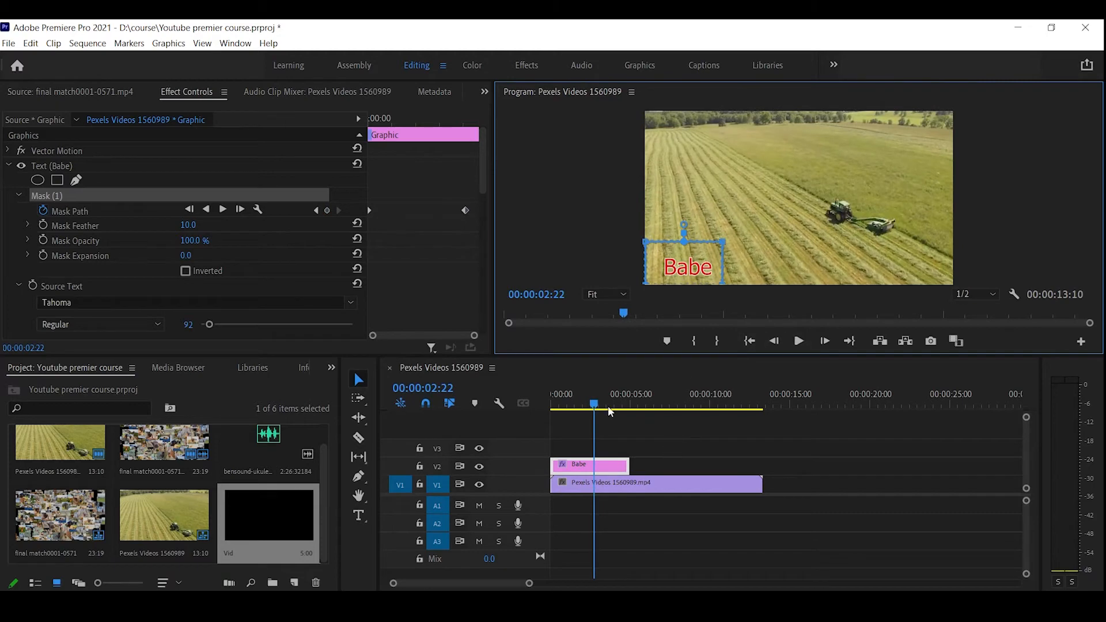
click(470, 257)
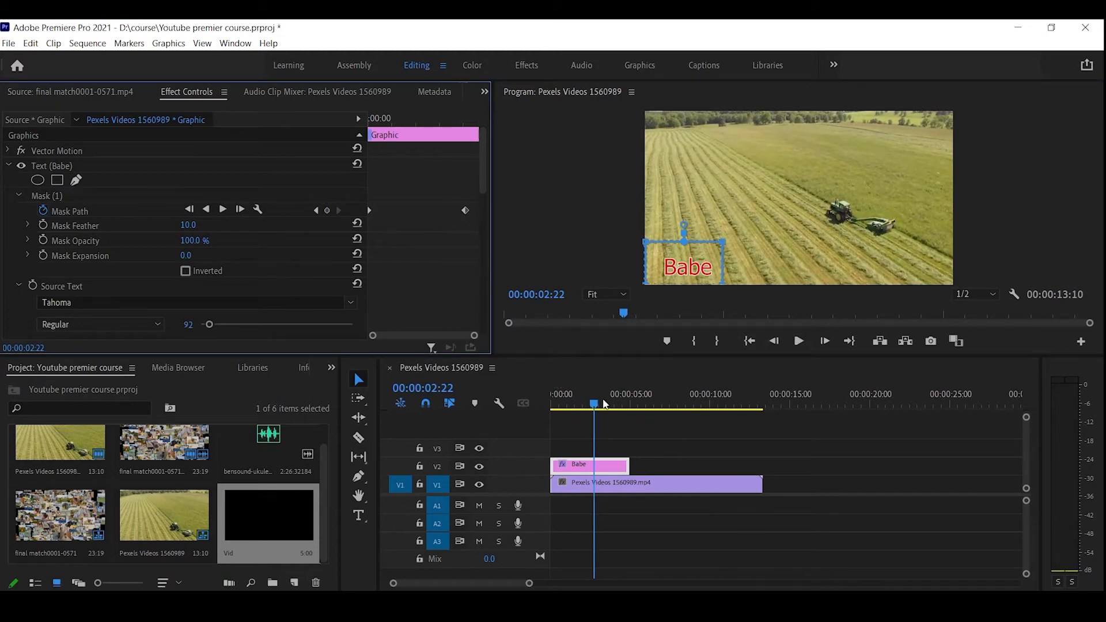
drag(600, 403, 537, 428)
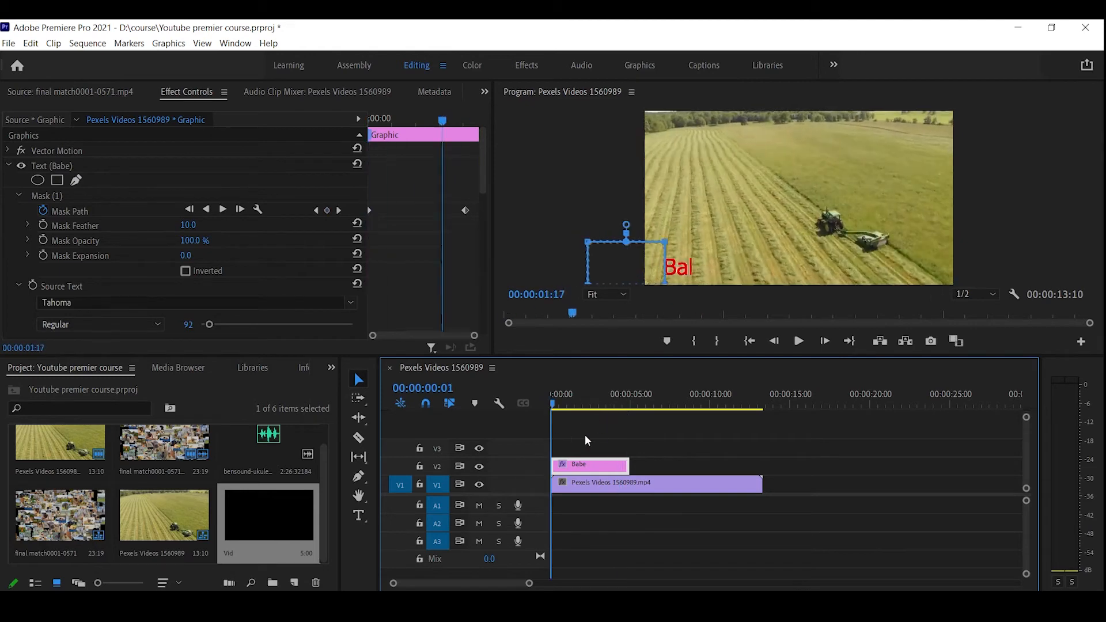
key(space)
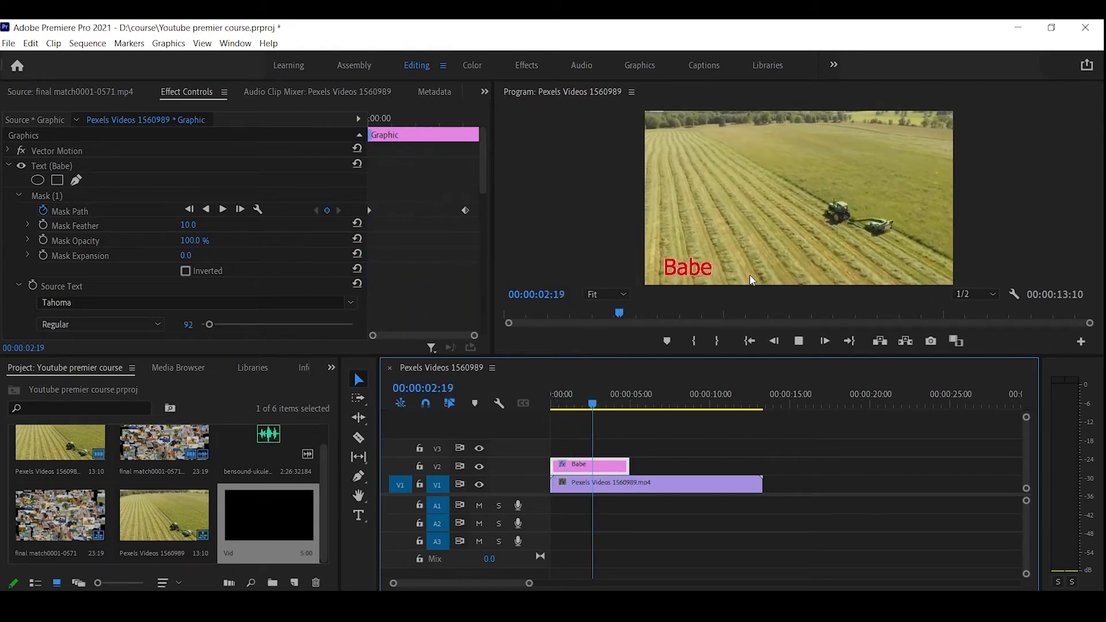
click(689, 267)
Search the effects library for "typ" and clear the search.
click(331, 367)
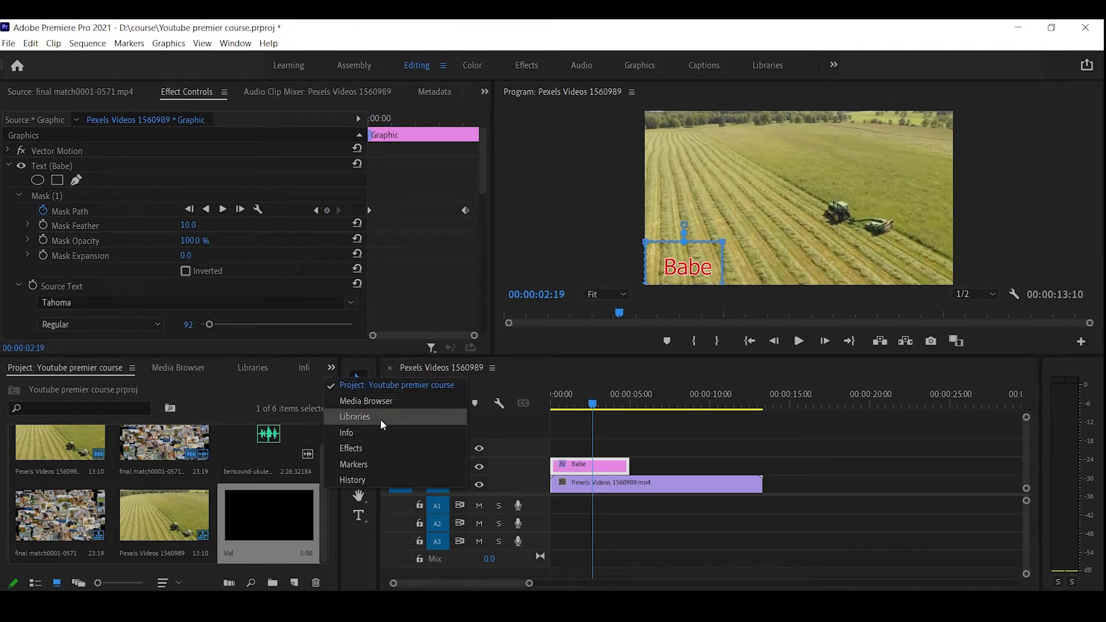
click(351, 448)
click(87, 386)
text(t)
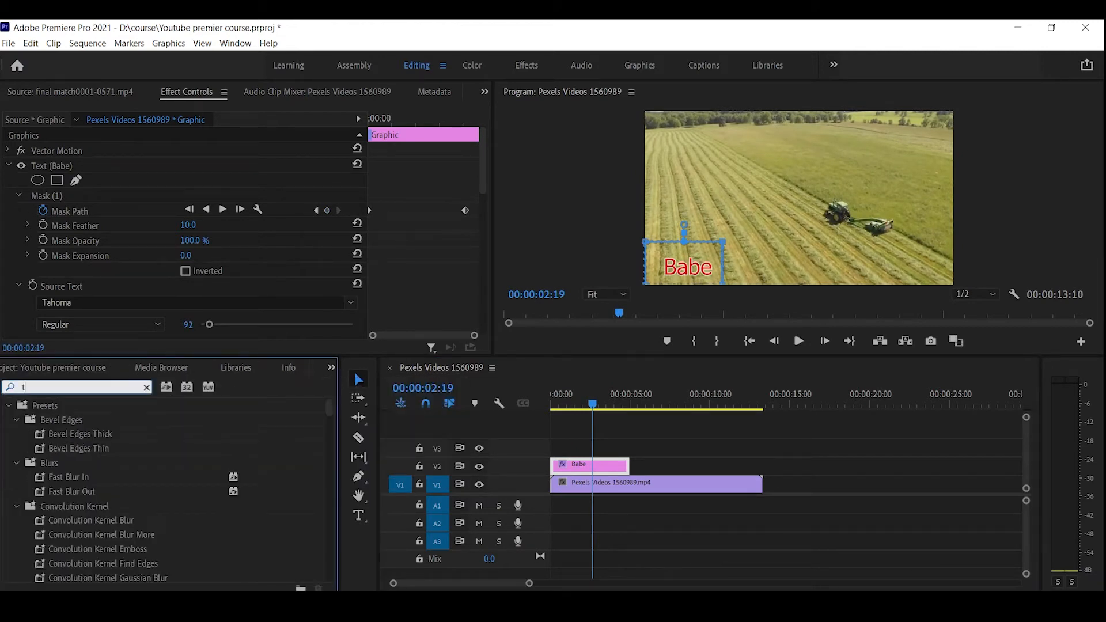
text(ype)
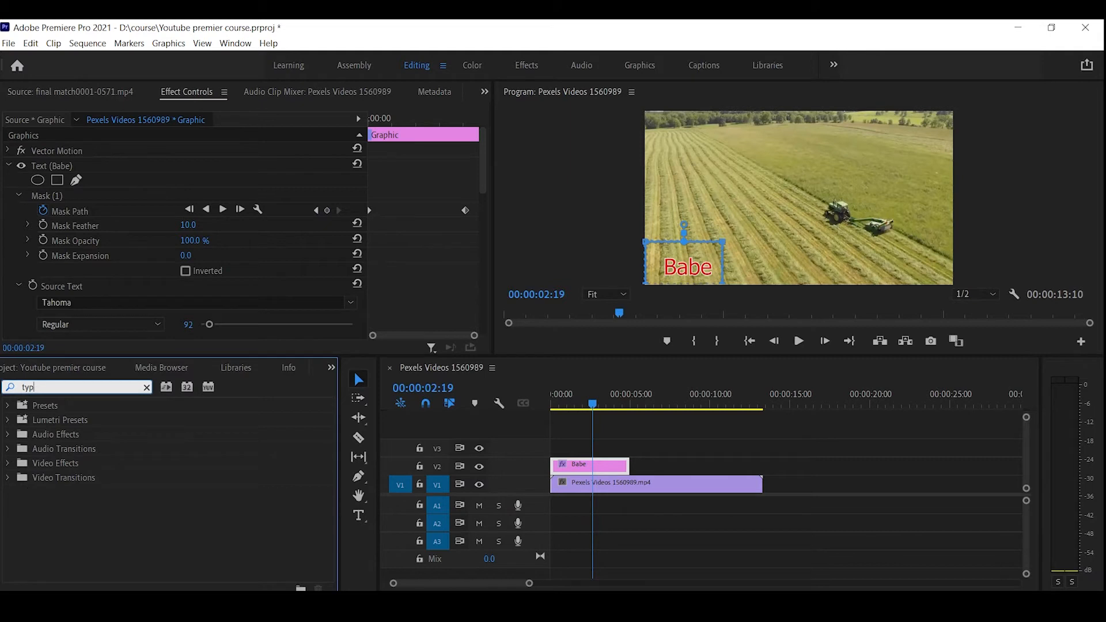
key(BackSpace)
key(BackSpace)
key(BackSpace)
Collapse the title's Text and Vector Motion properties and return the playhead to 00:00:00:00.
click(9, 167)
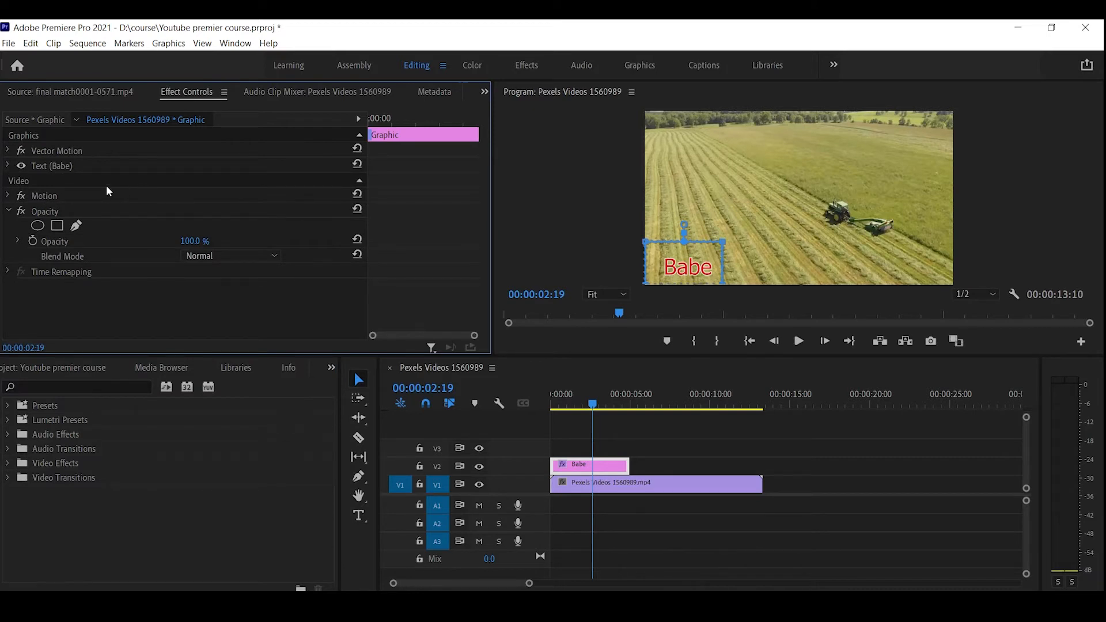
click(7, 153)
click(8, 152)
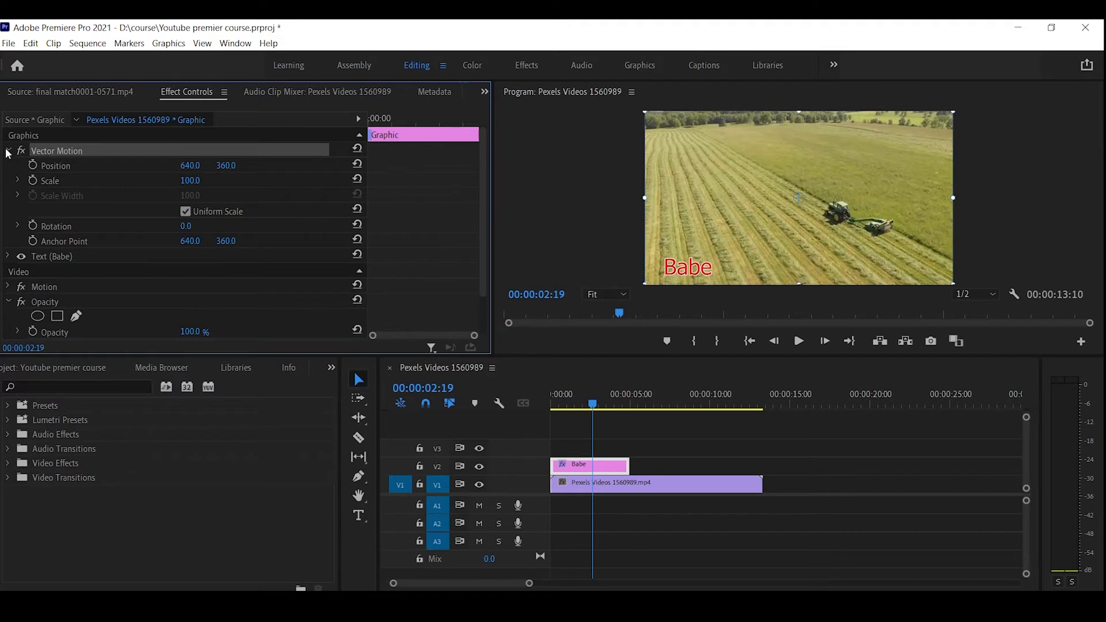
click(7, 151)
click(7, 152)
click(7, 152)
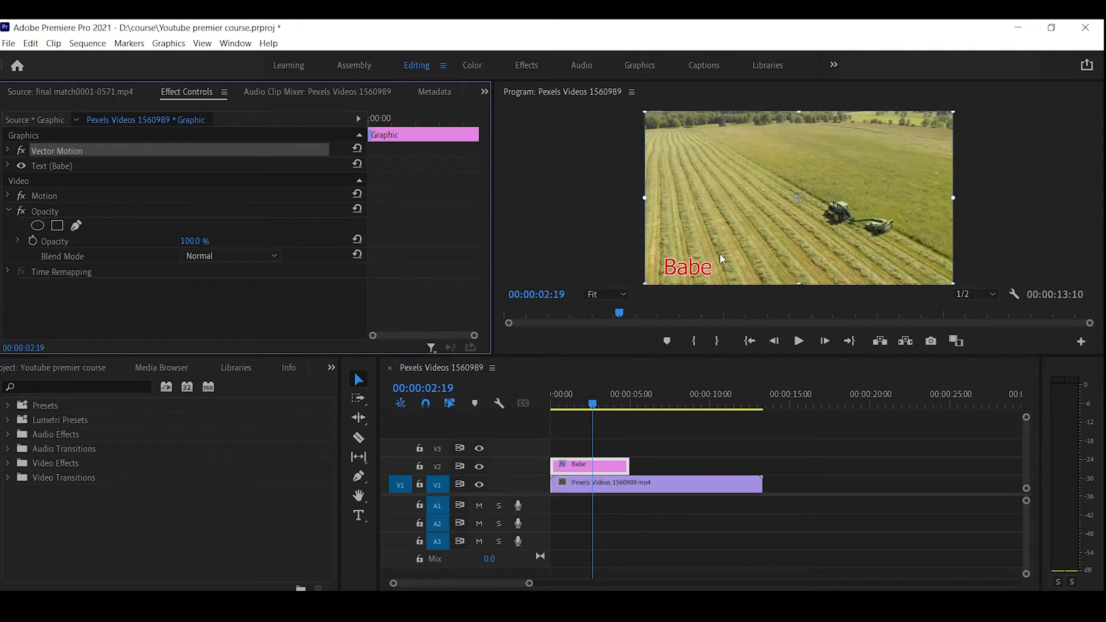
drag(616, 396, 342, 410)
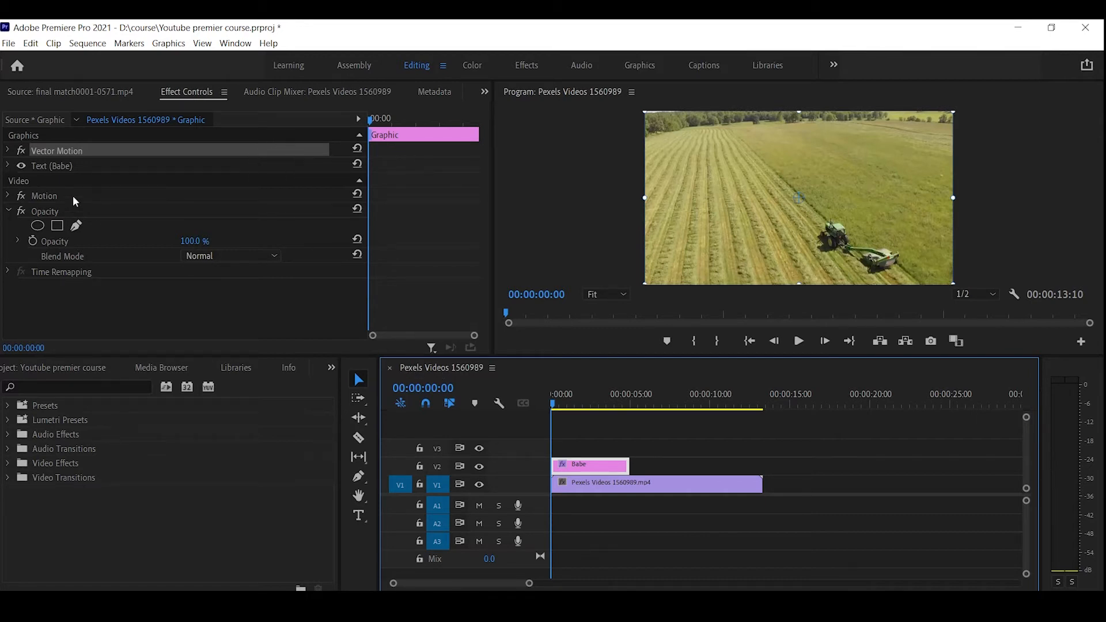
click(190, 246)
text(0)
key(Return)
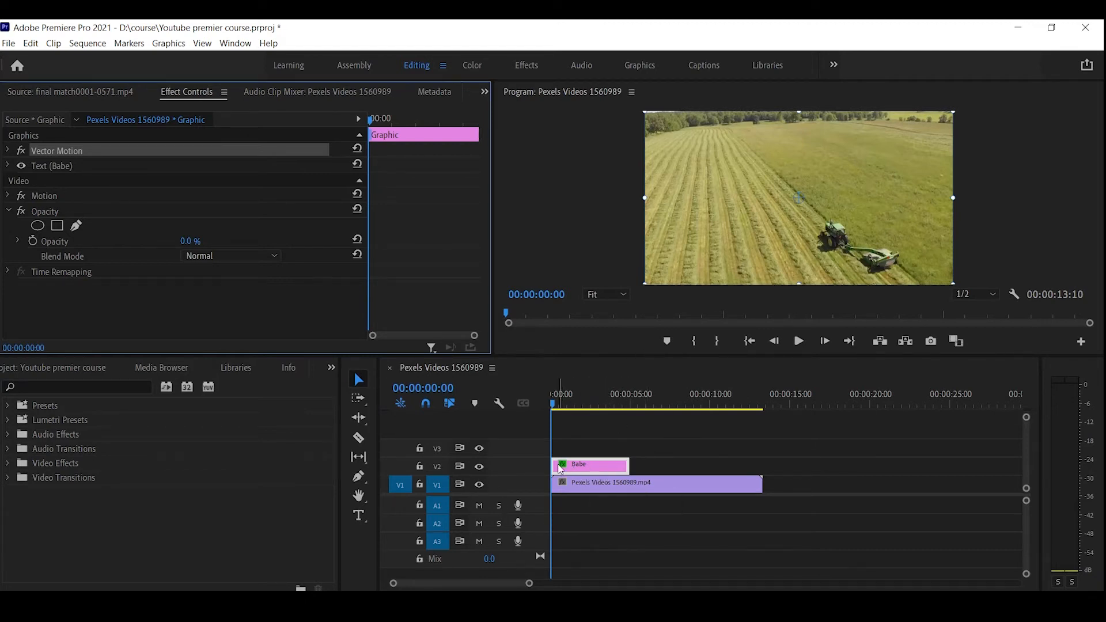
key(ctrl+z)
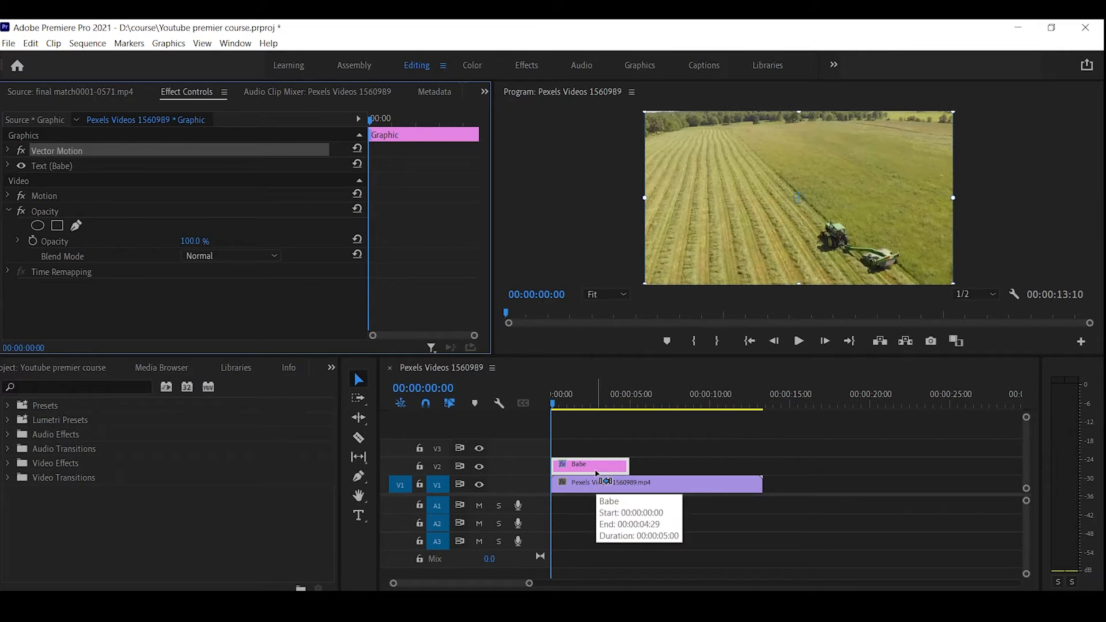
Set the tractor clip's opacity to 0% and enable an Opacity keyframe at 00:00:00:00.
click(604, 493)
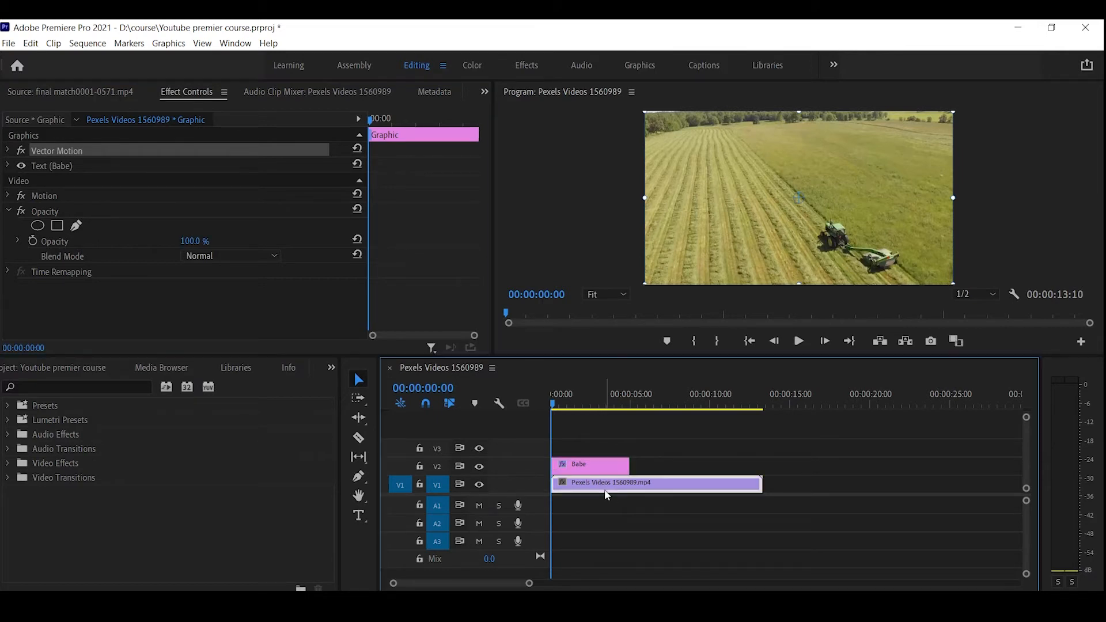
drag(201, 197, 138, 196)
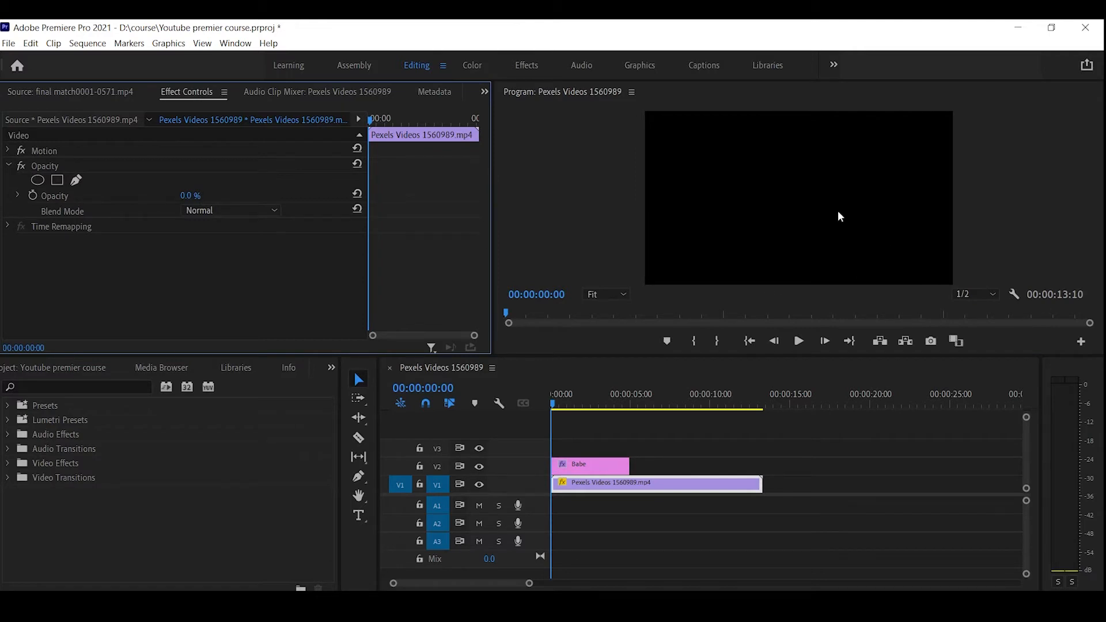
click(30, 196)
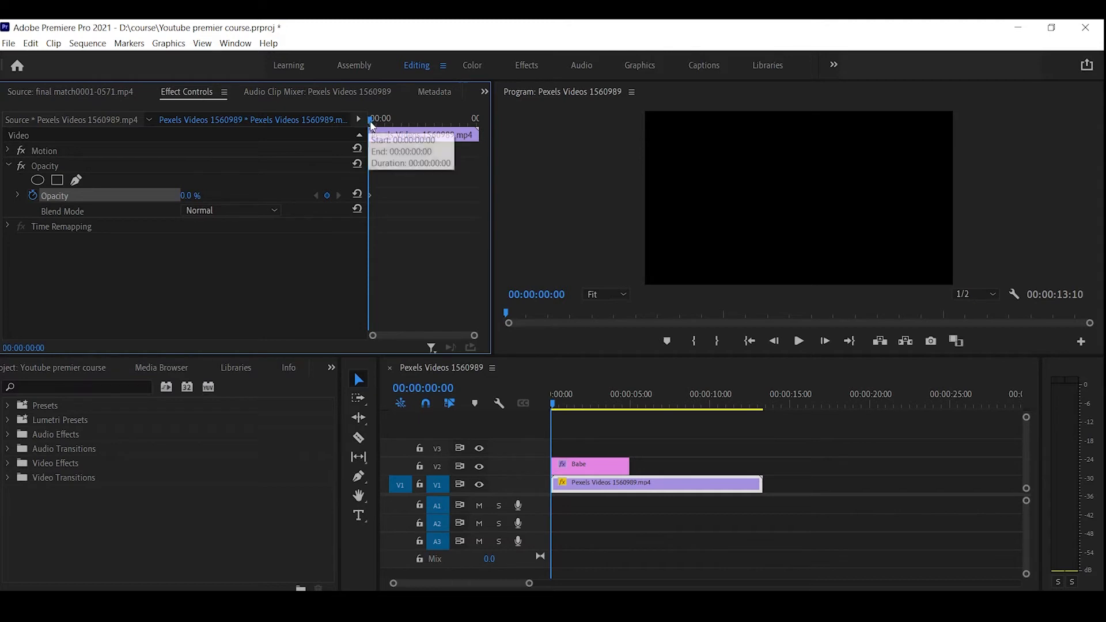
Shift the "Babe" title on V2 so that it starts at 00:00:01:04.
mouse_move(370, 120)
mouse_down()
mouse_move(389, 124)
mouse_move(378, 123)
mouse_up()
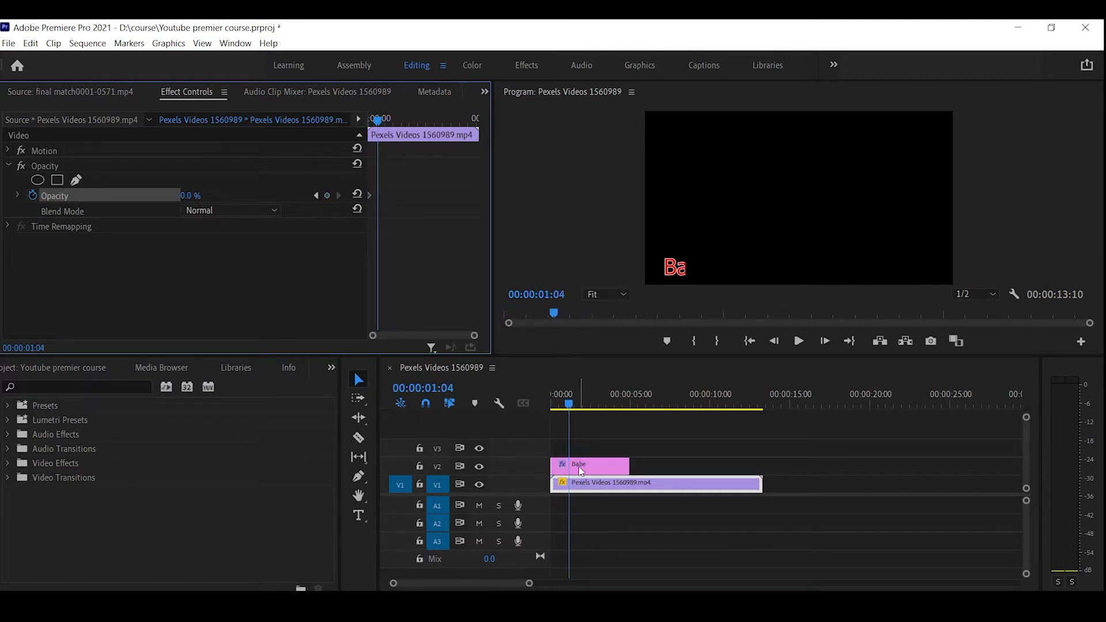
drag(578, 466, 595, 470)
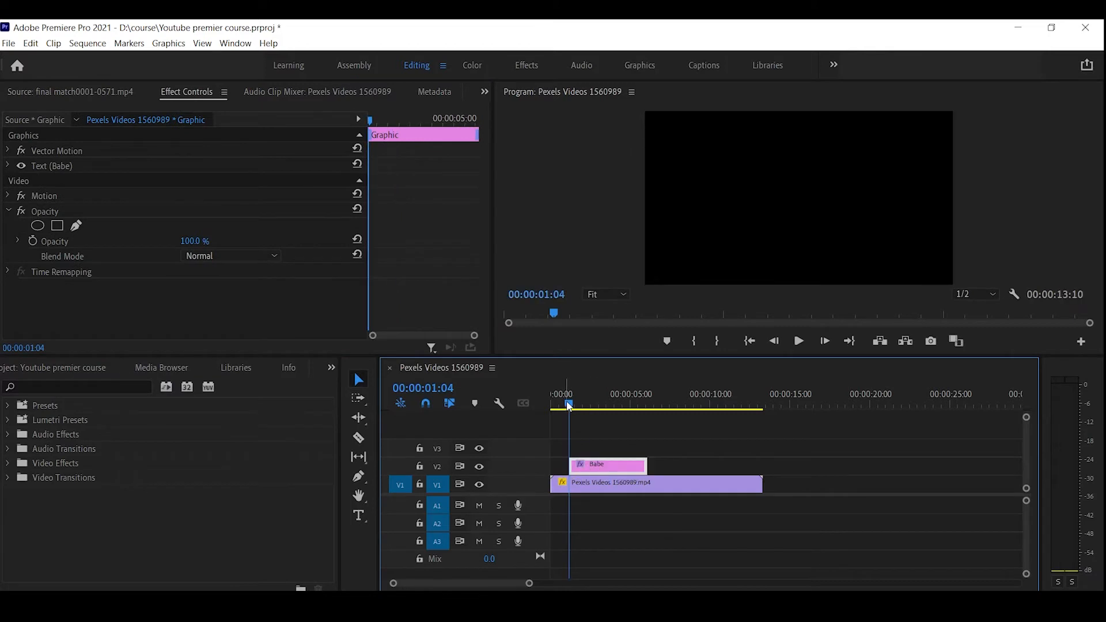
Add an Opacity keyframe of 100% to the tractor clip at 00:00:01:01.
drag(568, 405, 562, 407)
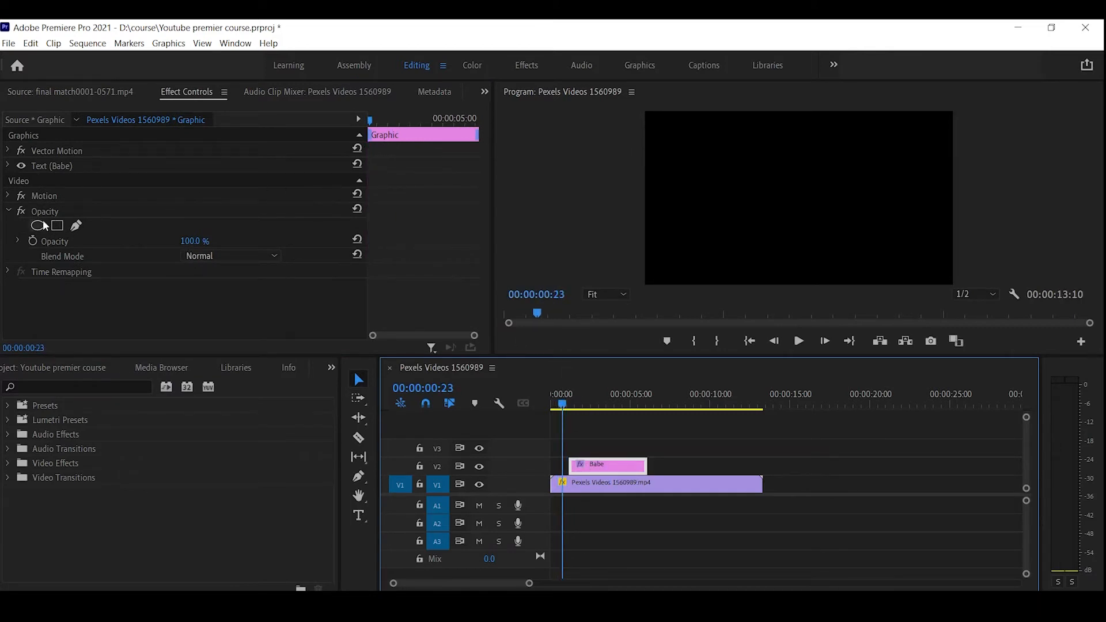
click(621, 486)
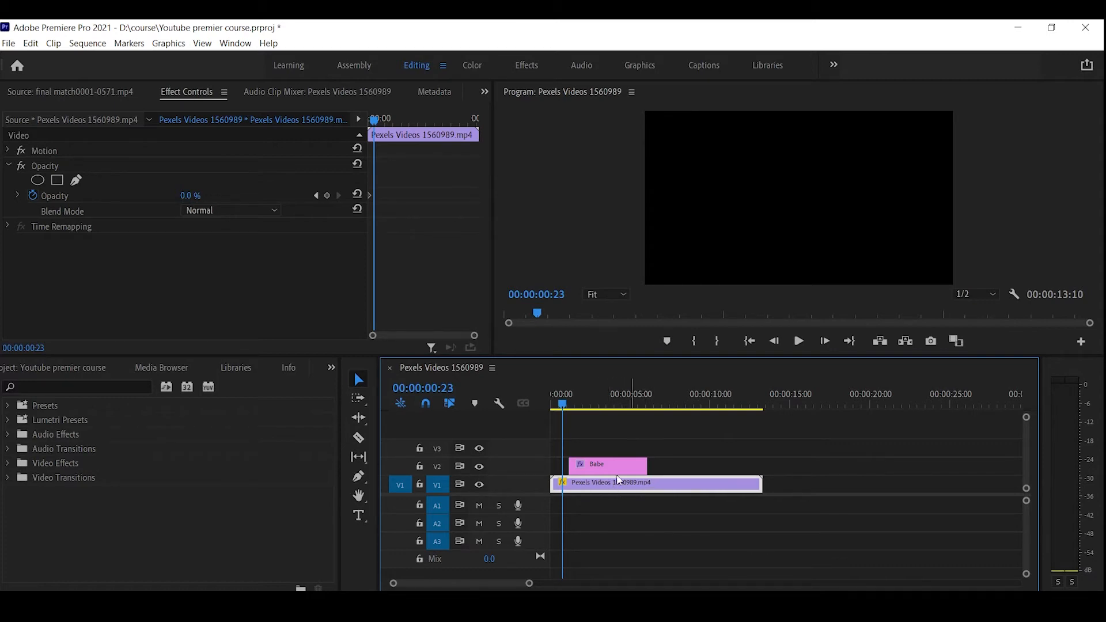
click(377, 126)
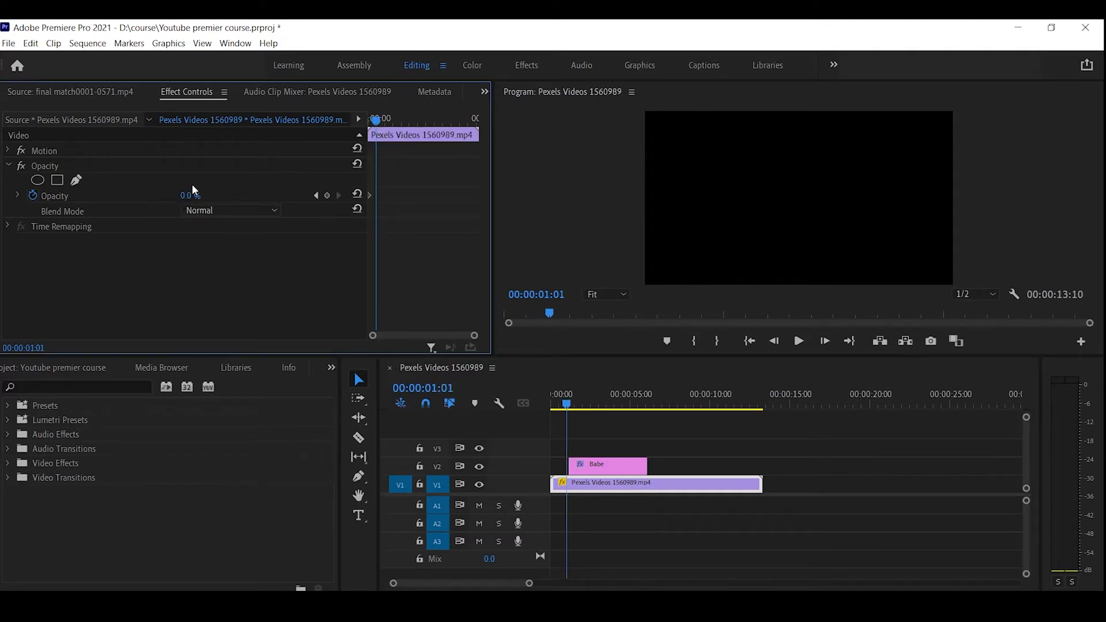
click(359, 195)
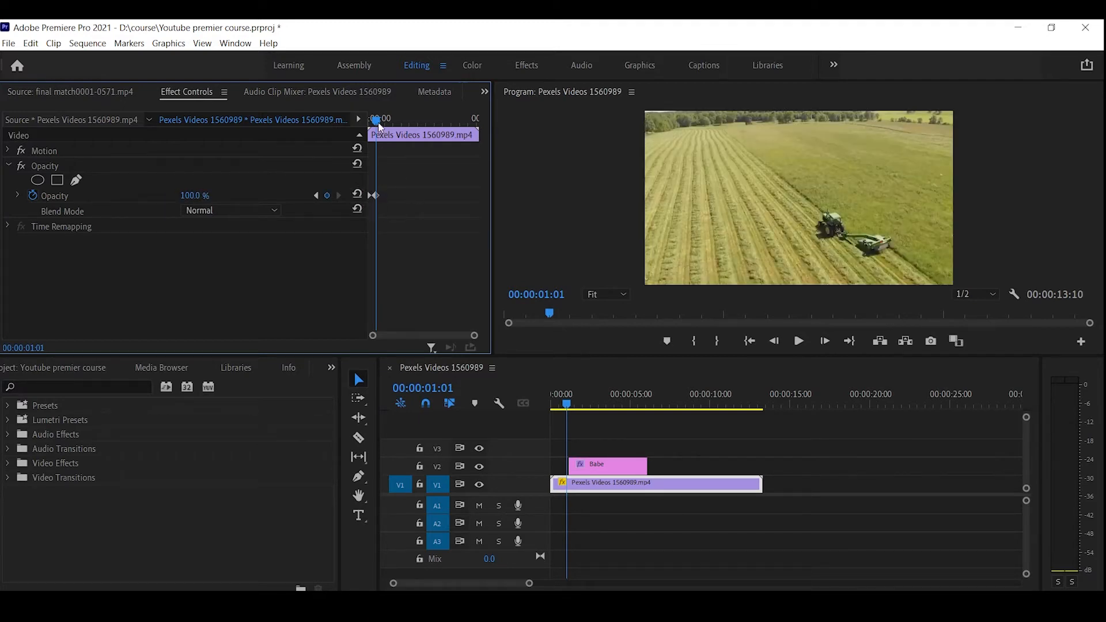
Preview the tractor clip's fade-in twice from the start of the sequence.
drag(380, 124, 306, 132)
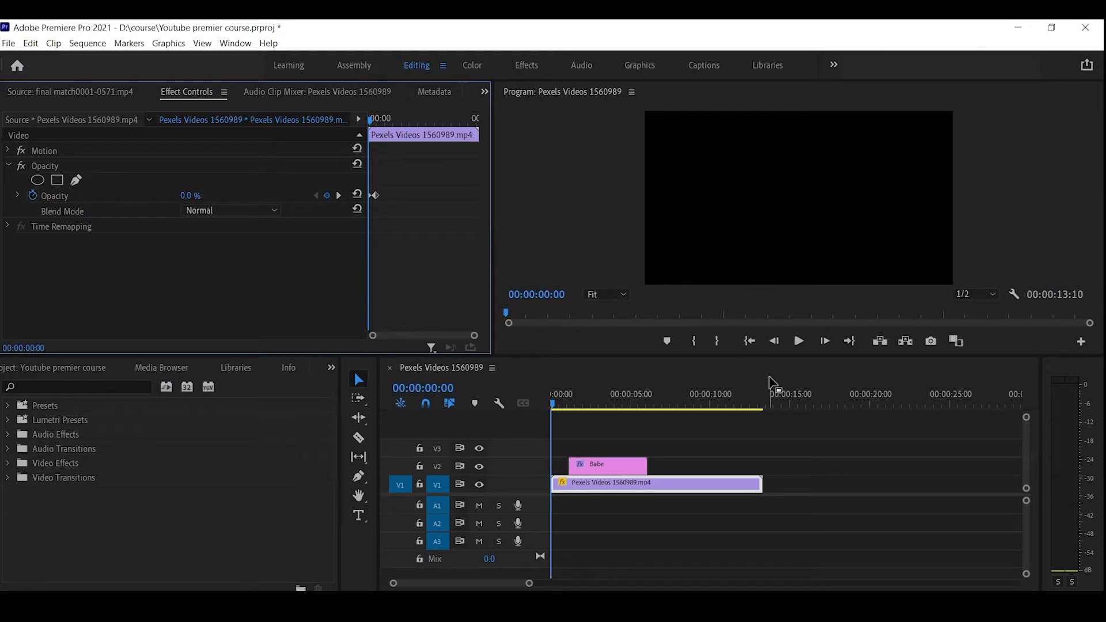
click(799, 341)
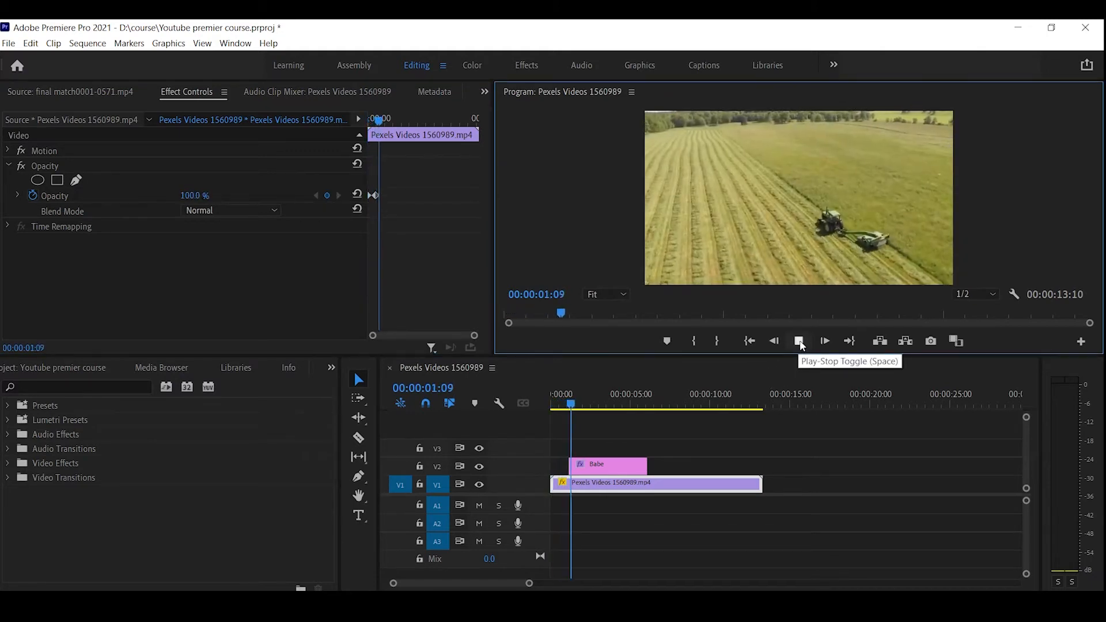
click(800, 342)
drag(562, 400, 500, 409)
key(space)
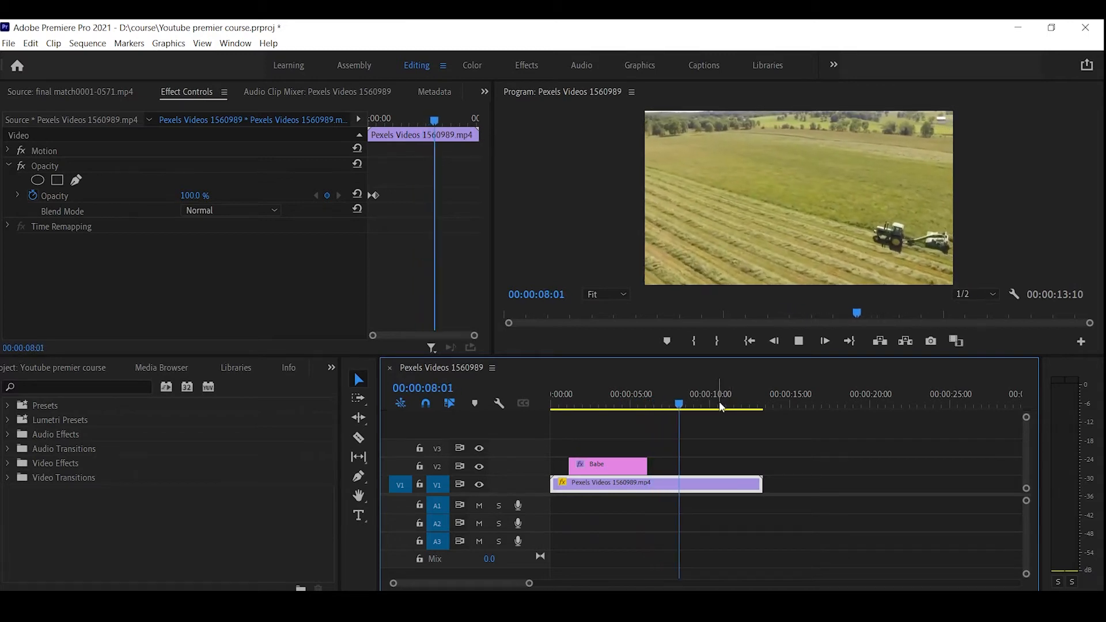
key(space)
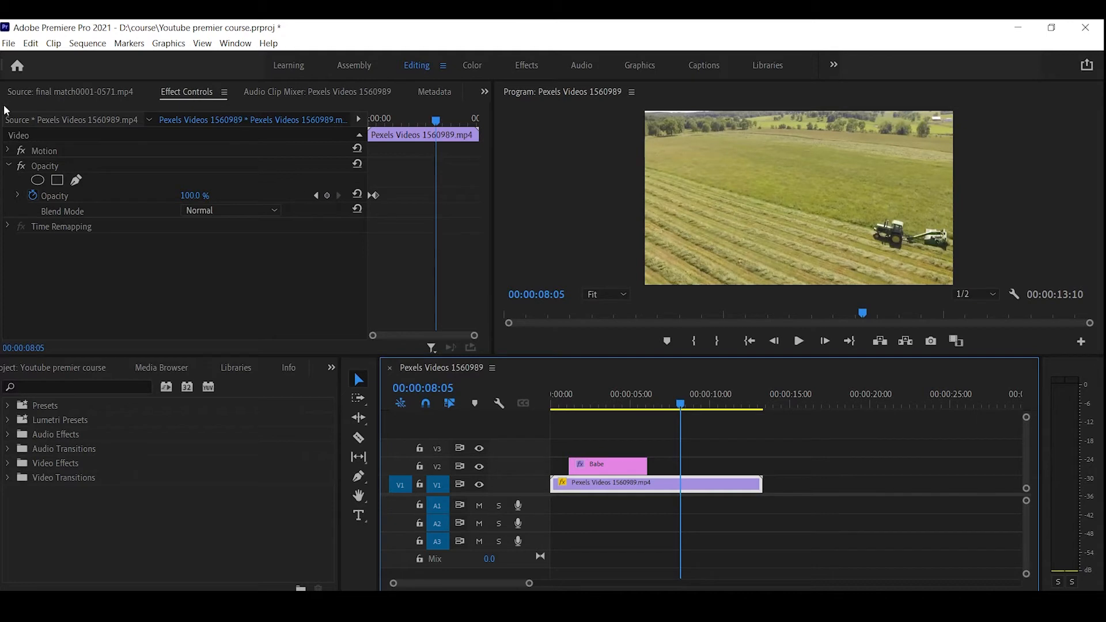
Keyframe the tractor clip's Scale at 100 at 00:00:09:07 and at 200 at 00:00:06:16.
click(9, 151)
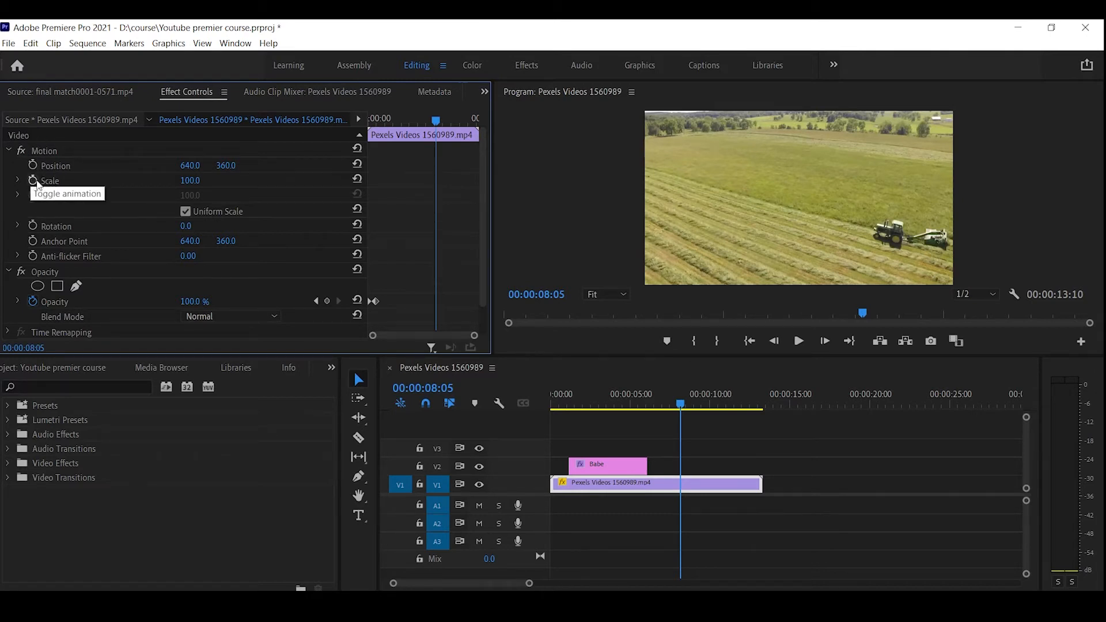
key(space)
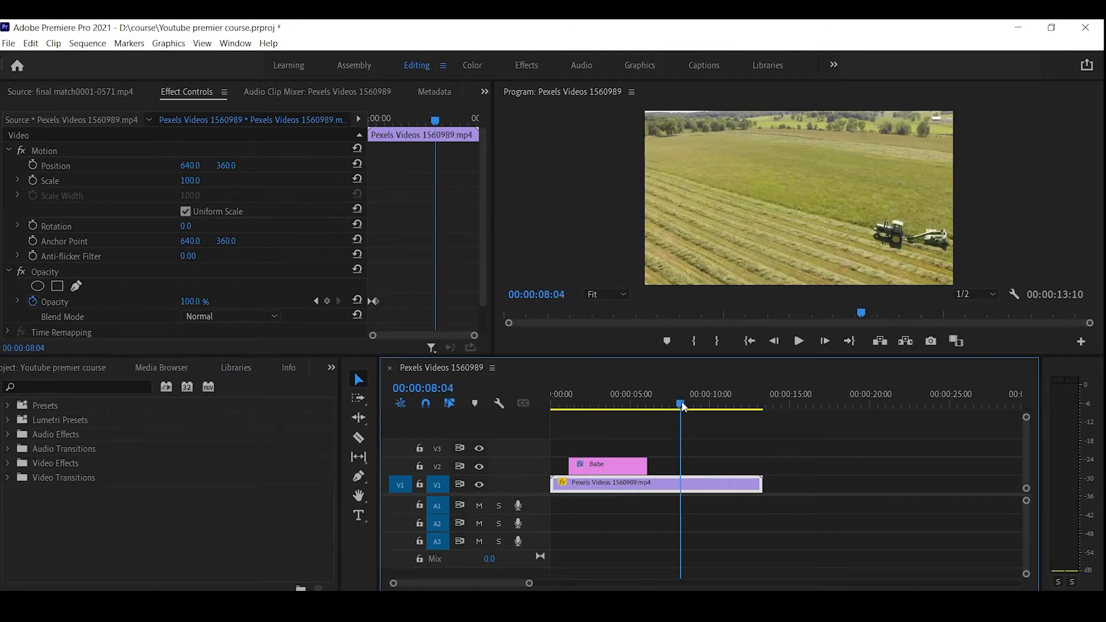
click(31, 184)
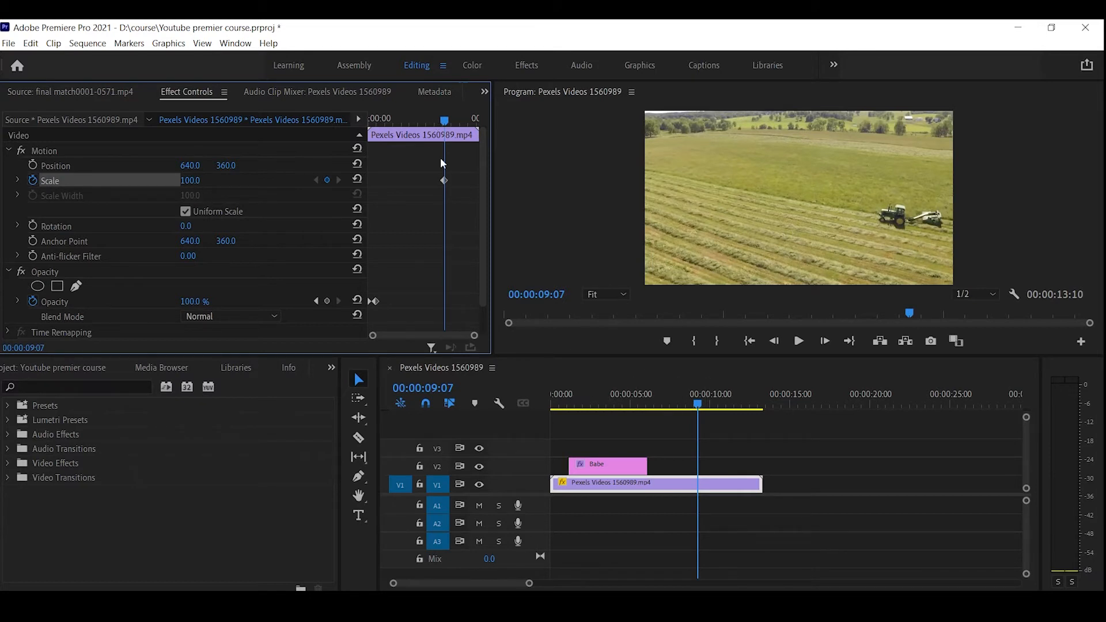
drag(700, 407, 656, 407)
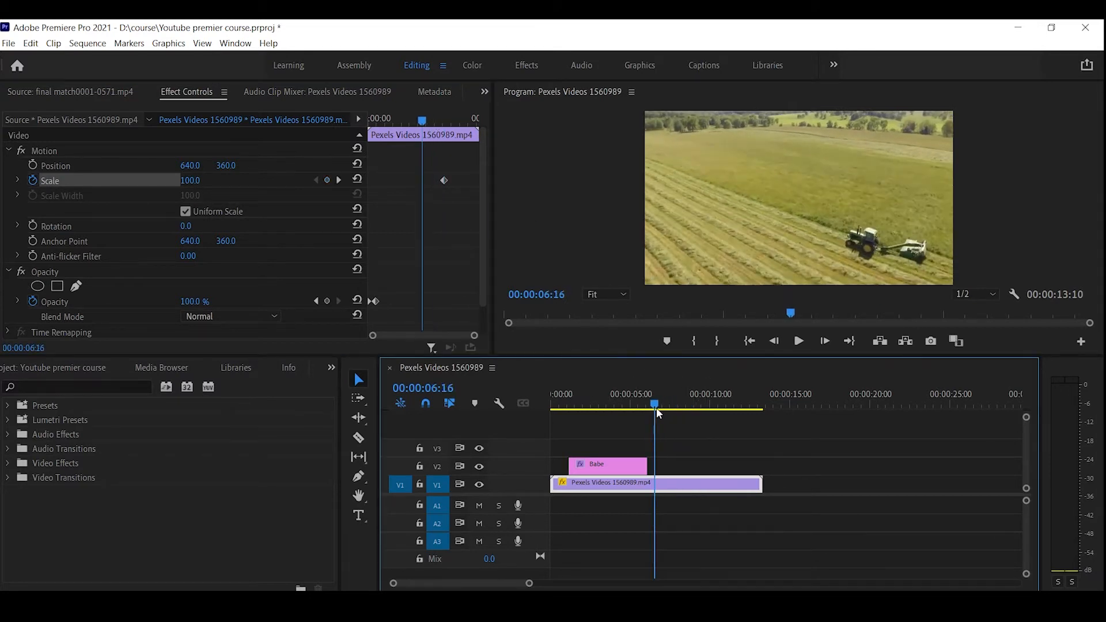
click(192, 180)
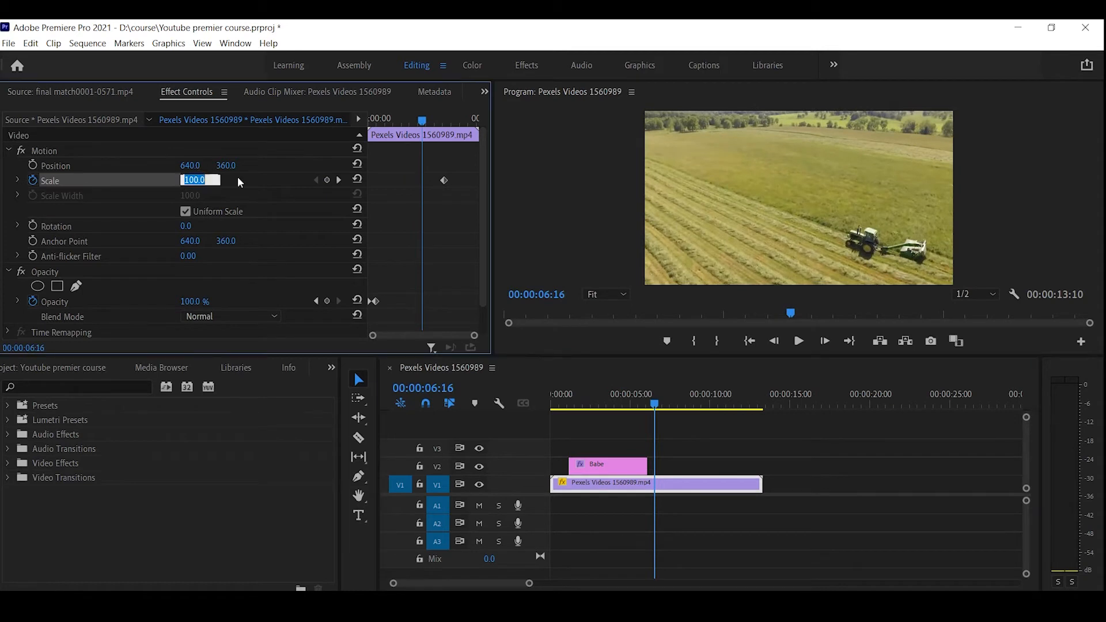
text(200)
key(Return)
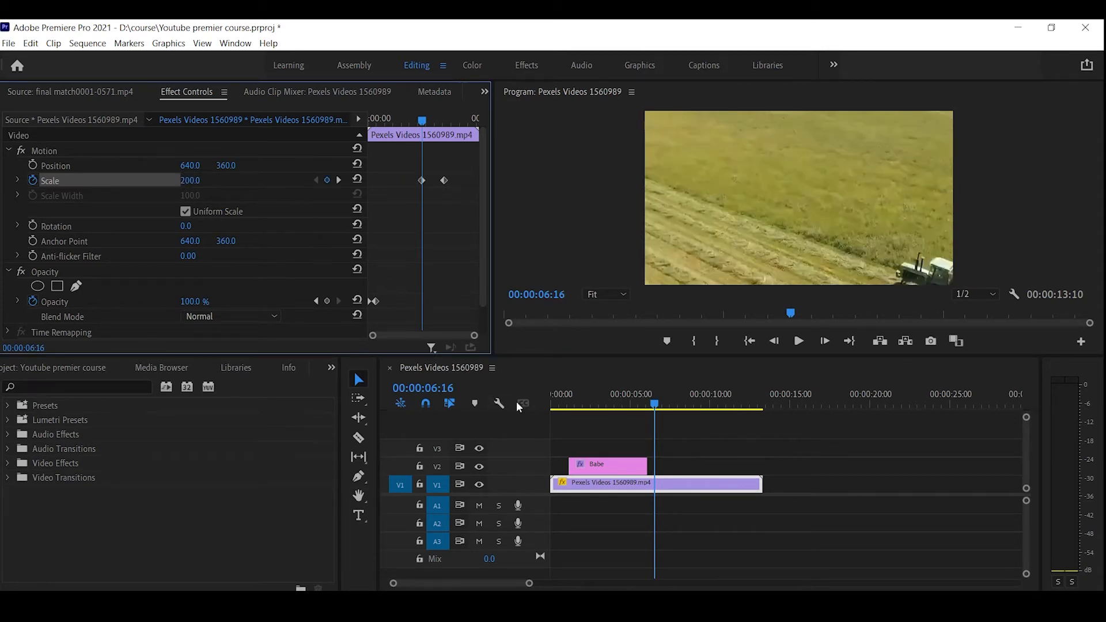
Play back the tractor clip's scale animation and park the playhead near the clip's end at 00:00:12:27.
click(798, 342)
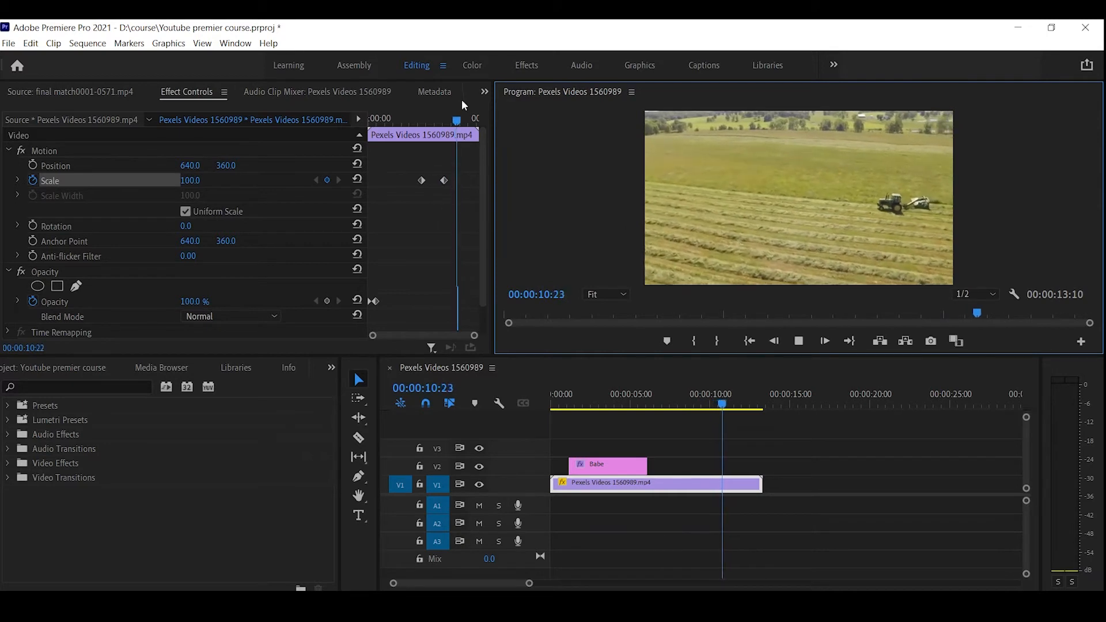
click(444, 133)
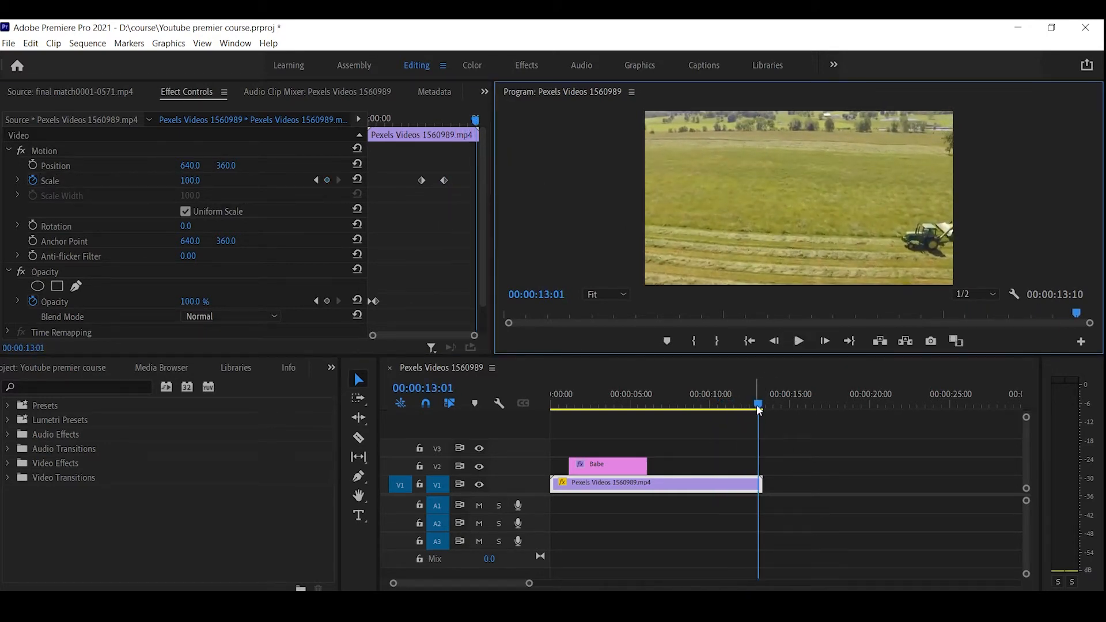
drag(761, 406, 759, 405)
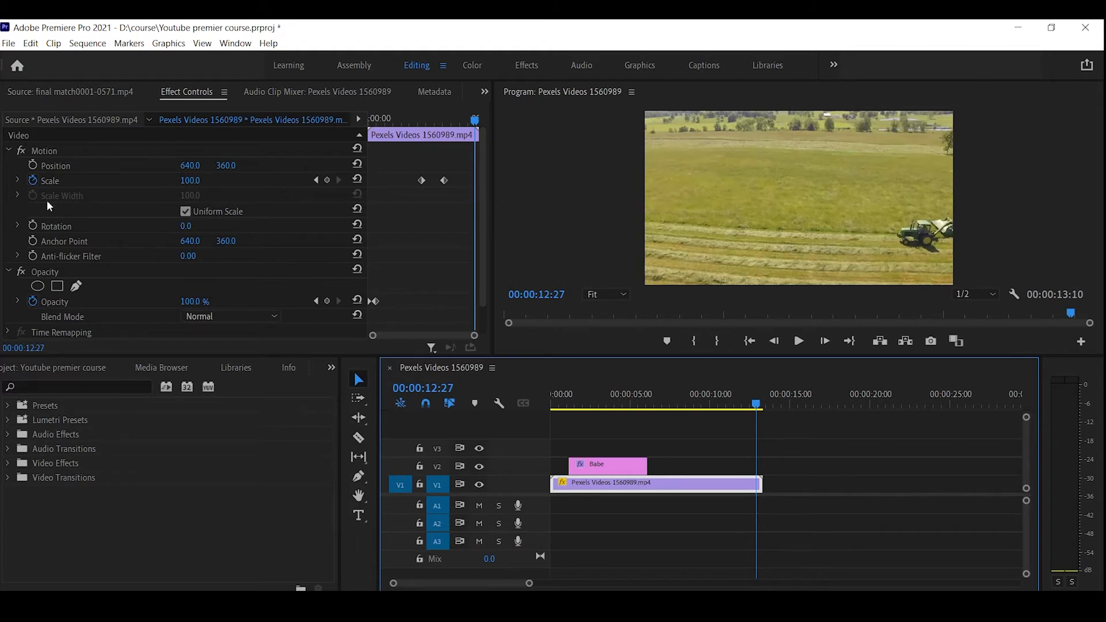
Collapse the Motion properties and examine the tractor clip's opacity fade by scrubbing between its keyframes and on to 00:00:03:05.
click(9, 151)
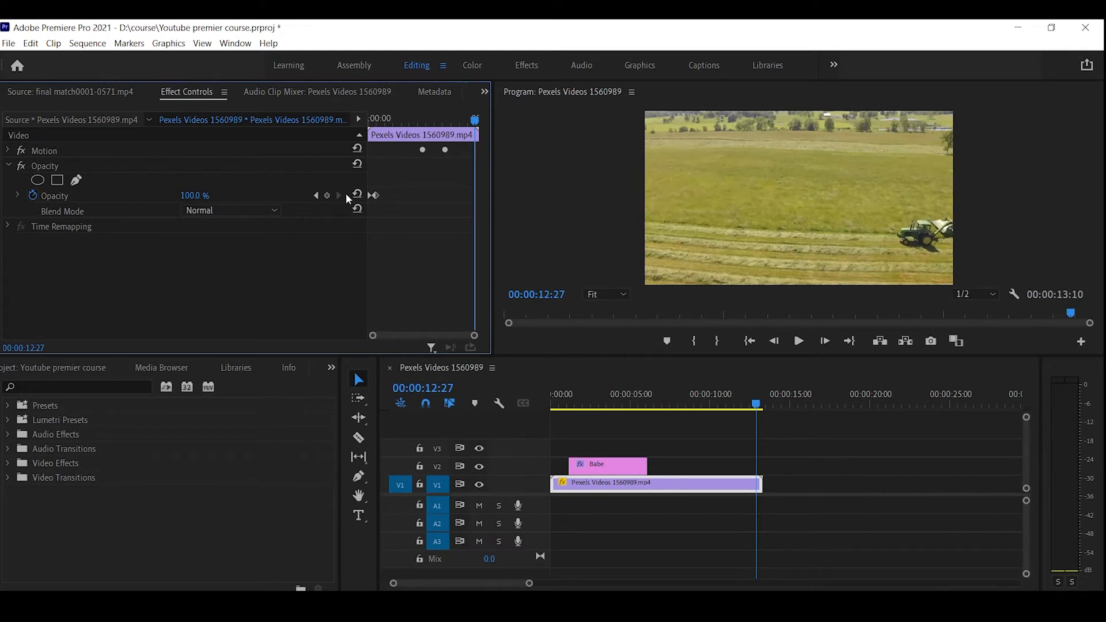
click(316, 196)
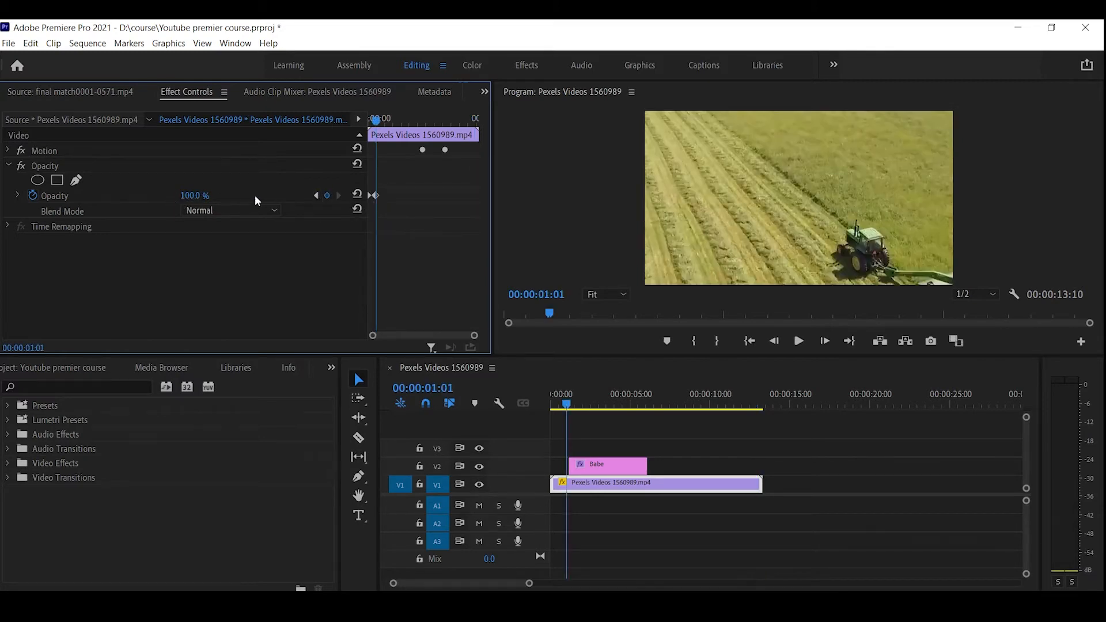
drag(475, 336, 391, 339)
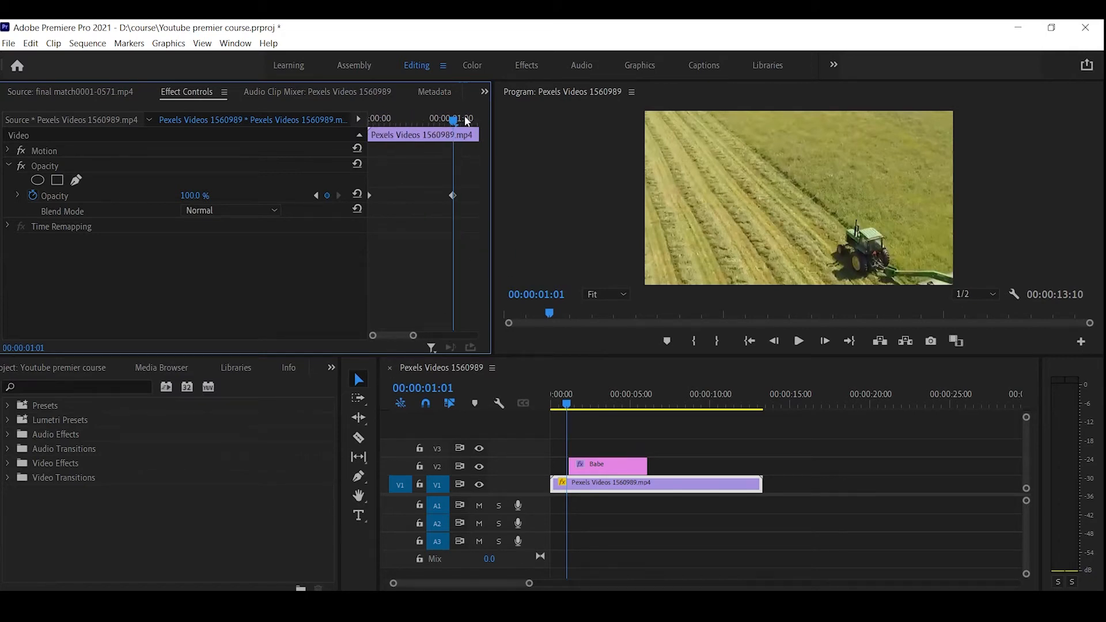
drag(455, 118, 360, 133)
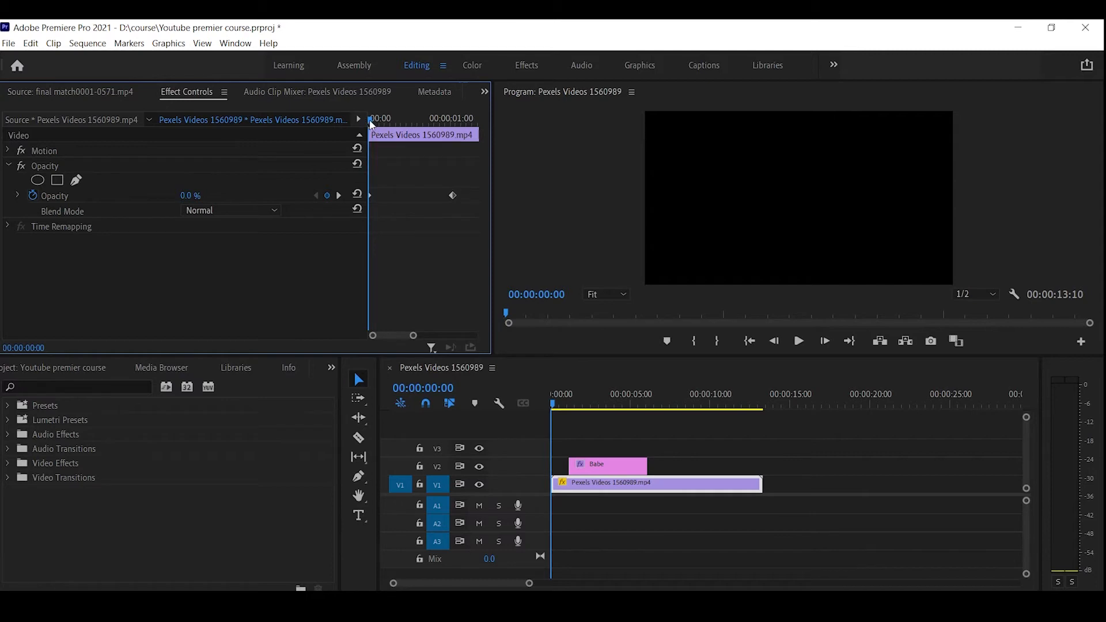
drag(367, 121, 384, 125)
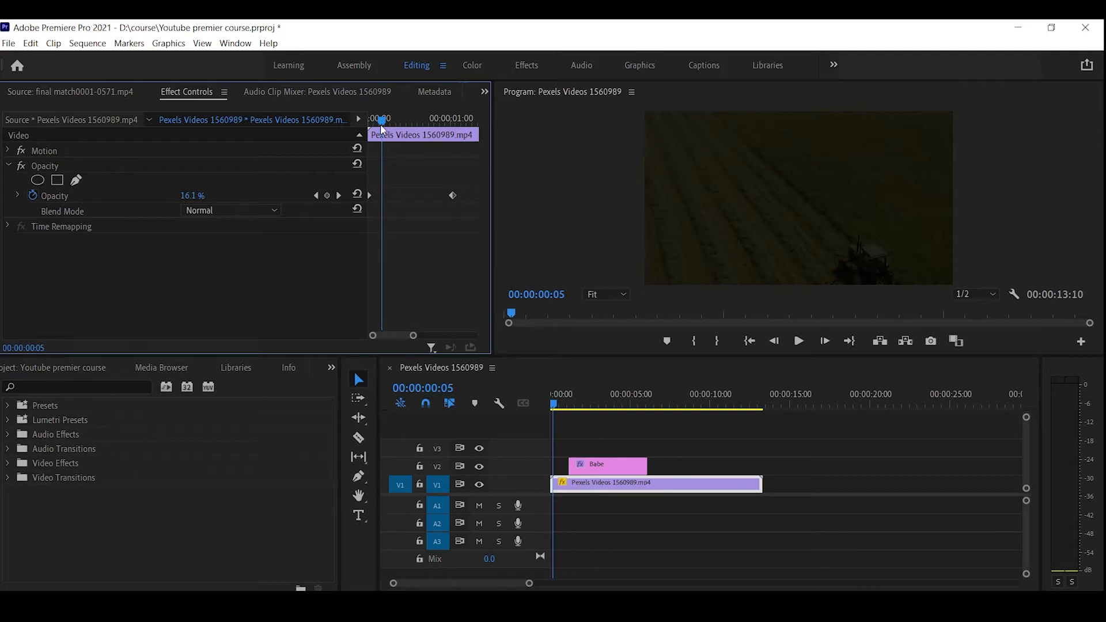
drag(380, 123, 454, 137)
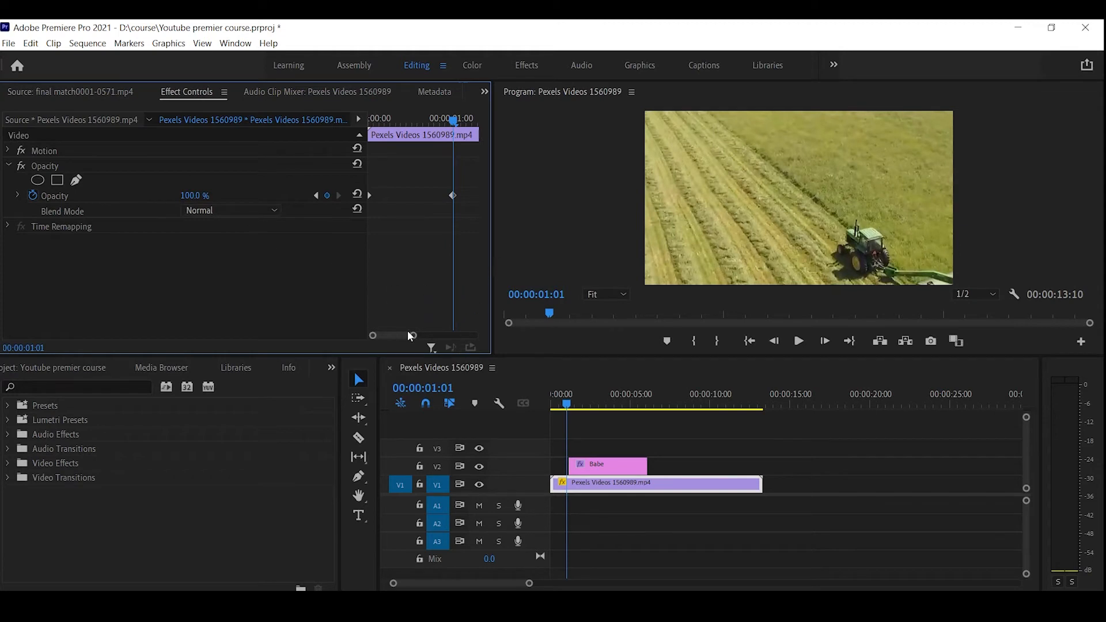
drag(409, 336, 441, 336)
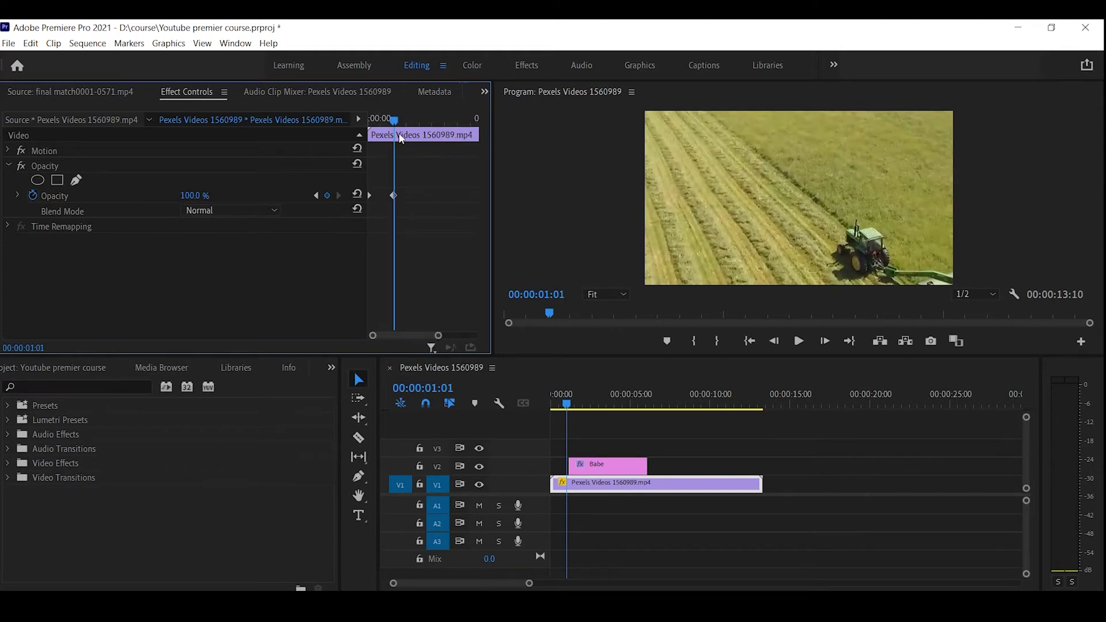
drag(401, 139, 449, 131)
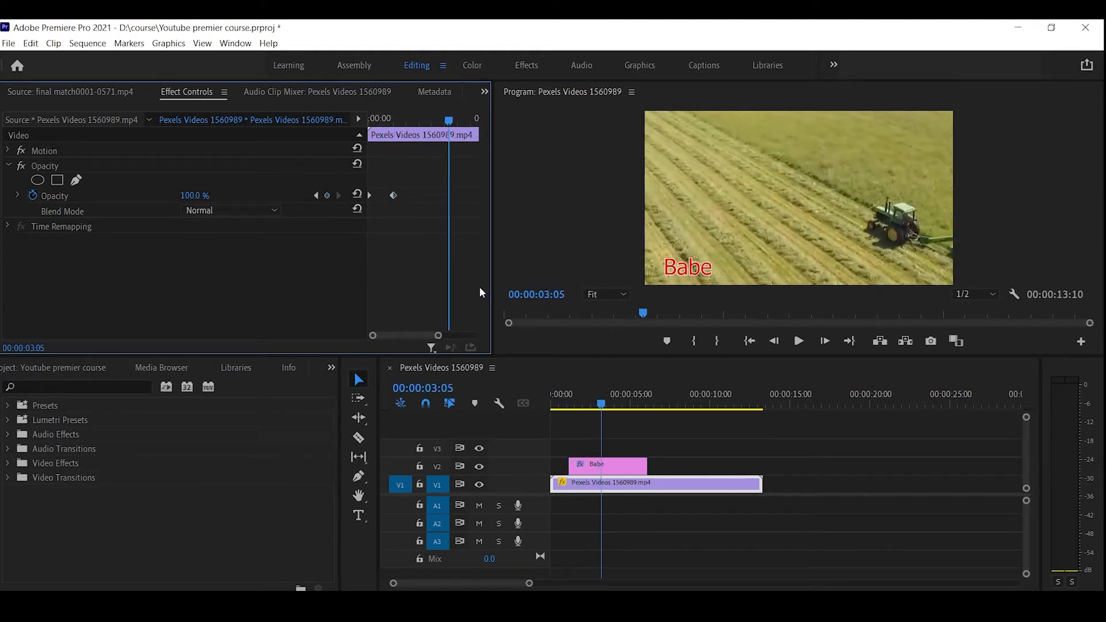
drag(687, 396, 752, 397)
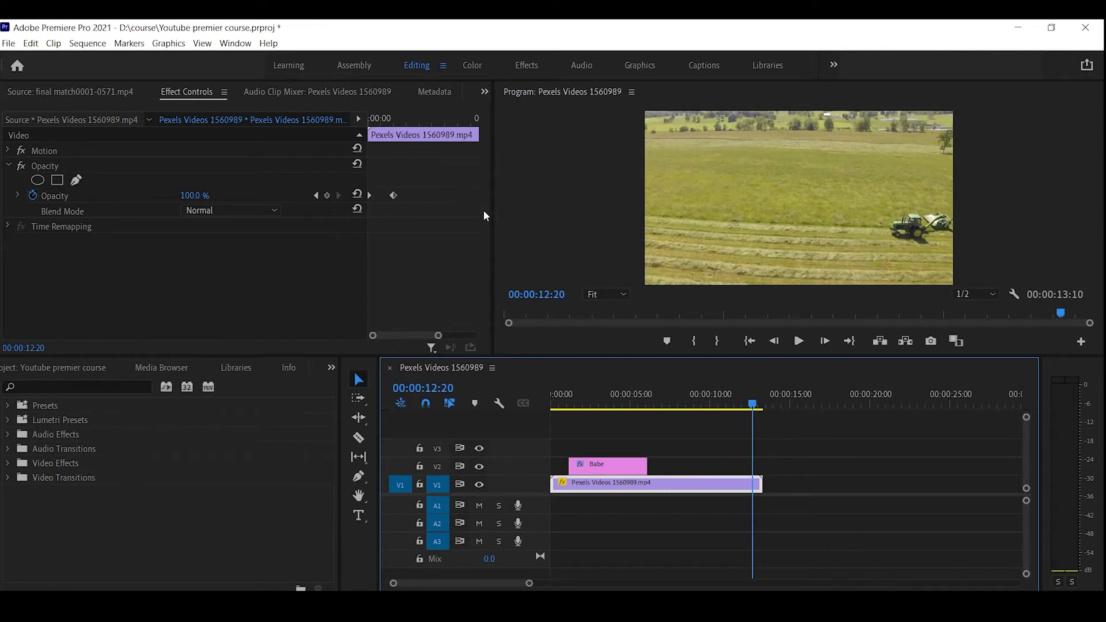
drag(438, 336, 517, 353)
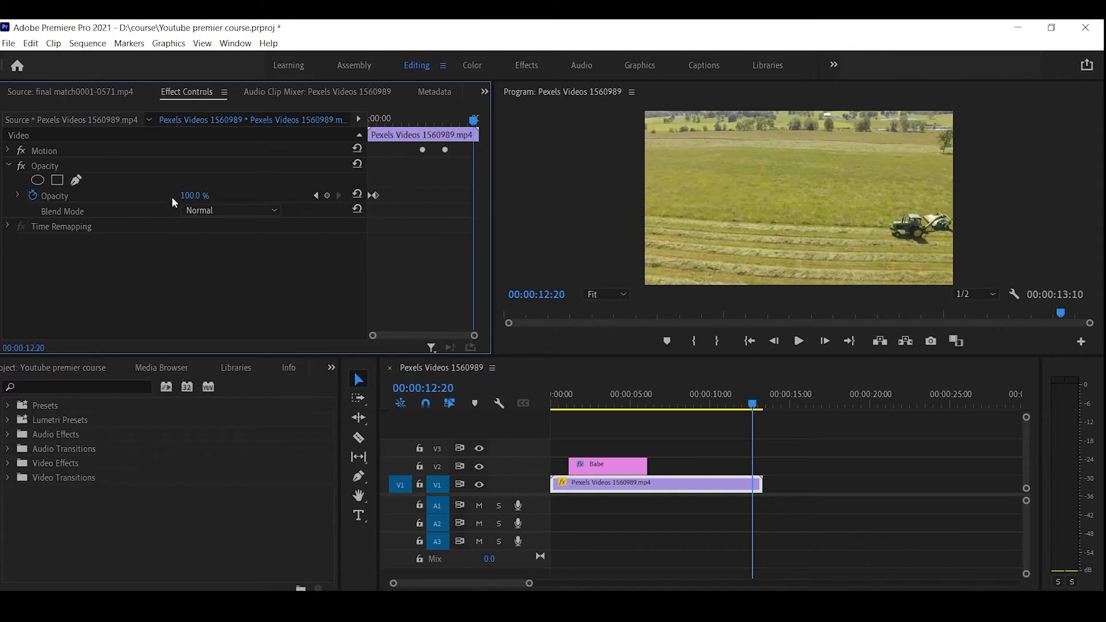
click(33, 197)
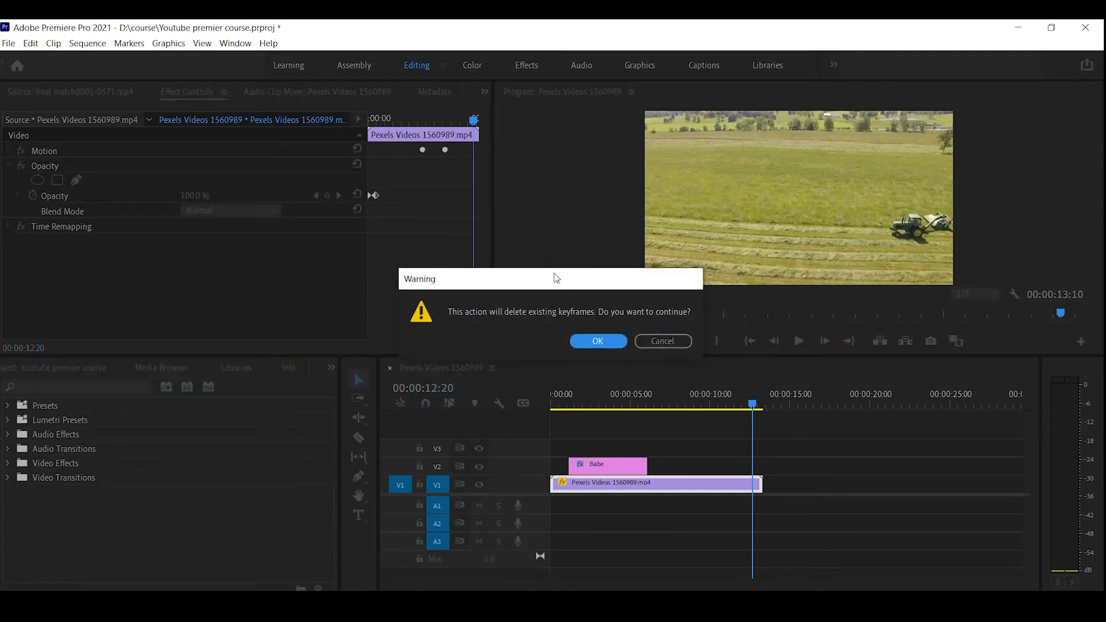
drag(556, 278, 414, 257)
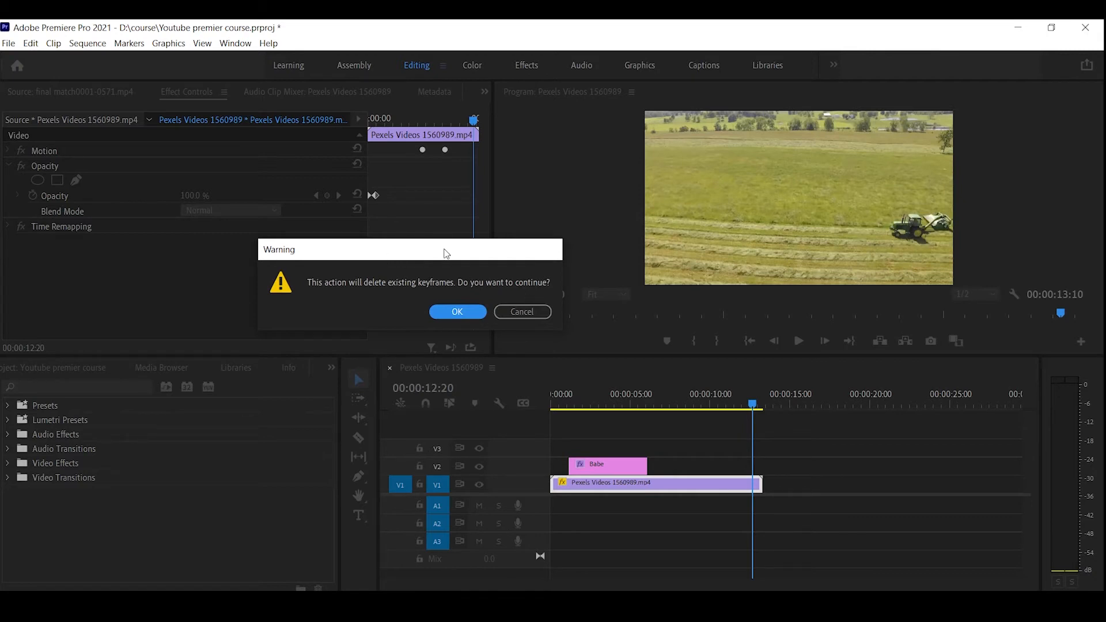
drag(447, 253, 866, 188)
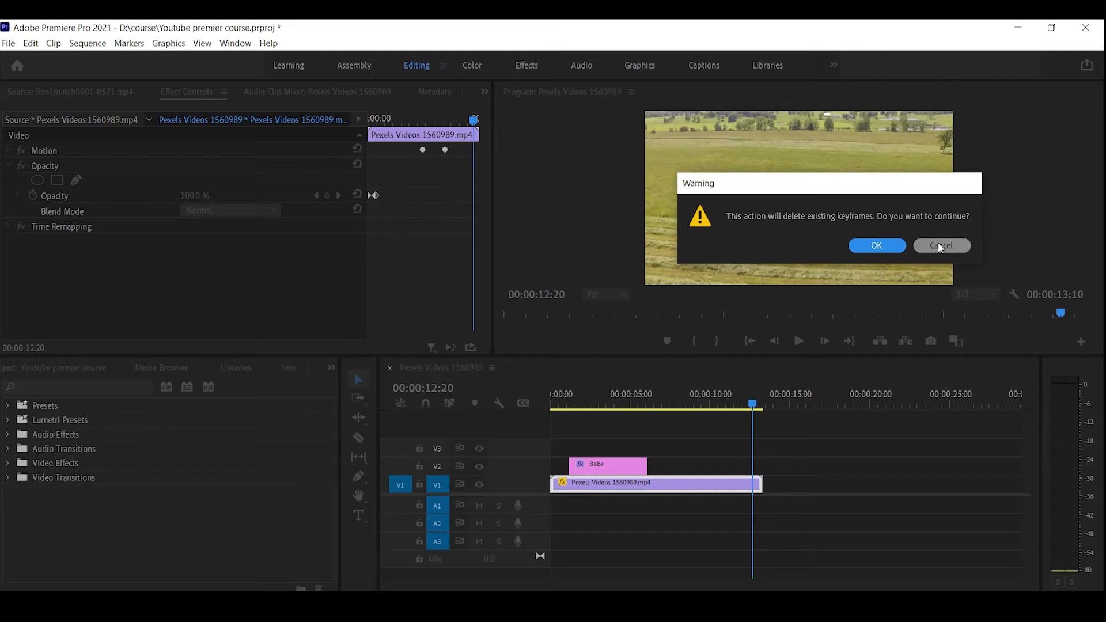
click(881, 246)
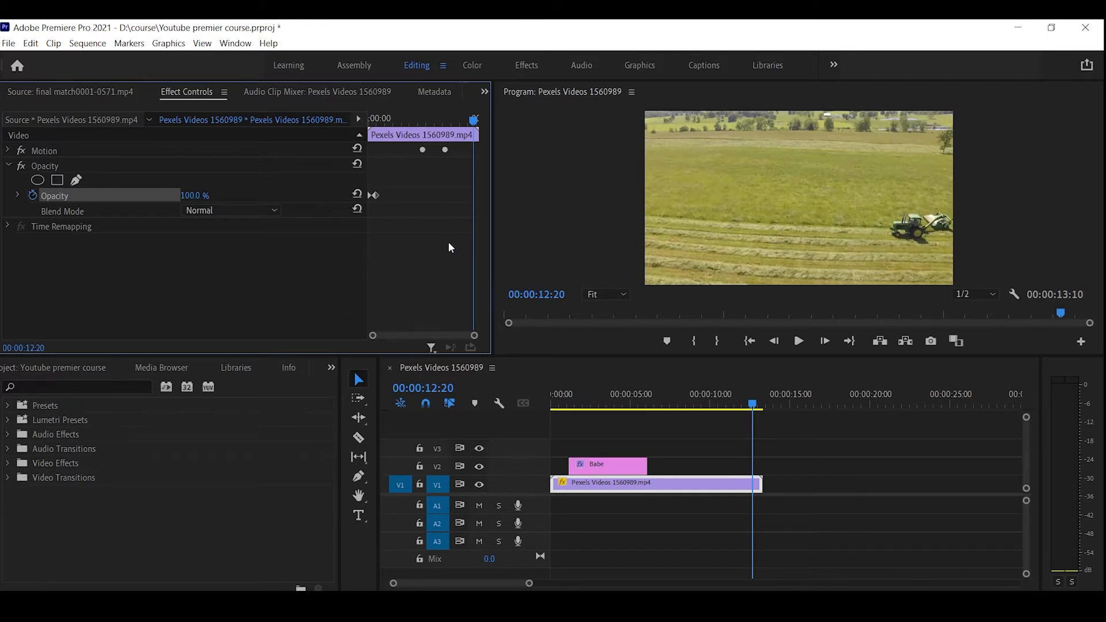
Keyframe the tractor clip's Opacity at 100% at 00:00:10:19 and at 0% at 00:00:12:29.
drag(398, 119, 456, 141)
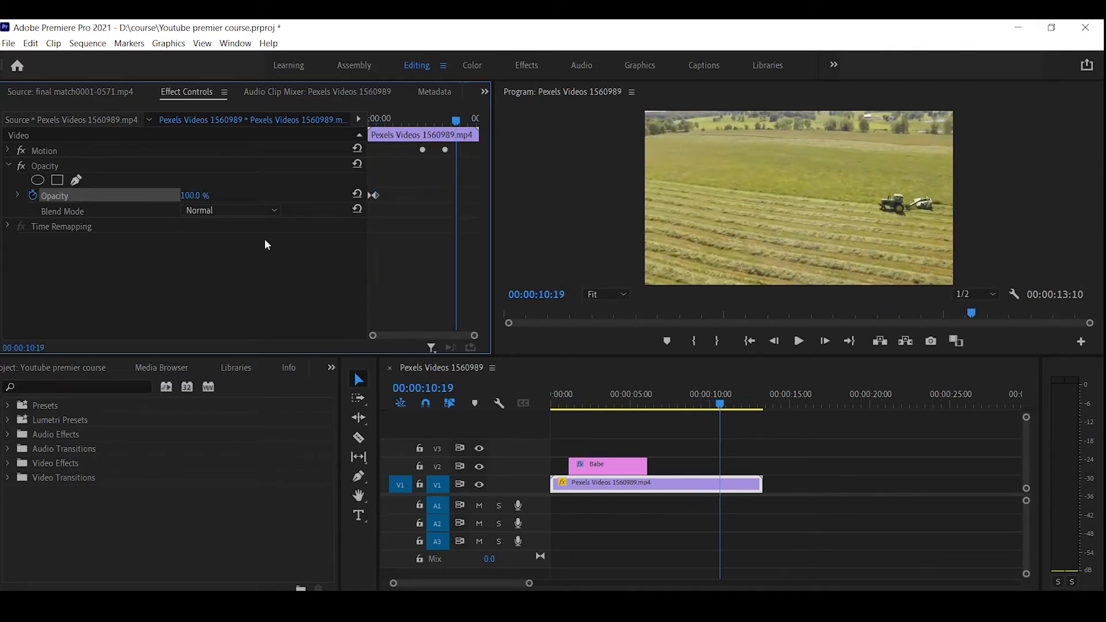
drag(368, 208, 394, 209)
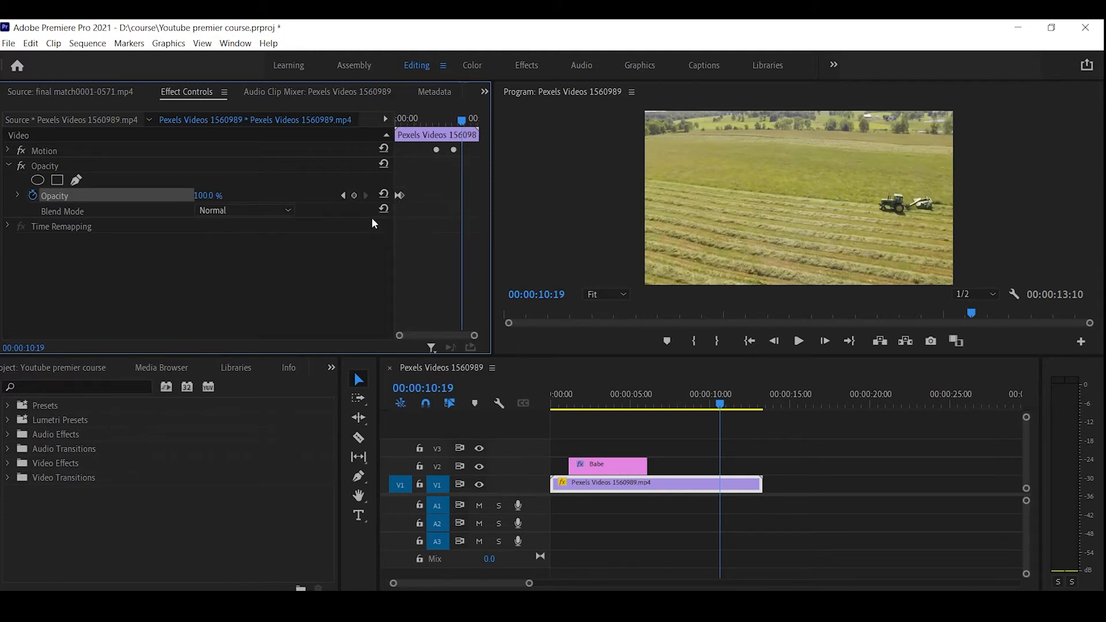
drag(394, 226, 355, 226)
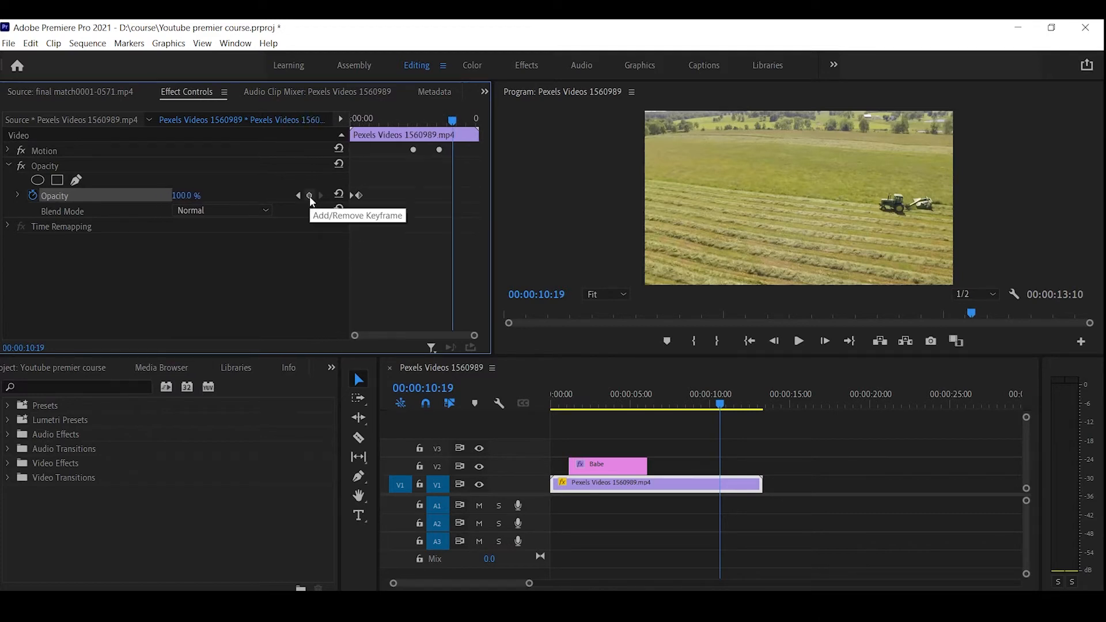
click(309, 196)
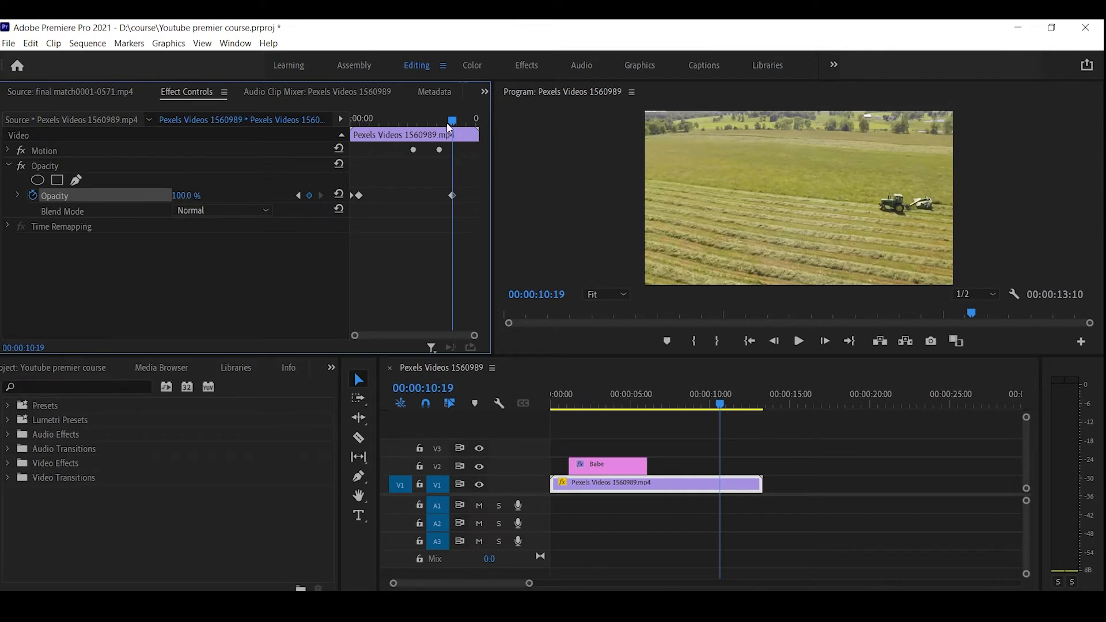
drag(448, 123, 477, 124)
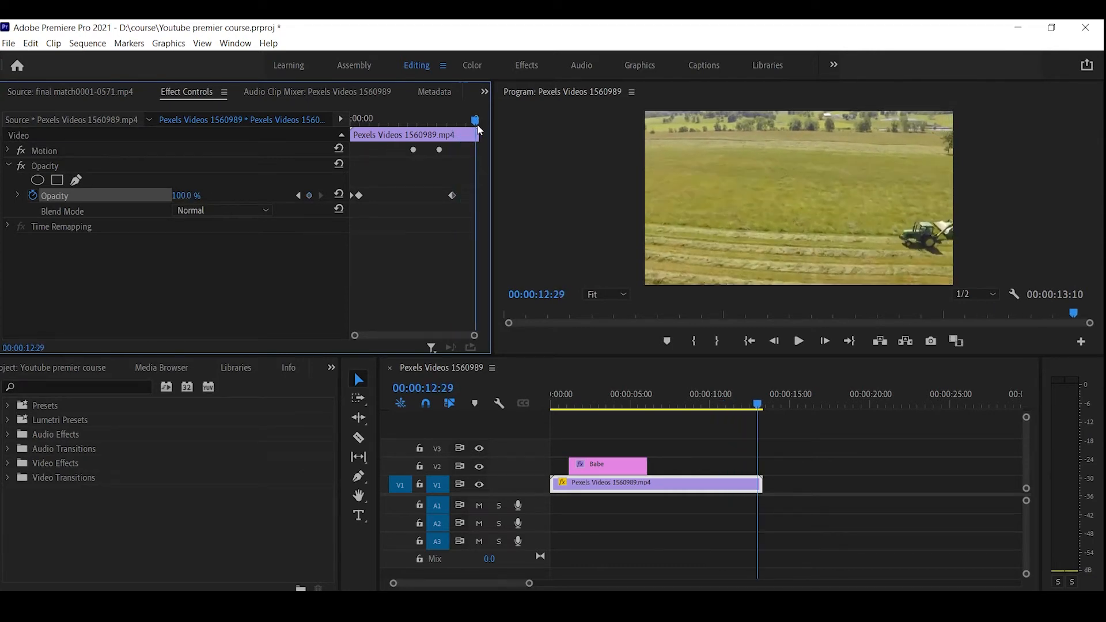
drag(186, 200, 128, 201)
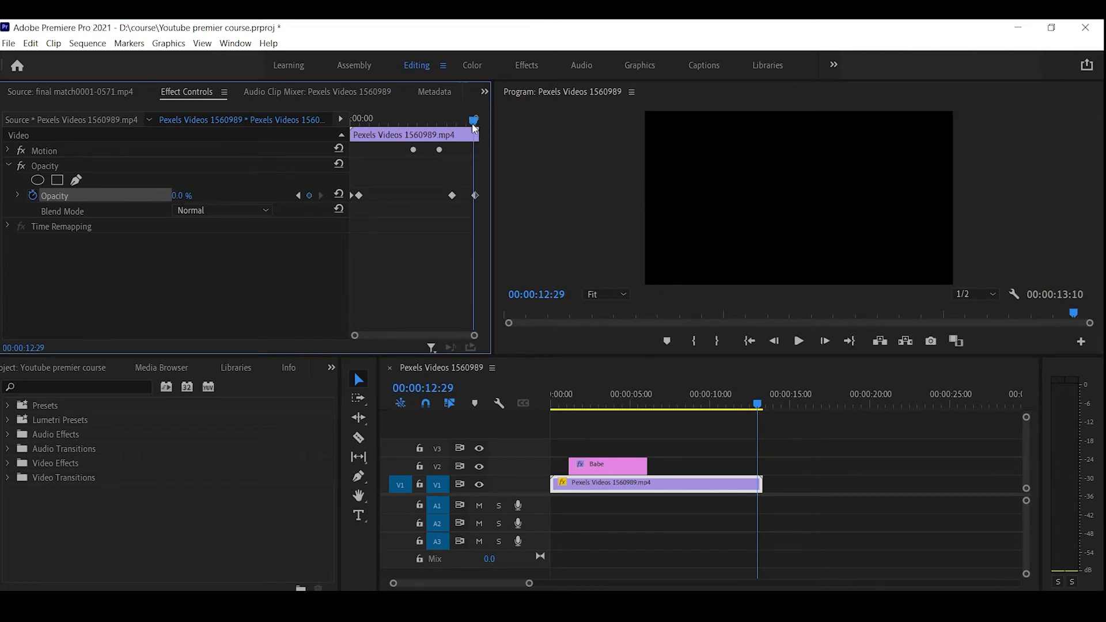
Play the sequence from the start to check the tractor clip's fades, and scrub back to 00:00:05:27.
key(Home)
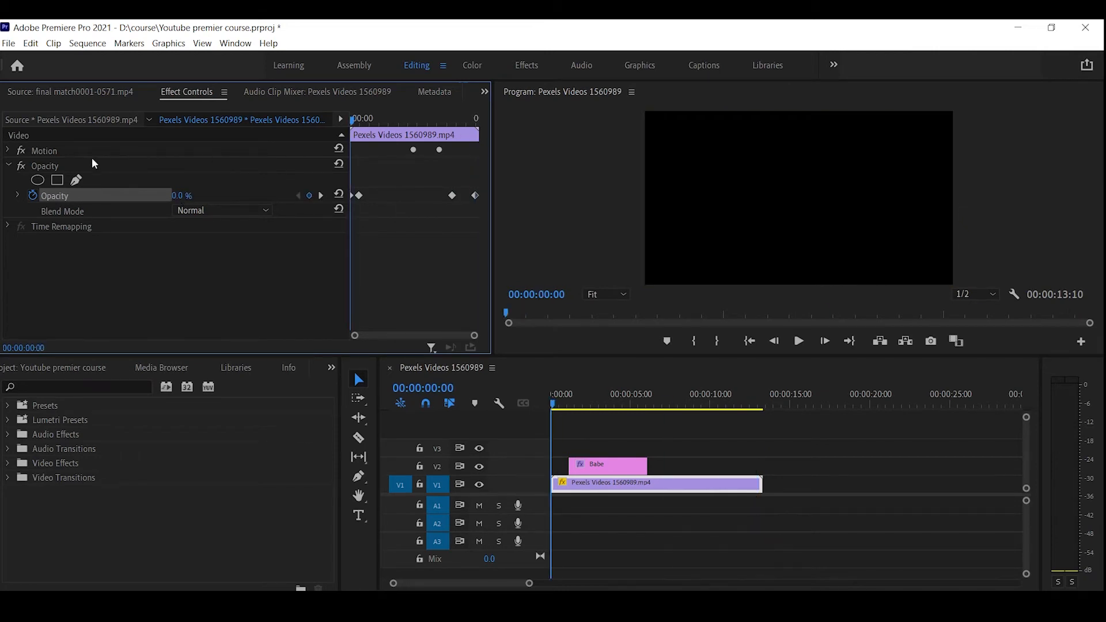
click(800, 340)
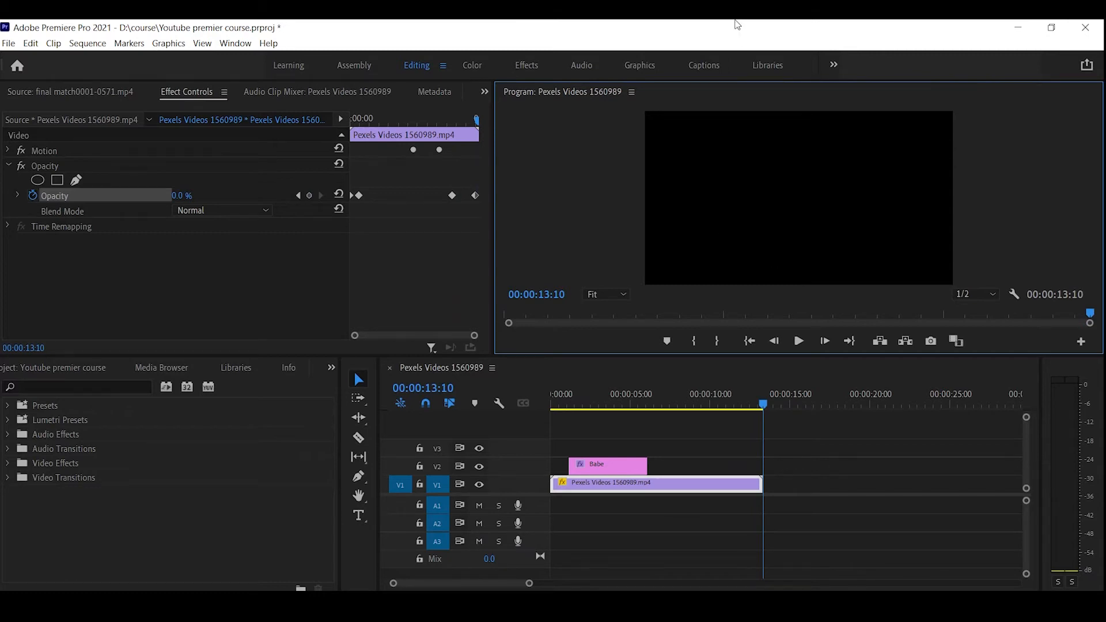
drag(753, 405, 621, 436)
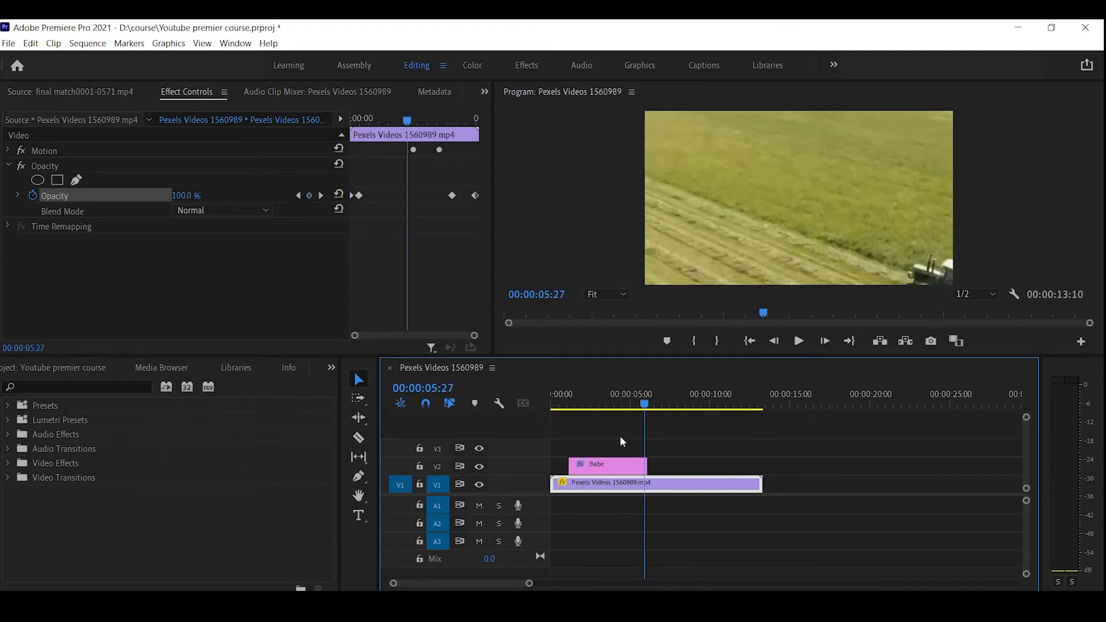
Place final match0001-0571.mp4 on V2 where the tractor clip ends, unlink it and delete its audio.
click(60, 367)
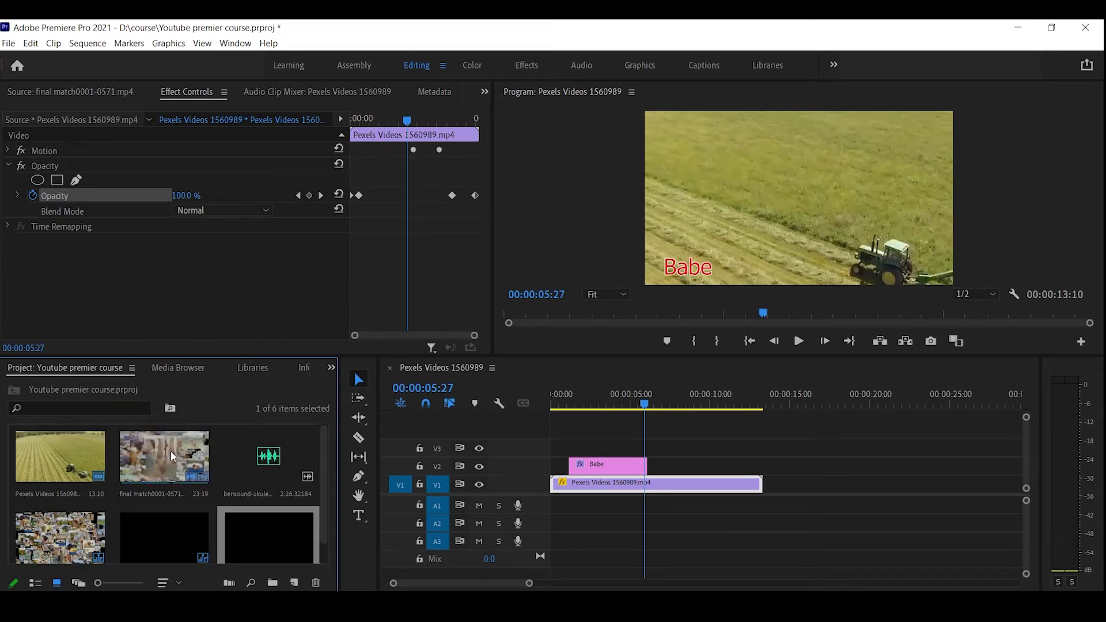
drag(170, 451, 765, 464)
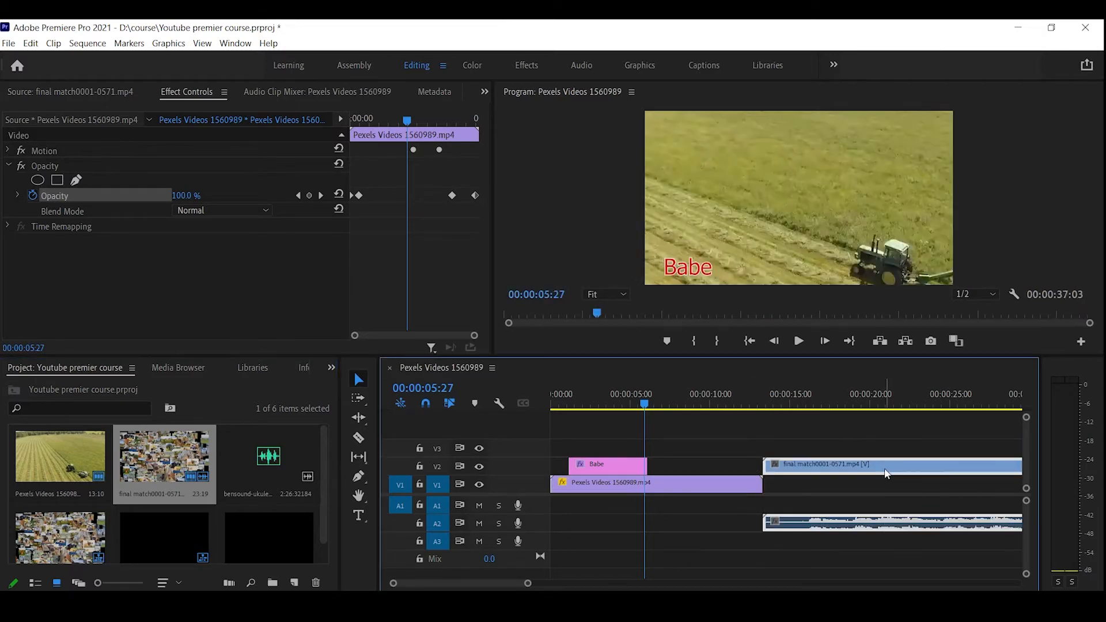
right_click(886, 473)
click(902, 242)
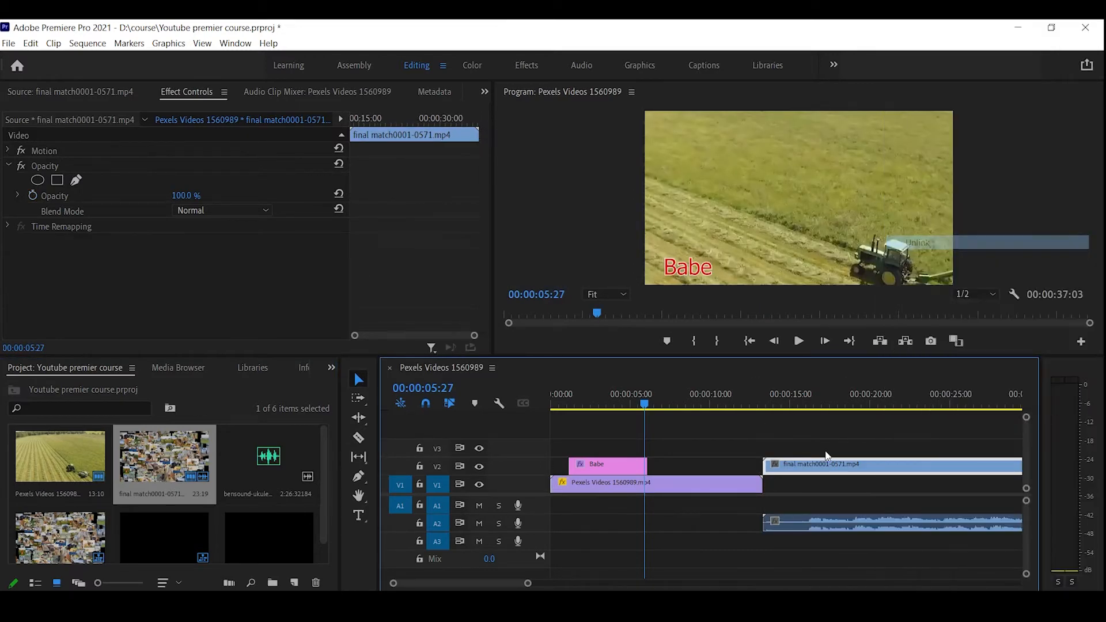
click(818, 520)
key(Delete)
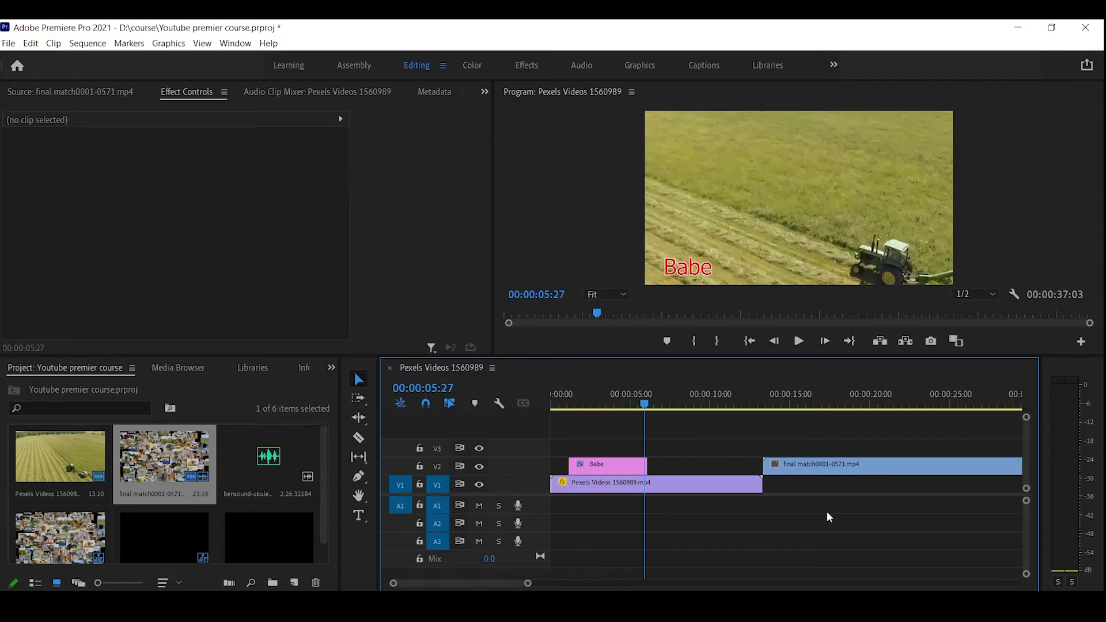
mouse_move(803, 467)
mouse_down()
mouse_move(789, 461)
mouse_move(804, 465)
mouse_up()
Move the tractor clip's 100% fade-out Opacity keyframe to 00:00:11:20 and park the playhead on it.
drag(728, 409, 742, 404)
click(720, 481)
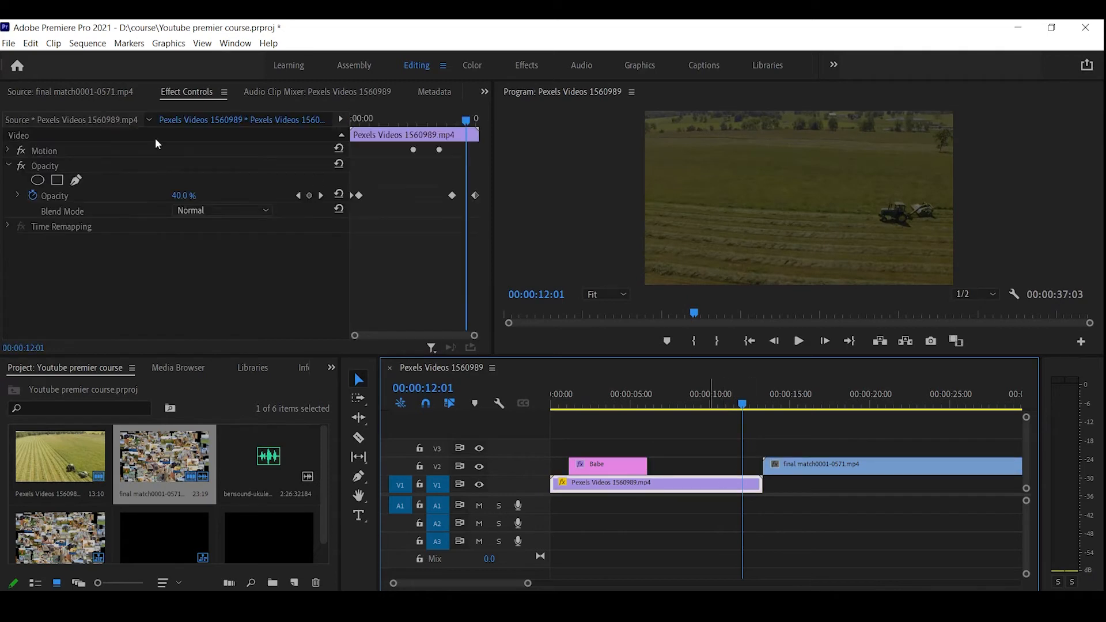
click(297, 195)
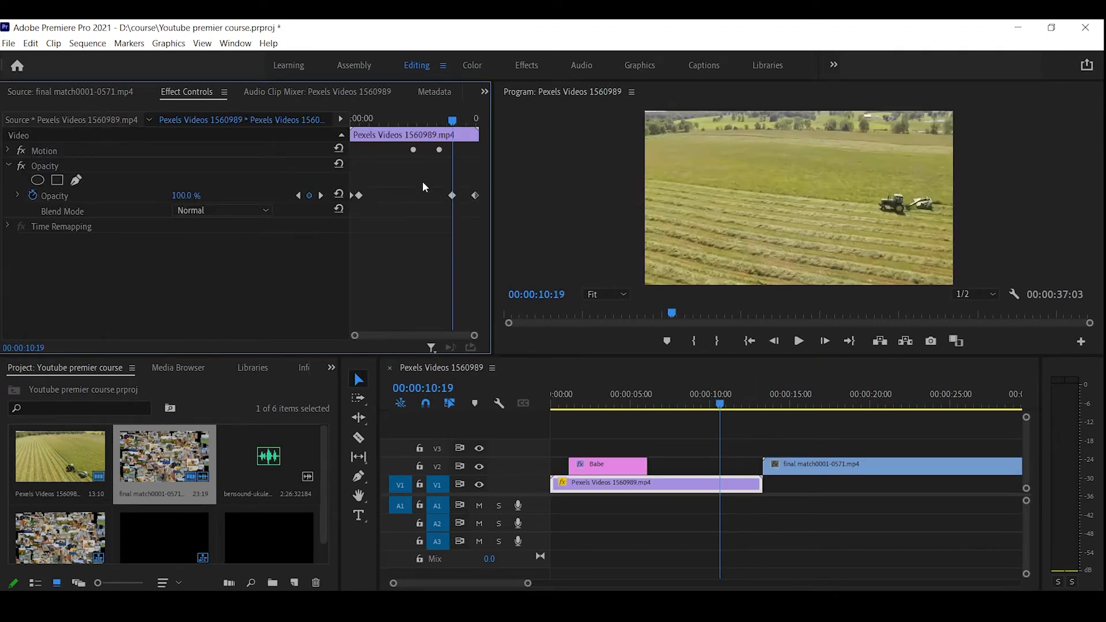
drag(452, 196, 462, 196)
click(321, 196)
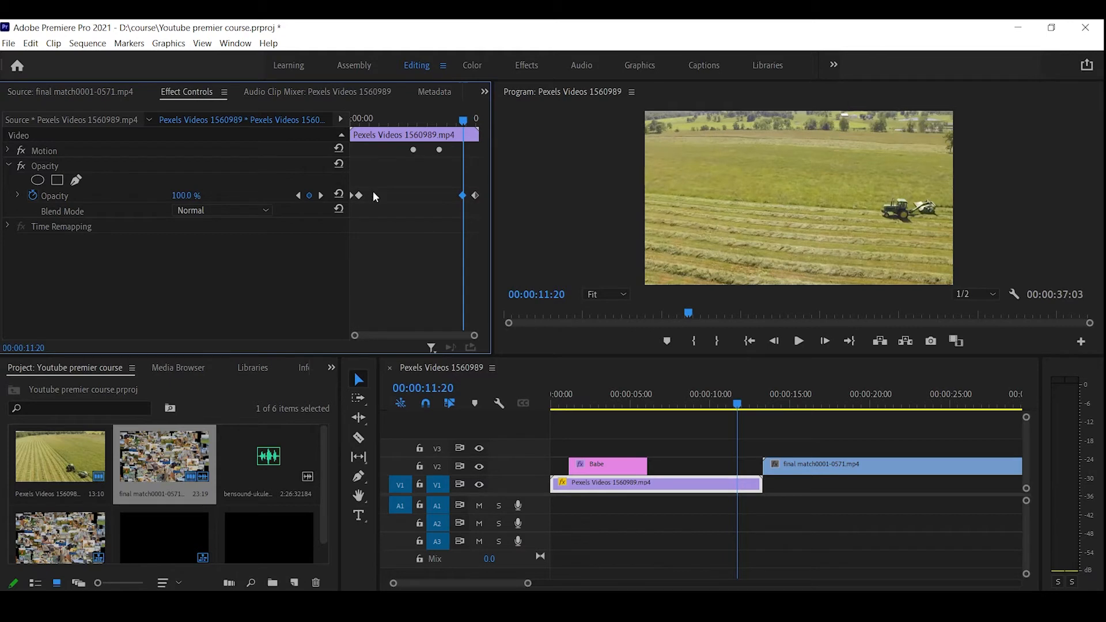
mouse_move(475, 334)
mouse_down()
mouse_move(413, 325)
mouse_move(484, 336)
mouse_up()
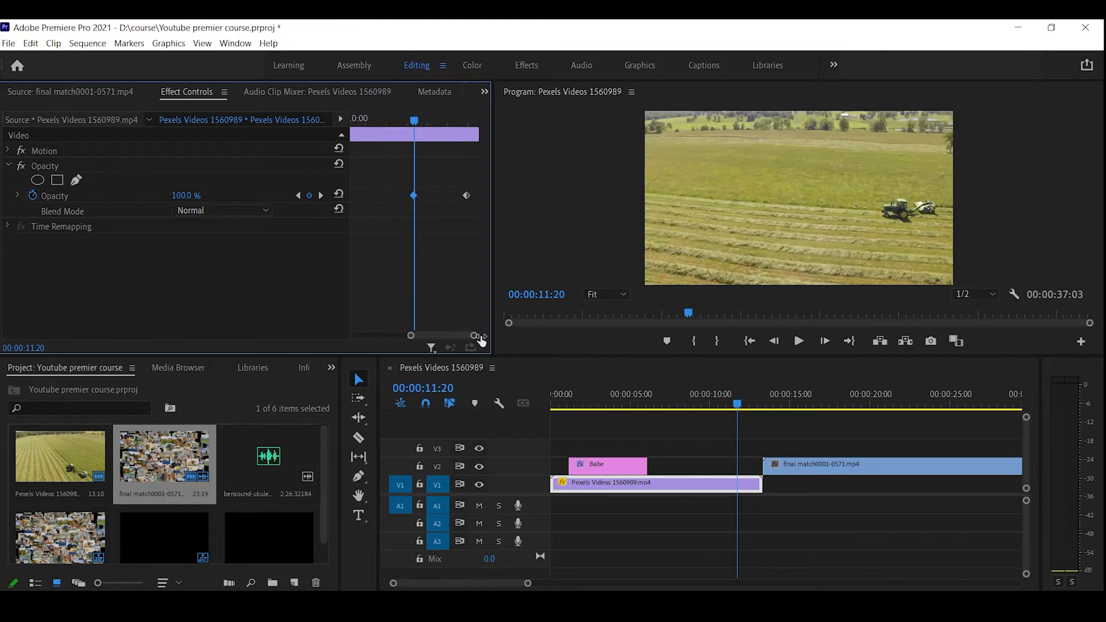
mouse_move(418, 119)
mouse_down()
mouse_move(439, 125)
mouse_move(425, 126)
mouse_up()
click(297, 196)
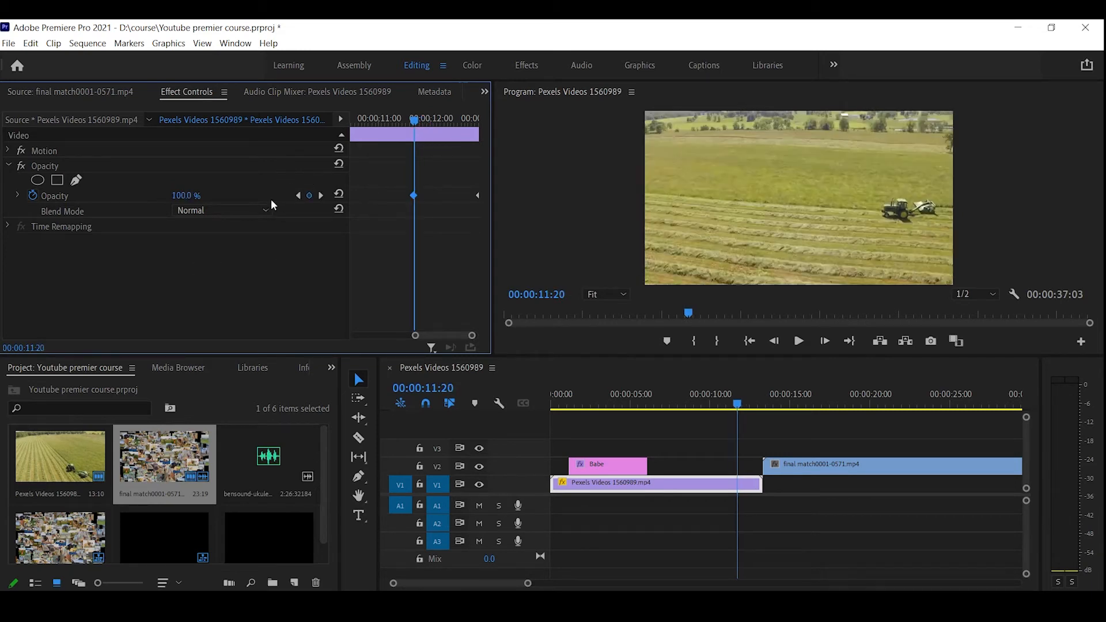
Shift the final match clip on V2 earlier to start at 00:00:11:20, overlapping the tractor clip, and check the overlap.
click(805, 470)
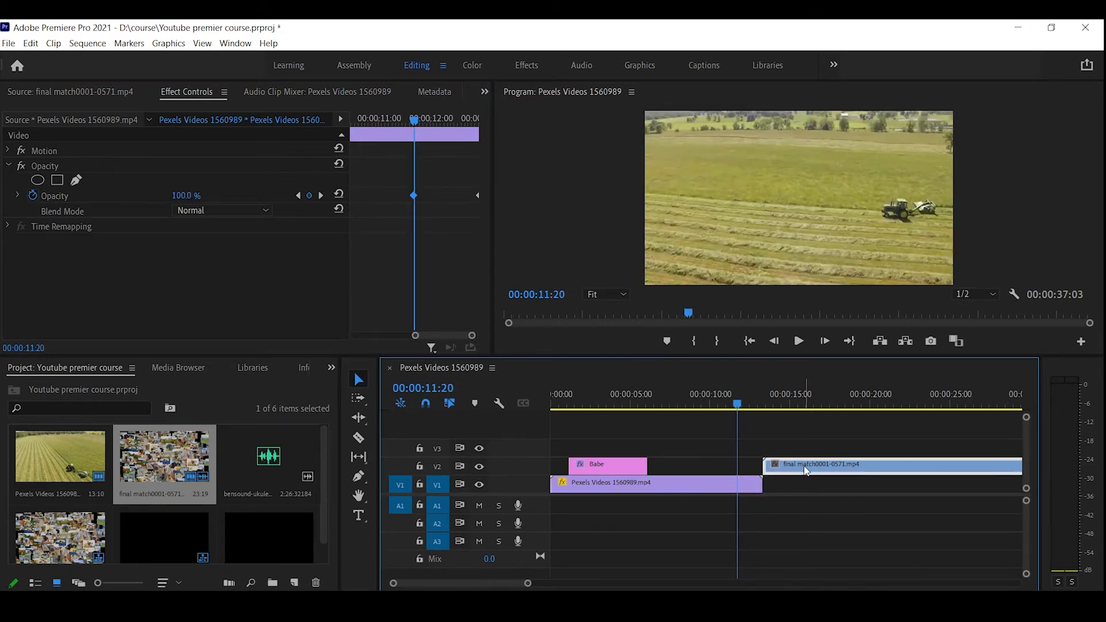
drag(805, 471, 787, 476)
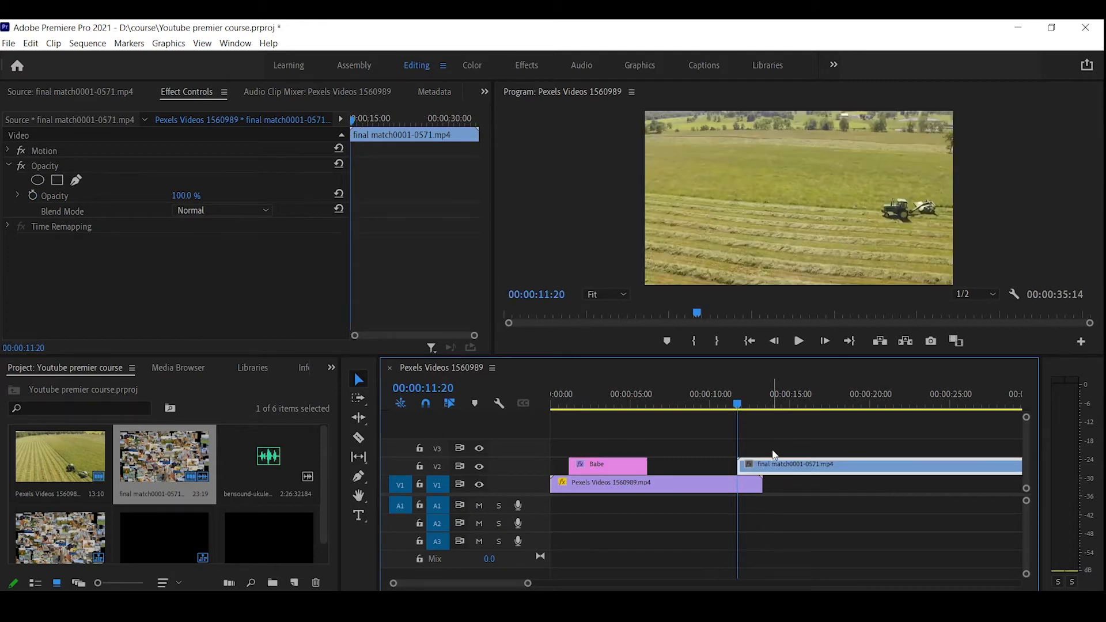
drag(738, 407, 744, 407)
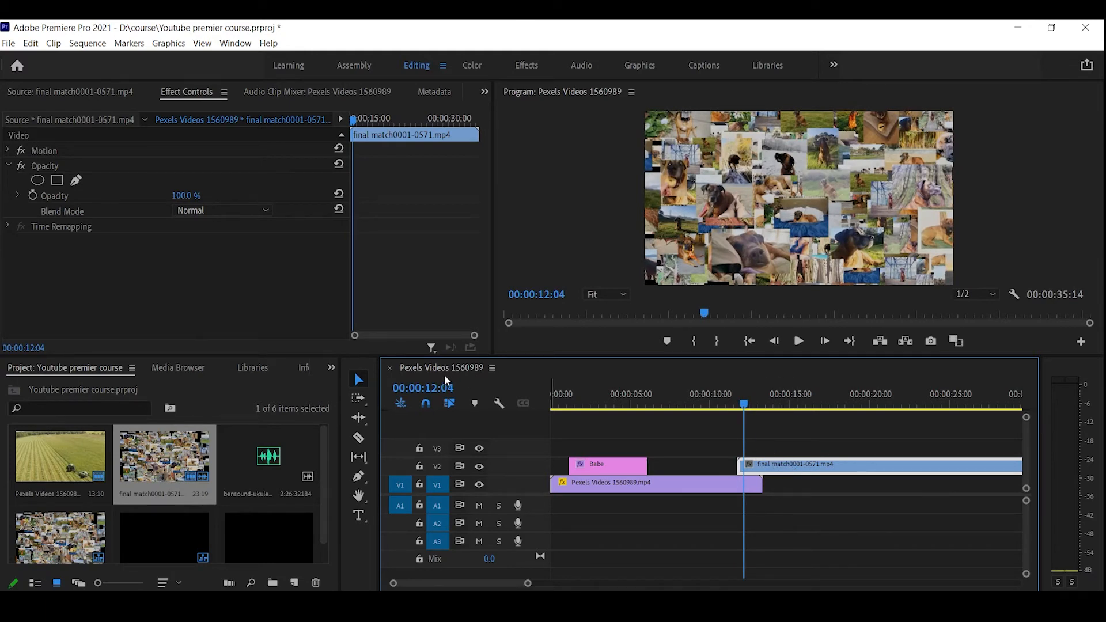
Keyframe the final match clip's Opacity at 0% at 00:00:11:20 and 100% at 00:00:12:29, matching the tractor clip's fade-out keyframes.
click(709, 482)
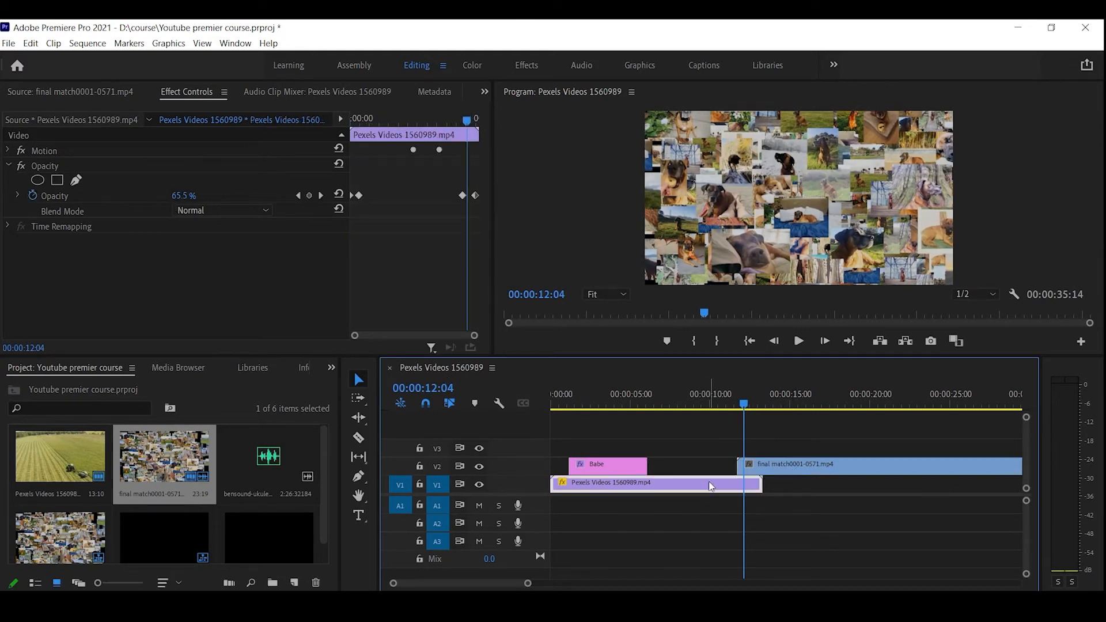
click(297, 196)
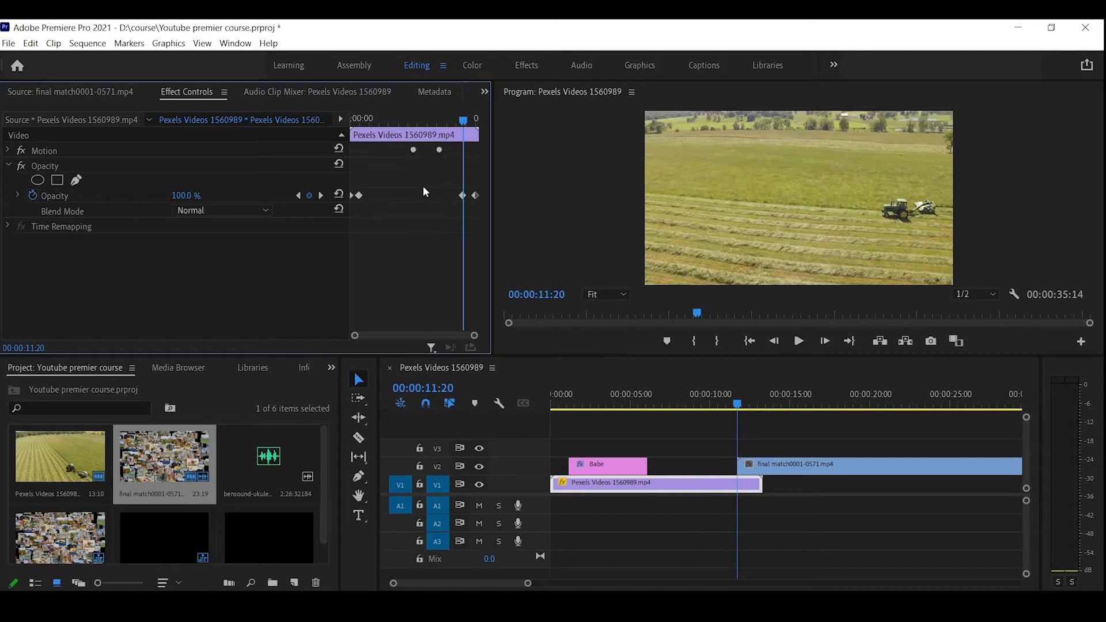
click(830, 466)
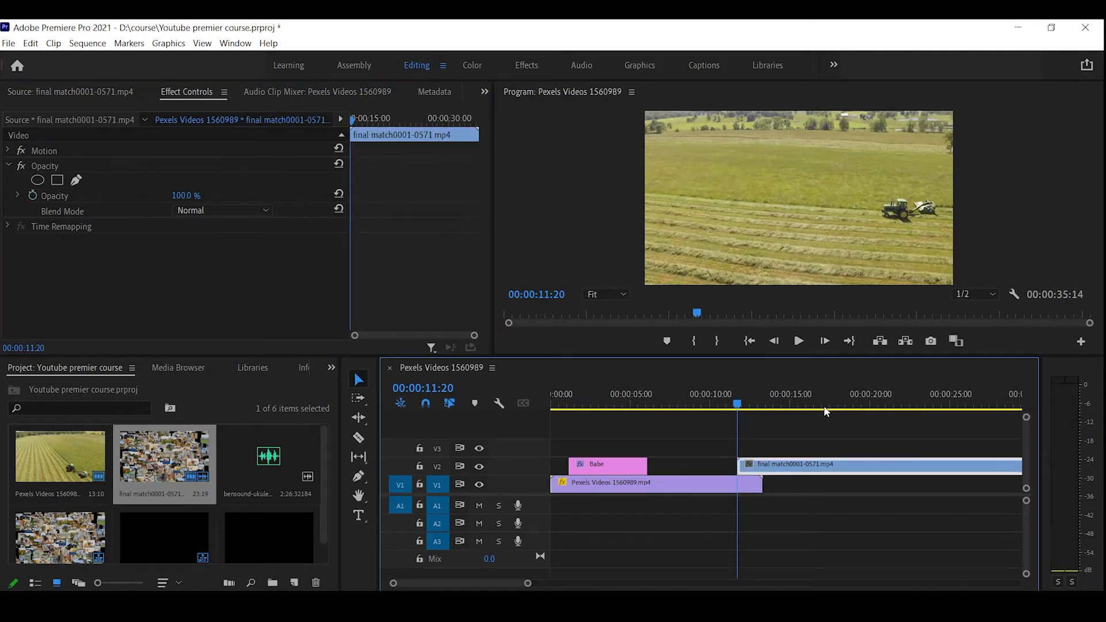
click(34, 197)
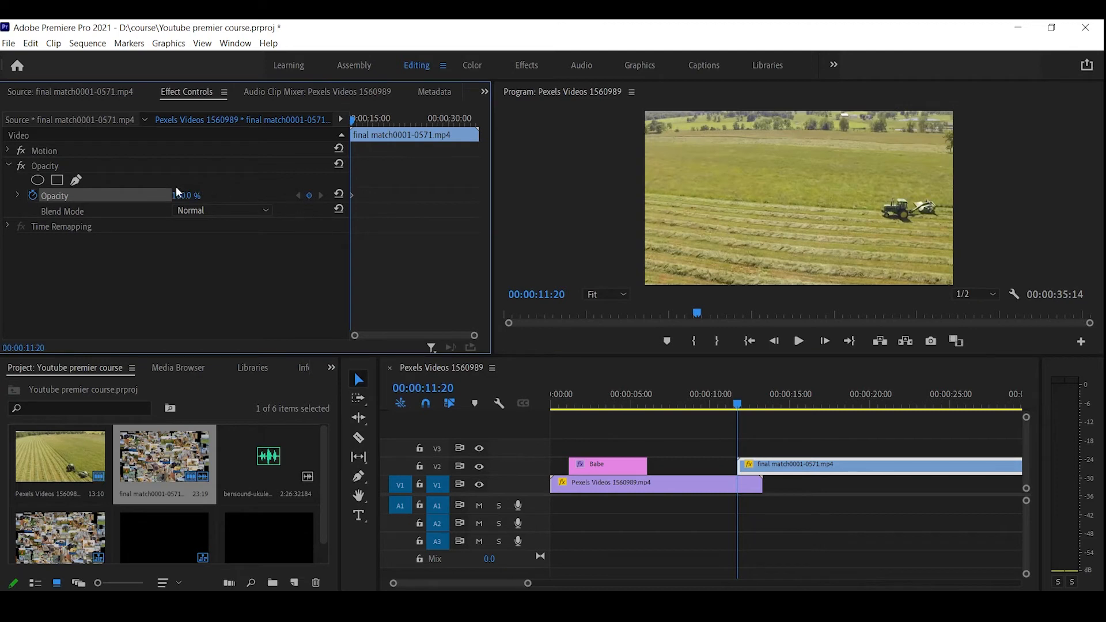
drag(180, 195, 118, 196)
click(721, 482)
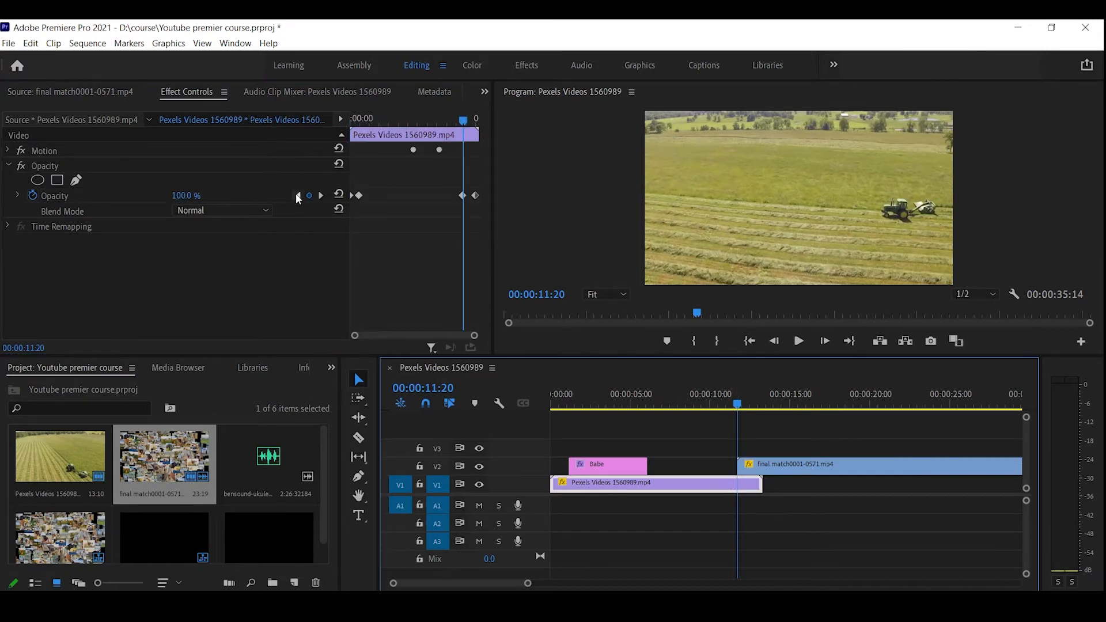
click(319, 196)
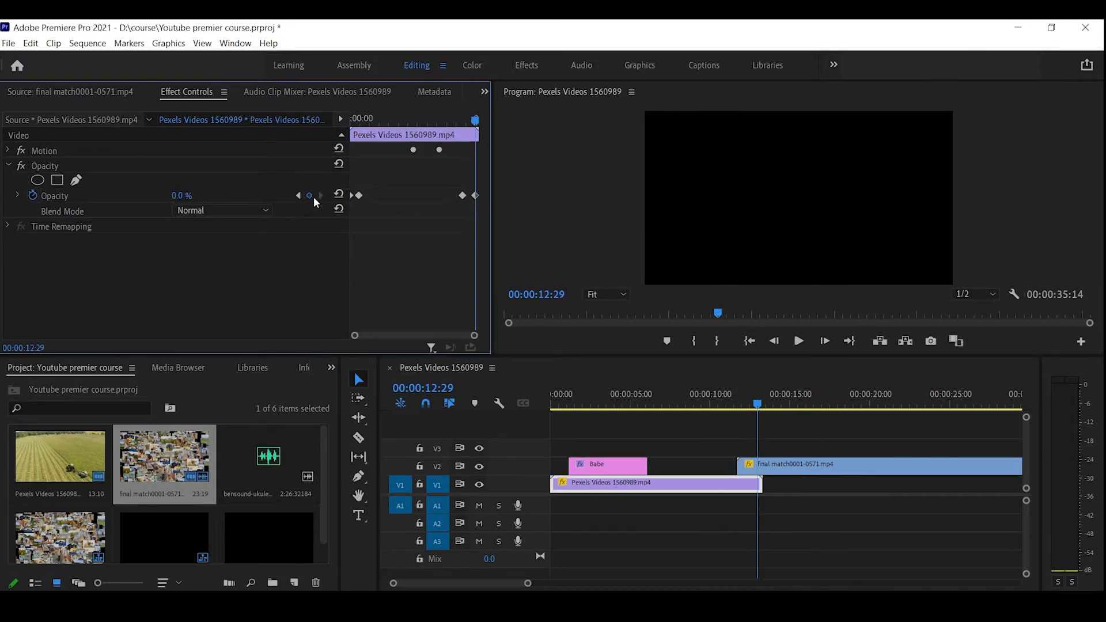
click(798, 465)
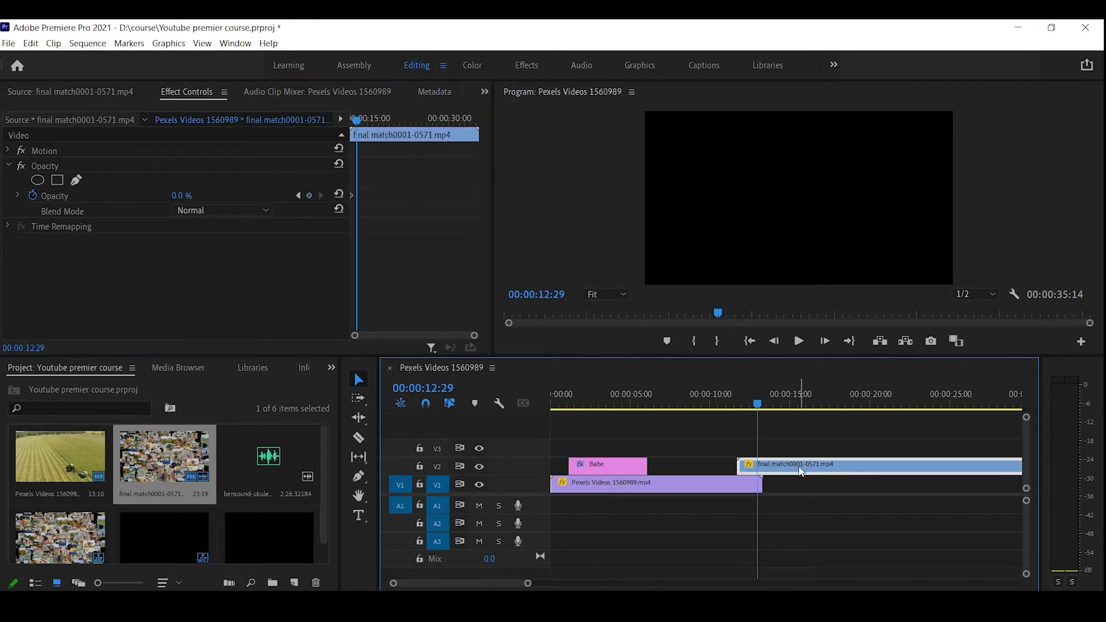
drag(181, 195, 242, 195)
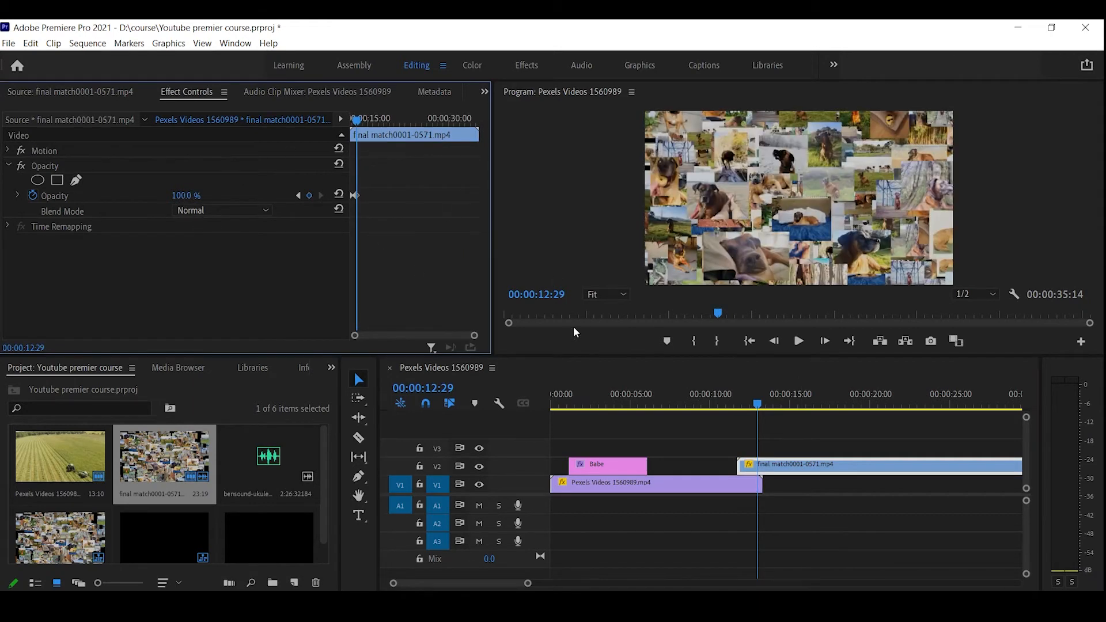
Play back the opacity crossfade from the tractor clip into the final match clip, starting at 00:00:10:14.
drag(758, 399, 719, 401)
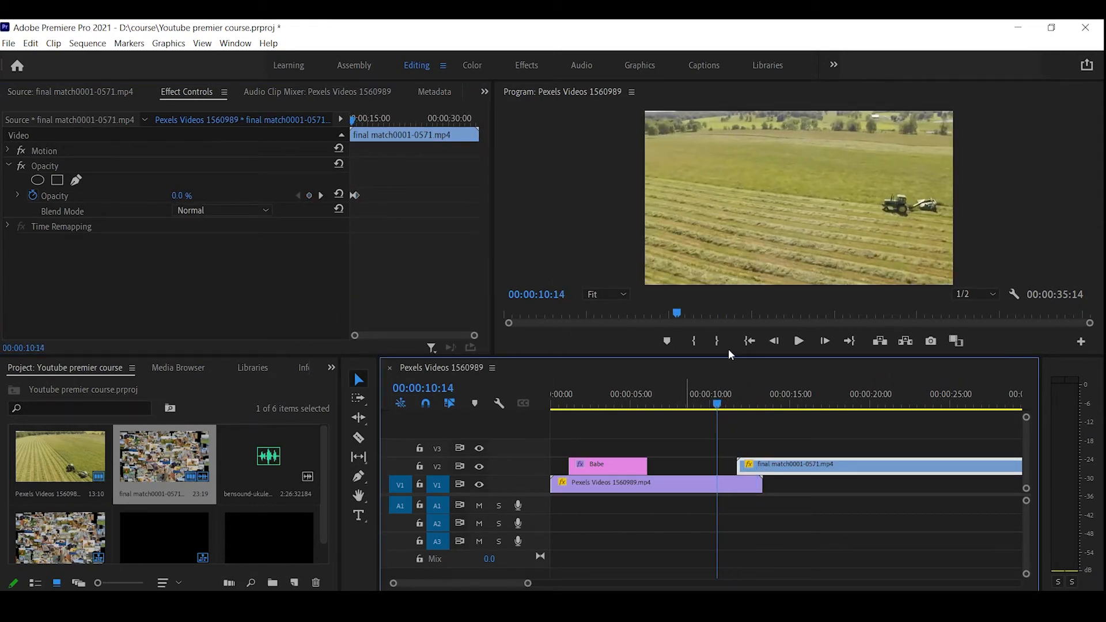
click(809, 341)
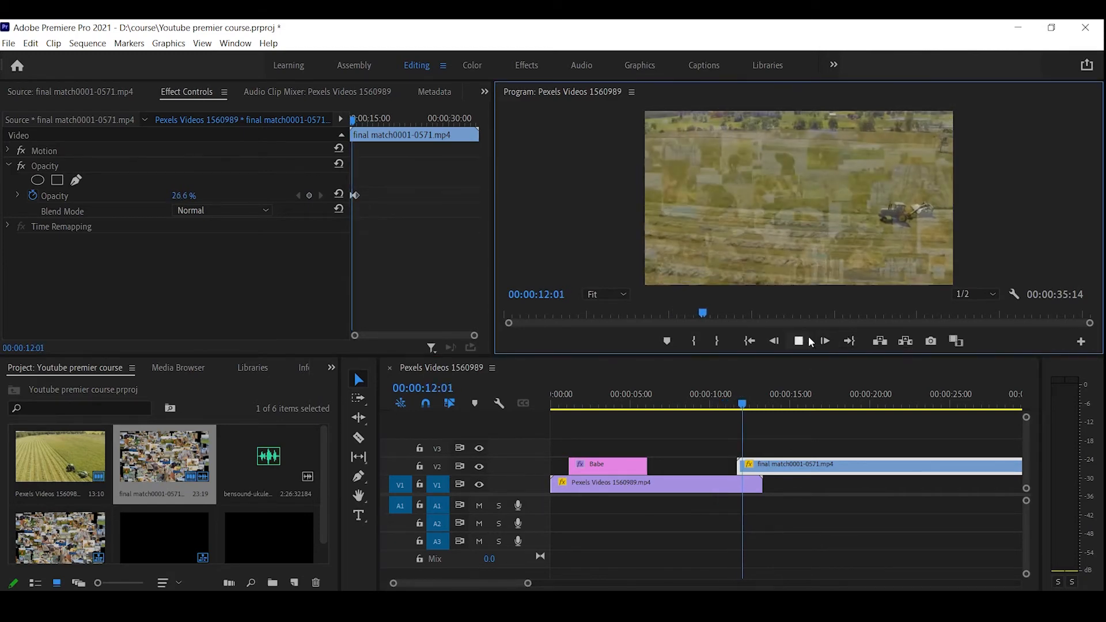
click(810, 341)
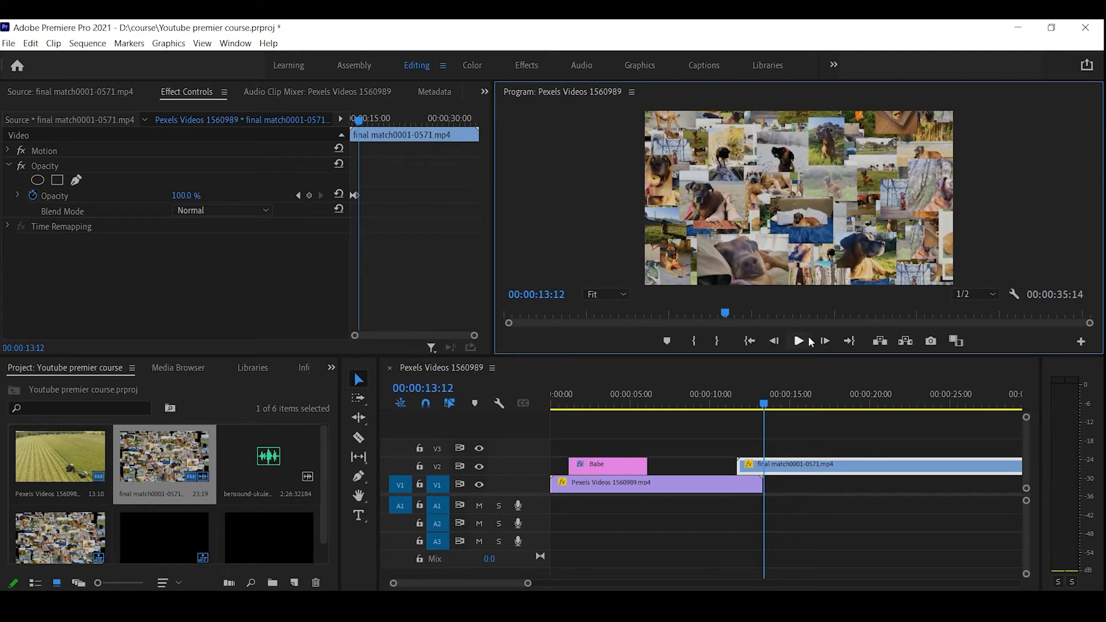
Search the effects for "dissol" to view the ready-made dissolve transitions, and clear the search.
click(334, 367)
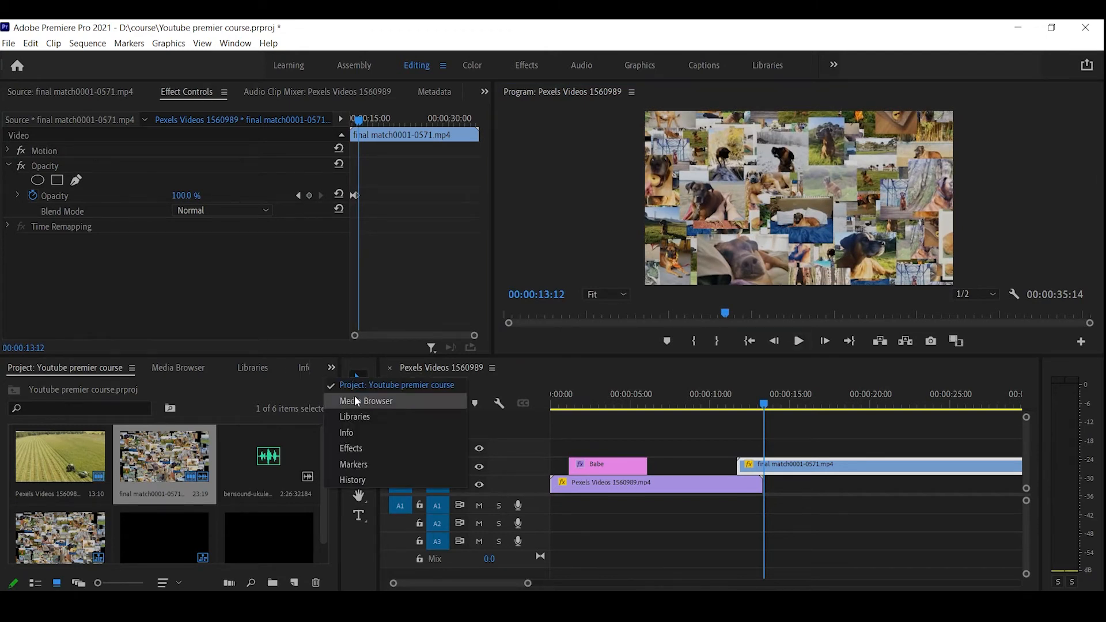
click(376, 445)
click(136, 391)
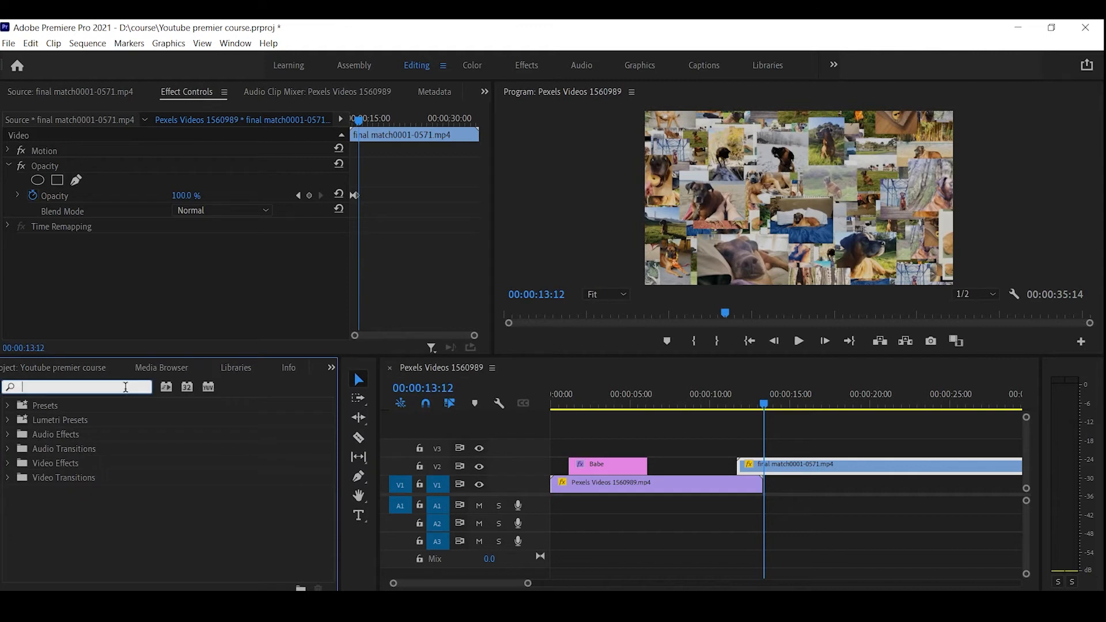
text(dis)
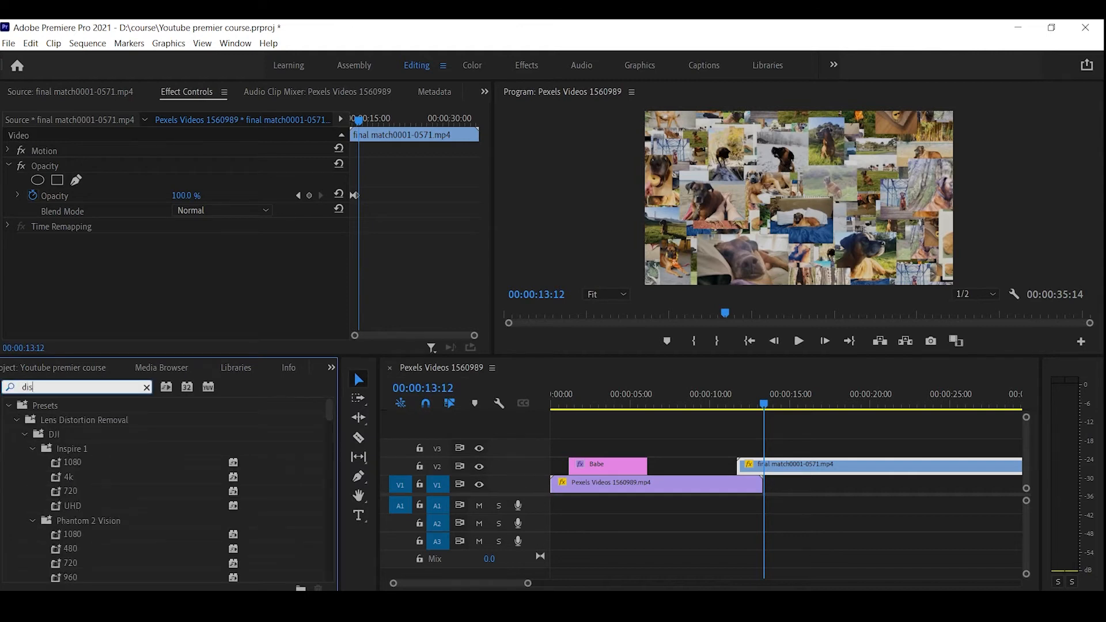
text(s)
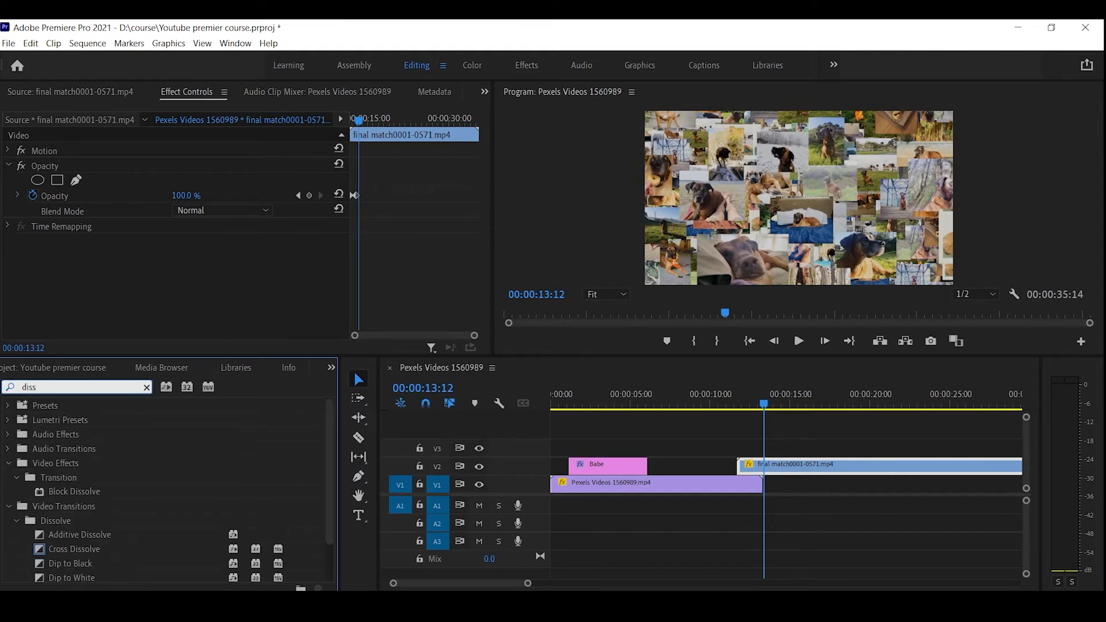
text(ol)
click(146, 387)
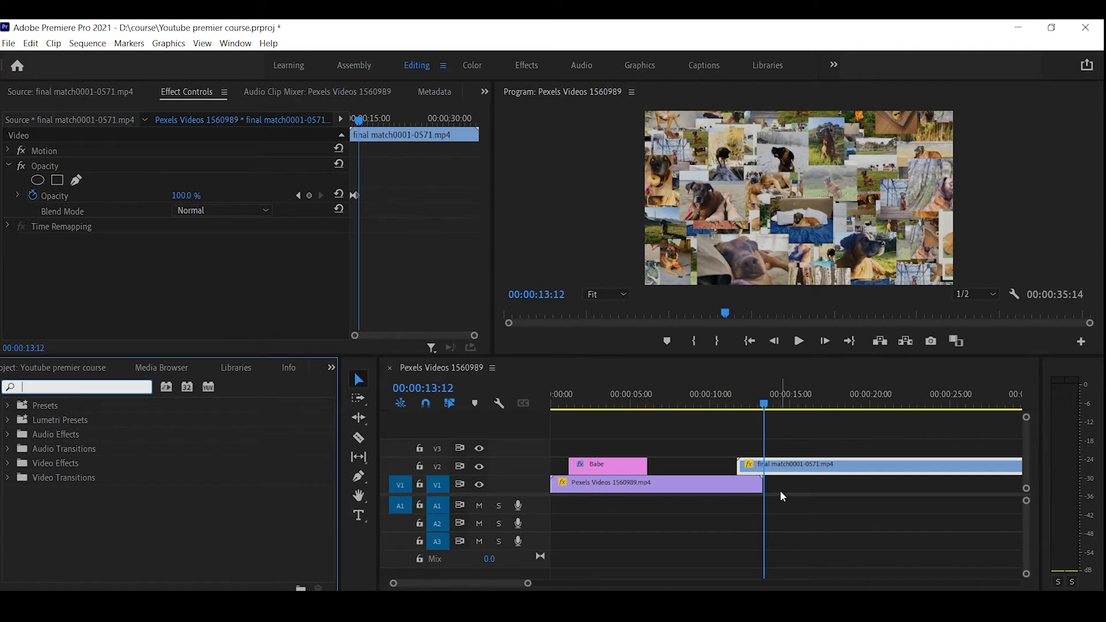
Cut the final match clip on V2 at 00:00:23:26 and delete the part after the cut.
click(803, 468)
drag(758, 395, 905, 417)
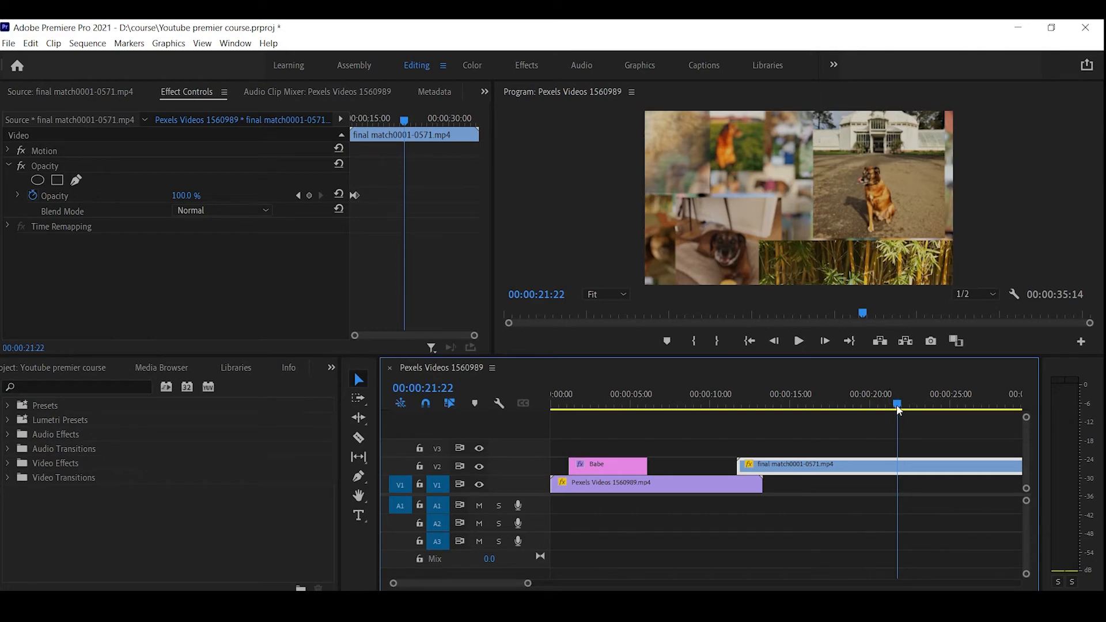
drag(896, 404, 931, 407)
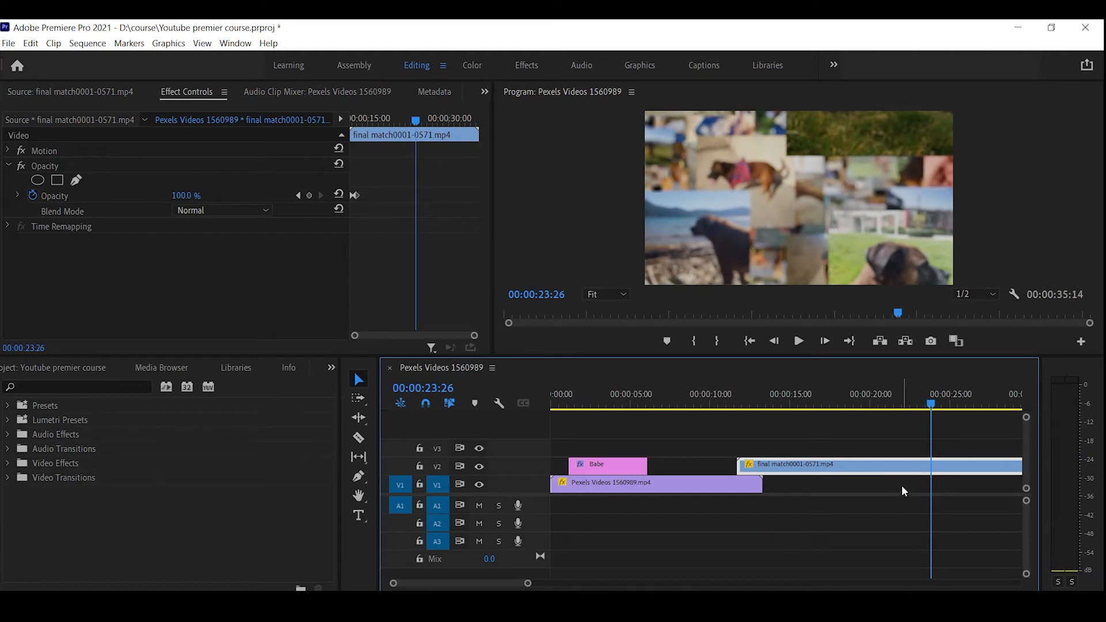
key(c)
click(932, 466)
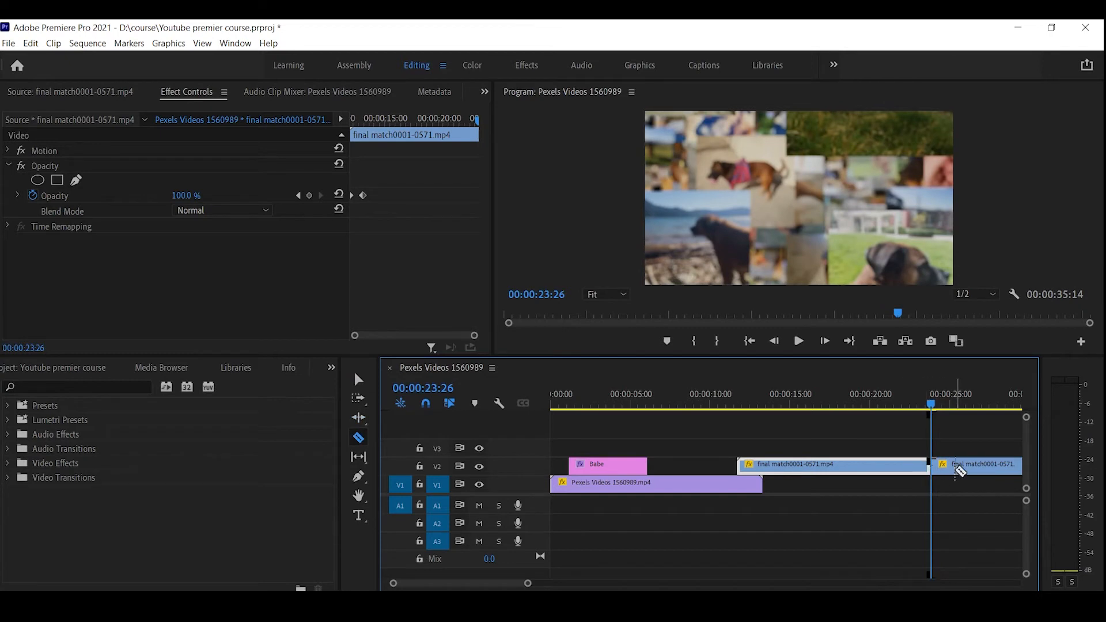
key(b)
key(v)
click(960, 465)
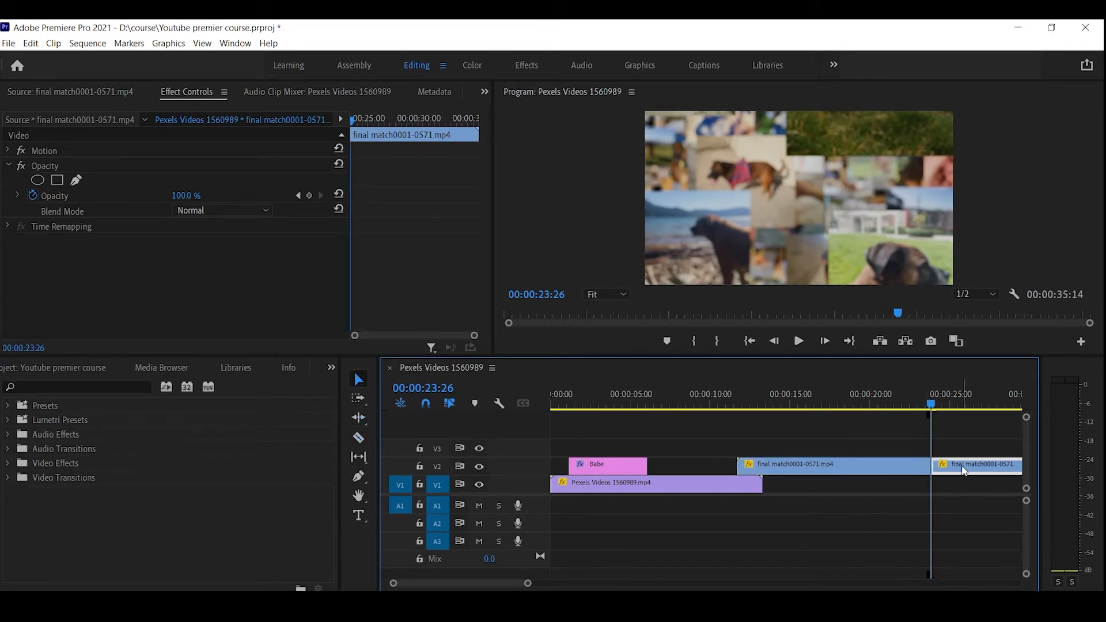
key(Delete)
Park the playhead at 00:00:22:25 and place the Pexels tractor clip on V3 where the final match clip ends.
click(928, 397)
drag(928, 398, 915, 399)
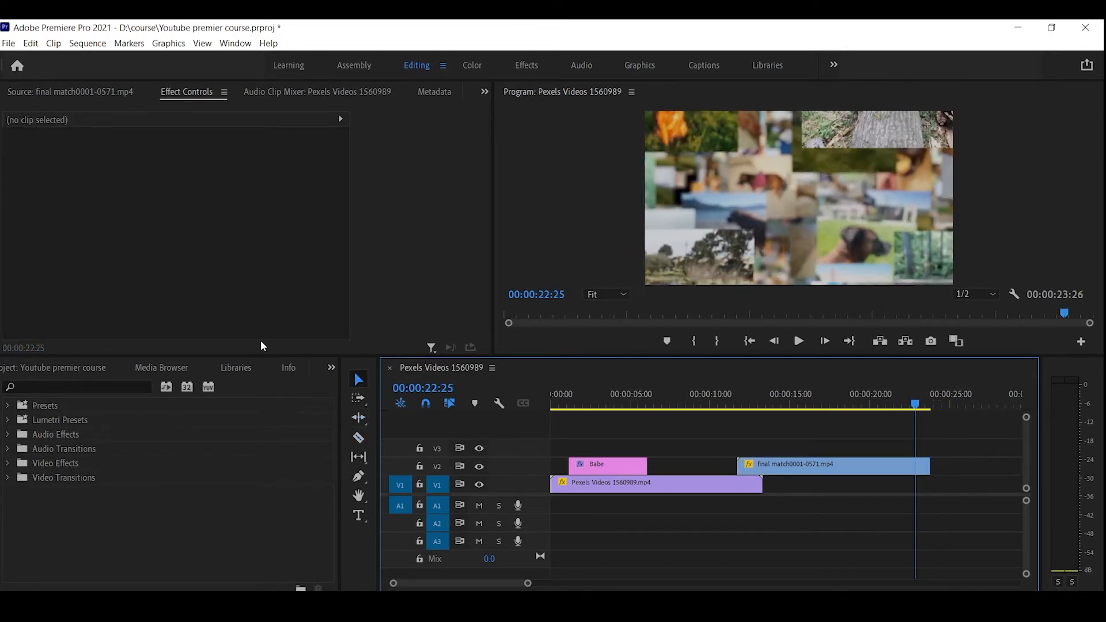
click(102, 366)
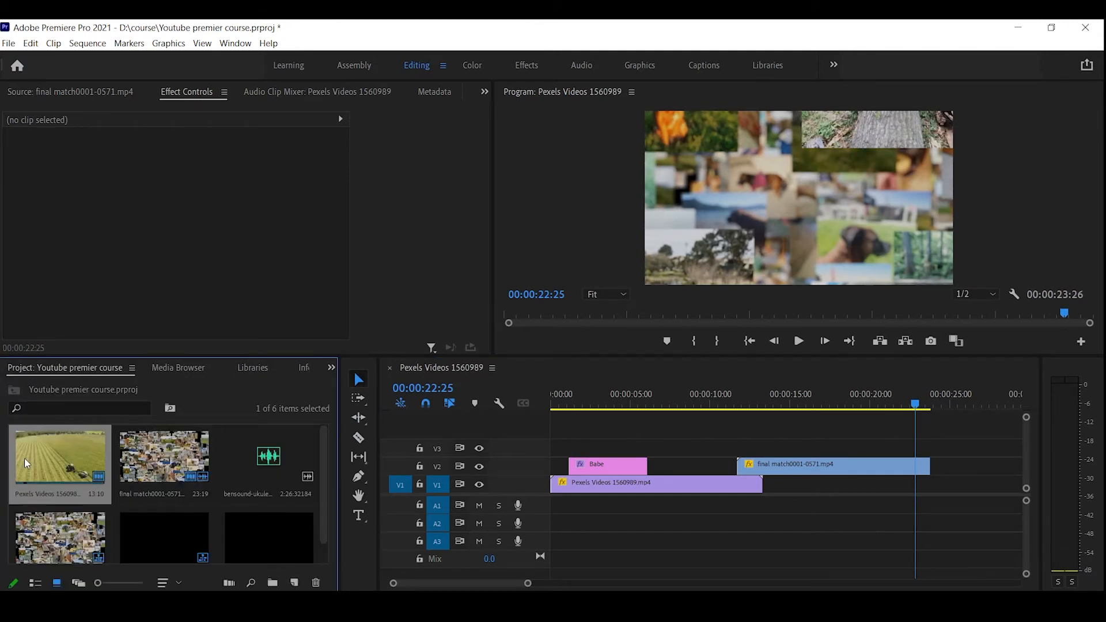
drag(25, 458, 934, 454)
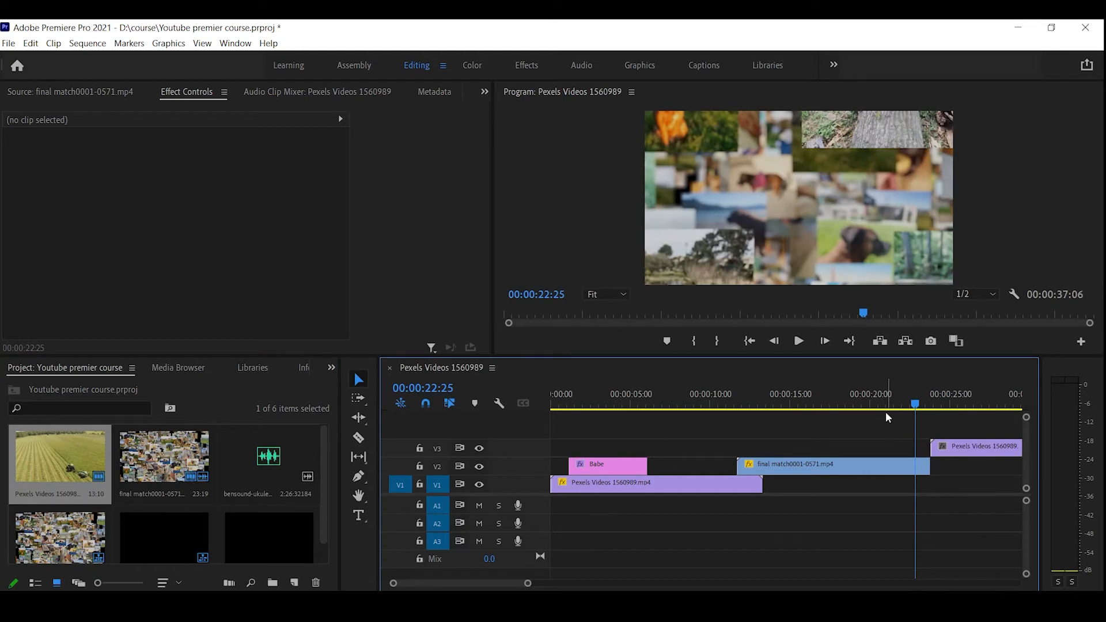
Keyframe the final match clip's Scale at 100 at 00:00:22:25 and 200 at 00:00:23:19.
click(920, 471)
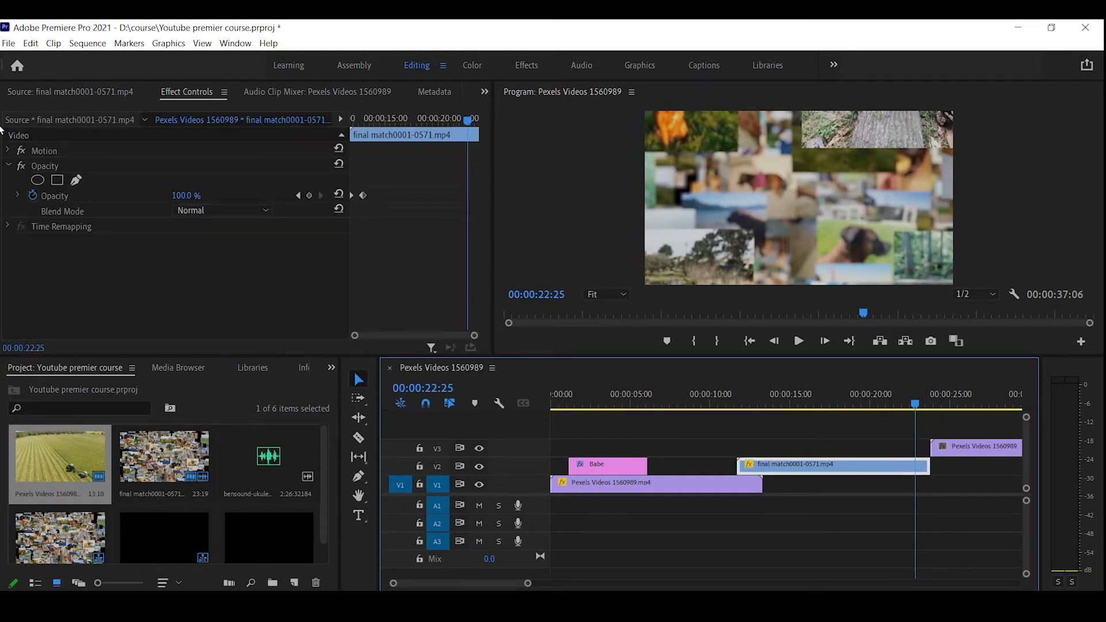
click(8, 166)
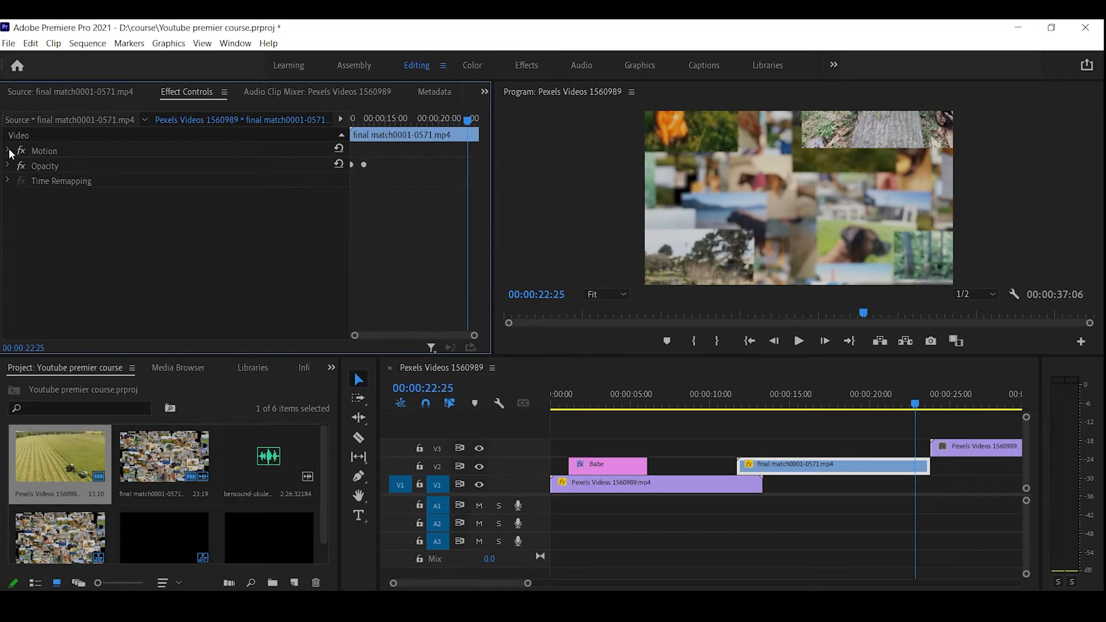
click(7, 151)
click(33, 181)
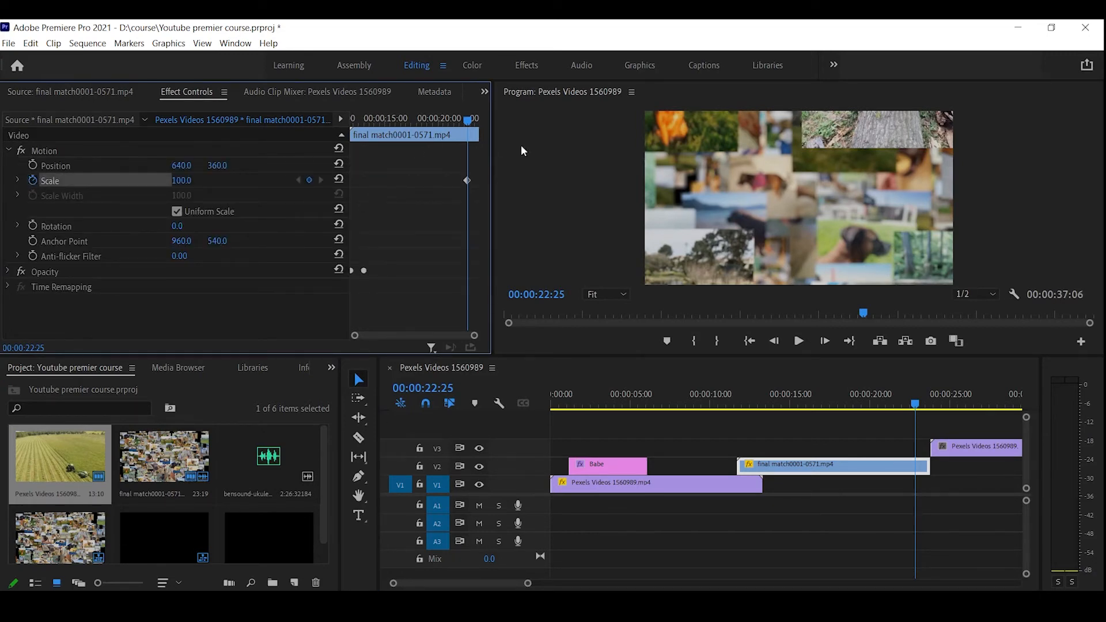
drag(917, 405, 930, 407)
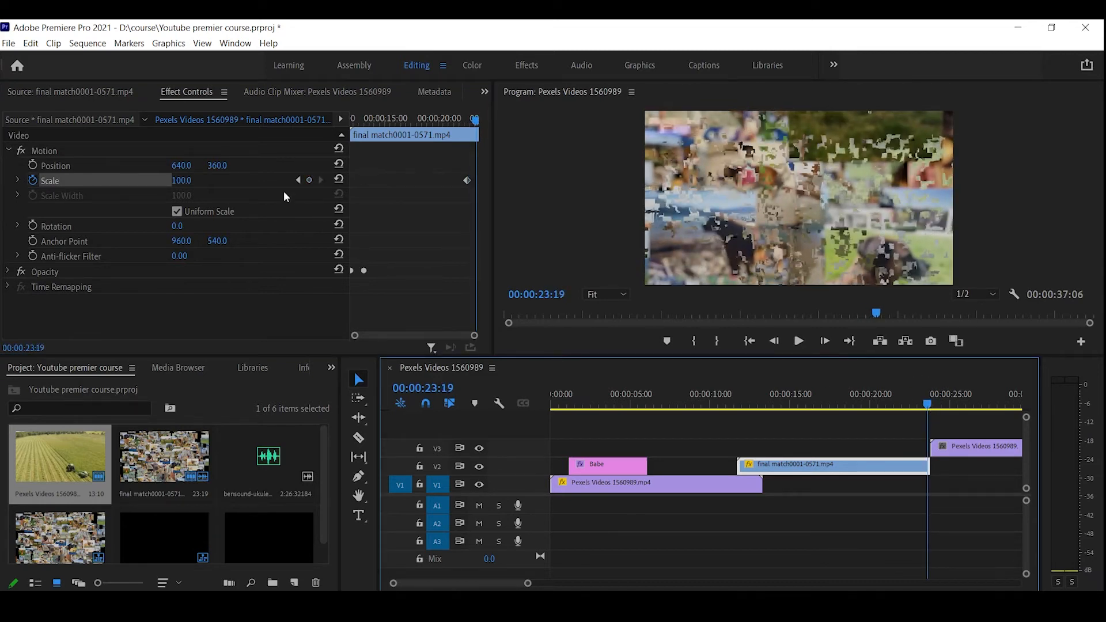
click(183, 182)
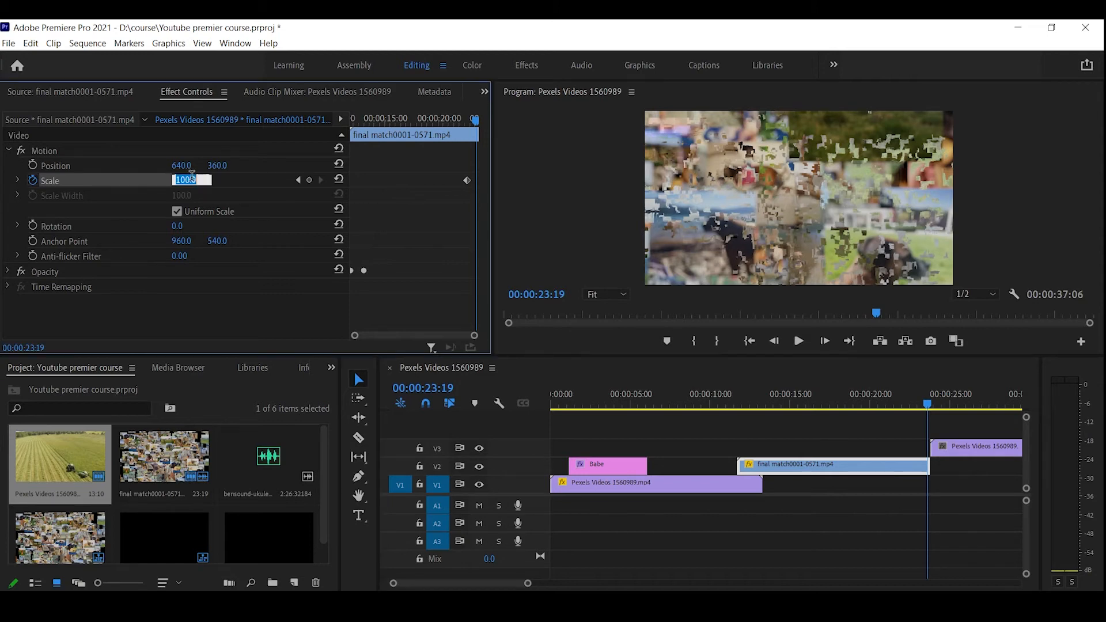
text(200)
key(Return)
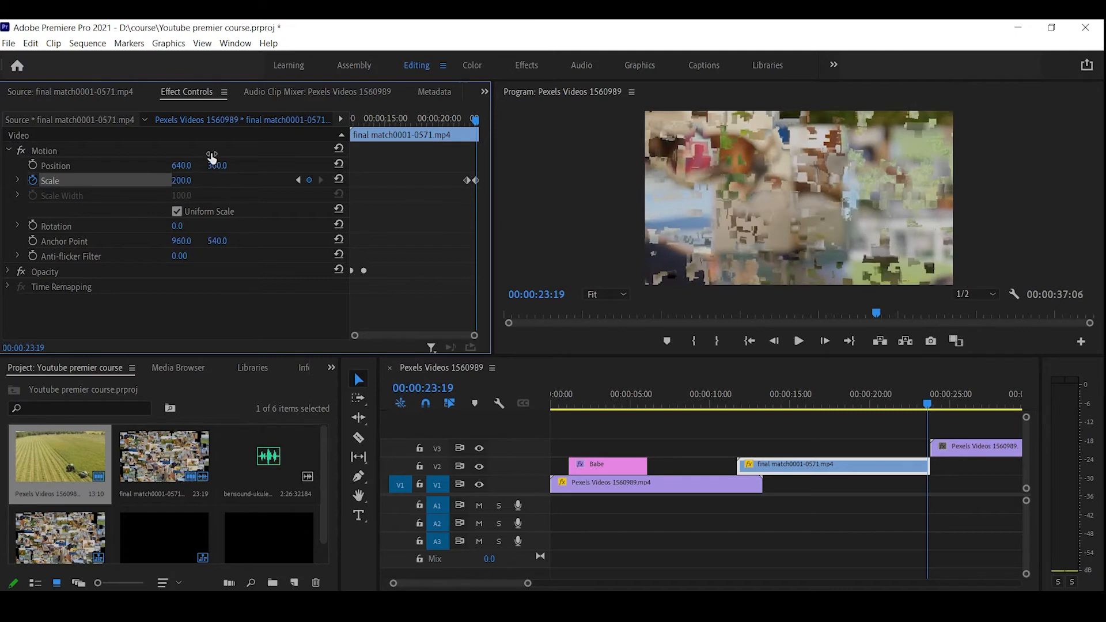
Shift the V3 tractor clip to start at 00:00:22:25 and add a Scale keyframe of 200 there.
click(296, 181)
drag(955, 446, 939, 444)
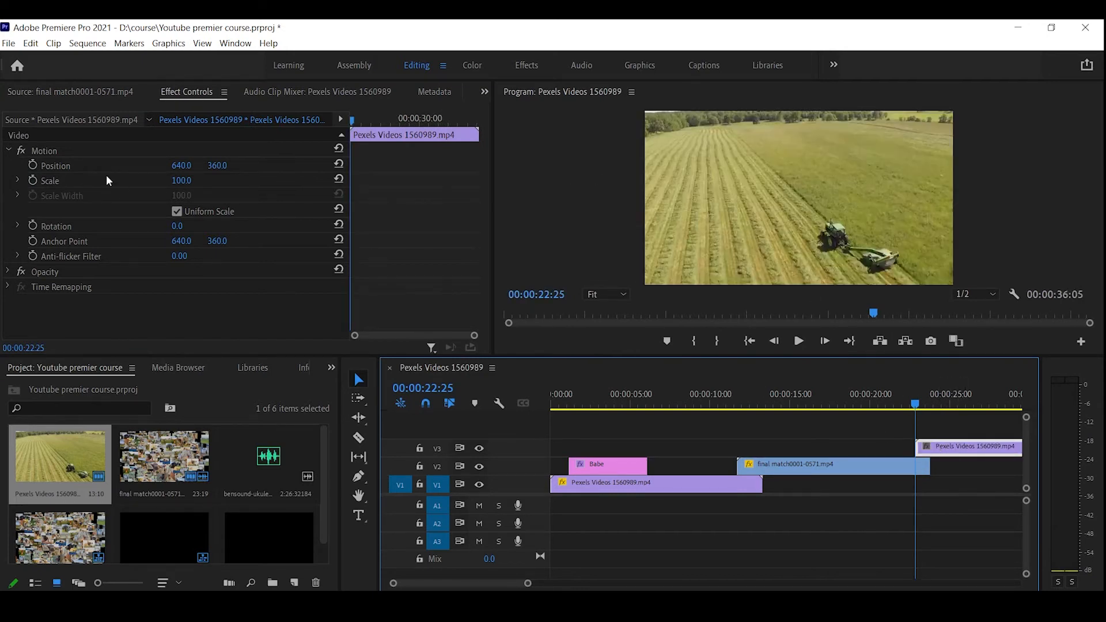
click(183, 181)
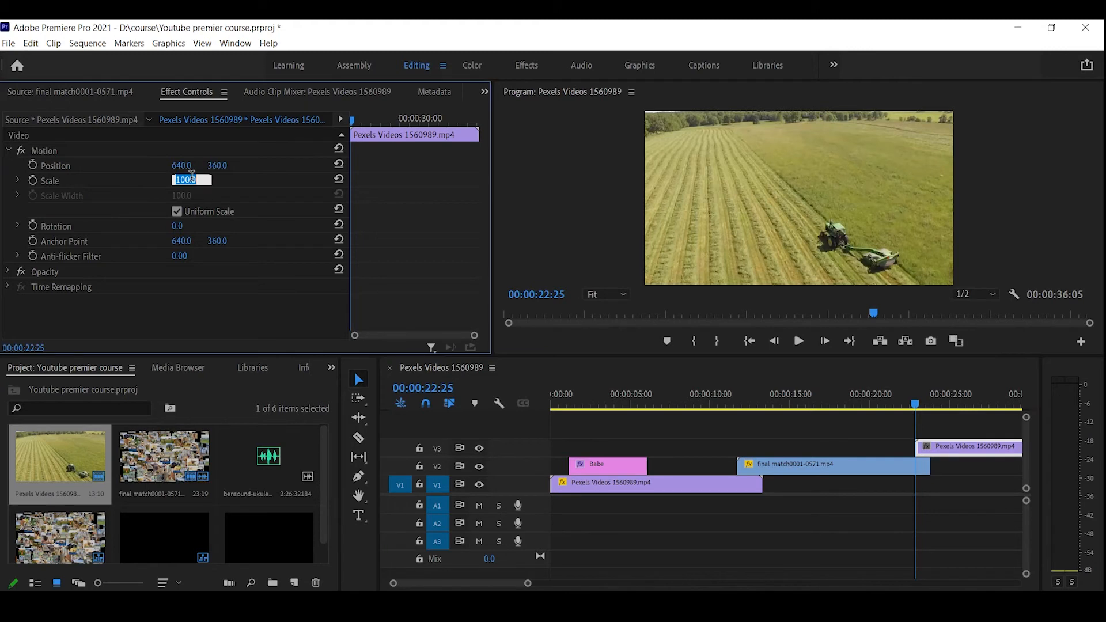
text(200)
key(Return)
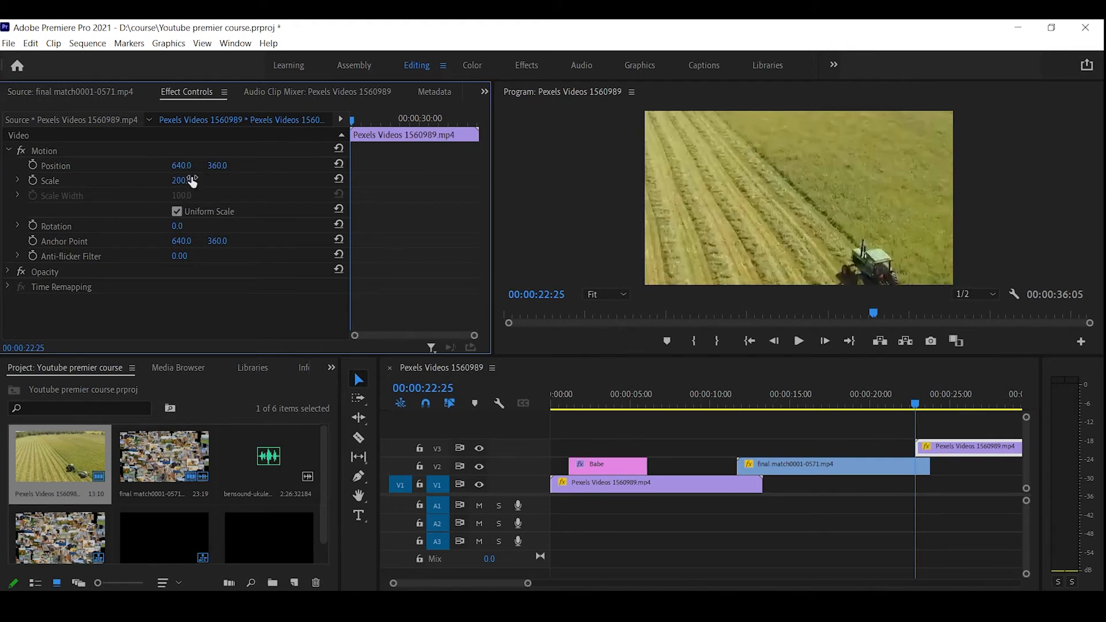
click(32, 180)
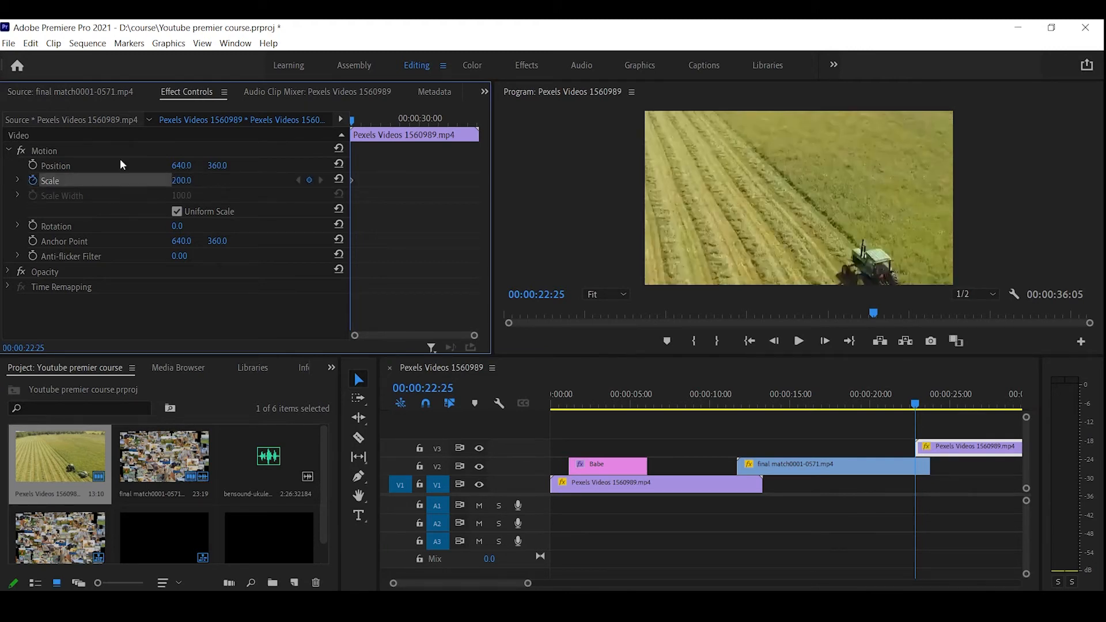
Add a Scale keyframe of 100 to the V3 tractor clip at 00:00:23:19, aligned with the final match clip's last Scale keyframe.
click(855, 462)
click(321, 180)
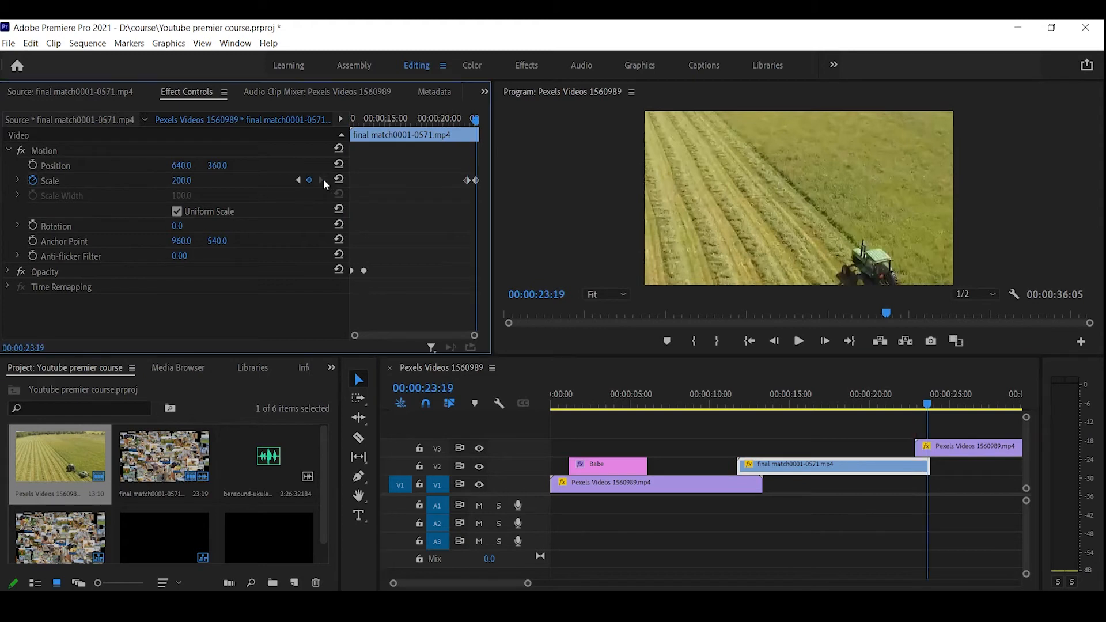
click(944, 454)
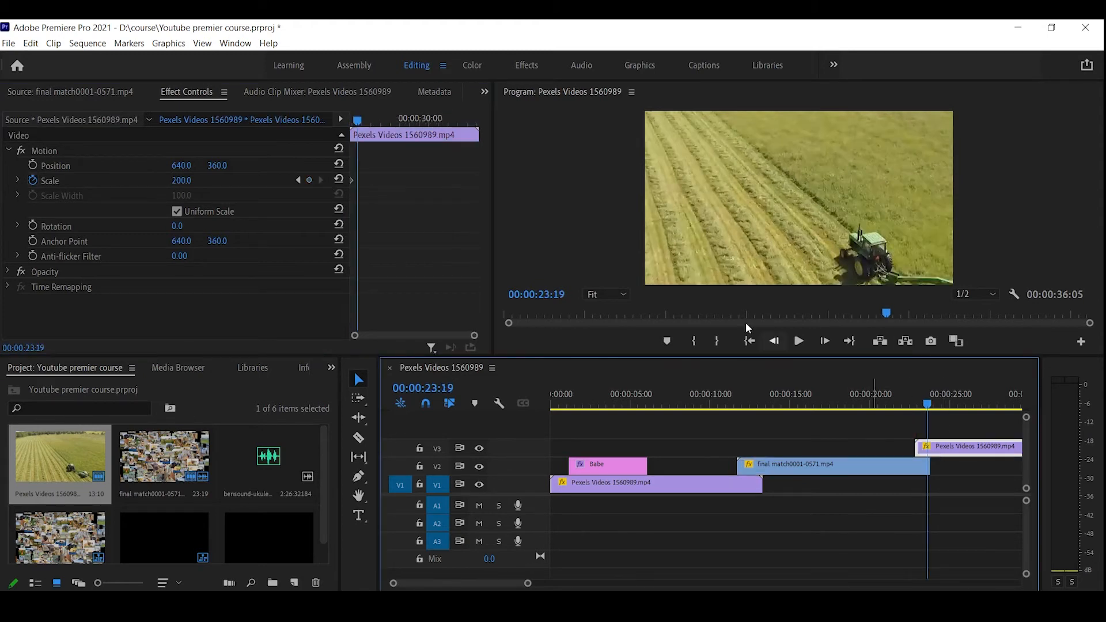
click(340, 179)
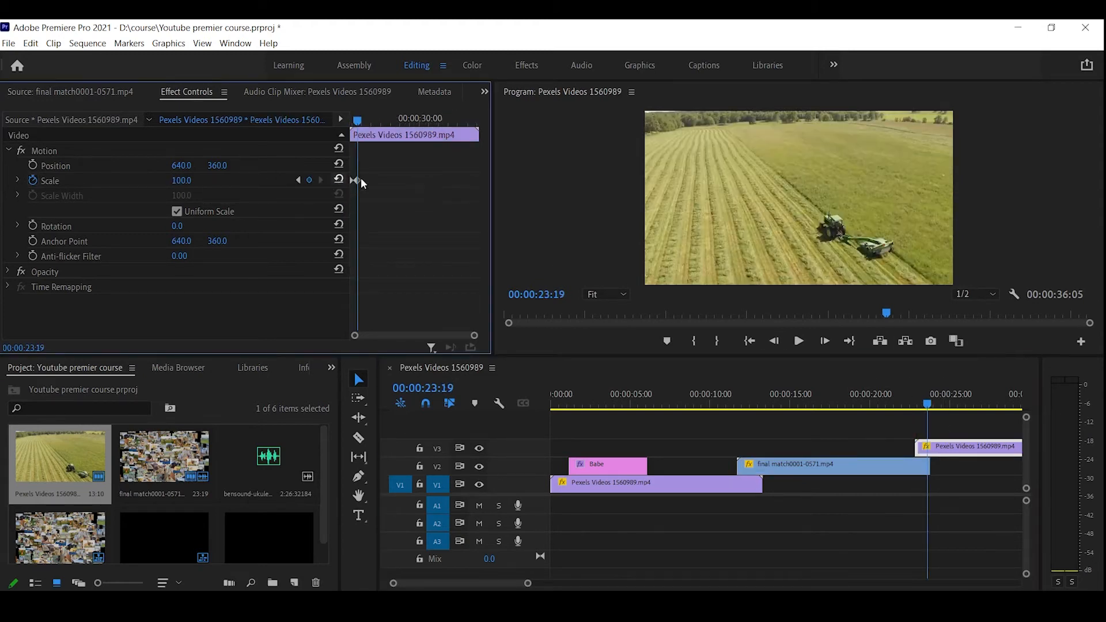
Play back the scale zoom between the final match clip and the V3 tractor clip.
drag(356, 125, 271, 128)
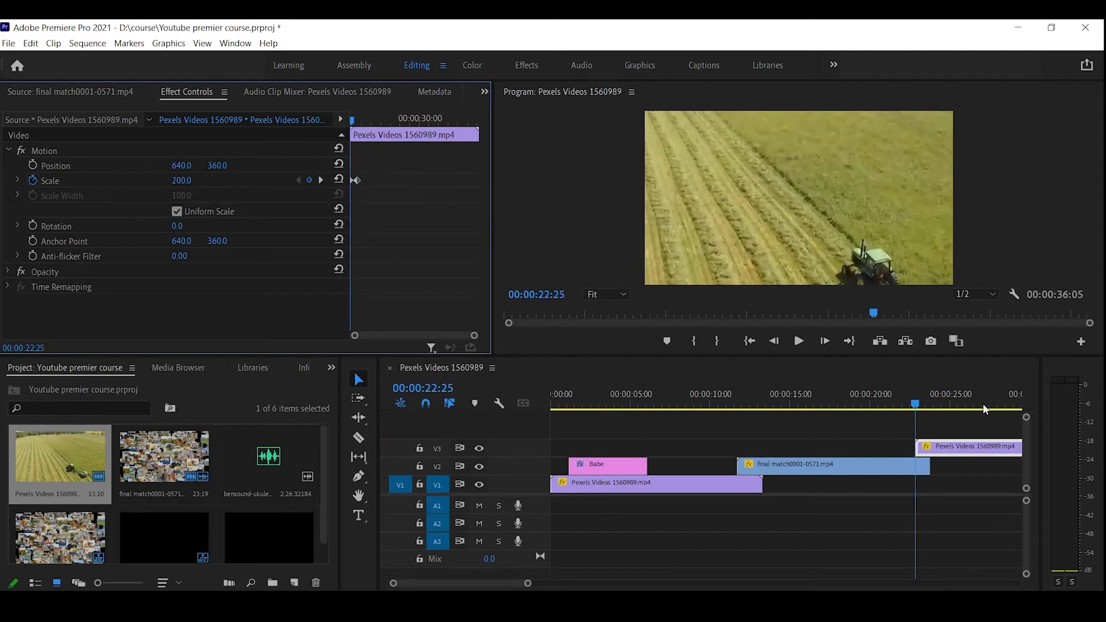
click(913, 399)
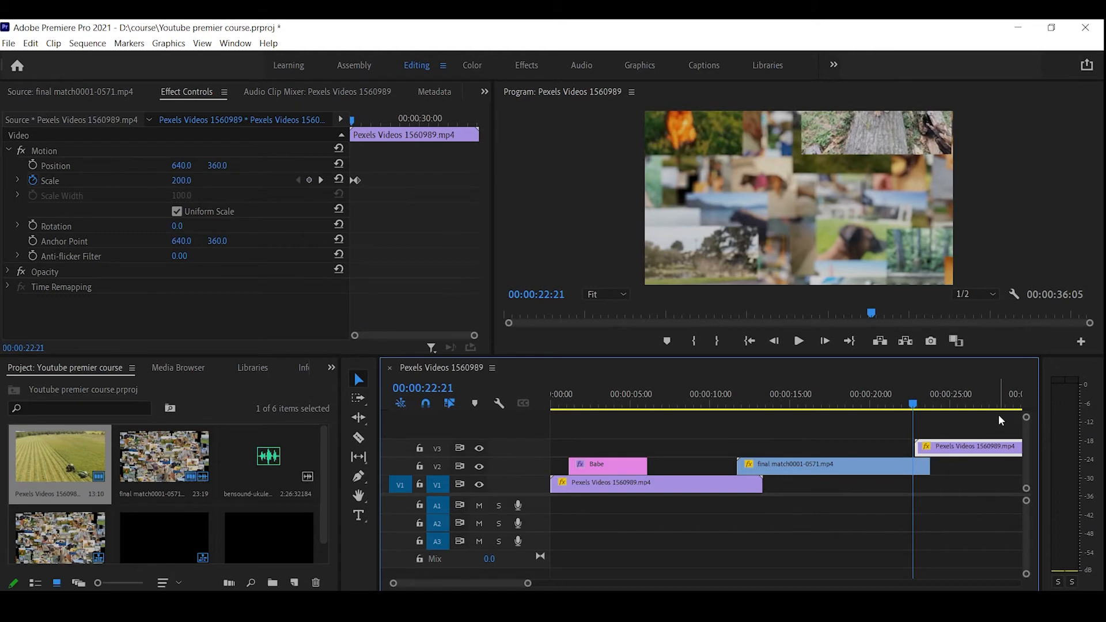
key(space)
drag(930, 397, 900, 405)
key(space)
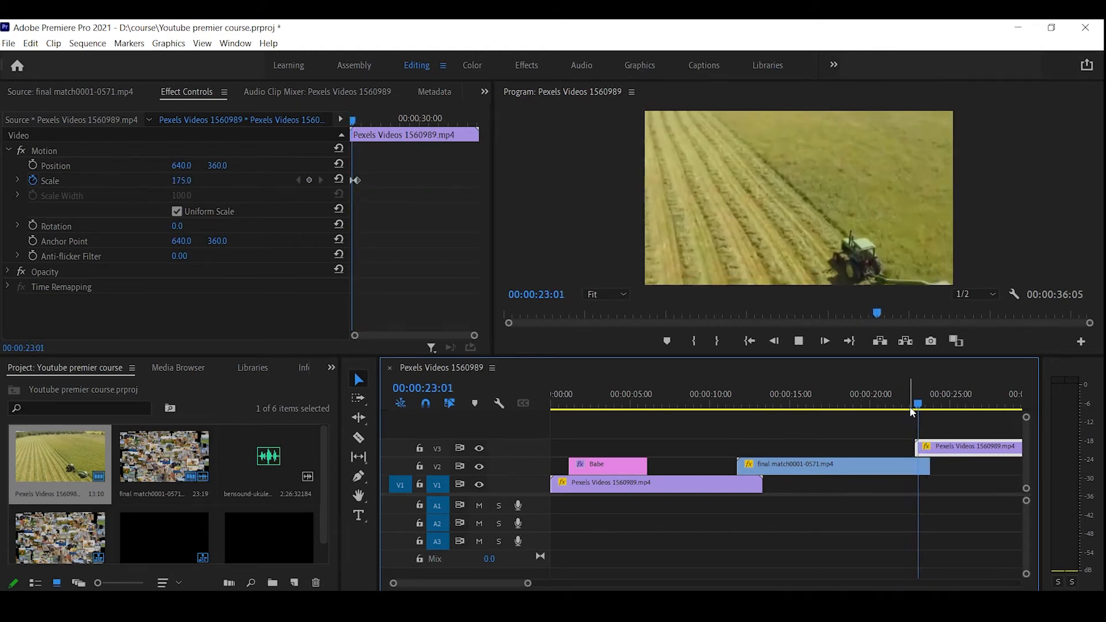
key(space)
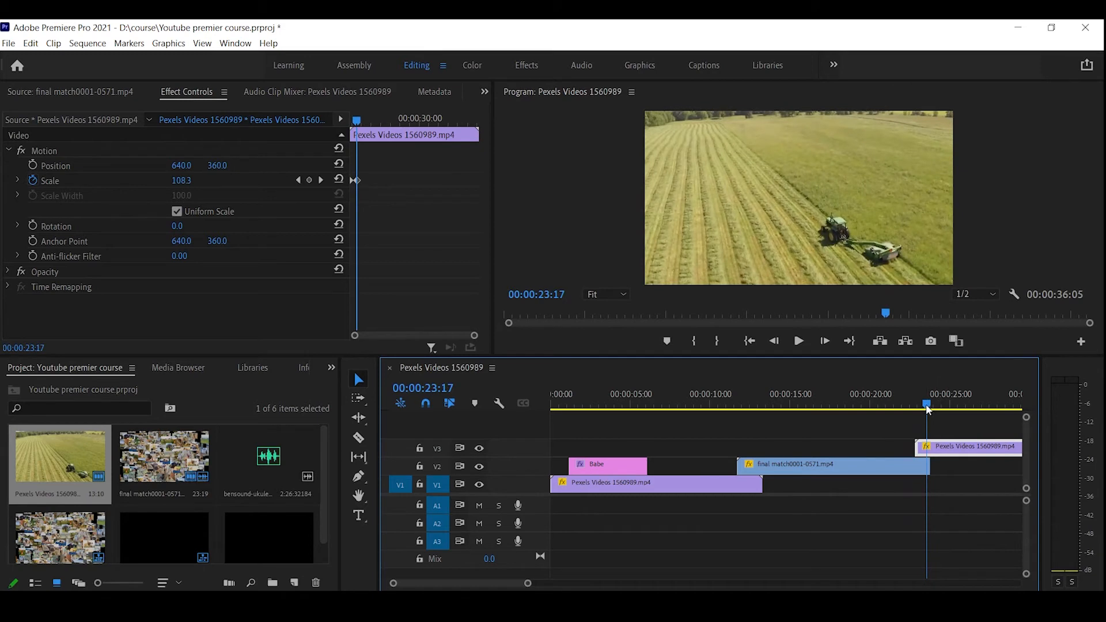
drag(926, 405, 911, 403)
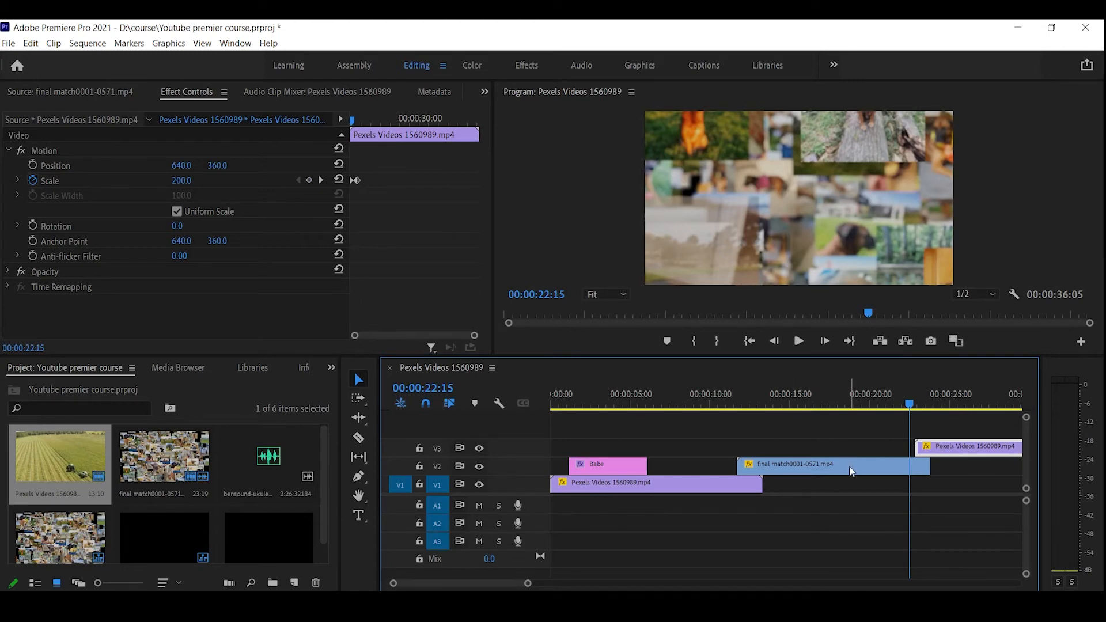
Keyframe the final match clip's Opacity at 100% at 00:00:22:25 and reduce it at 00:00:23:19 to fade the clip out.
click(824, 466)
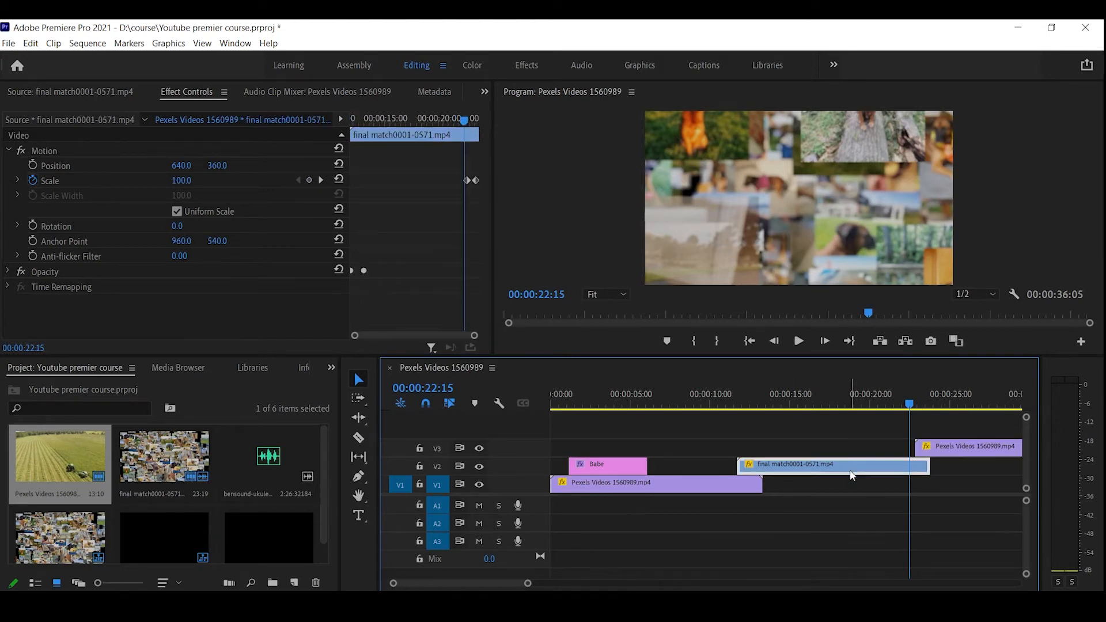
click(321, 181)
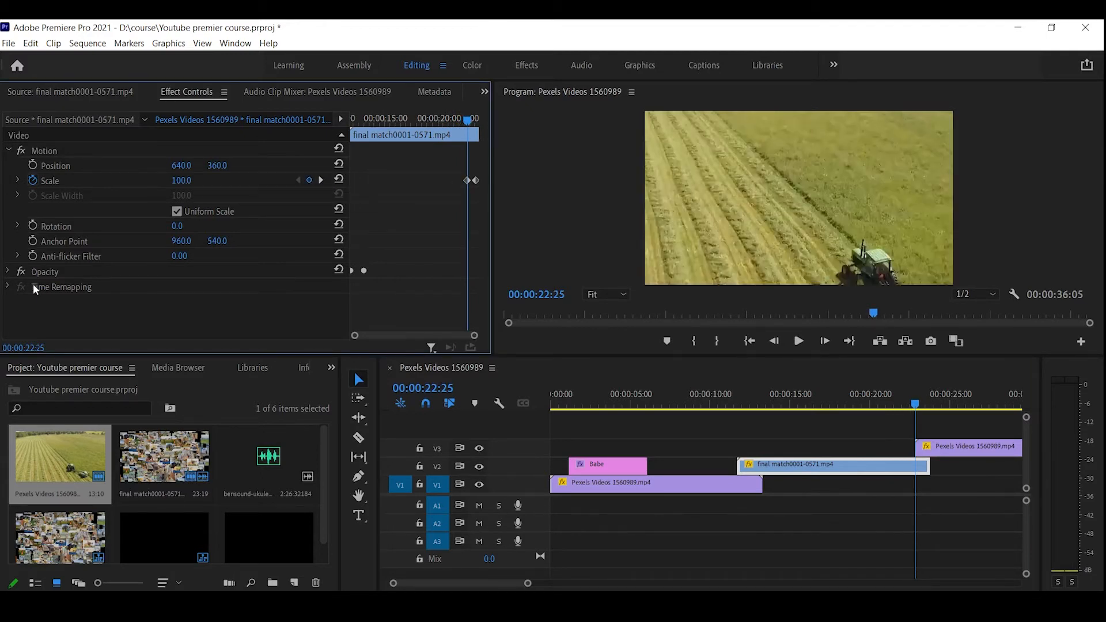
click(8, 272)
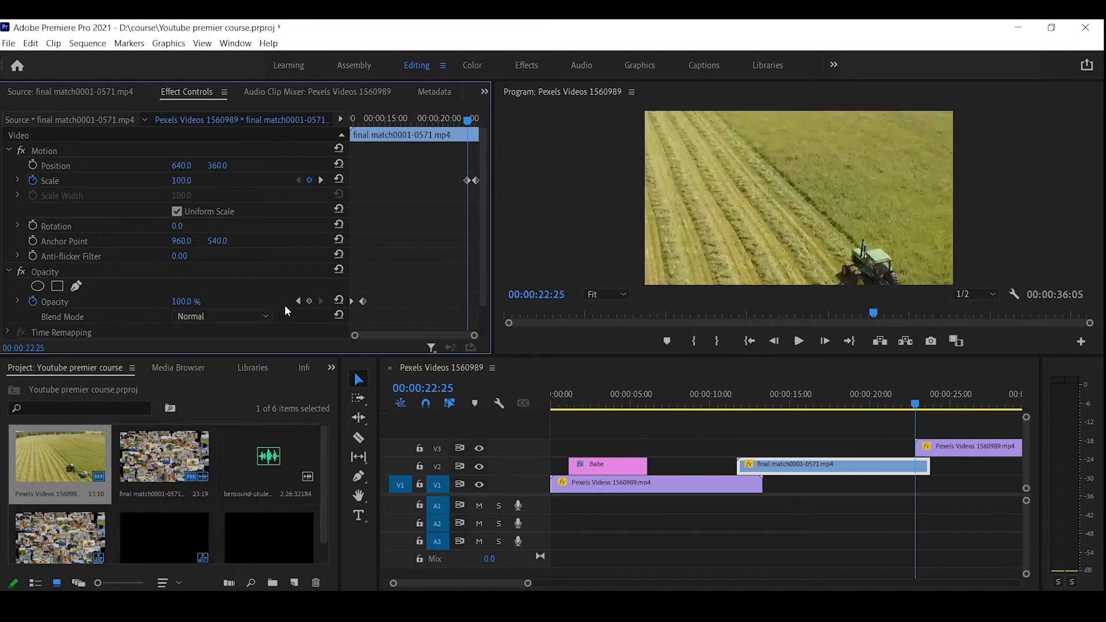
click(309, 301)
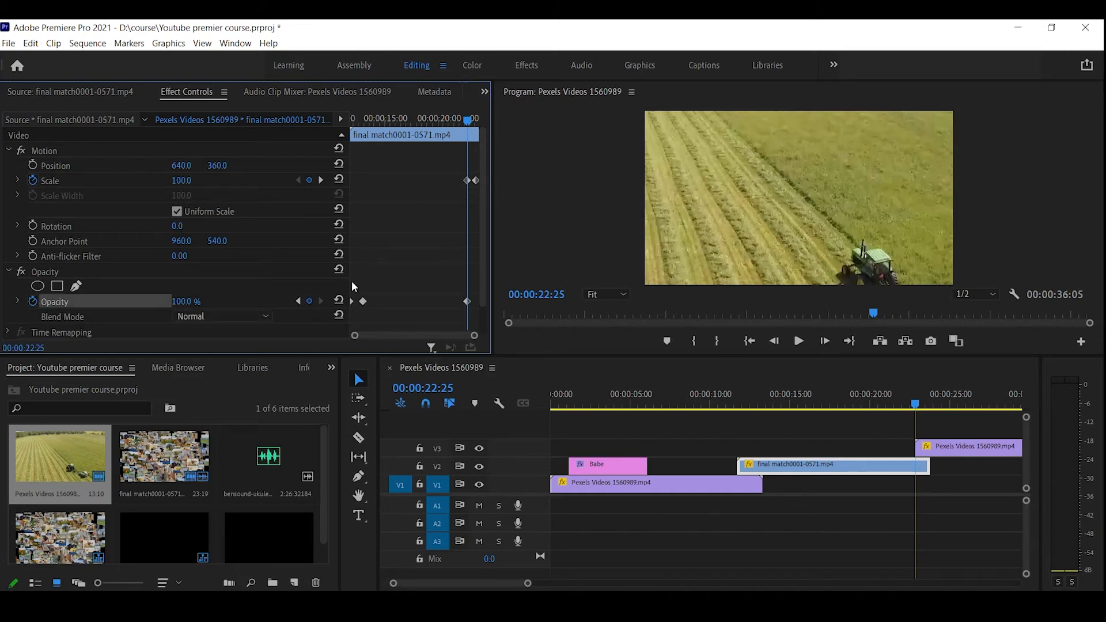
click(322, 180)
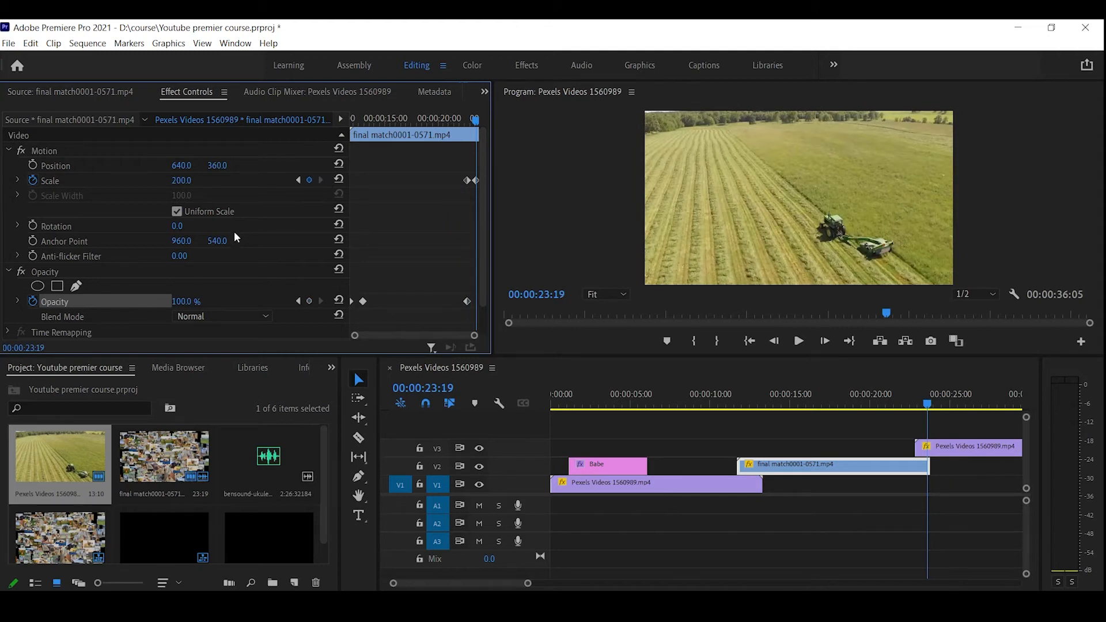
drag(182, 304, 124, 304)
Keyframe the V3 tractor clip's Opacity at 100% at 00:00:23:19 and 0% at 00:00:22:25.
click(951, 447)
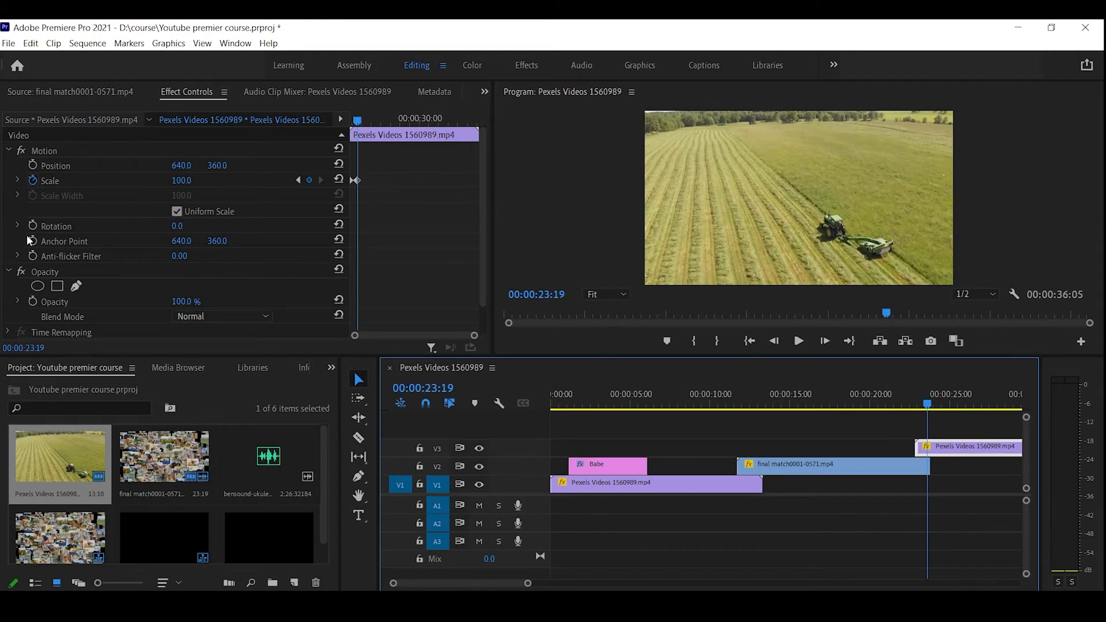
click(34, 301)
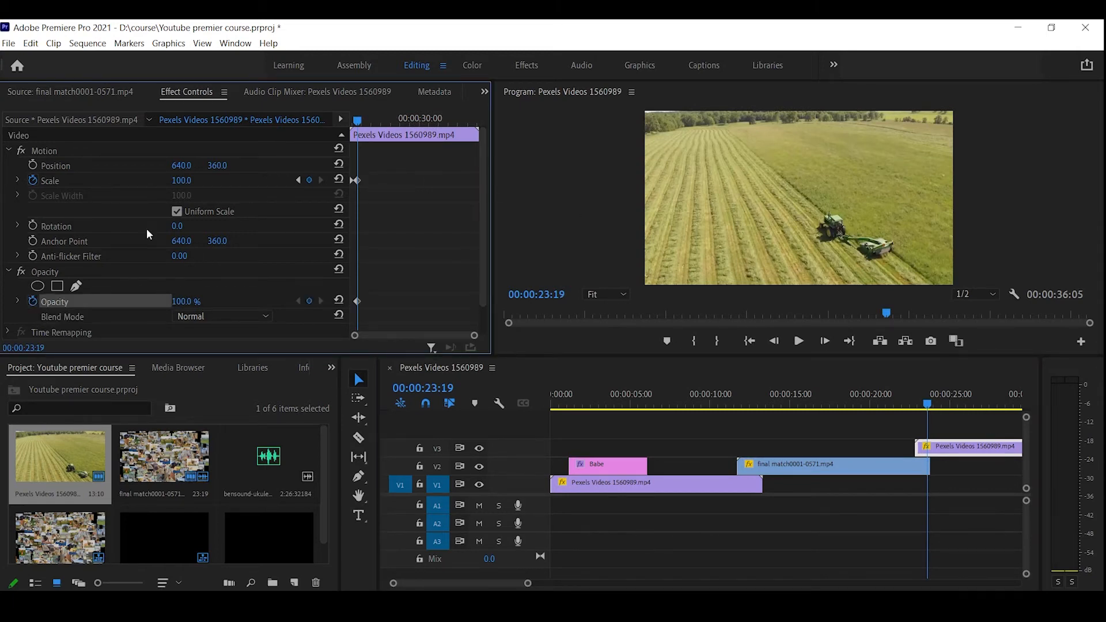
click(298, 180)
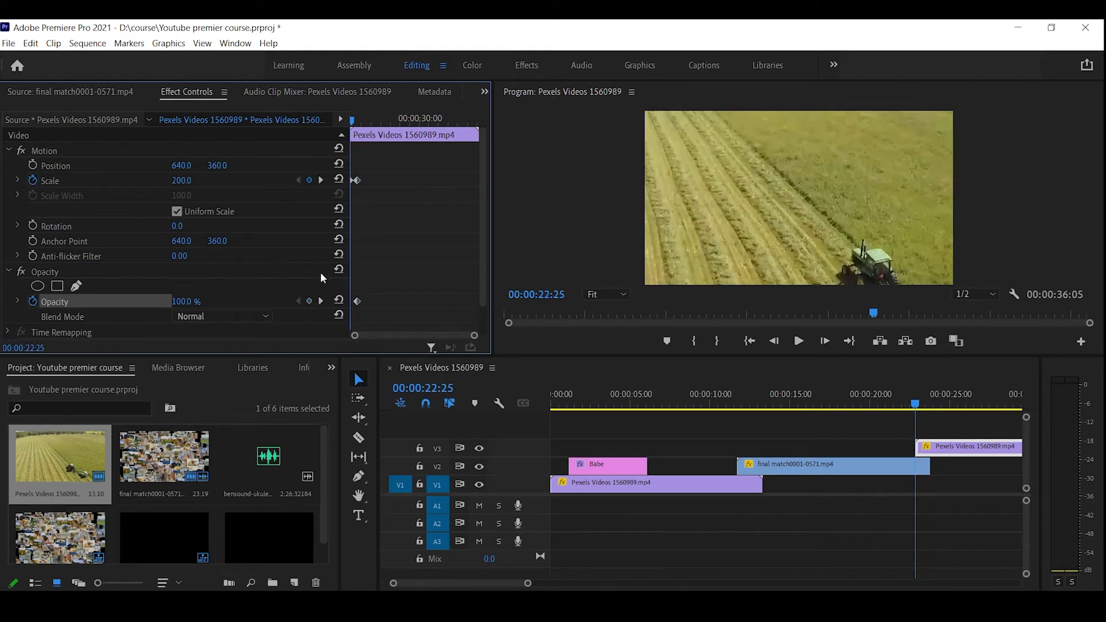
click(180, 301)
text(0)
key(Return)
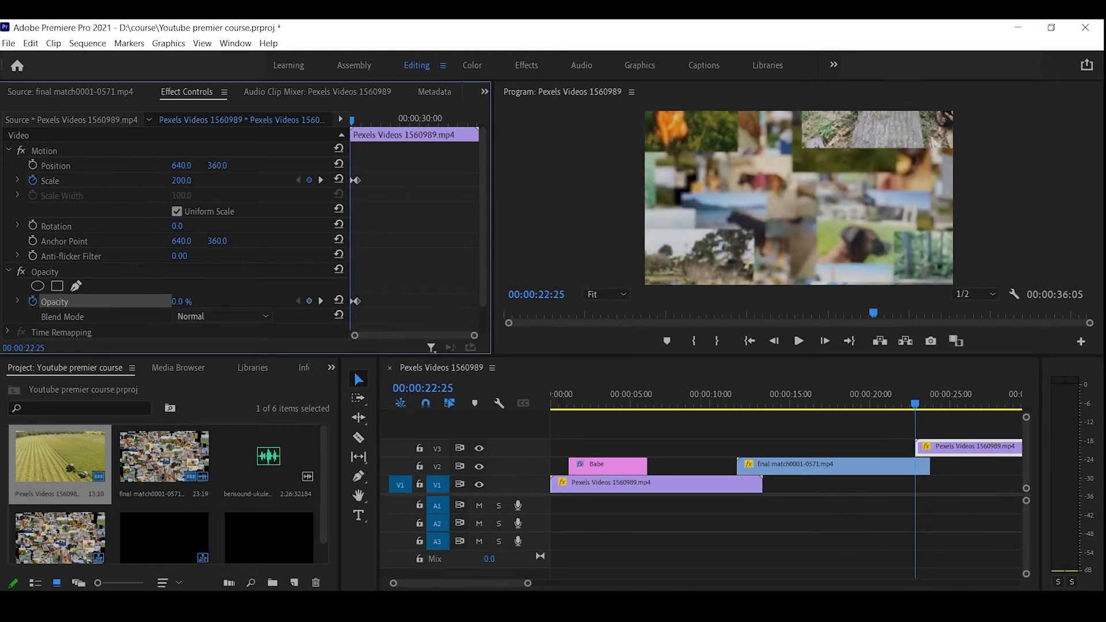
Play back the combined scale and opacity transition from just before the V3 tractor clip starts.
click(909, 404)
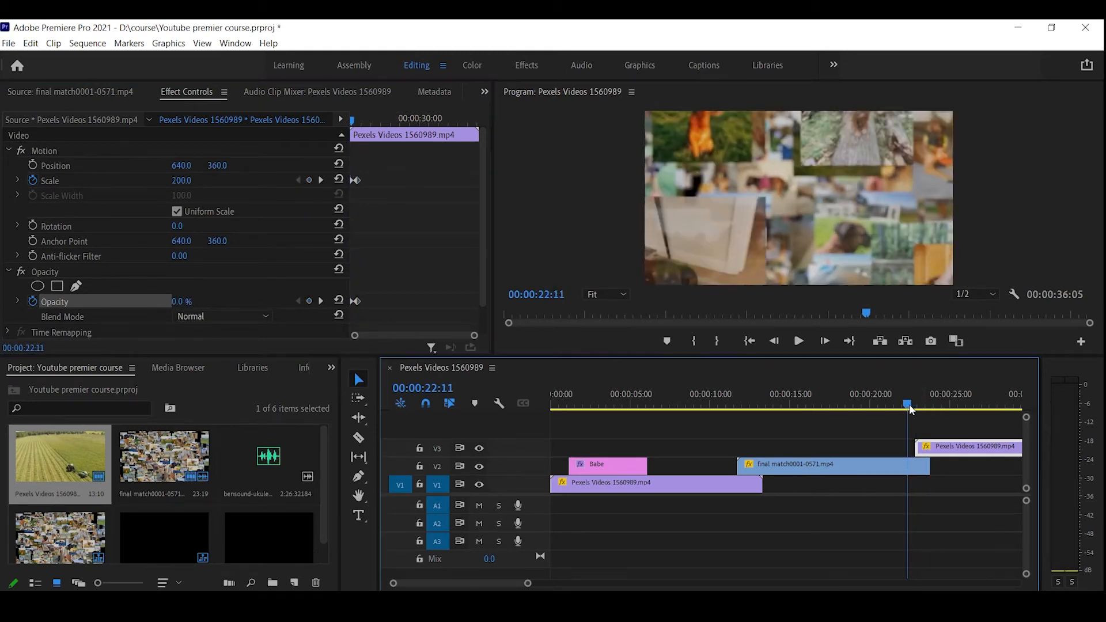
key(space)
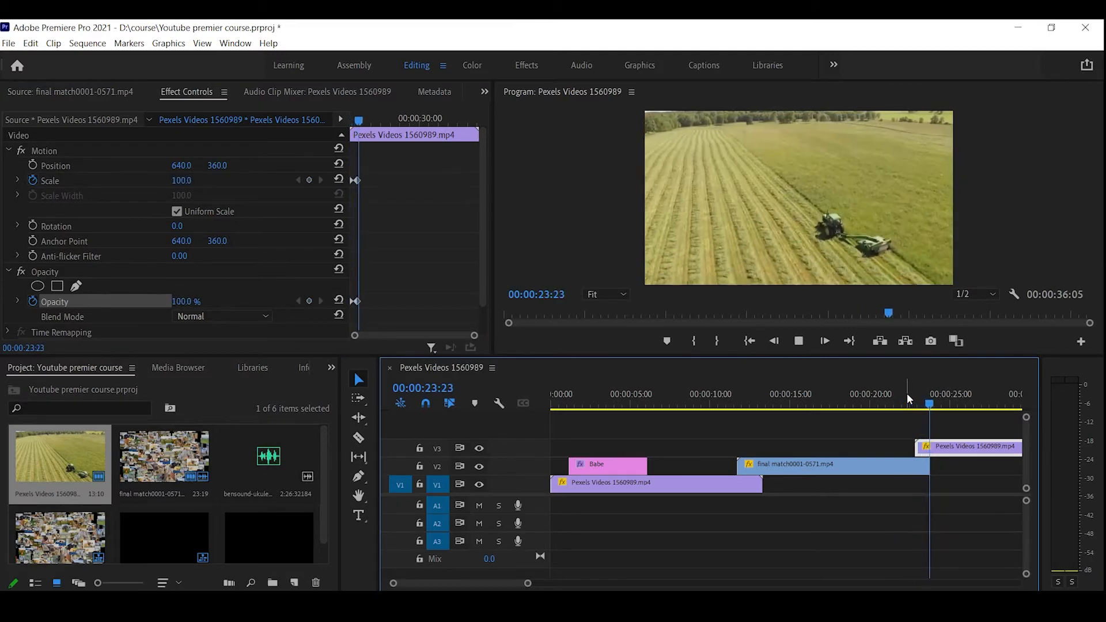
key(space)
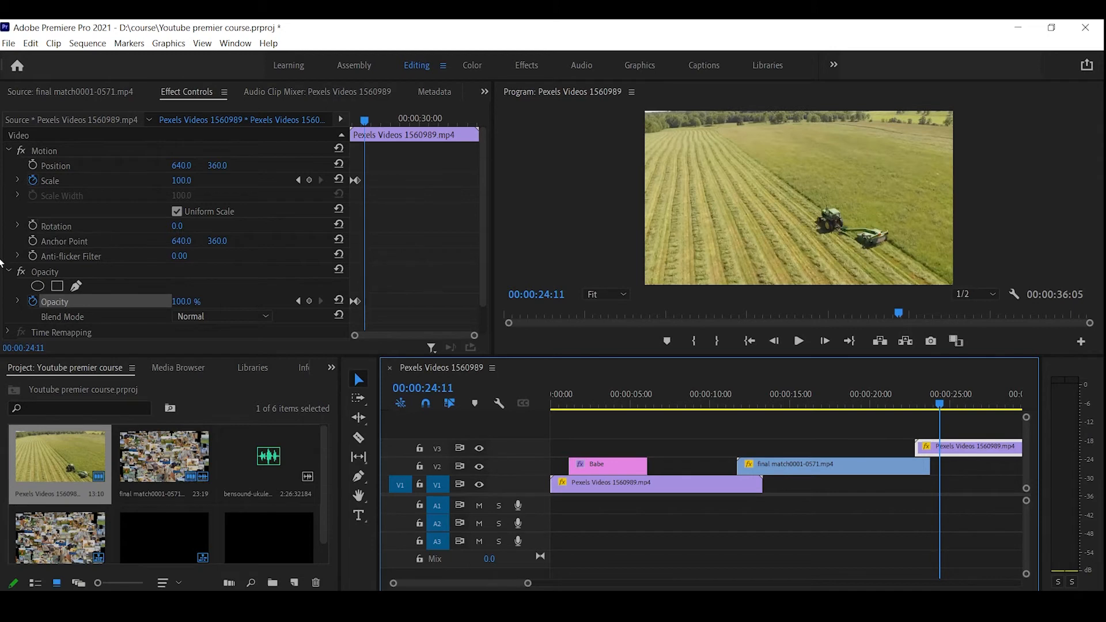
Try scaling the V3 tractor clip to 126 around its centred anchor point, and undo the change.
click(88, 241)
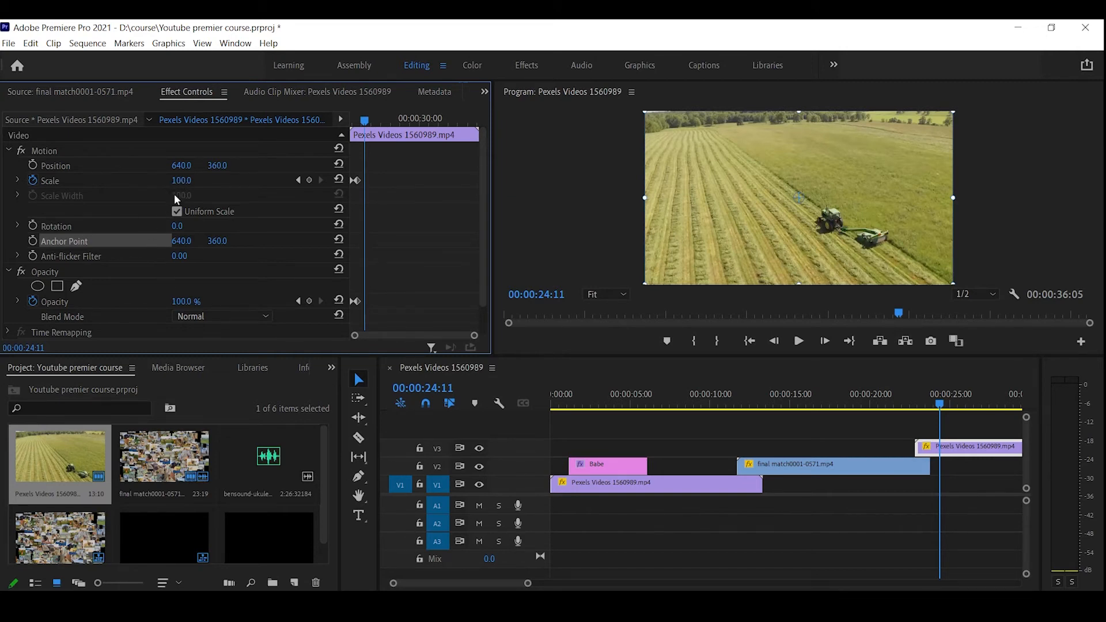
drag(187, 185, 216, 175)
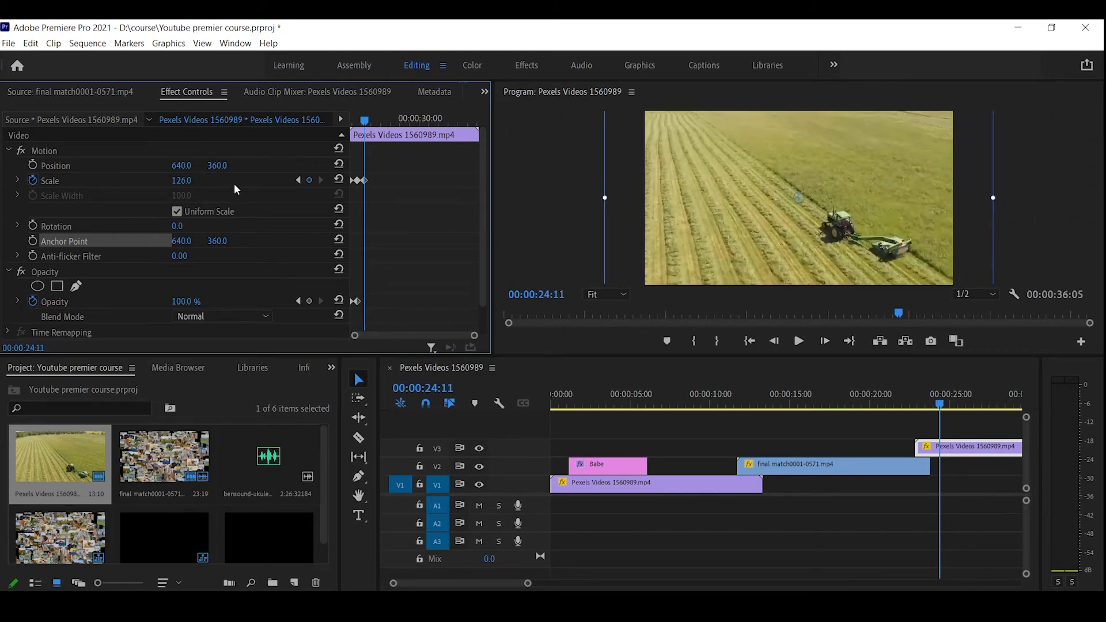
key(ctrl+z)
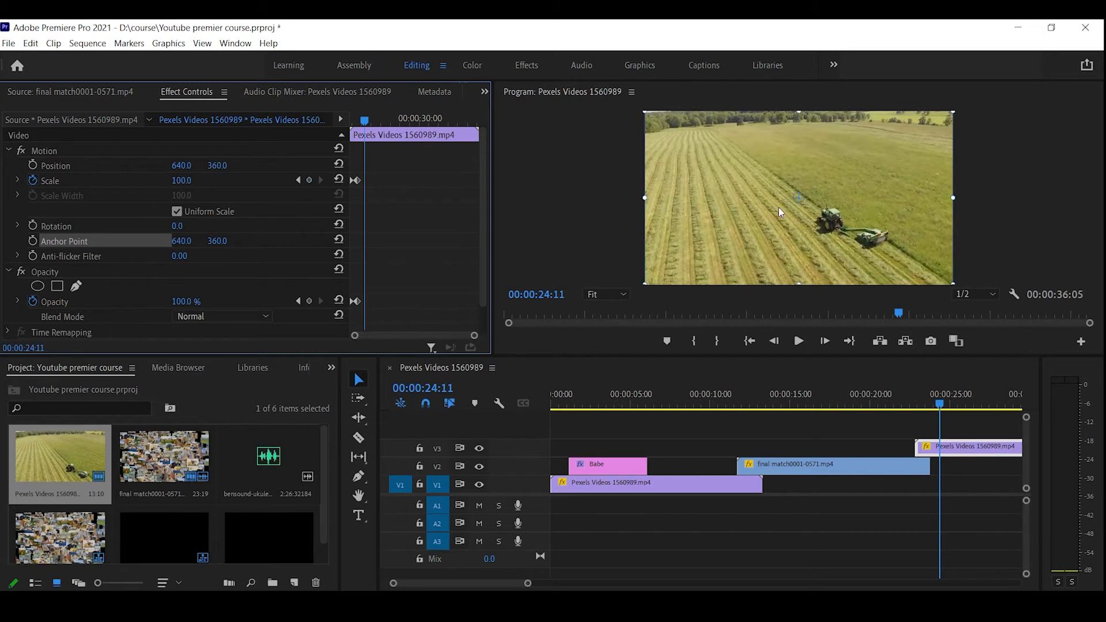
Try moving the V3 tractor clip's anchor point off centre towards the frame's upper-left corner and scaling the clip around it.
drag(801, 208, 803, 206)
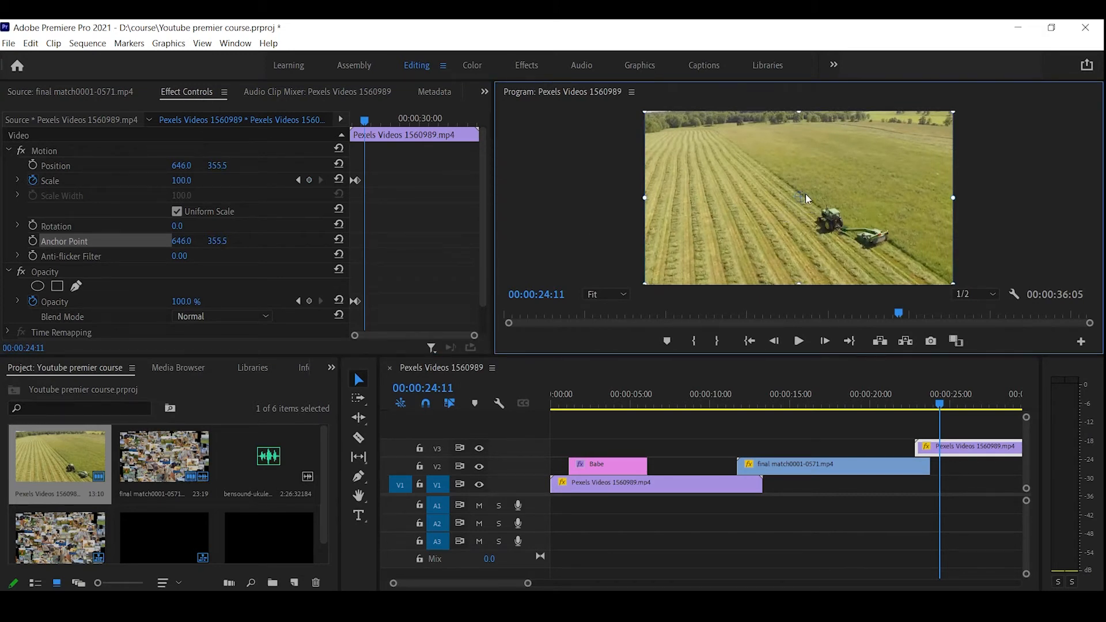
drag(802, 199, 651, 121)
mouse_move(179, 181)
mouse_down()
mouse_move(269, 180)
mouse_move(193, 181)
mouse_up()
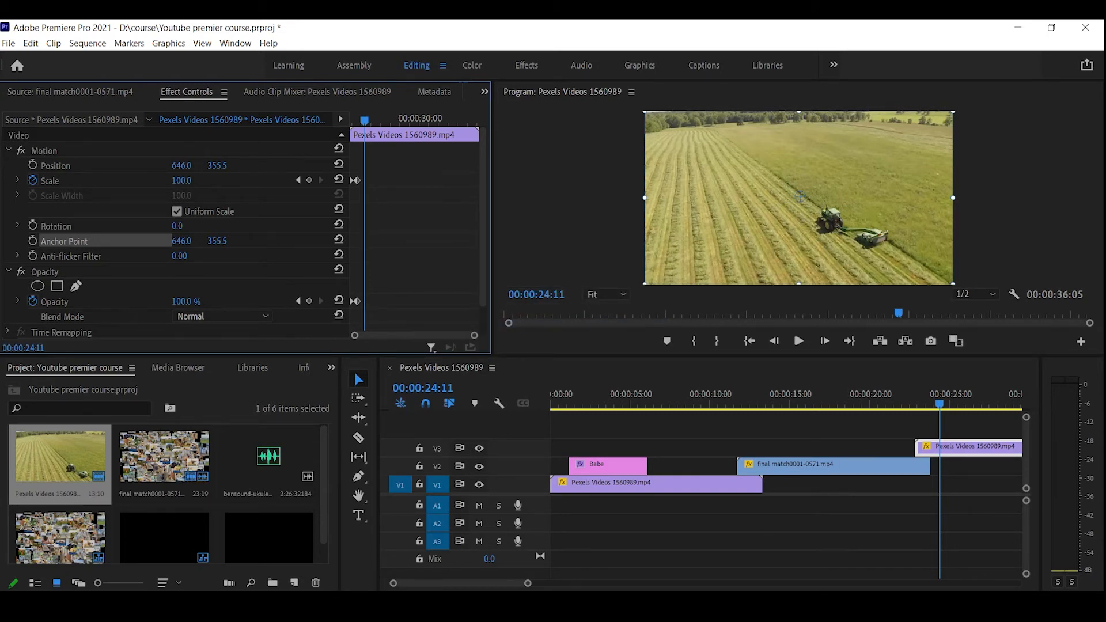
Delete all clips from the sequence.
drag(528, 583, 704, 575)
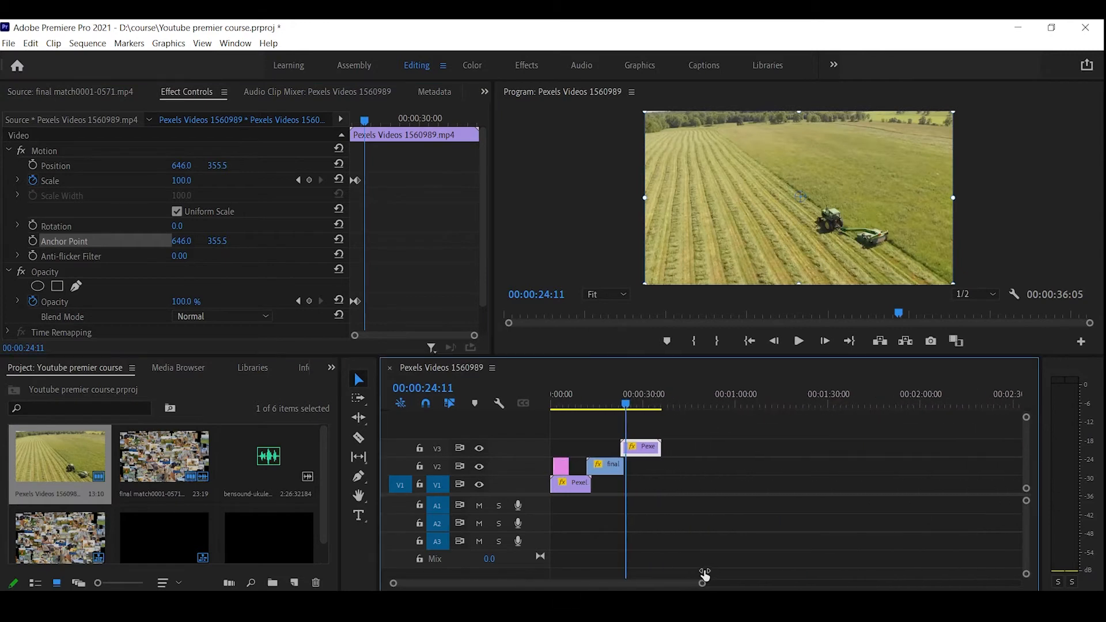
drag(753, 420, 466, 575)
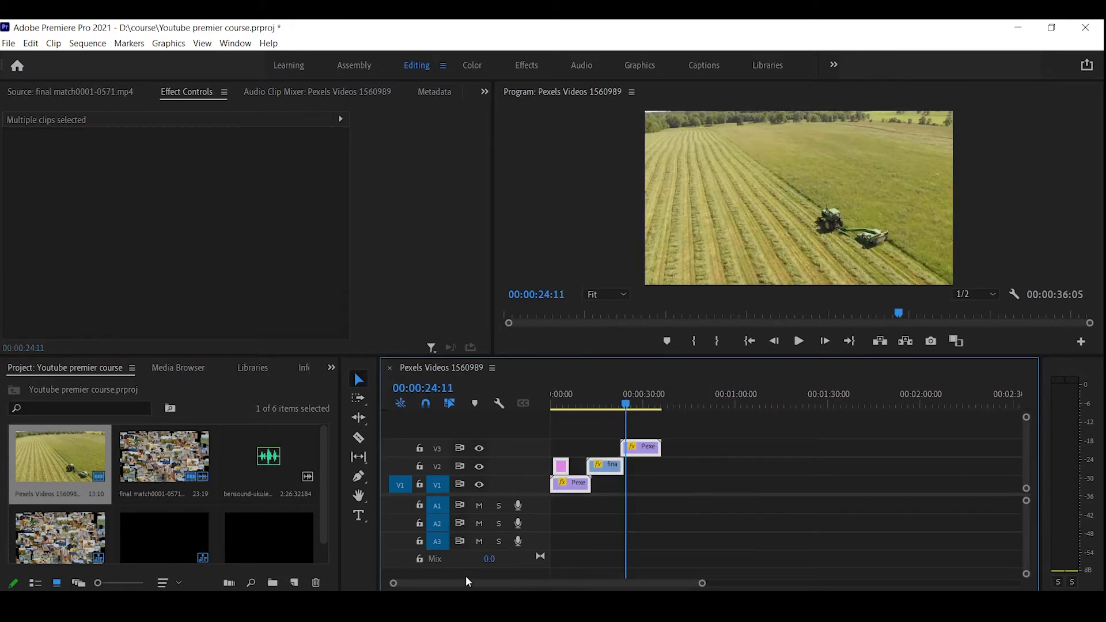
key(Delete)
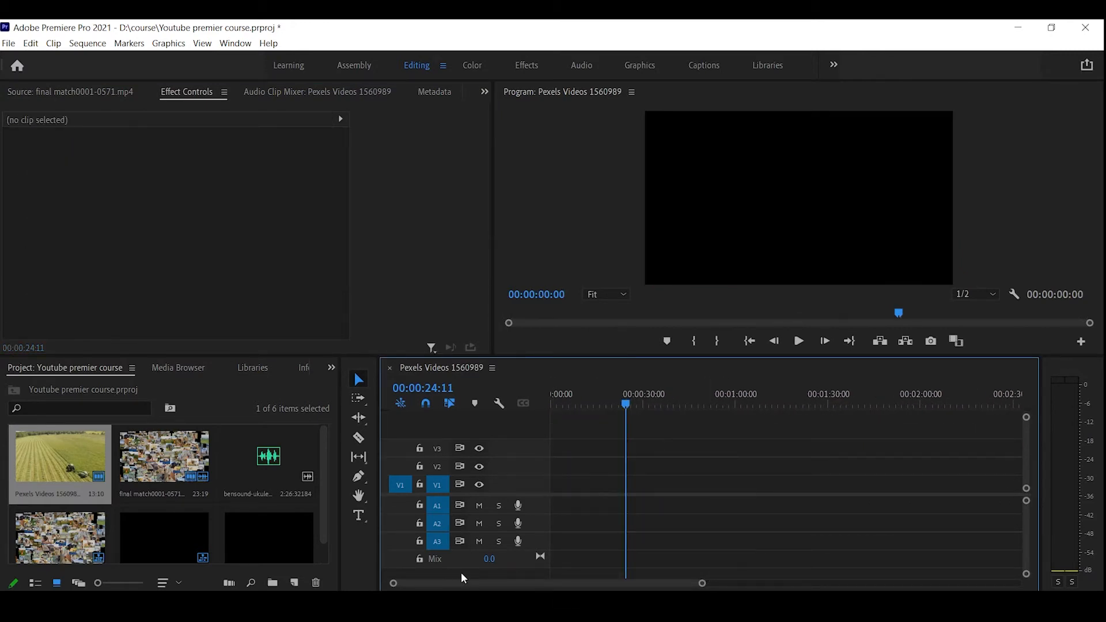
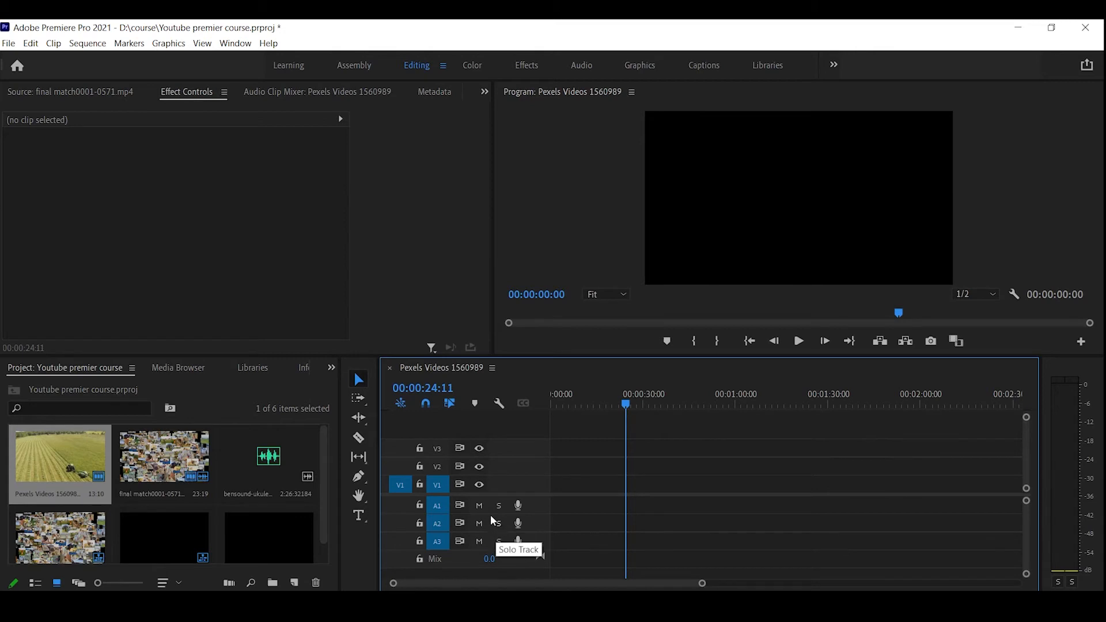
Place bensound-ukulele.mp3 on A2 with copies on A3 and A1, trimming the copies' starts to about 00:00:45 and 00:00:37.
drag(268, 458, 559, 523)
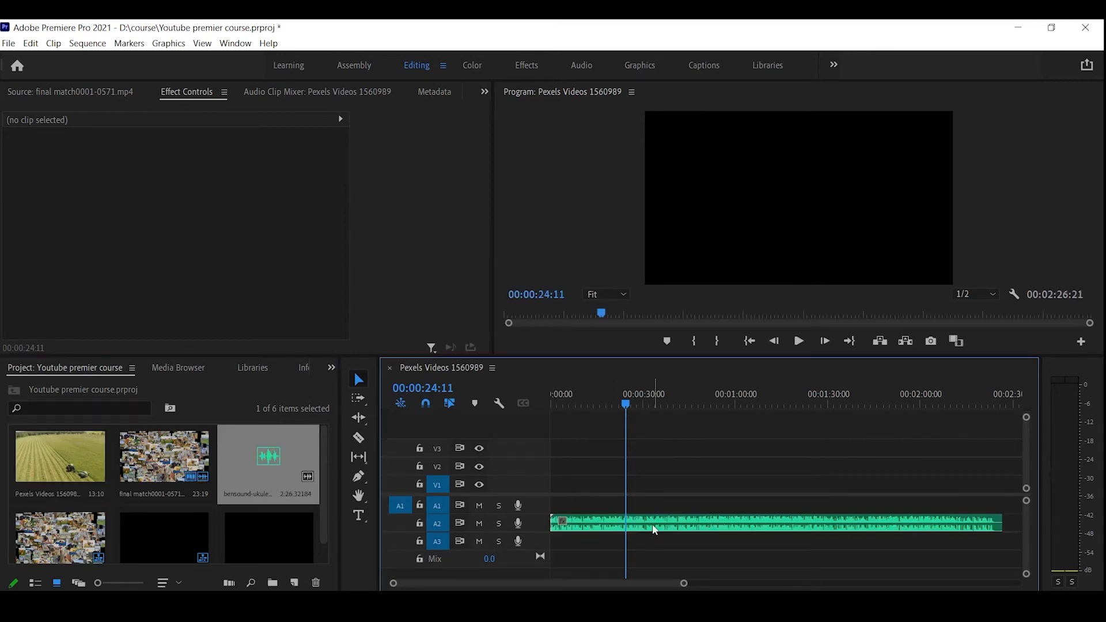
mouse_move(654, 529)
mouse_down()
mouse_move(655, 565)
mouse_move(654, 548)
mouse_up()
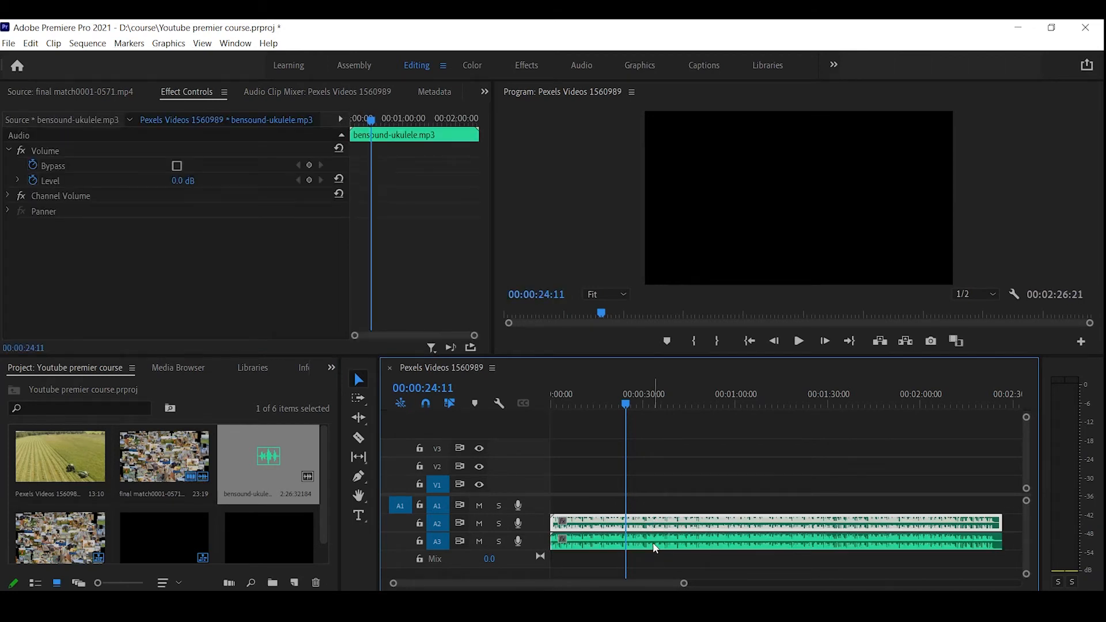
key(alt)
drag(554, 543, 693, 533)
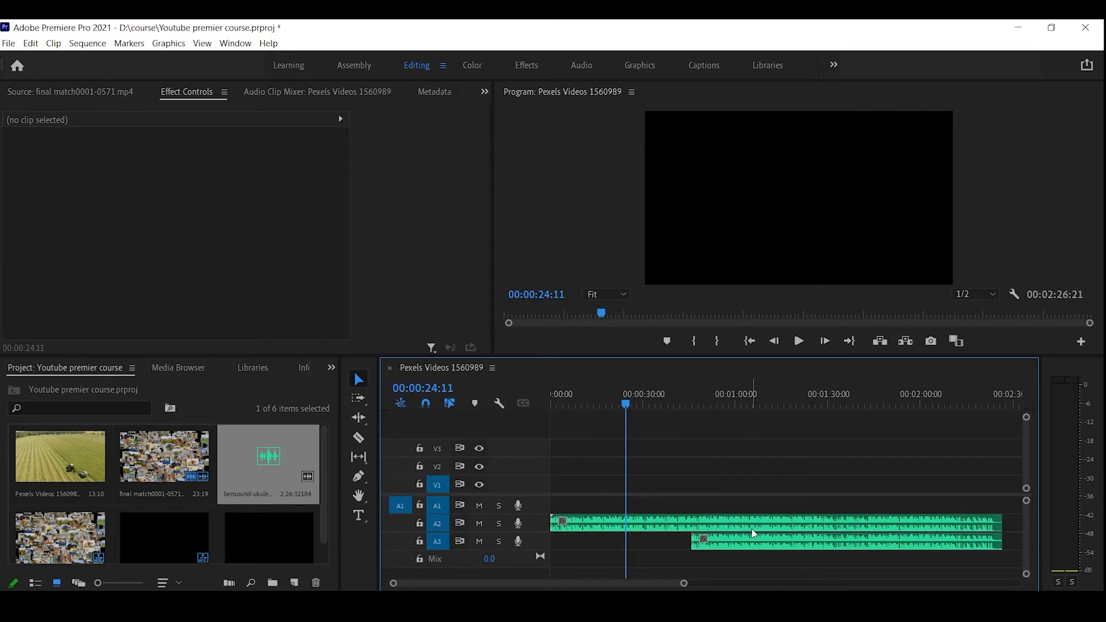
drag(679, 519, 855, 506)
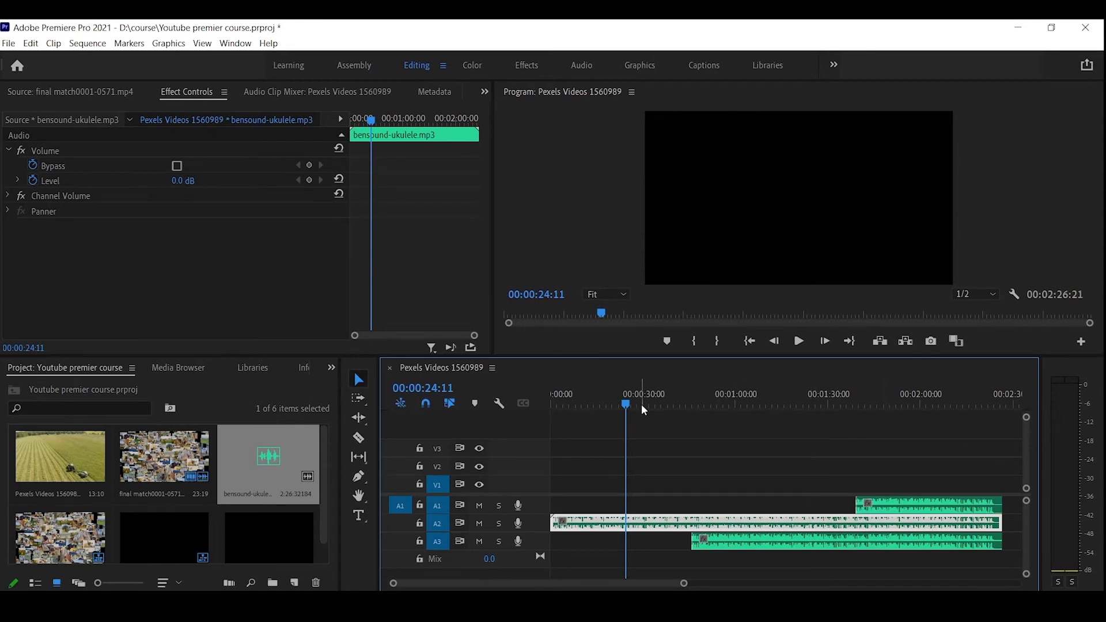
drag(857, 505, 665, 490)
Play back the music from about 00:00:41:17 with track A1 soloed, and again with its solo turned off.
drag(628, 405, 680, 411)
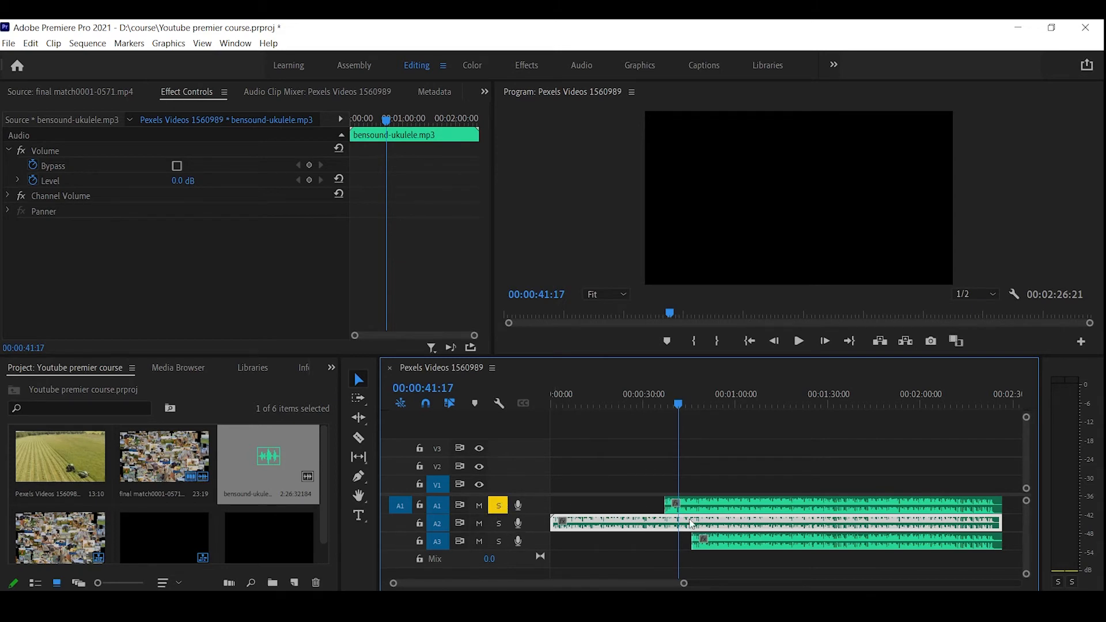
key(space)
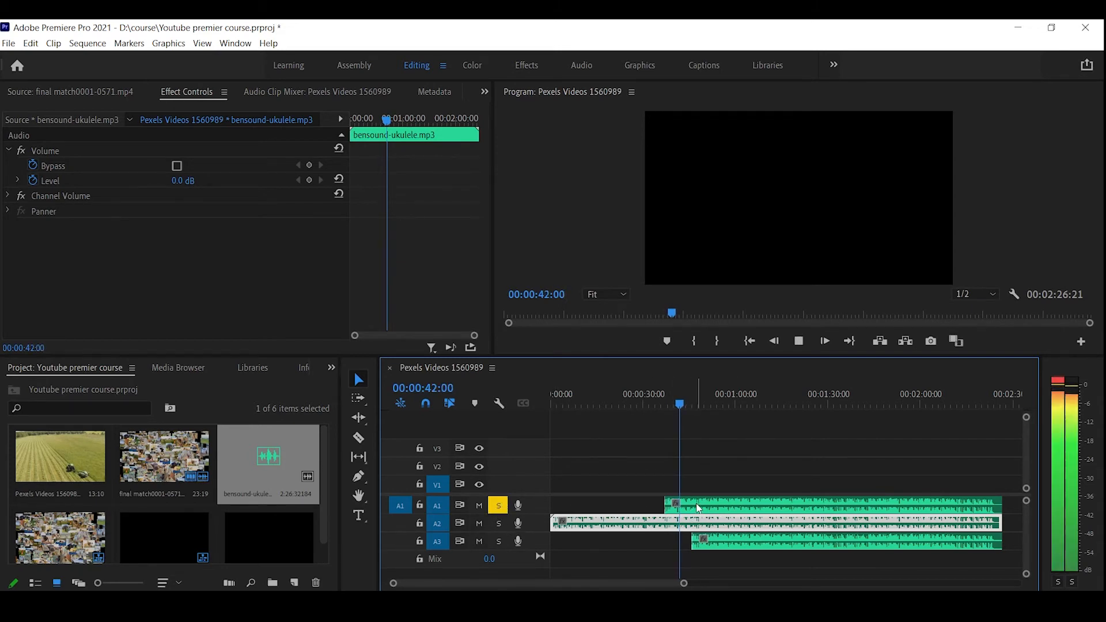
key(space)
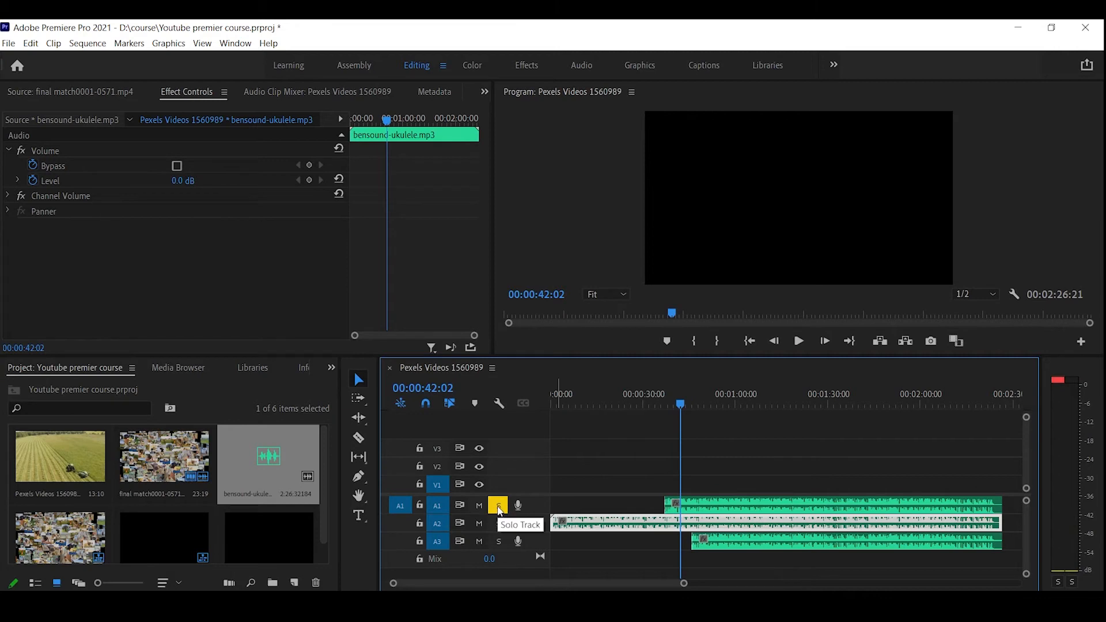
click(499, 511)
key(space)
key(space)
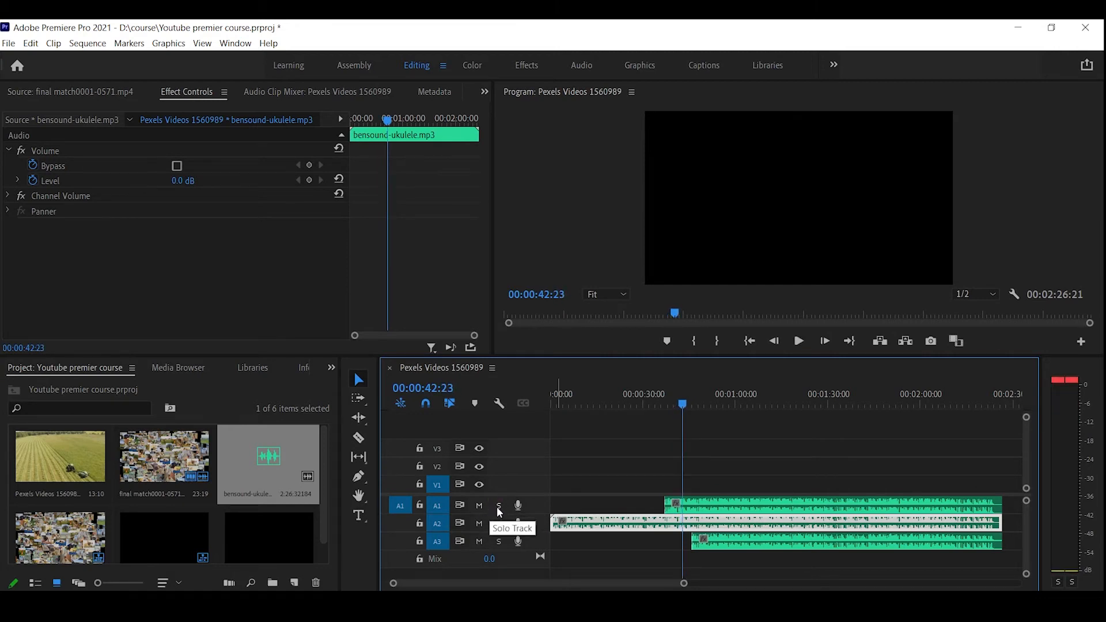
Delete all three music clips and return the playhead to the start of the sequence.
key(ctrl+a)
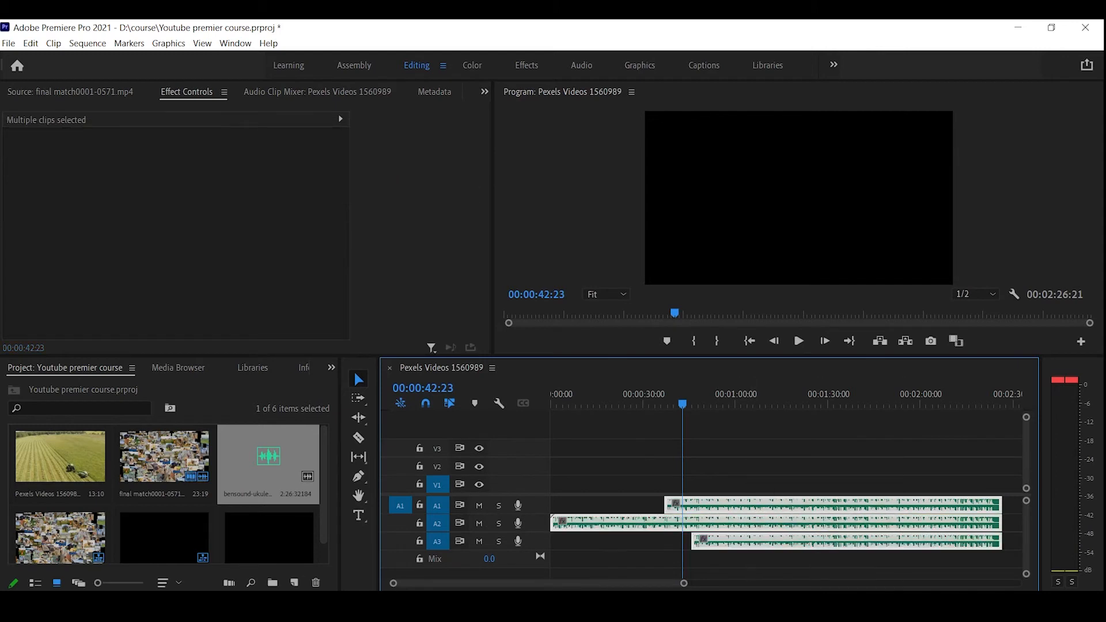
key(Delete)
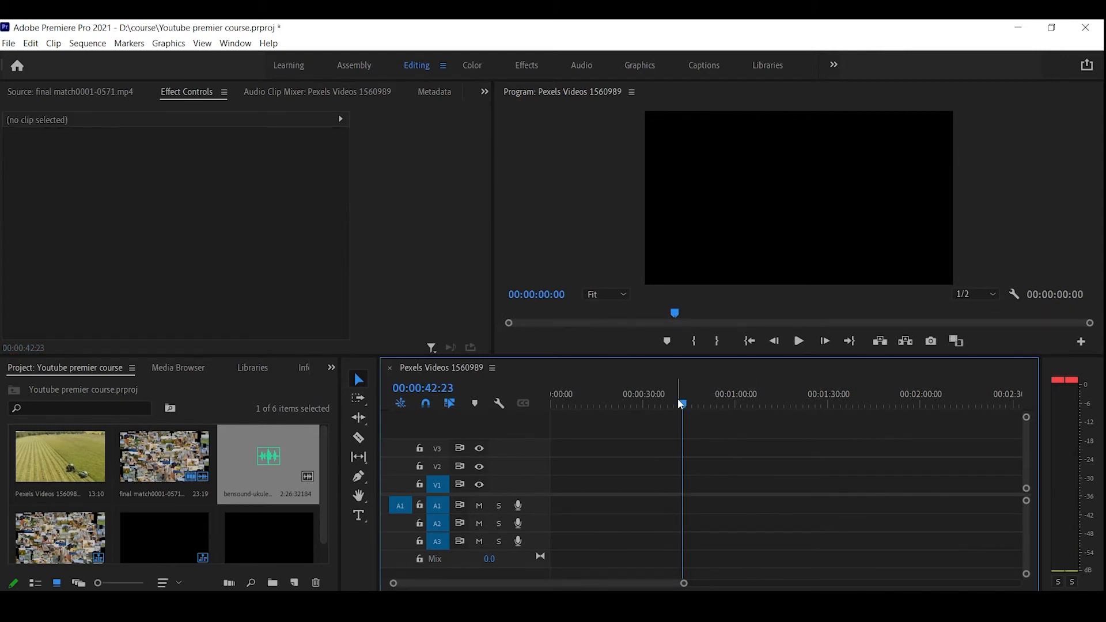
key(Home)
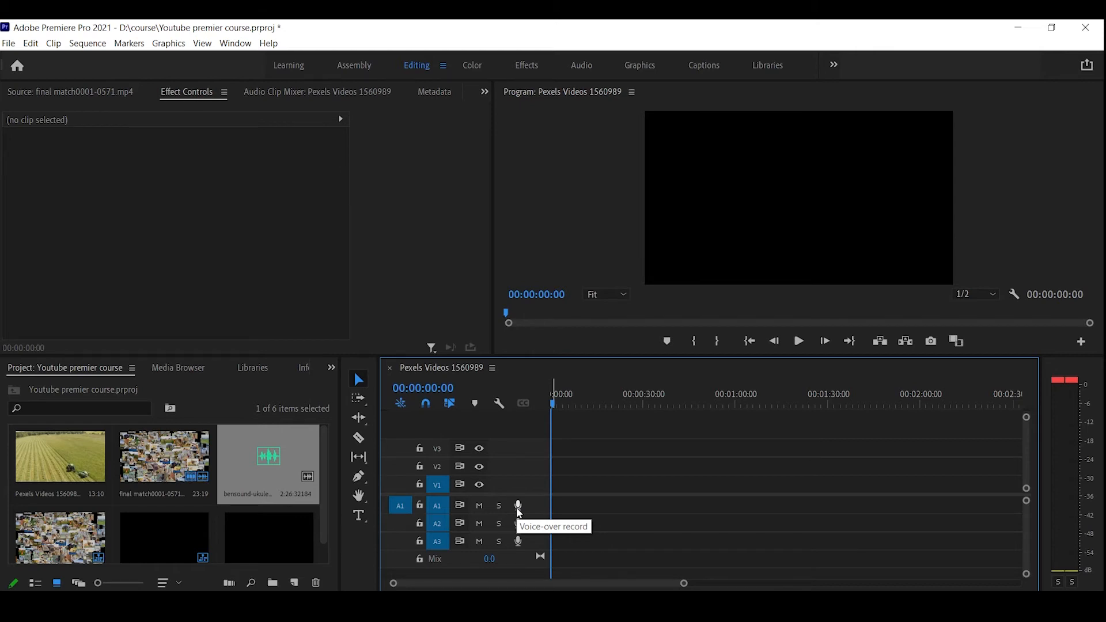
drag(559, 397, 499, 412)
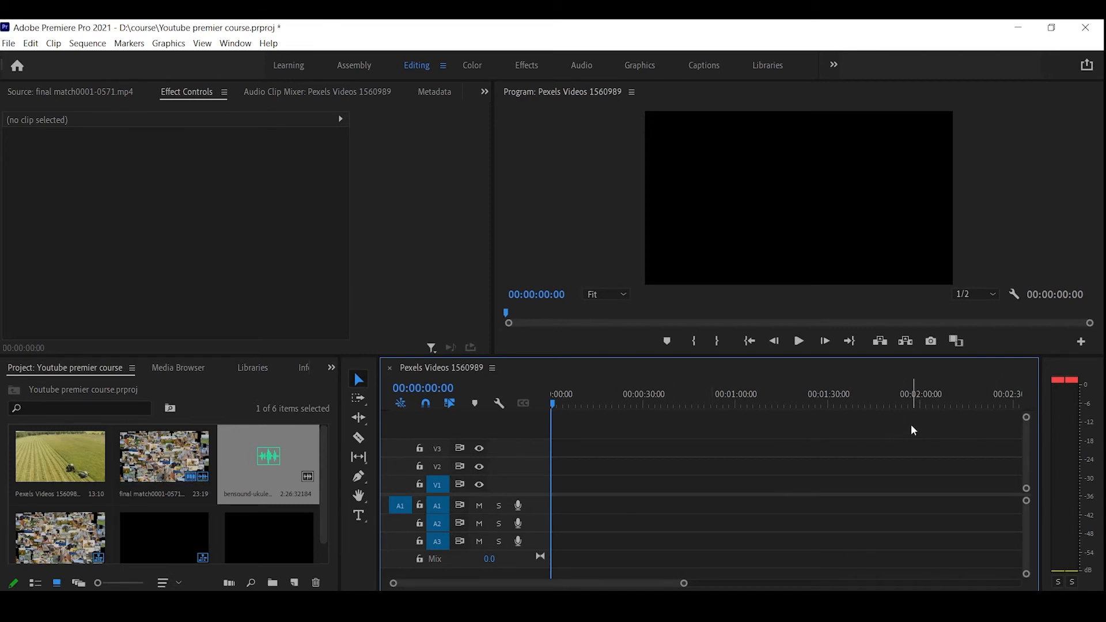
Look over the local drives in the Media Browser and examine the media information of bensound-ukulele.mp3.
drag(685, 588, 951, 548)
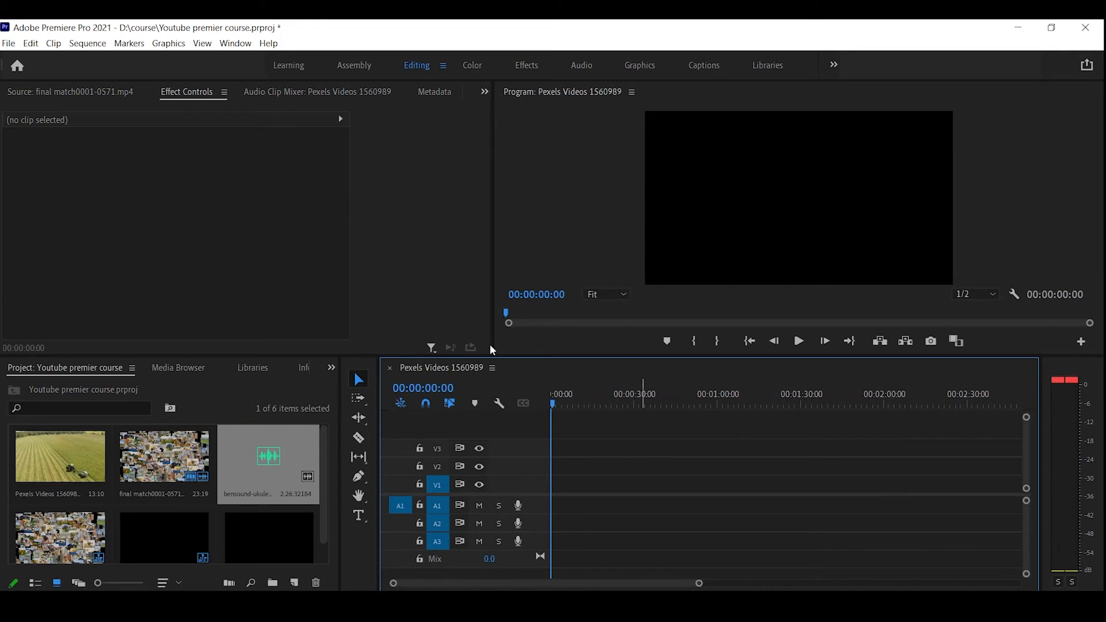
click(332, 369)
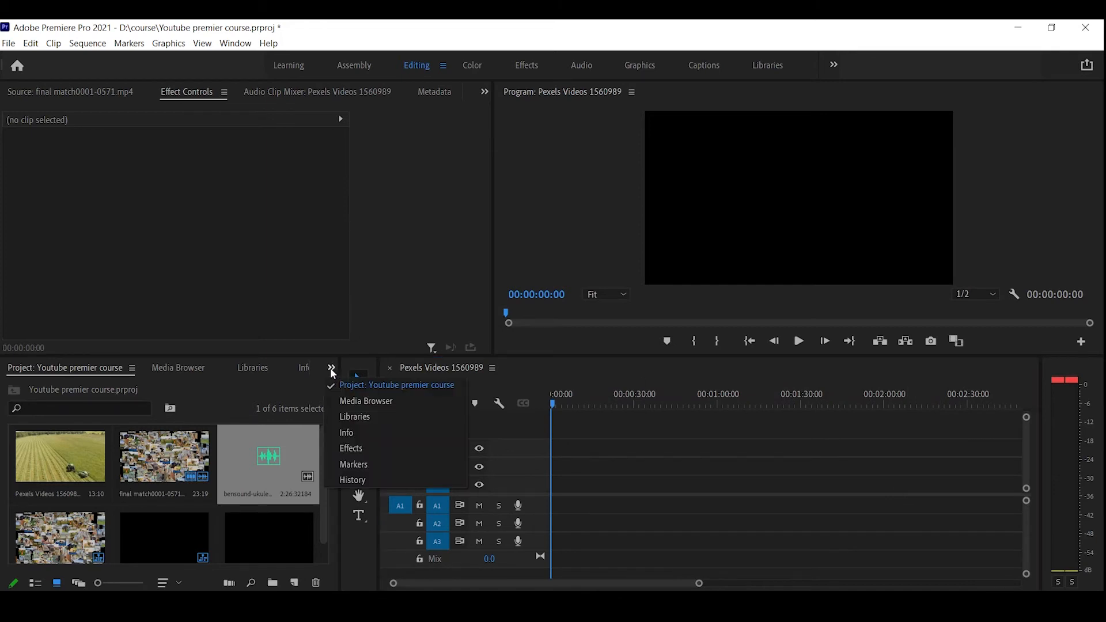
click(181, 372)
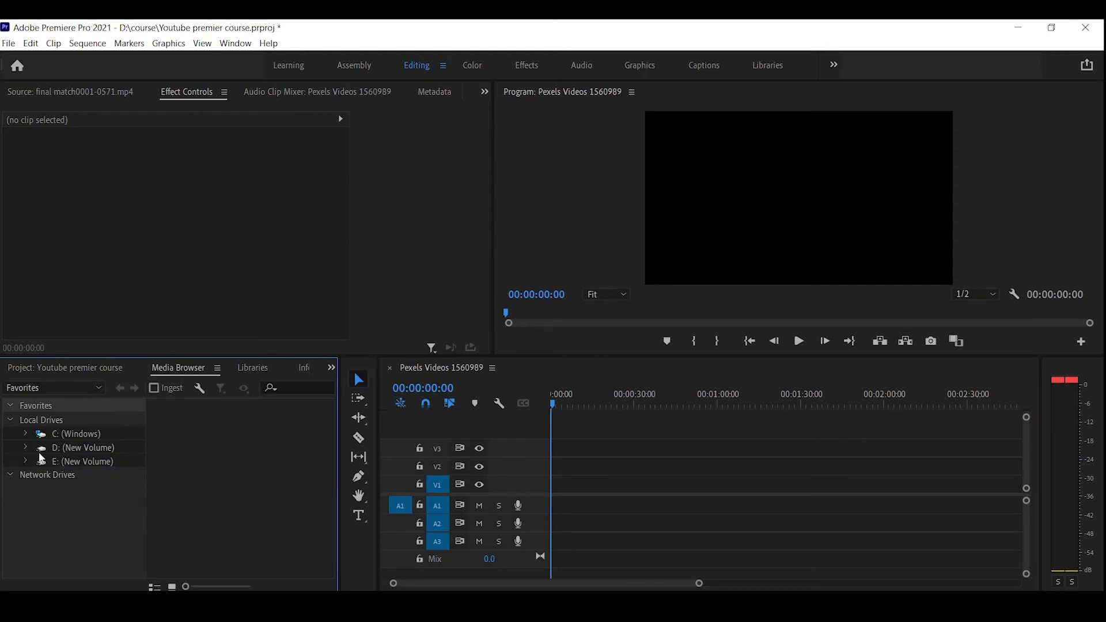
click(27, 435)
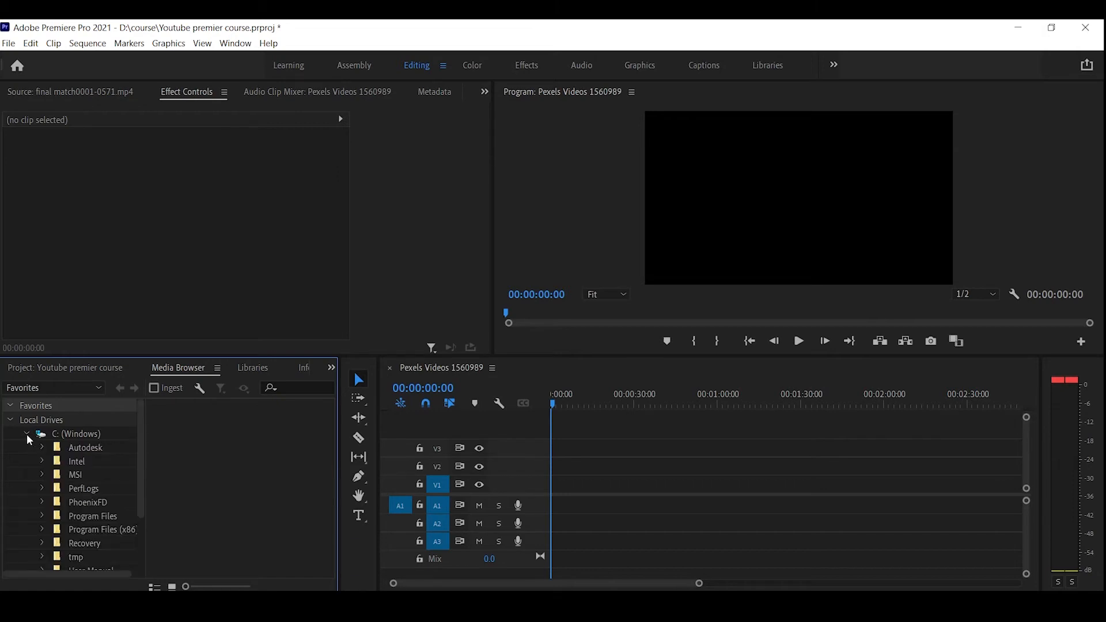
click(27, 435)
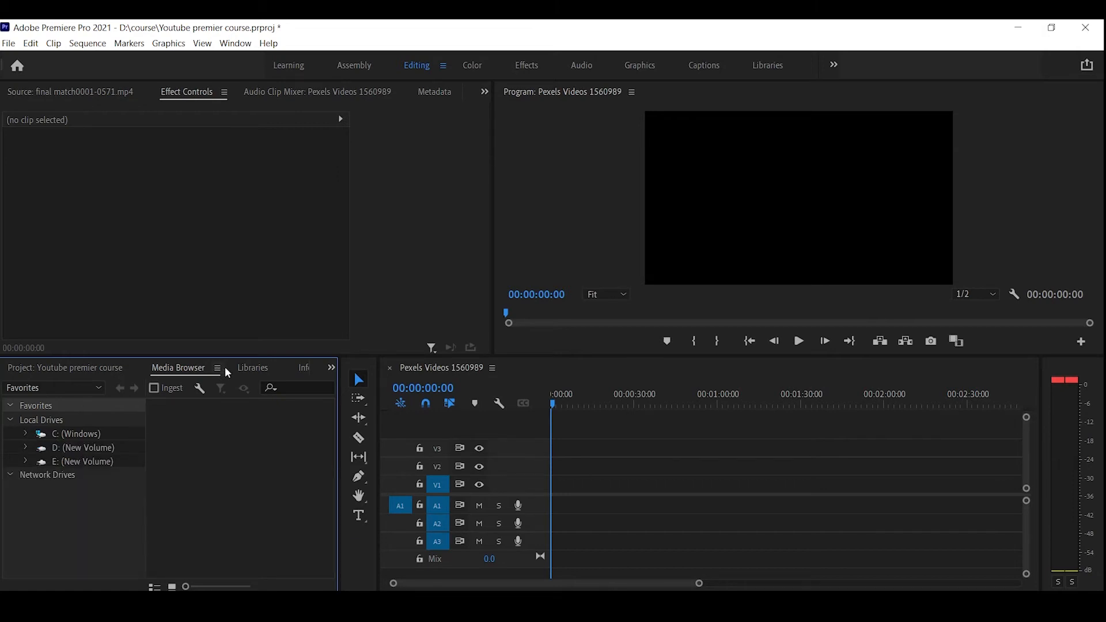
click(303, 368)
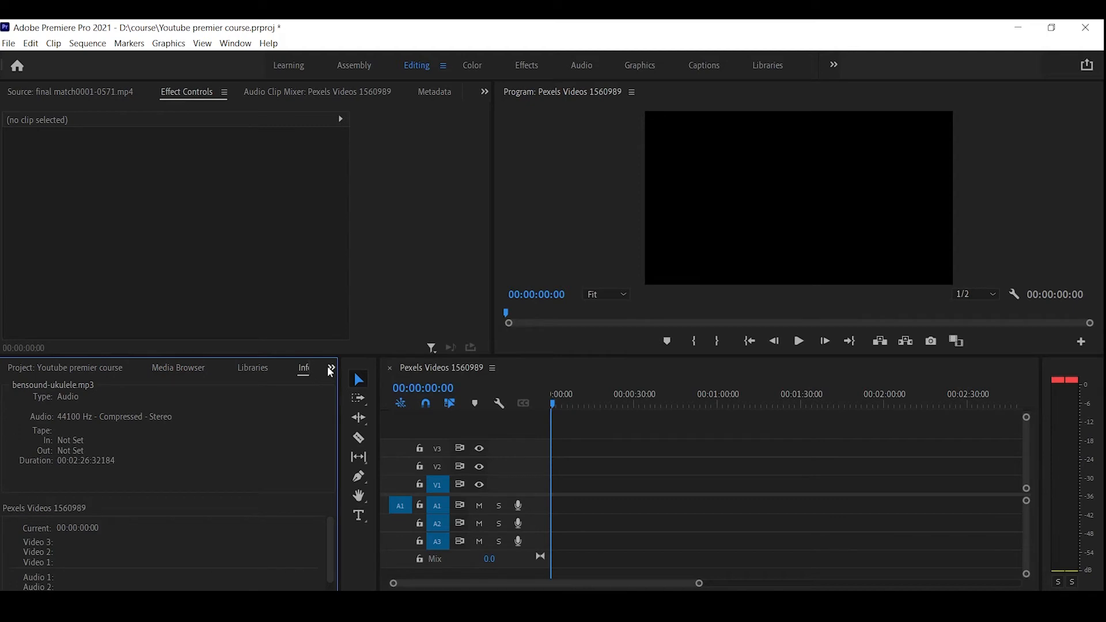
Examine the categories of available Video Effects and return to the project's media items.
click(326, 367)
click(367, 447)
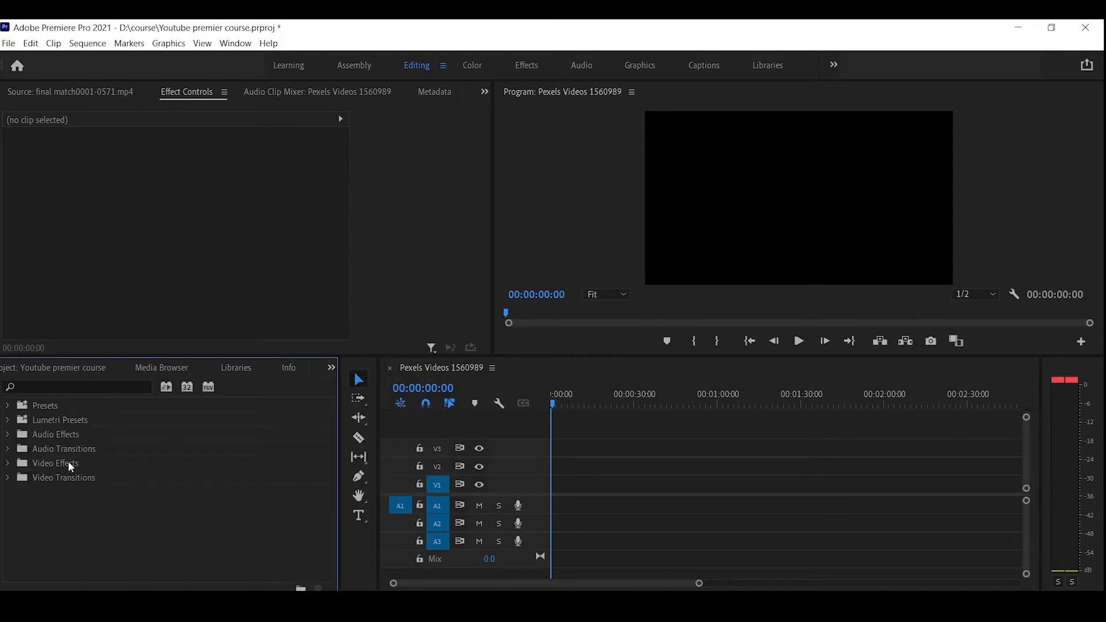
click(7, 464)
scroll(135, 488, down, 1)
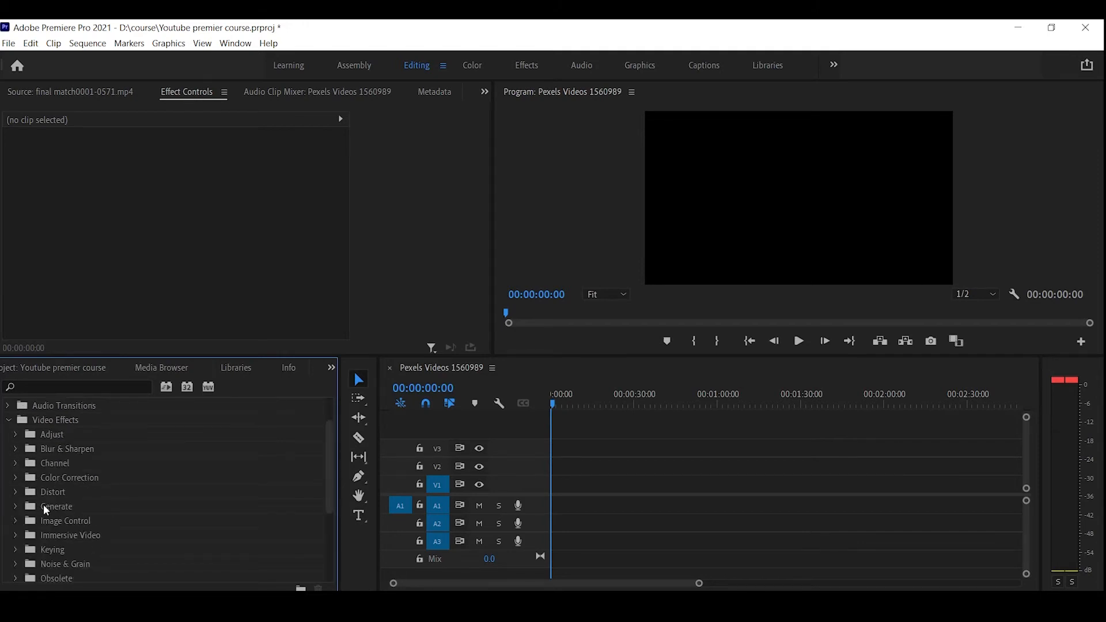
scroll(52, 503, down, 3)
scroll(64, 497, down, 1)
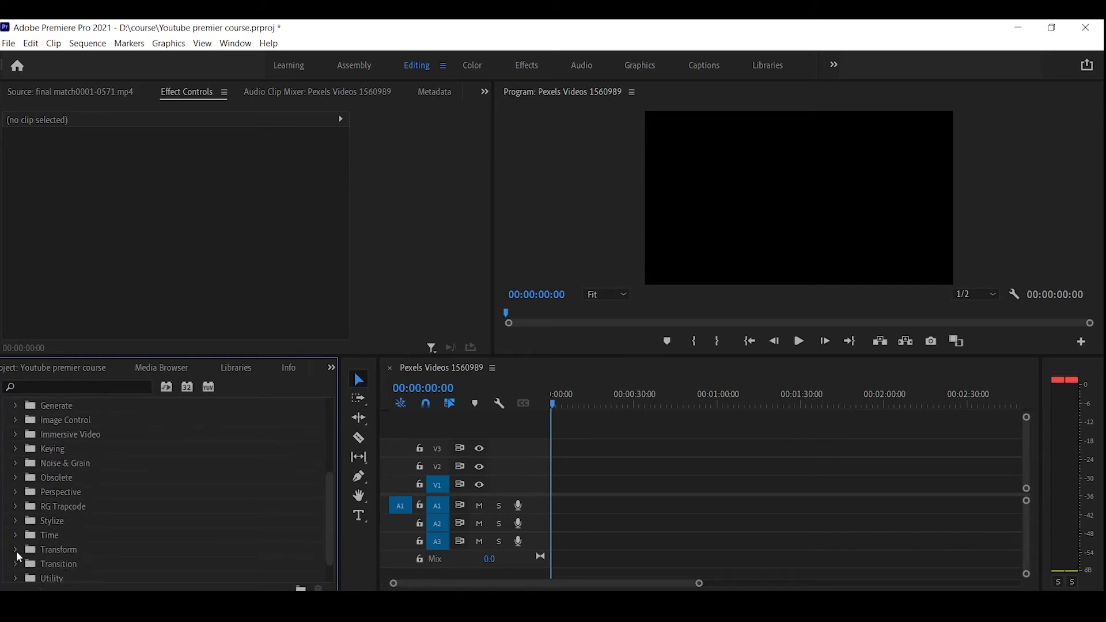
scroll(29, 522, down, 1)
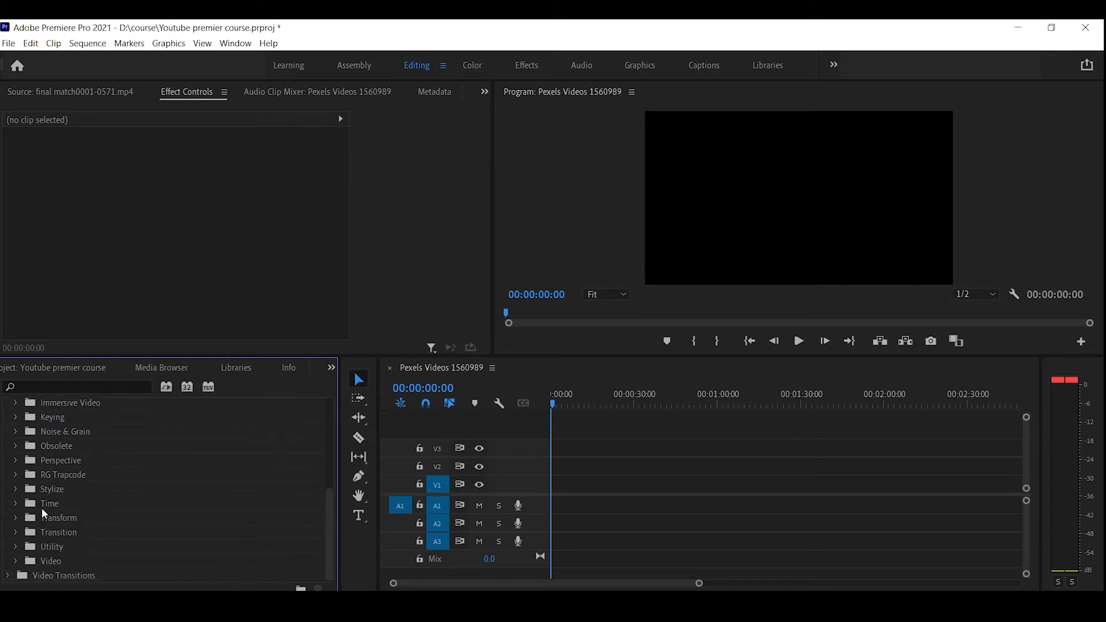
click(20, 471)
click(19, 472)
scroll(78, 501, up, 5)
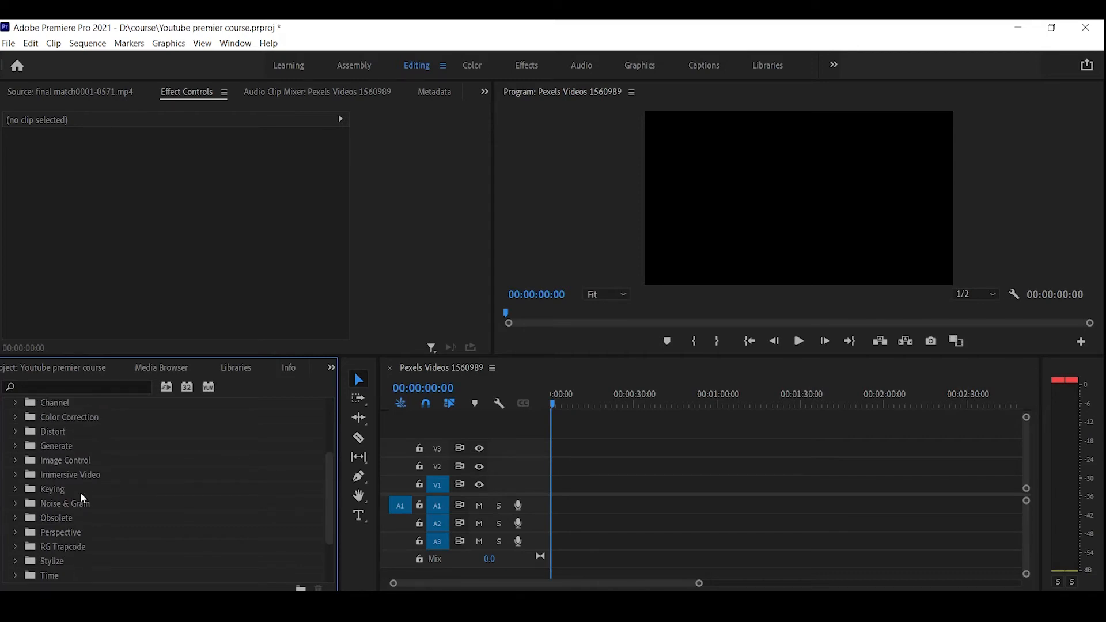
scroll(116, 448, up, 4)
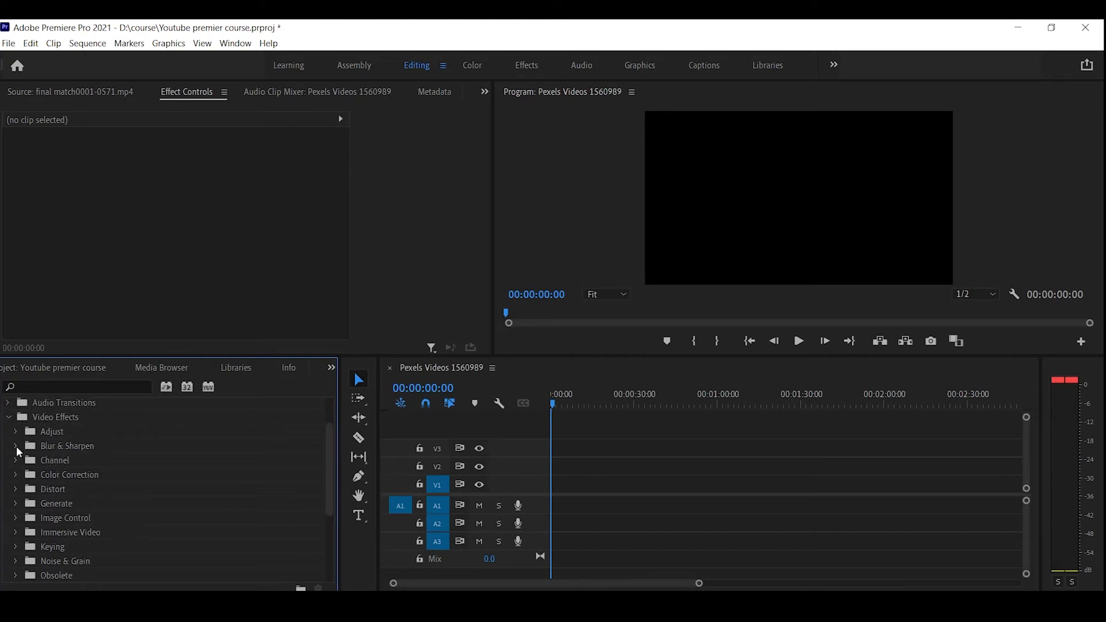
click(99, 365)
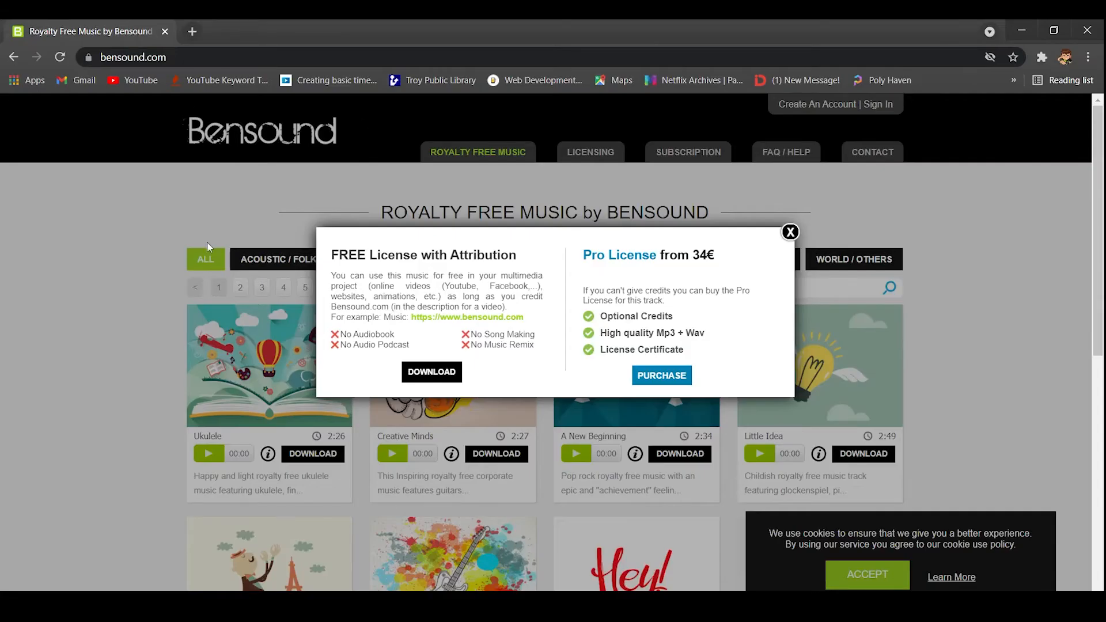
Switch to Chrome, dismiss the Bensound licence pop-up, search the web for pexels and open the Pexels site.
click(206, 242)
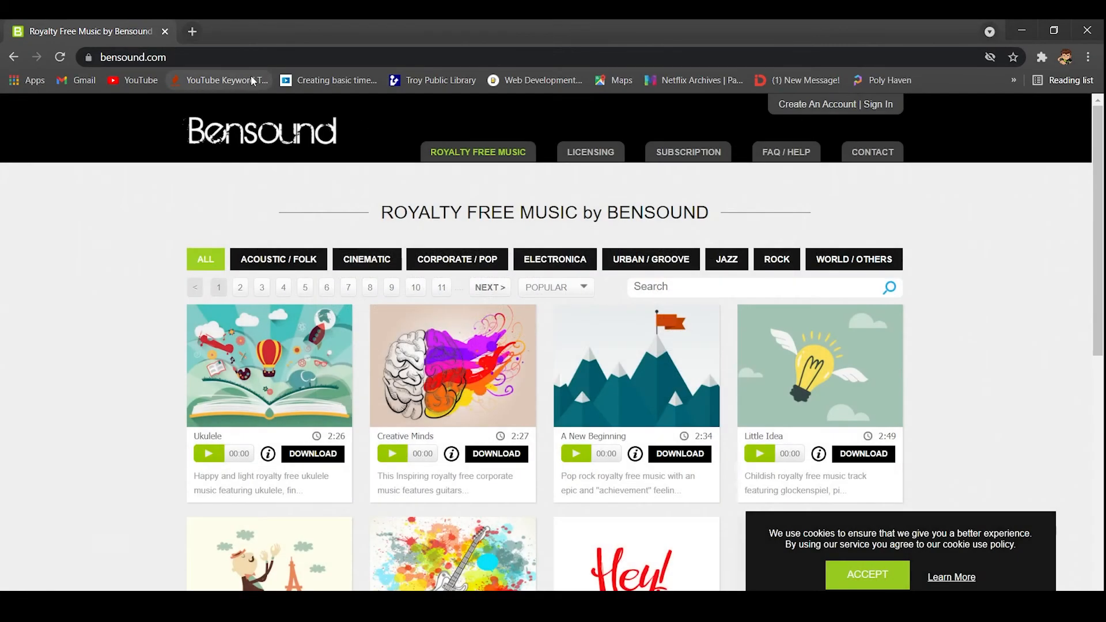
click(273, 58)
text(pex)
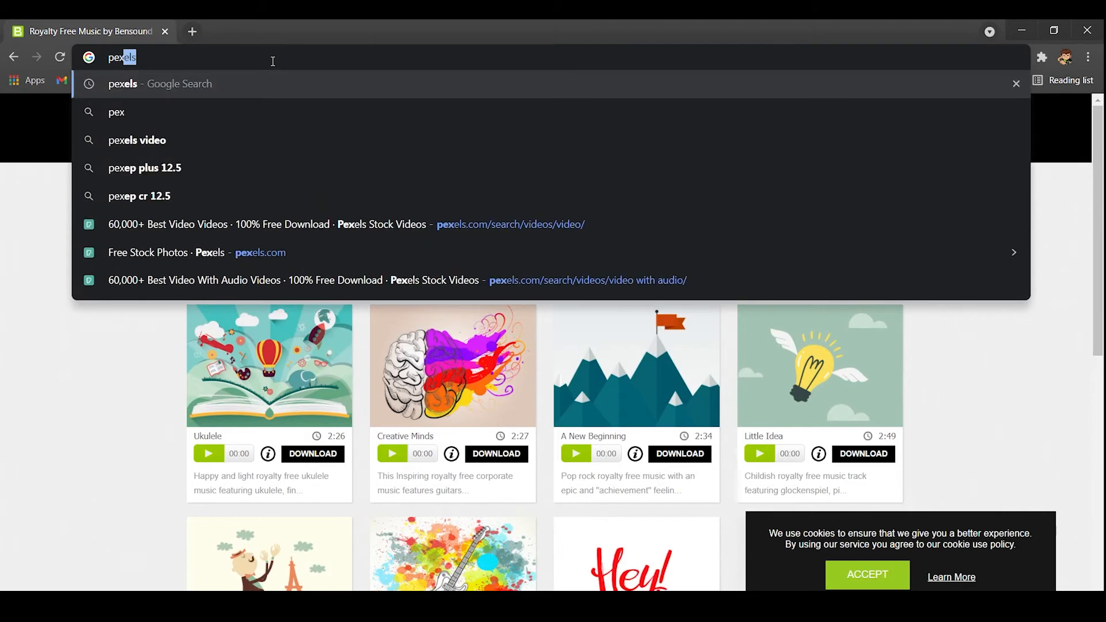
key(Return)
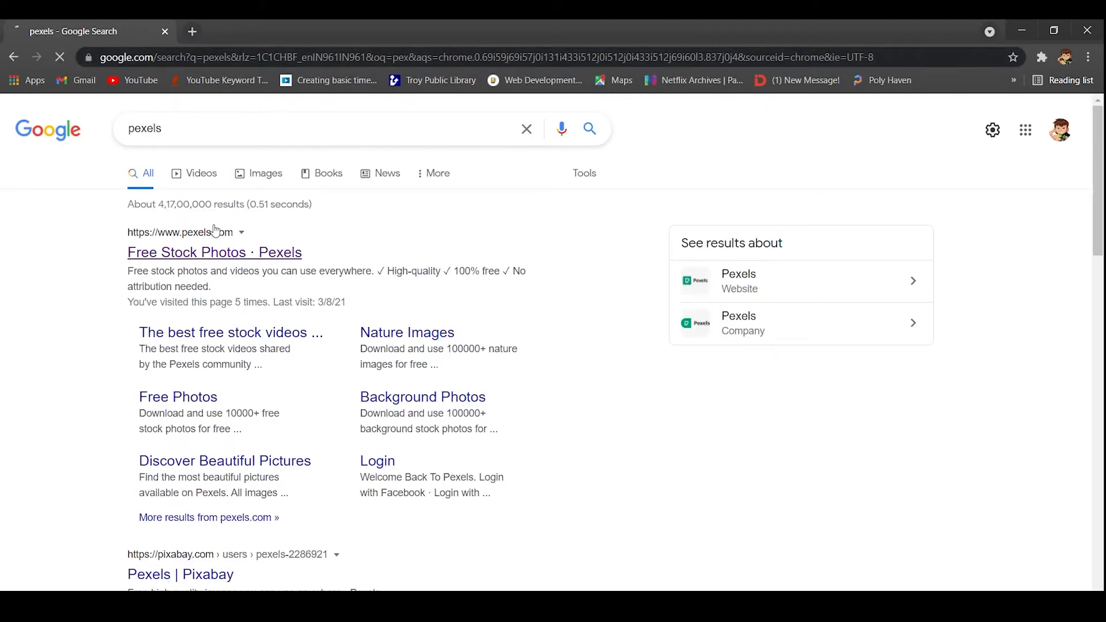
click(214, 231)
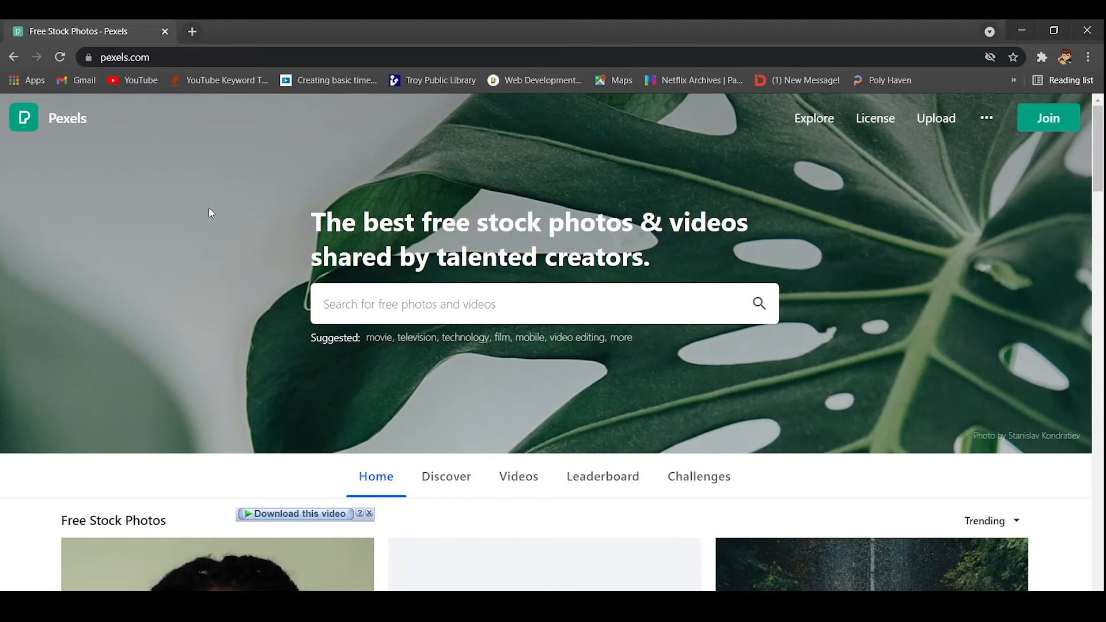
Open the first trending clip in the Pexels Videos section and preview about a second of it.
scroll(419, 343, down, 3)
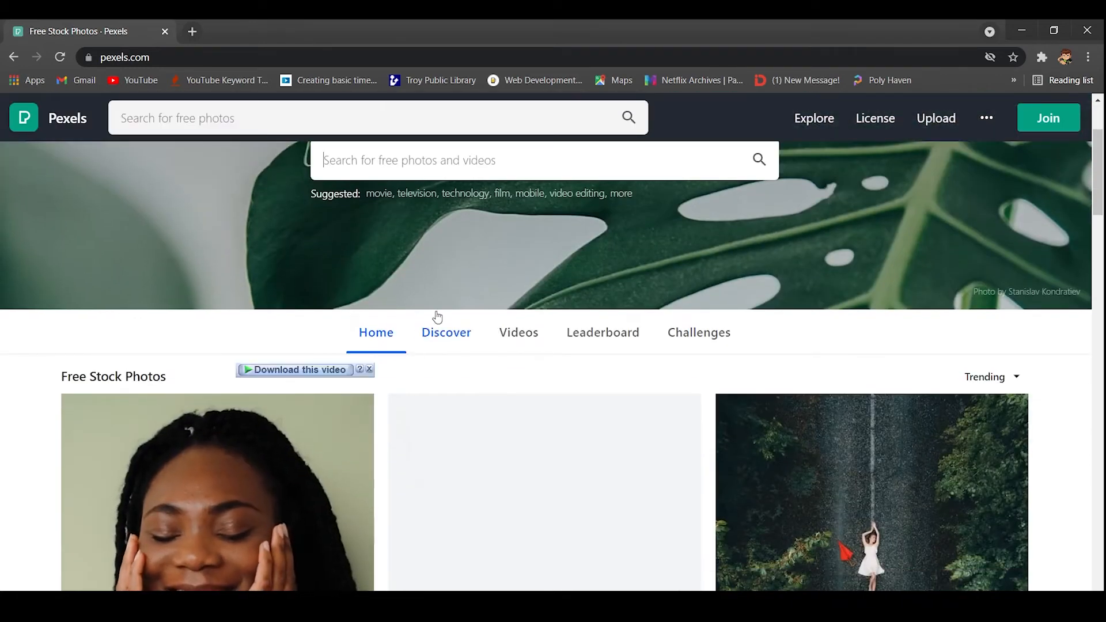
scroll(438, 318, up, 3)
click(496, 478)
scroll(438, 465, down, 3)
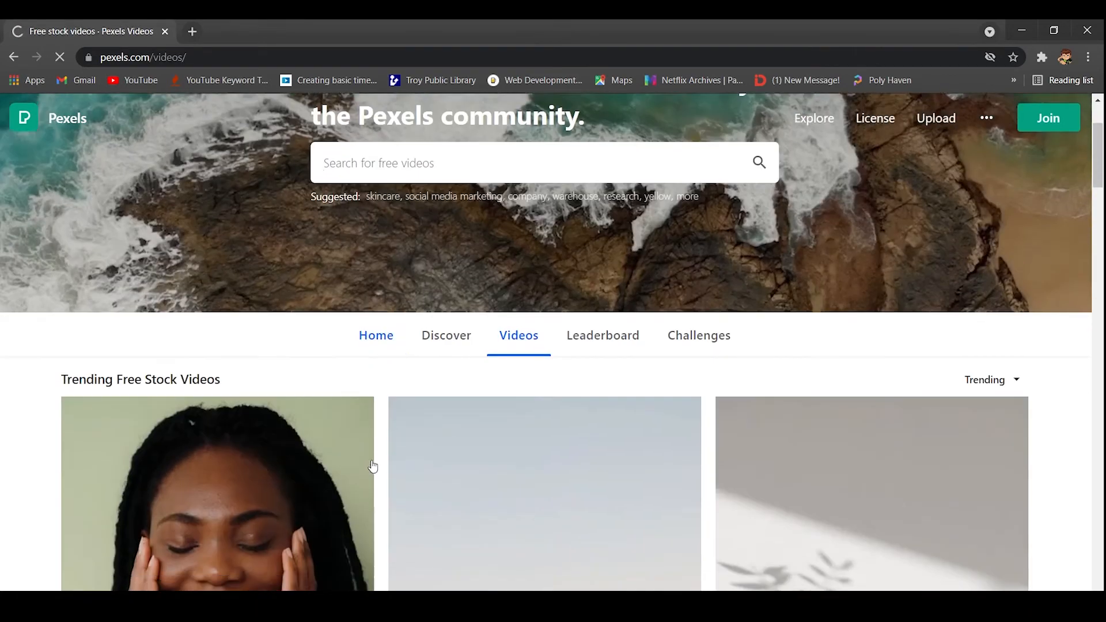
click(217, 440)
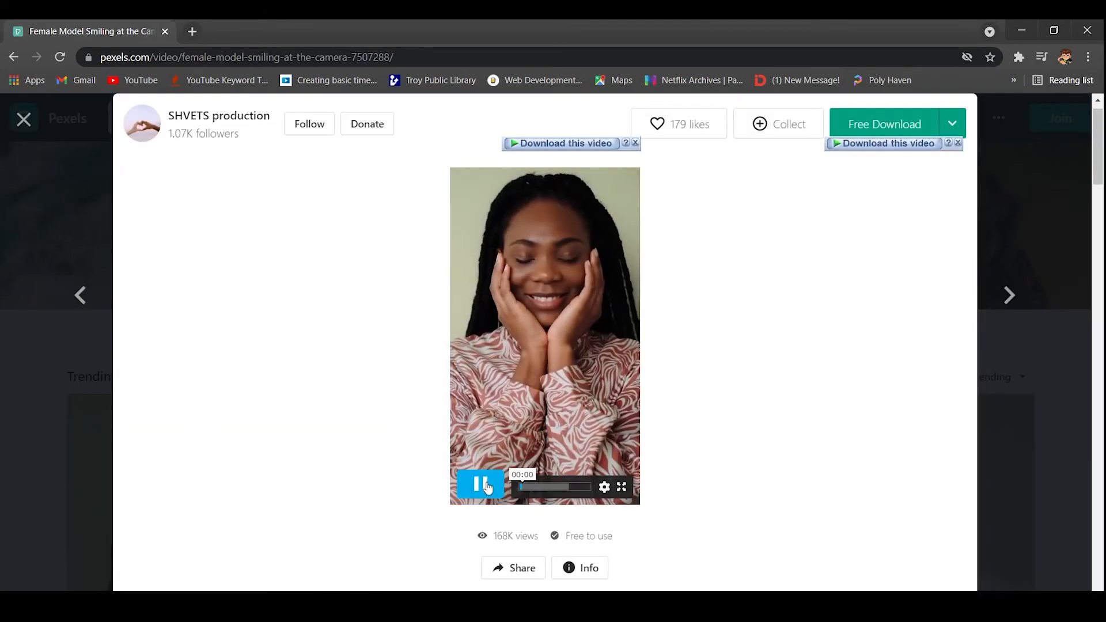
click(484, 483)
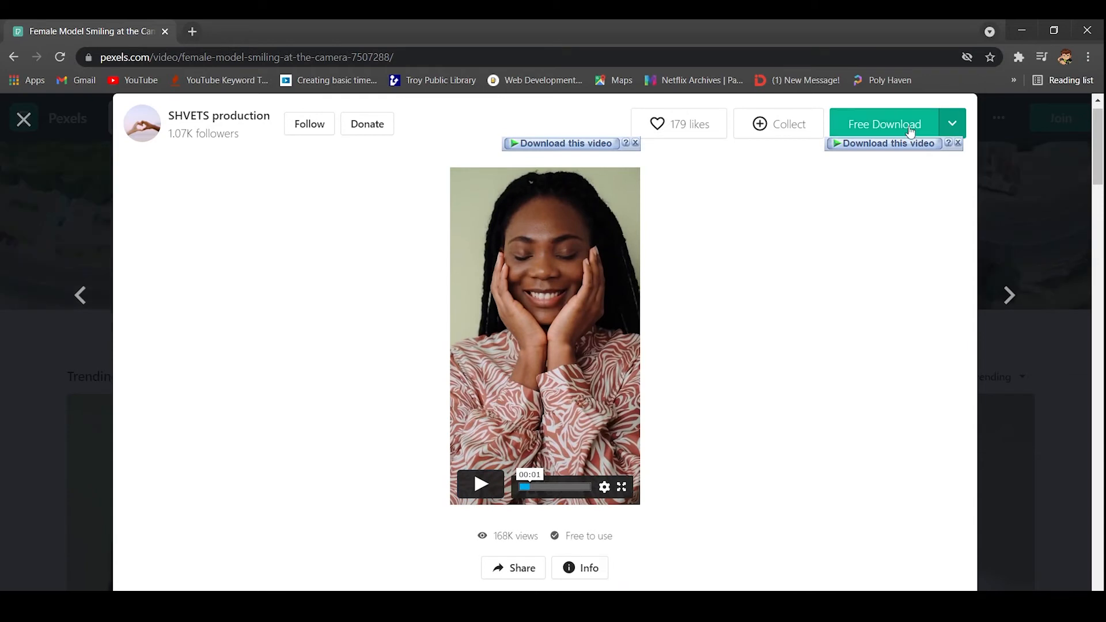
Download the smiling model video as pexels-shvets-production-7507288.mp4 to the Video downloads folder.
click(954, 124)
click(954, 126)
click(914, 124)
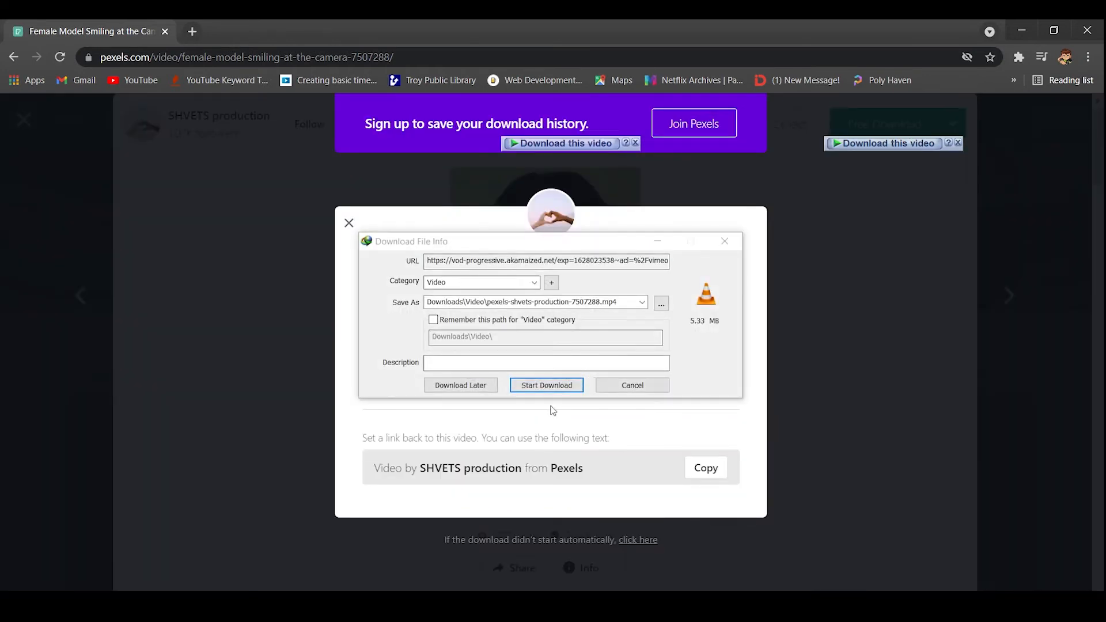
click(555, 391)
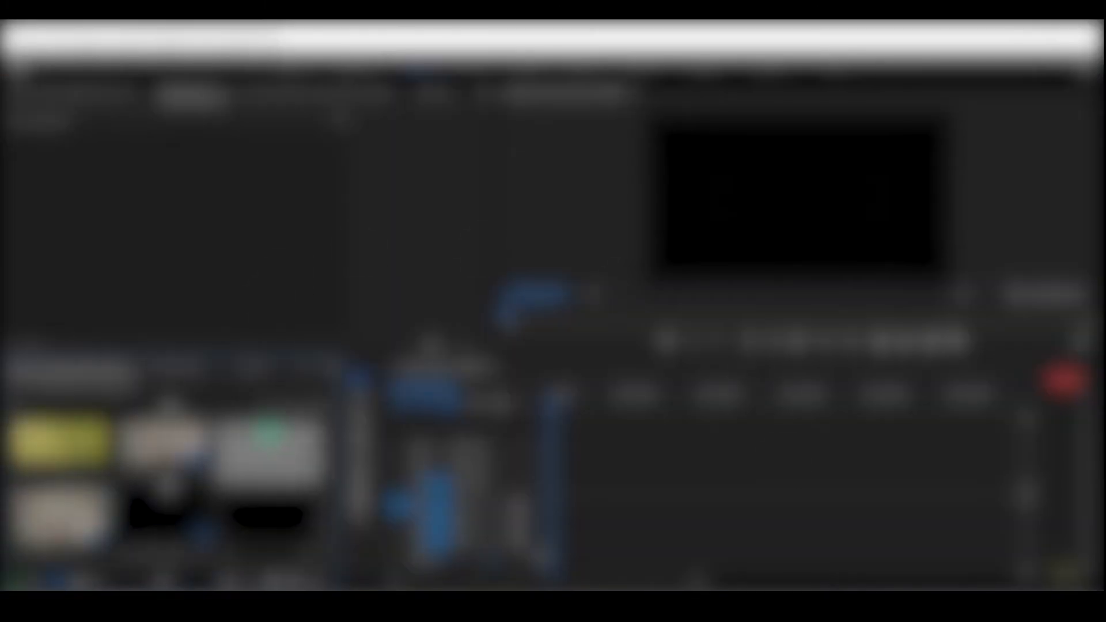
Switch to Premiere Pro and import the downloaded portrait video of the smiling model into the project.
key(ctrl+i)
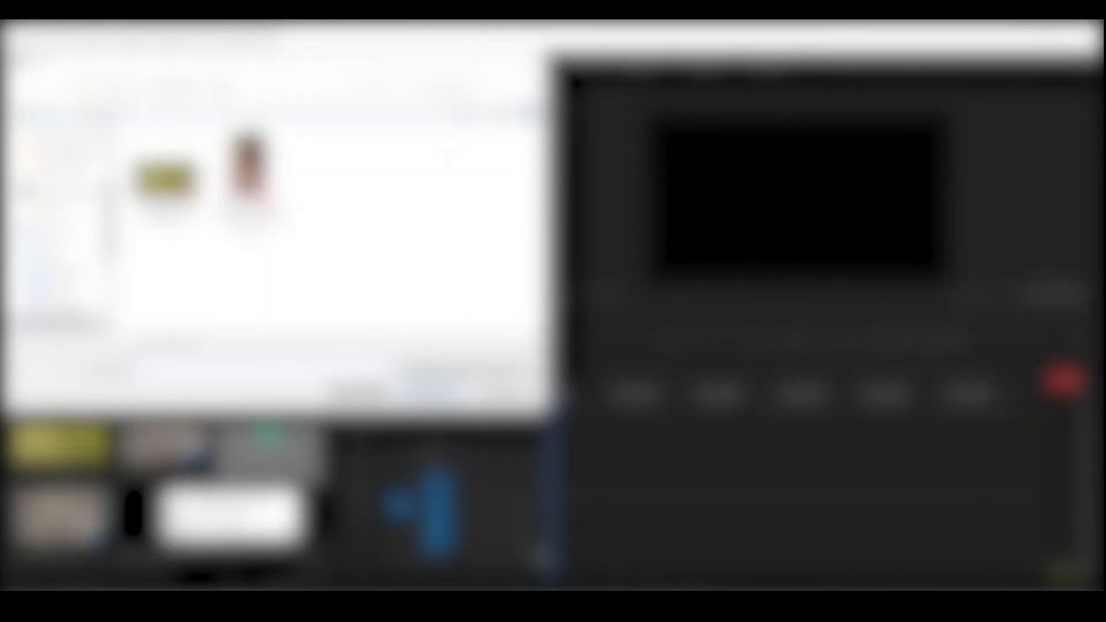
click(249, 173)
click(425, 391)
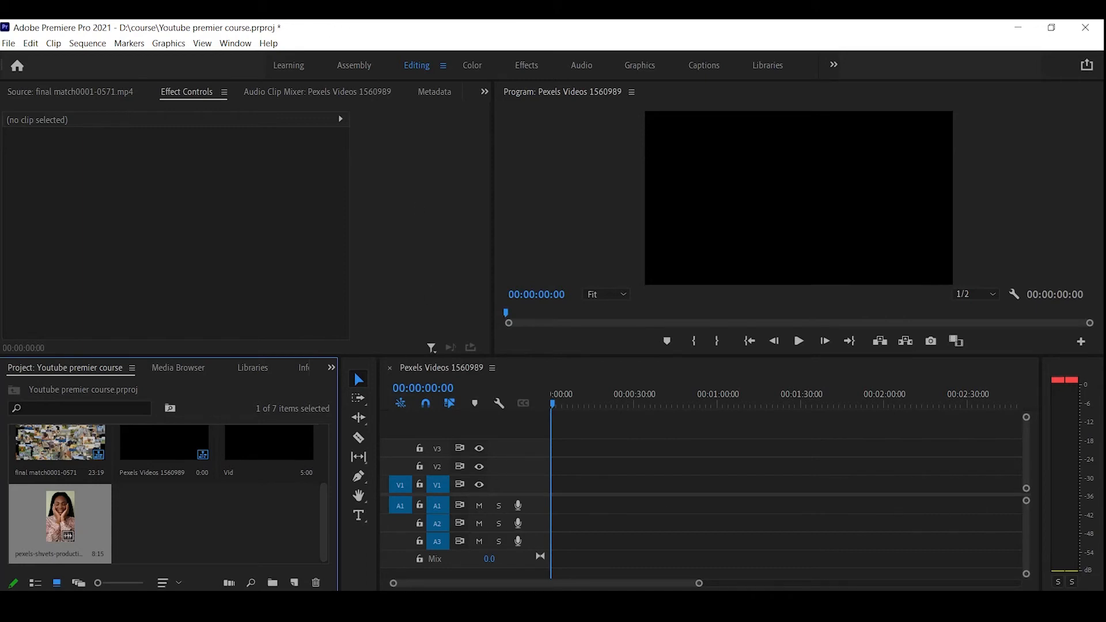
Copy the Pexels video's page URL from Chrome into the Notepad document, two lines below "black bars", and minimize Notepad.
click(463, 582)
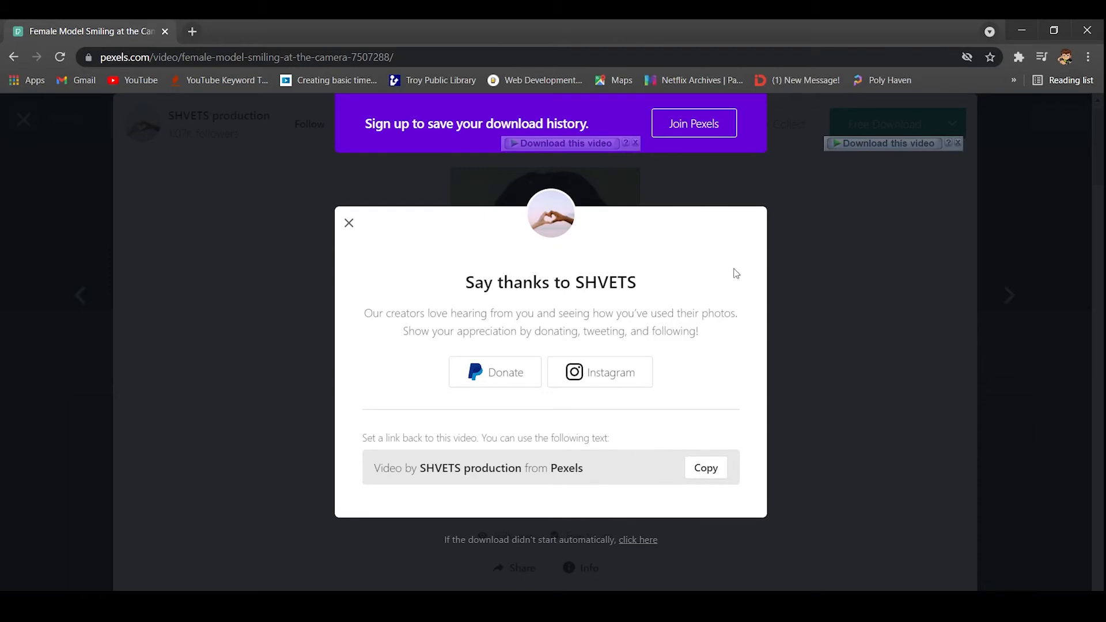
click(827, 239)
click(300, 57)
key(ctrl+c)
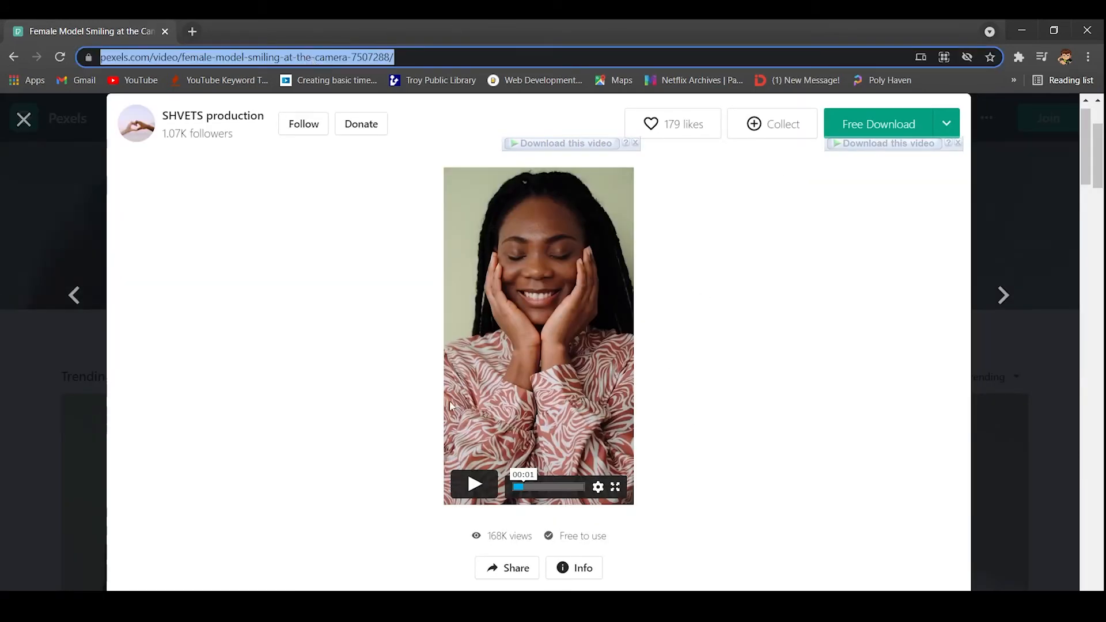
key(alt+Tab)
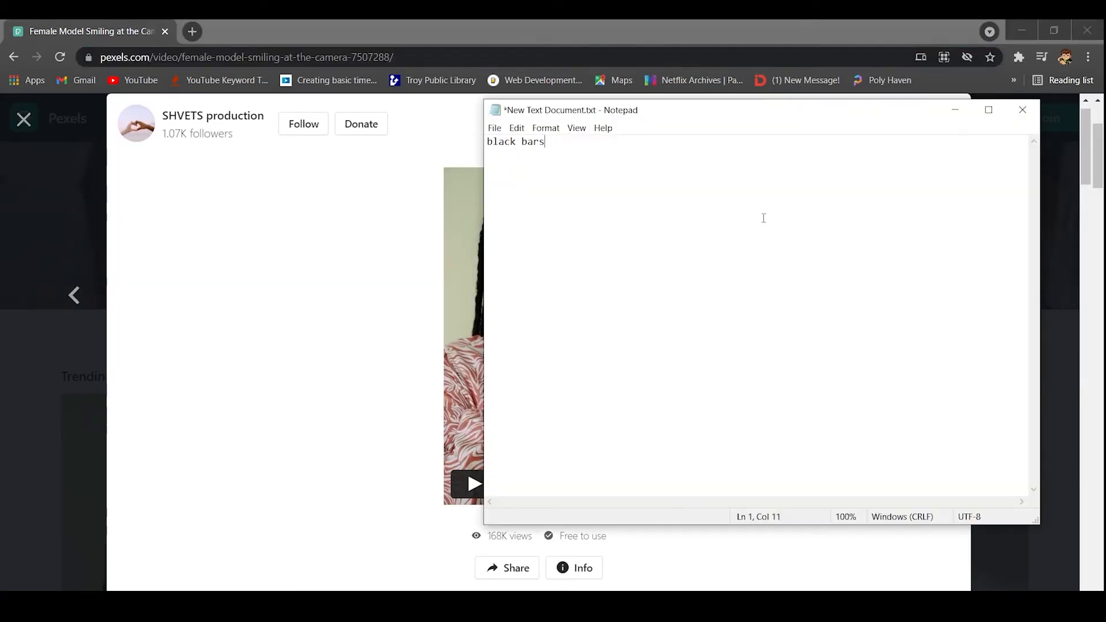
key(Return)
key(Return)
key(ctrl+v)
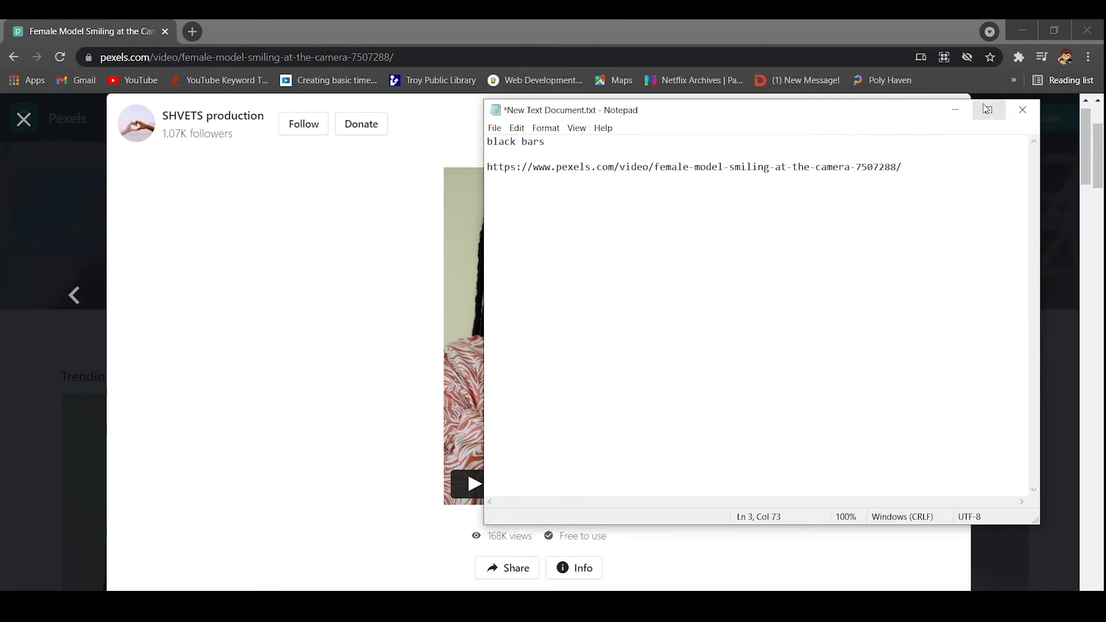
click(955, 109)
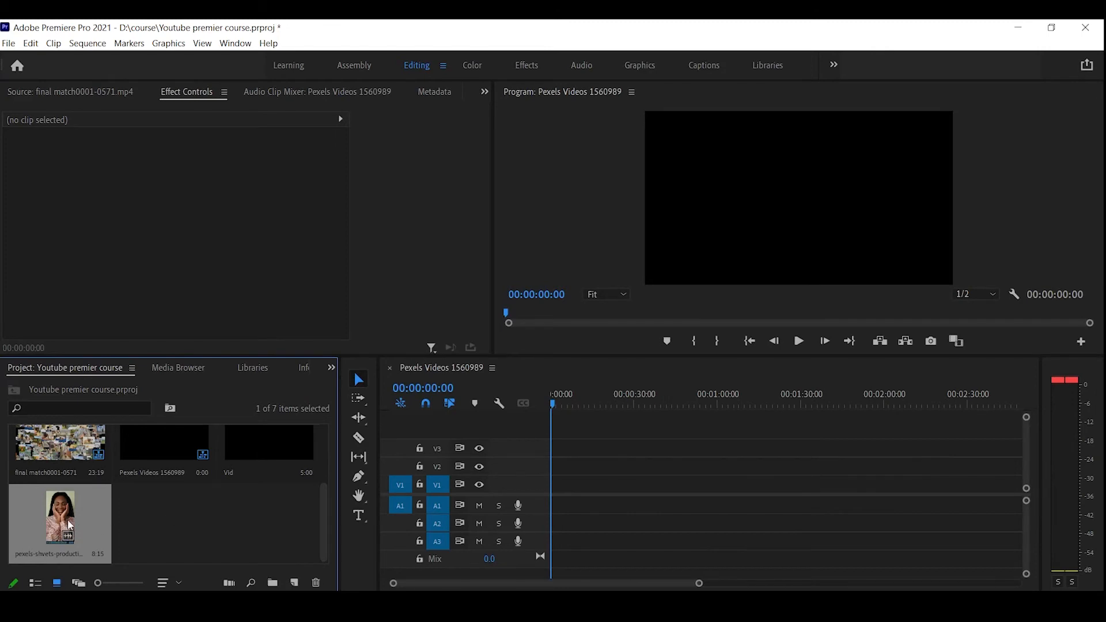
Place the imported portrait clip on V1, changing the sequence settings to match it, and move it to the sequence's start.
drag(67, 519, 560, 489)
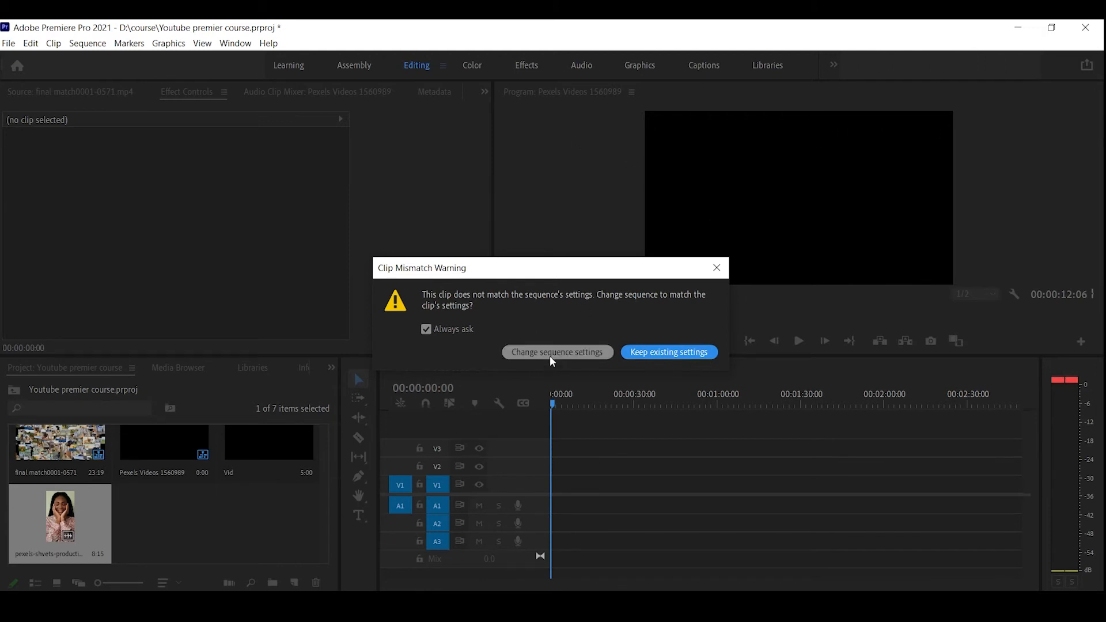
click(567, 352)
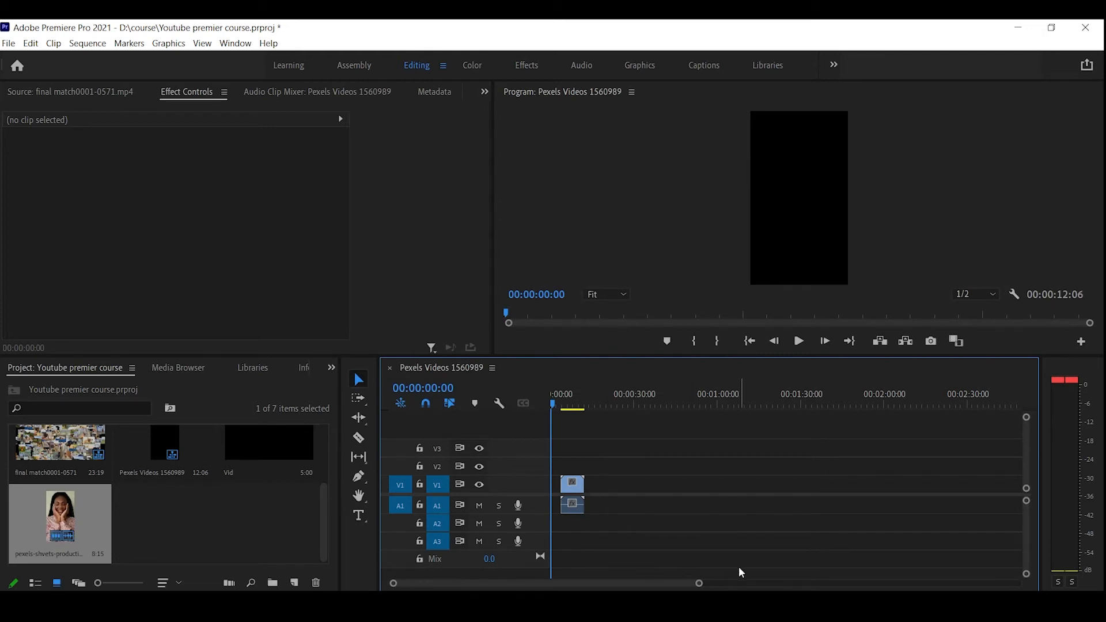
drag(699, 583, 645, 577)
drag(605, 495, 560, 491)
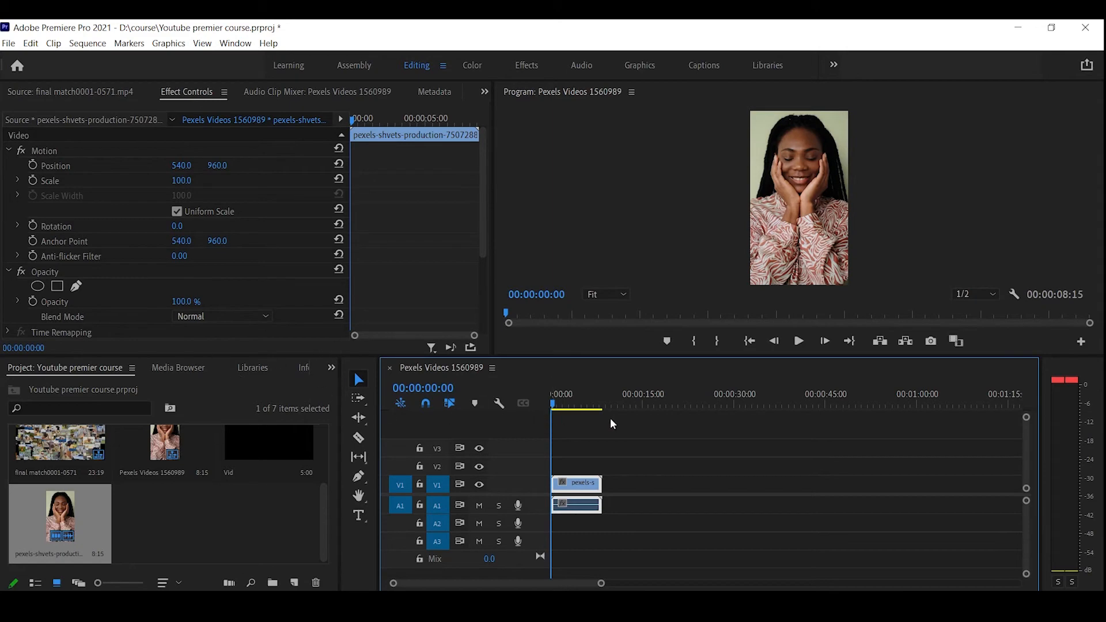
Unlink the portrait clip's video from its audio and select the audio part on A1.
right_click(589, 492)
click(621, 243)
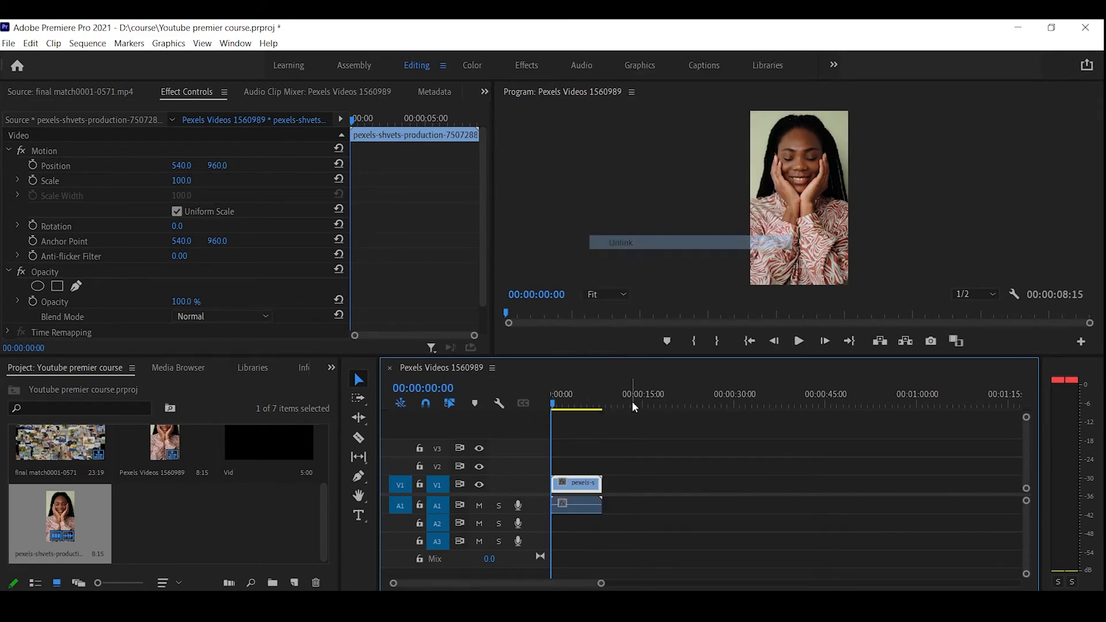
click(589, 506)
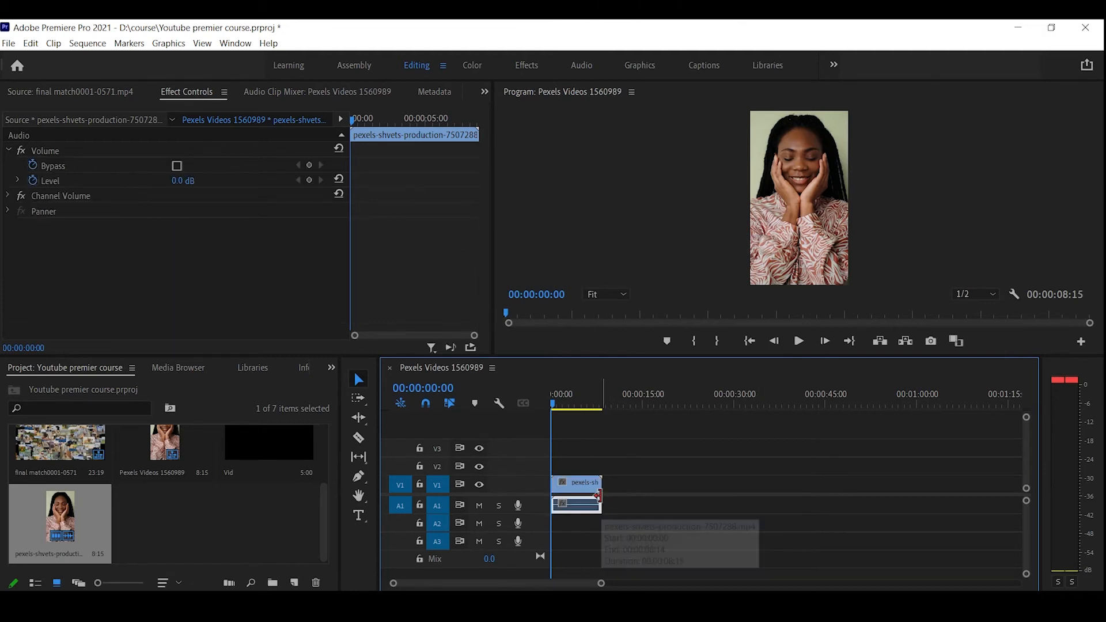
Delete the portrait clip's audio from A1 and apply the Gaussian Blur effect from Blur & Sharpen to the video clip on V1.
key(Delete)
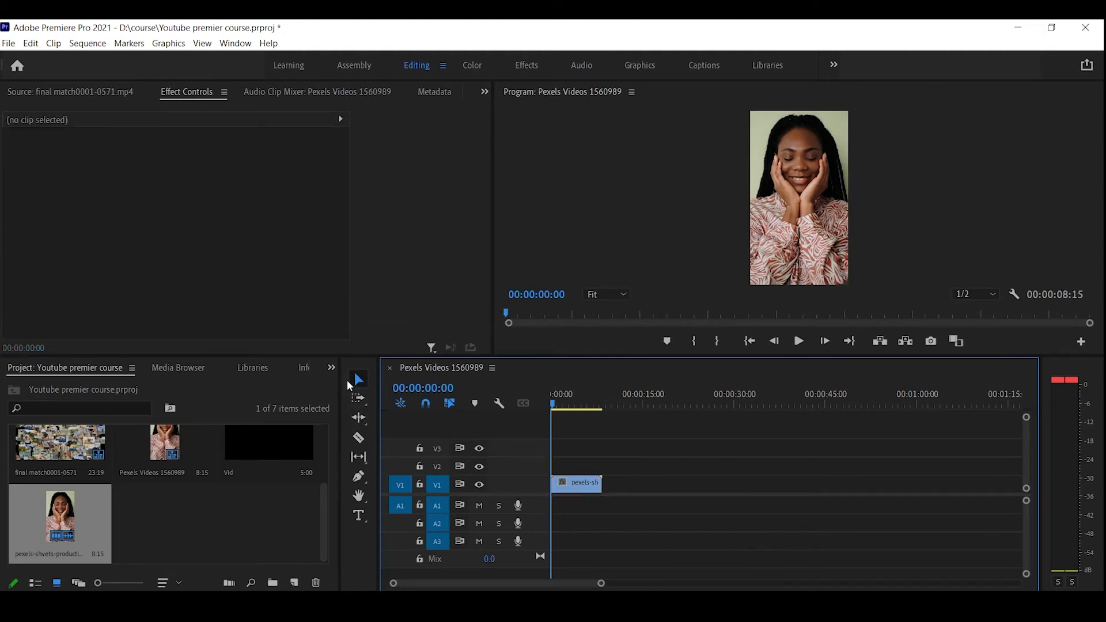
click(332, 367)
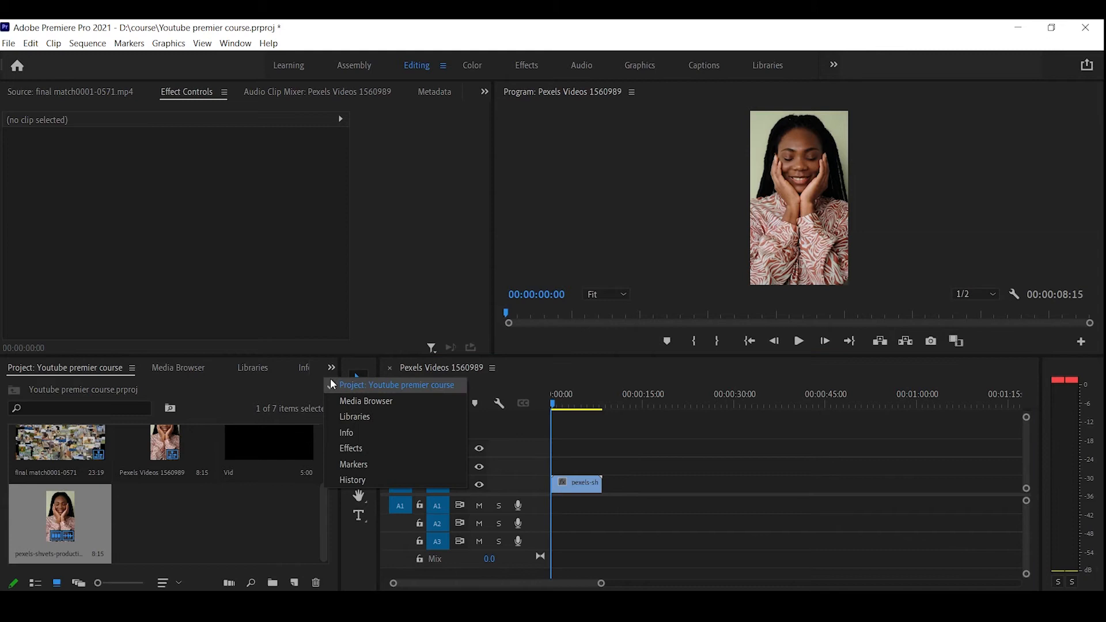
click(365, 451)
click(88, 386)
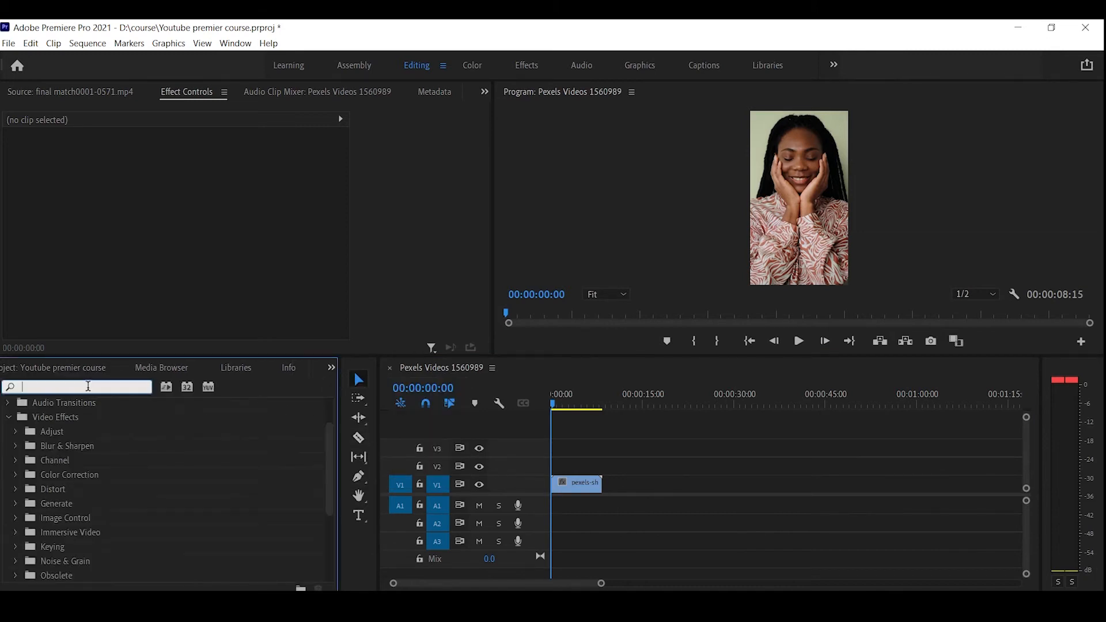
text(gaus)
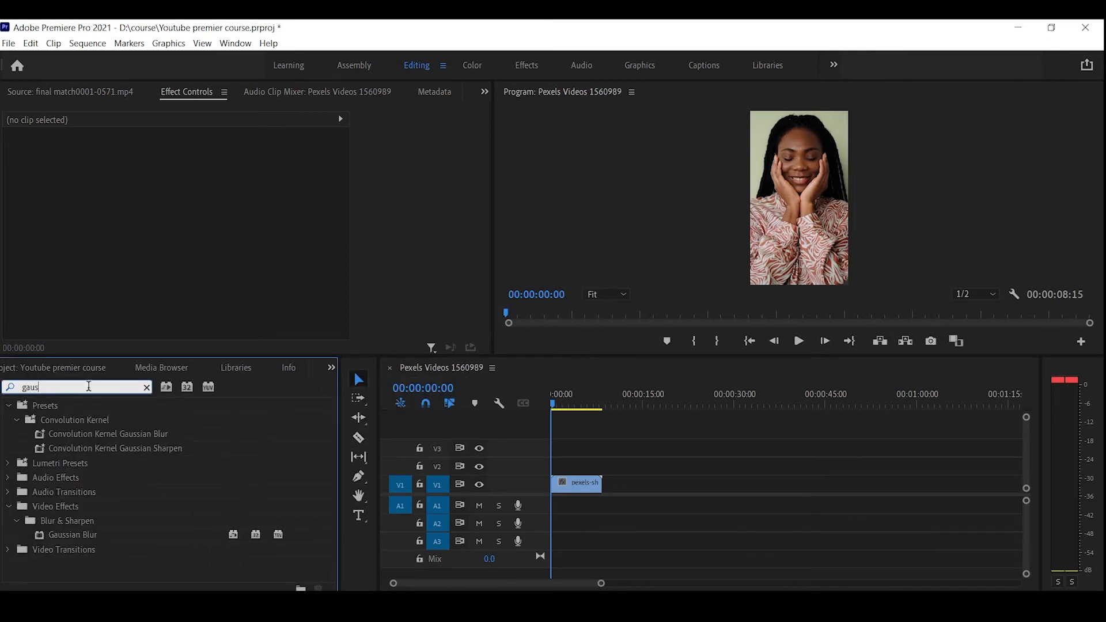
click(146, 388)
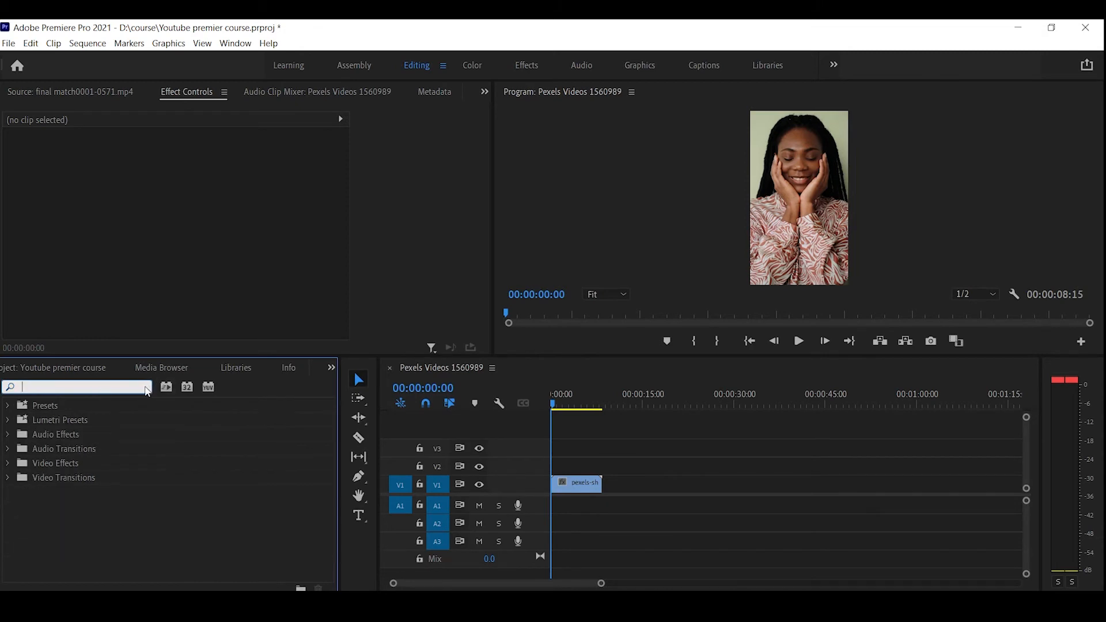
click(9, 464)
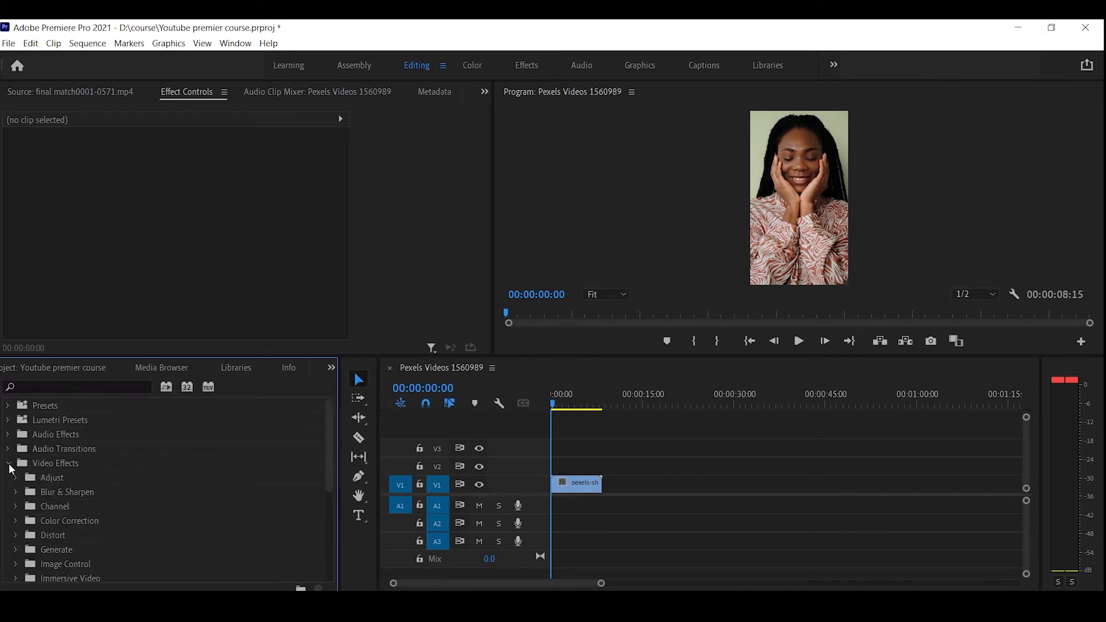
click(16, 492)
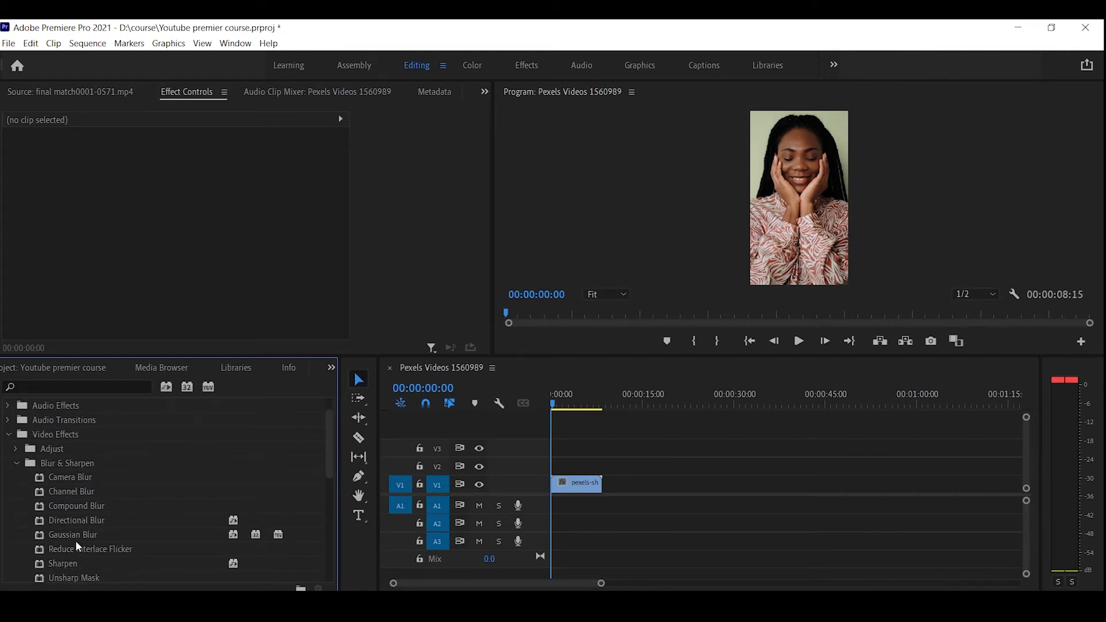
drag(78, 539, 584, 485)
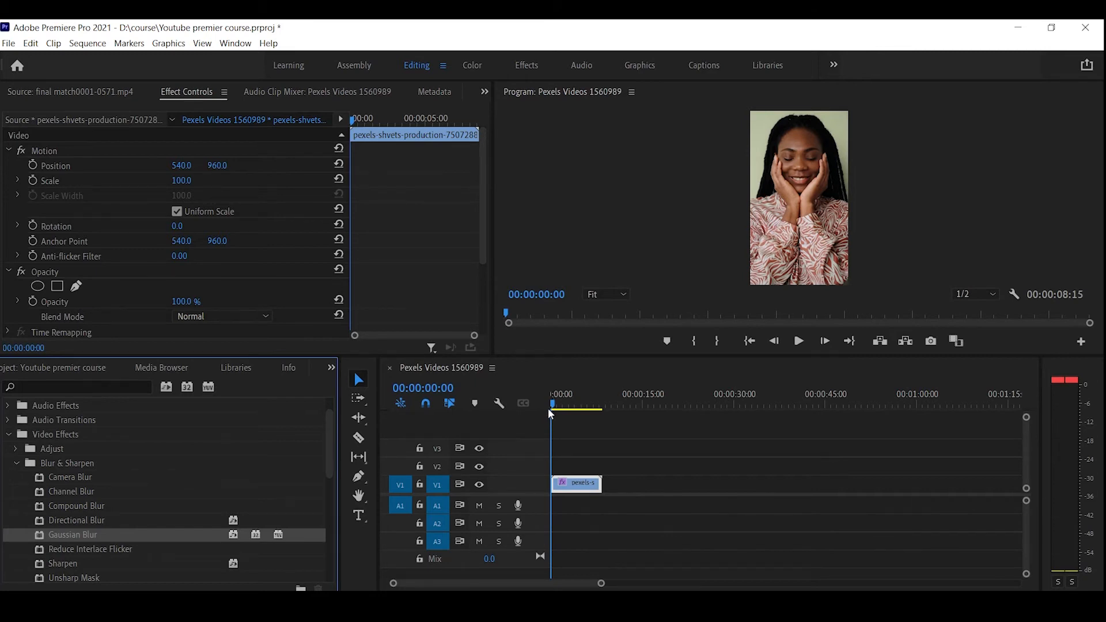
Try an inverted rectangular mask on the portrait clip's Opacity, and delete the mask.
click(9, 149)
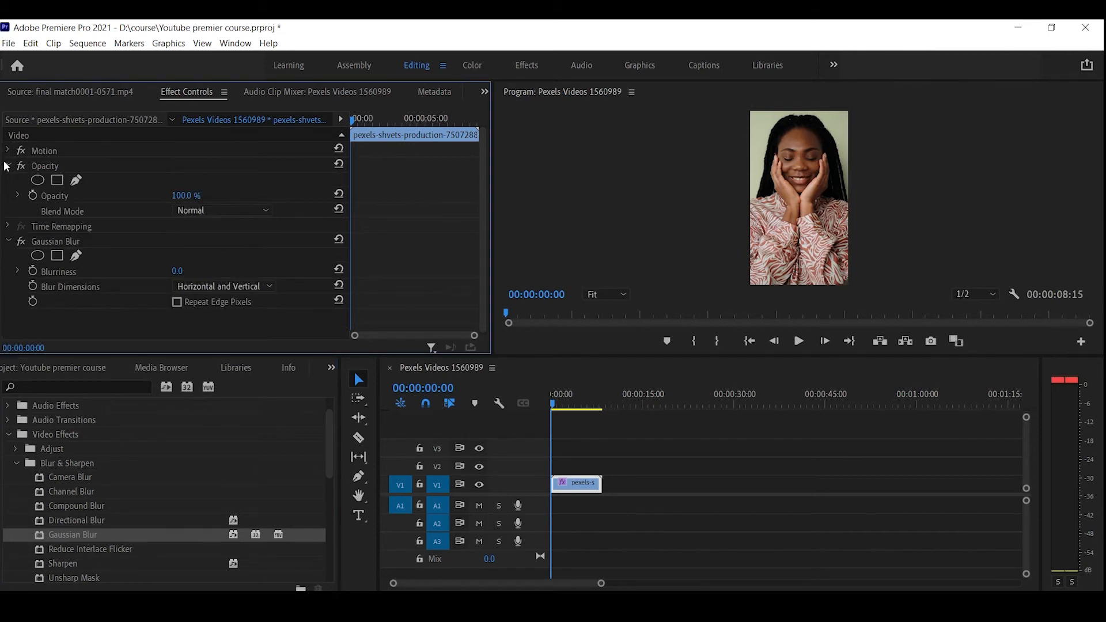
click(8, 166)
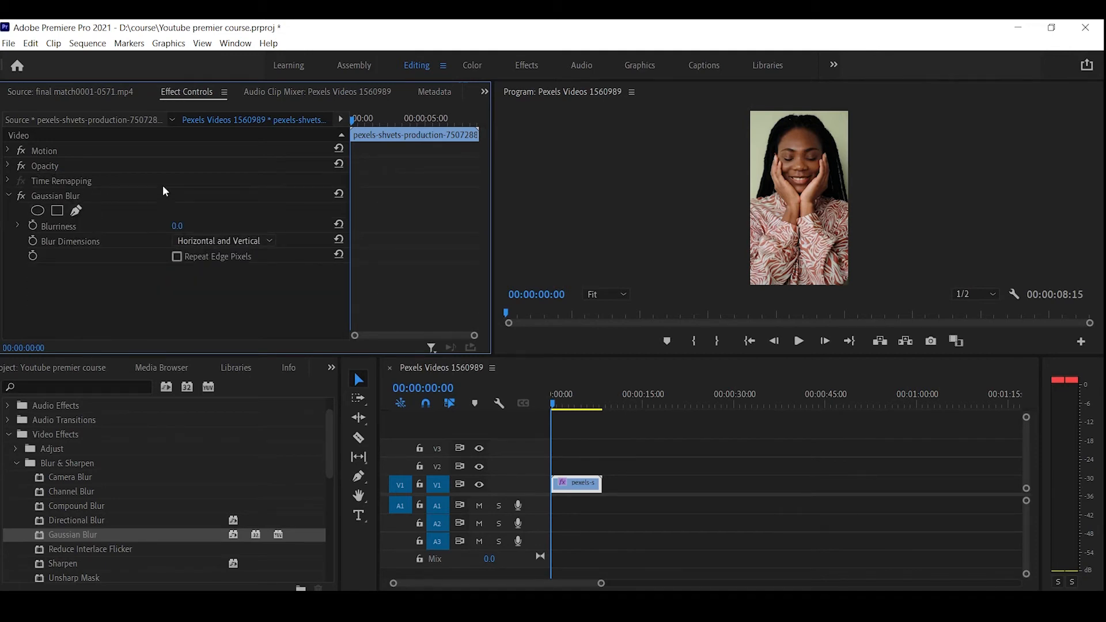
click(43, 172)
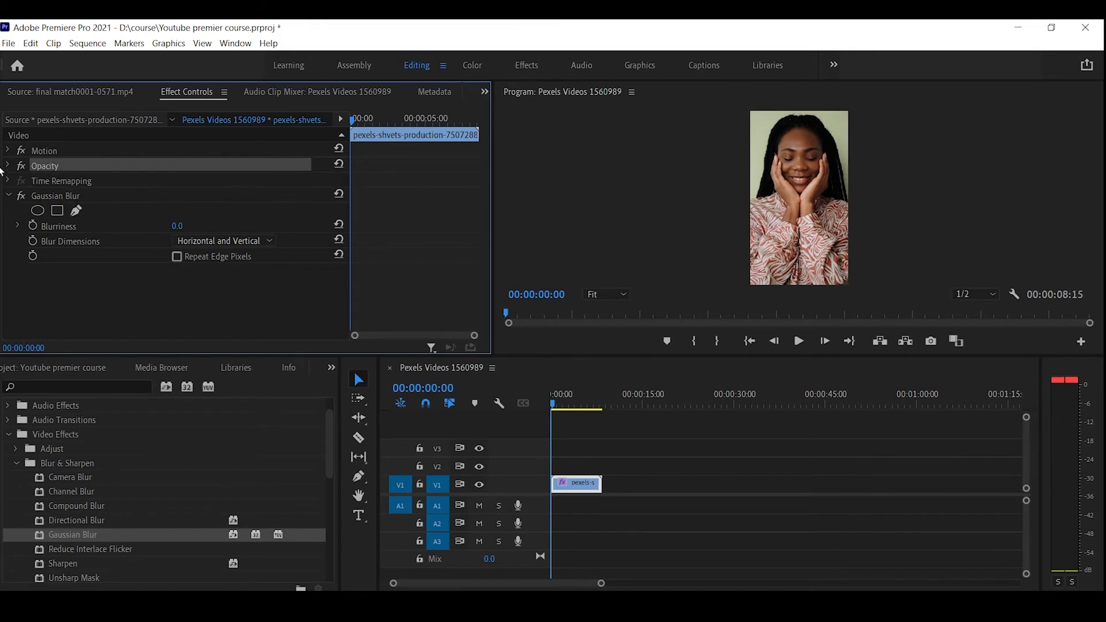
click(8, 167)
click(57, 179)
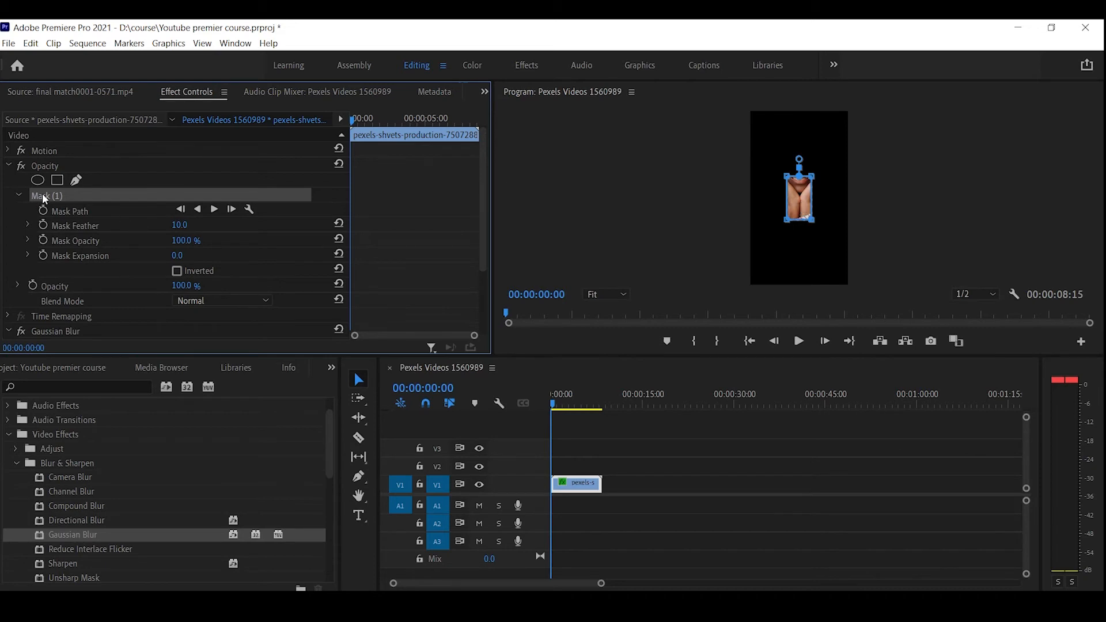
click(177, 270)
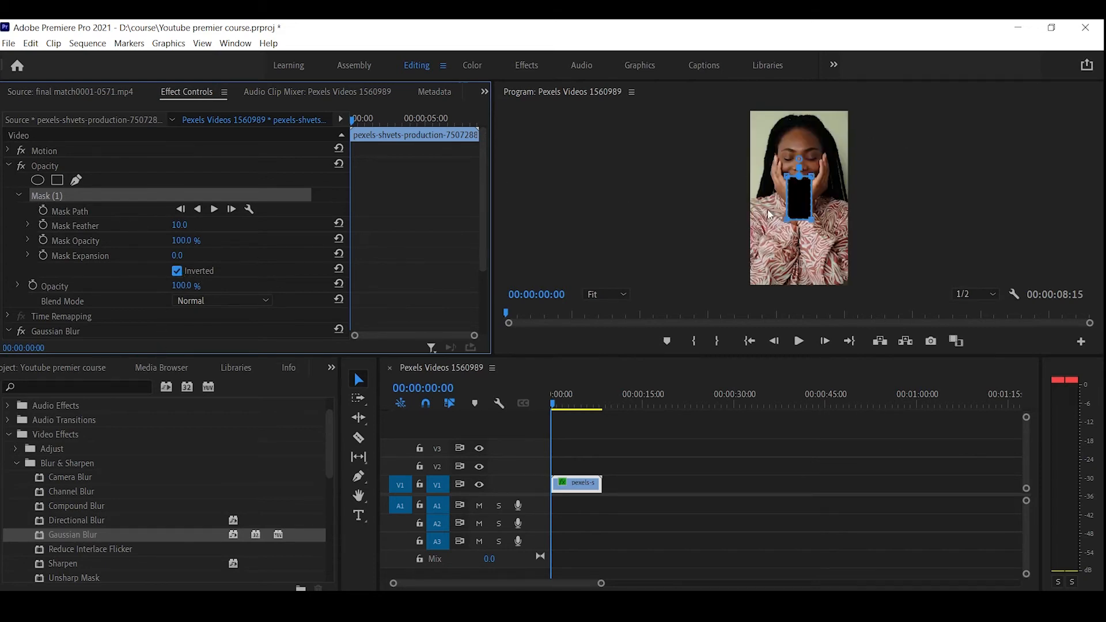
click(923, 160)
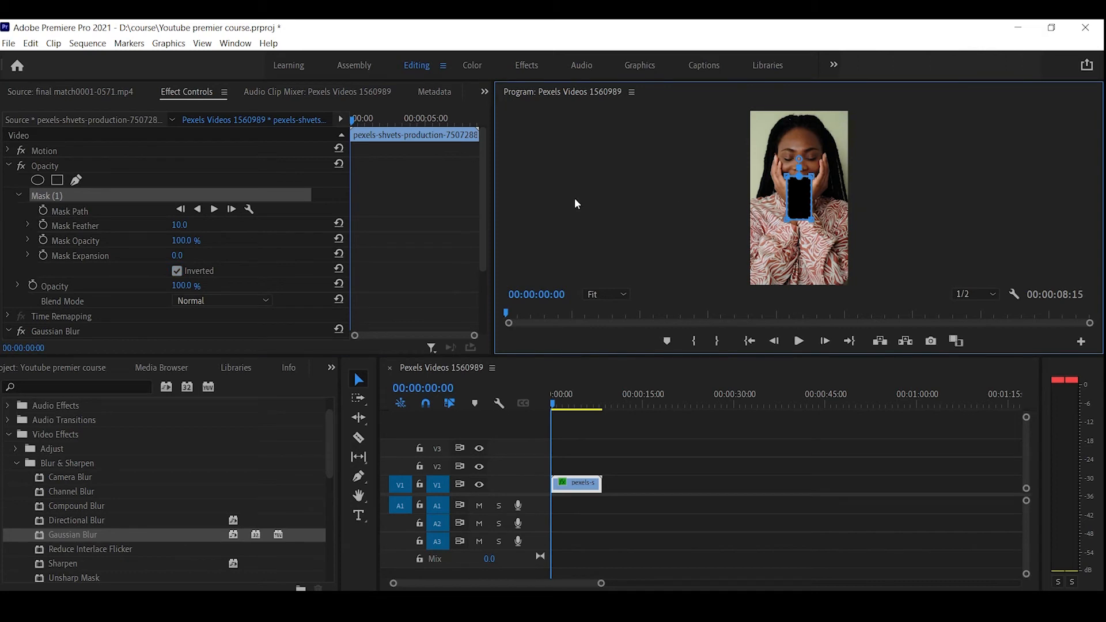
click(90, 204)
key(Delete)
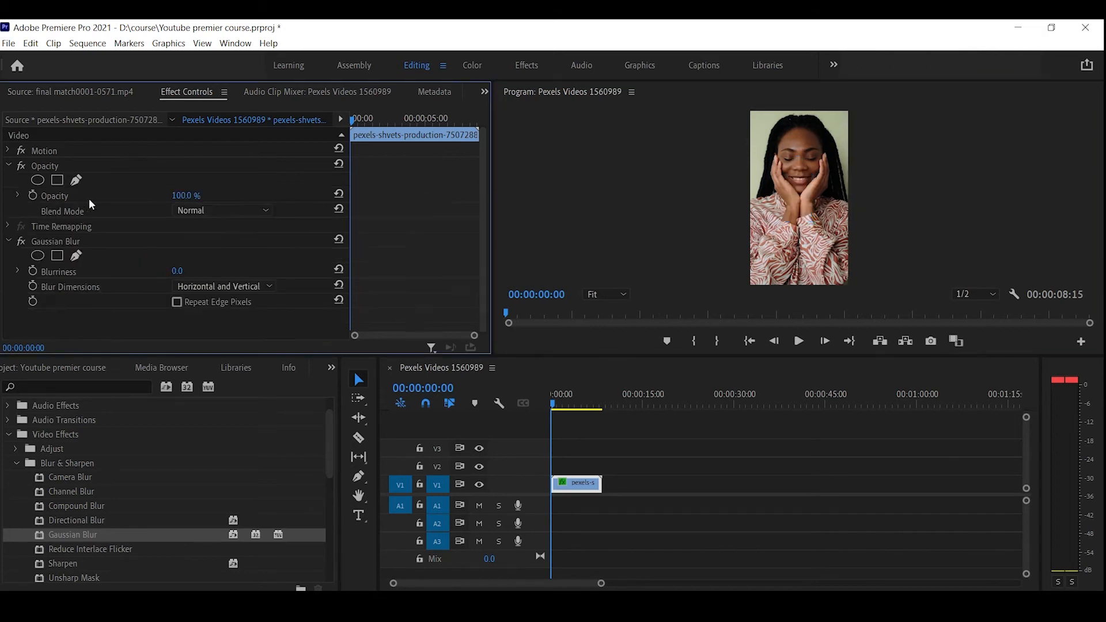
Try a rectangular mask on the Gaussian Blur with Blurriness 100, delete the mask and set Blurriness back to 0.
click(9, 167)
click(58, 213)
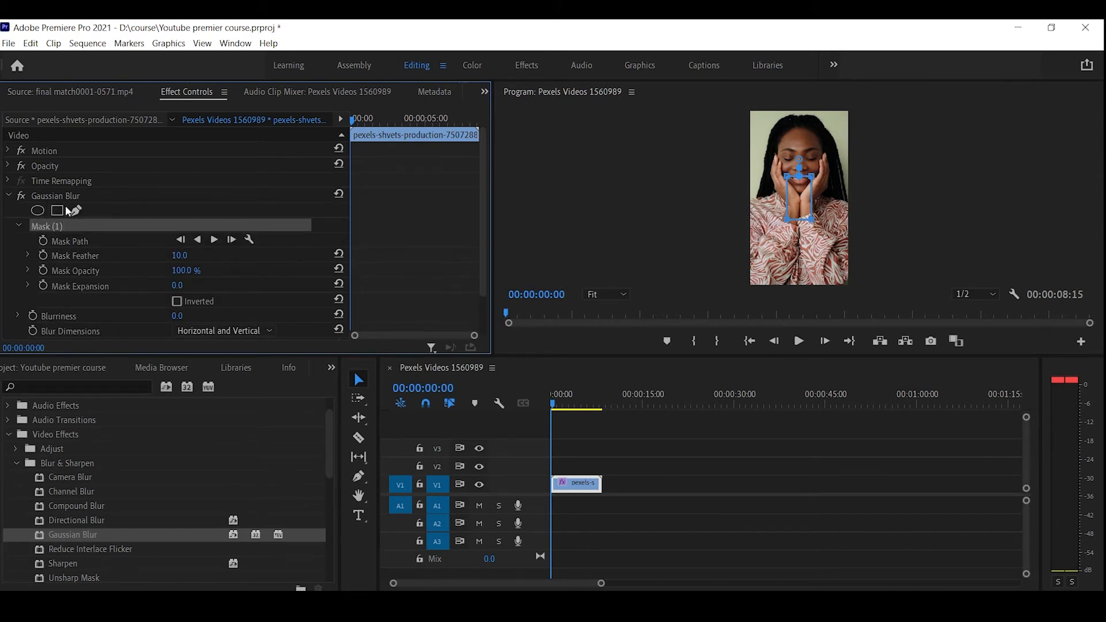
scroll(91, 287, down, 2)
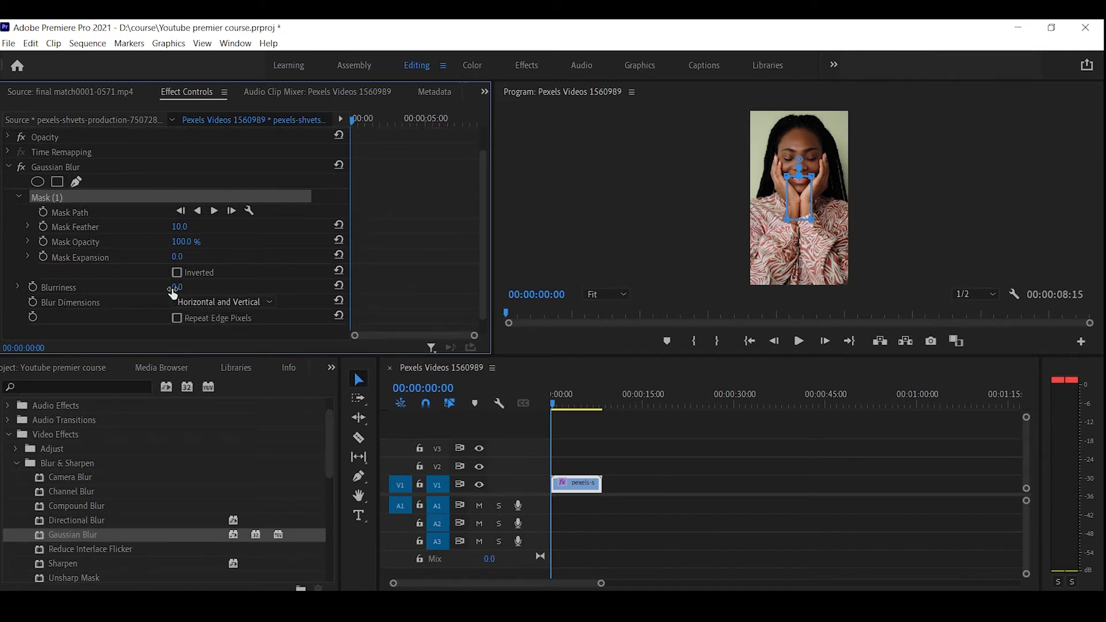
click(175, 288)
text(100)
key(Return)
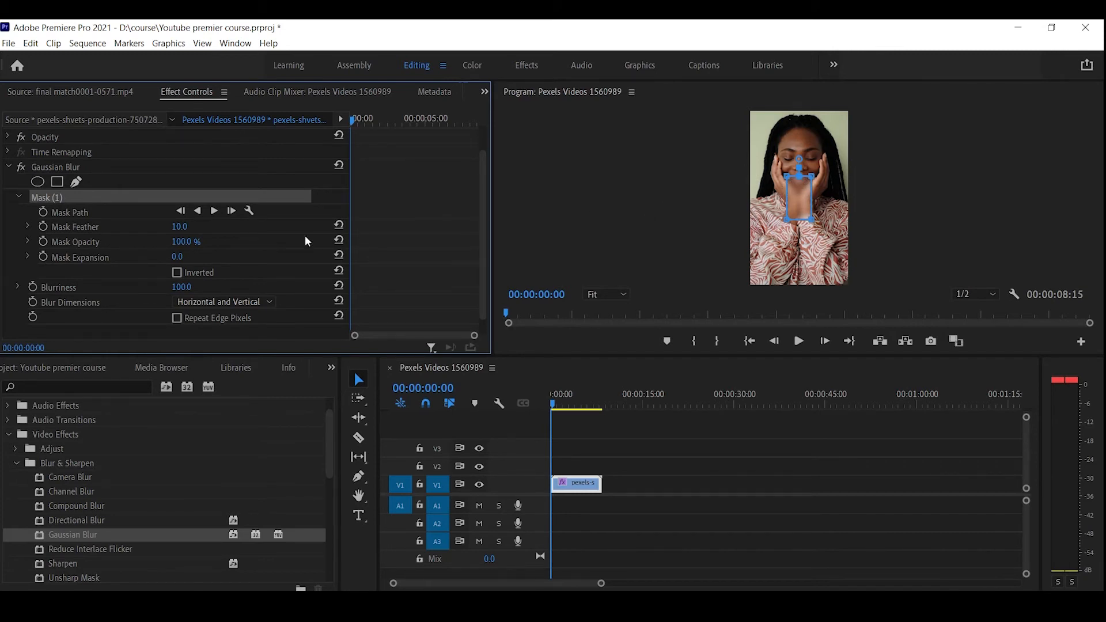
key(Delete)
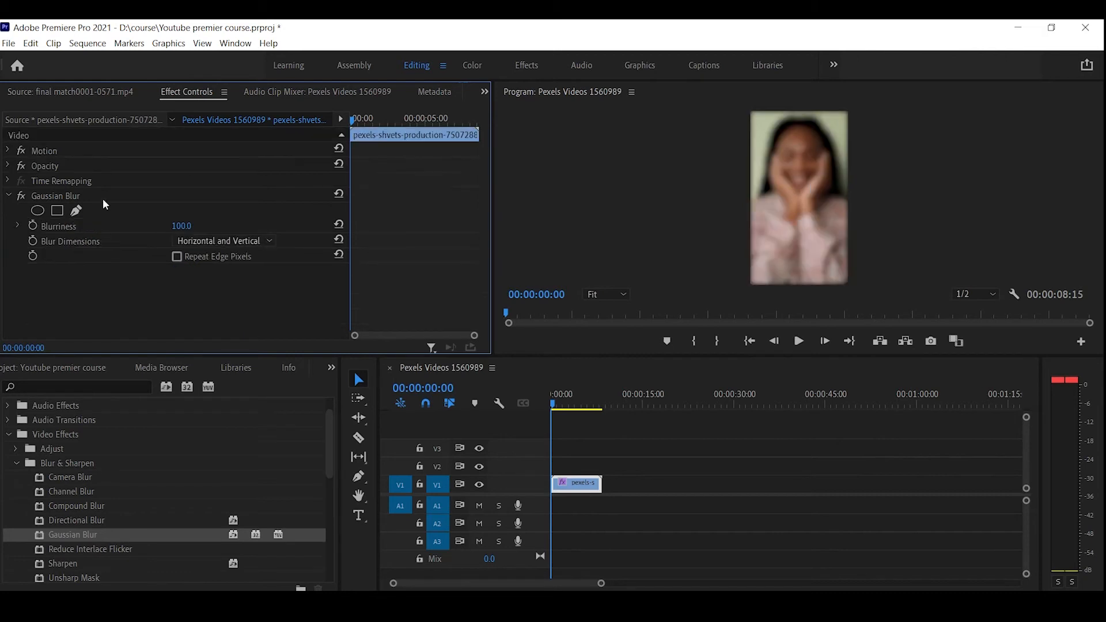
click(185, 225)
text(0)
key(Return)
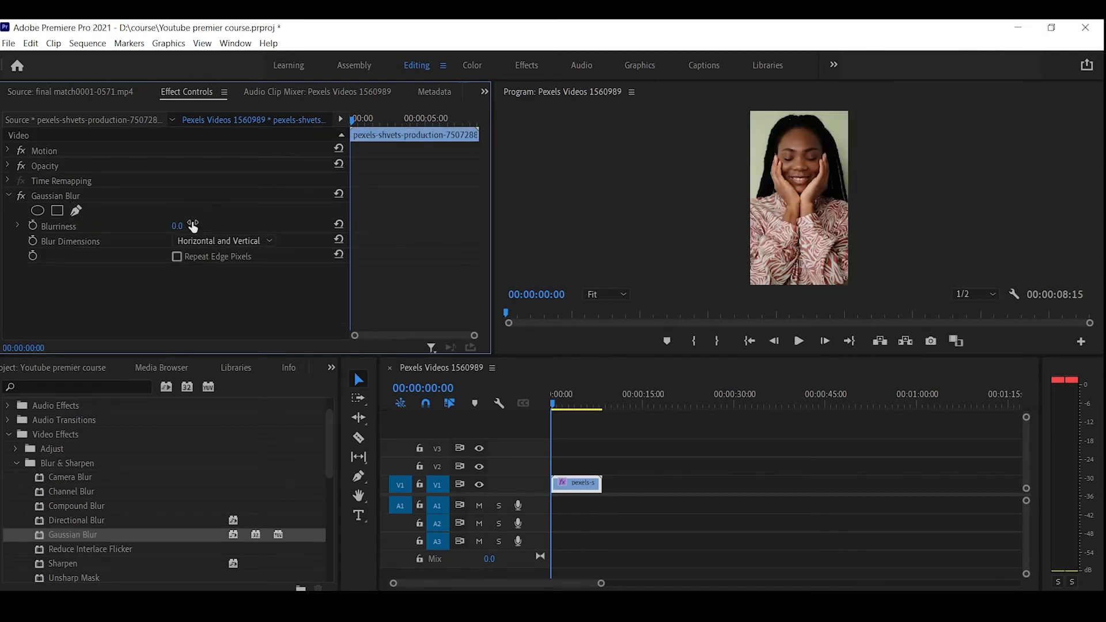
Add an elliptical mask to the Gaussian Blur, enlarge the preview area and reshape the mask to fit the woman's face.
click(42, 208)
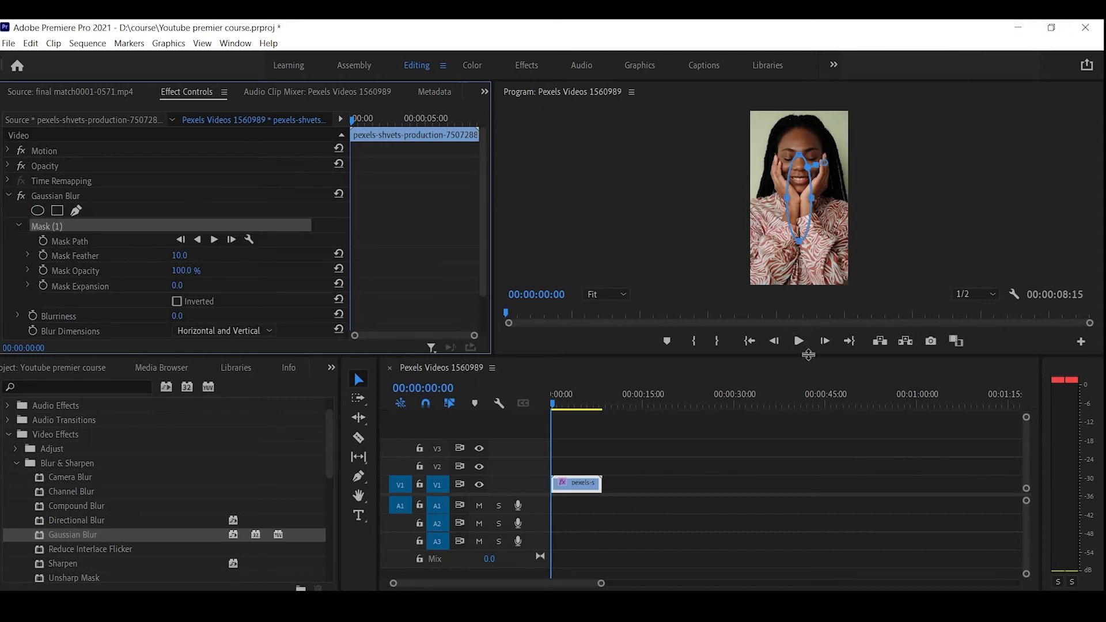
drag(834, 358, 834, 480)
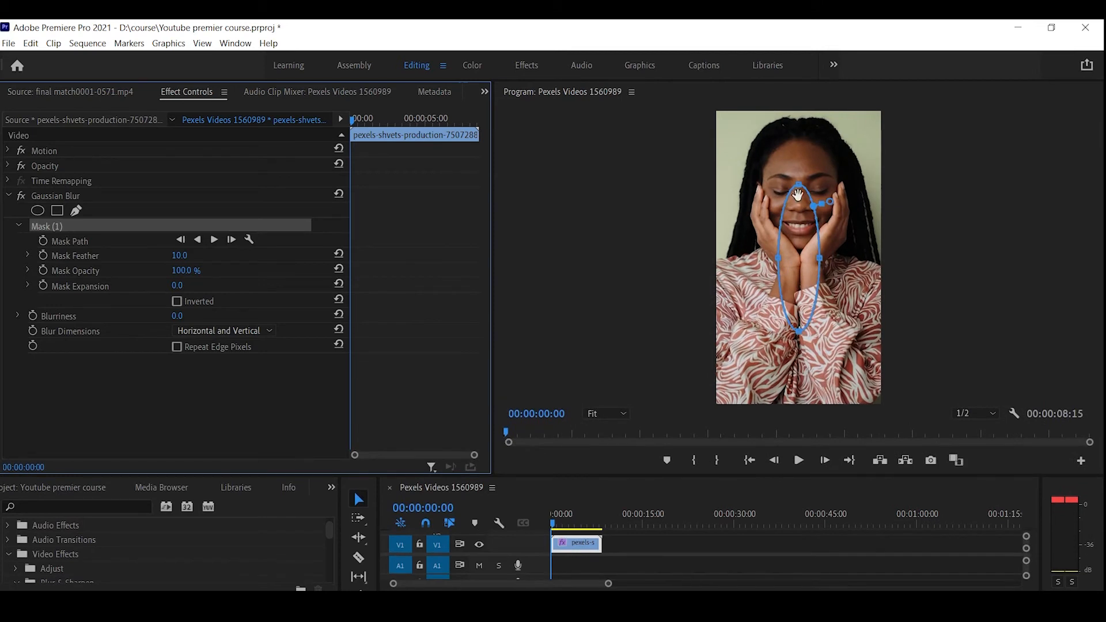
drag(807, 245, 809, 172)
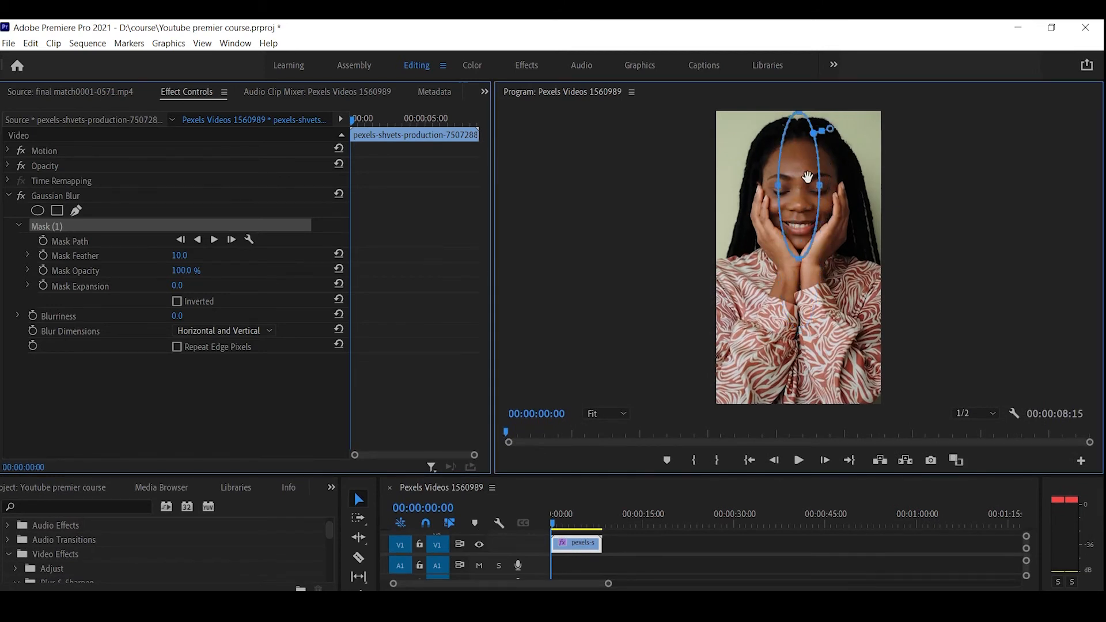
drag(798, 112, 799, 138)
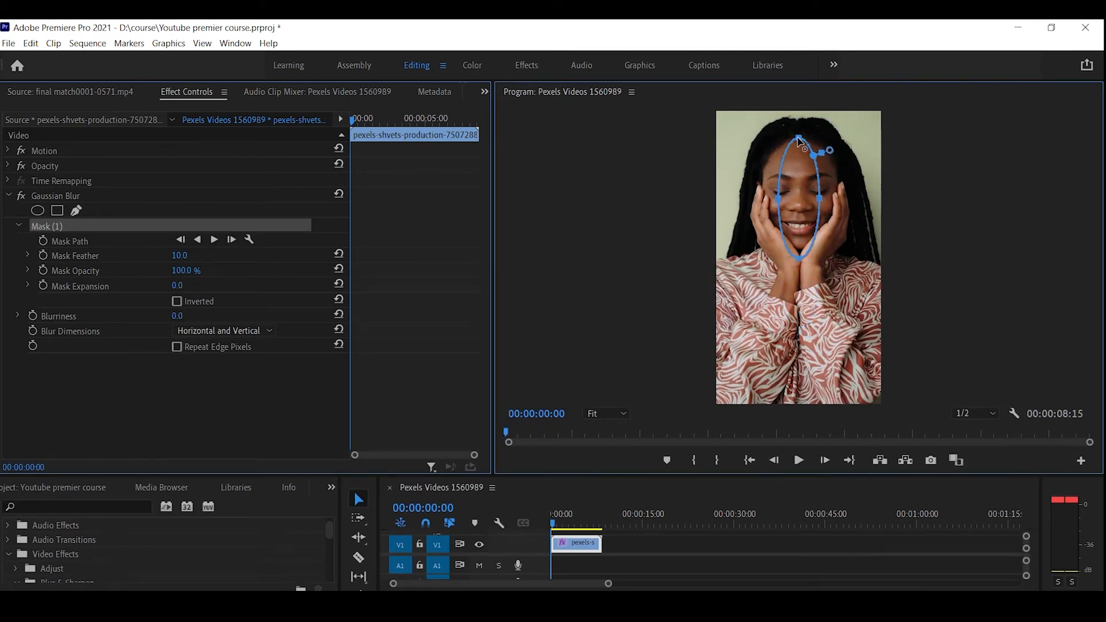
drag(820, 198, 762, 195)
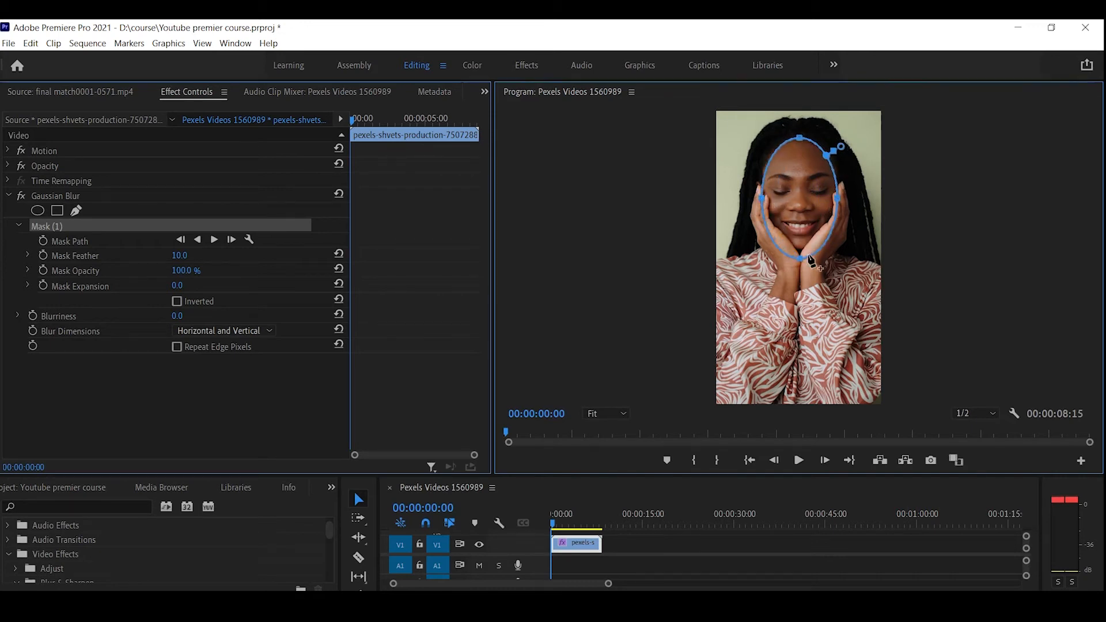
drag(800, 260, 798, 245)
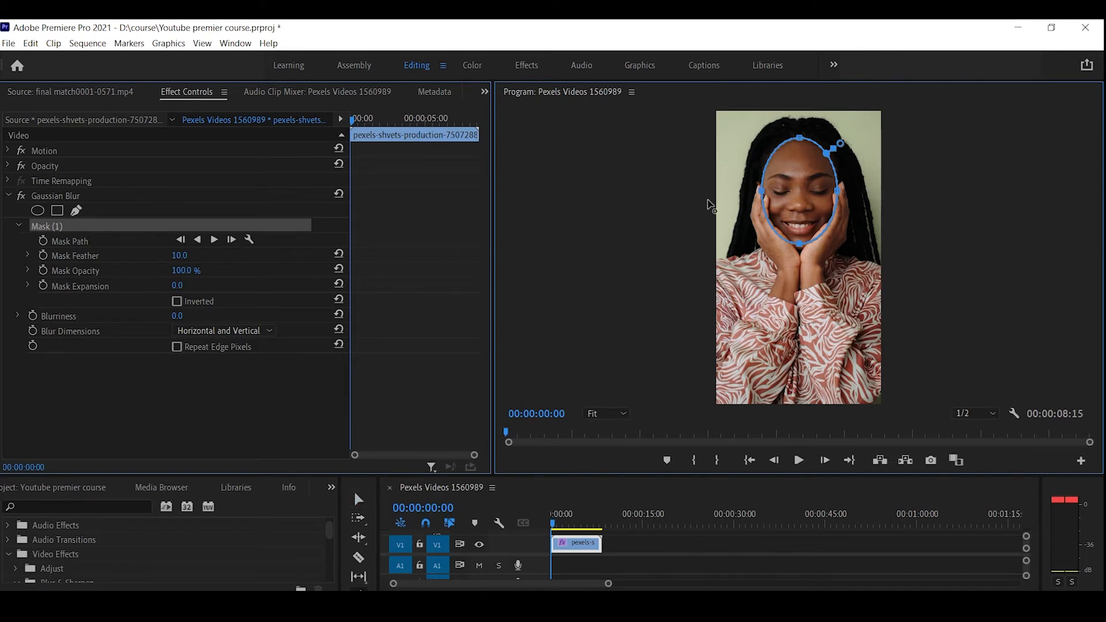
drag(835, 174, 837, 167)
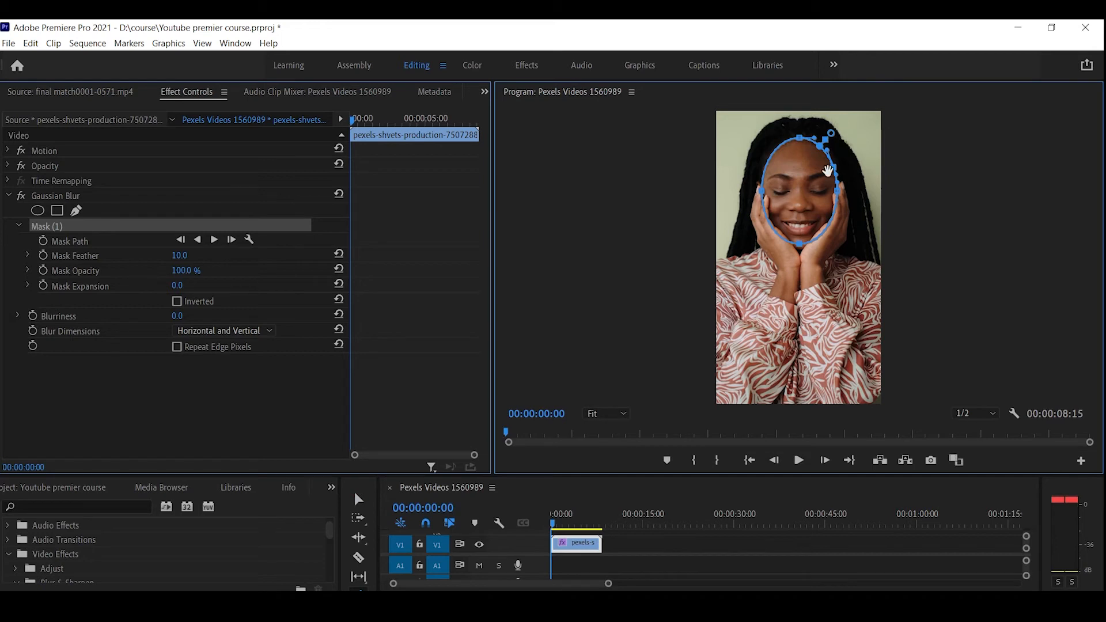
key(ctrl+z)
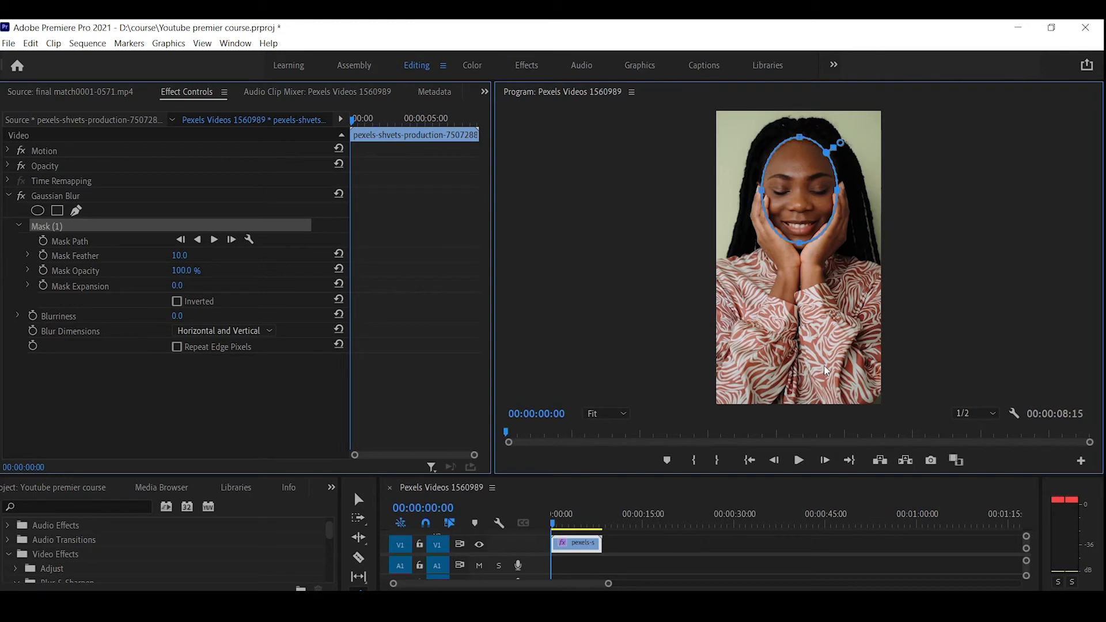
key(v)
Check the face's movement through the clip, and track the Gaussian Blur mask forward from the clip's start to its end.
drag(565, 520, 530, 522)
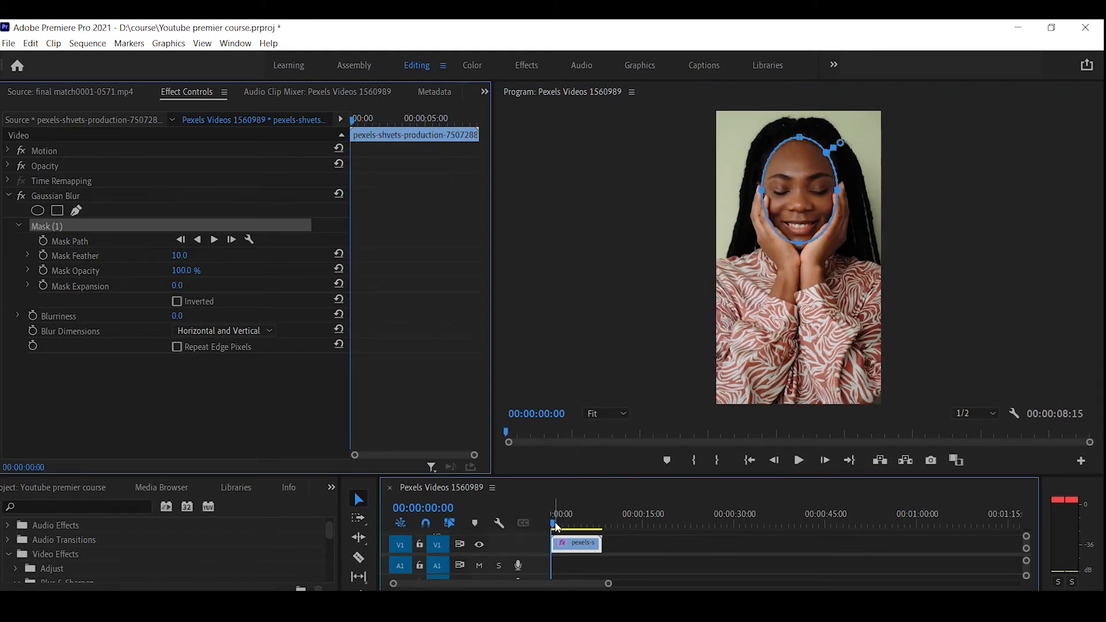
drag(554, 523, 597, 522)
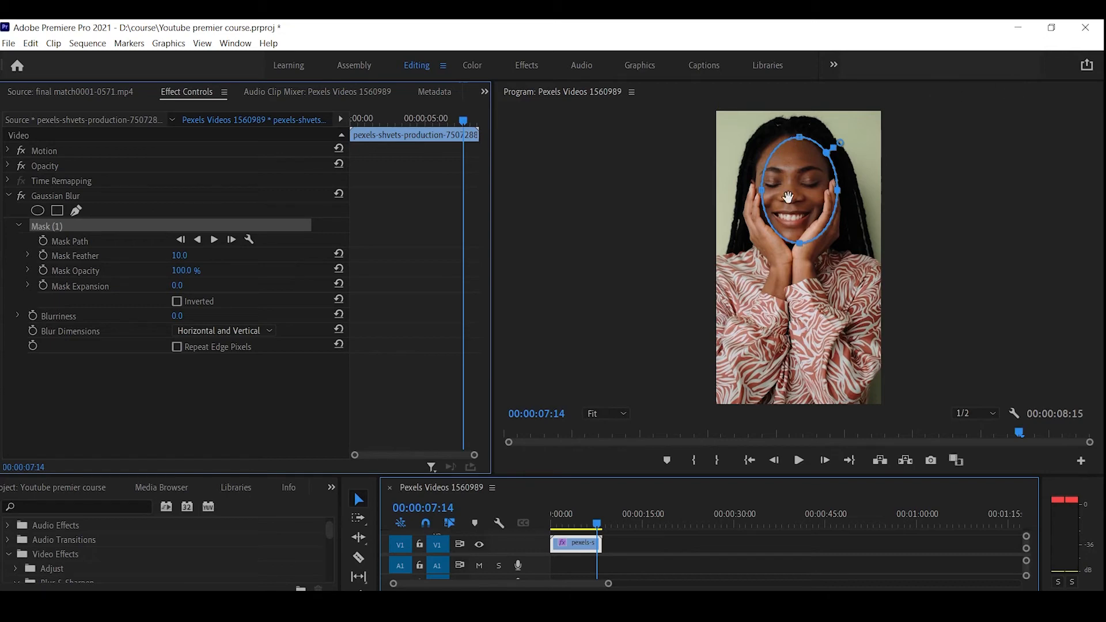
drag(582, 512, 452, 529)
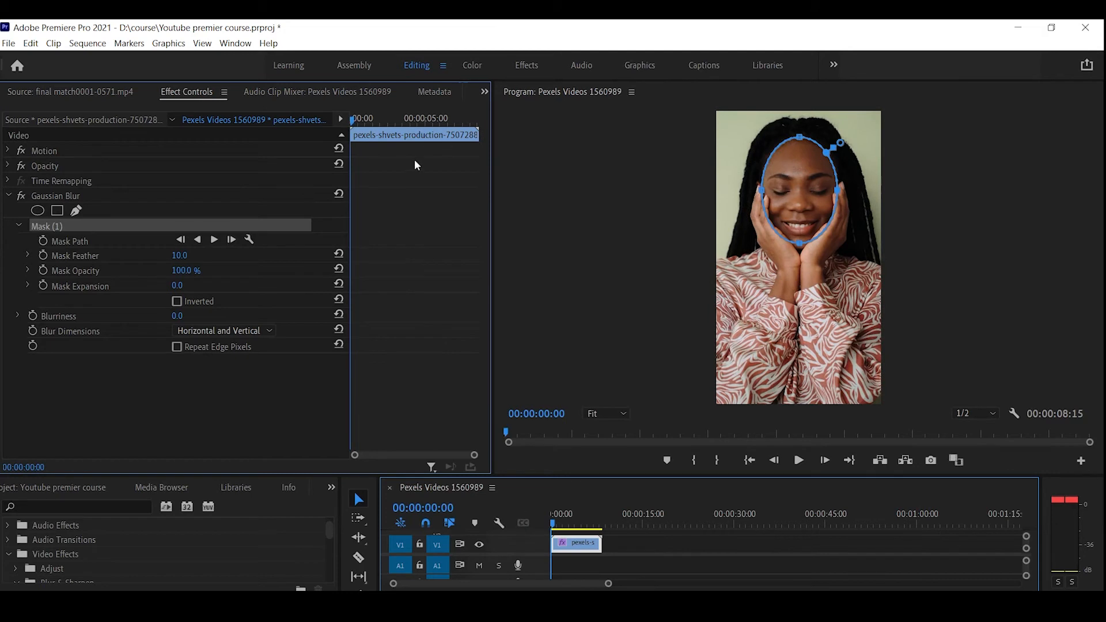
click(218, 239)
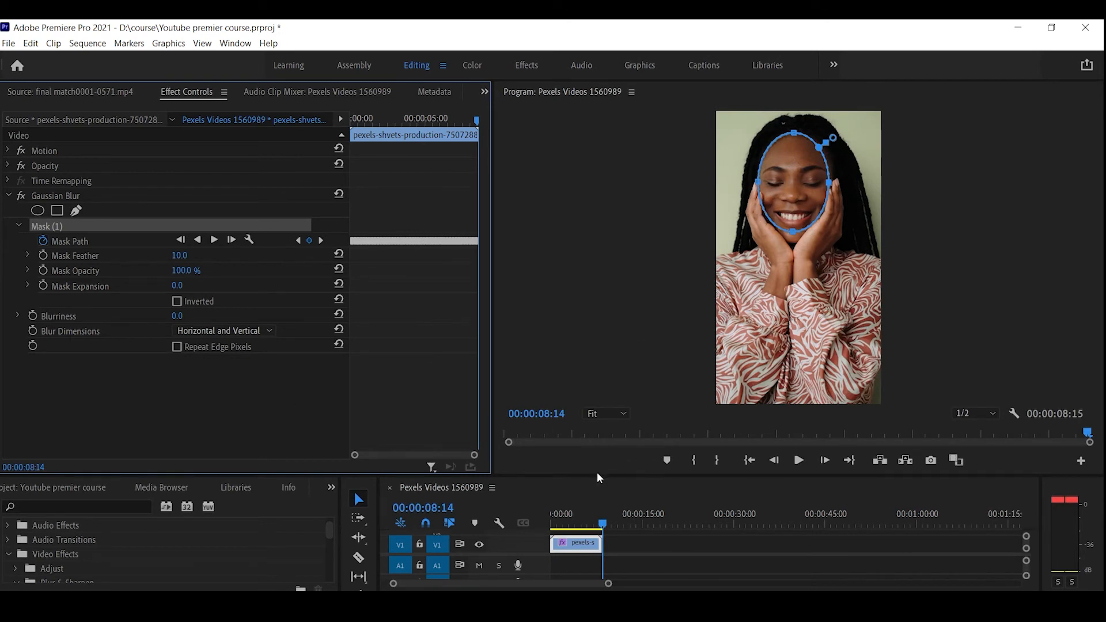
click(537, 536)
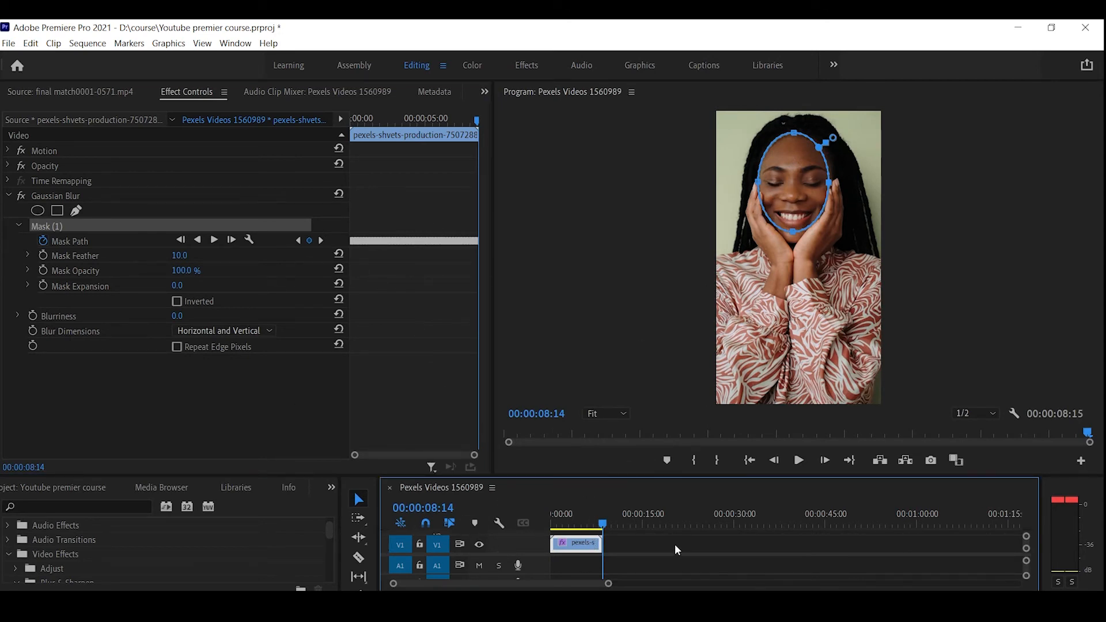
Widen the clip's effect settings area, restore it, and play the clip from the start to check the tracked face mask.
drag(612, 524, 517, 527)
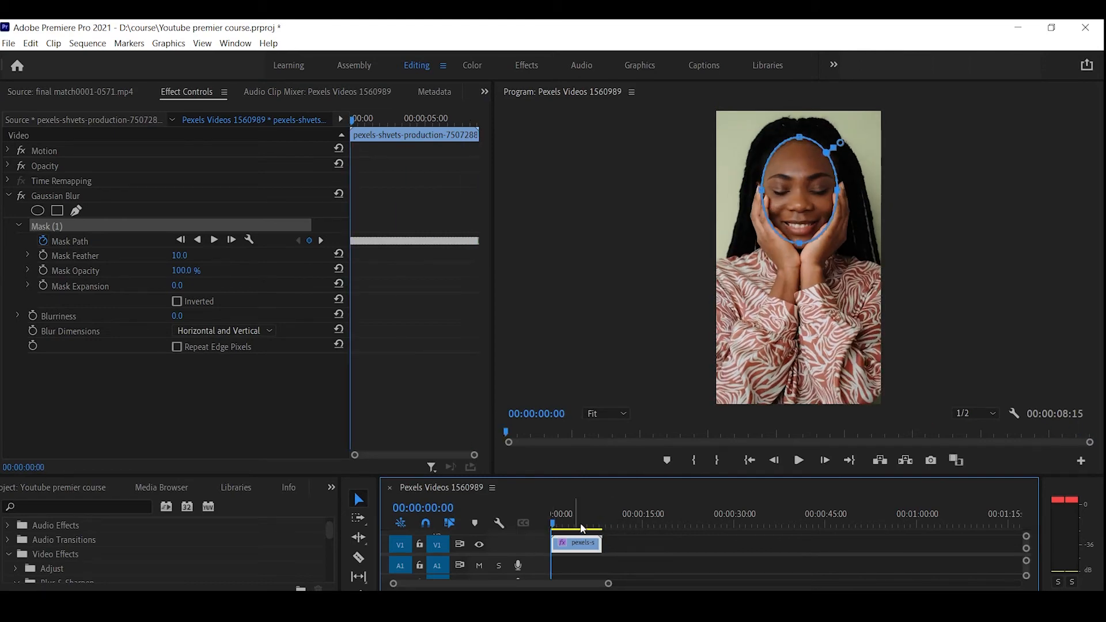
drag(494, 206, 772, 259)
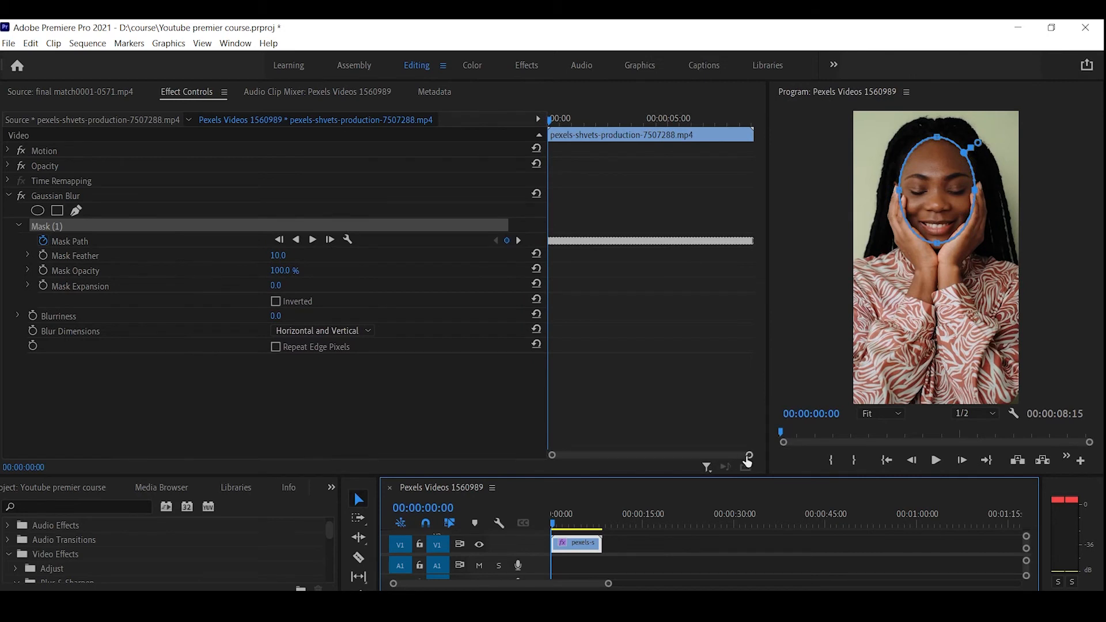
drag(748, 458, 802, 462)
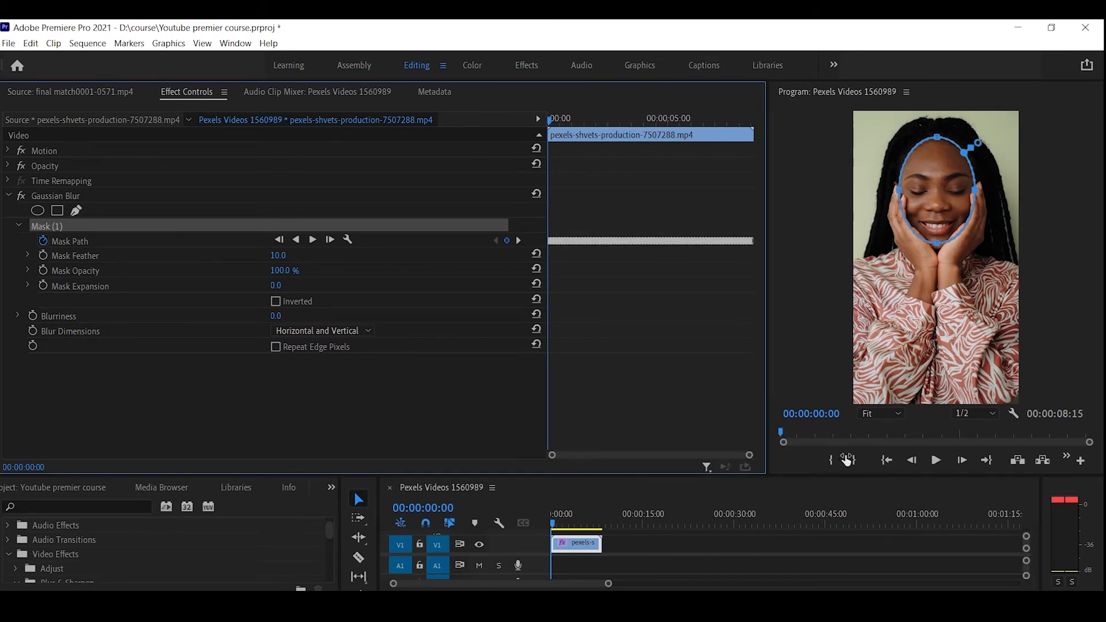
drag(549, 119, 468, 158)
drag(766, 289, 428, 325)
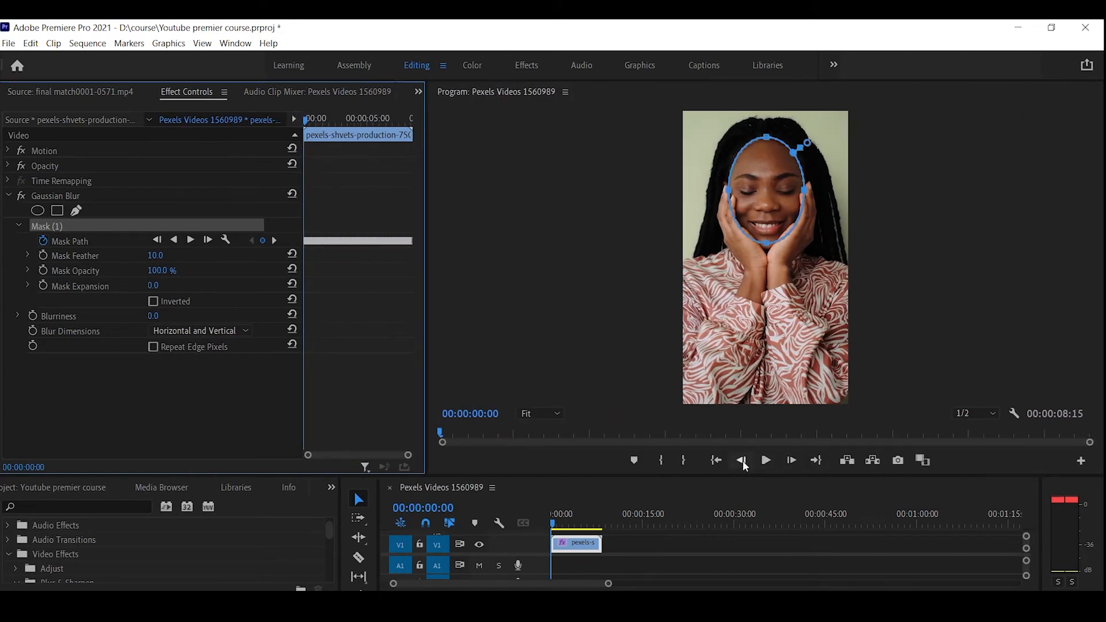
click(766, 461)
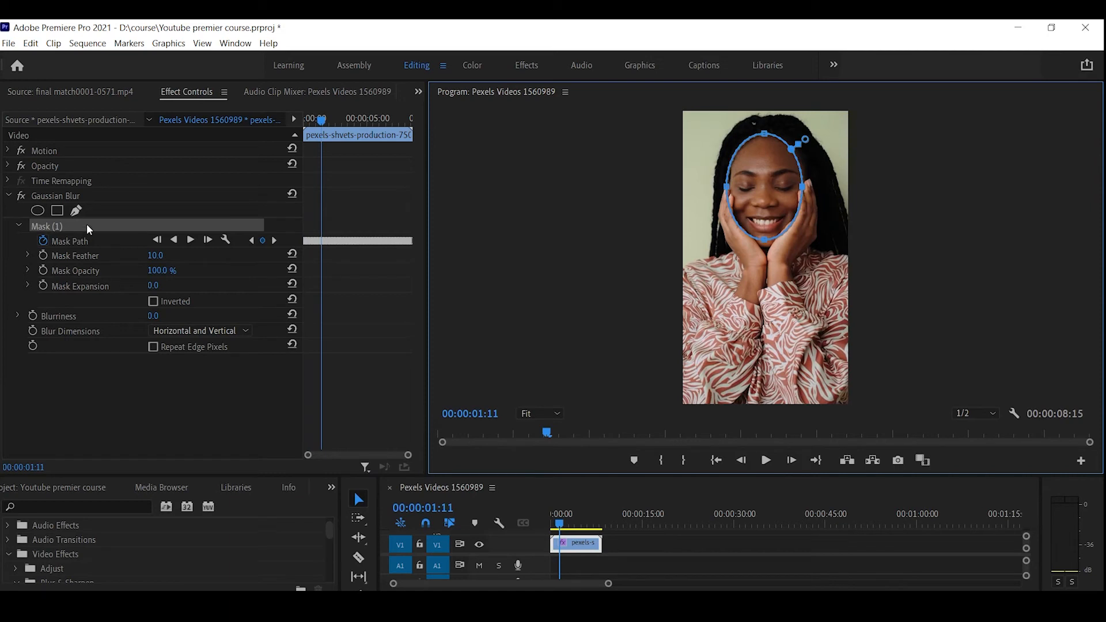
Set the Gaussian Blur blurriness to 20 and play back the clip to check the blurred face.
click(153, 316)
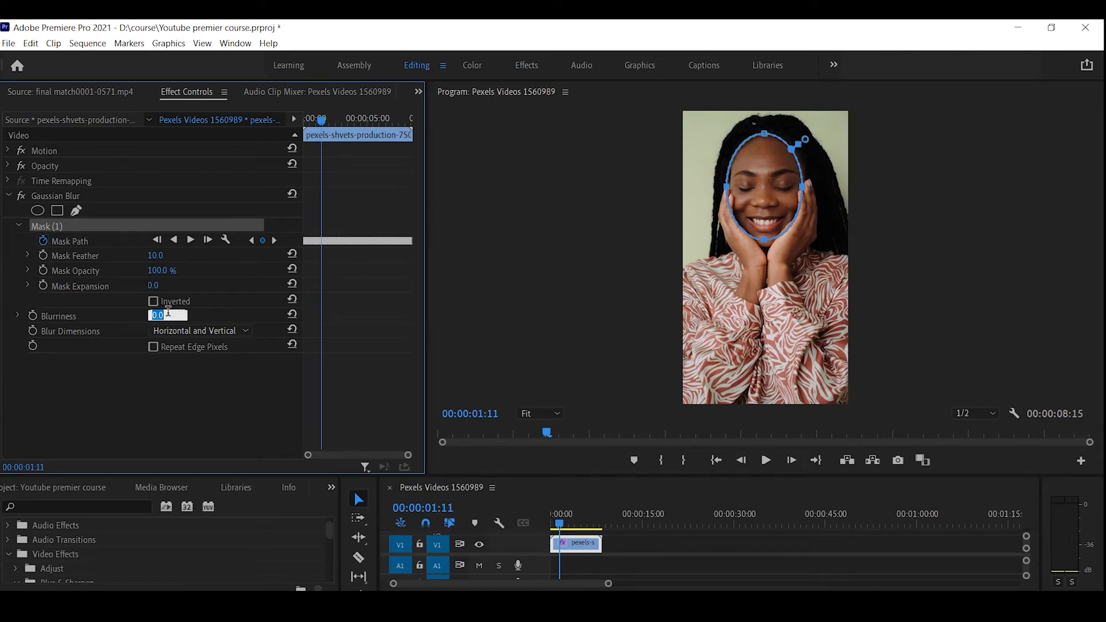
text(20)
key(Return)
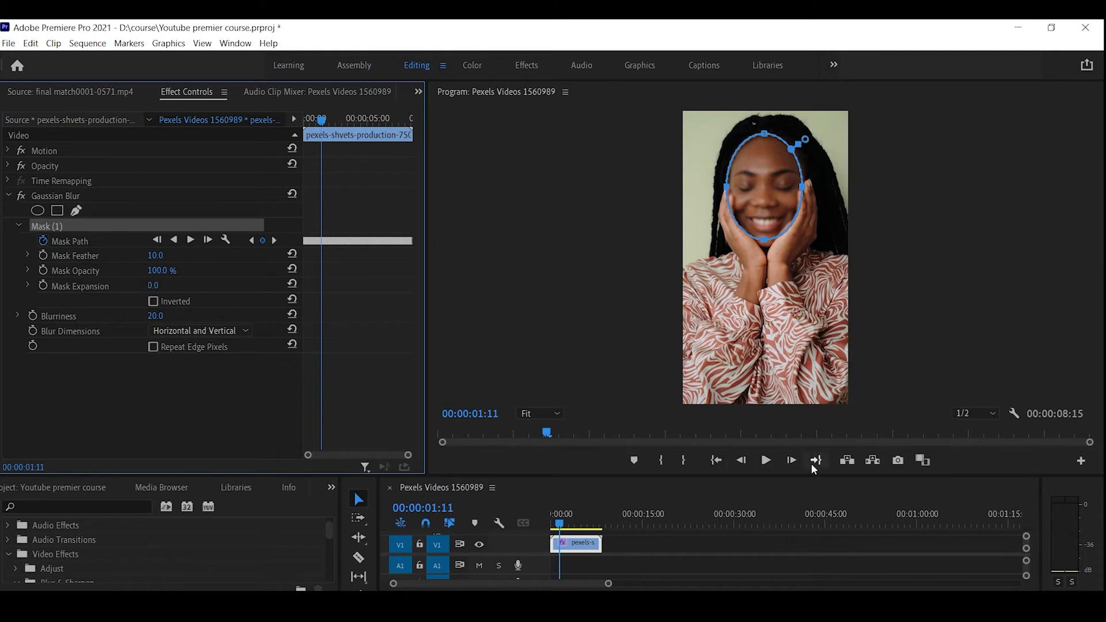
click(778, 460)
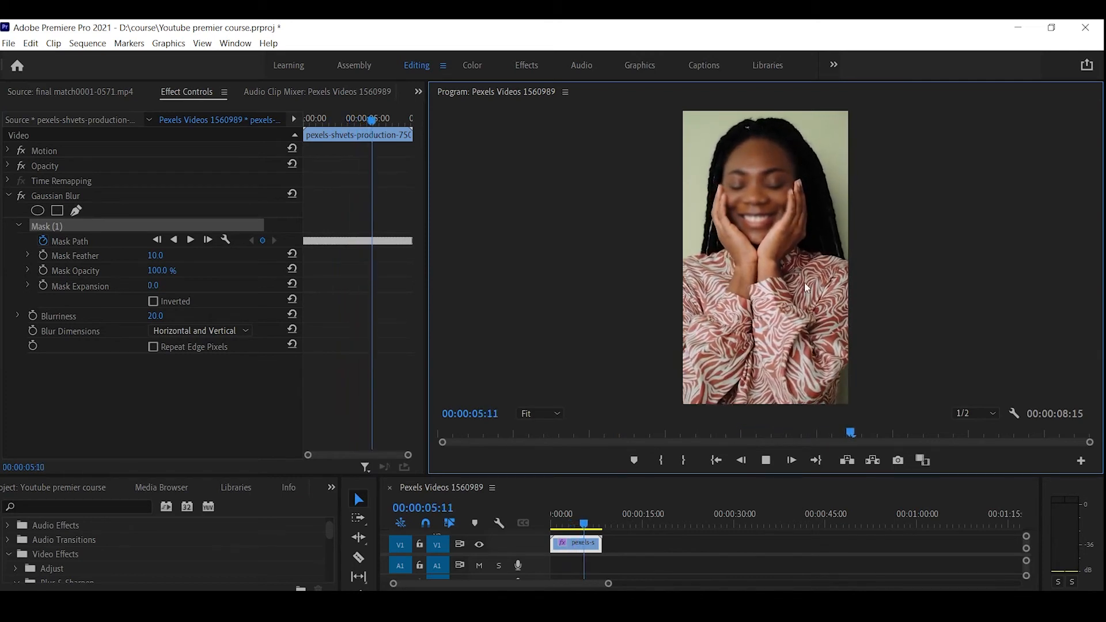
click(767, 460)
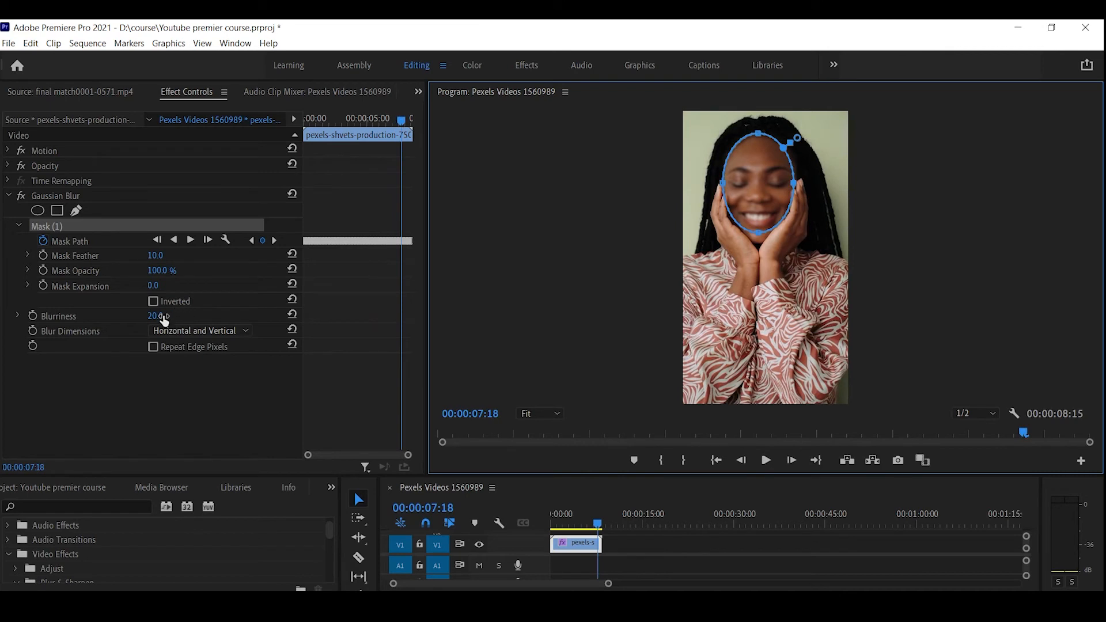
Increase the Gaussian Blur blurriness to 71 and play back the clip to check the face blur.
drag(159, 317, 190, 317)
click(916, 224)
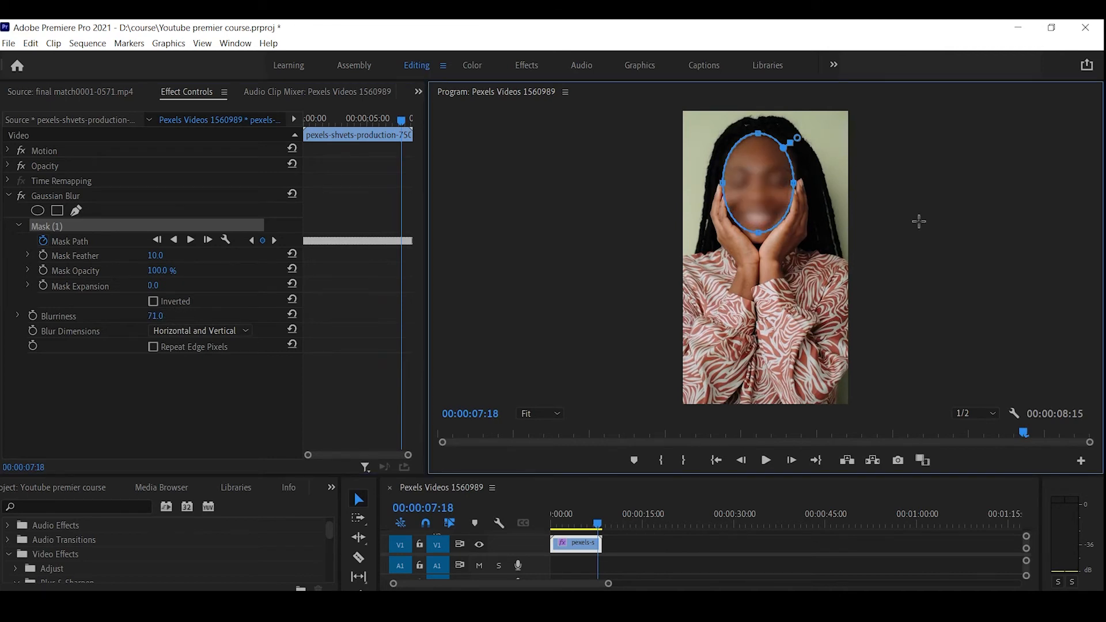
click(765, 461)
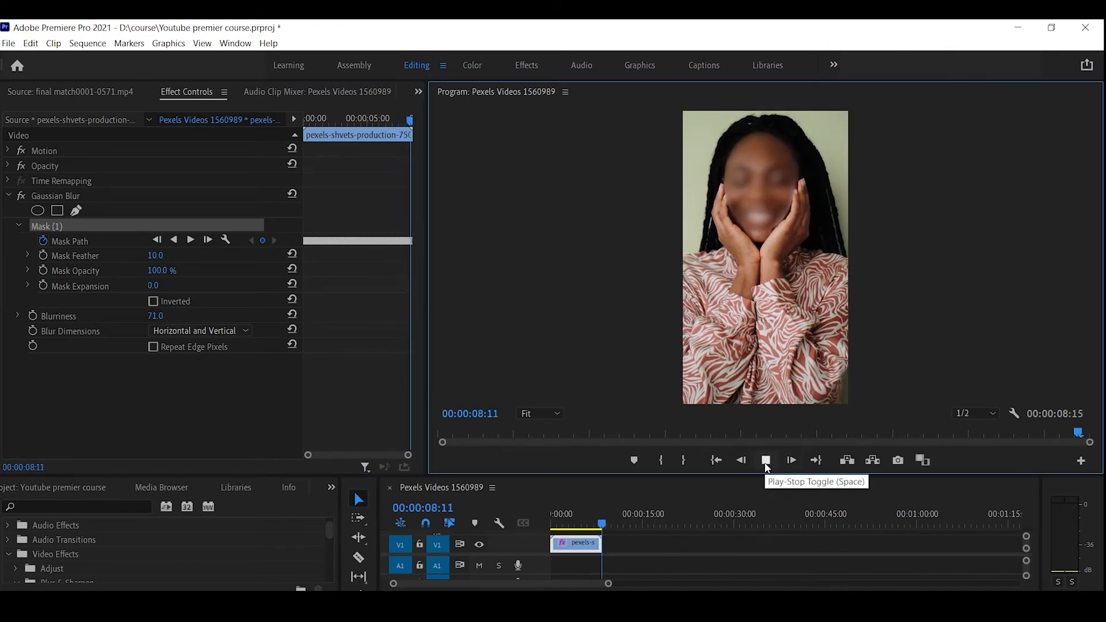
click(765, 460)
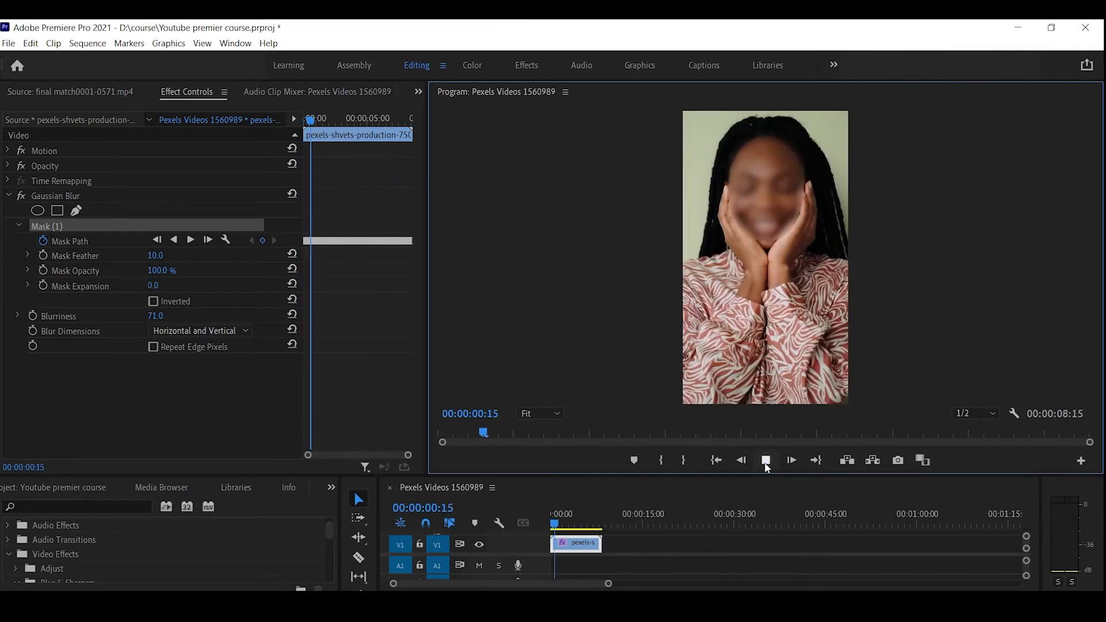
click(766, 461)
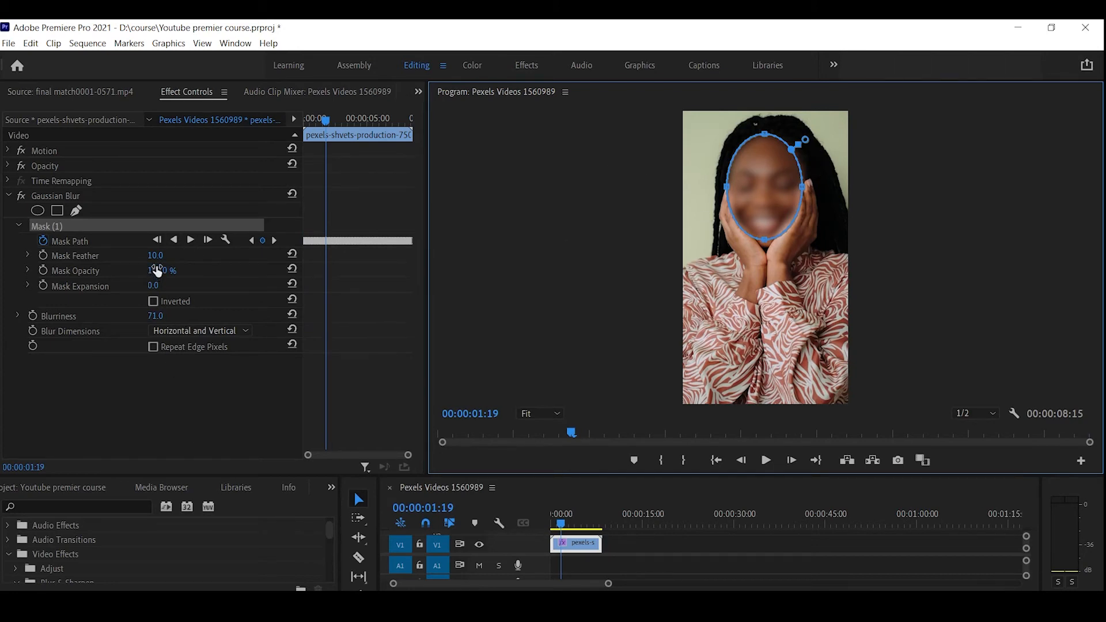
Set the mask feather of the Gaussian Blur mask to 45 and play back the clip to check the softened edge.
click(156, 255)
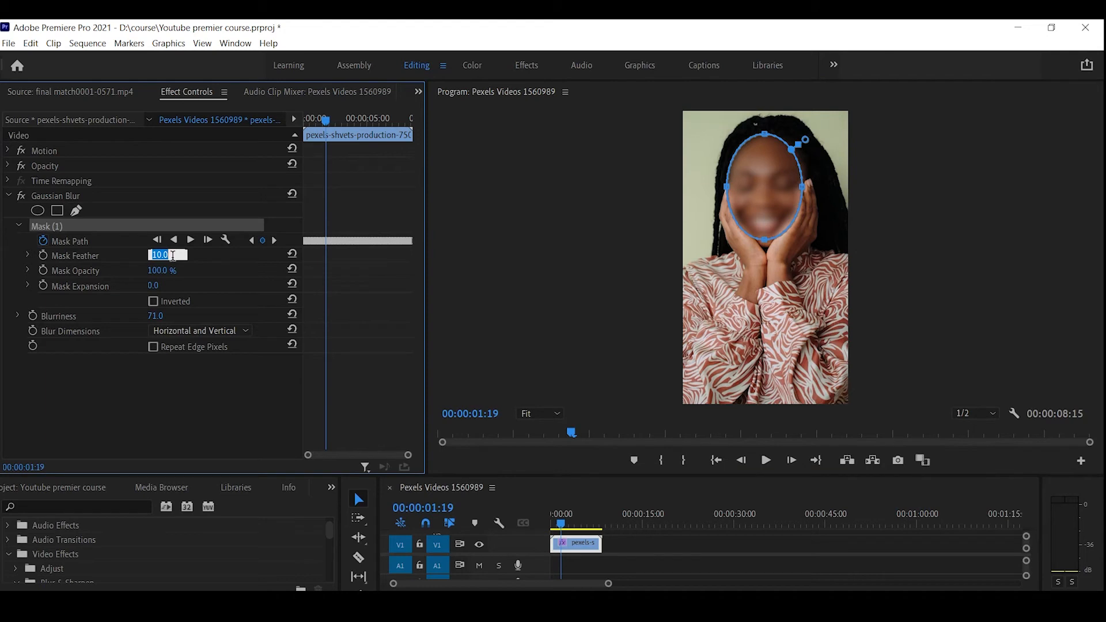
text(45)
key(Return)
click(928, 227)
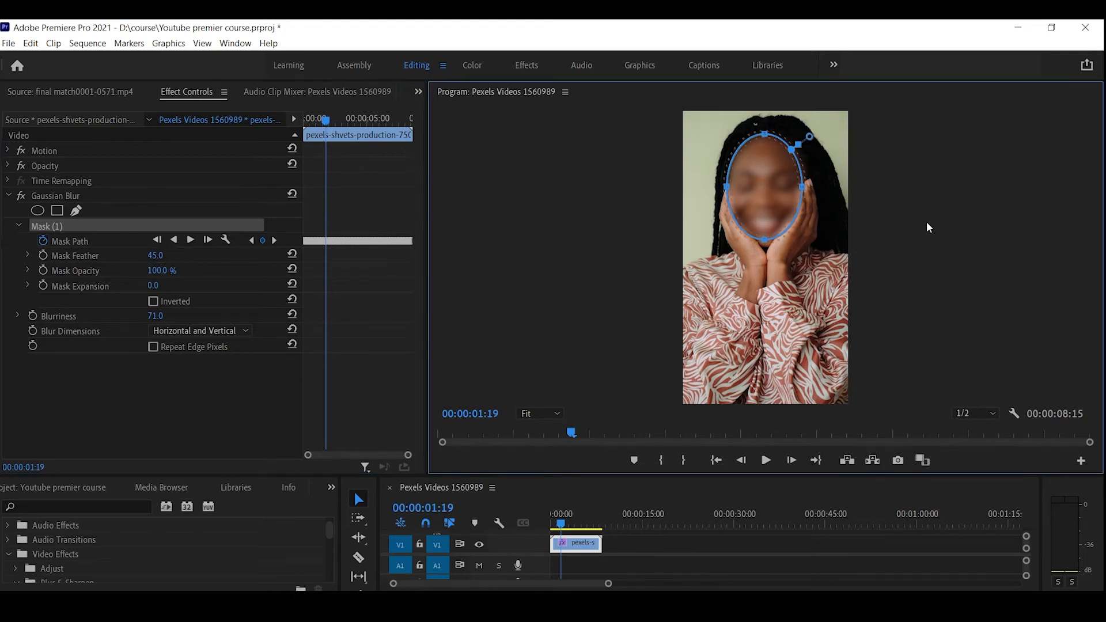
key(space)
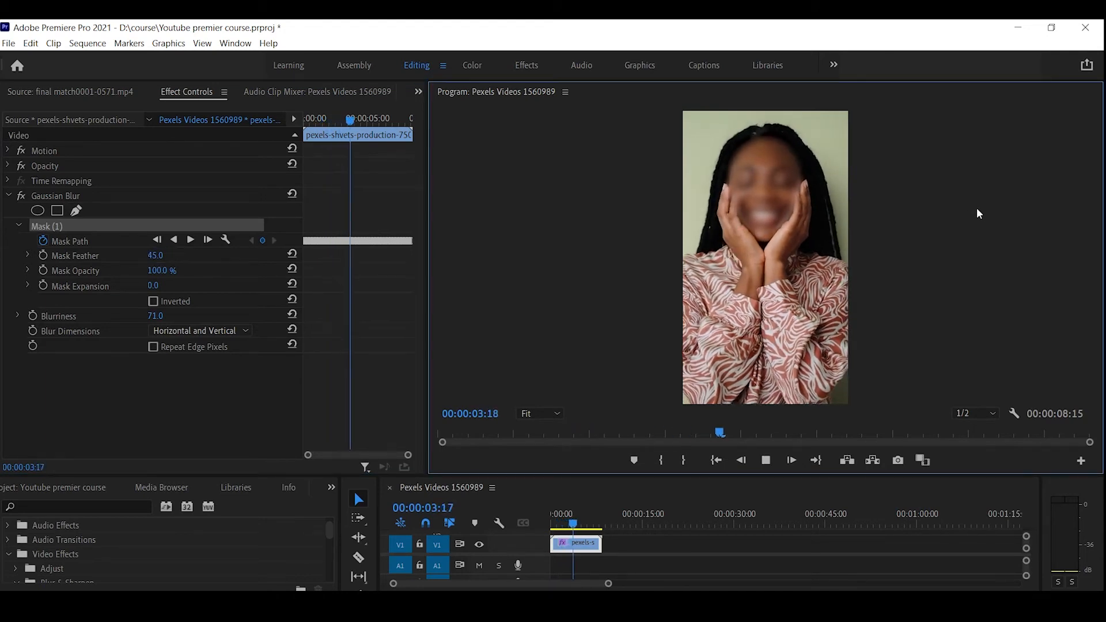
key(space)
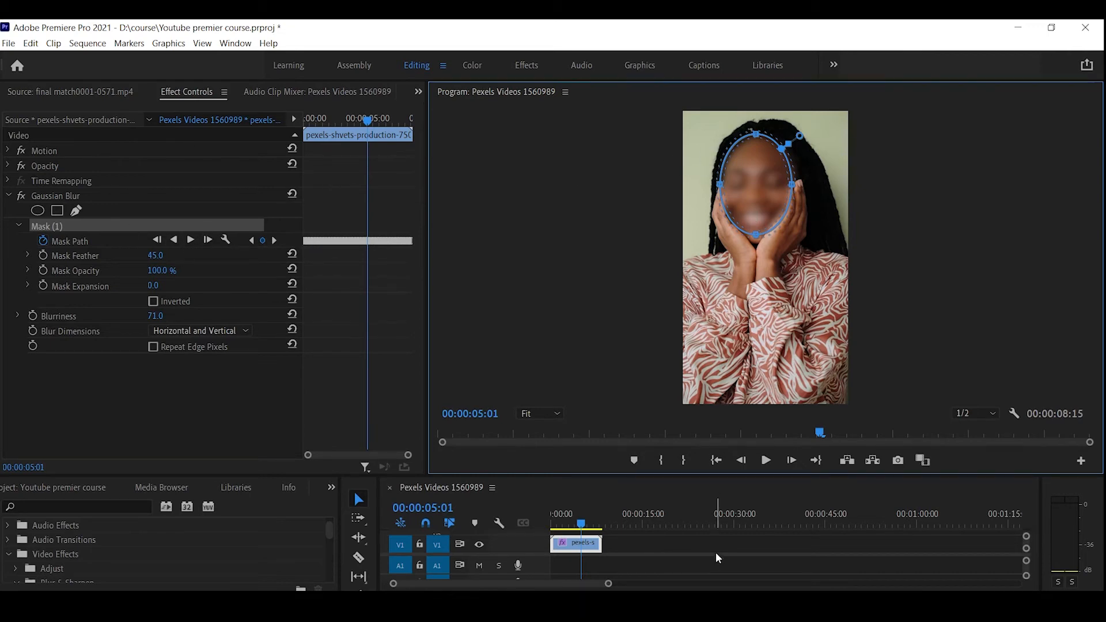
Switch to the Notepad topic list and add the line "vignete effect" below "black bars".
key(alt+Tab)
click(655, 140)
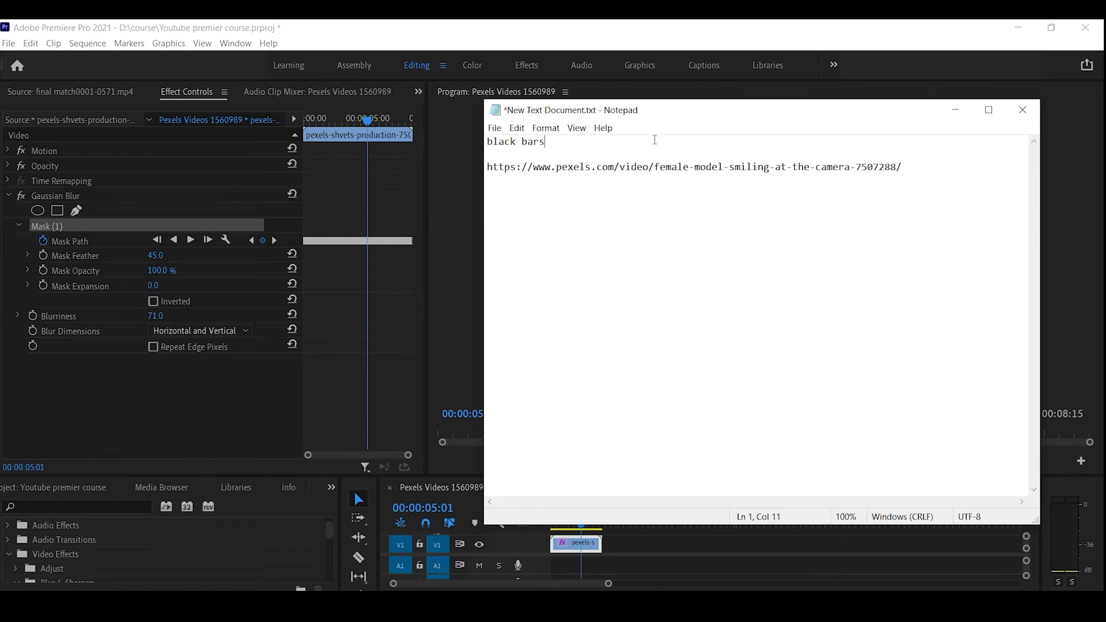
key(Return)
text(vi)
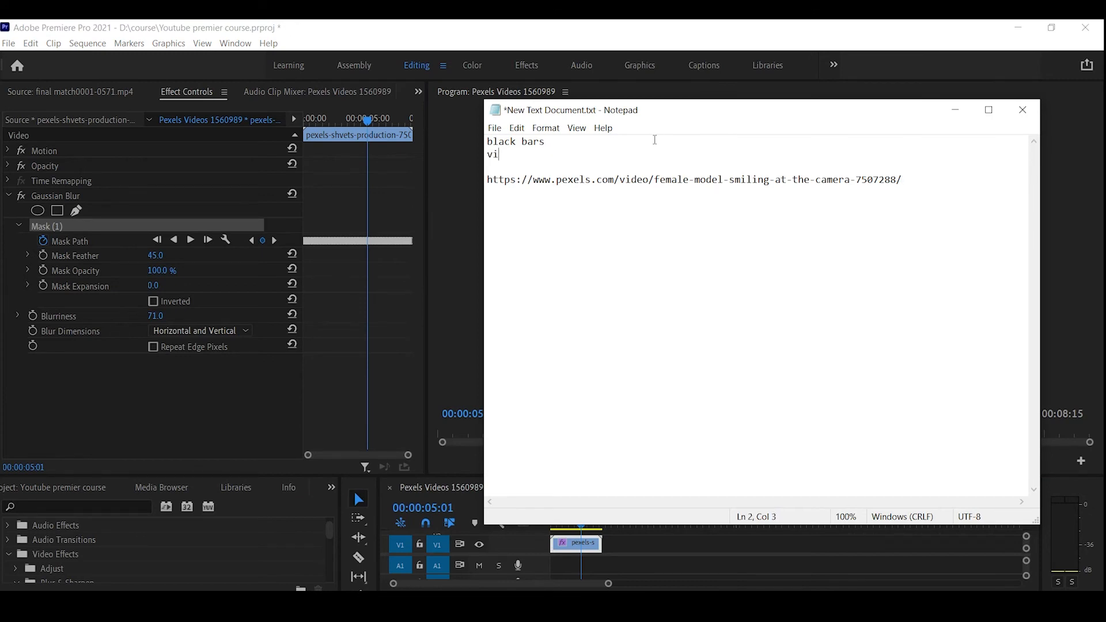
text(gnee)
key(BackSpace)
key(BackSpace)
text(te)
key(Return)
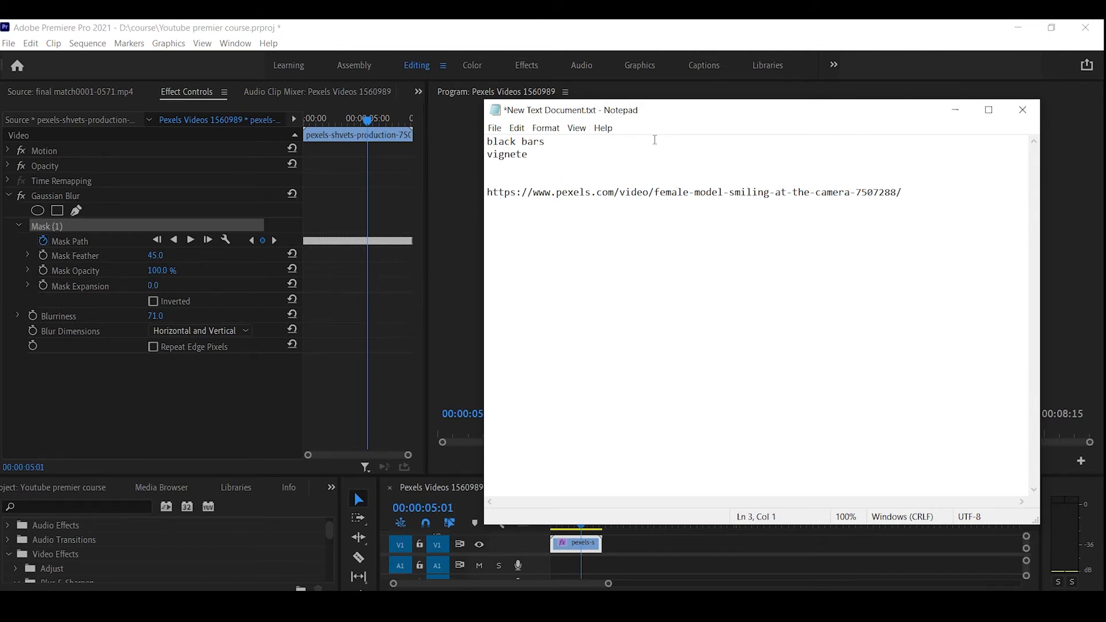
key(BackSpace)
text(effec)
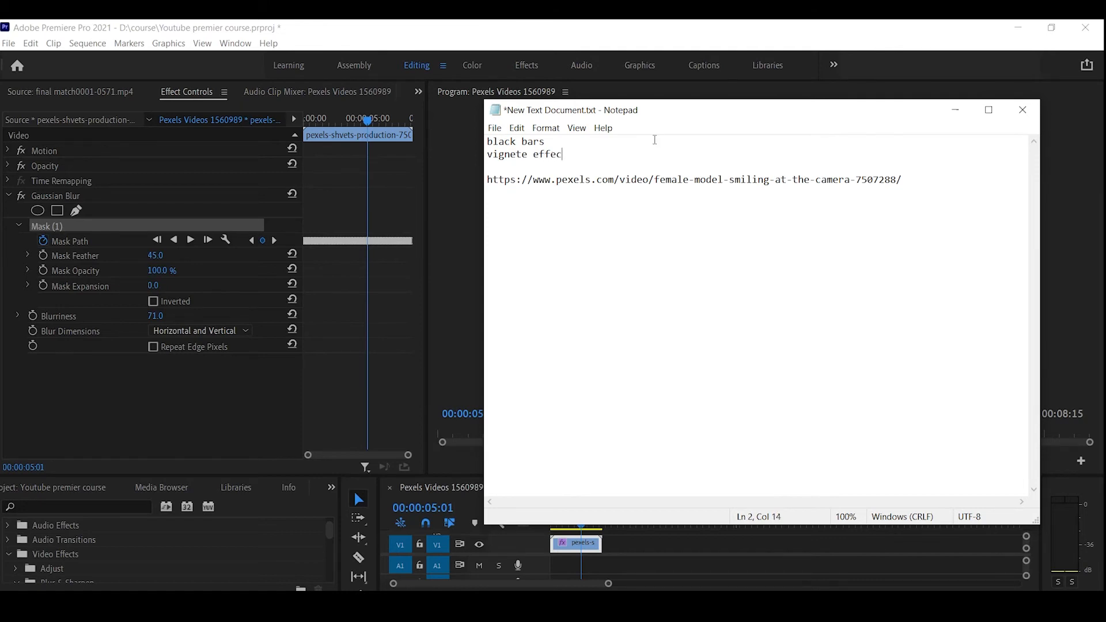
text(t)
Add the lines "transitions", "custom transitions" and "motion tracking" to the topic list, and minimize Notepad to return to Premiere Pro.
key(Return)
text(trans)
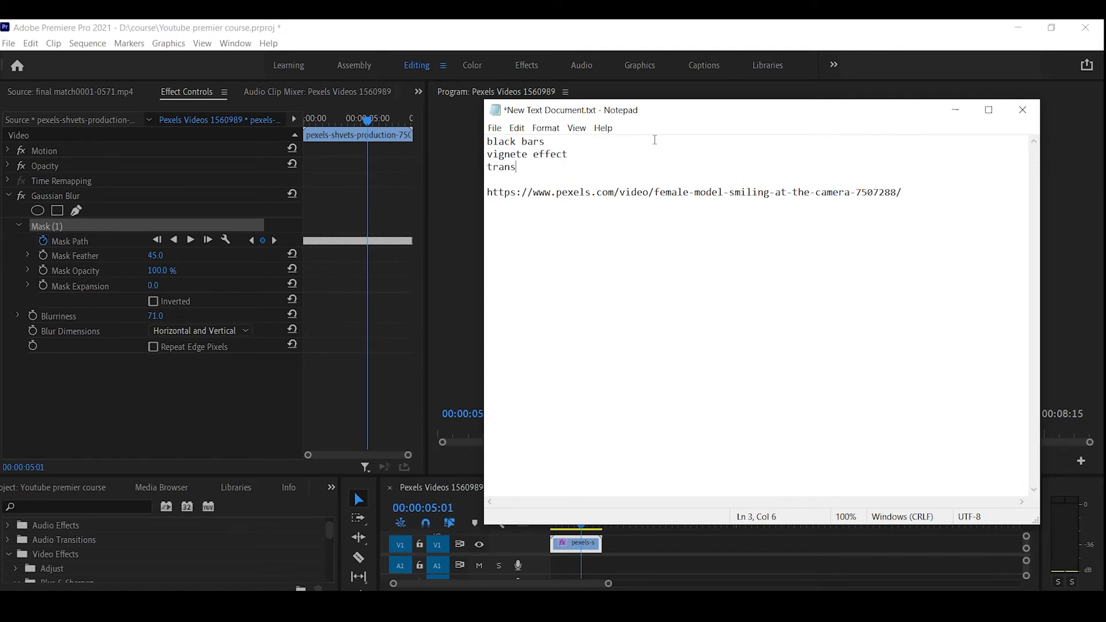
text(itions)
key(Return)
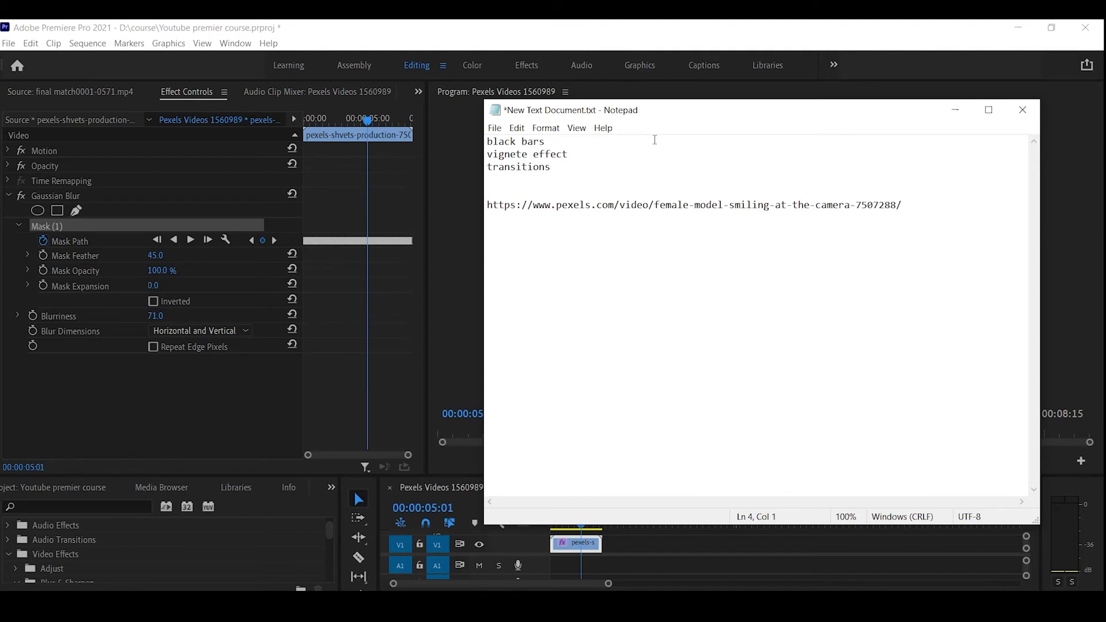
text(custom transitions)
key(Return)
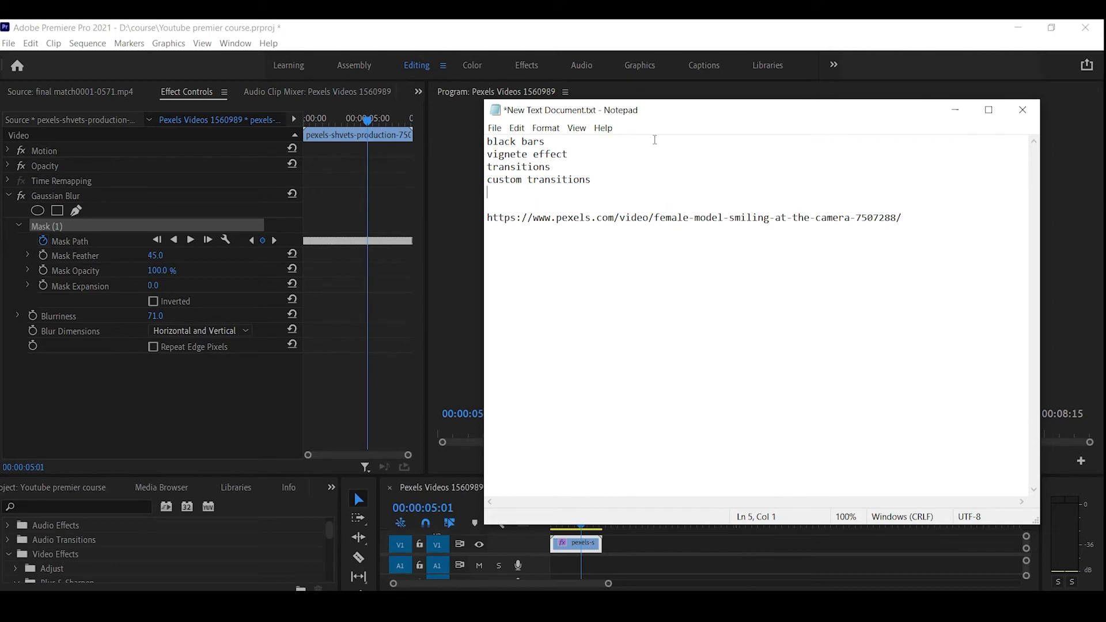
text(motion tracking)
key(Return)
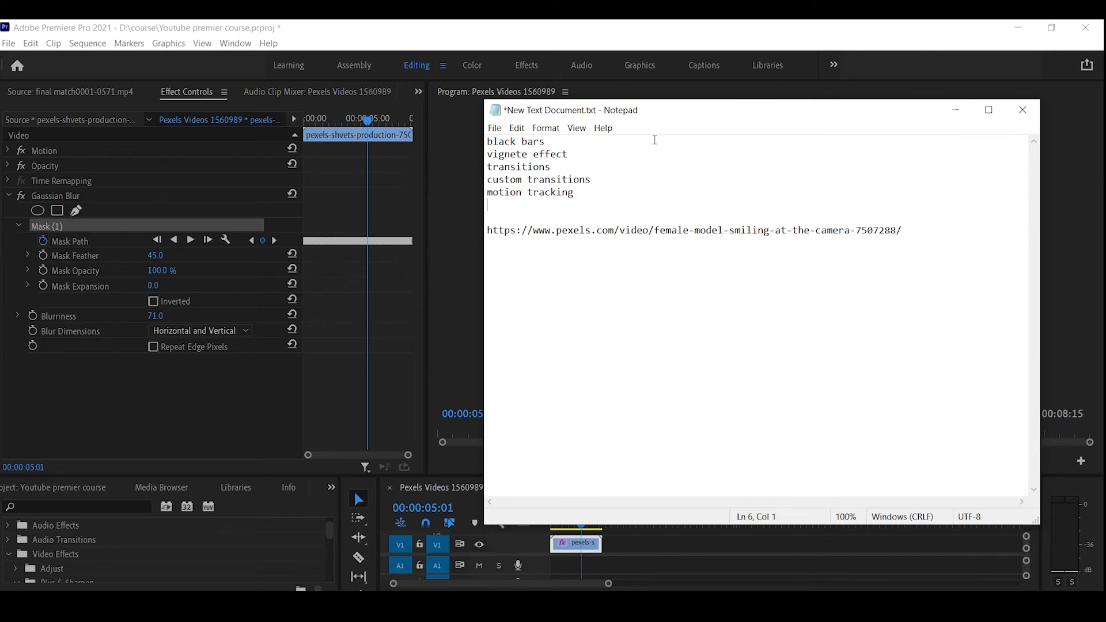
click(959, 109)
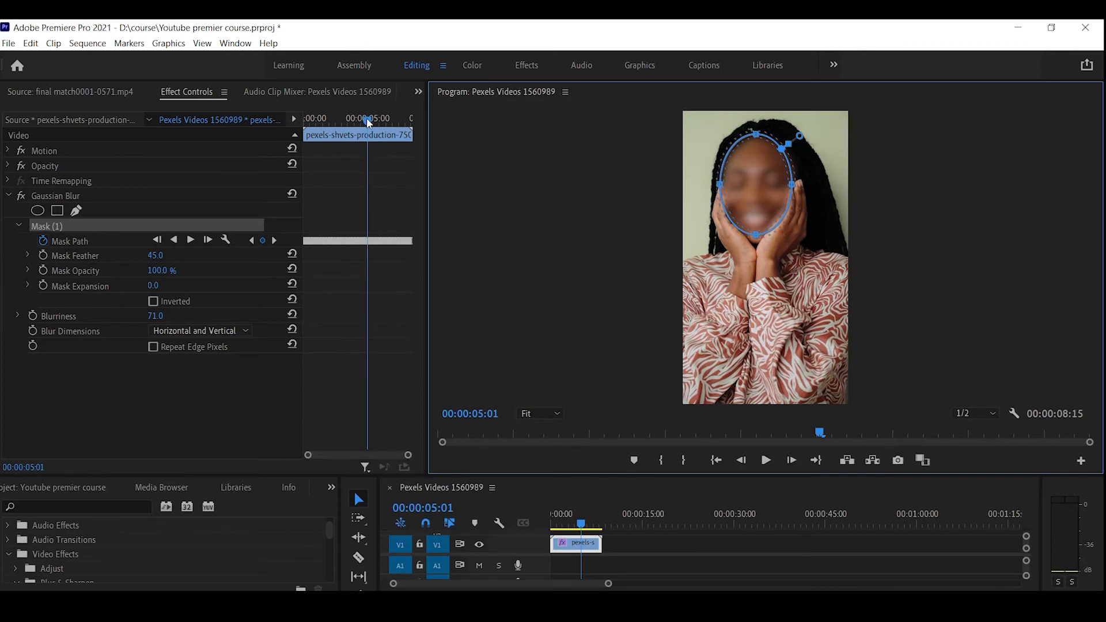
Return the playhead to the start and delete all keyframes of the Gaussian Blur mask path.
drag(367, 117, 79, 164)
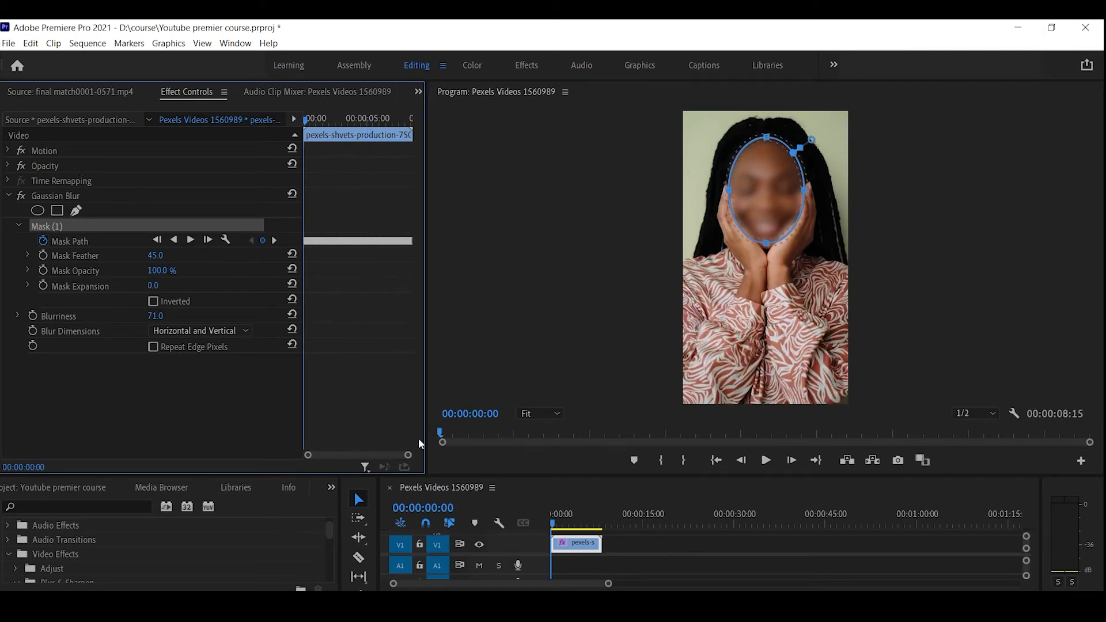
mouse_move(409, 458)
mouse_down()
mouse_move(358, 457)
mouse_move(412, 455)
mouse_up()
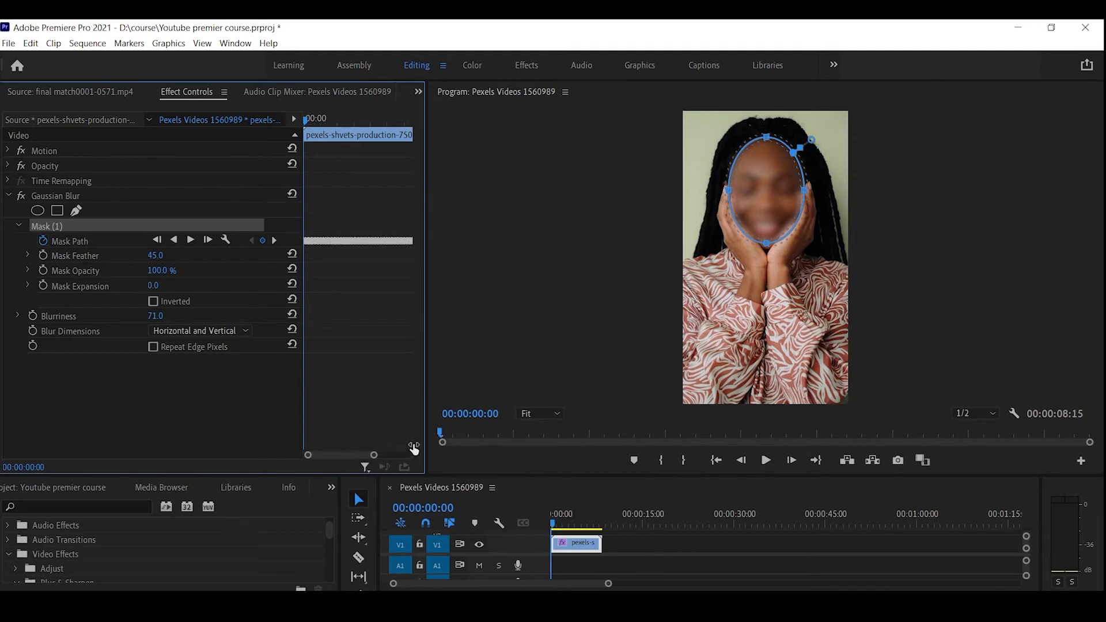
click(43, 241)
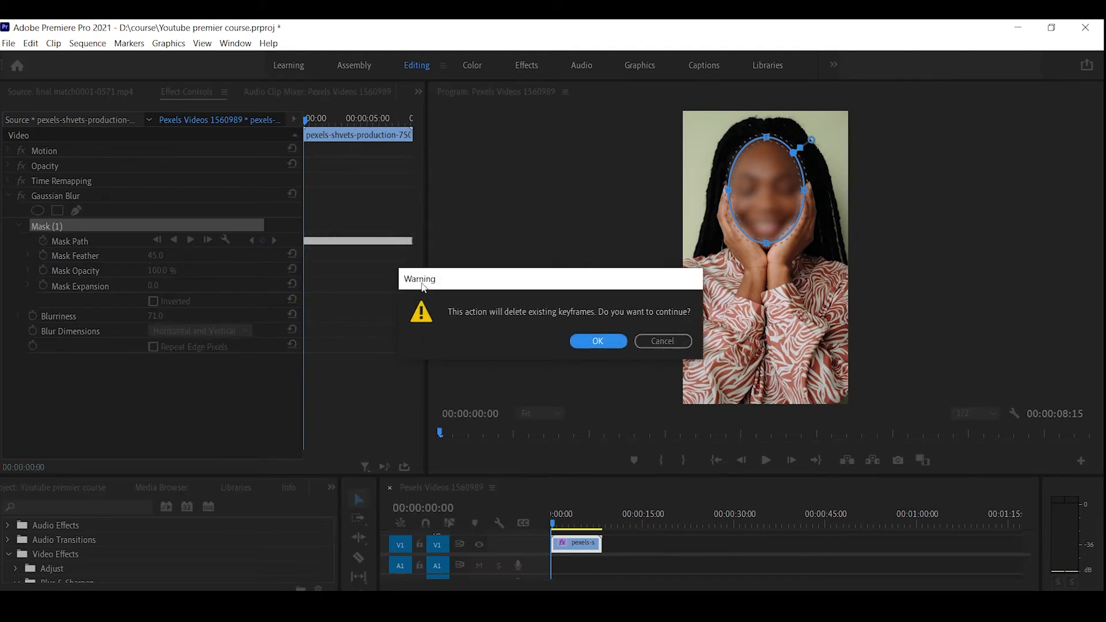
click(599, 341)
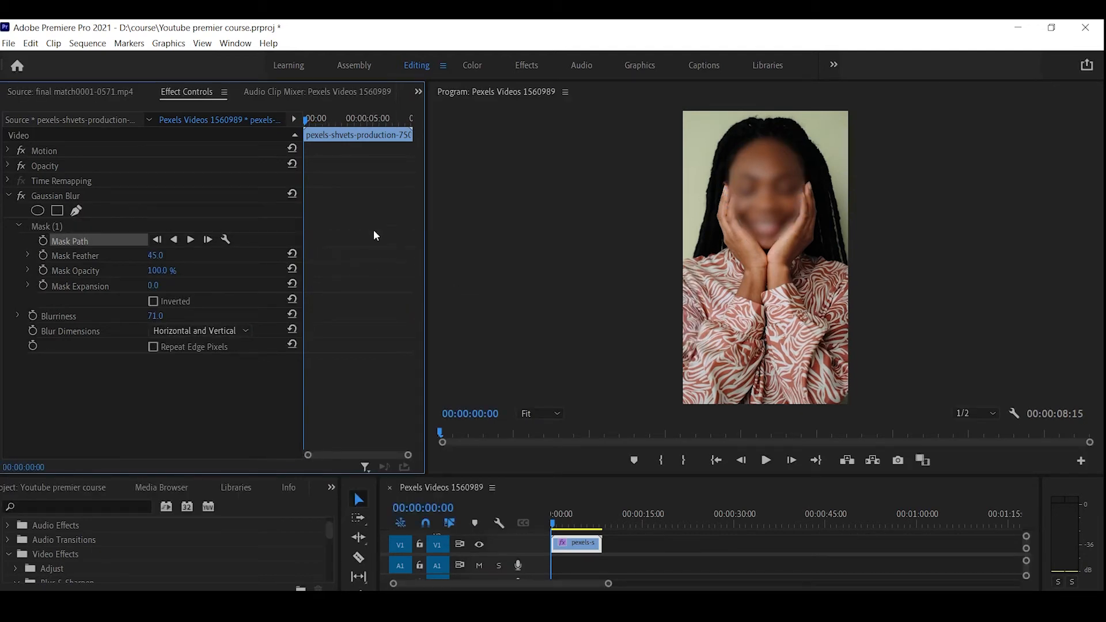
Play the clip from the start to check the untracked blur, and enlarge the timeline area to show all tracks.
drag(597, 512, 551, 513)
key(space)
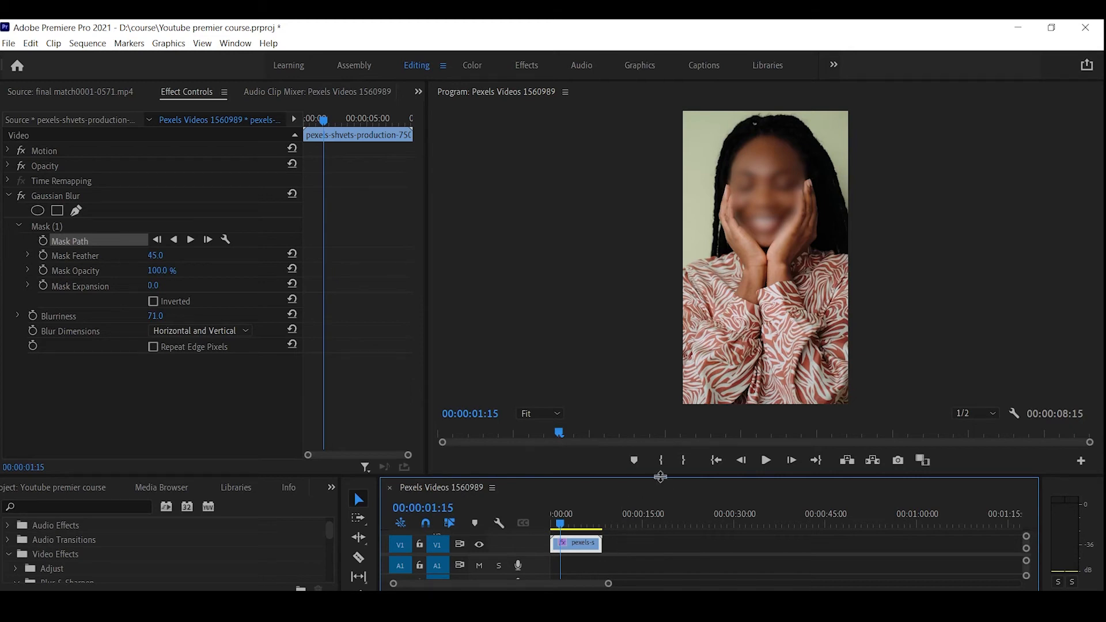
drag(661, 474, 661, 344)
click(764, 478)
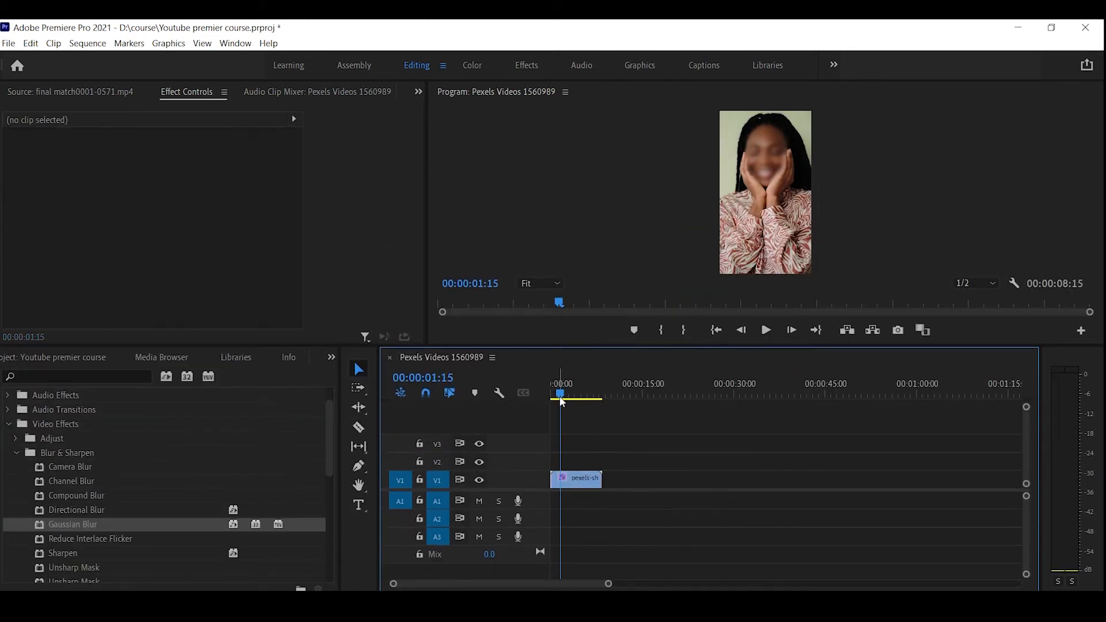
drag(560, 397, 518, 422)
key(space)
key(space)
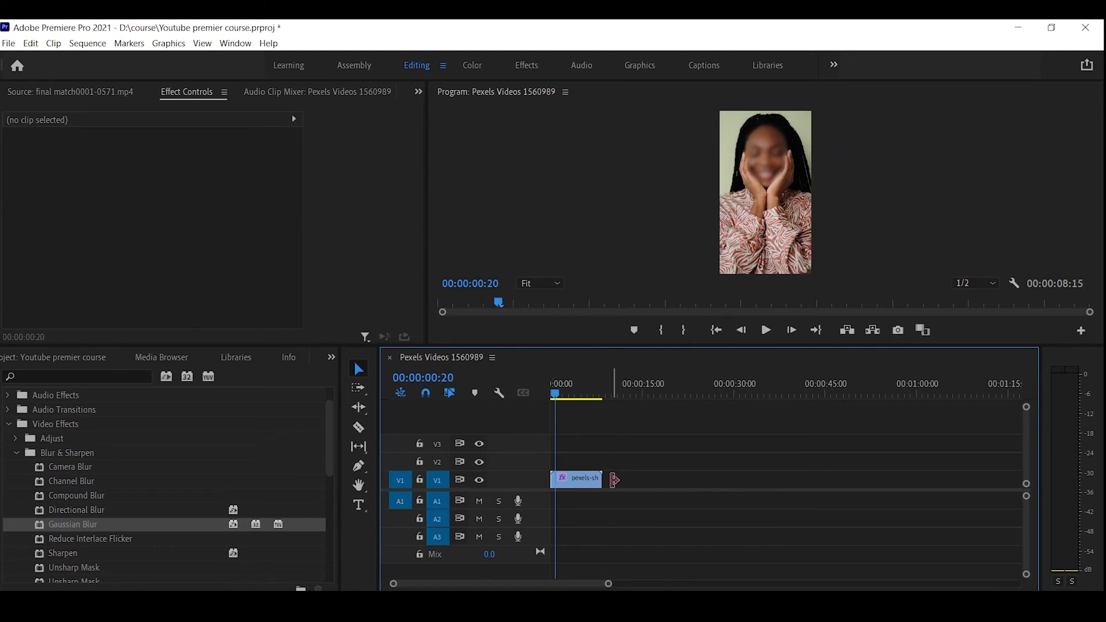
Delete the mask from the Gaussian Blur effect on the V1 clip.
click(581, 480)
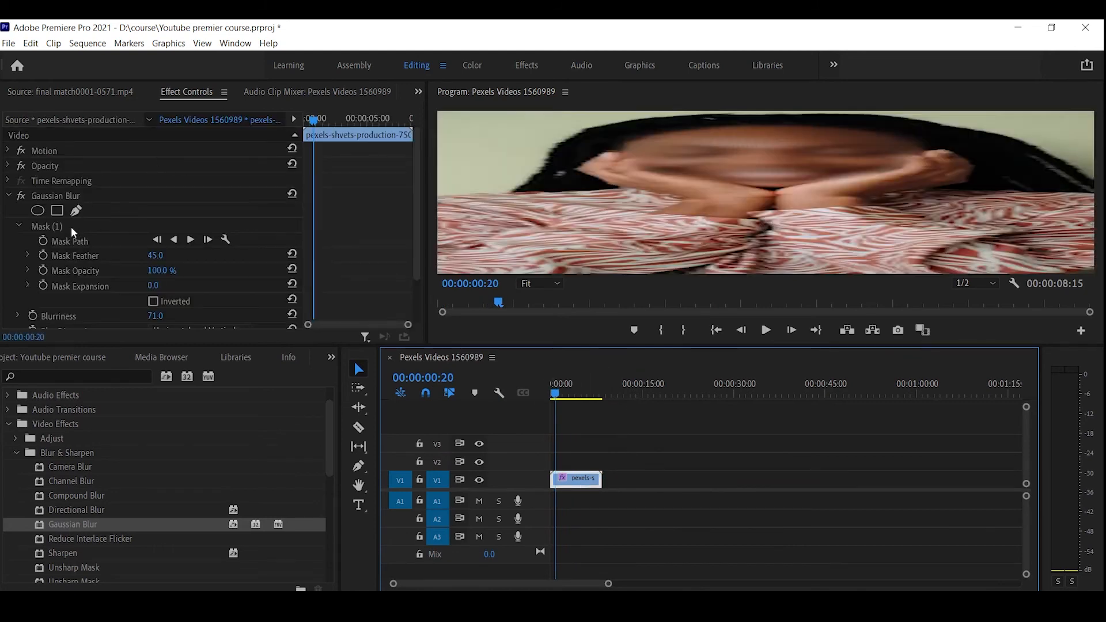
click(71, 226)
key(Delete)
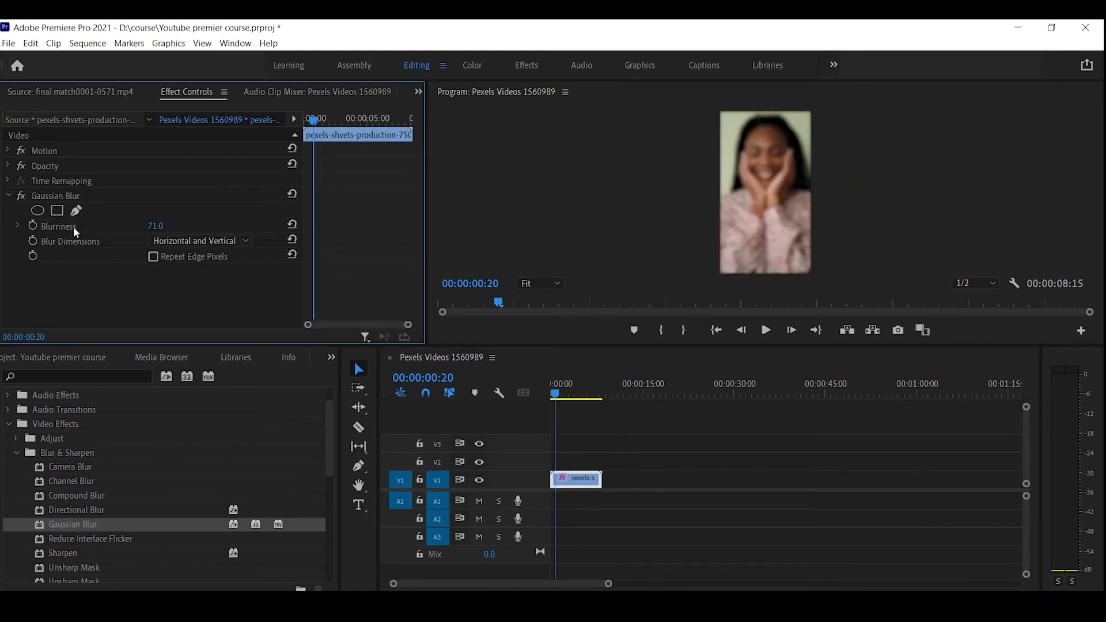
Play the clip briefly to check the unmasked blur, and set the Gaussian Blur's blurriness to 0.
key(space)
key(space)
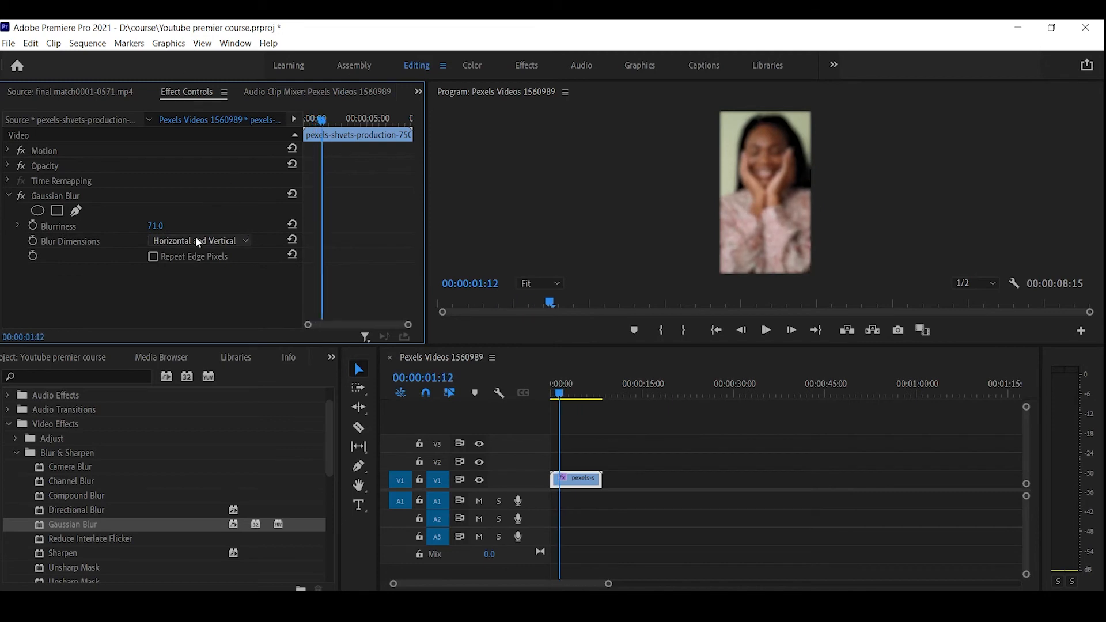
click(156, 225)
text(1)
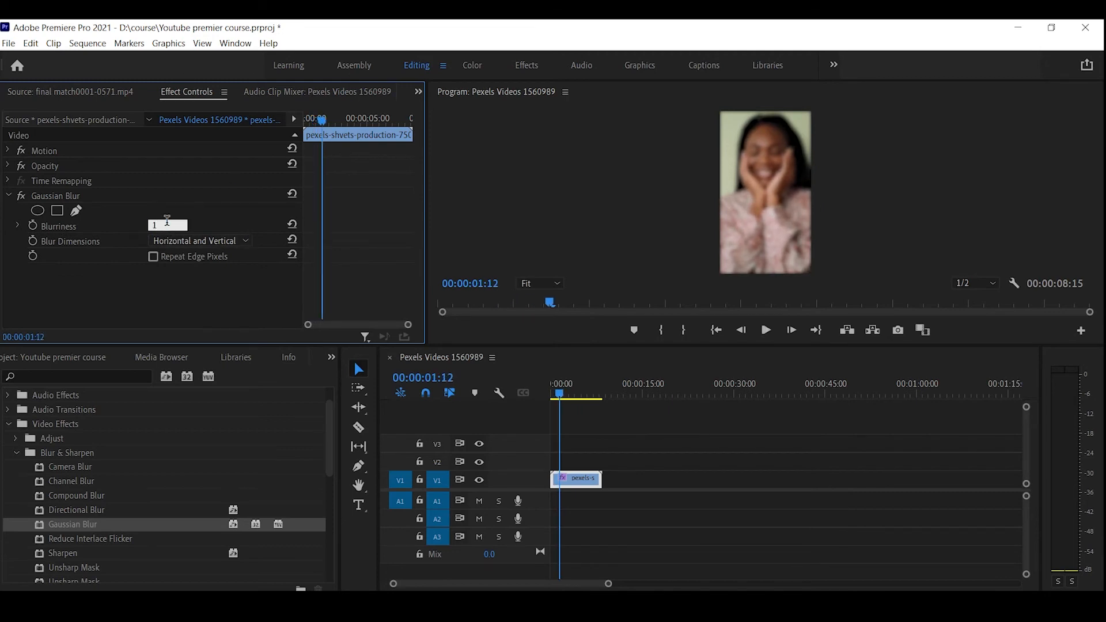
text(0)
key(Return)
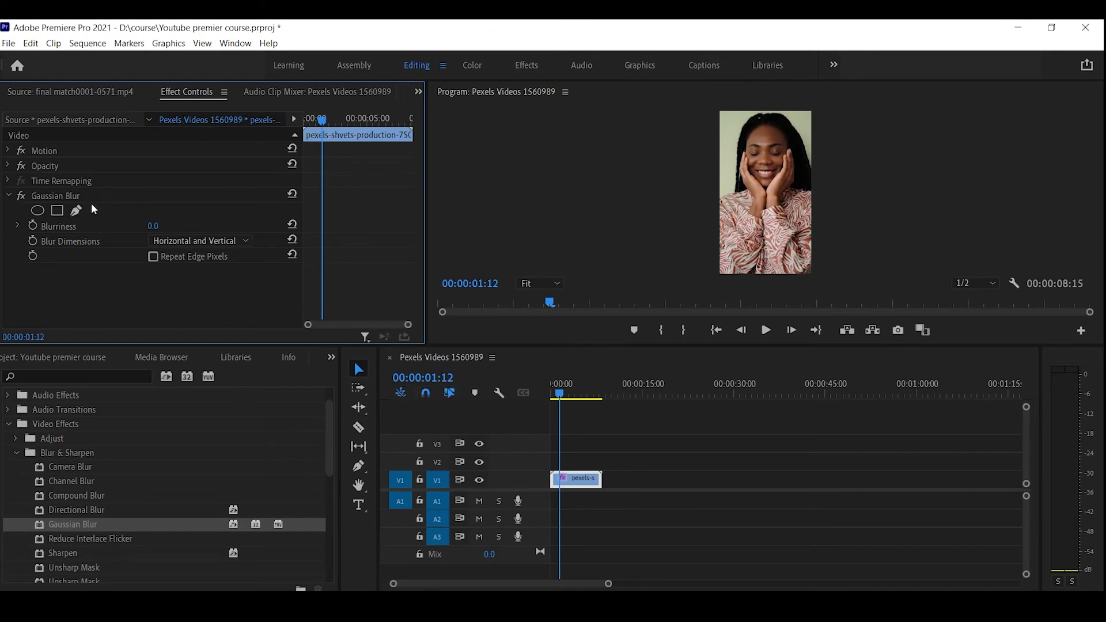
Add an ellipse mask to the Gaussian Blur at 00:00:01:12, fit it around the woman's face in an enlarged preview, and return to the start.
click(38, 211)
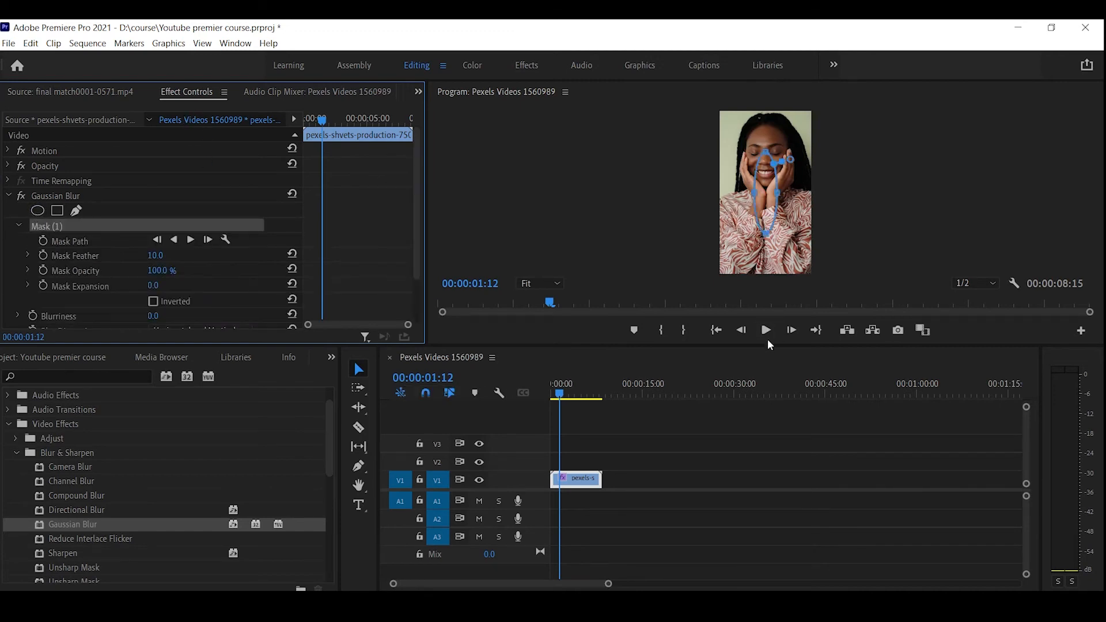
drag(769, 346, 776, 476)
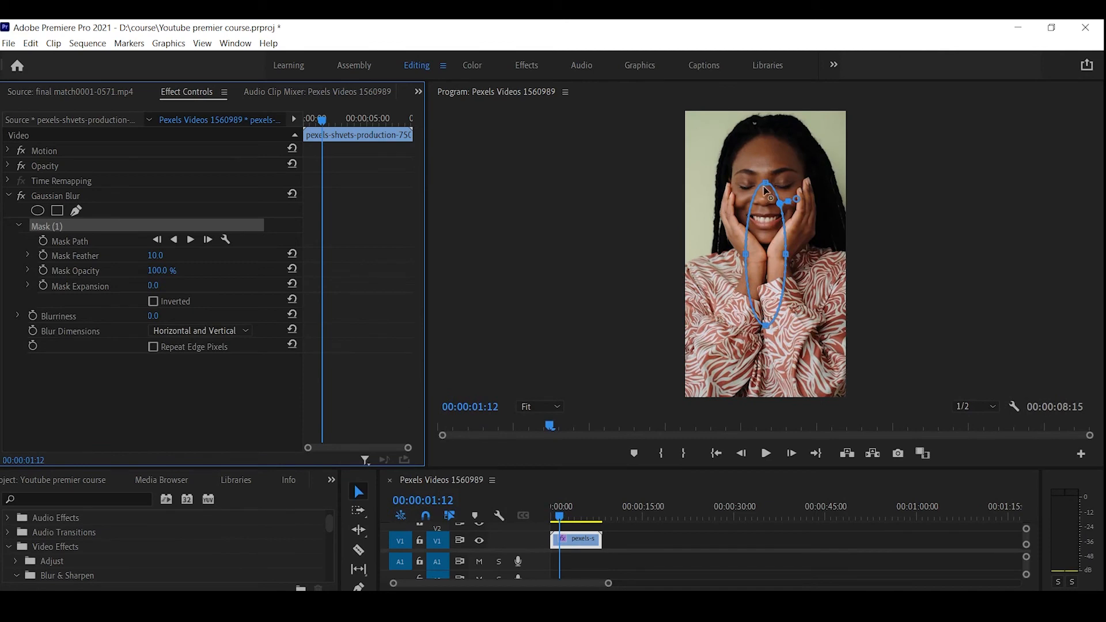
drag(767, 183, 766, 136)
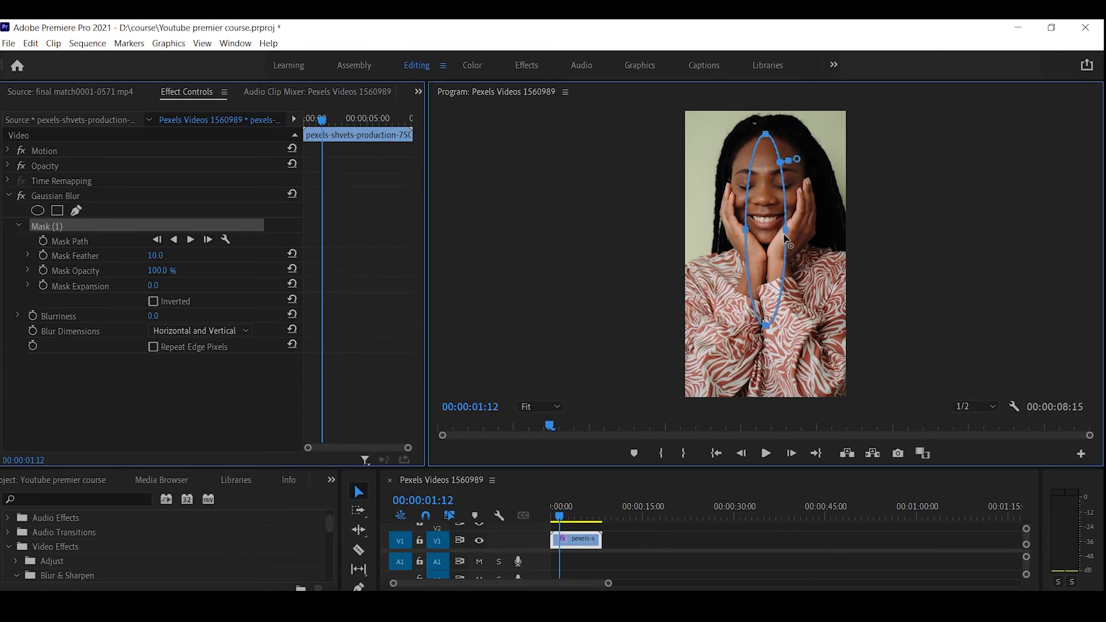
drag(786, 230, 806, 230)
key(ctrl+z)
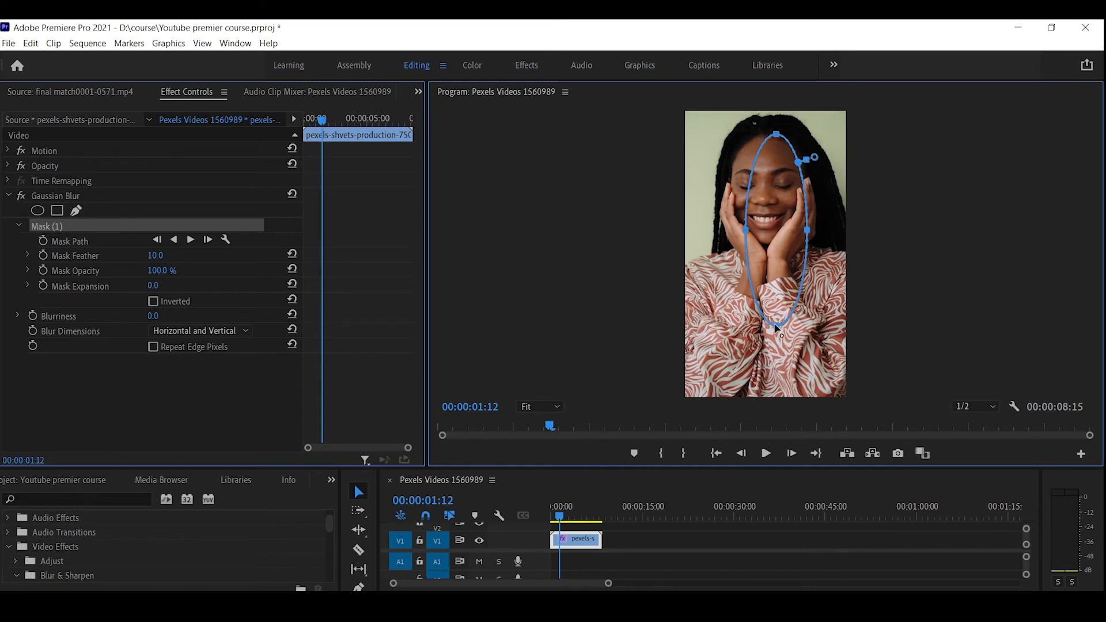
drag(777, 326, 773, 244)
drag(747, 188, 731, 187)
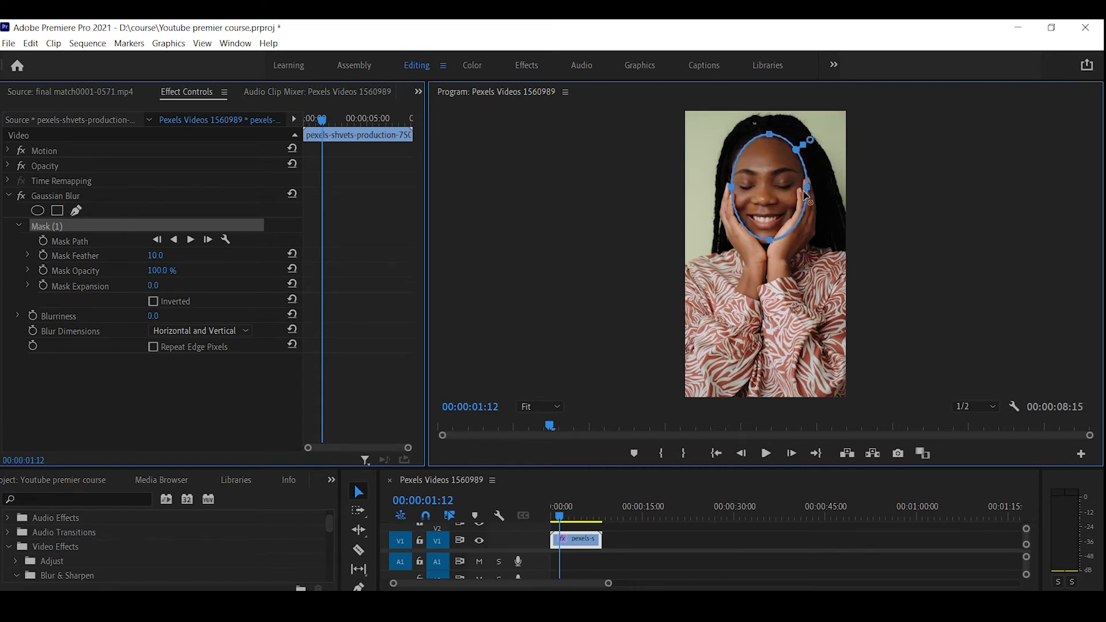
drag(807, 187, 810, 183)
drag(562, 515, 517, 516)
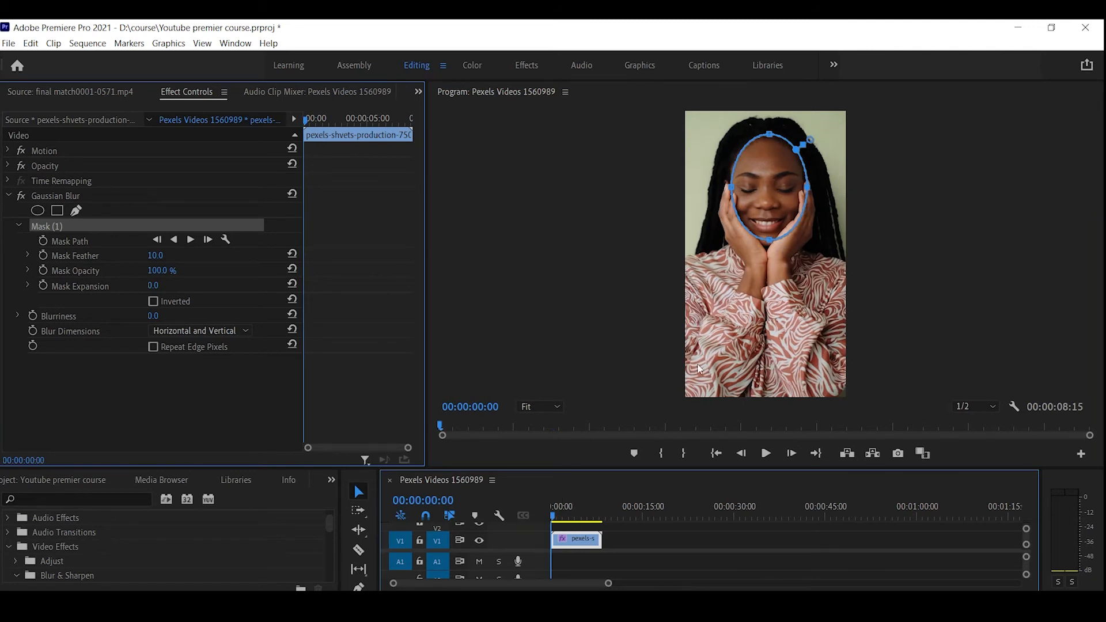
Undo the accidental deletion of the V1 clip and delete the ellipse mask from its Gaussian Blur effect.
key(Delete)
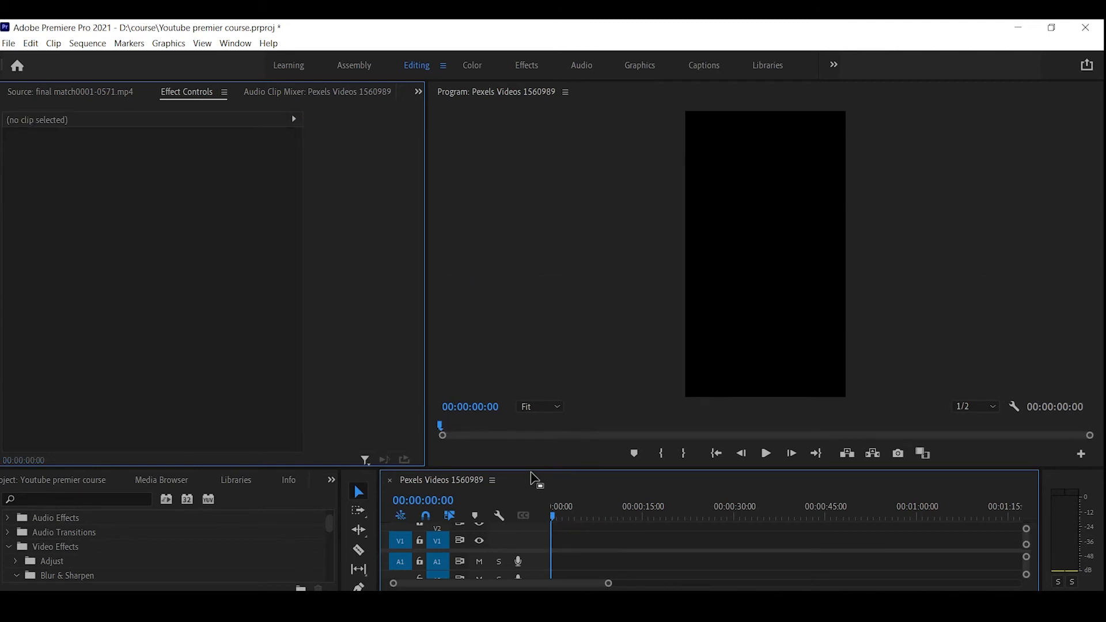
key(ctrl+z)
click(576, 540)
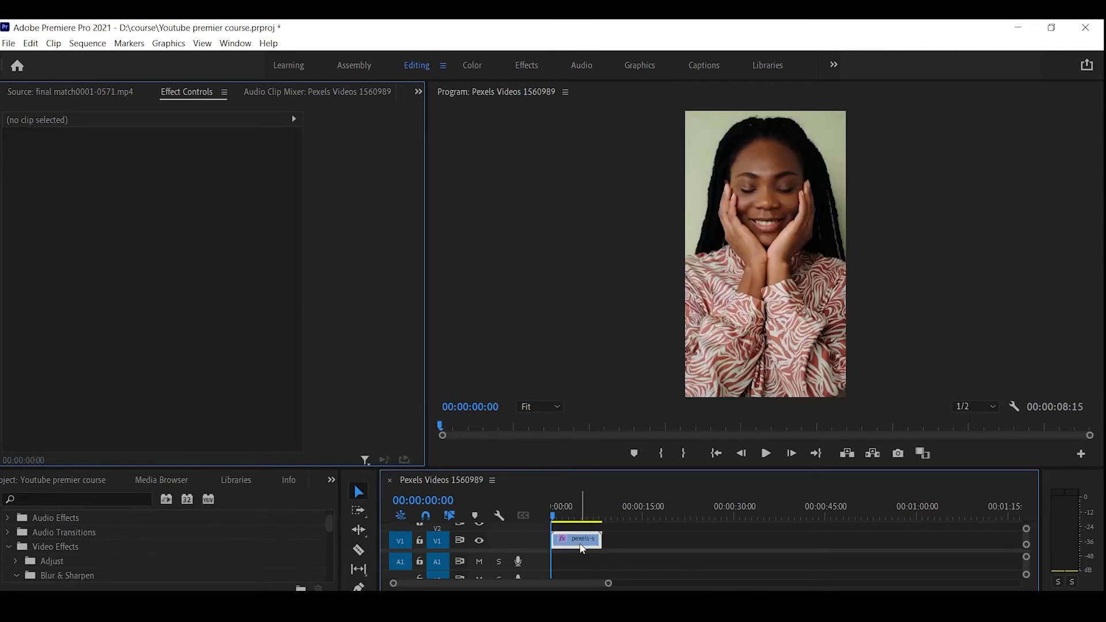
click(43, 227)
key(Delete)
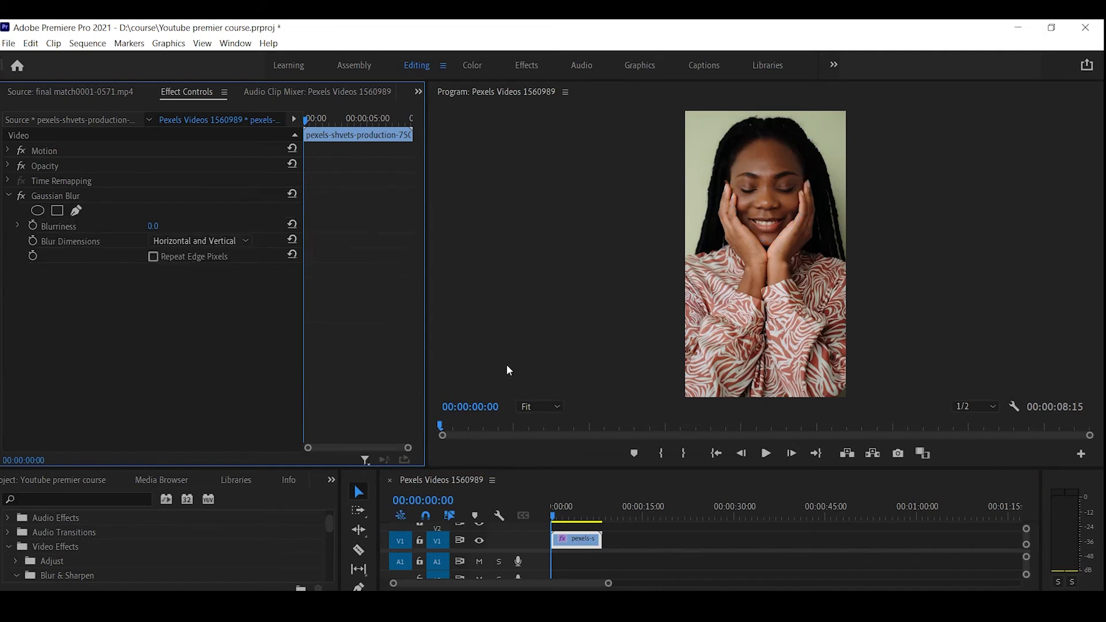
At the clip's start, fit a new Gaussian Blur ellipse mask around the woman's face and enable keyframing for its path.
drag(559, 514, 569, 516)
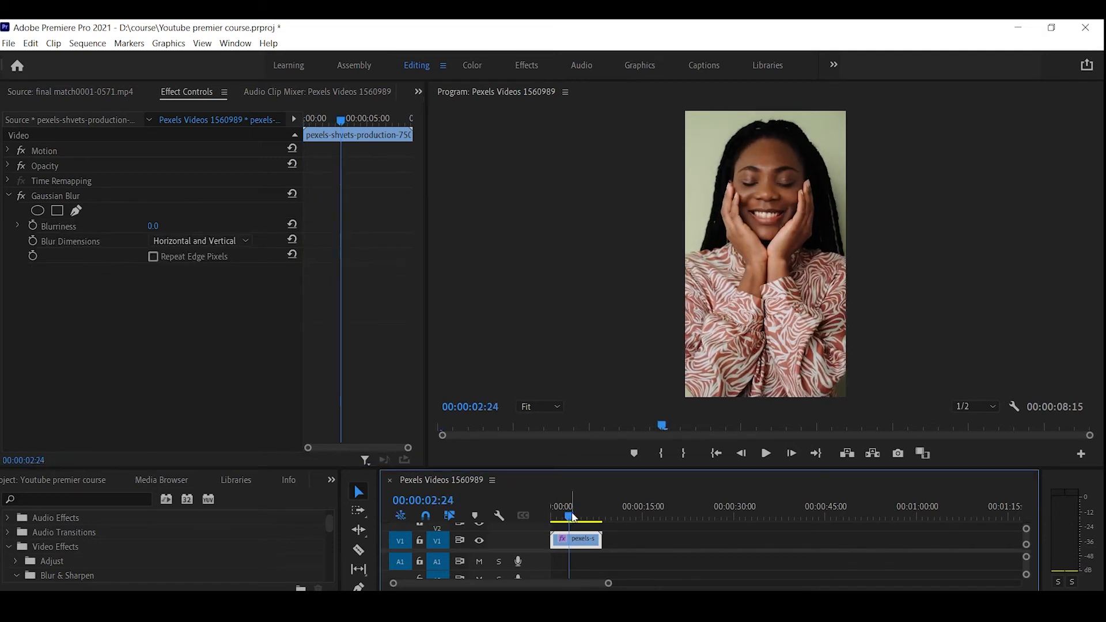
key(Home)
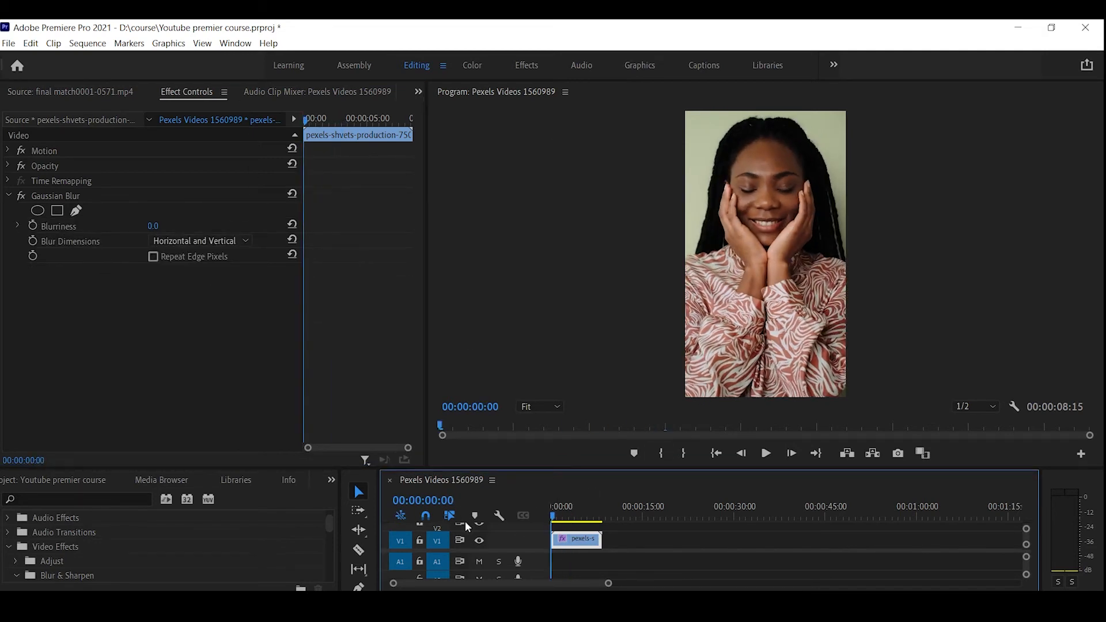
click(37, 211)
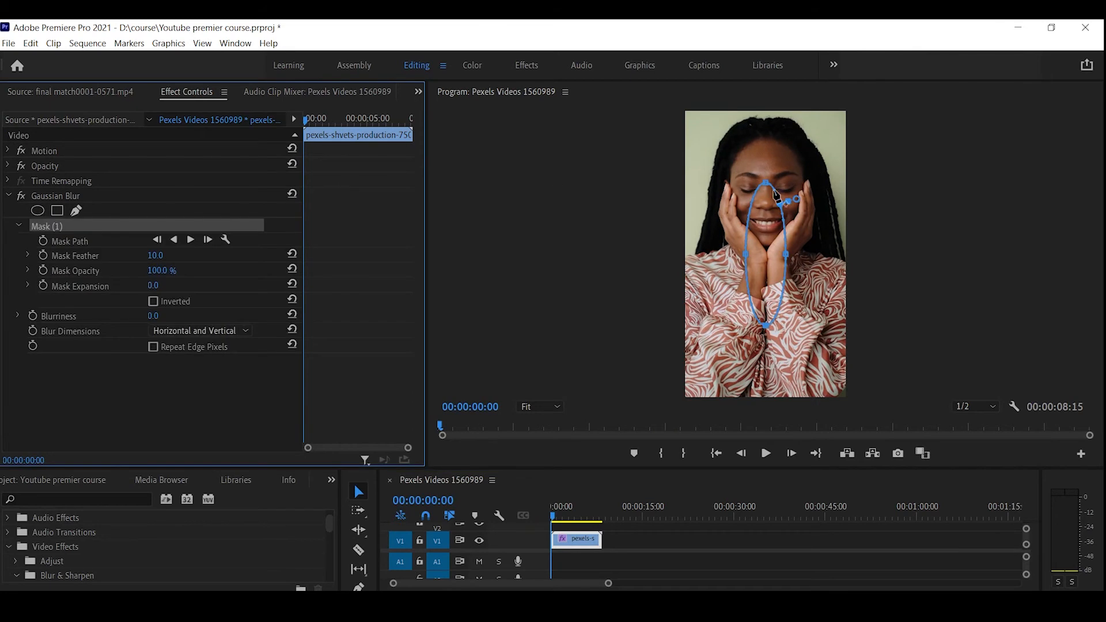
click(767, 157)
drag(767, 157, 767, 138)
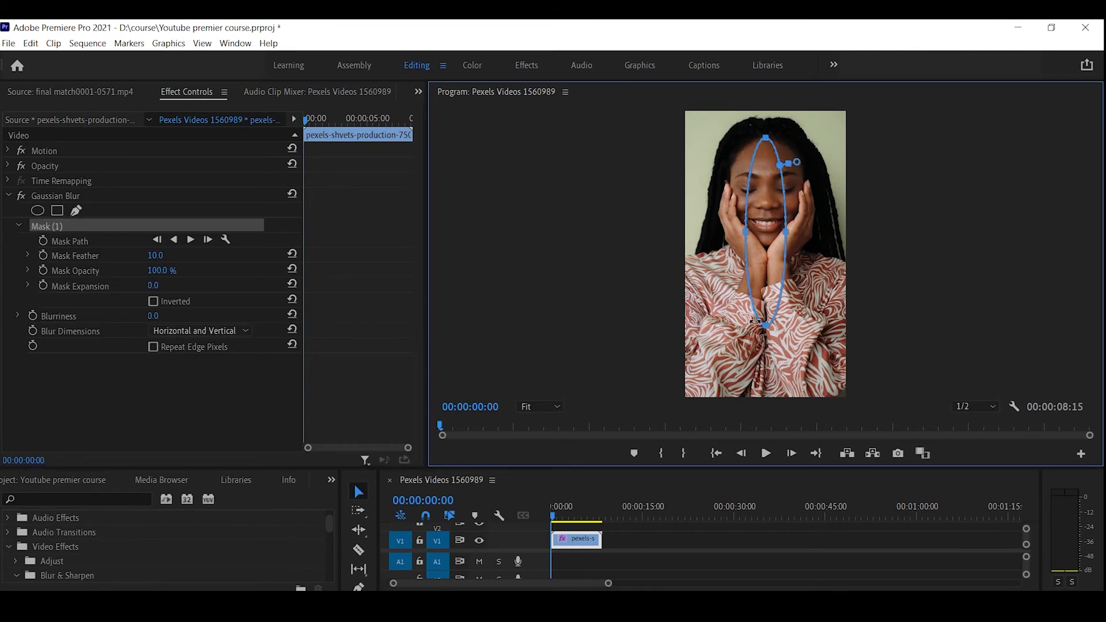
drag(767, 326, 768, 245)
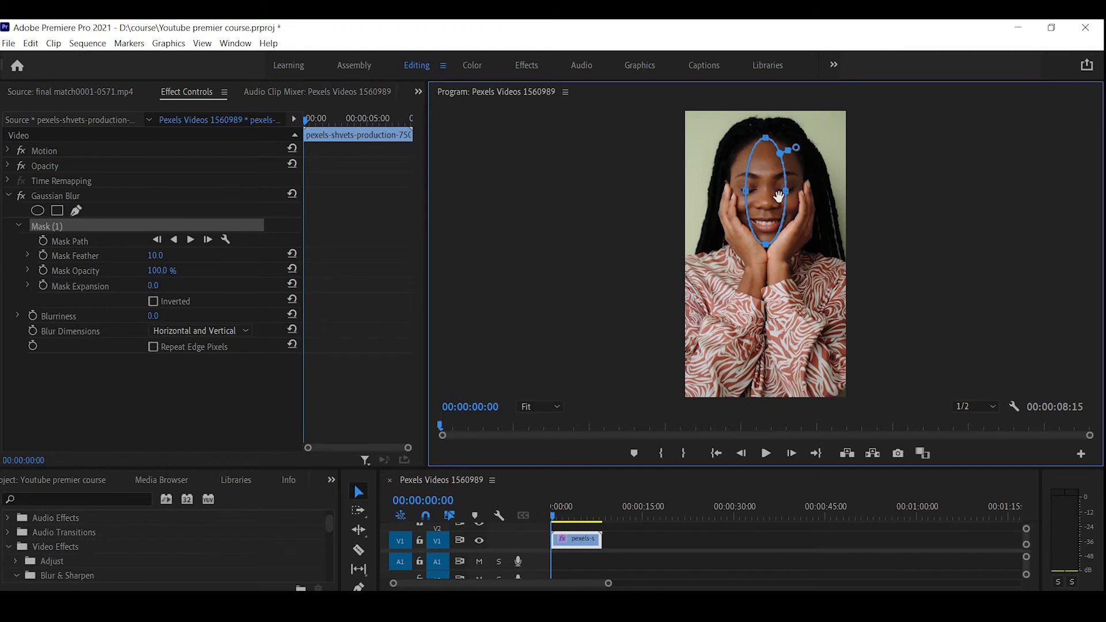
drag(785, 191, 732, 192)
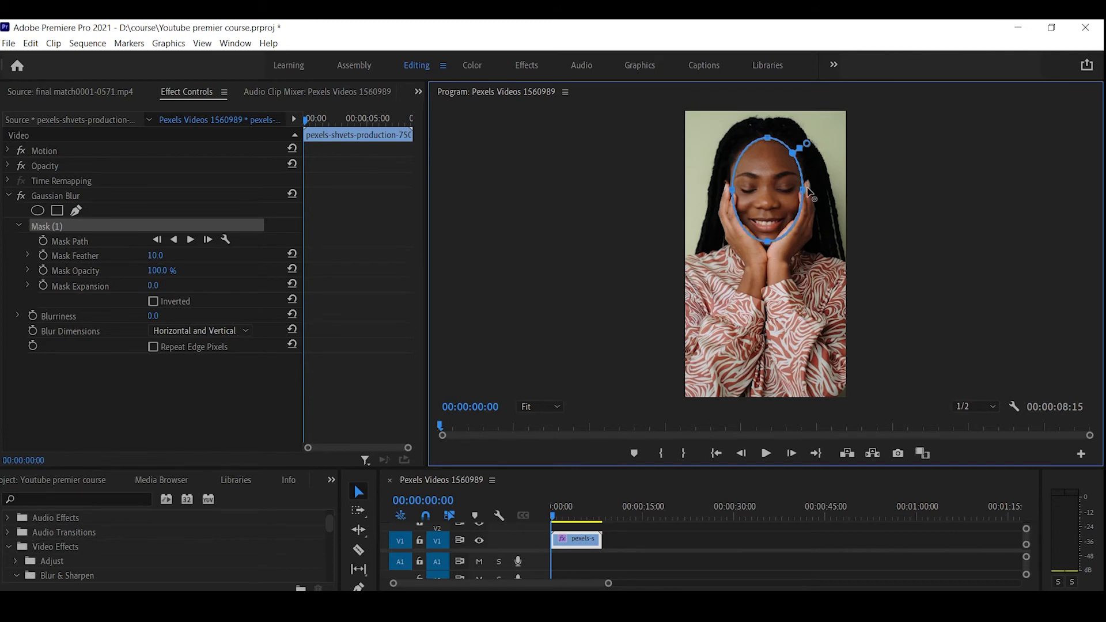
drag(805, 188, 802, 185)
click(43, 241)
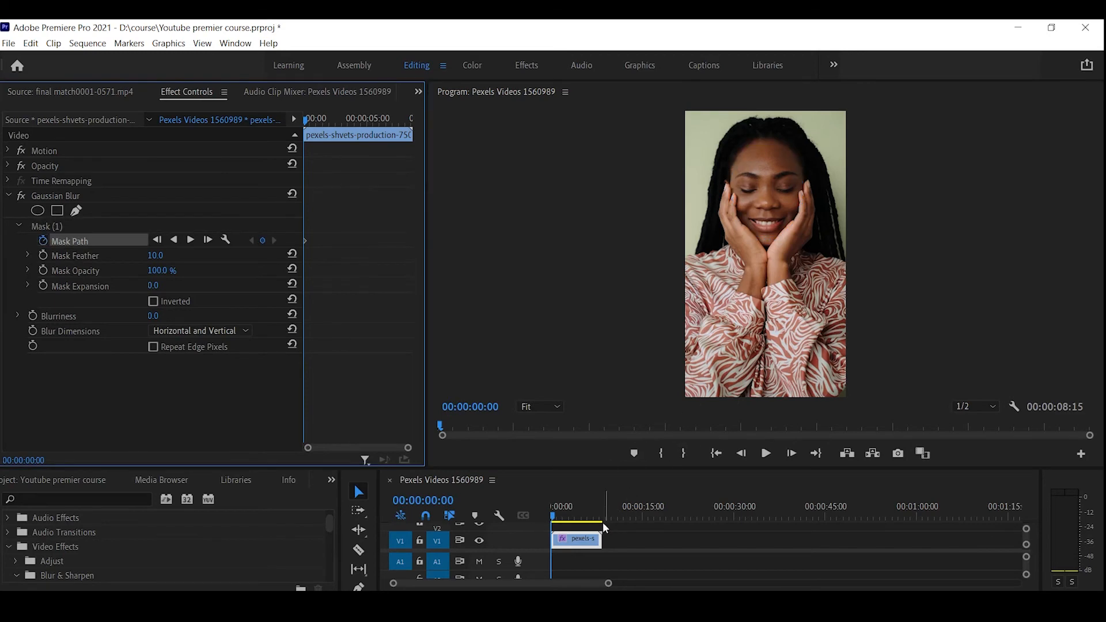
Reshape the mask to fit the face at 00:00:08:00, adding a mask path keyframe near the clip's end.
click(60, 226)
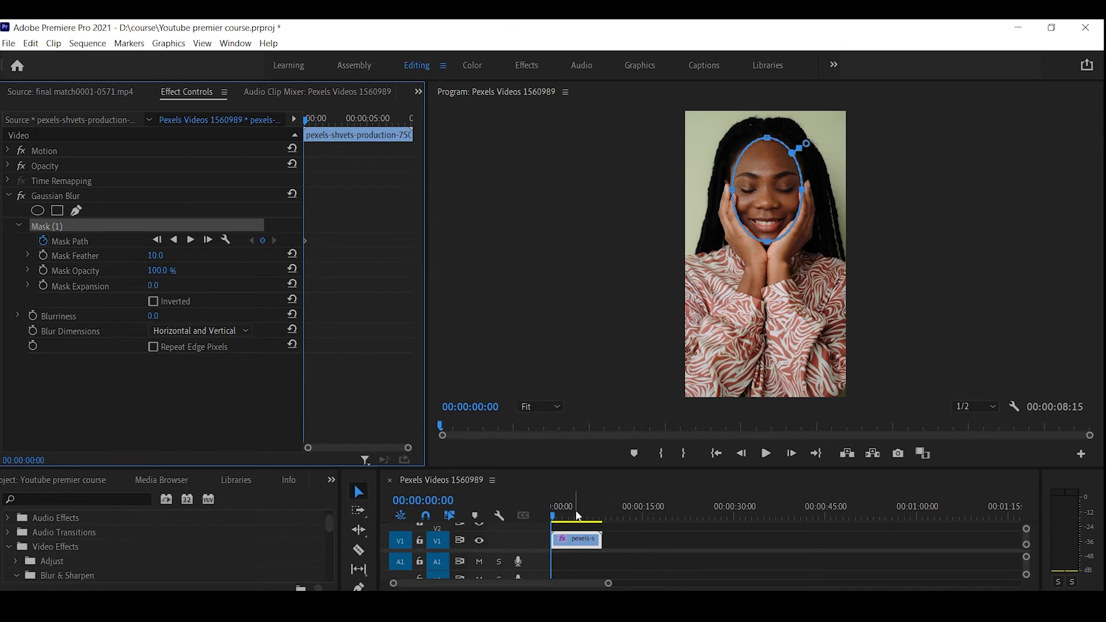
drag(566, 515, 603, 523)
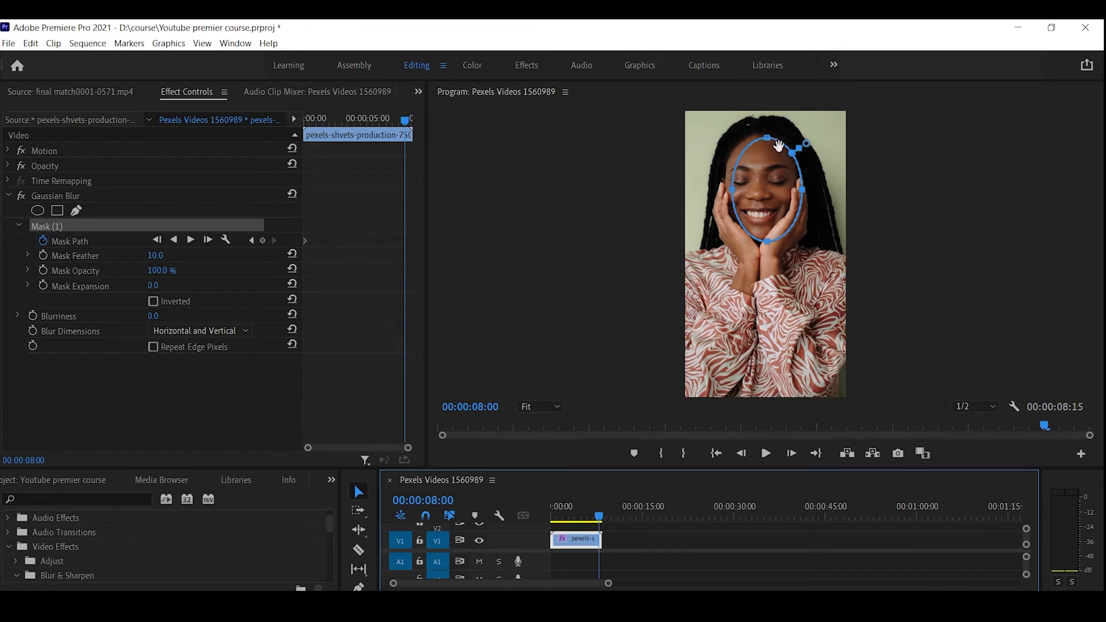
drag(766, 137, 761, 137)
drag(733, 188, 727, 188)
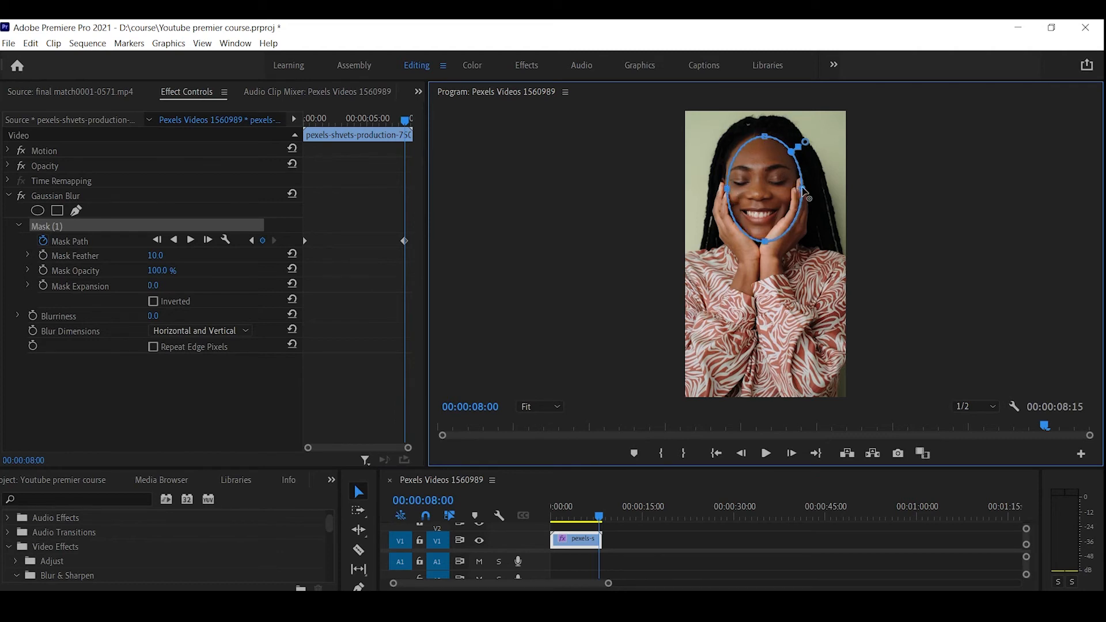
drag(804, 192, 796, 190)
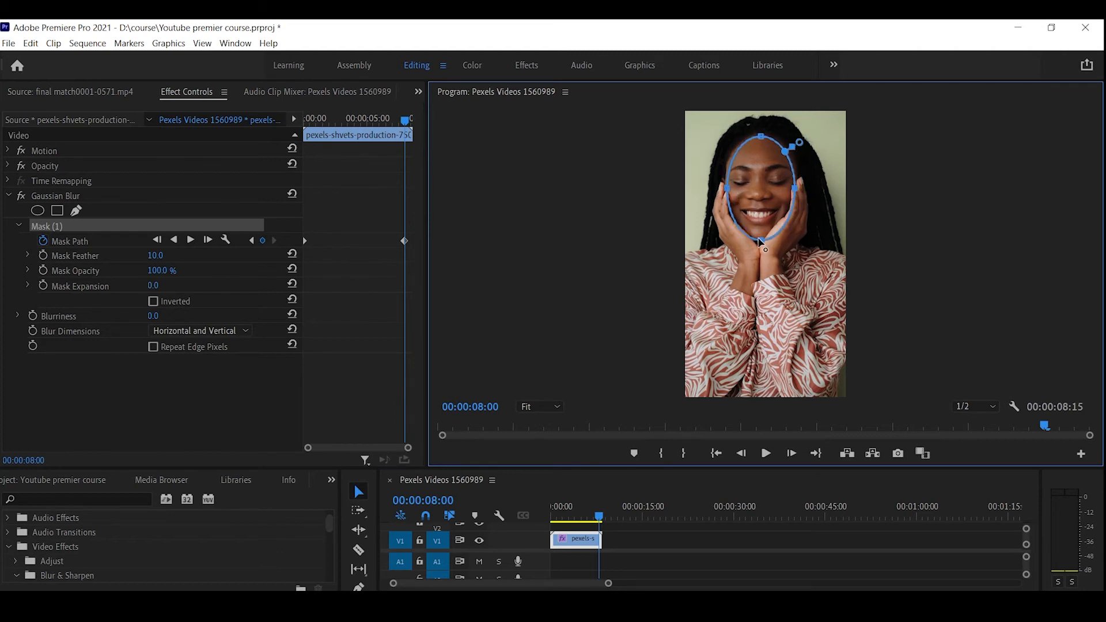
drag(759, 240, 759, 235)
drag(761, 136, 761, 132)
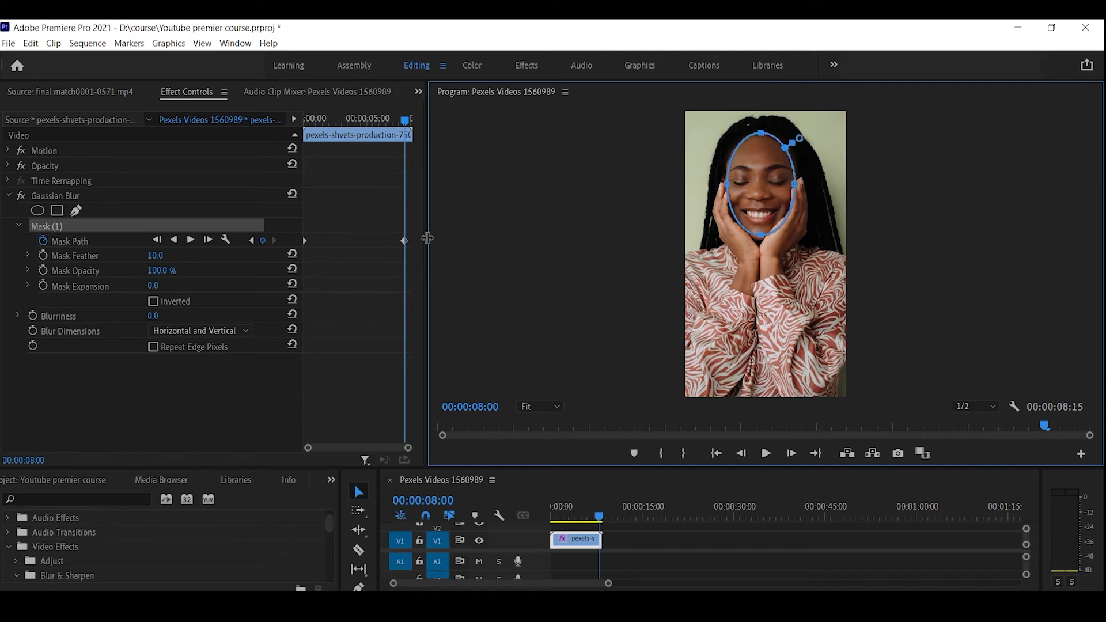
Add a mask path keyframe at 00:00:04:02 by tightening the ellipse's side and chin edges to the face.
drag(397, 122, 358, 120)
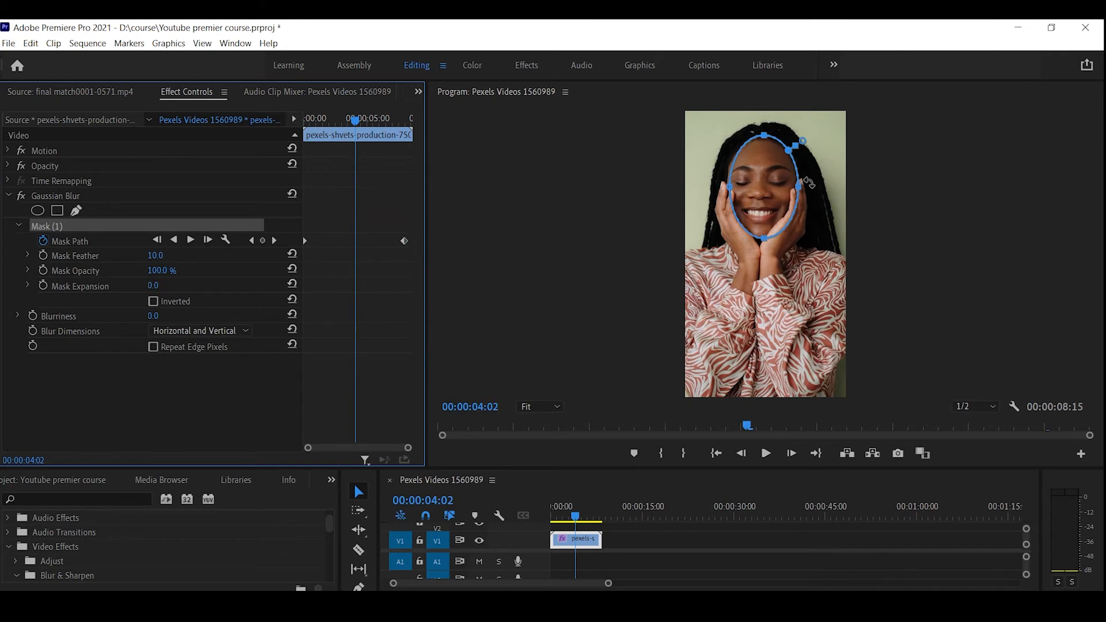
click(798, 190)
drag(798, 191, 797, 189)
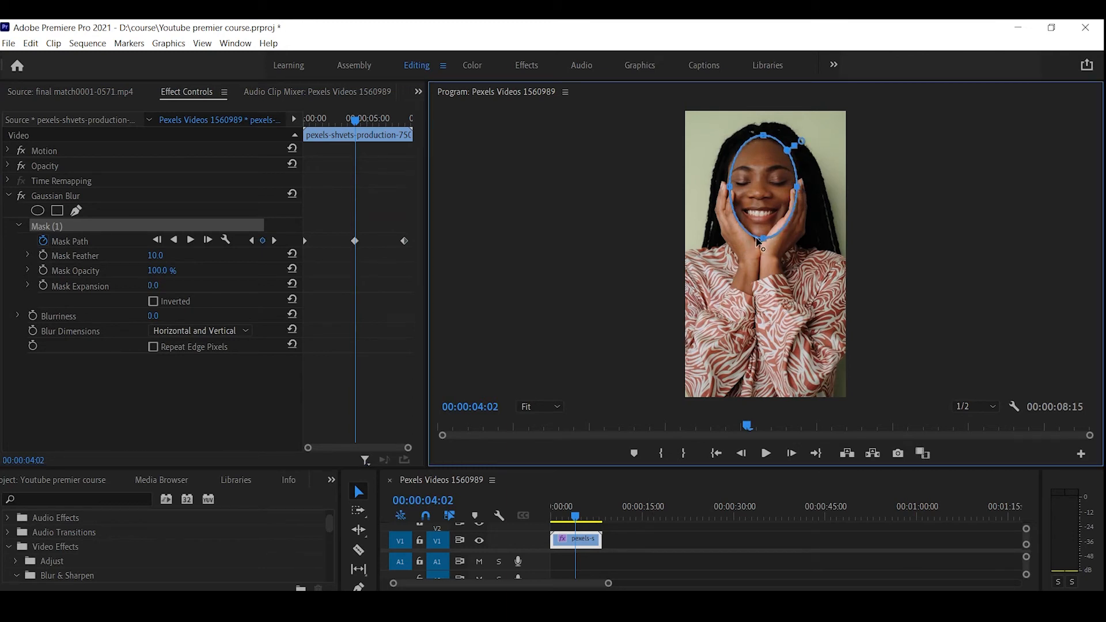
drag(760, 240, 760, 234)
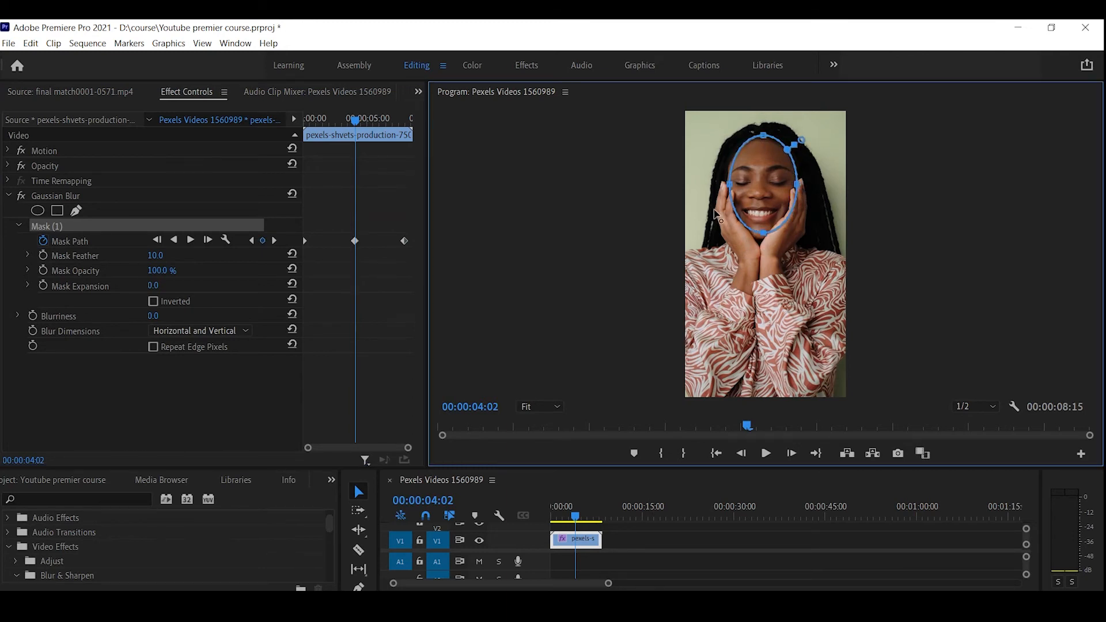
Add a mask path keyframe at 00:00:06:24 by narrowing the ellipse to match the face.
mouse_move(578, 517)
mouse_down()
mouse_move(532, 528)
mouse_move(595, 517)
mouse_up()
key(space)
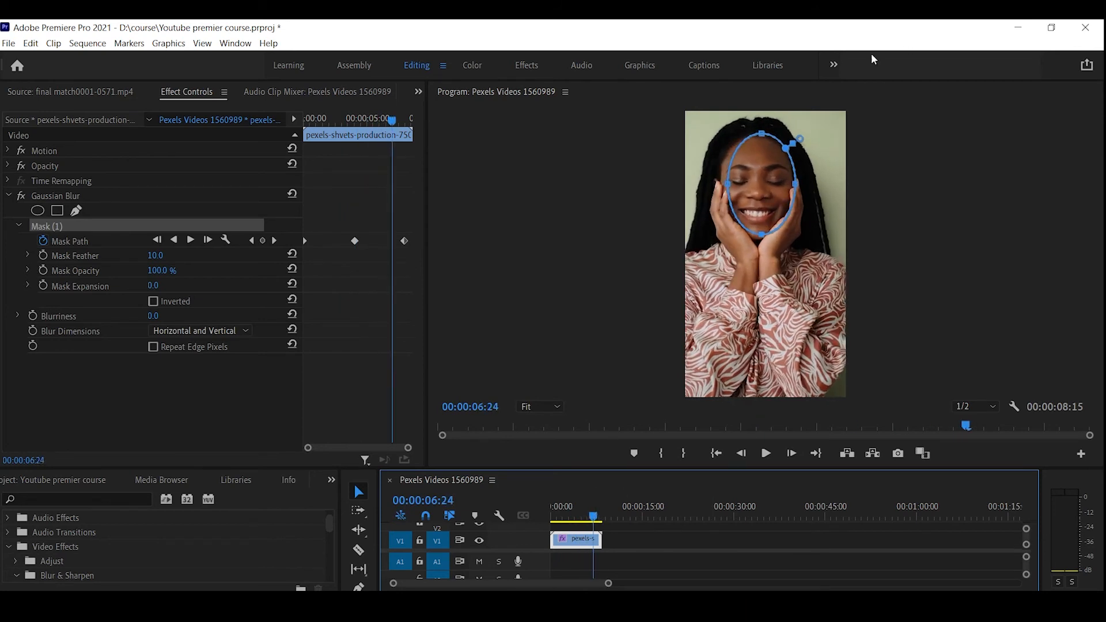
drag(796, 185, 791, 187)
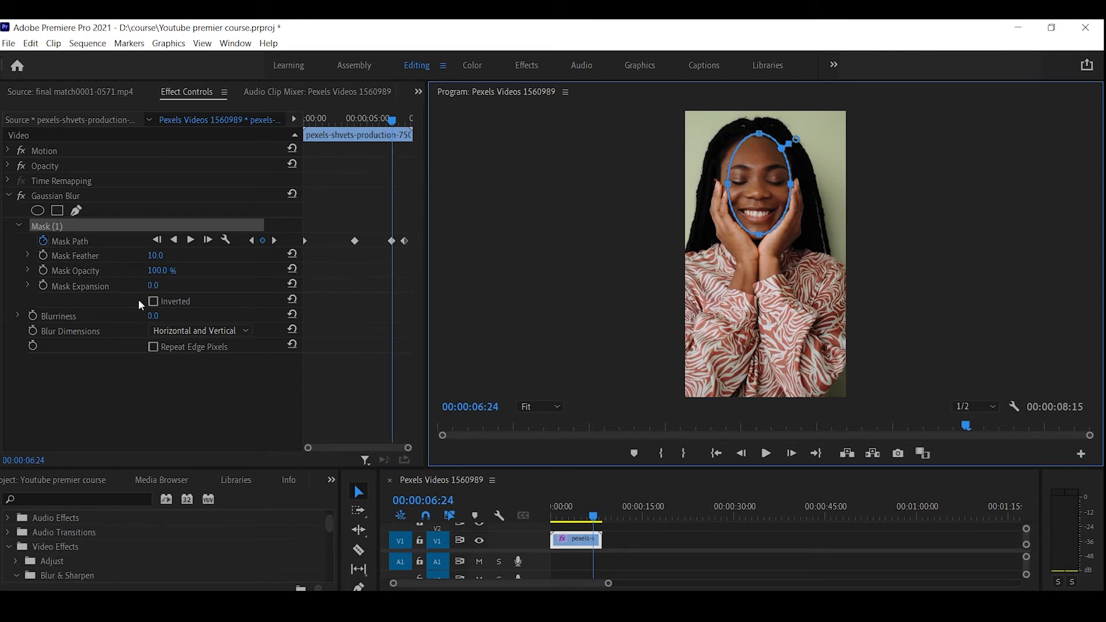
Set the Gaussian Blur's blurriness to 52 and play the clip from the start to check the masked face.
drag(151, 315, 172, 315)
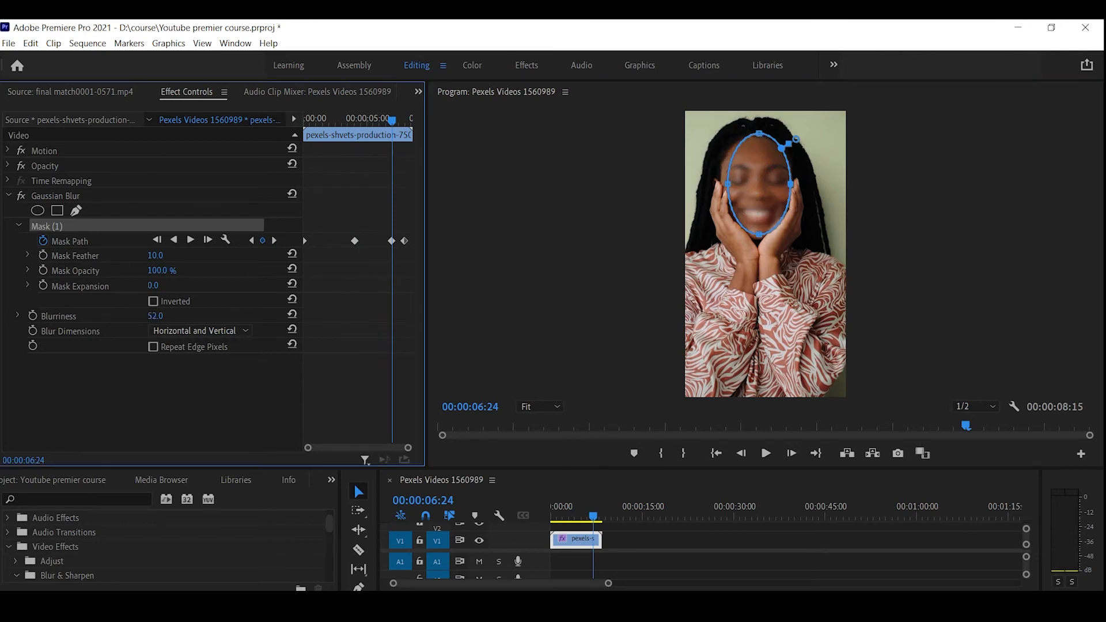
click(590, 493)
key(Home)
key(space)
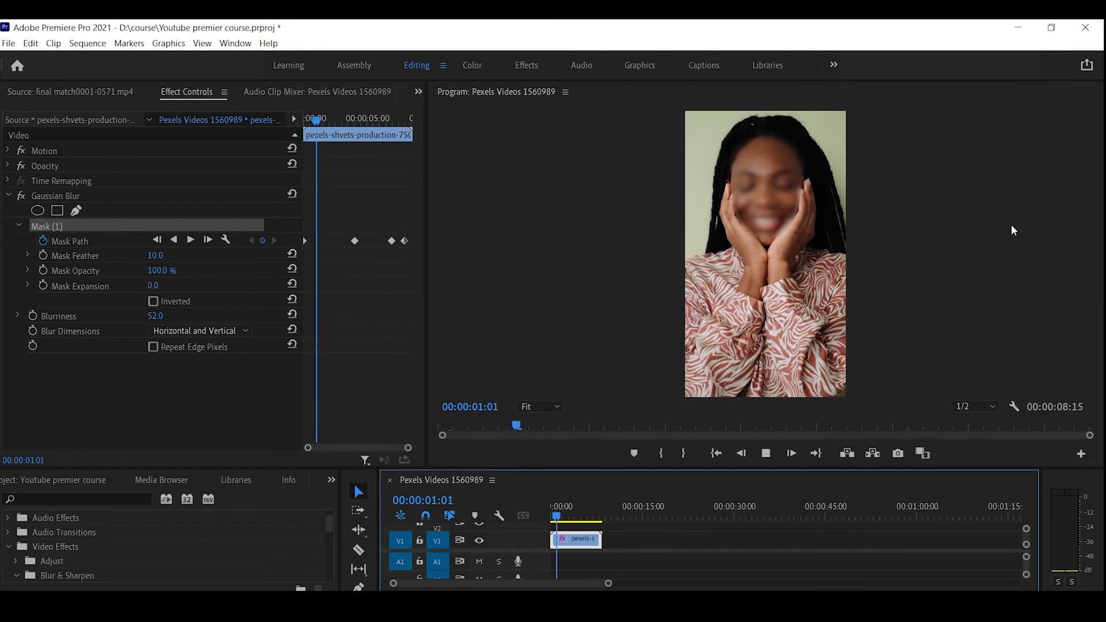
key(space)
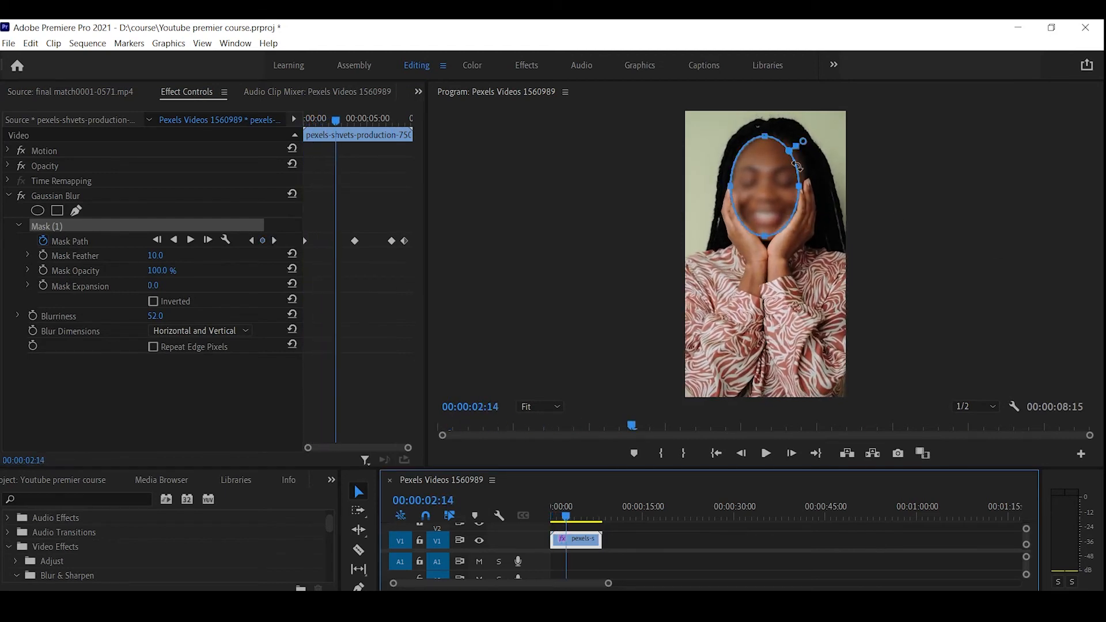
Set the mask feather to 300 and return the playhead to the clip's start.
drag(163, 257, 277, 256)
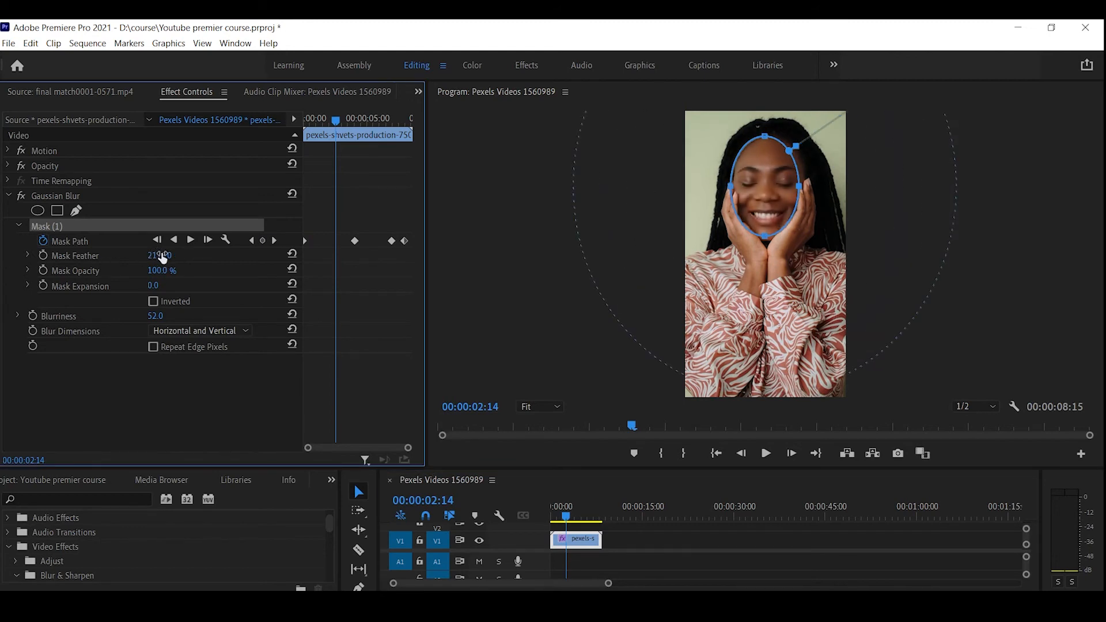
click(165, 254)
text(300)
key(Return)
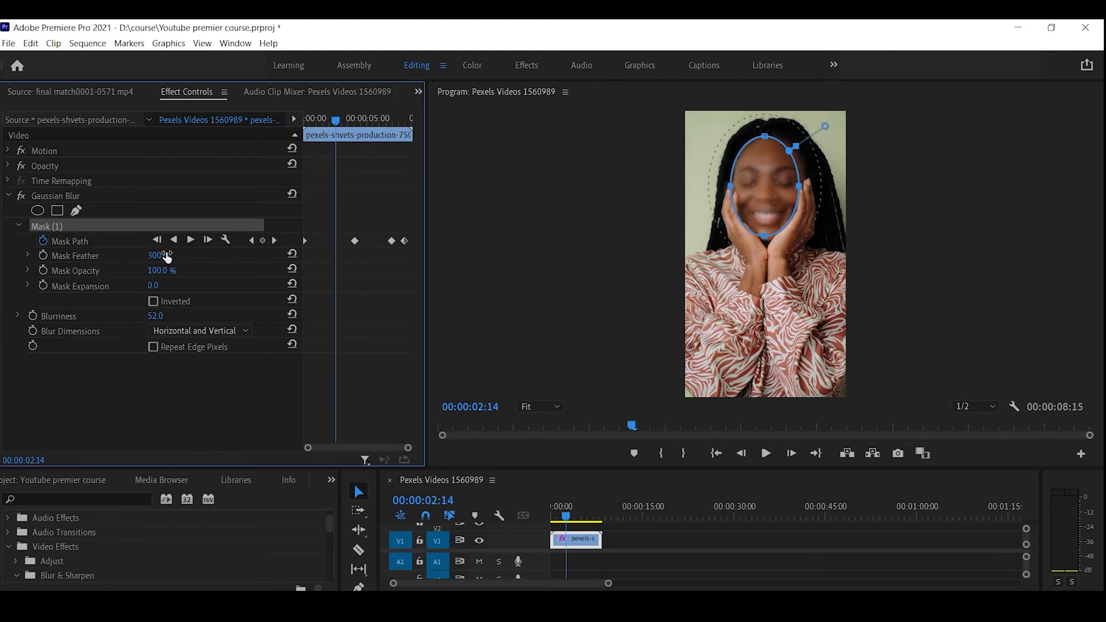
drag(572, 513, 533, 522)
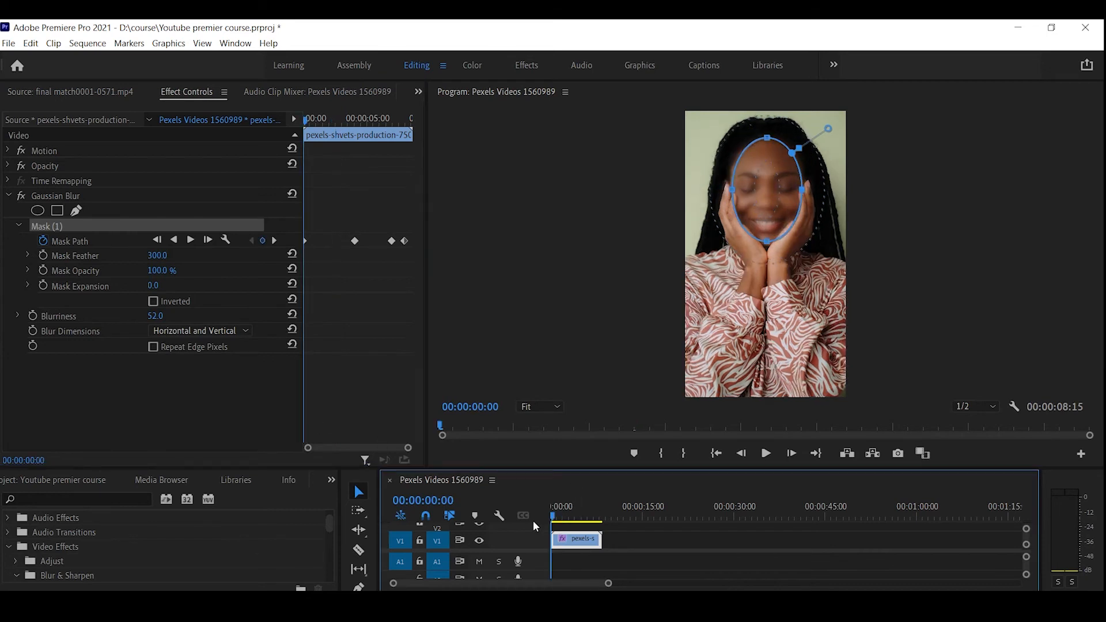
Play the clip to check how the feathered blur follows the face.
key(space)
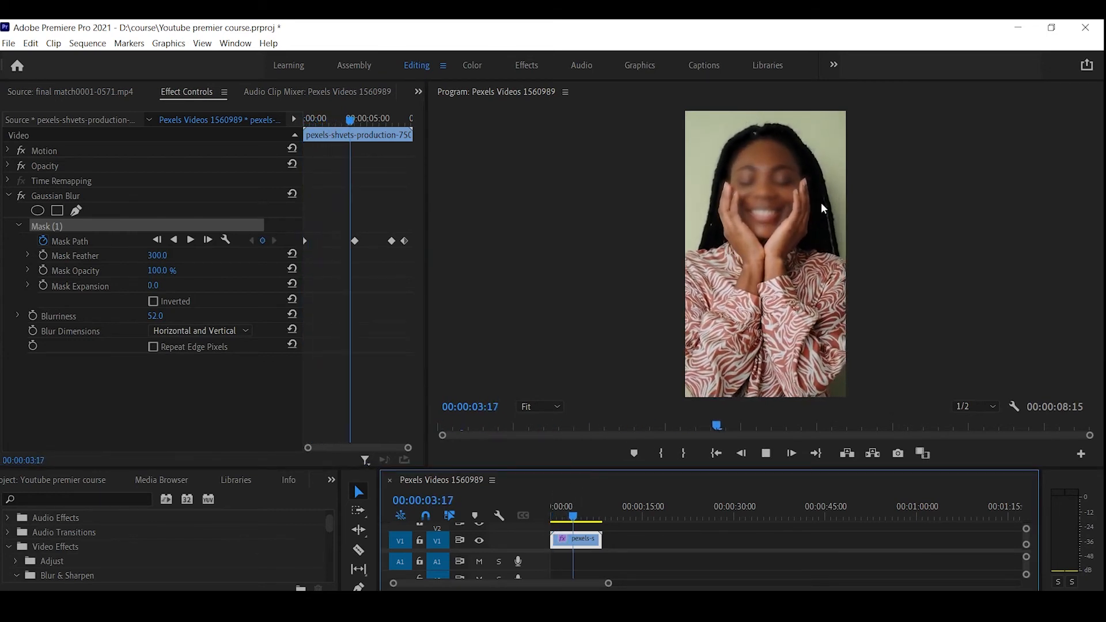
key(space)
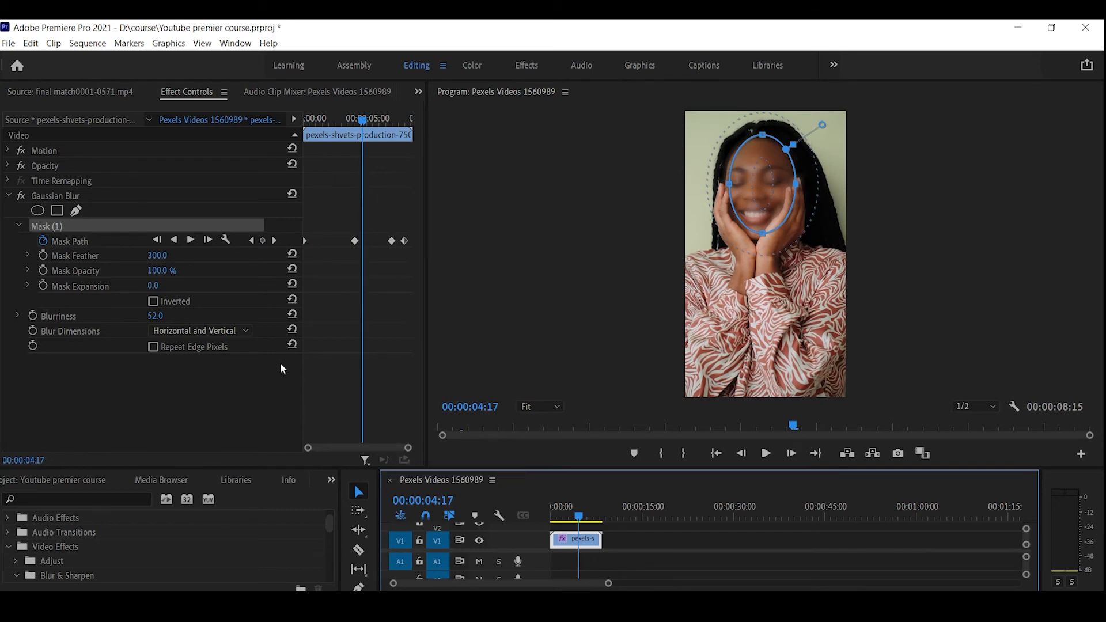
Invert the Gaussian Blur mask to blur everything around the face, and play the clip from the start.
click(155, 302)
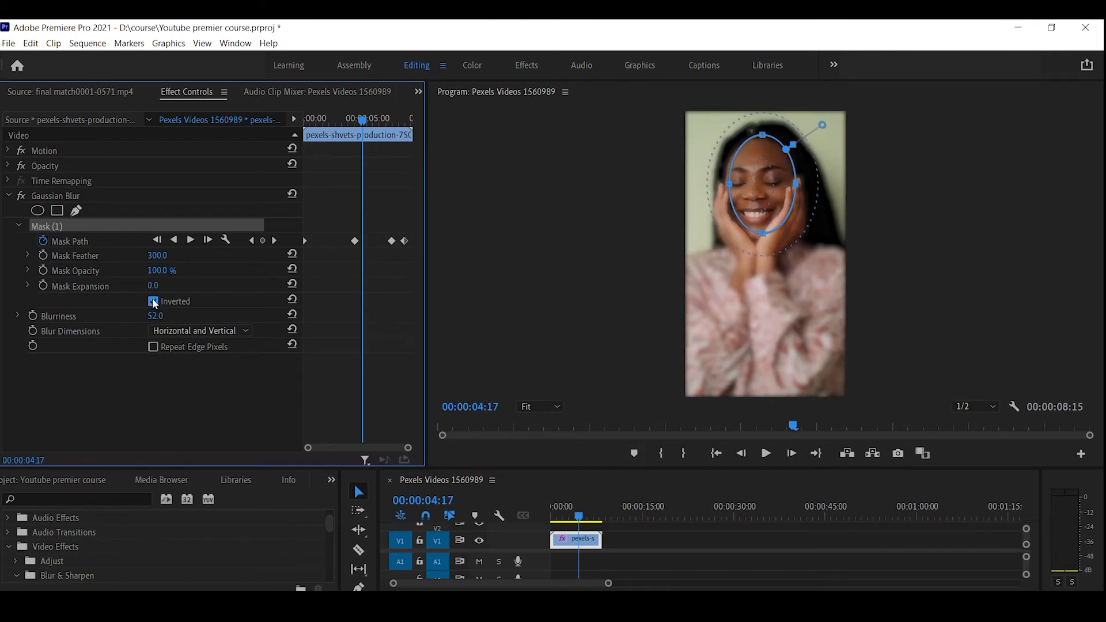
click(167, 346)
key(space)
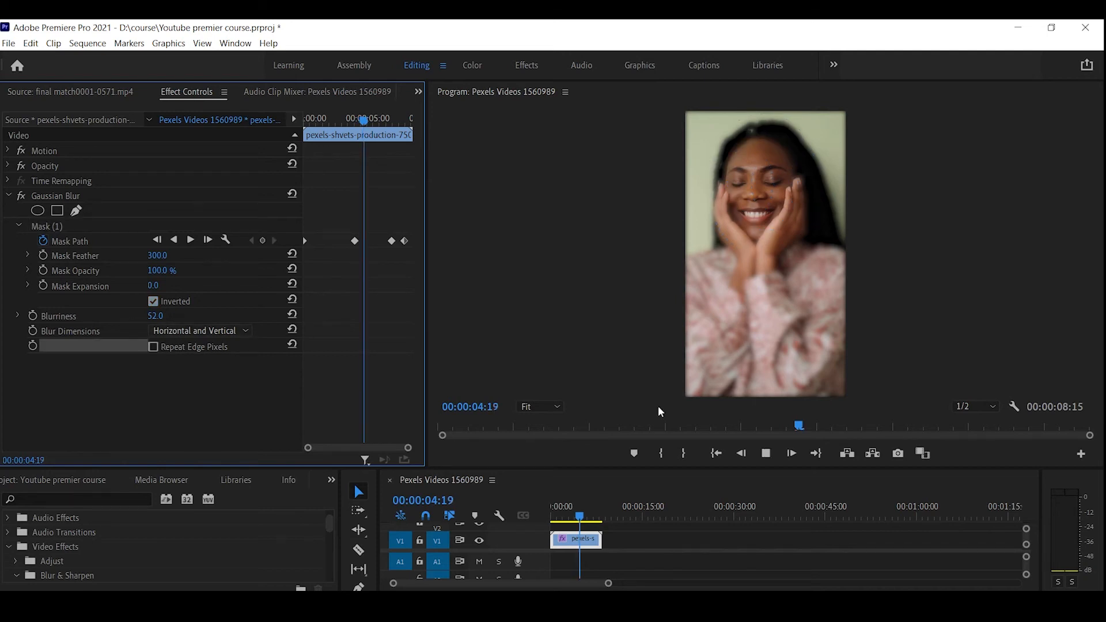
key(space)
key(Home)
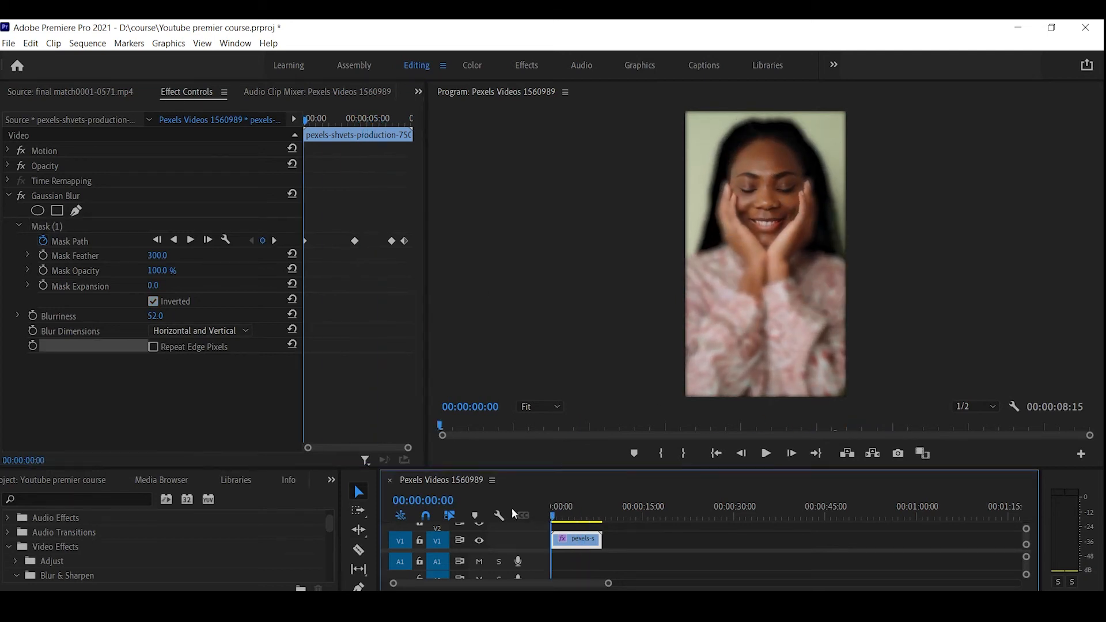
key(space)
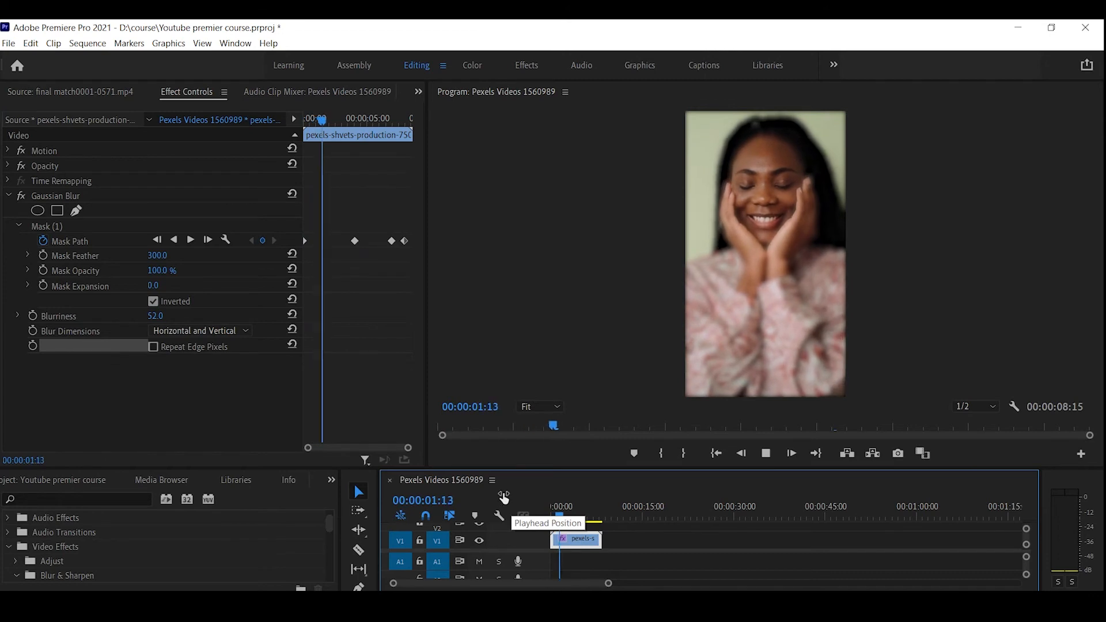
Turn on Repeat Edge Pixels for the Gaussian Blur and scrub the clip's first seconds to inspect the frame edges.
click(153, 346)
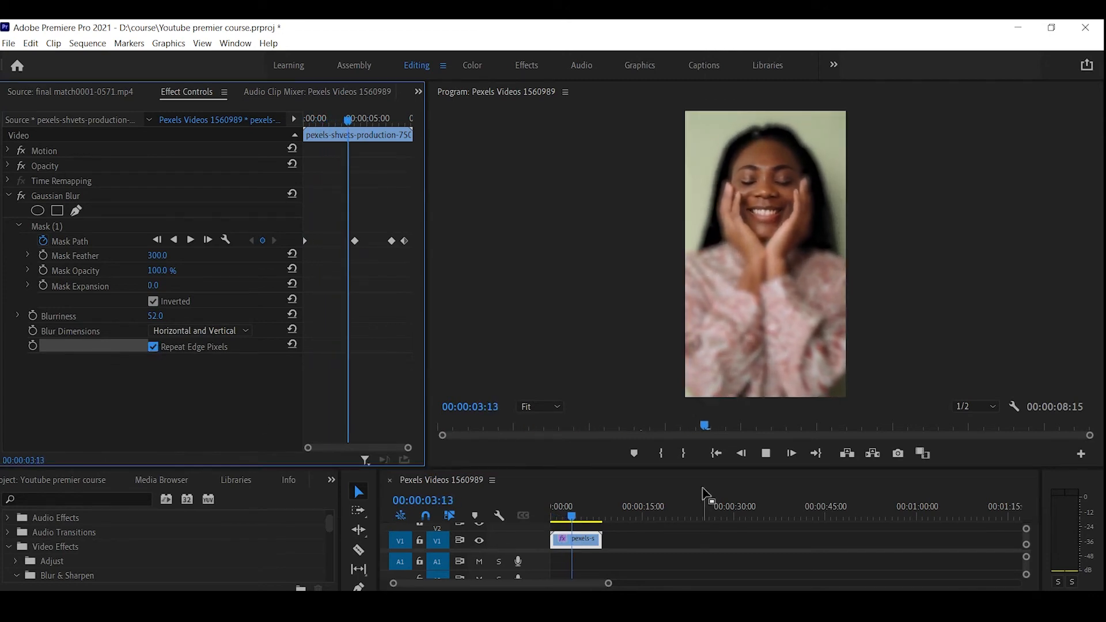
click(561, 515)
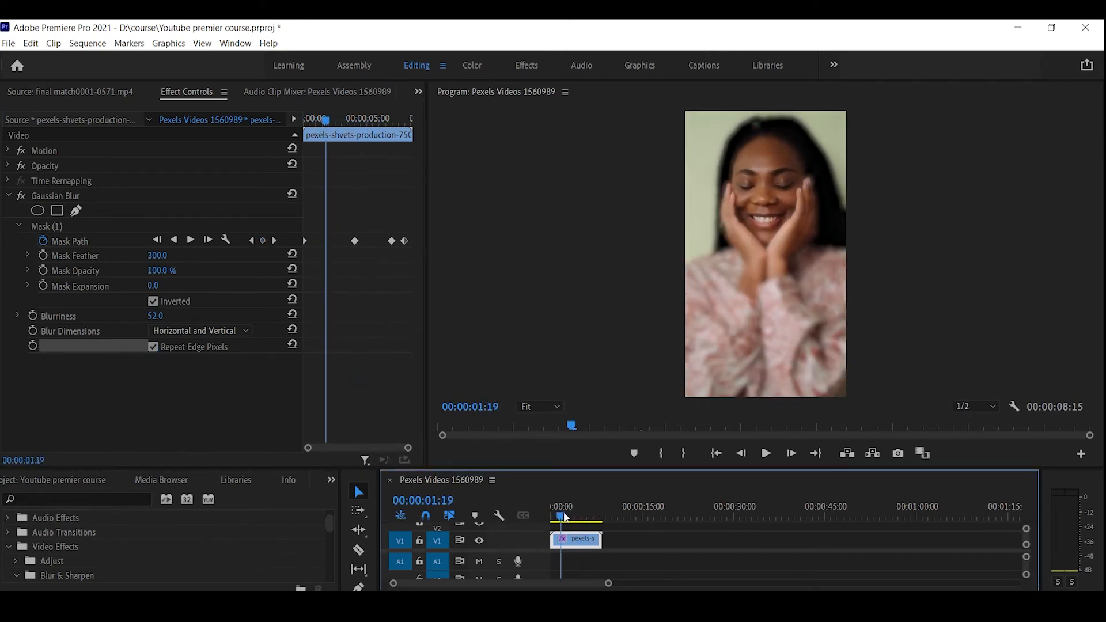
mouse_move(565, 517)
mouse_down()
mouse_move(639, 515)
mouse_move(563, 516)
mouse_up()
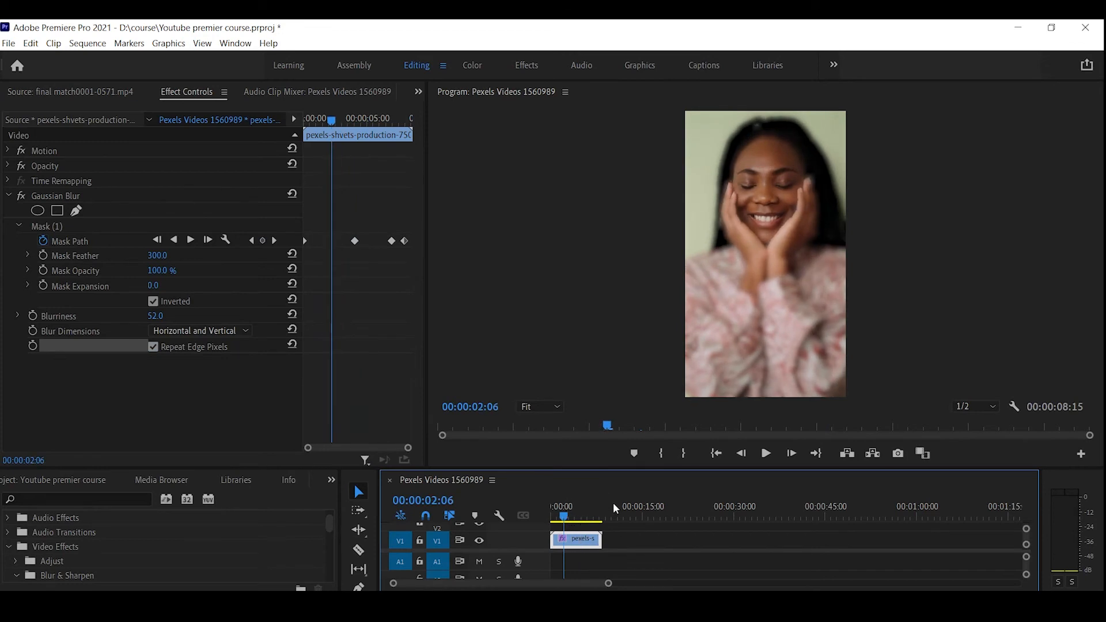
click(562, 517)
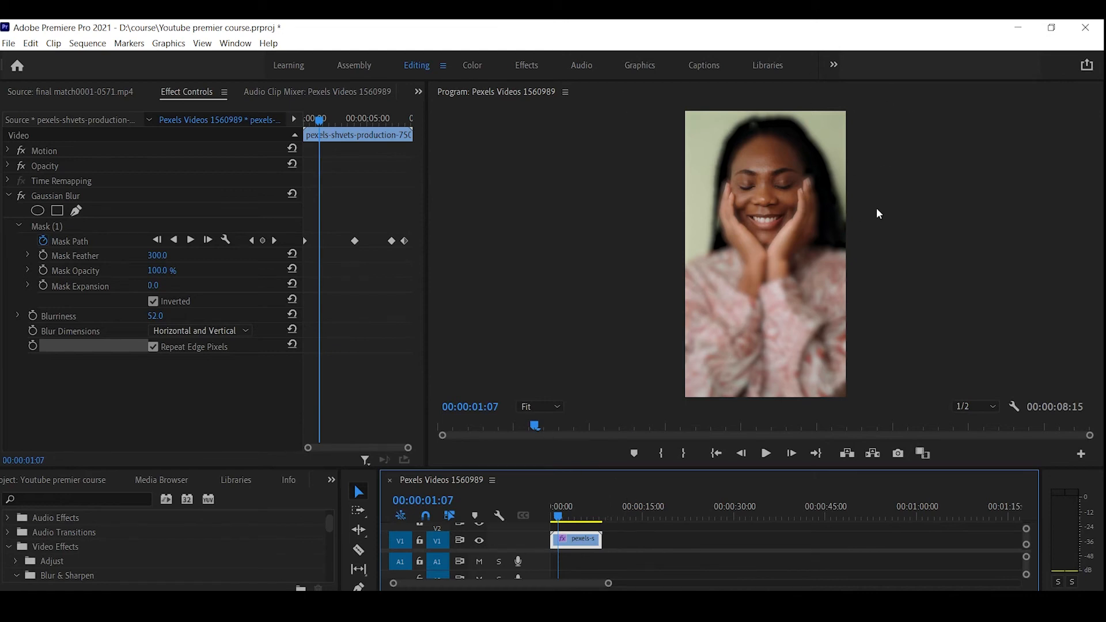
Delete the Gaussian Blur effect from the clip.
click(9, 196)
click(50, 199)
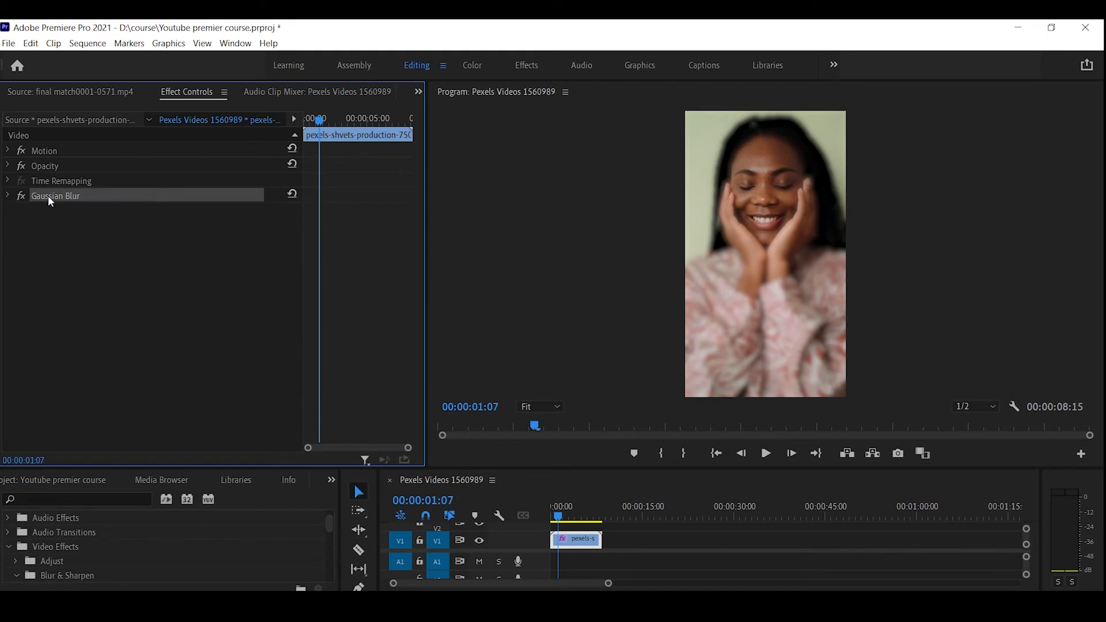
key(Delete)
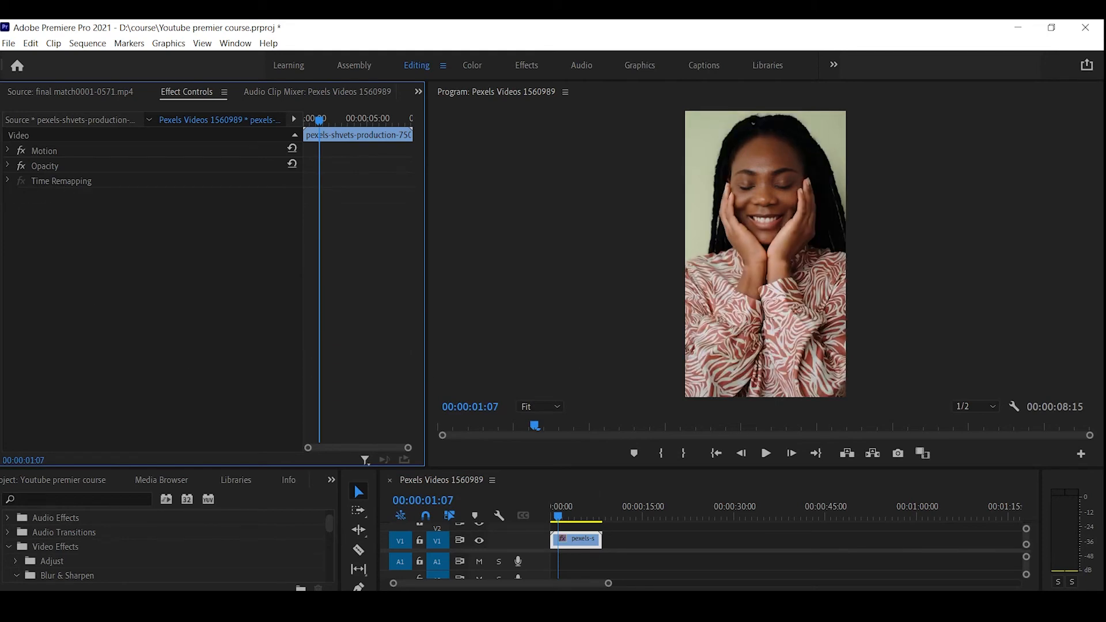
Switch to the Notepad topic list and add the line "effectd" below "motion tracking".
key(alt+Tab)
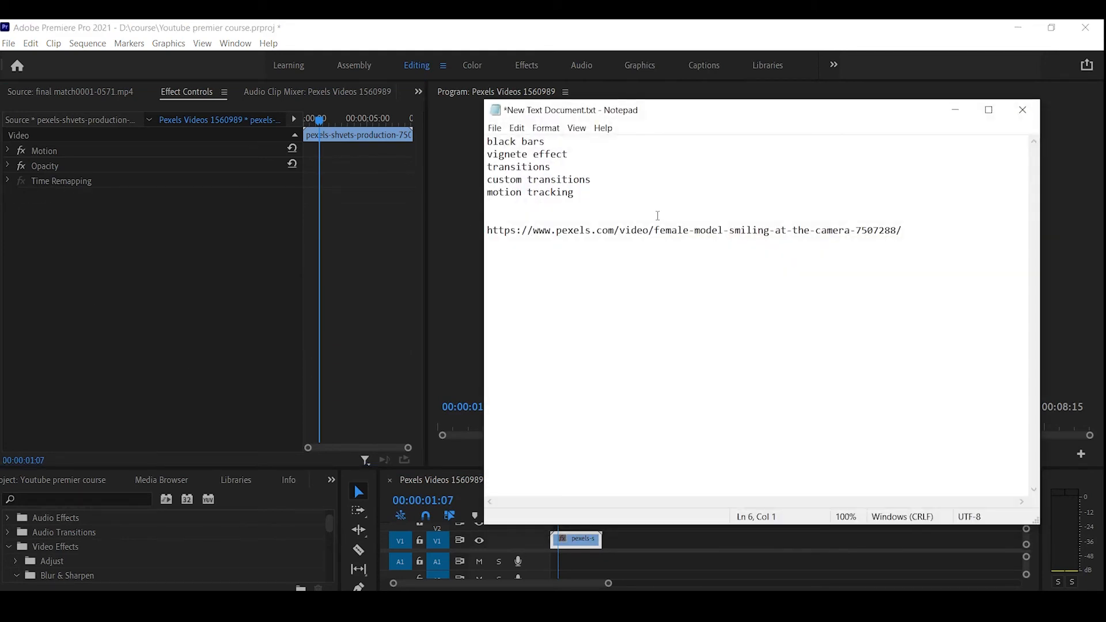
key(Return)
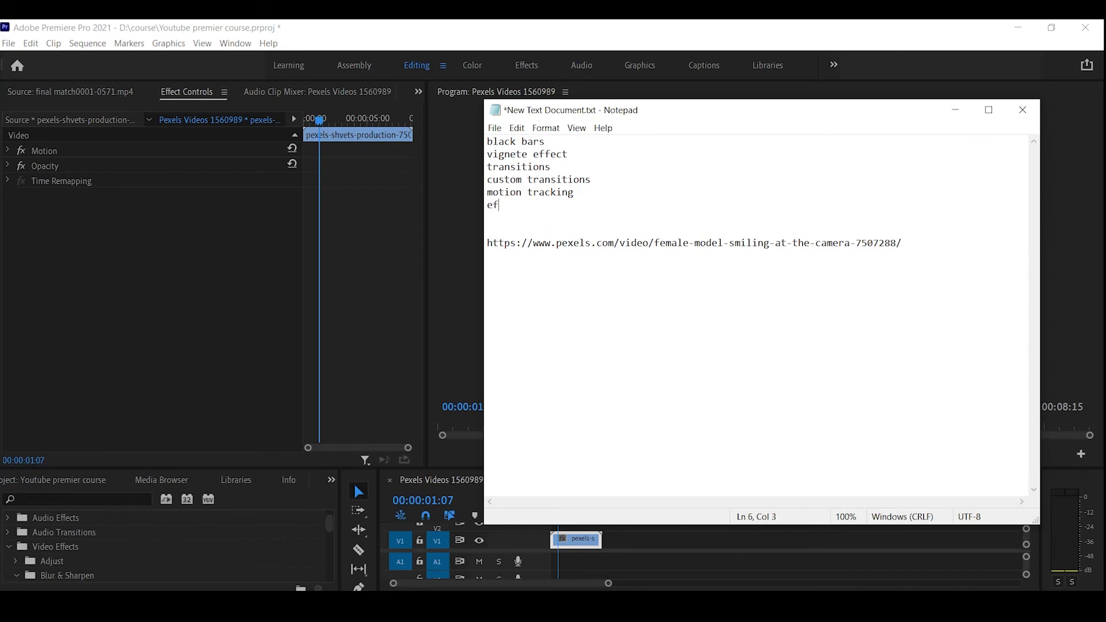
text(effectd)
key(Return)
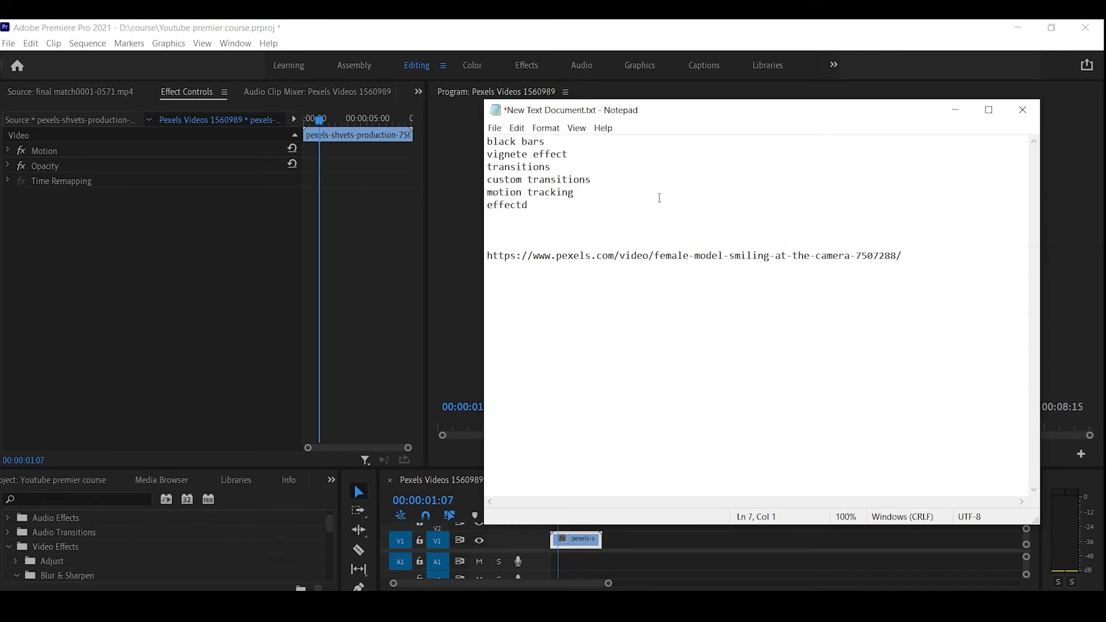
Switch to Pexels in the browser, close the open video and search the free videos for "model".
key(alt+Tab)
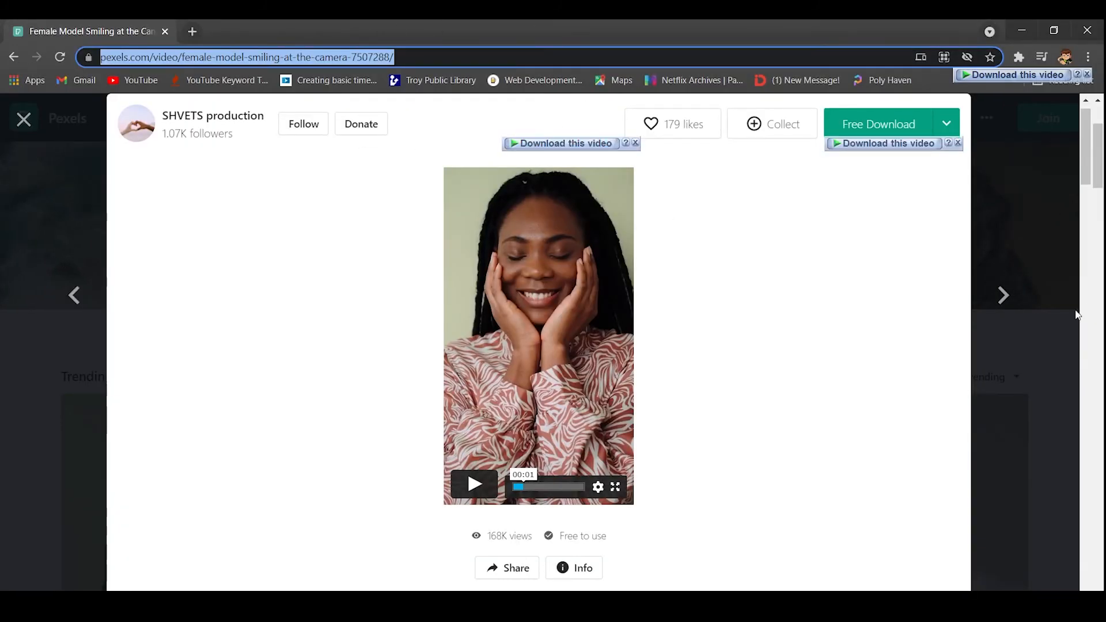
click(1012, 257)
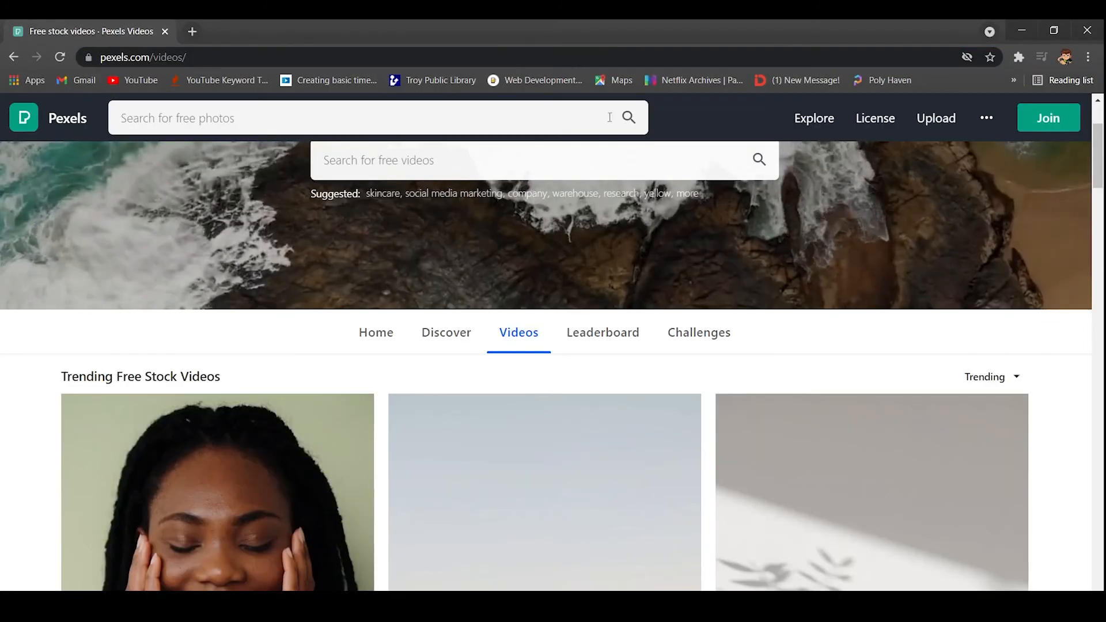
click(484, 160)
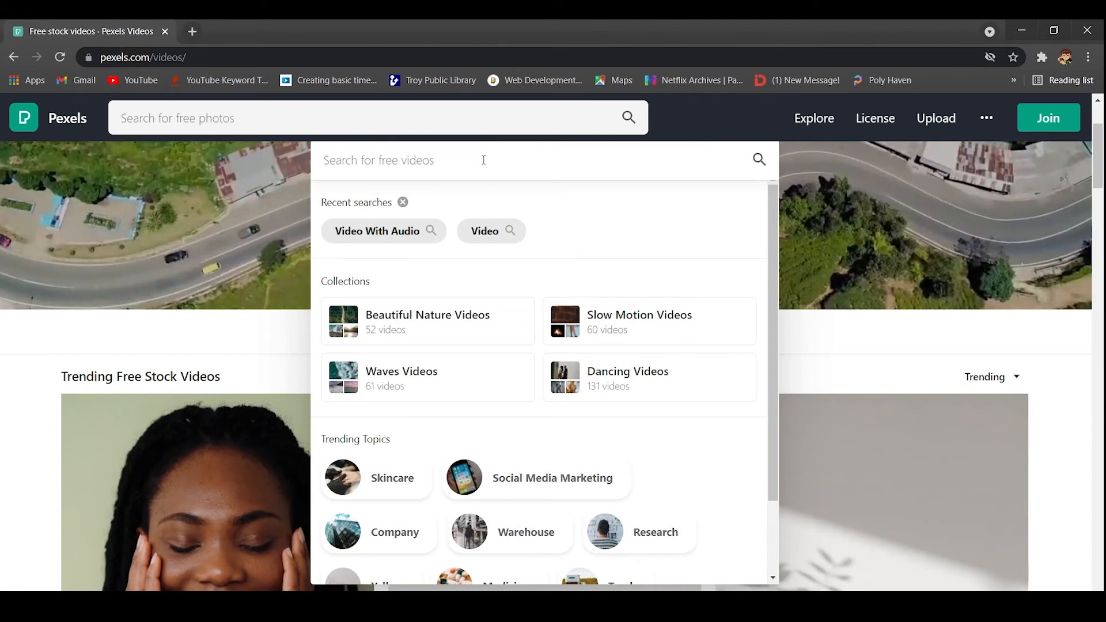
text(ladug)
key(BackSpace)
key(BackSpace)
key(BackSpace)
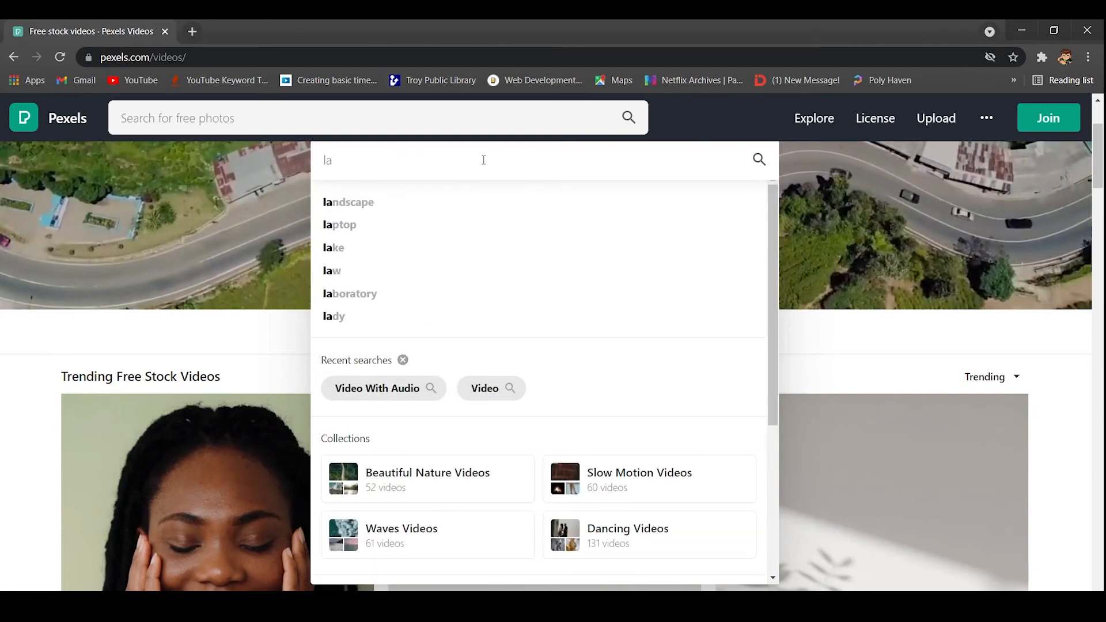
key(BackSpace)
key(BackSpace)
text(model)
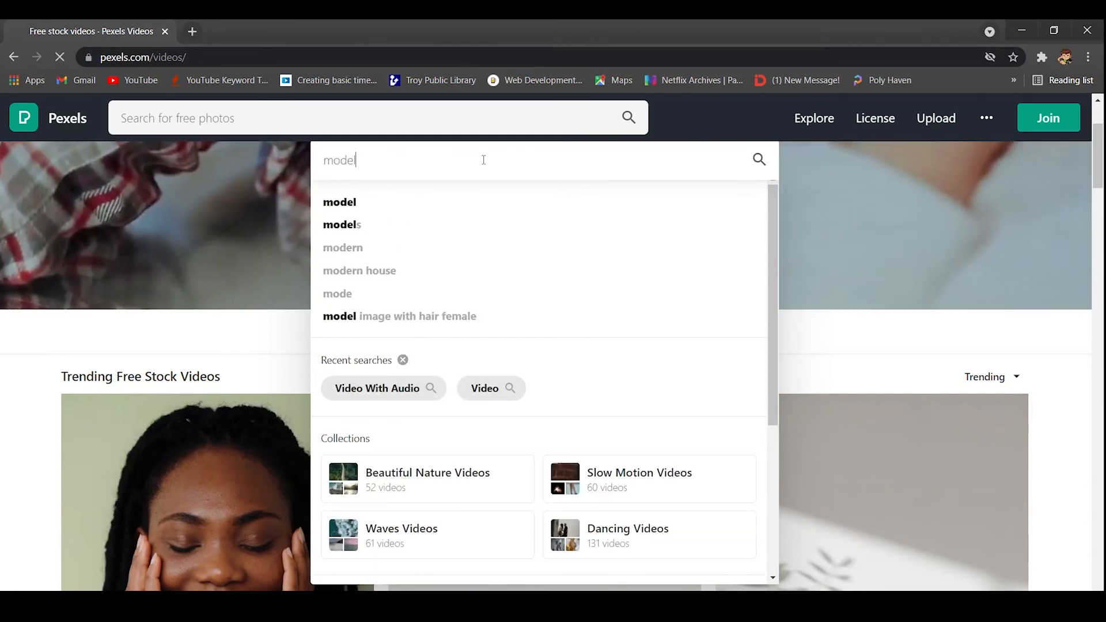
key(Return)
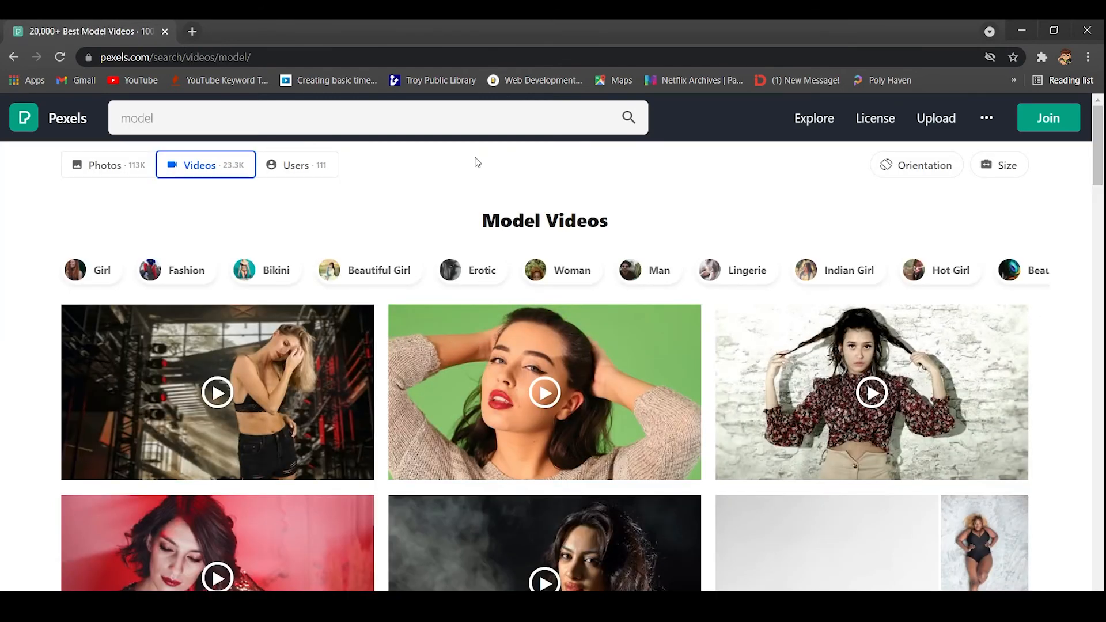
Download the video of the woman against the green background in Full HD (1920 x 1080) as video.mp4.
click(609, 340)
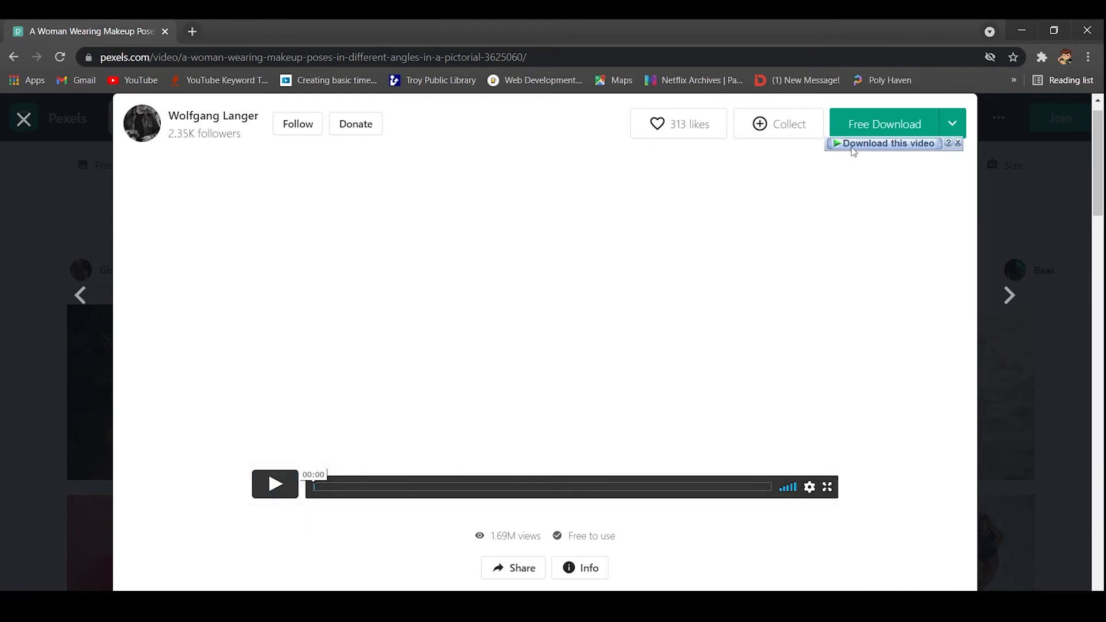
click(953, 123)
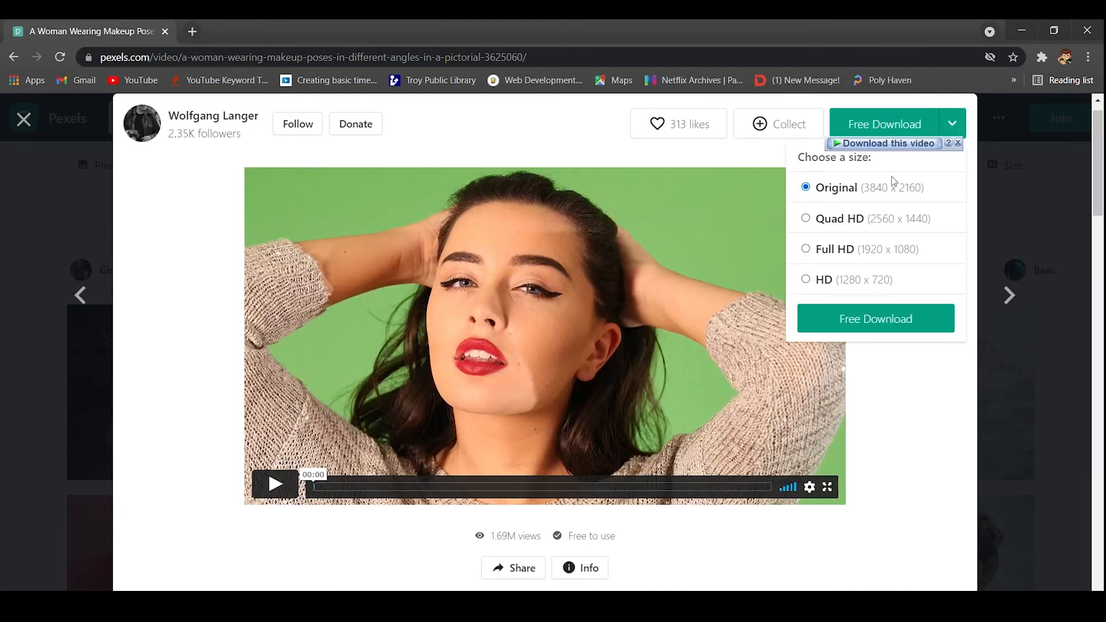
click(905, 245)
click(887, 322)
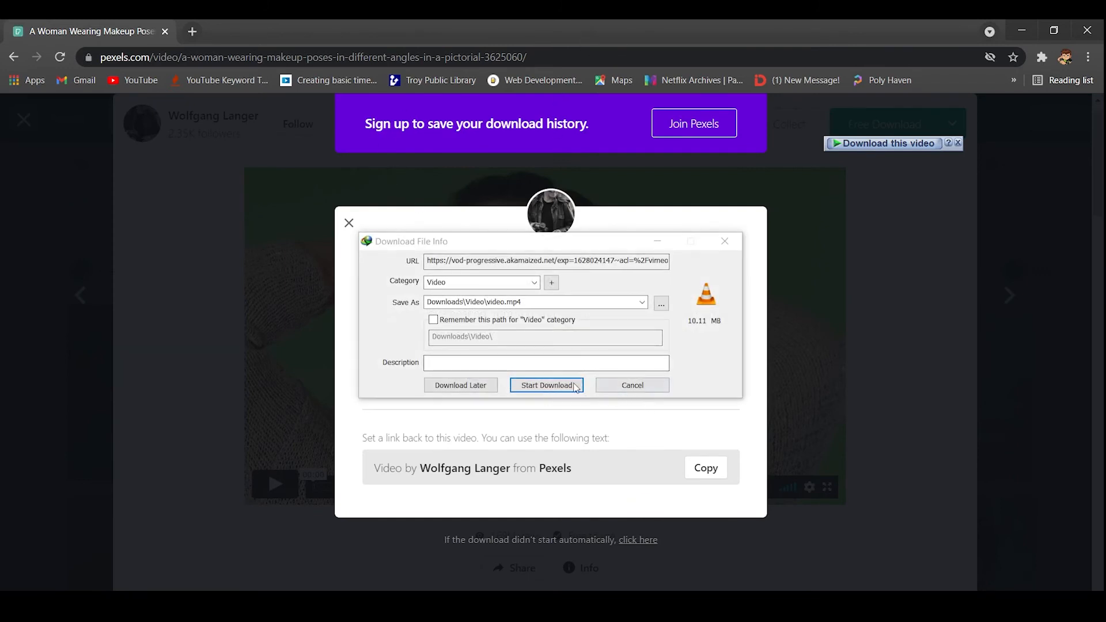
click(556, 391)
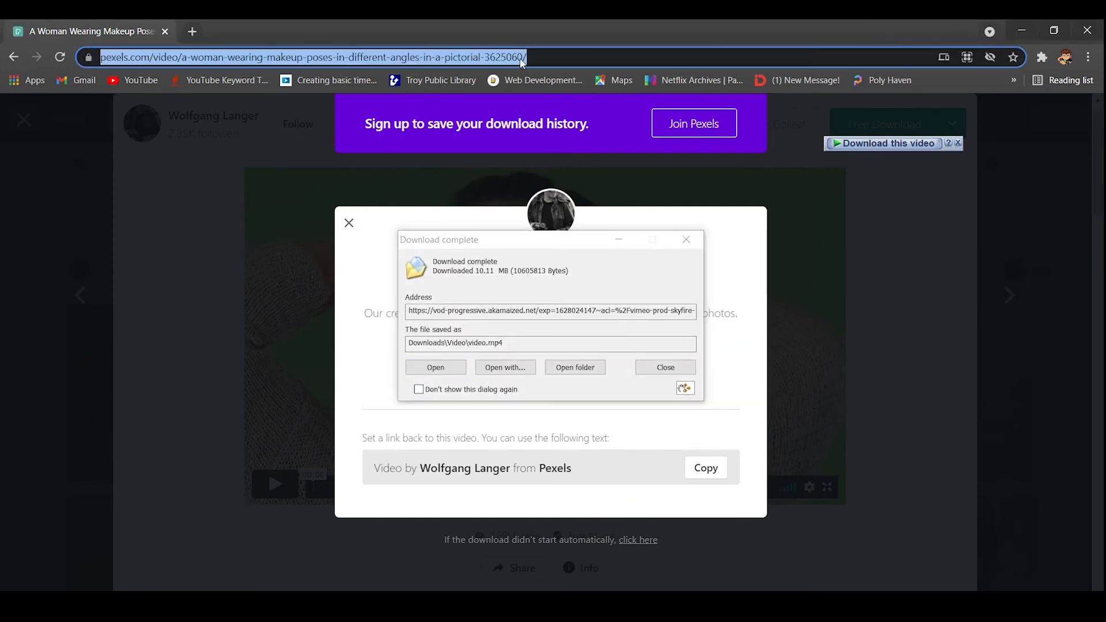
Add the downloaded makeup video's Pexels link below the existing link in the Notepad document, and minimize Notepad.
key(alt+Tab)
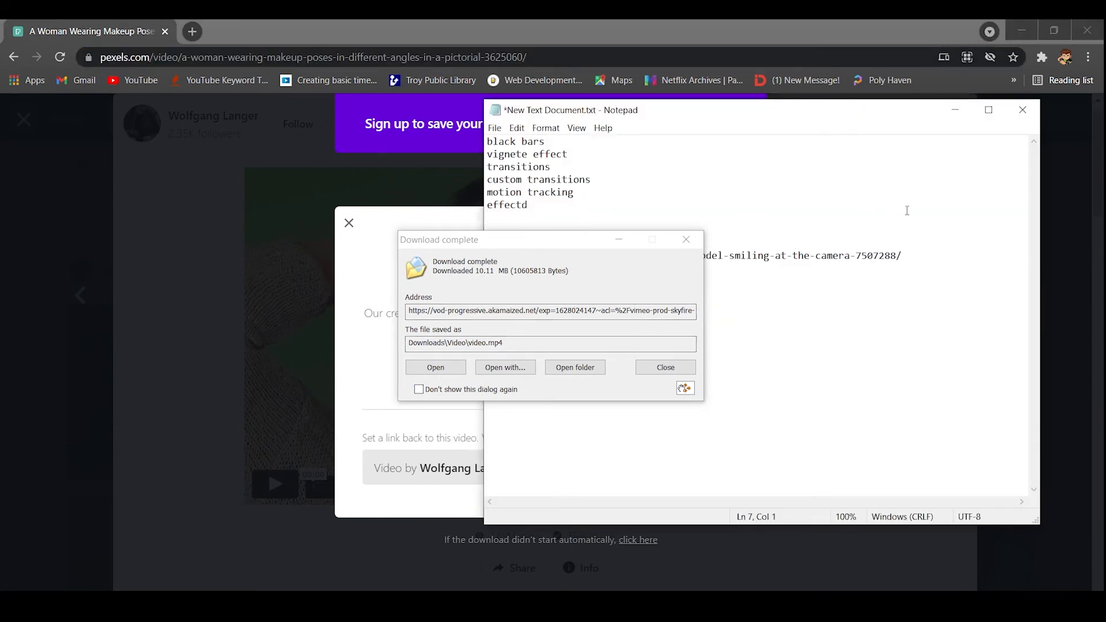
click(686, 239)
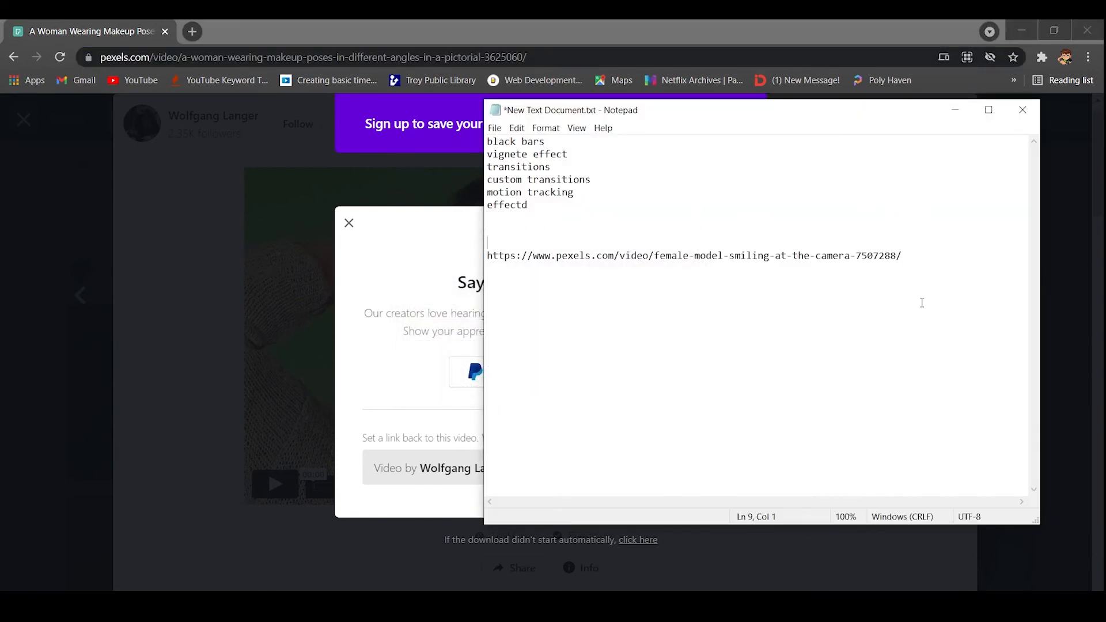
click(920, 269)
key(Return)
text(https://www.pexels.com/video/a-woman-wearing-makeup-poses-in-different-angles-in-a-pictorial-3625060/)
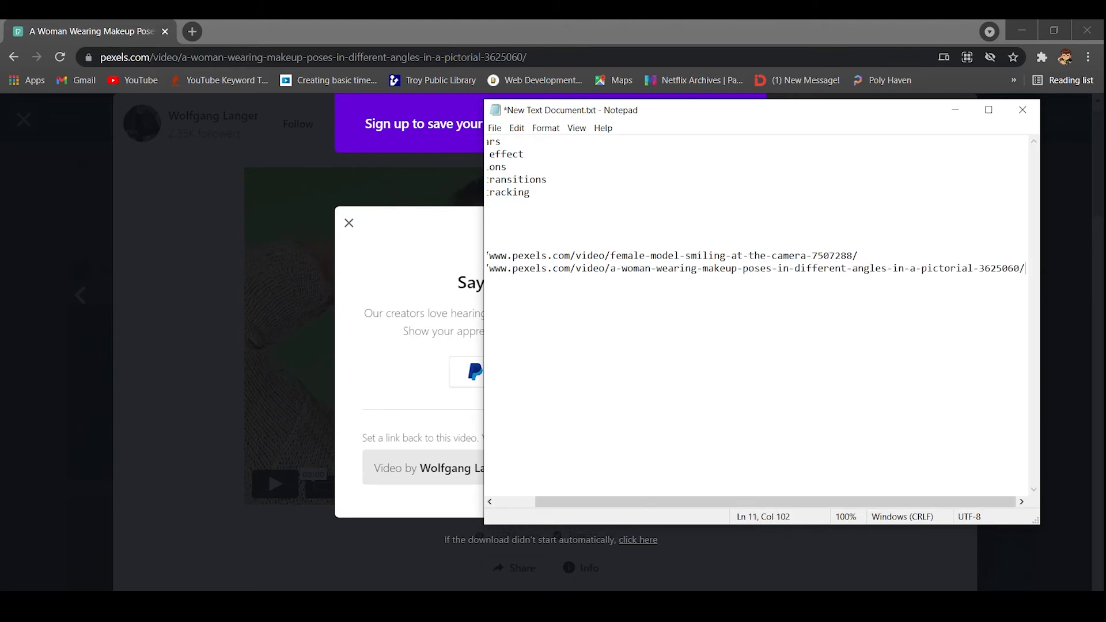
click(954, 110)
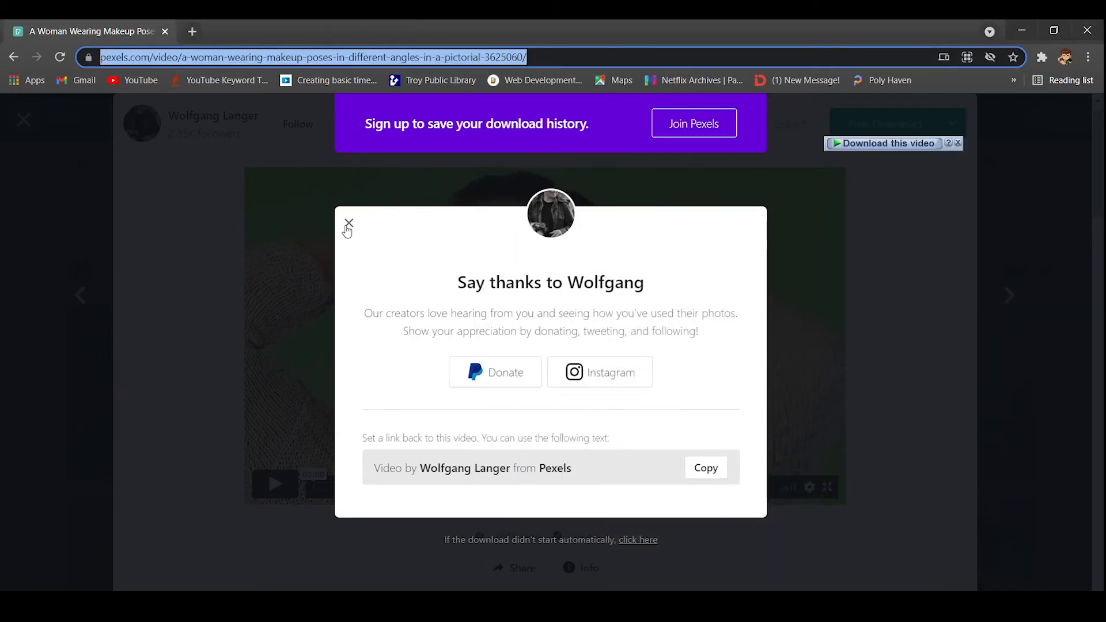
Return to the model search results and download the video of the woman against the white brick wall as video_2.mp4.
click(348, 225)
click(1008, 164)
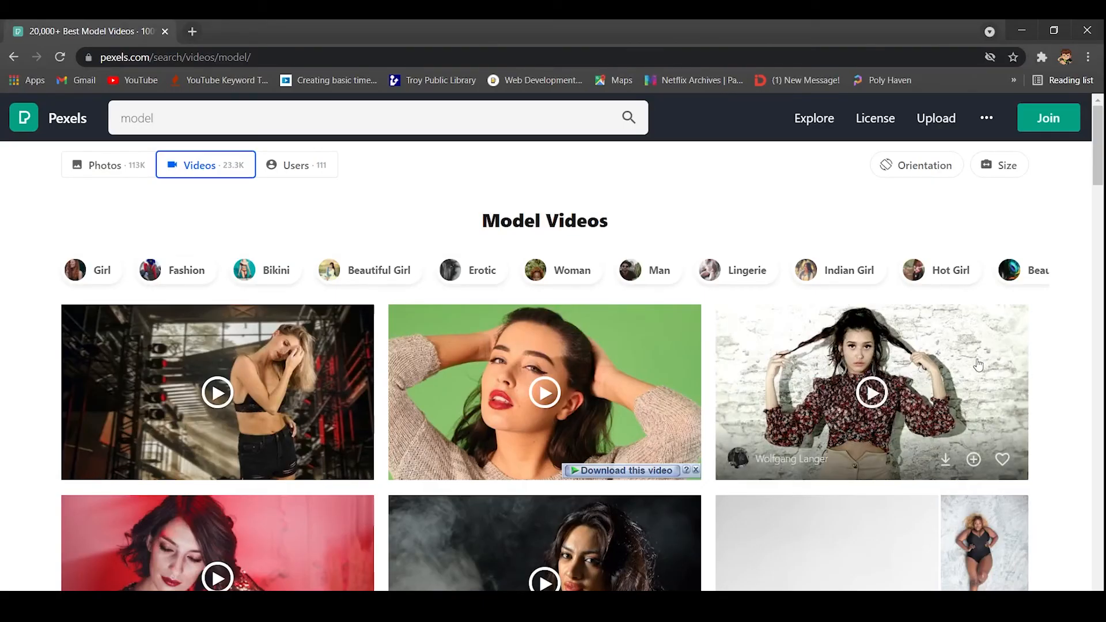
click(945, 459)
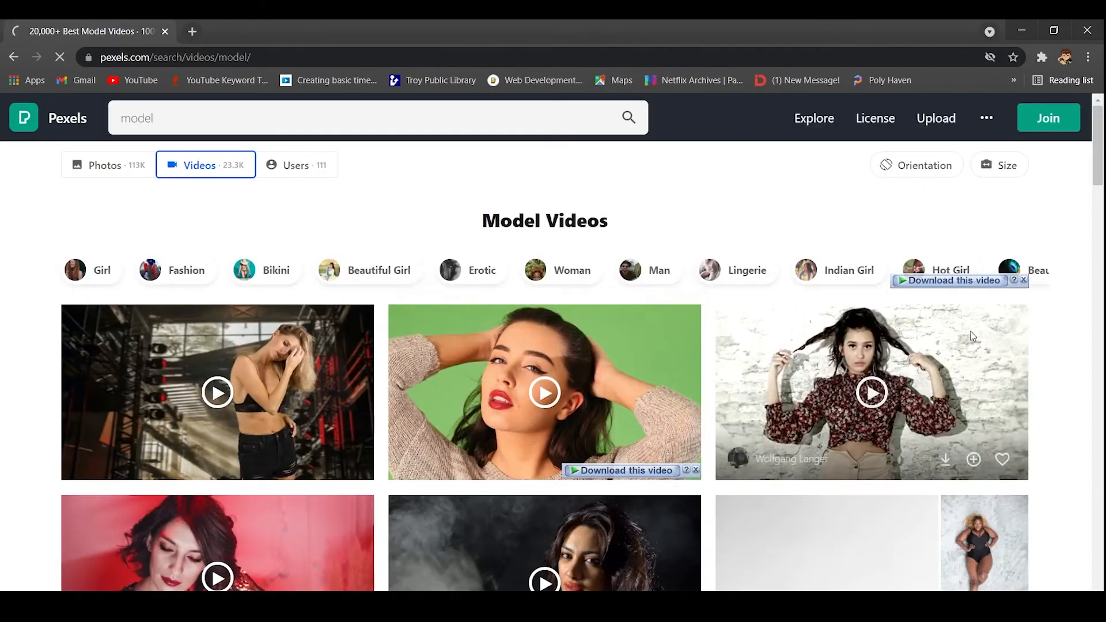
click(546, 384)
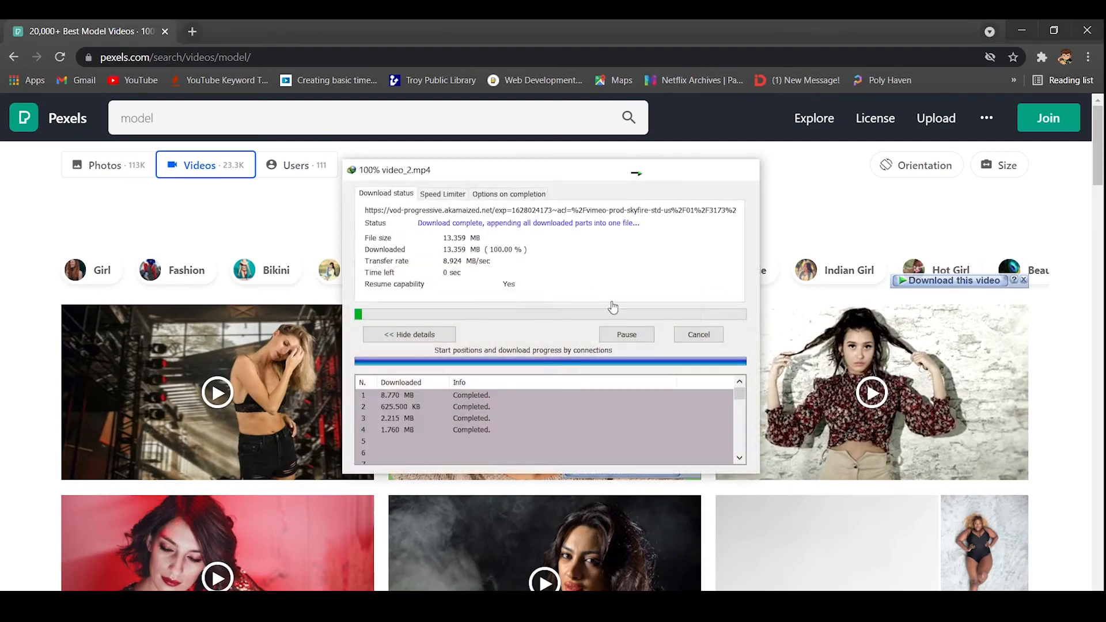
click(665, 369)
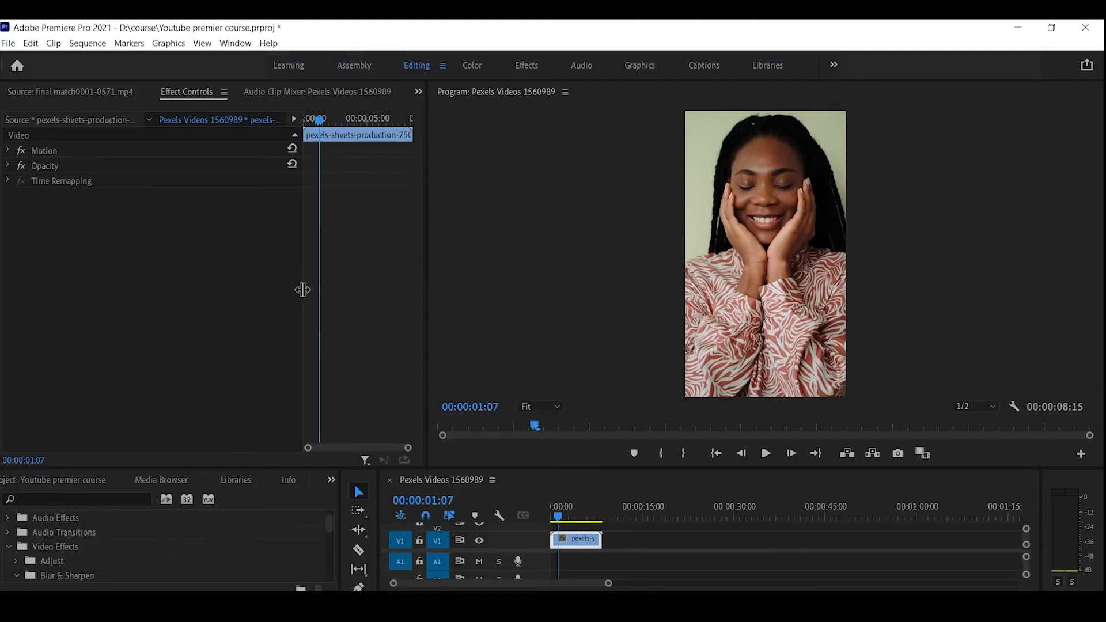
Enlarge the project area in Premiere Pro and import the downloaded video.mp4 into the project.
drag(324, 468, 324, 259)
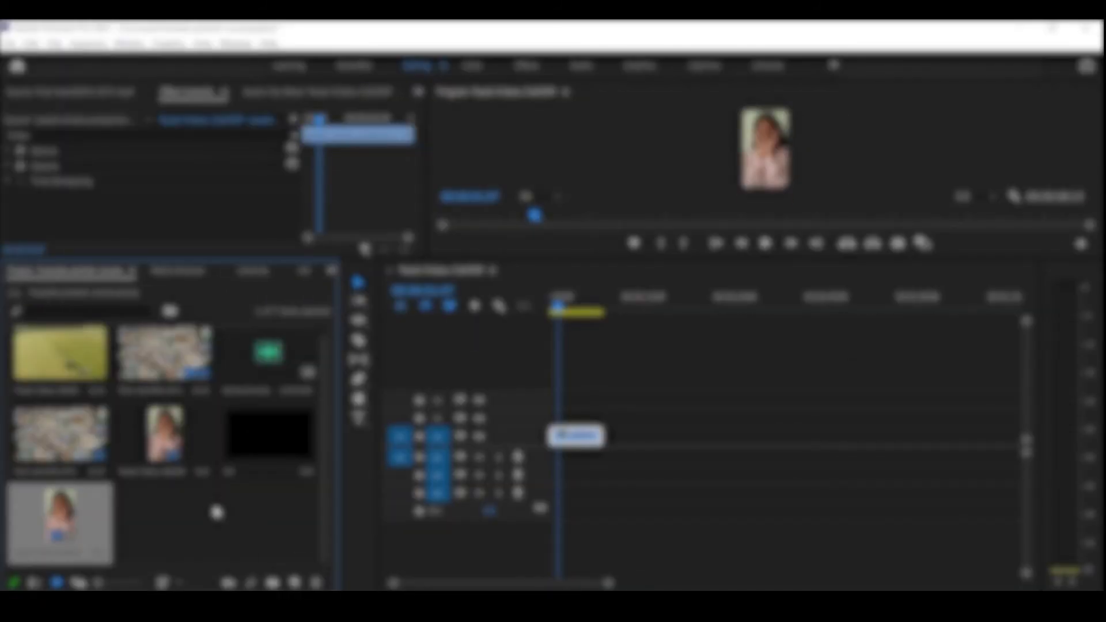
double_click(219, 516)
click(332, 178)
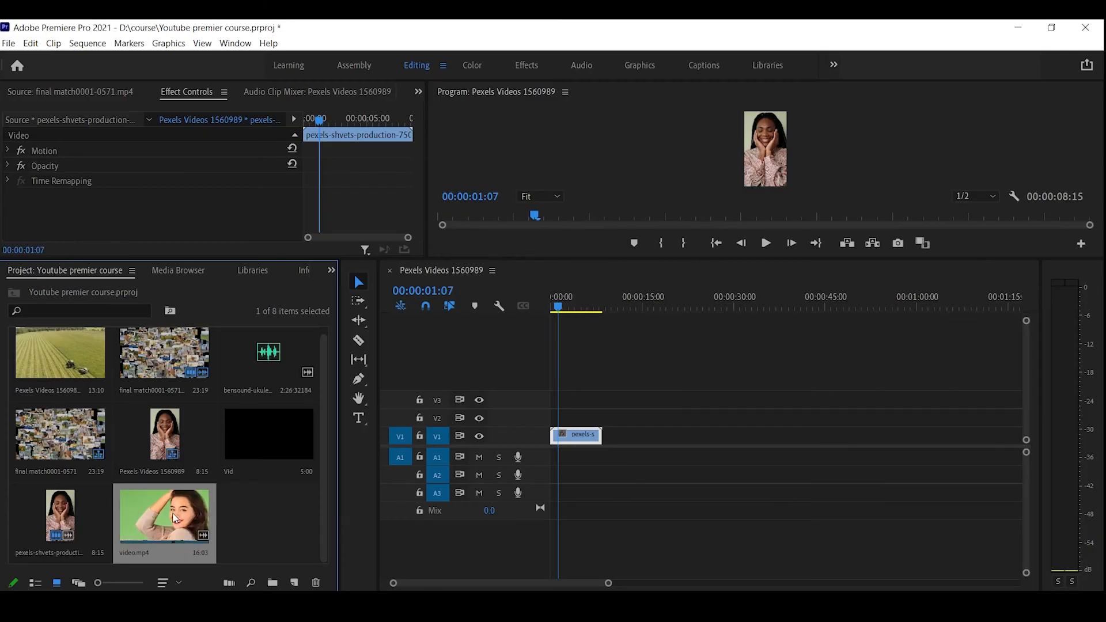
Overwrite the existing timeline clip with video.mp4 at the very start of the sequence on V1.
right_click(172, 518)
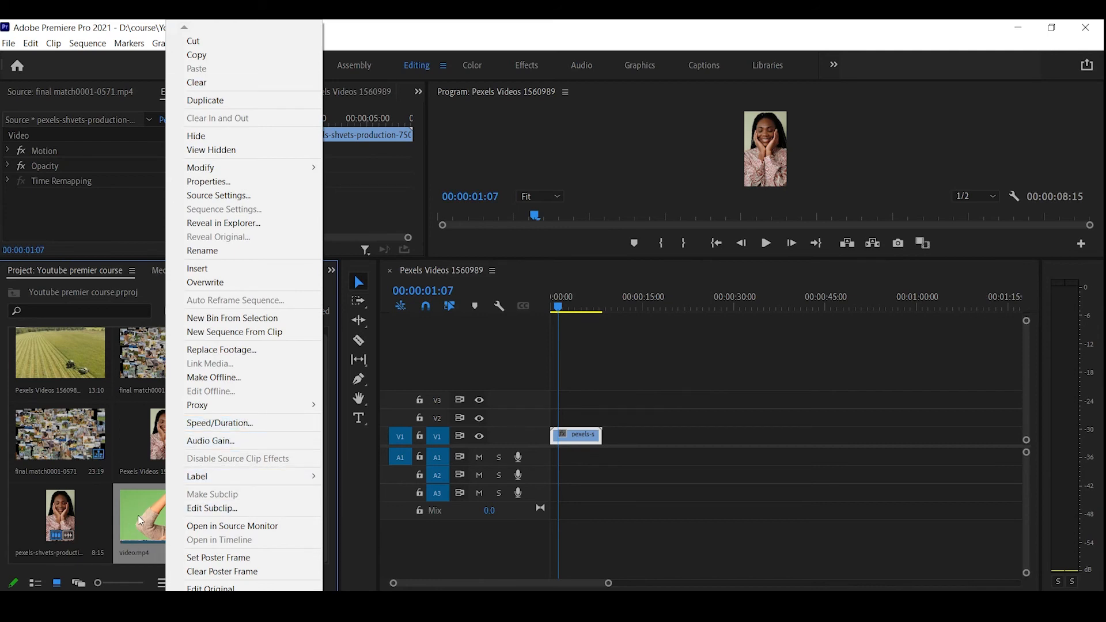
drag(143, 515, 547, 436)
Try scaling the video.mp4 timeline clip to the frame size, and check it in a taller program preview.
right_click(622, 436)
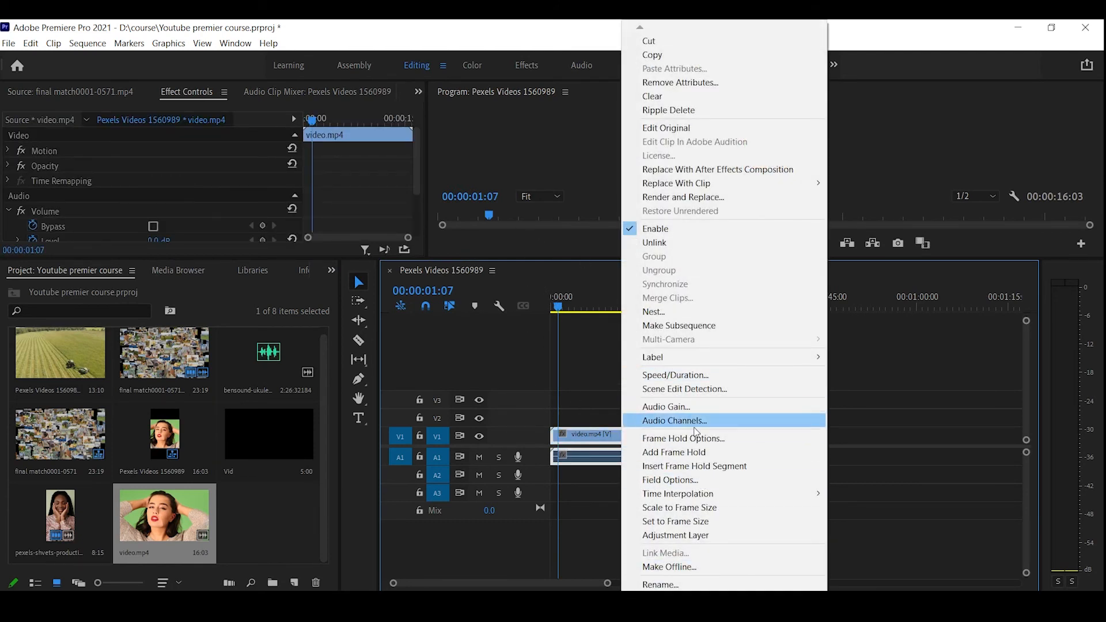
click(683, 508)
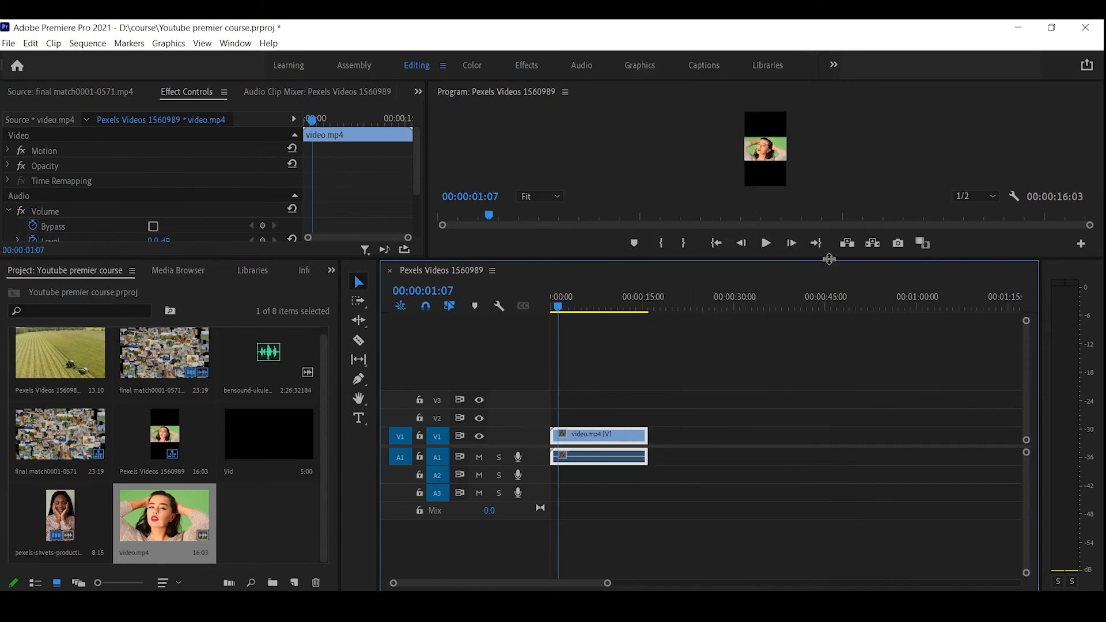
drag(830, 258, 836, 480)
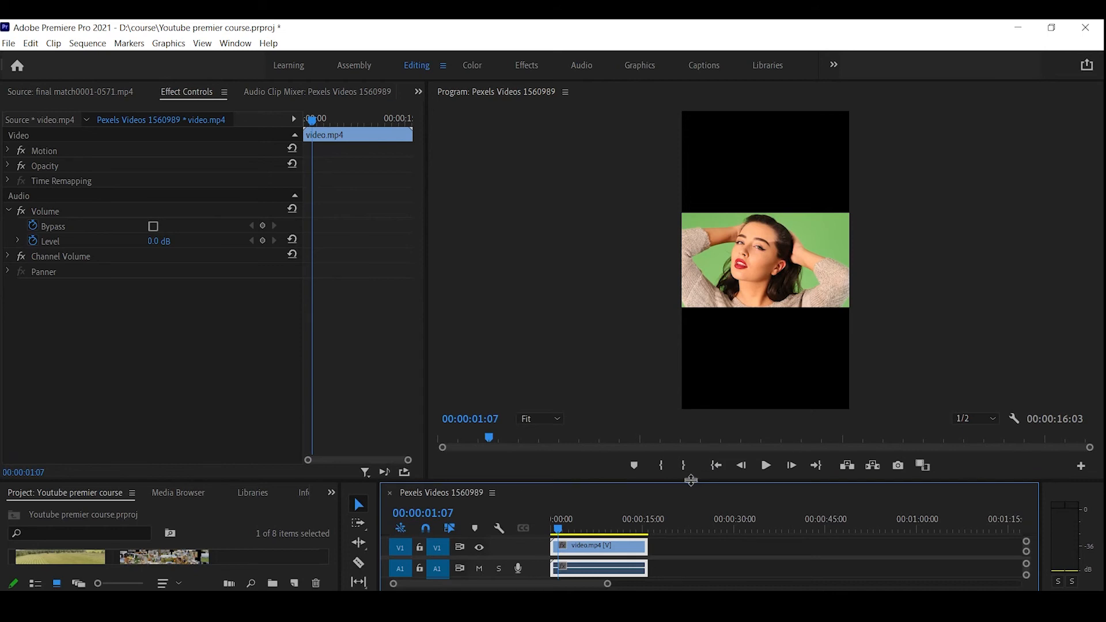
drag(692, 482, 698, 322)
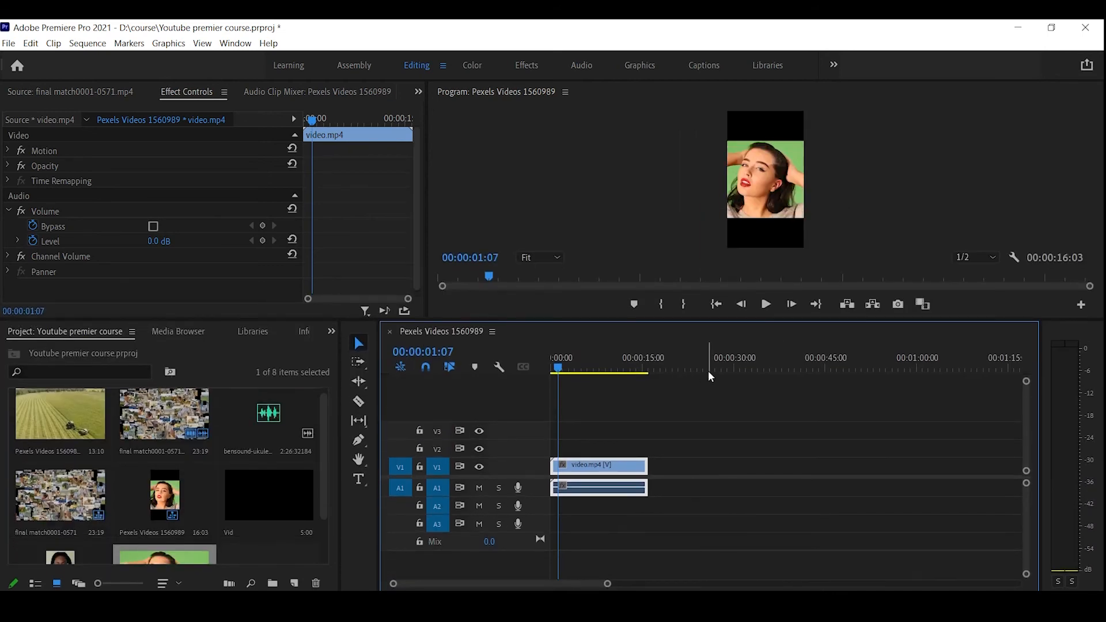
Check the image size of video.mp4 in its project item properties.
scroll(225, 488, down, 2)
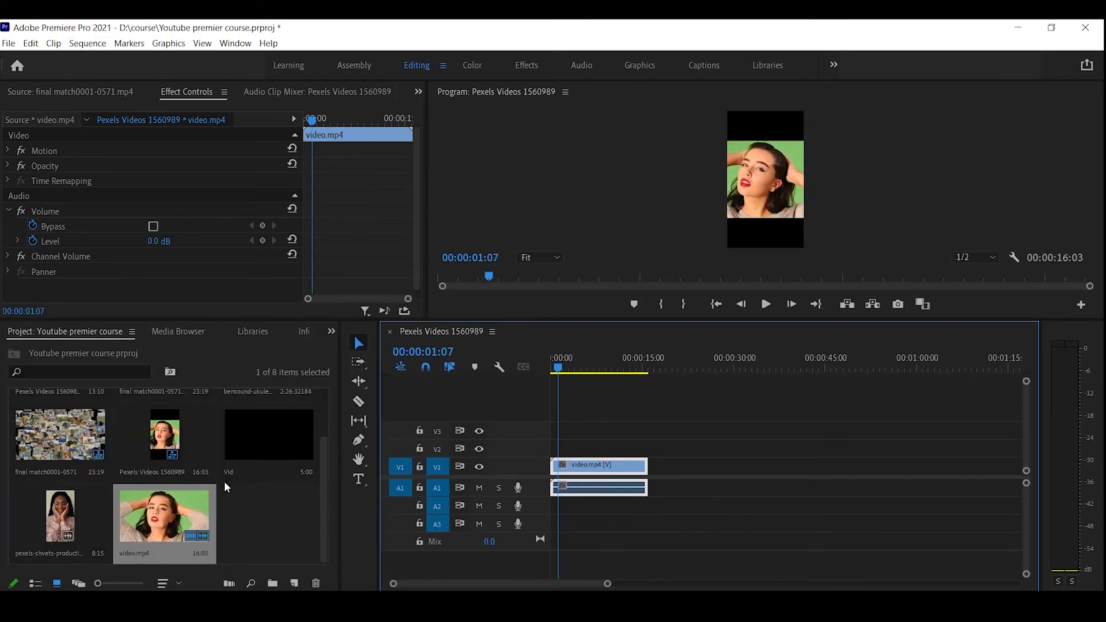
right_click(191, 516)
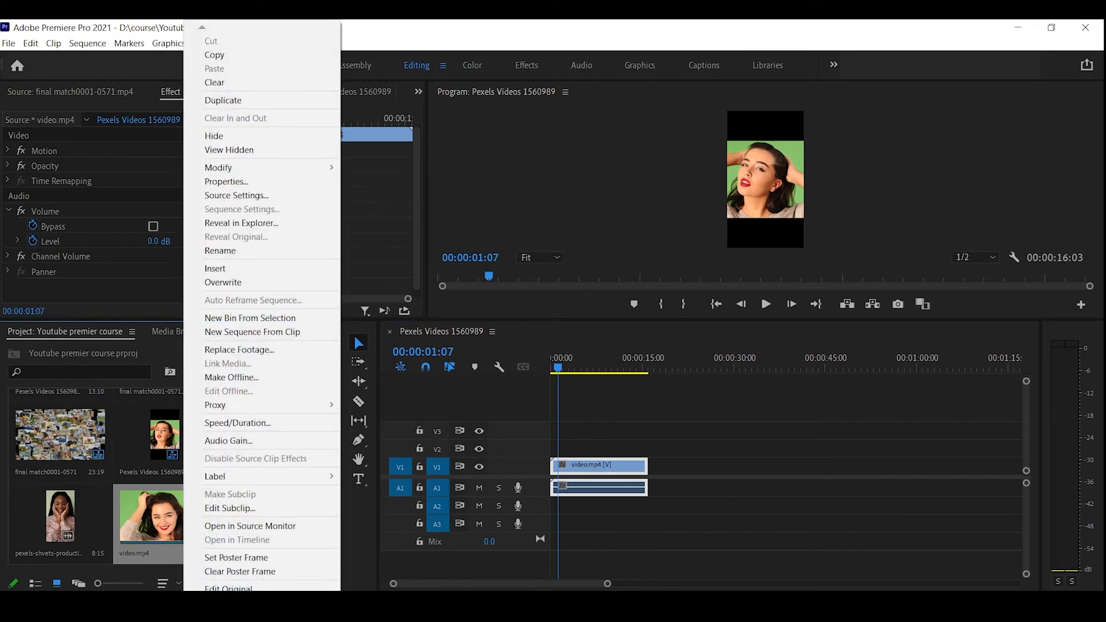
click(246, 182)
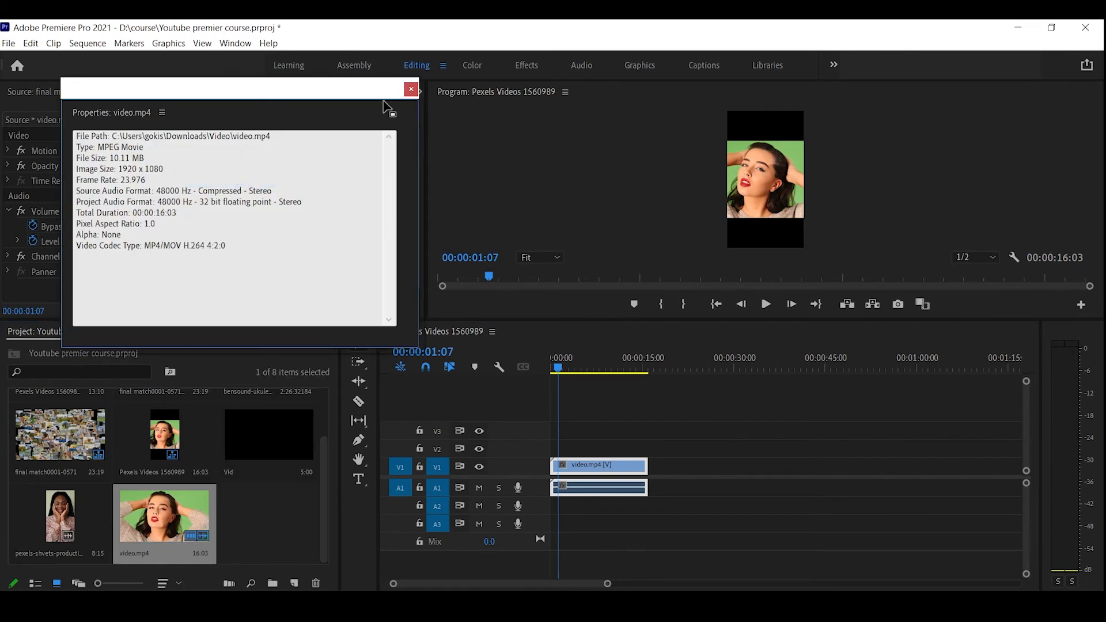
click(411, 89)
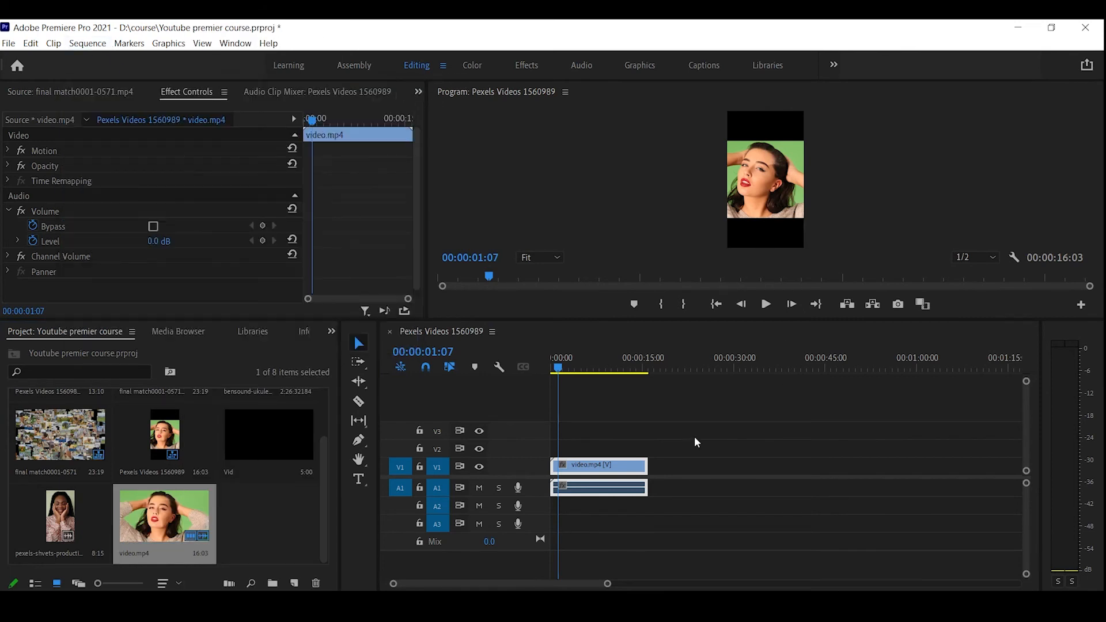
Set the sequence's frame size to 1920 horizontal by 1080 vertical and accept the change.
drag(567, 360, 504, 383)
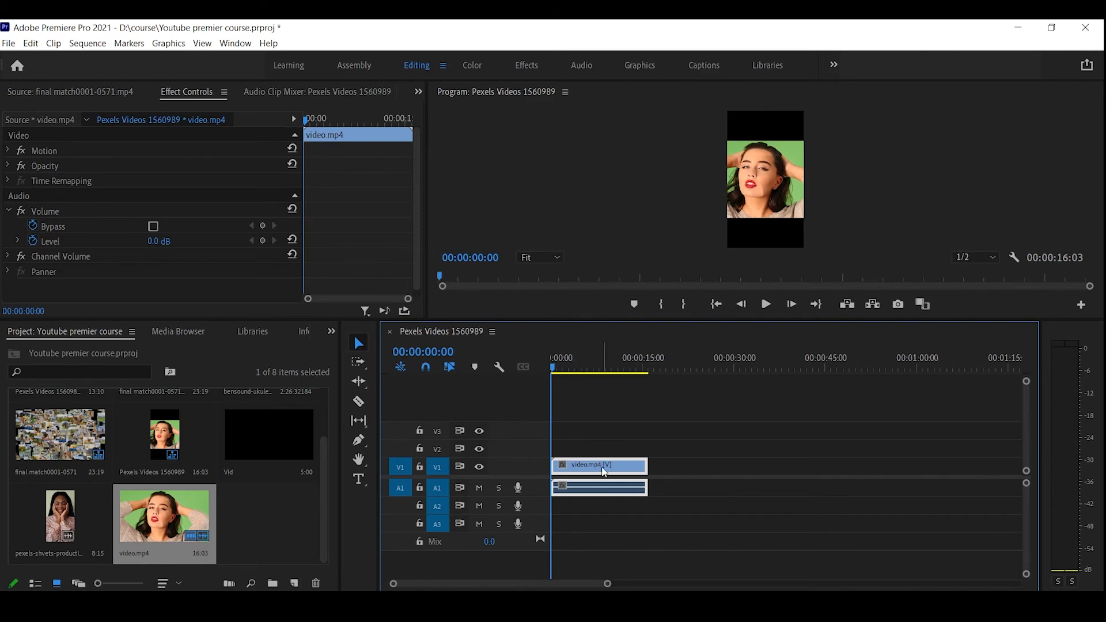
click(90, 44)
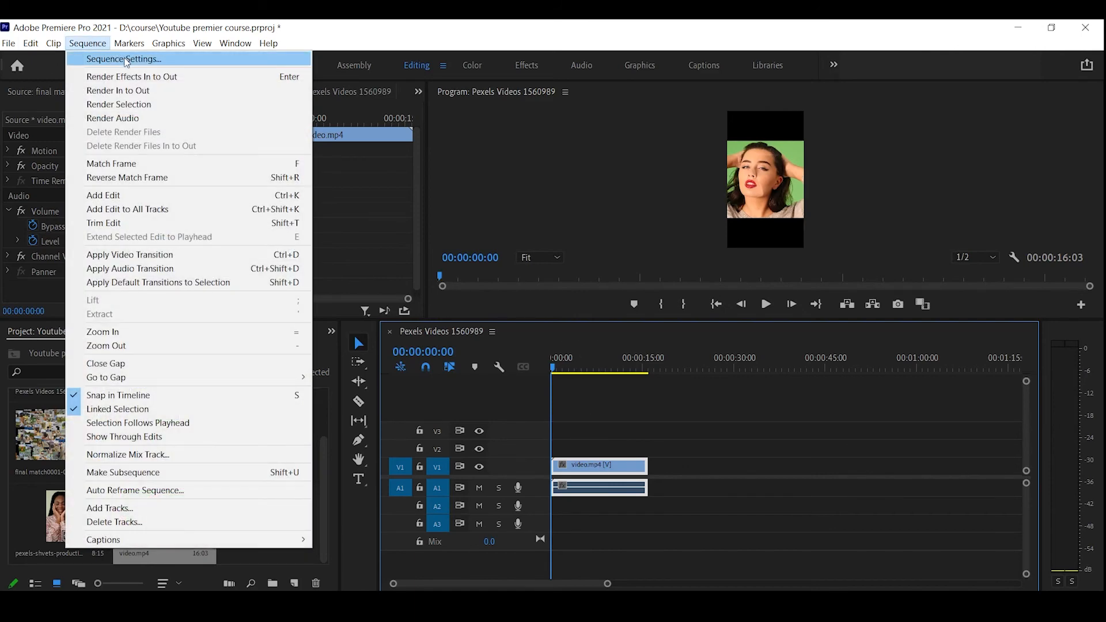
click(125, 59)
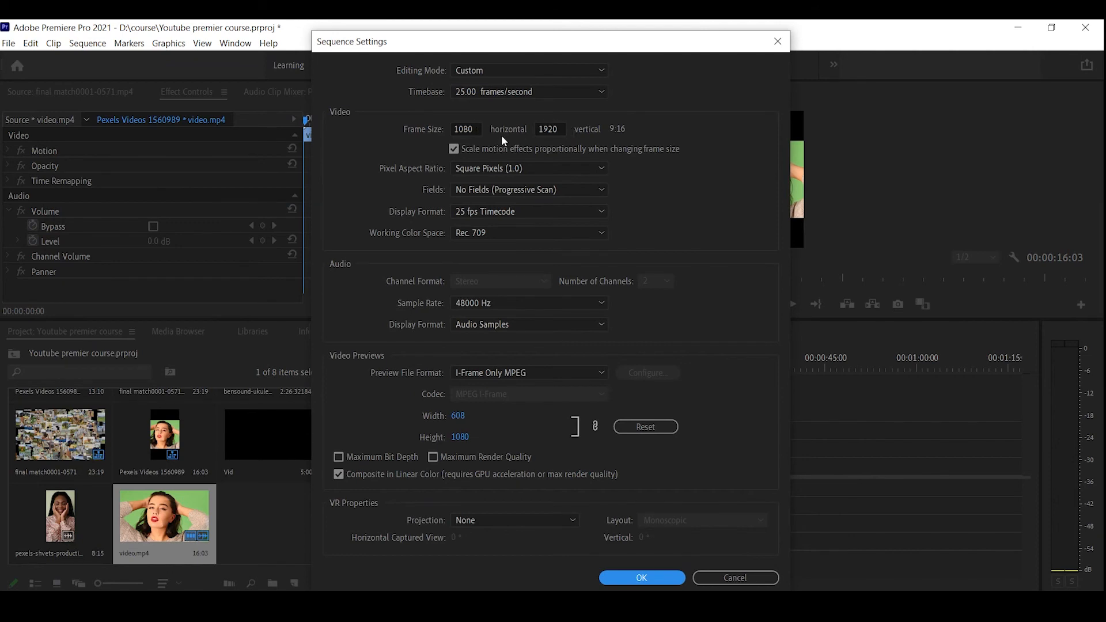
click(478, 130)
text(19)
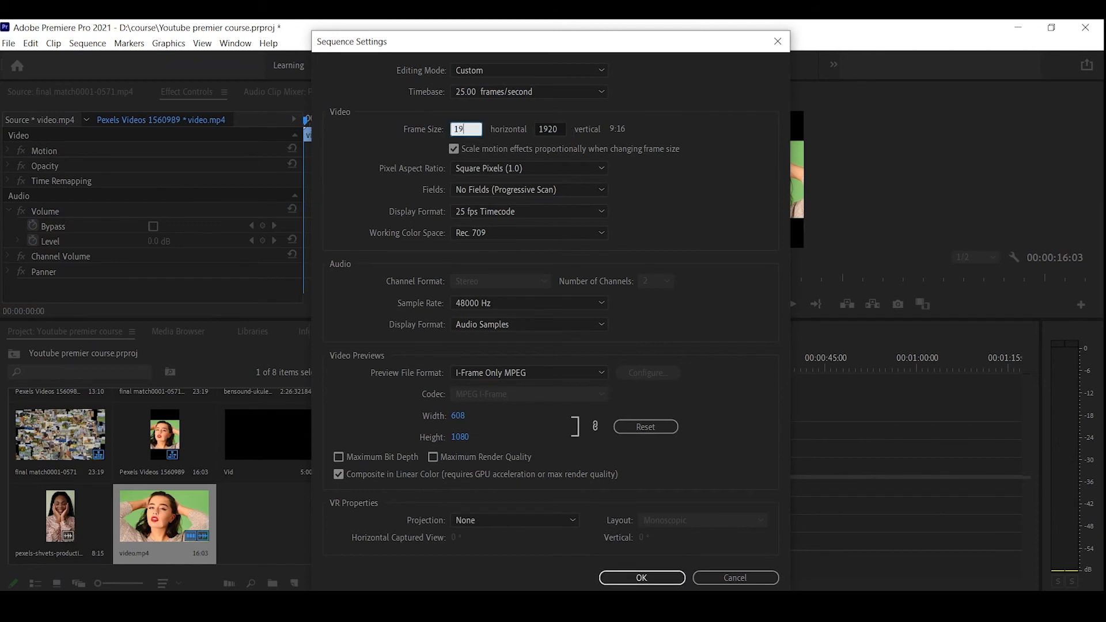
text(20)
click(557, 129)
text(1080)
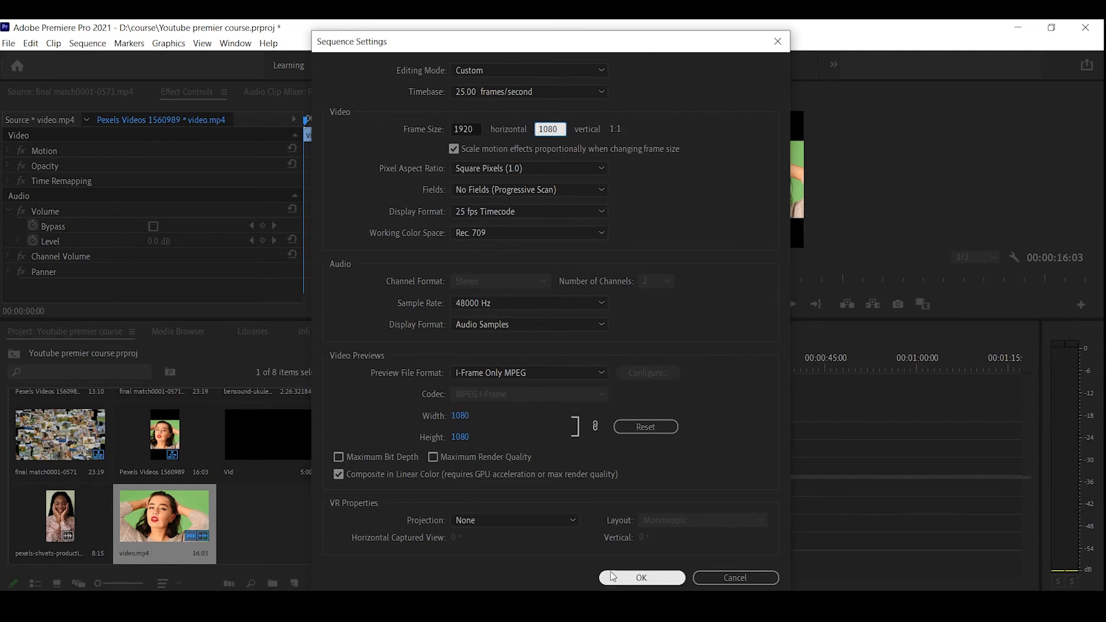
click(641, 578)
click(612, 341)
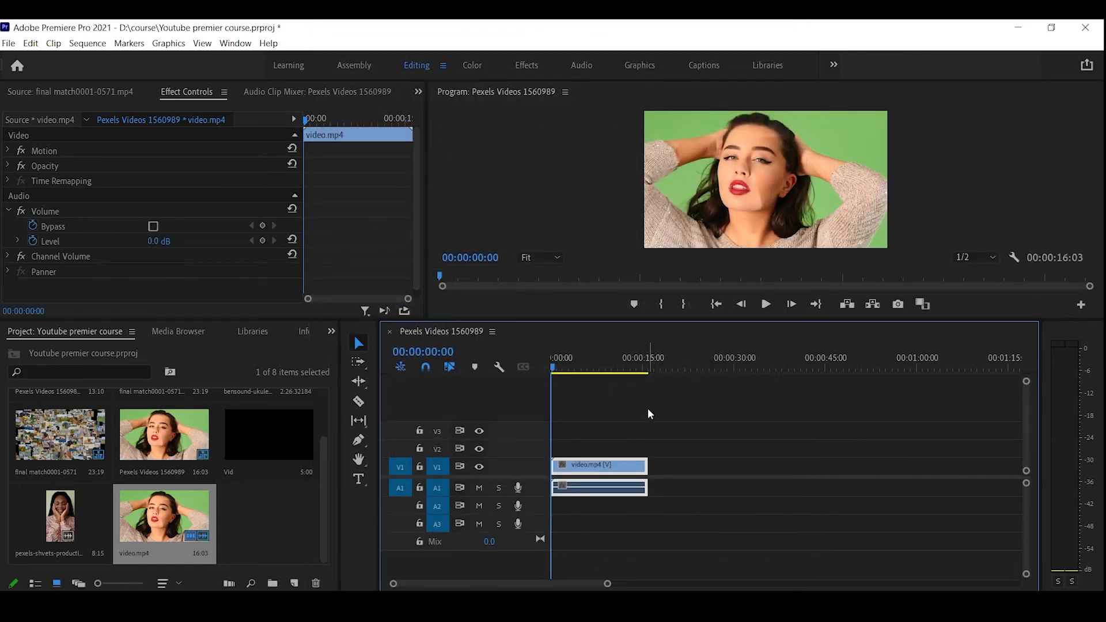
Search the effects for "ultra" and apply Ultra Key to the video.mp4 clip on V1.
drag(562, 362, 530, 361)
click(331, 331)
click(350, 411)
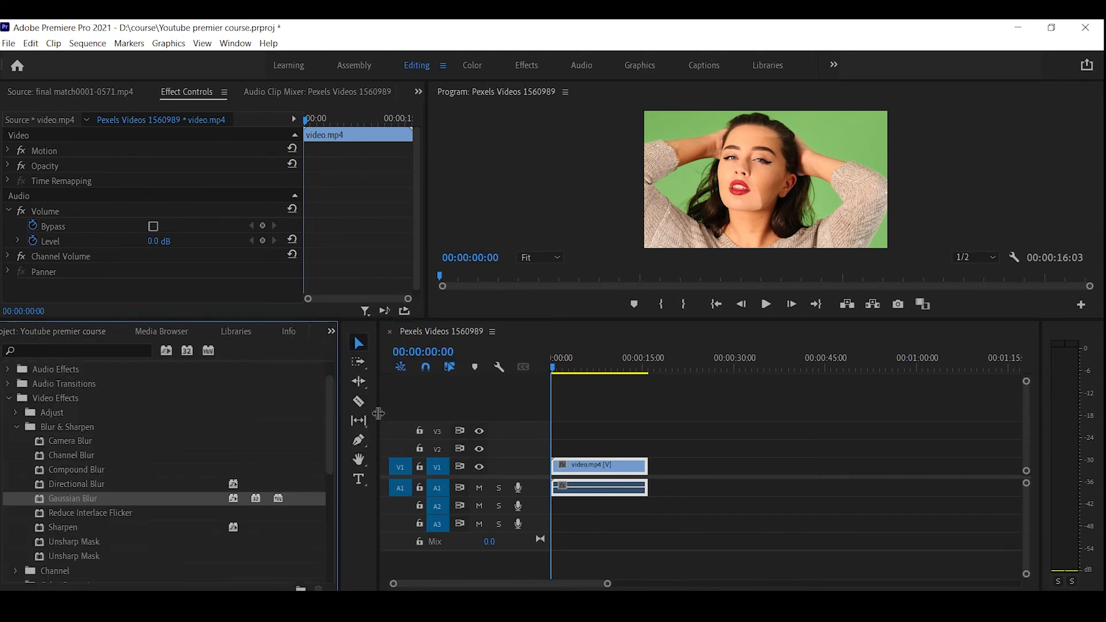
click(75, 349)
text(ultra)
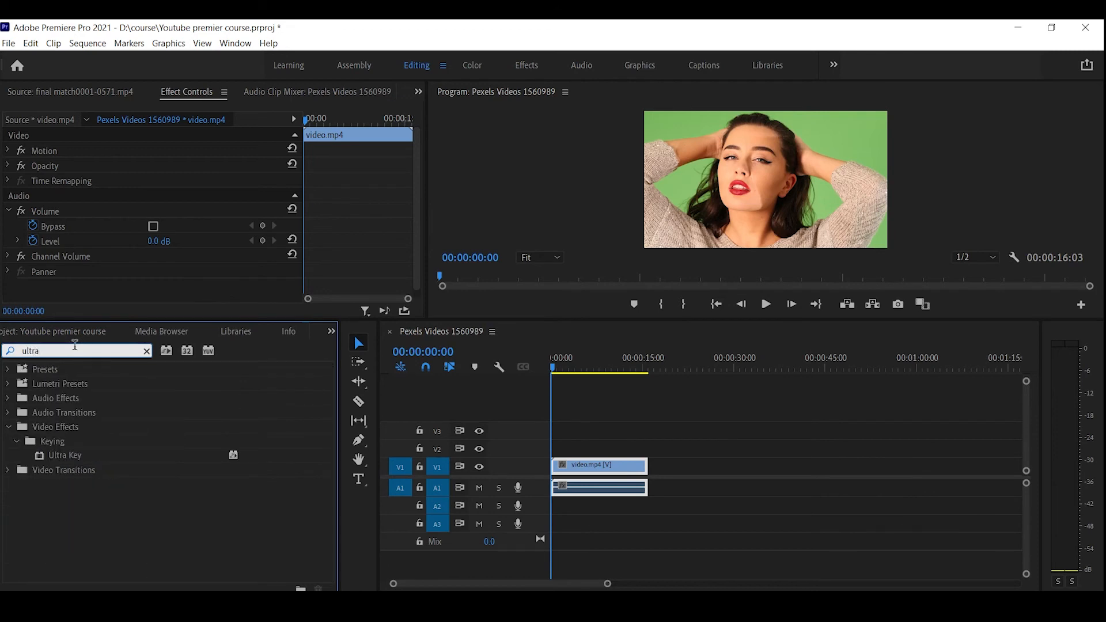
drag(80, 461, 555, 471)
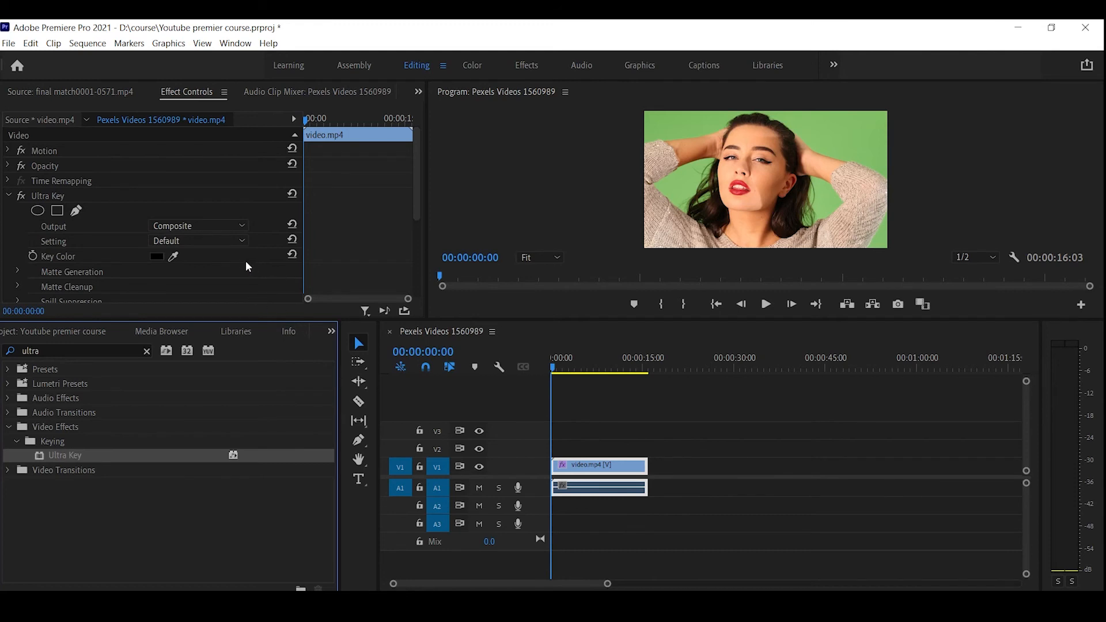
Sample the green background as Ultra Key's key color, and expand its Matte Cleanup and Spill Suppression settings with the preview enlarged.
drag(173, 257, 878, 126)
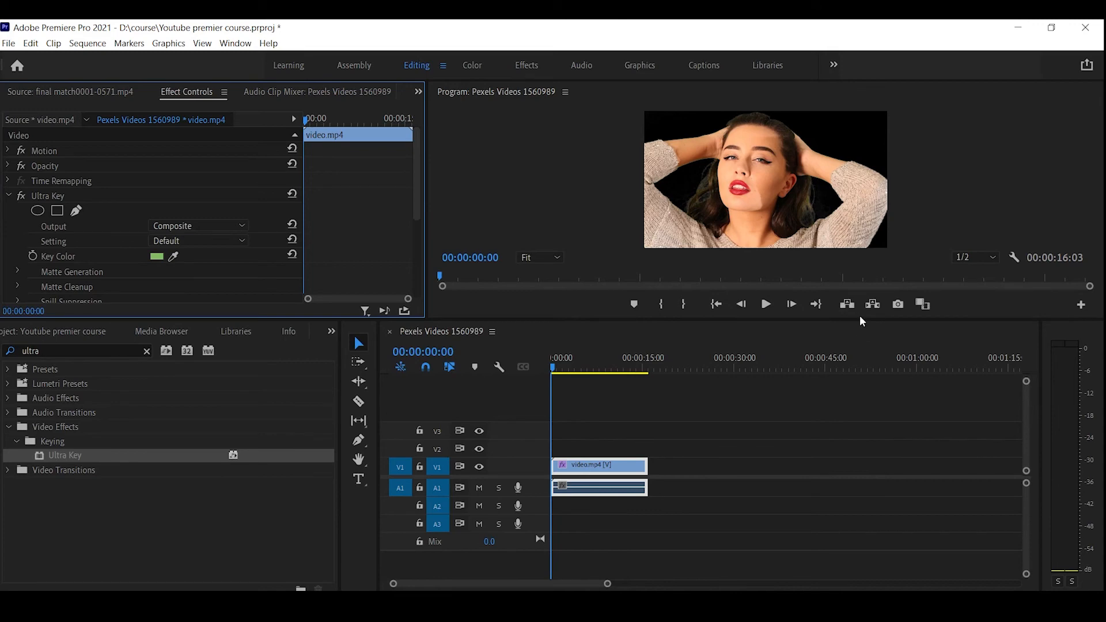
drag(860, 317, 878, 502)
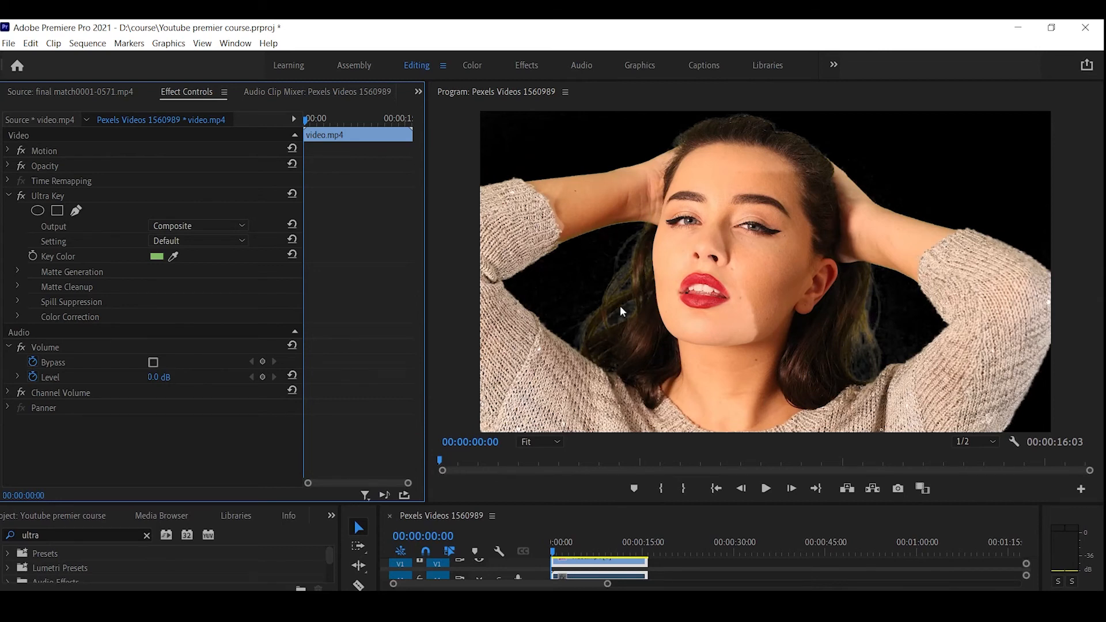
click(17, 285)
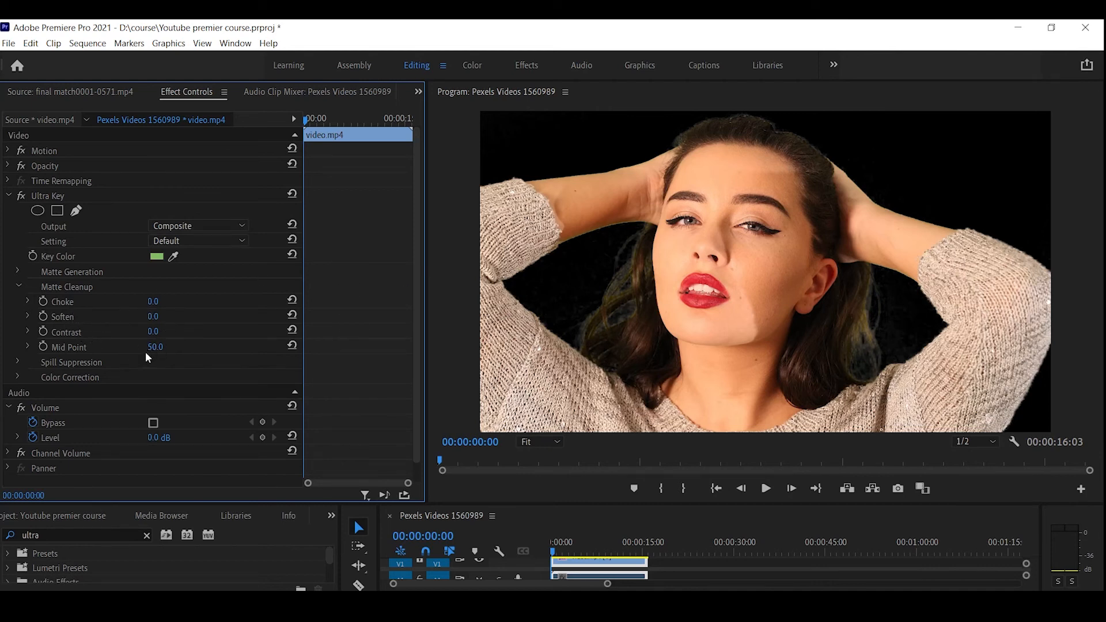
click(17, 361)
scroll(46, 351, down, 1)
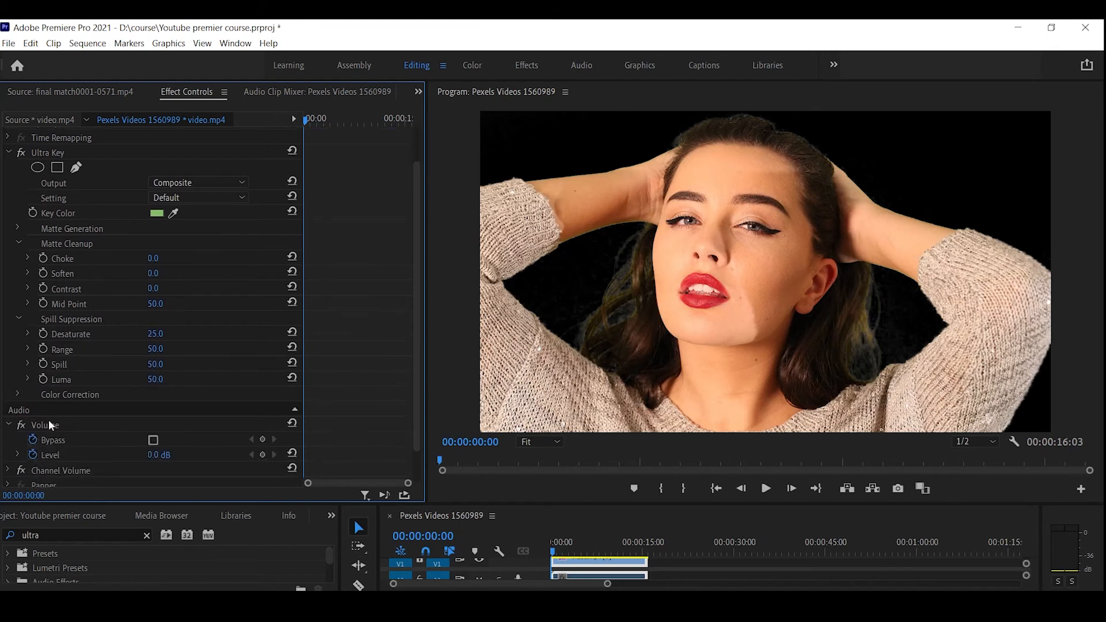
click(17, 394)
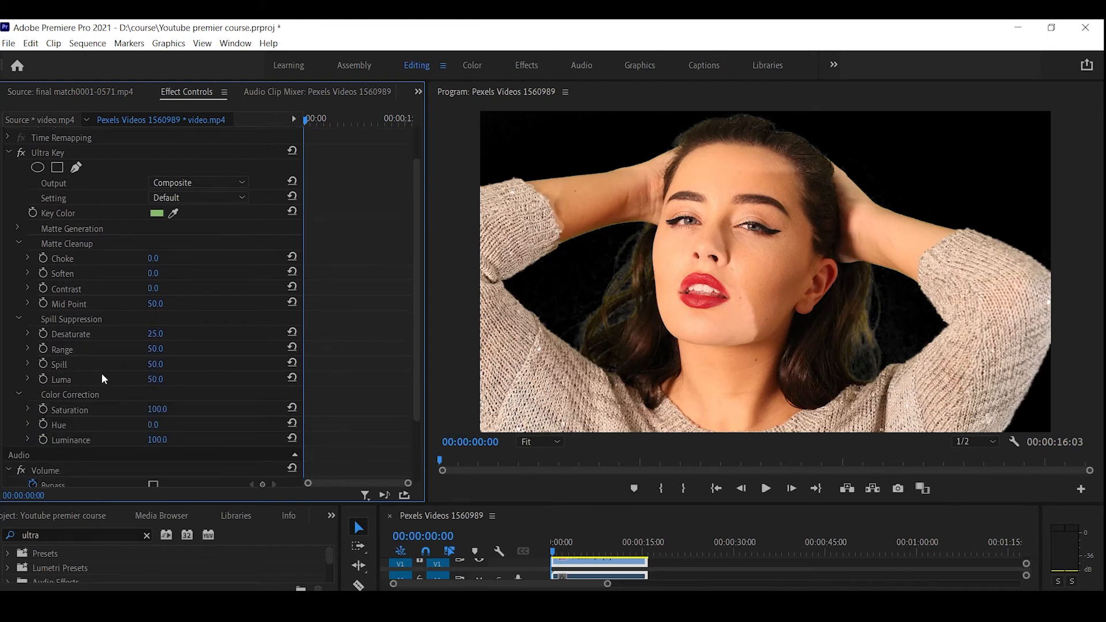
click(18, 395)
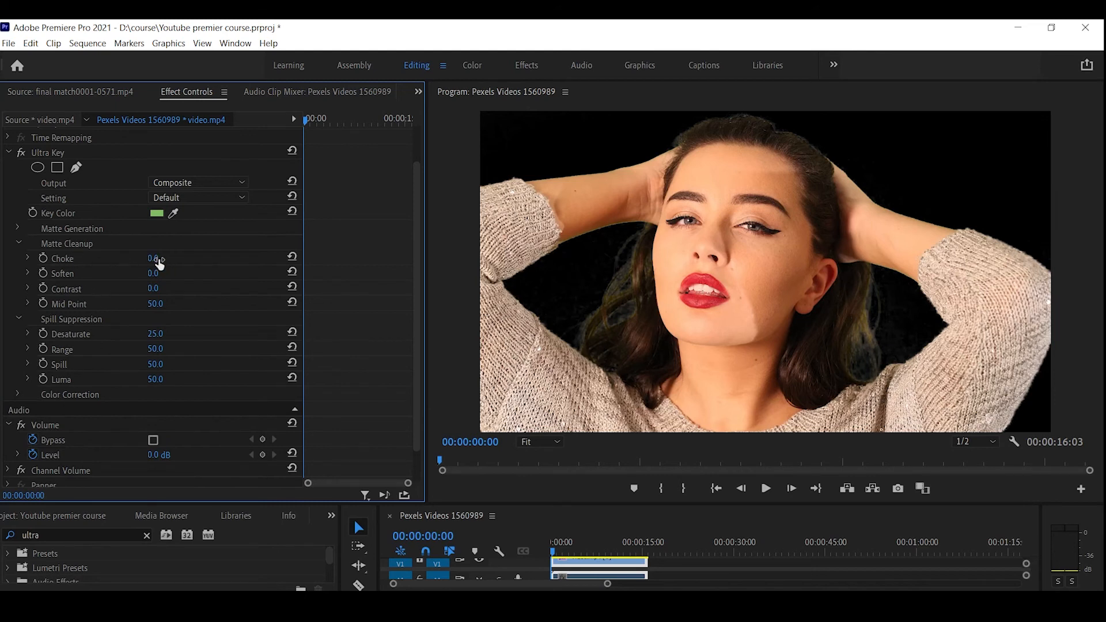
Compare the key's edges with Matte Cleanup Choke at 100 and at 0, and reset Choke.
drag(155, 258, 212, 258)
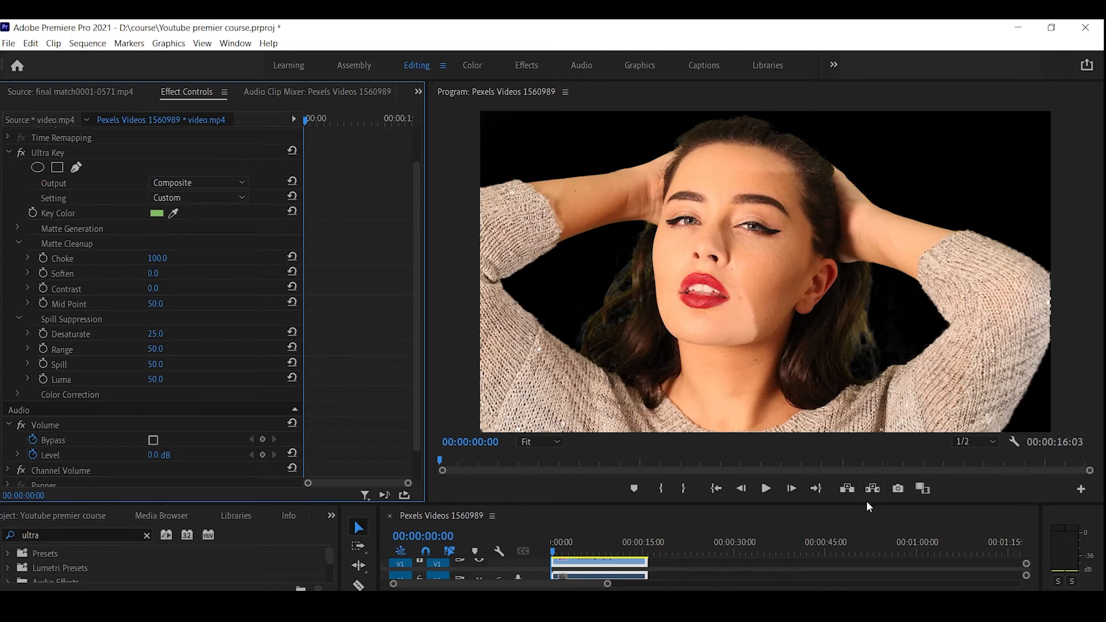
drag(866, 502, 867, 572)
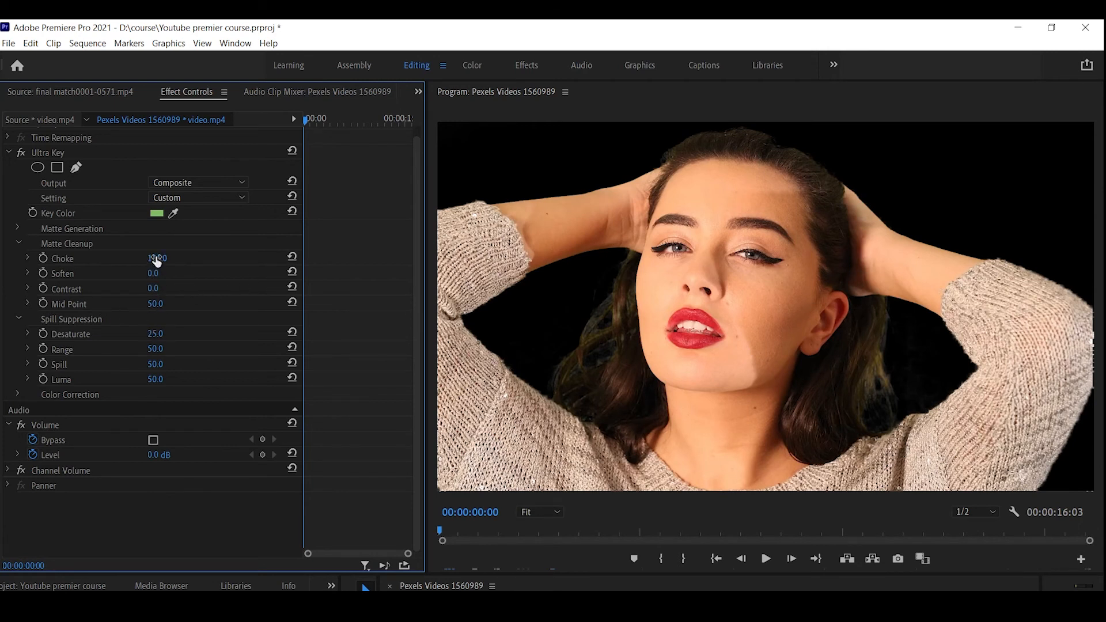
drag(156, 259, 98, 258)
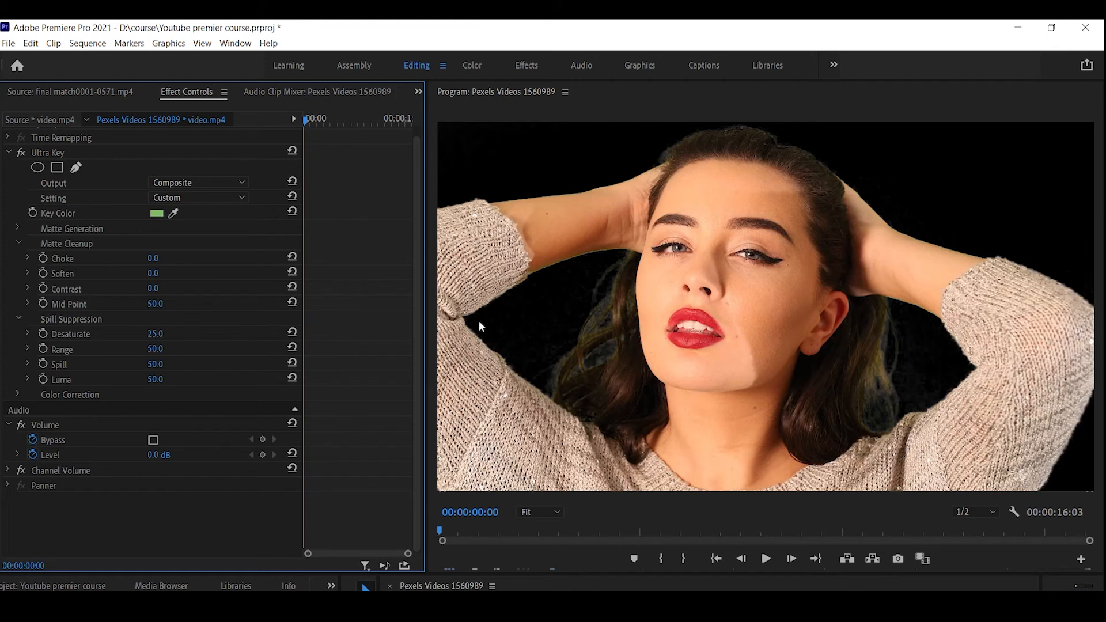
drag(154, 259, 213, 259)
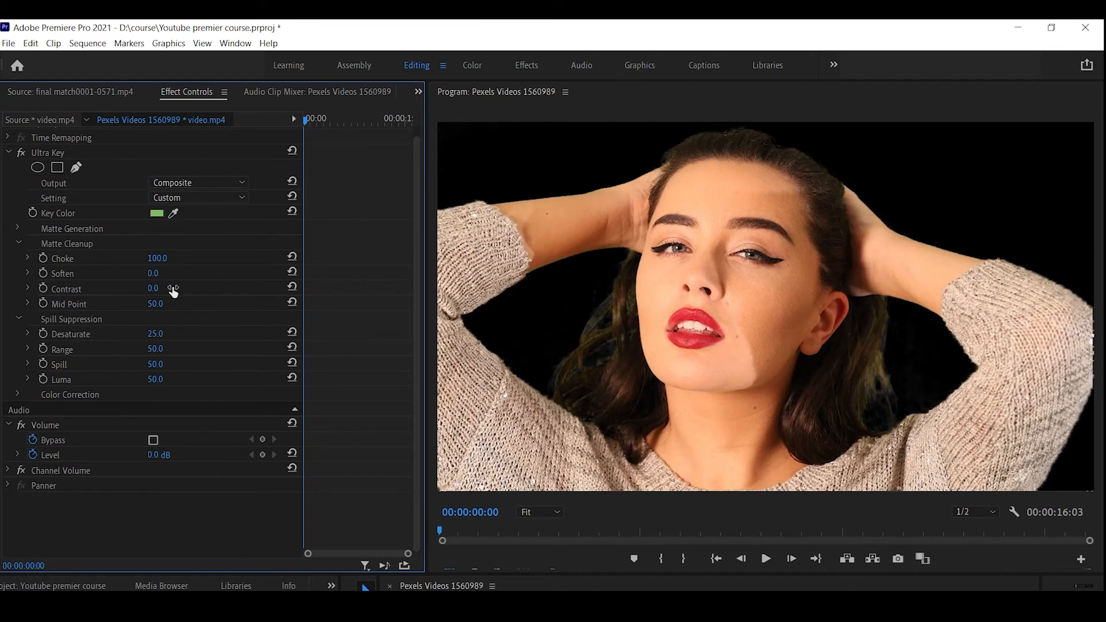
mouse_move(154, 274)
mouse_down()
mouse_move(219, 274)
mouse_move(155, 274)
mouse_up()
click(292, 257)
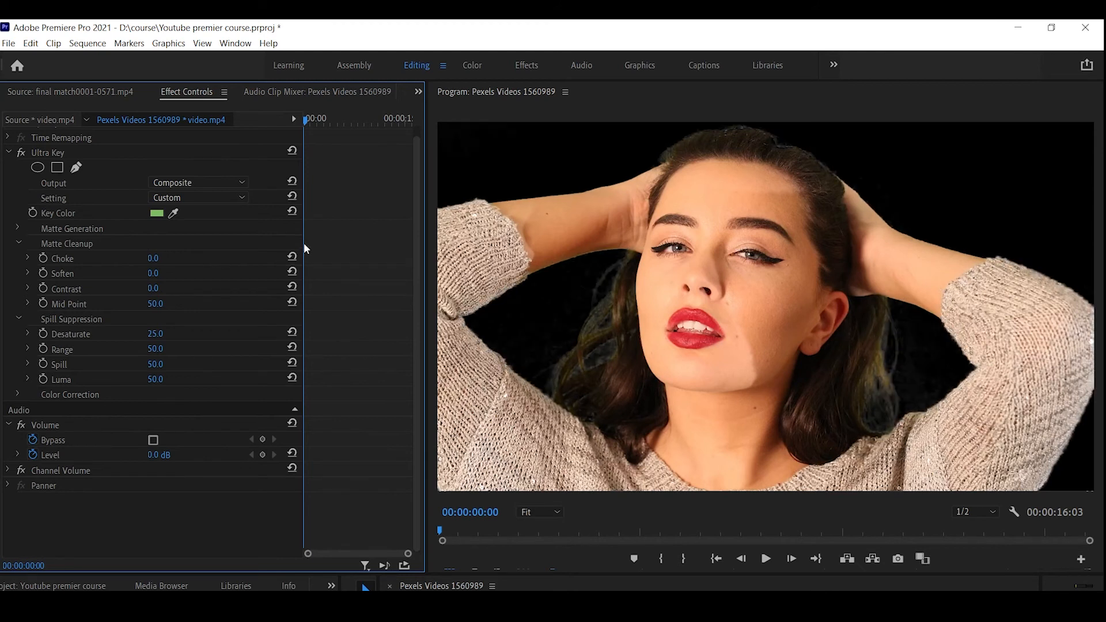
Set Ultra Key's Matte Cleanup Choke to 50 and Soften to 40.
click(155, 257)
text(50)
key(Return)
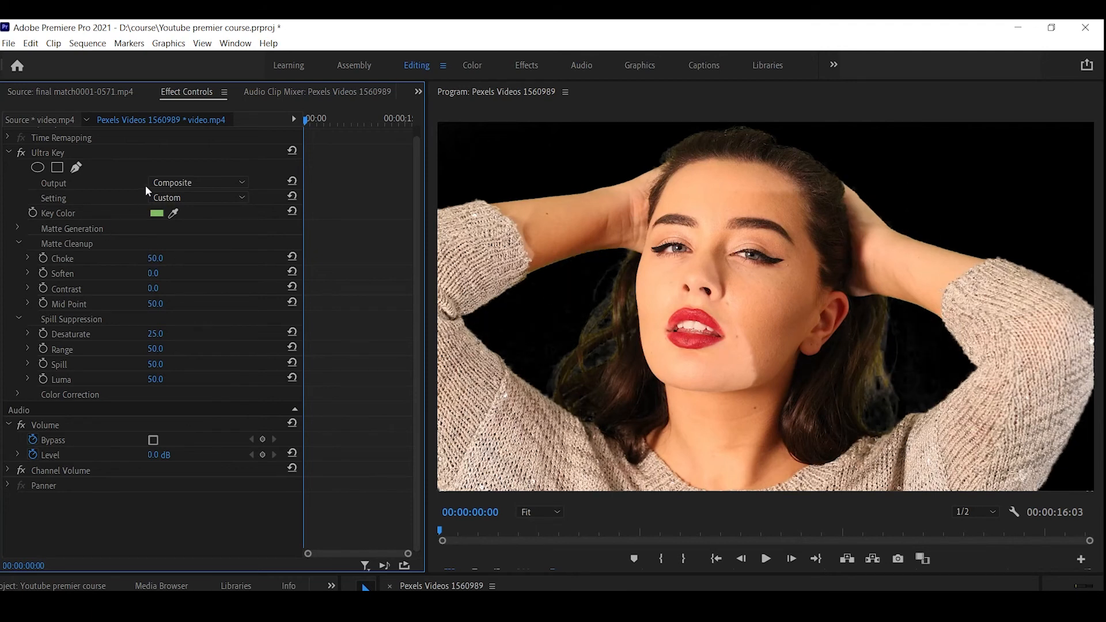
click(154, 274)
text(40)
key(Return)
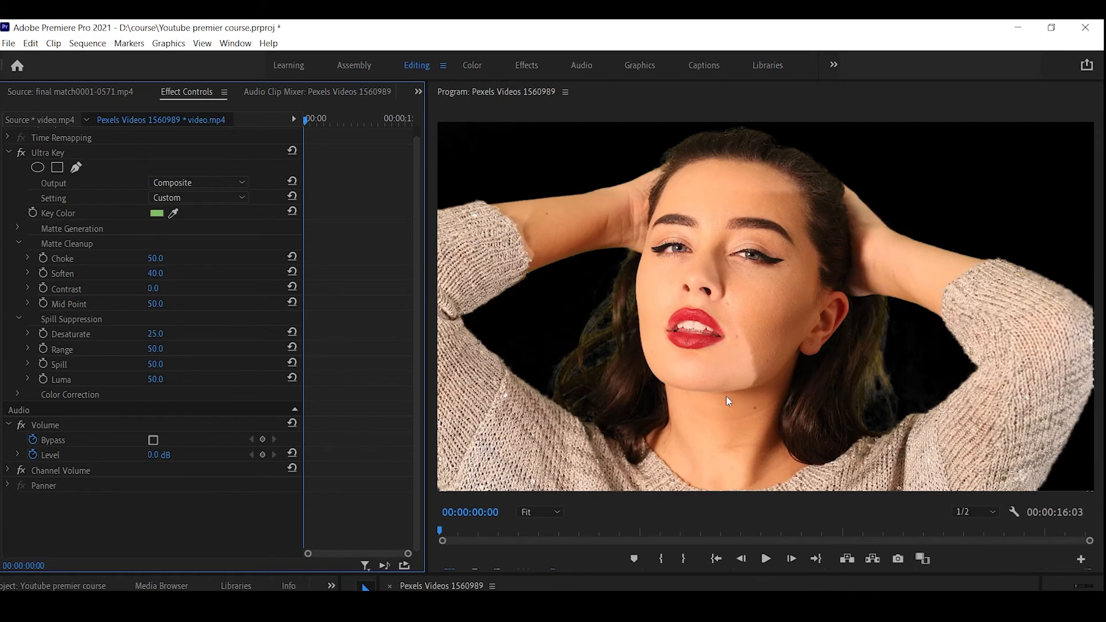
Move the playhead to 00:00:05:16 and set Ultra Key's Matte Cleanup Contrast to 10.
drag(588, 530, 665, 530)
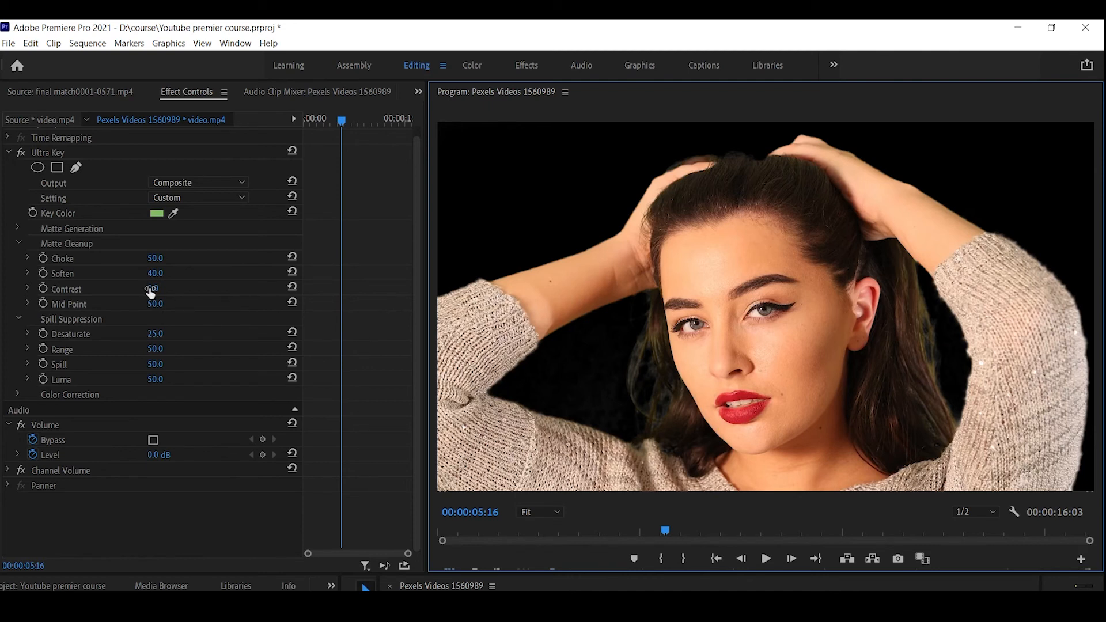
mouse_move(151, 288)
mouse_down()
mouse_move(209, 288)
mouse_move(151, 289)
mouse_move(208, 289)
mouse_move(151, 289)
mouse_move(162, 289)
mouse_up()
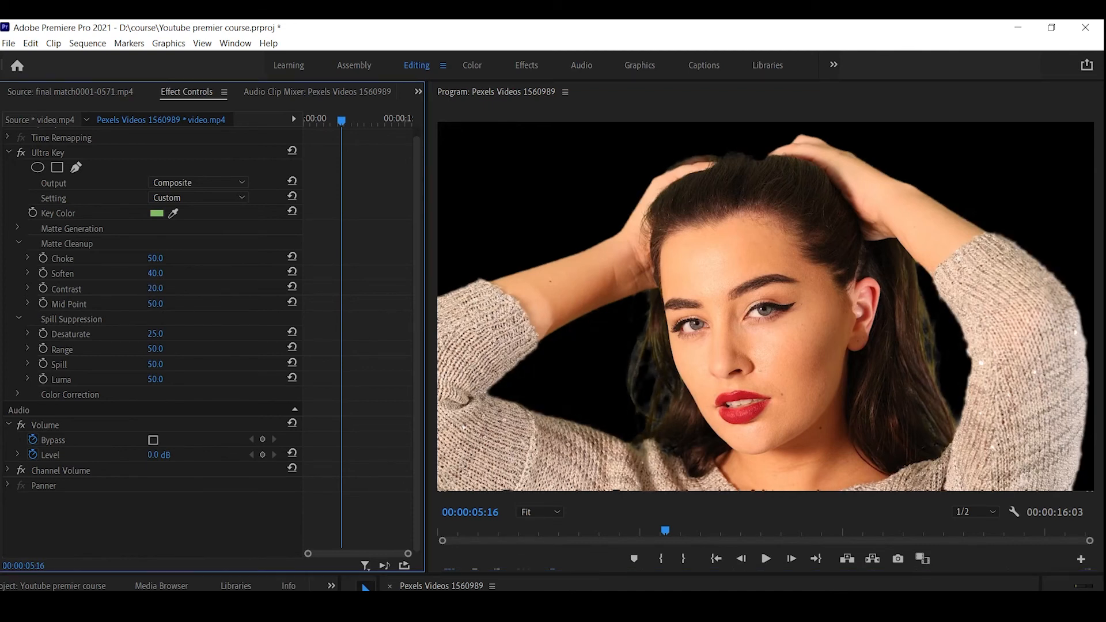
click(167, 287)
text(10)
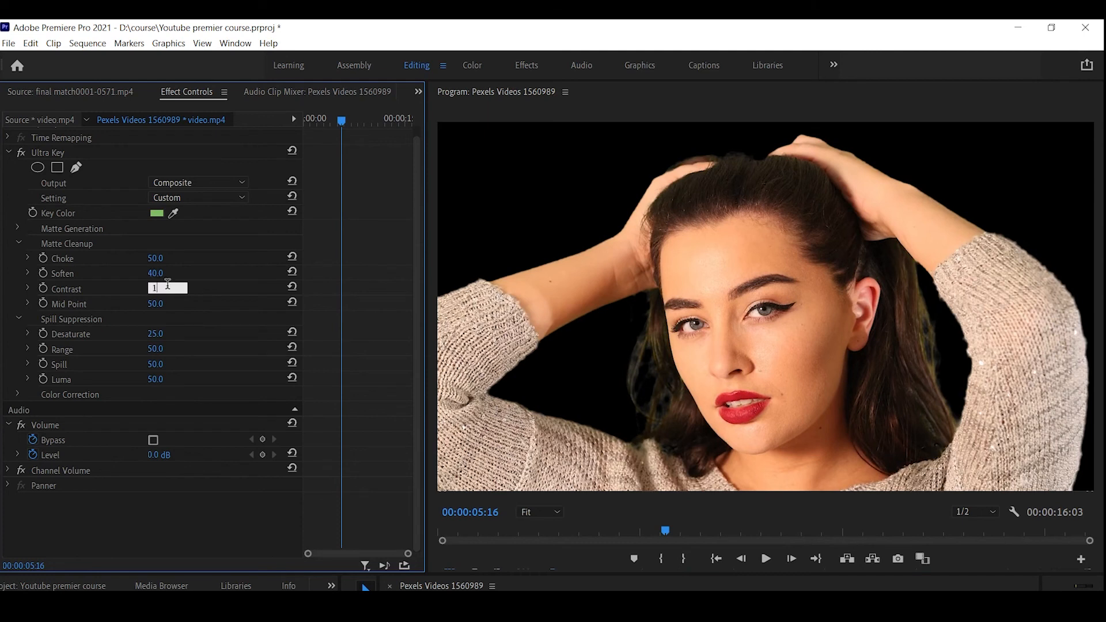
key(Return)
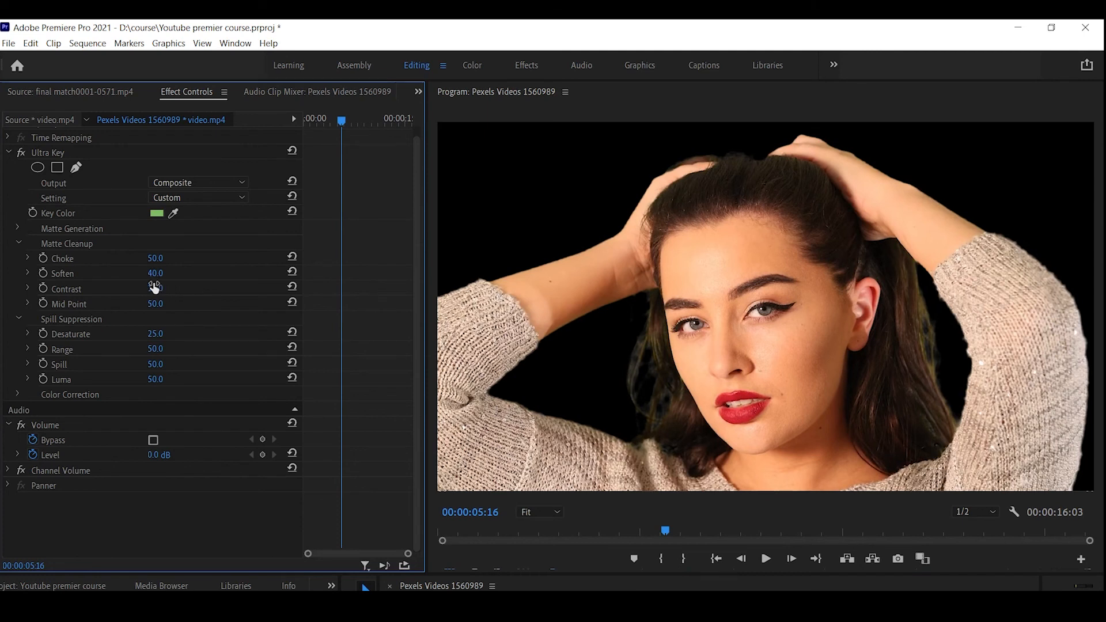
Compare the keyed image with Ultra Key's Spill Suppression Desaturate at 100 and at 0.
scroll(192, 326, up, 1)
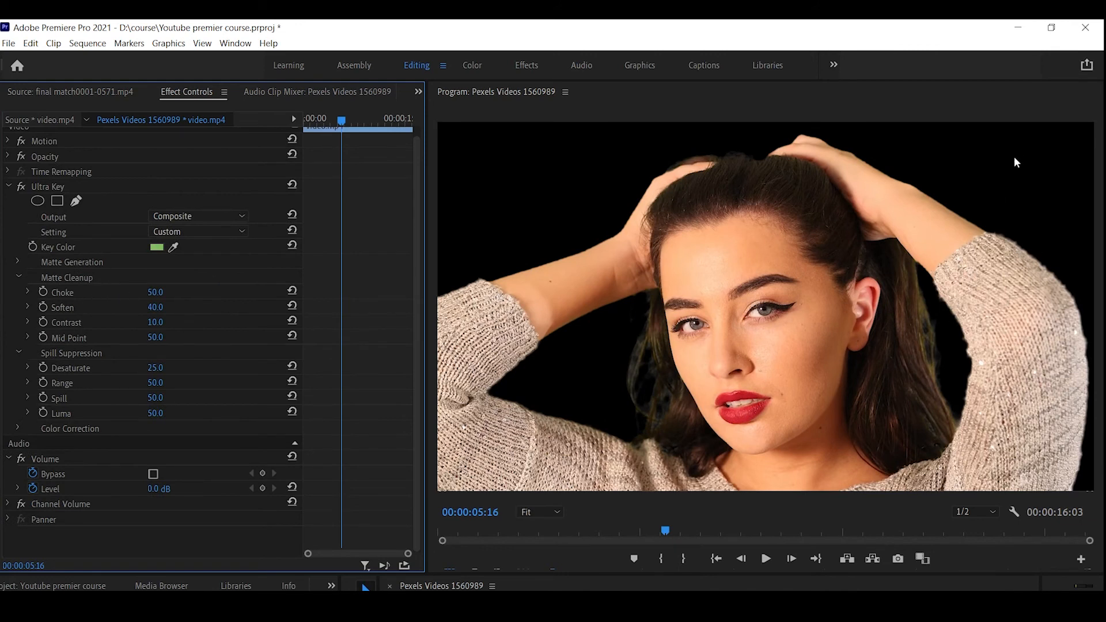
click(162, 370)
text(100)
key(Return)
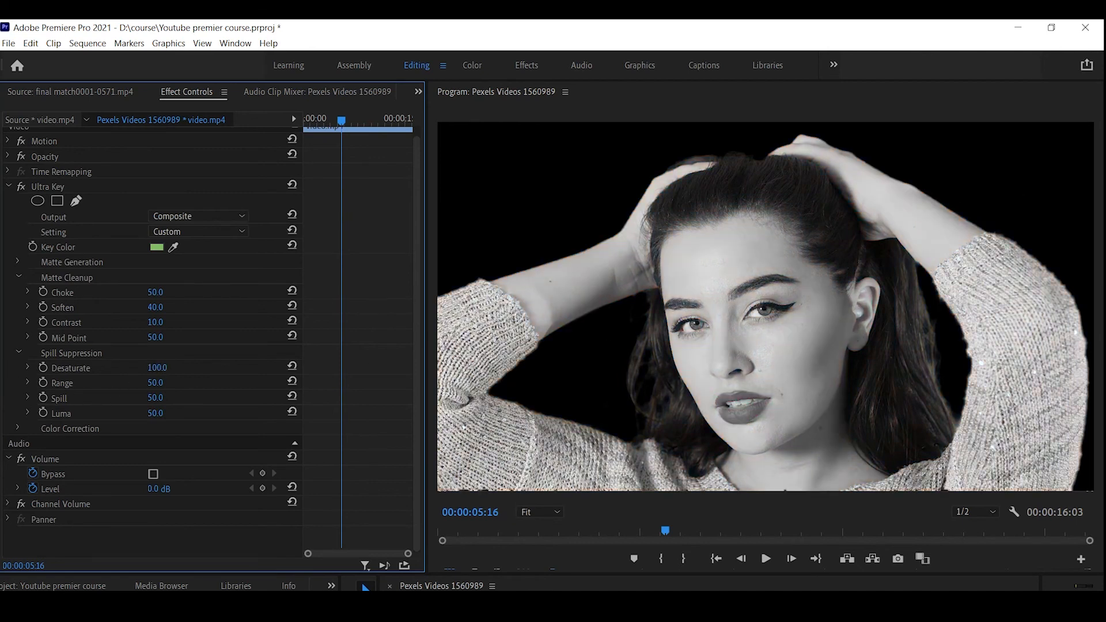
click(157, 368)
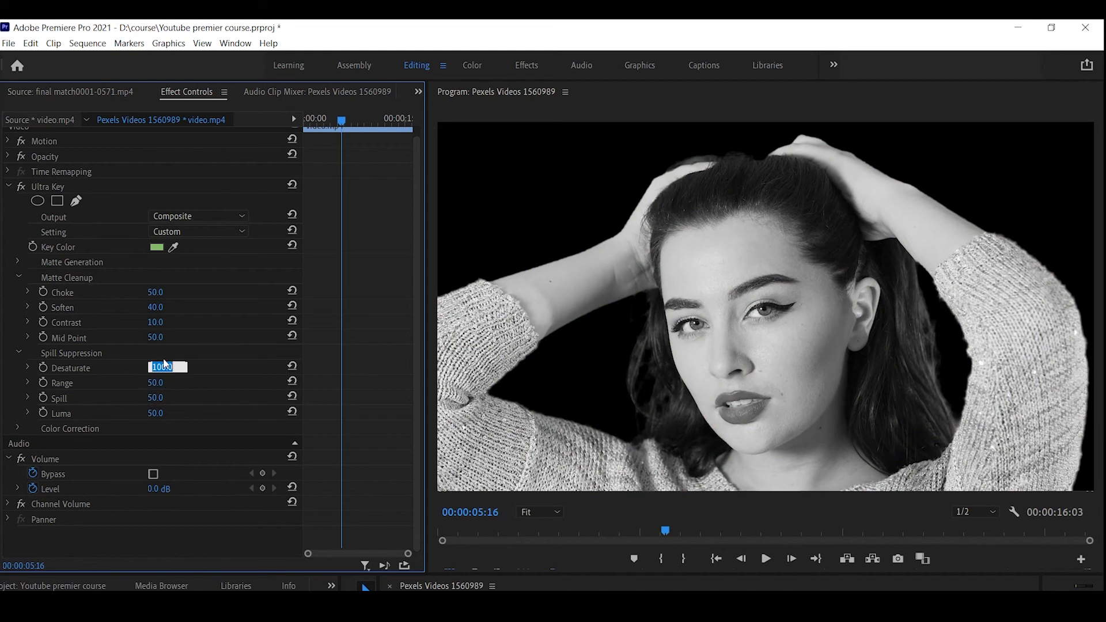
text(0)
key(Return)
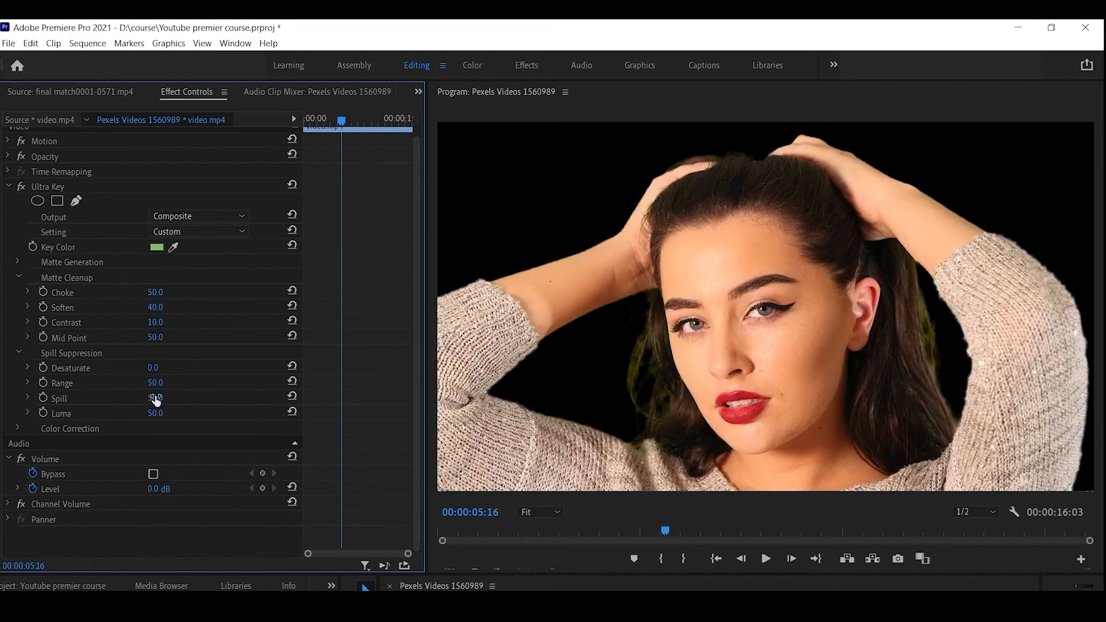
Try Ultra Key's Spill Suppression with Spill at 100 and Luma at 0.
drag(156, 401, 174, 400)
drag(157, 398, 95, 398)
drag(157, 406, 242, 406)
scroll(213, 409, up, 1)
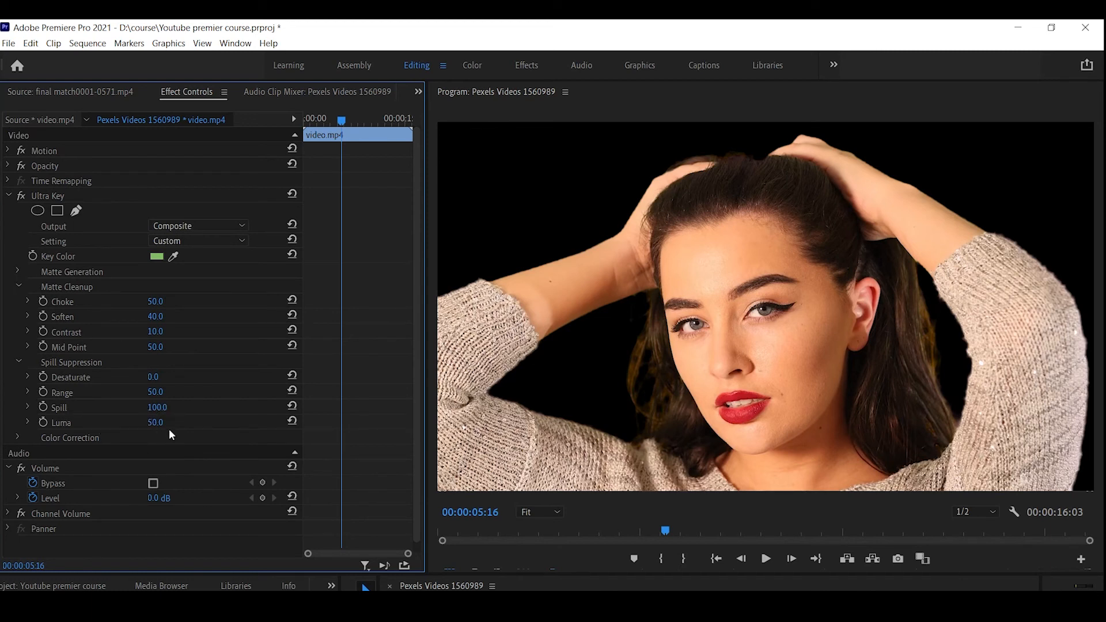
drag(153, 428, 127, 422)
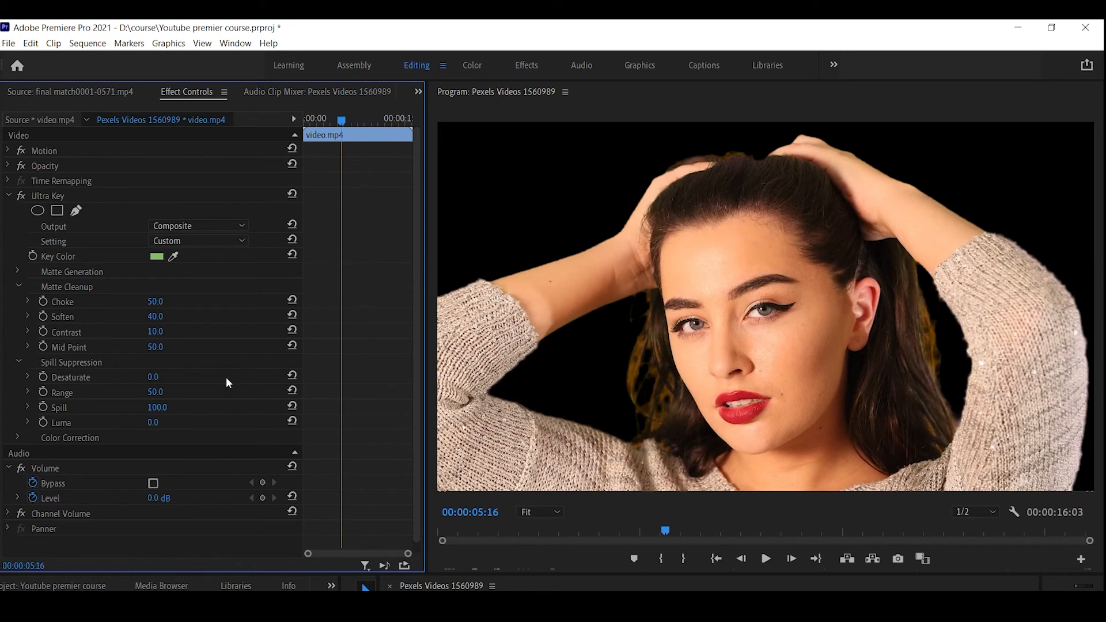
mouse_move(157, 407)
mouse_down()
mouse_move(108, 407)
mouse_move(164, 407)
mouse_up()
scroll(180, 444, down, 1)
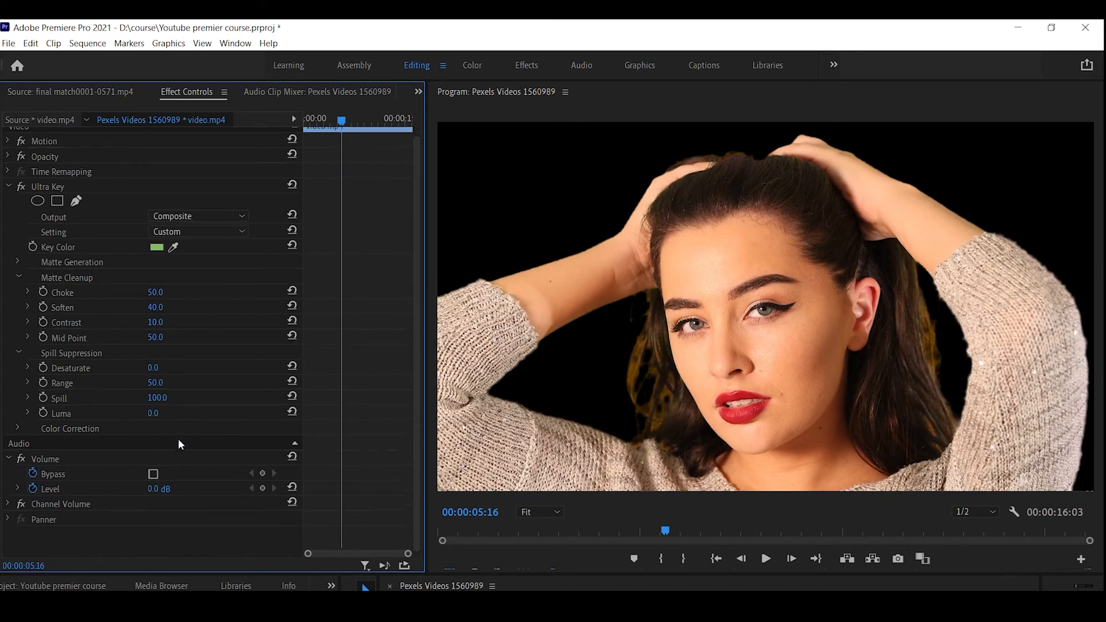
Try Ultra Key's Color Correction Hue at 180 and 21, and set it back to 0.
click(18, 427)
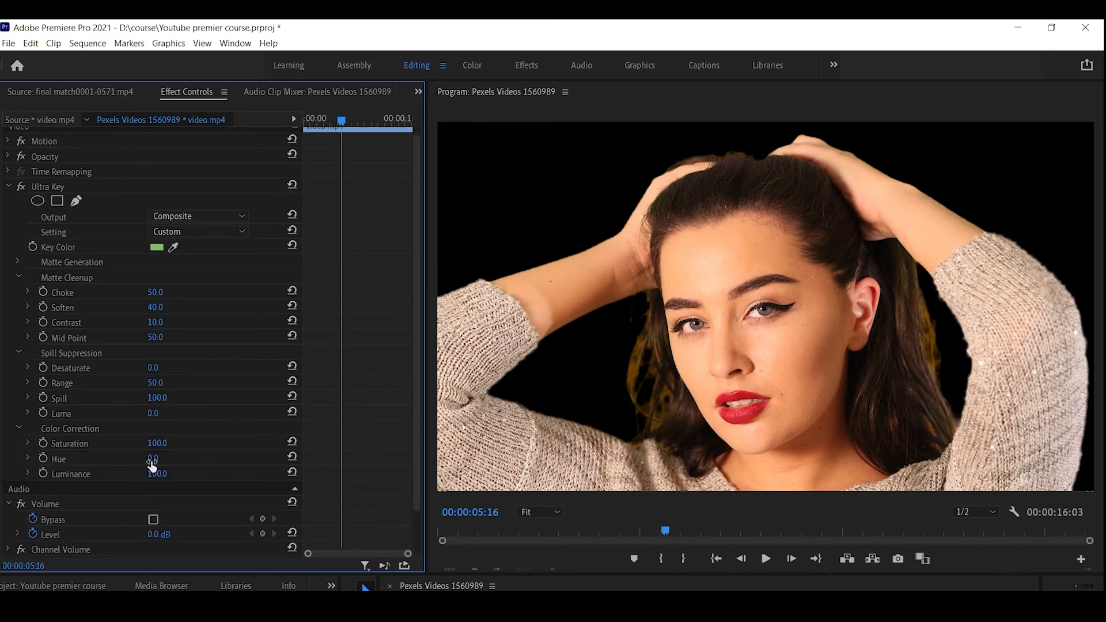
drag(152, 466, 49, 465)
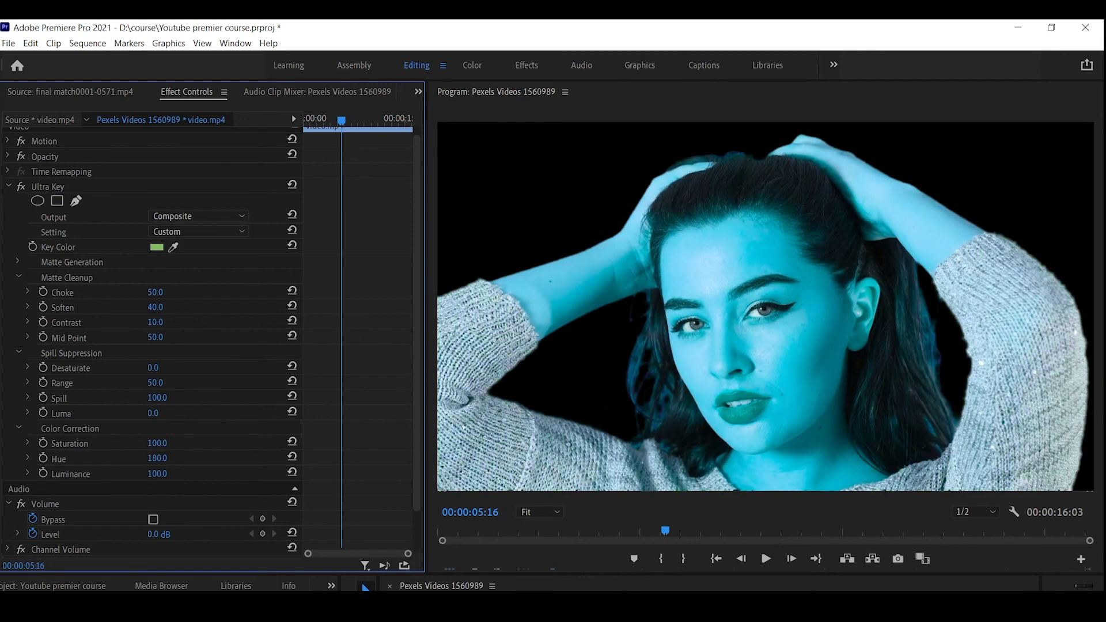
drag(156, 459, 168, 459)
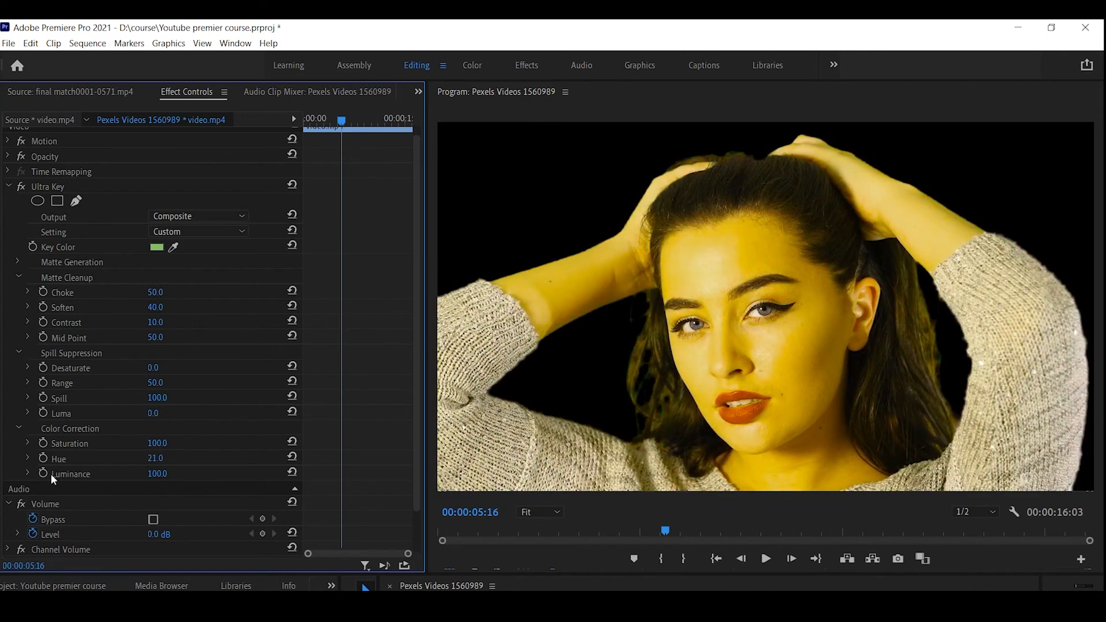
click(166, 457)
text(0)
key(Return)
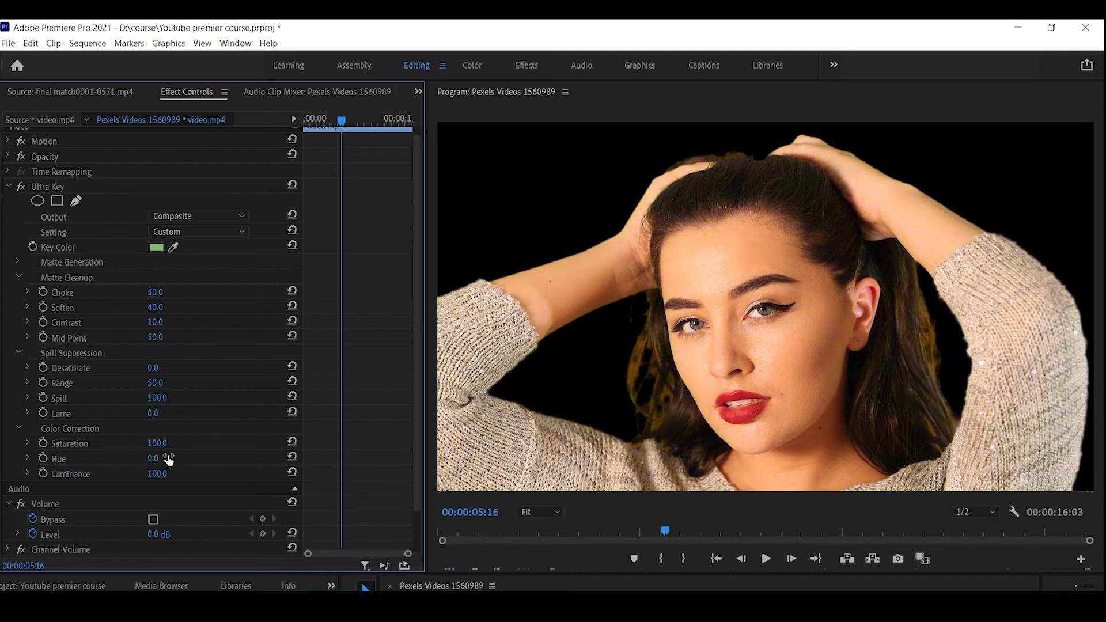
Collapse Color Correction and Matte Cleanup, and compare the key with Matte Generation Tolerance at 100 and at 0.
click(16, 430)
click(17, 275)
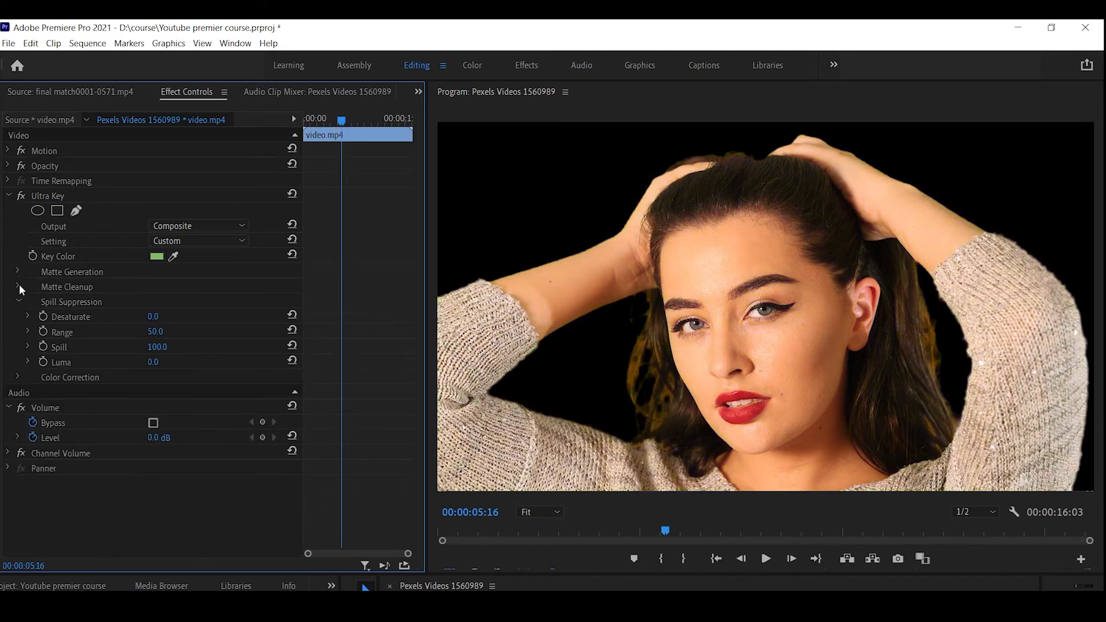
click(17, 272)
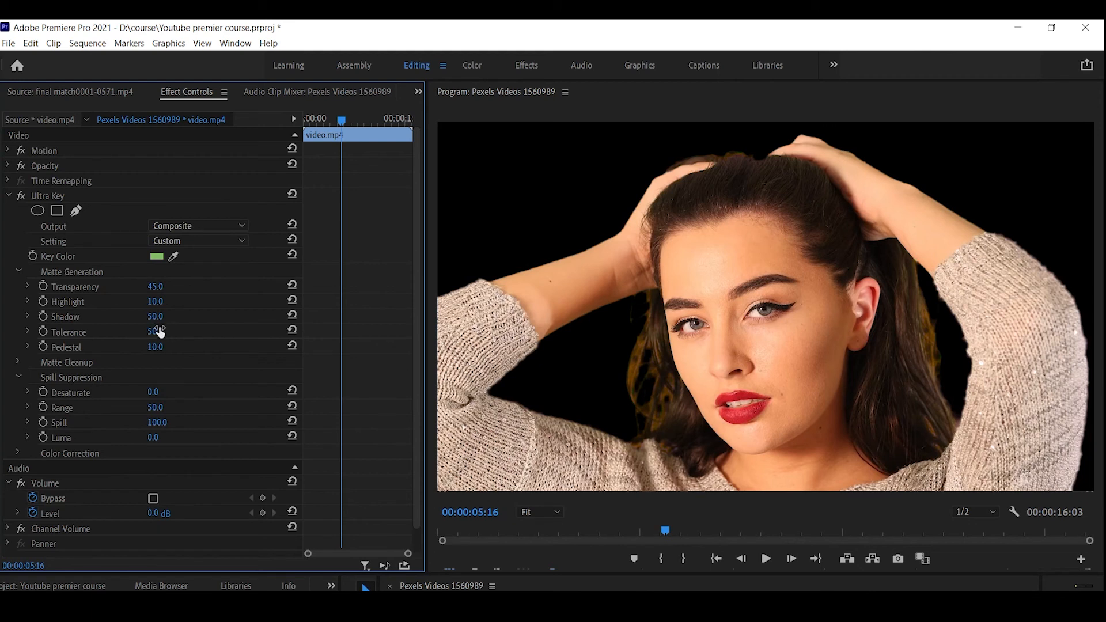
drag(156, 331, 117, 331)
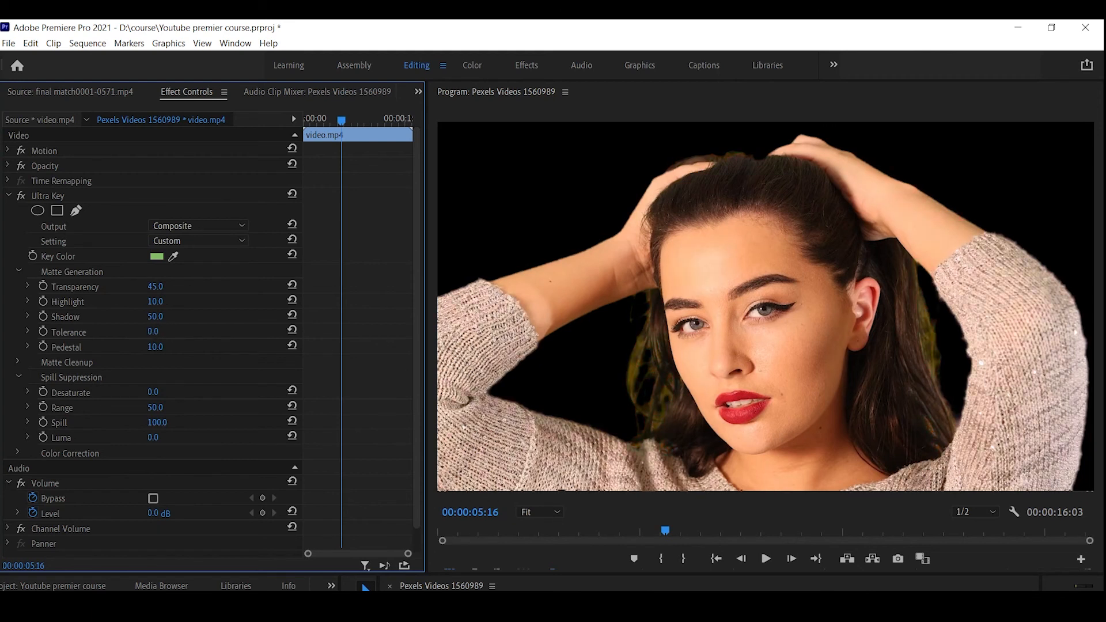
click(156, 331)
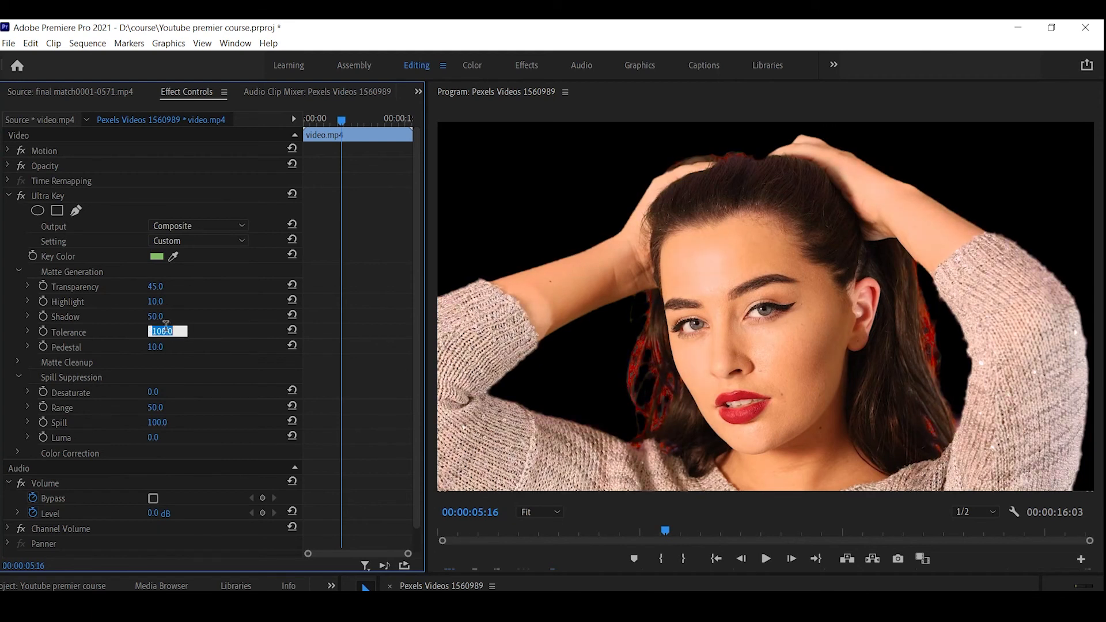
text(0)
key(Return)
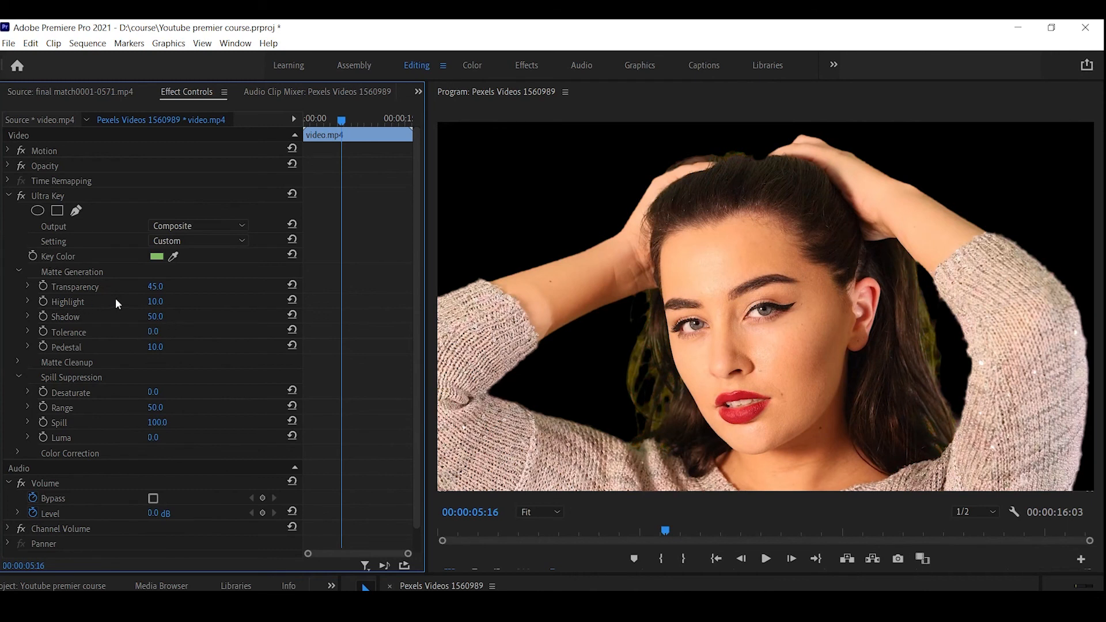
Set Matte Generation Tolerance to 30, try Transparency at 100, and reset Transparency.
mouse_move(155, 334)
mouse_down()
mouse_move(191, 334)
mouse_move(167, 333)
mouse_up()
click(164, 332)
text(30)
key(Return)
drag(157, 286, 190, 287)
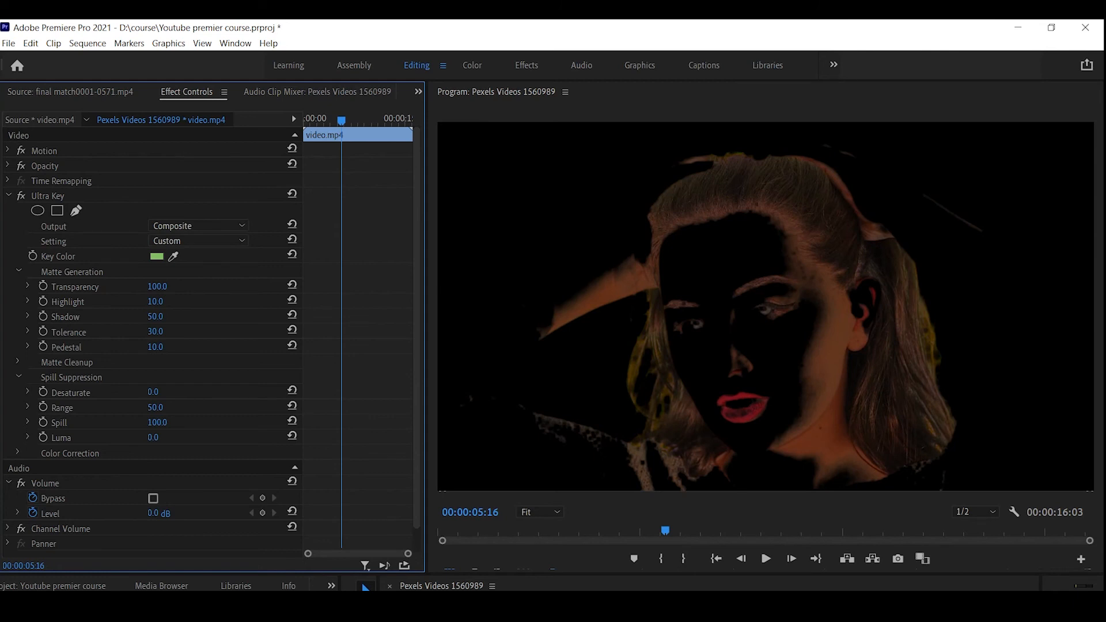
click(293, 284)
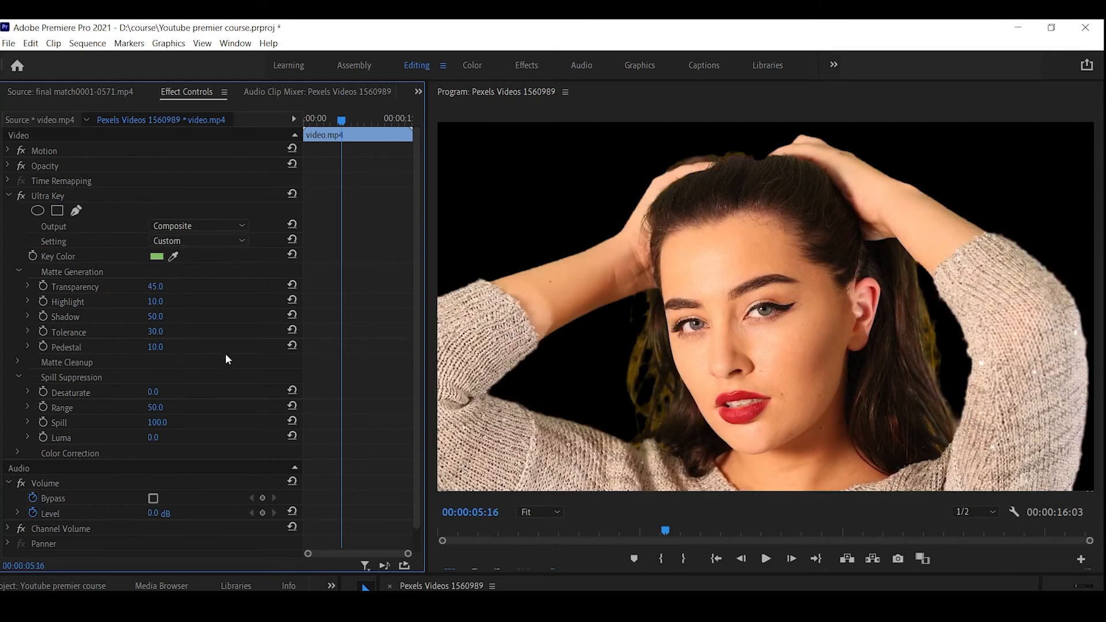
Keep Ultra Key's Output at Composite, switch its Setting to Default, and collapse the effect.
click(218, 228)
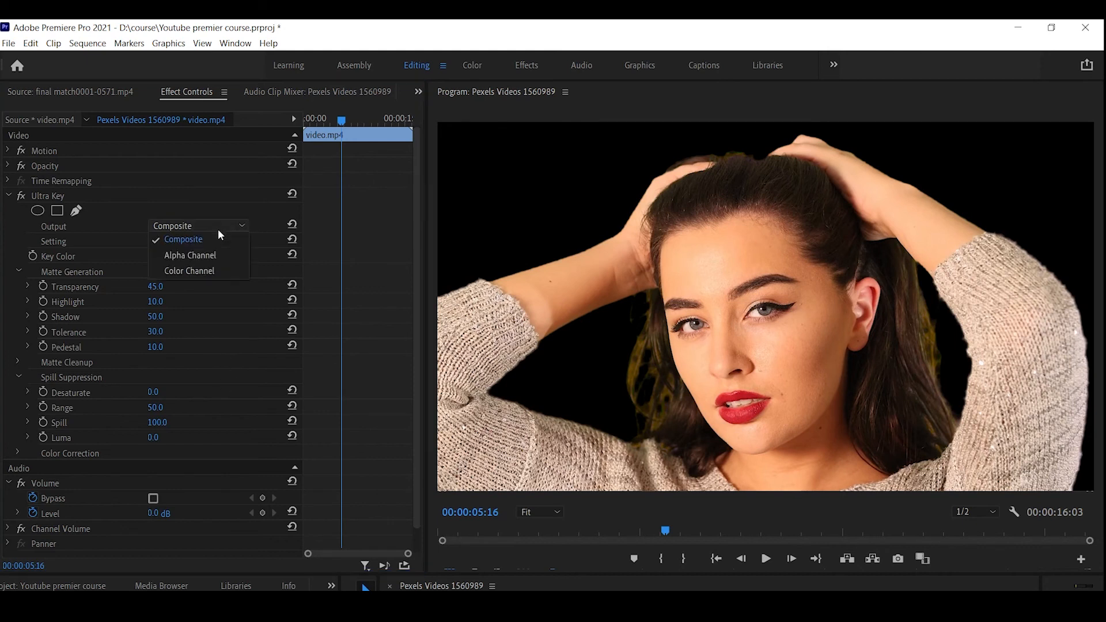
click(219, 245)
click(223, 240)
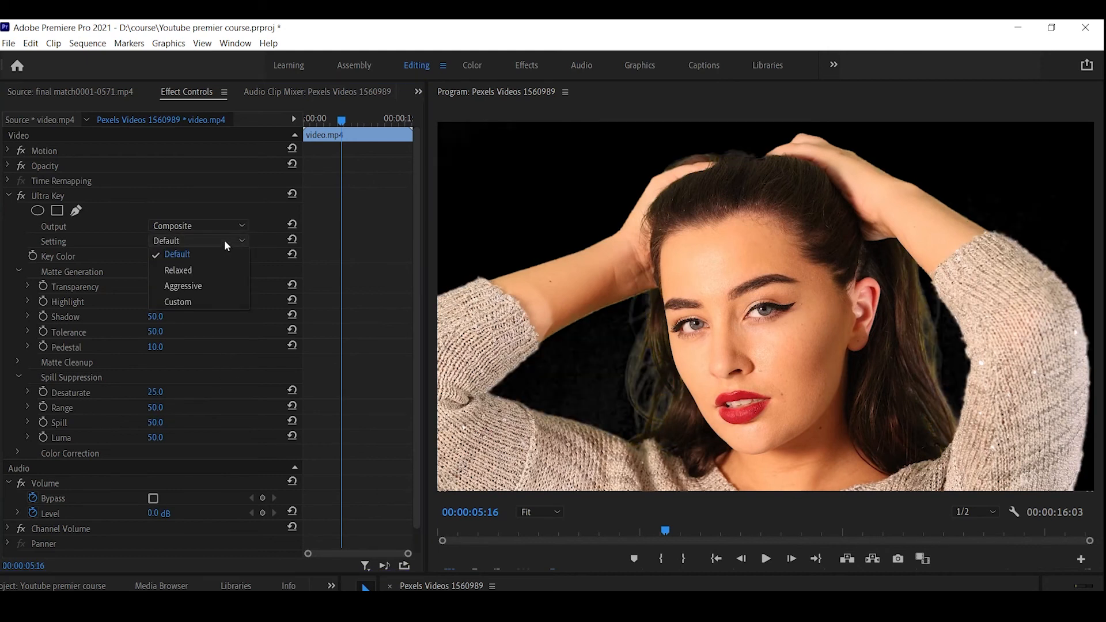
click(228, 252)
scroll(254, 324, down, 1)
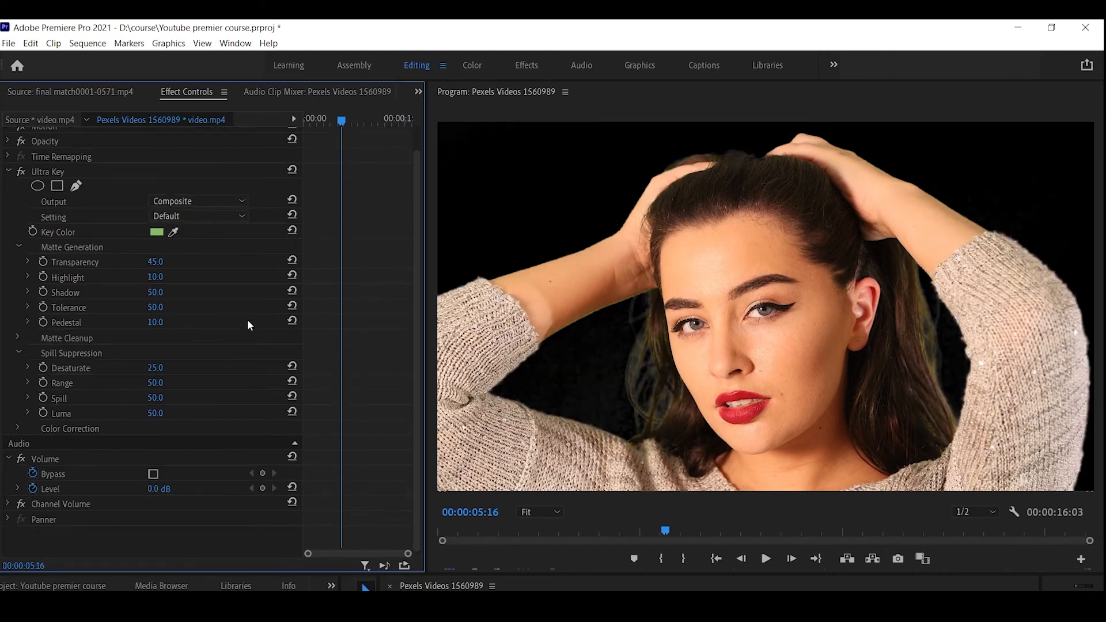
click(8, 171)
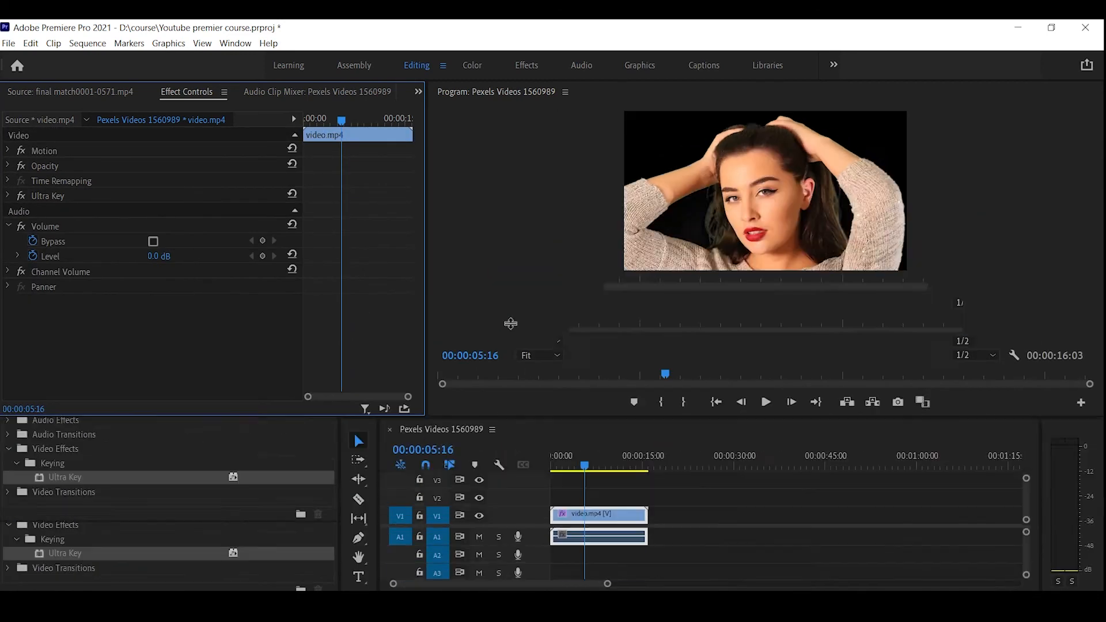
Search the effects for "hard" and clear the search.
click(110, 334)
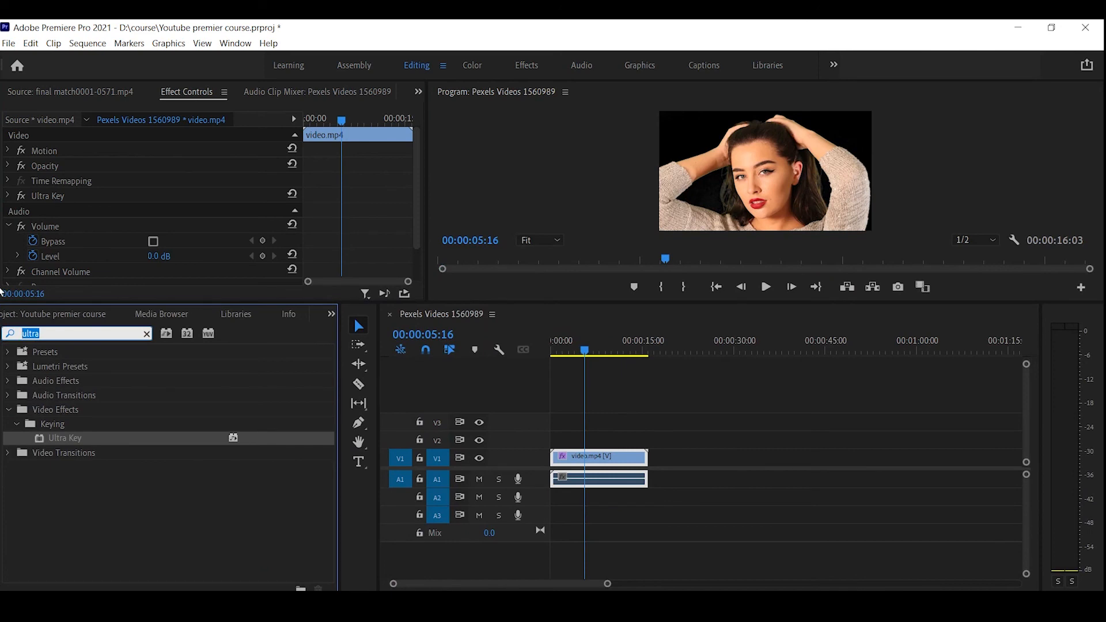
text(hard)
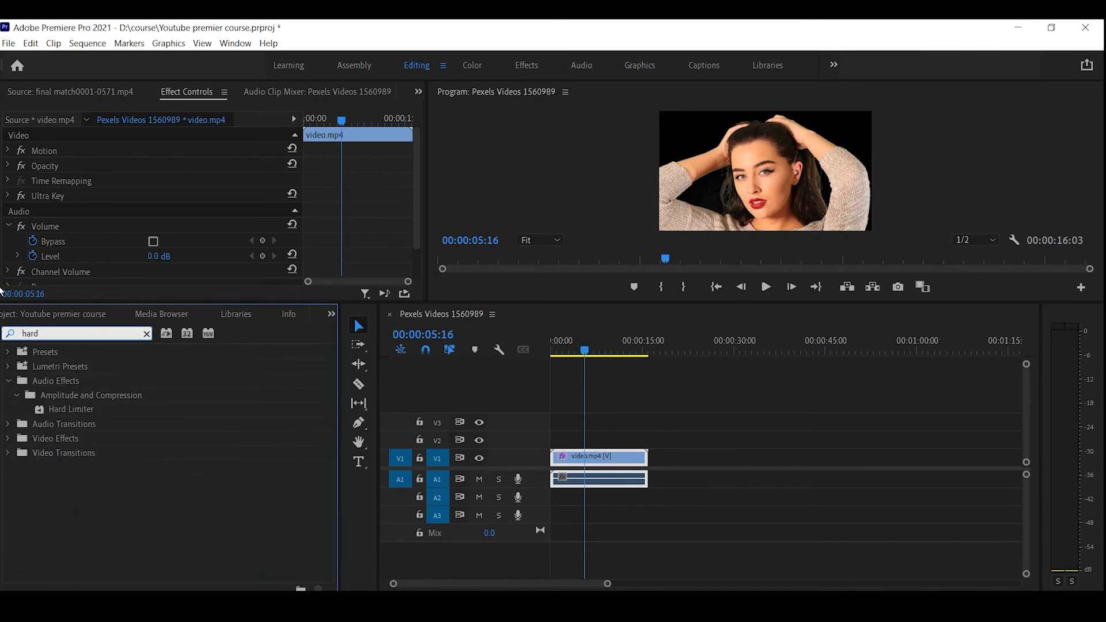
key(BackSpace)
key(BackSpace)
key(BackSpace)
key(BackSpace)
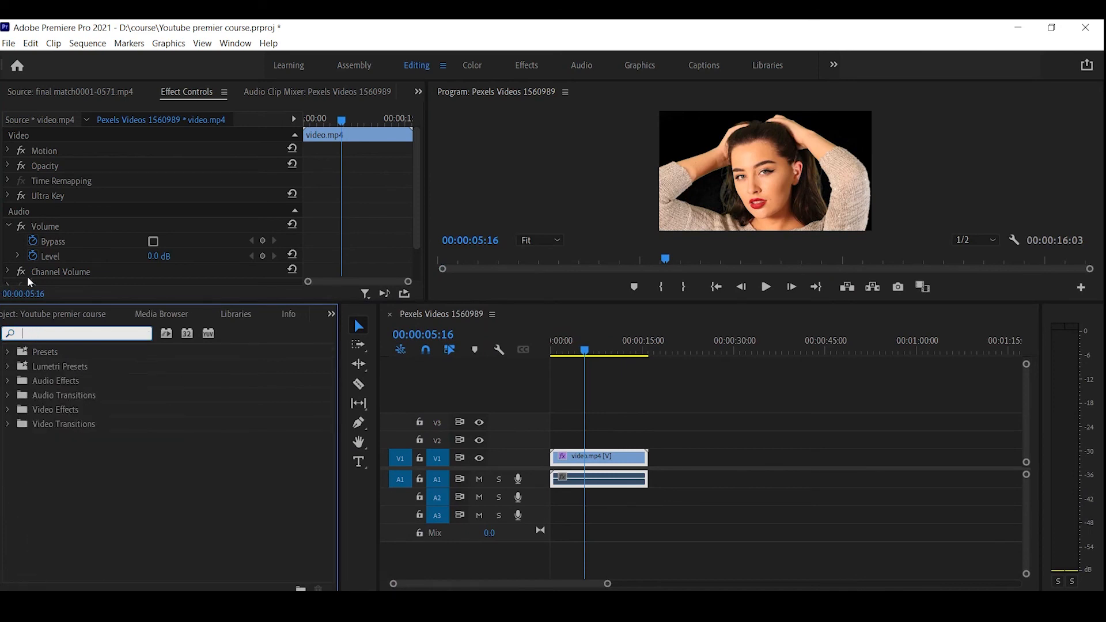
Enlarge the preview and play the sequence from the start to about 00:00:05:10 to check the key.
drag(541, 304, 545, 407)
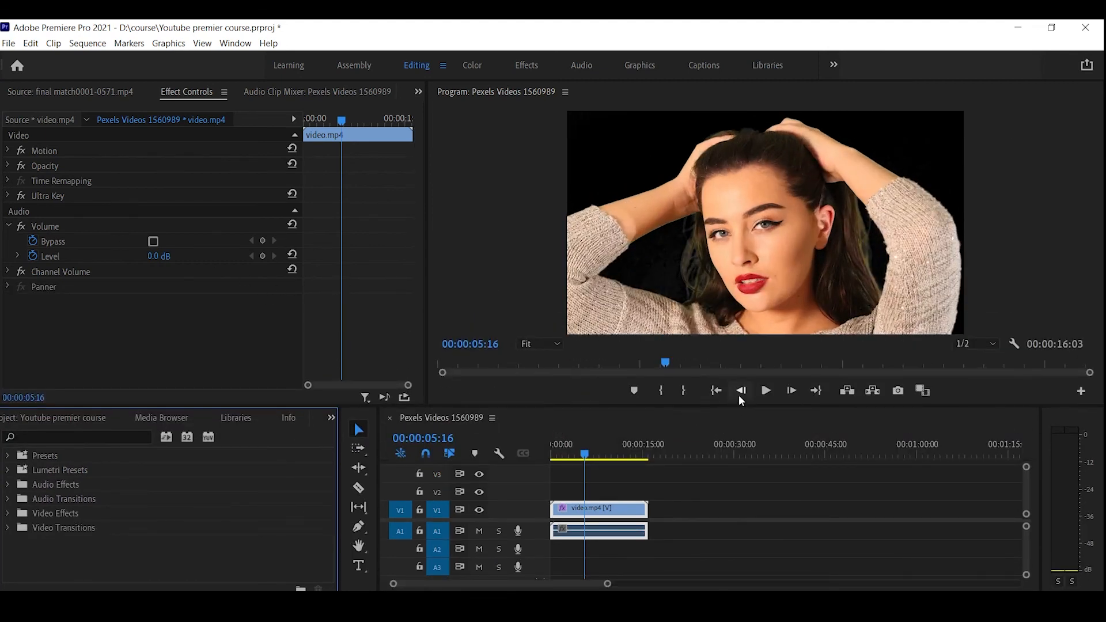
drag(583, 454, 356, 463)
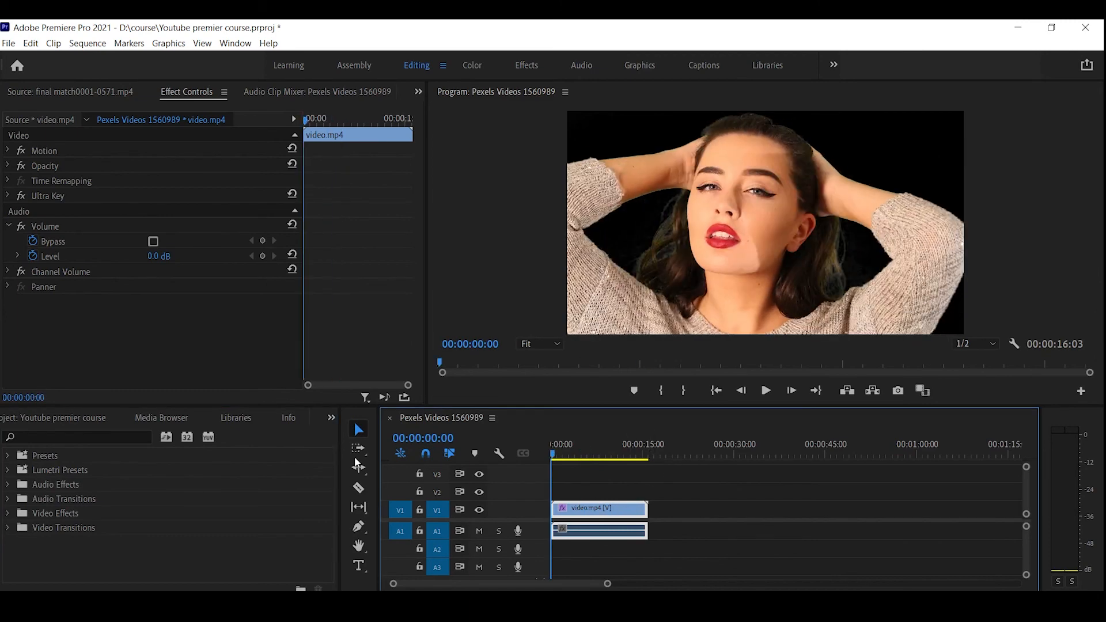
key(space)
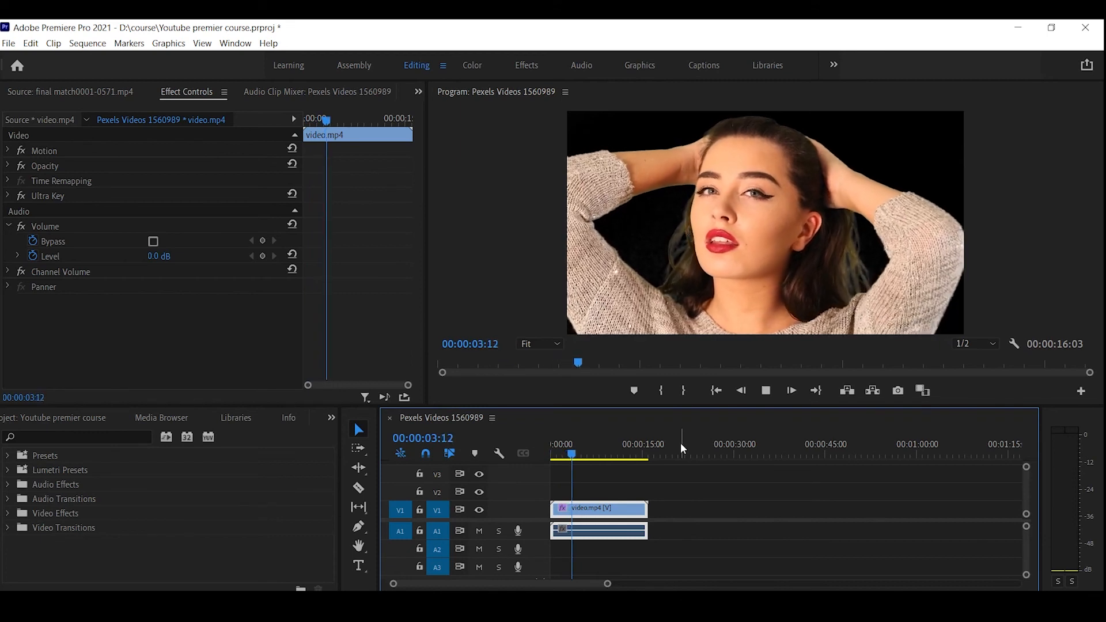
key(space)
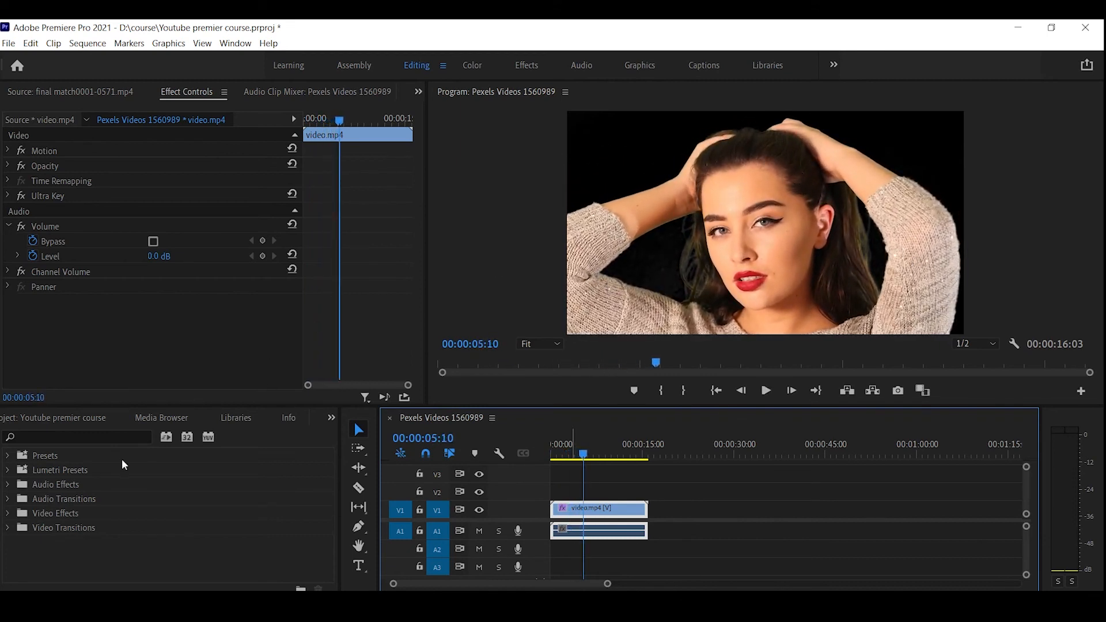
Search the effects for "spil" and clear the search.
click(114, 436)
text(spil)
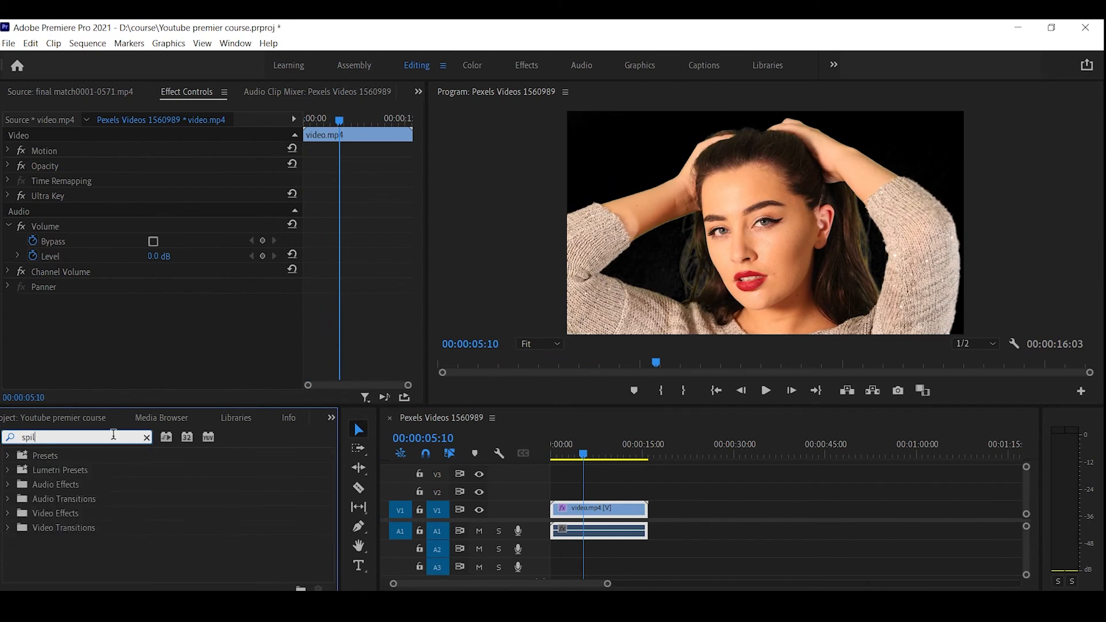
key(BackSpace)
key(BackSpace)
key(BackSpace)
key(BackSpace)
key(BackSpace)
Expand Ultra Key, check the key at 00:00:15:02, and set Matte Generation Pedestal to 100.
click(7, 196)
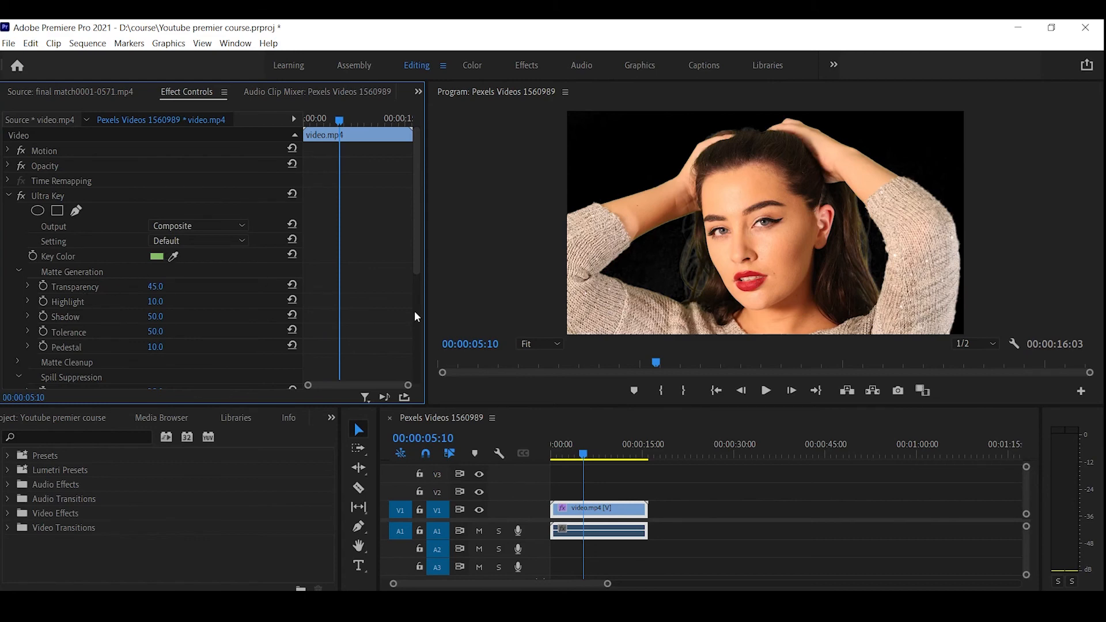
drag(584, 454, 643, 462)
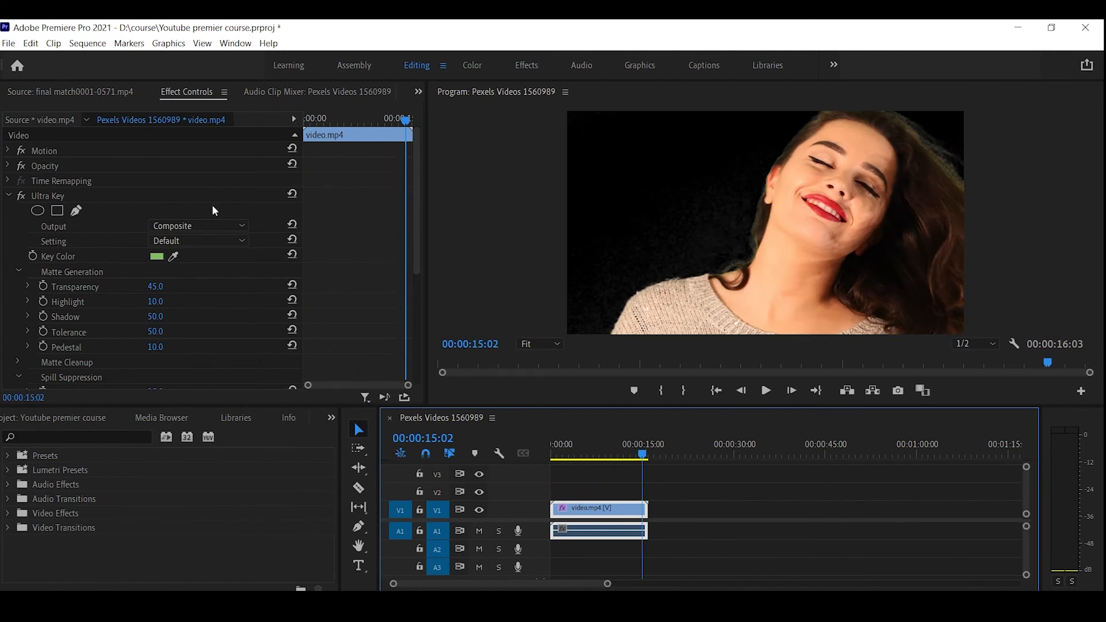
click(214, 224)
click(219, 224)
click(219, 224)
click(220, 225)
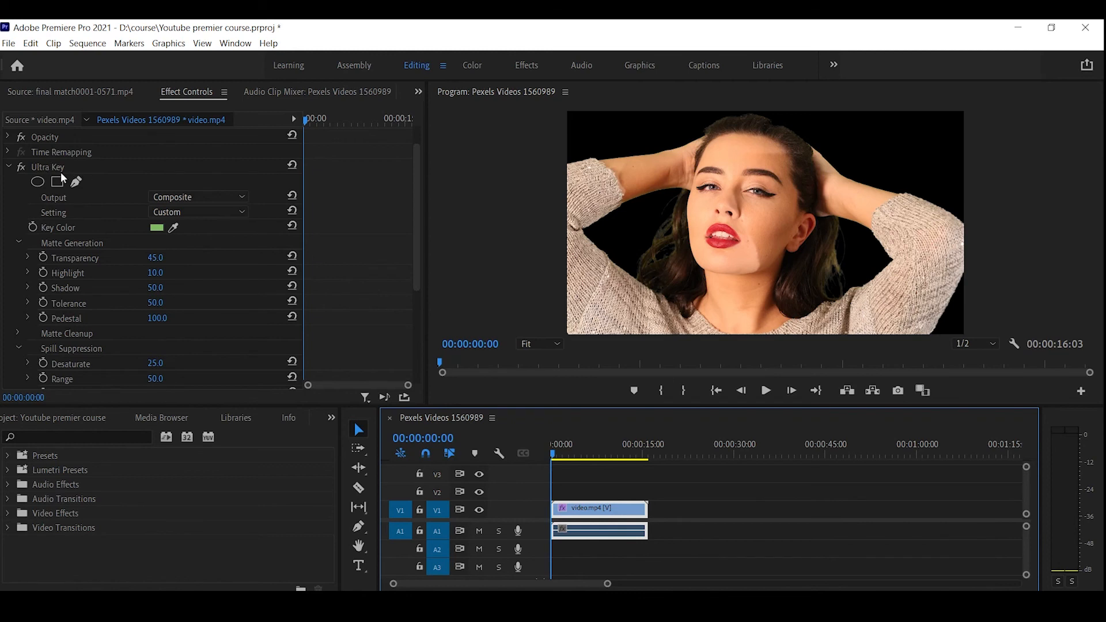
Add final match0001-0571.mp4 from the project's media to V1, after the keyed video.mp4 clip.
click(26, 416)
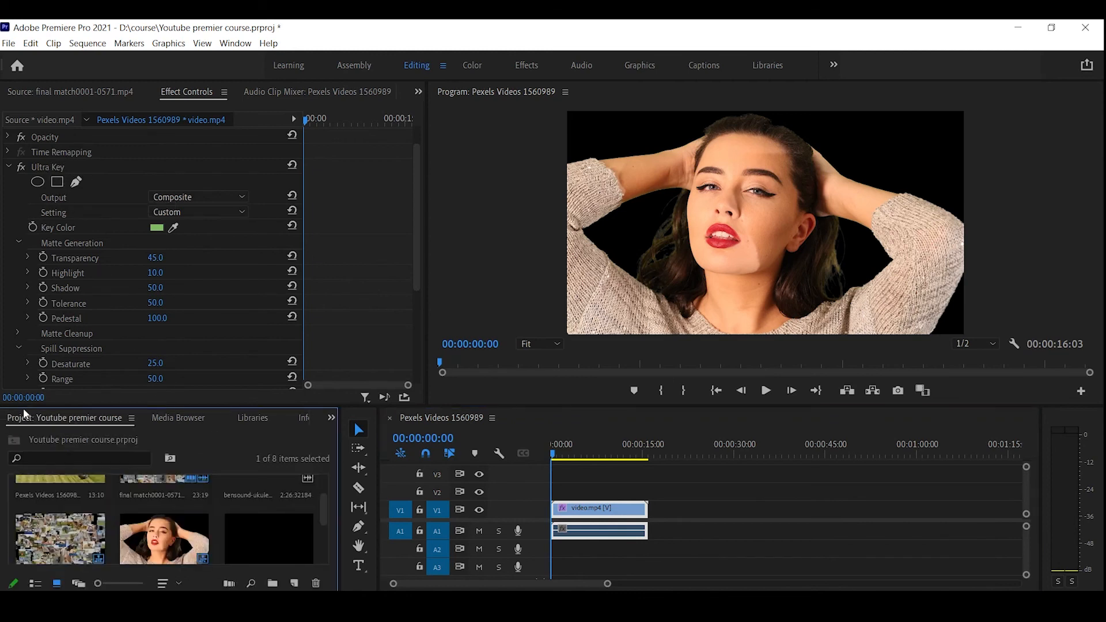
scroll(136, 553, down, 2)
scroll(242, 528, up, 2)
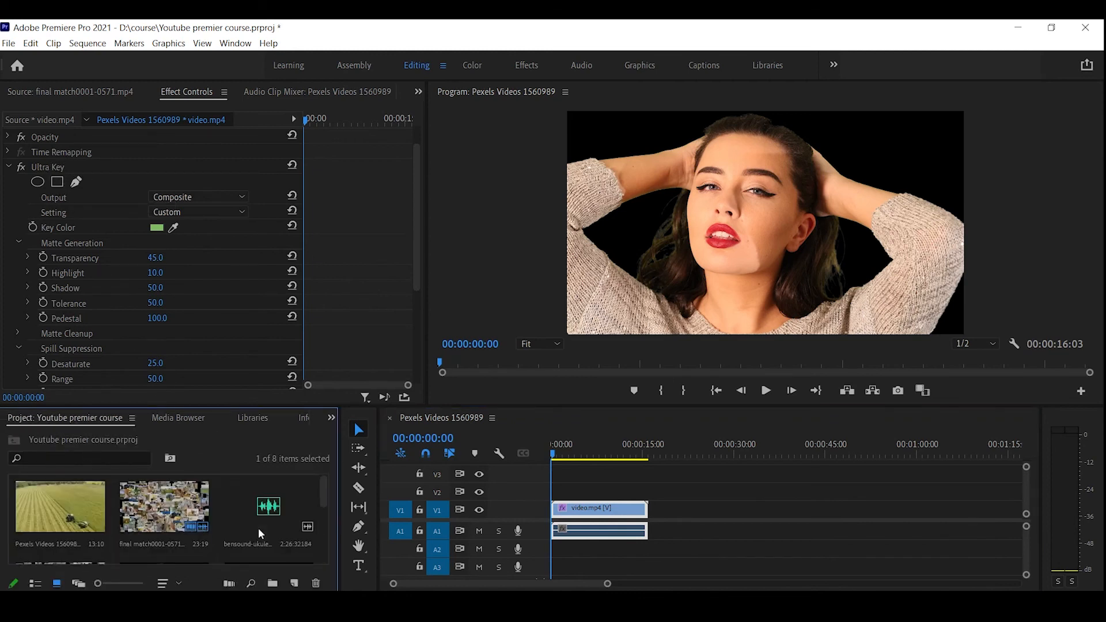
drag(164, 496, 685, 524)
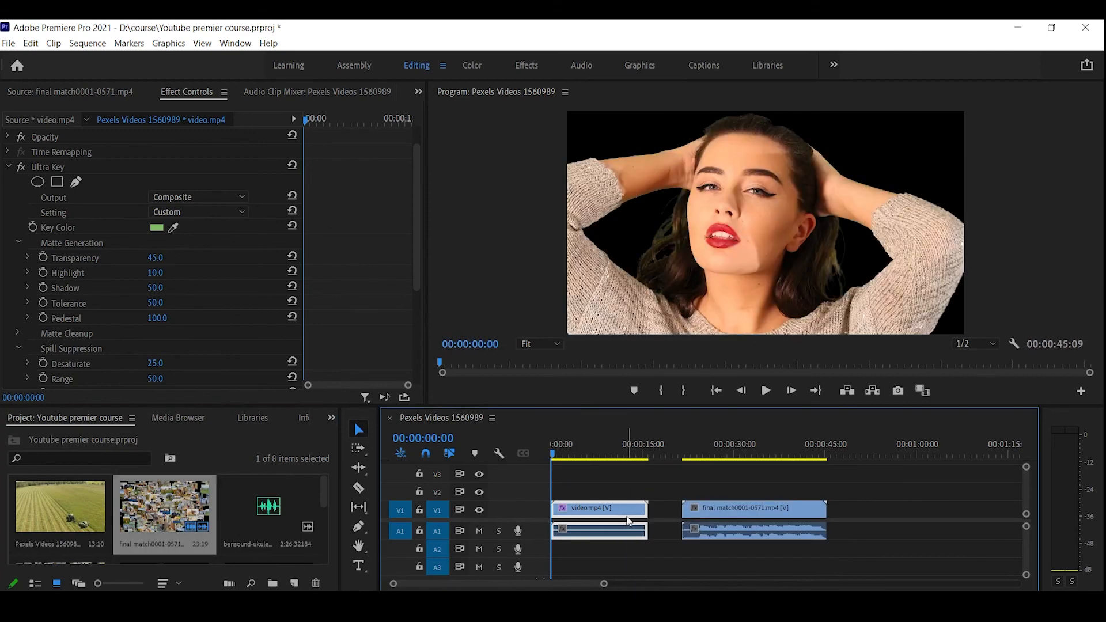
mouse_move(605, 510)
mouse_down()
mouse_move(602, 494)
mouse_move(609, 505)
mouse_up()
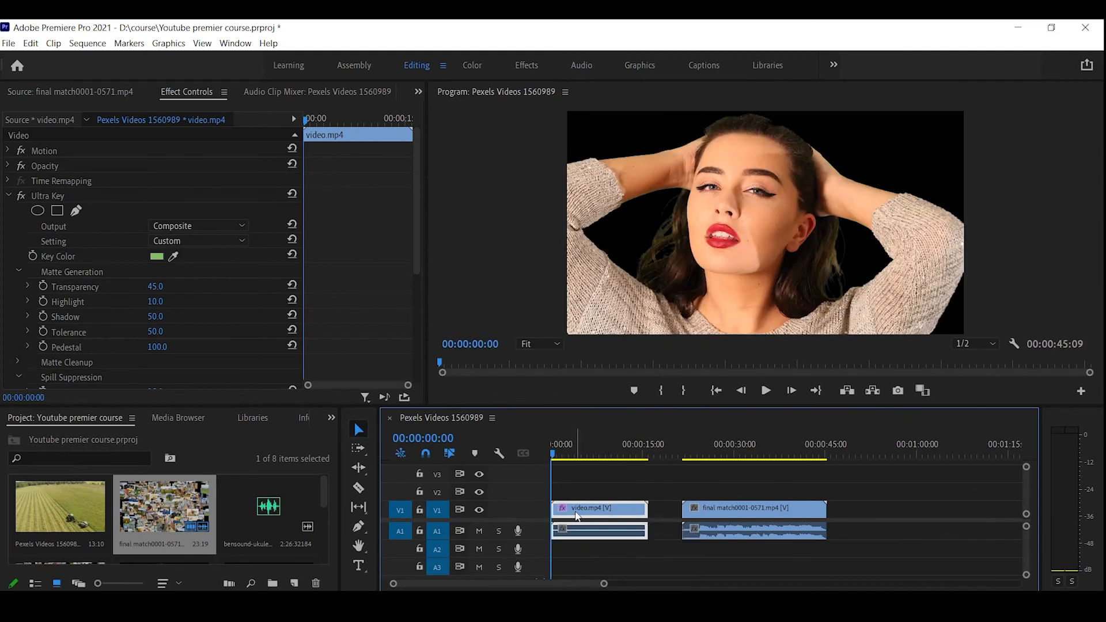
drag(573, 513, 569, 490)
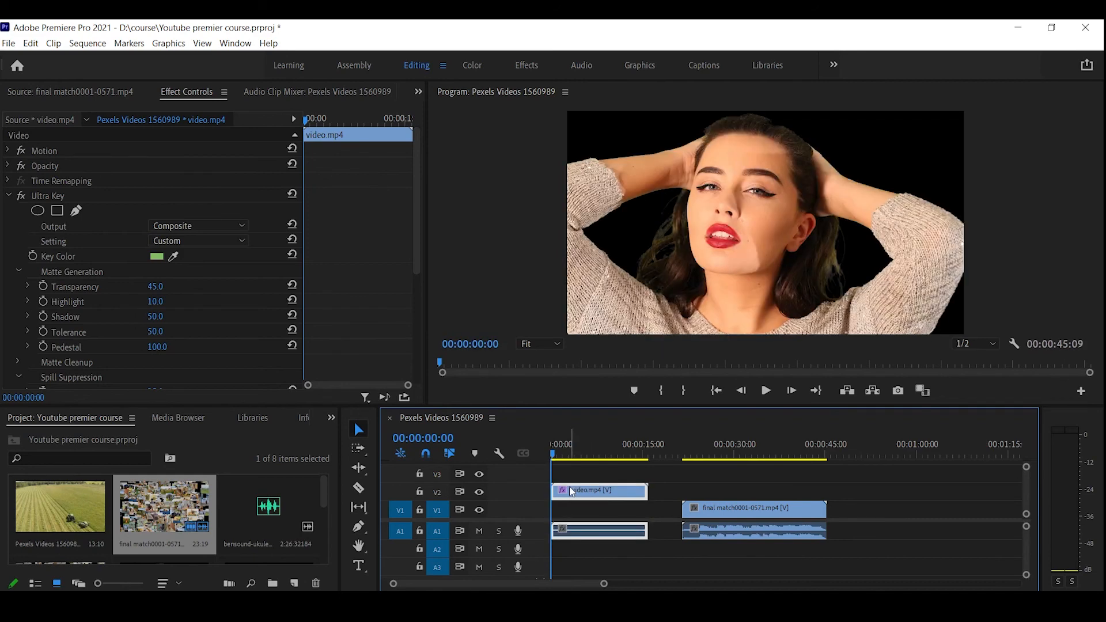
right_click(720, 527)
click(754, 244)
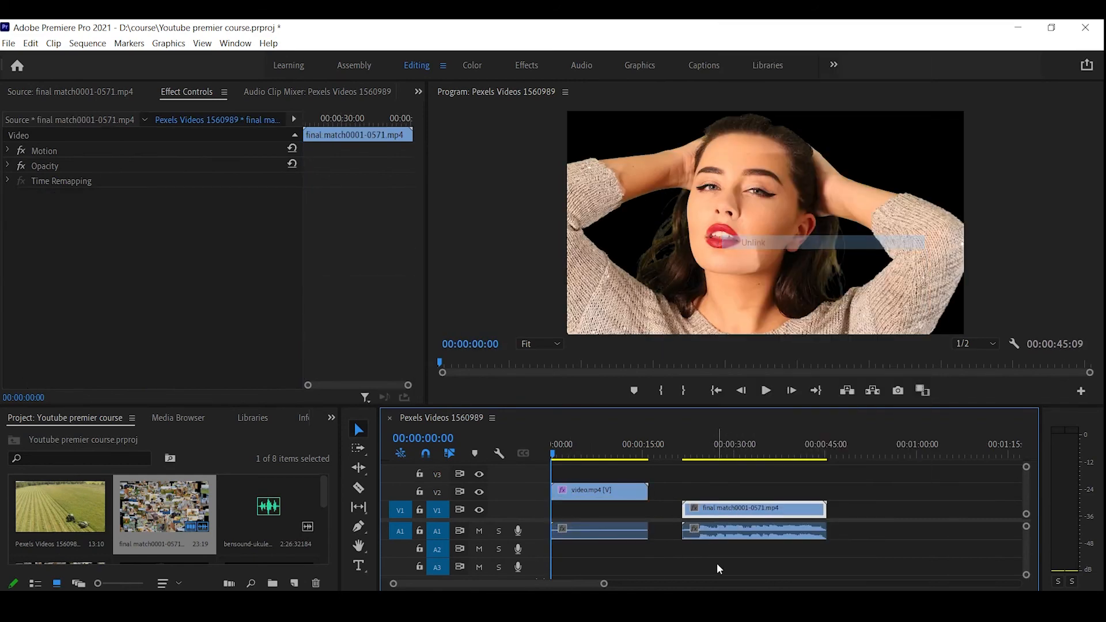
click(728, 538)
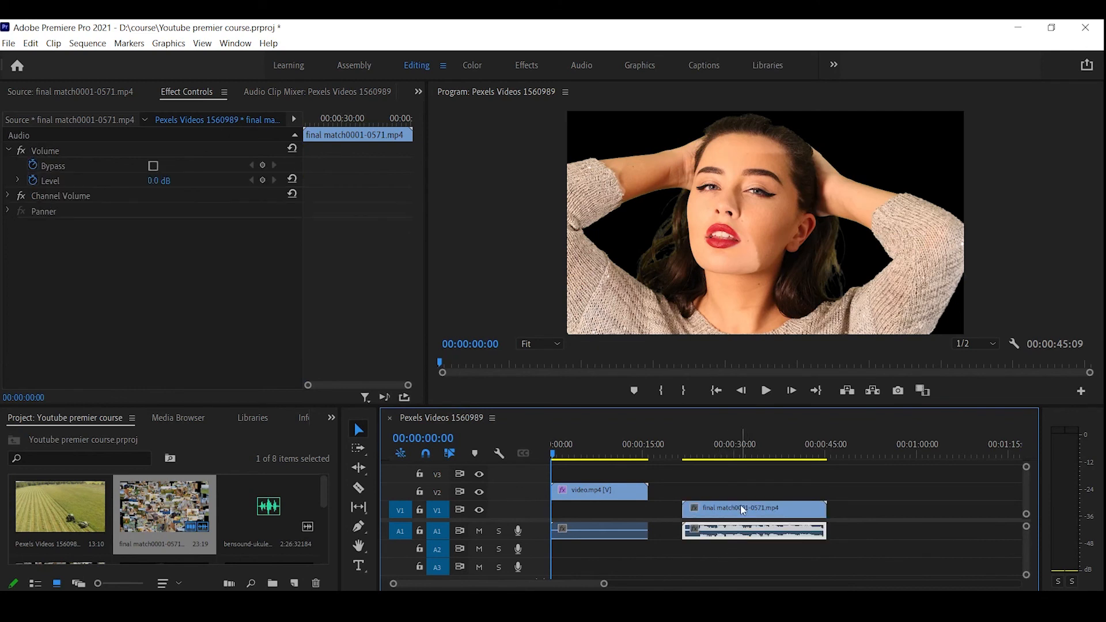
key(ctrl+z)
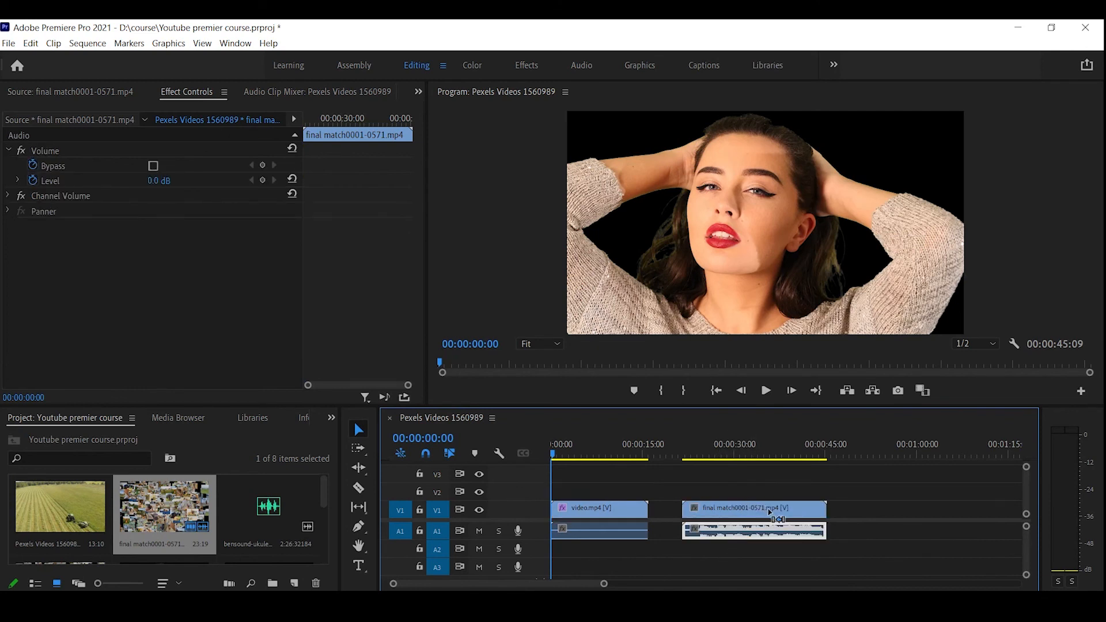
click(866, 511)
click(773, 513)
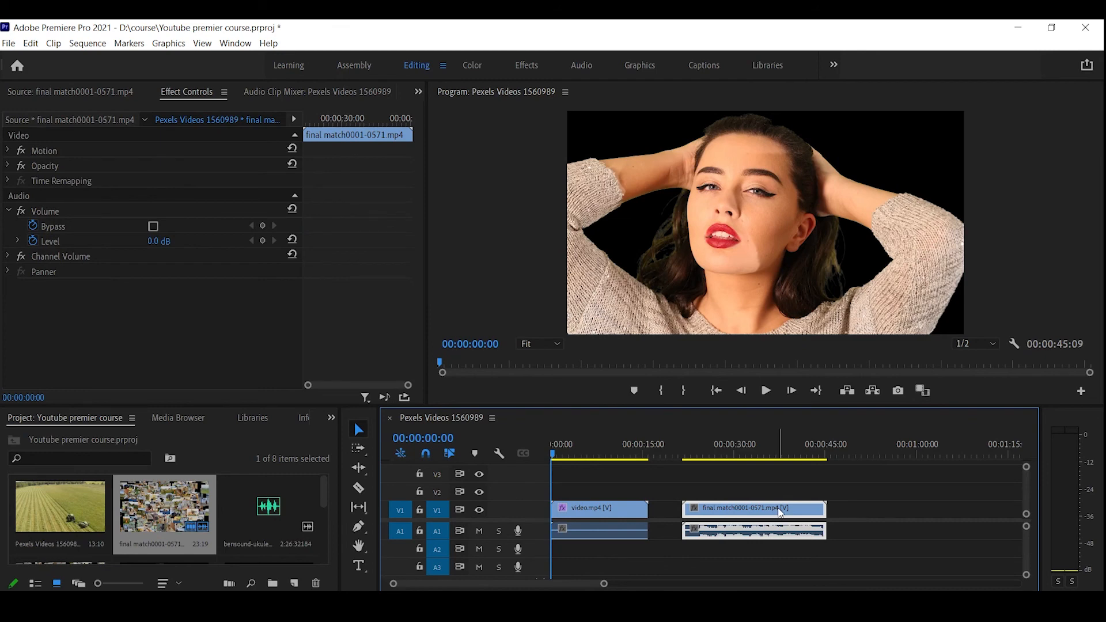
Move video.mp4 to V2, unlink the final match clip, and place its video at the start of V1 beneath the keyed clip.
drag(633, 510, 636, 490)
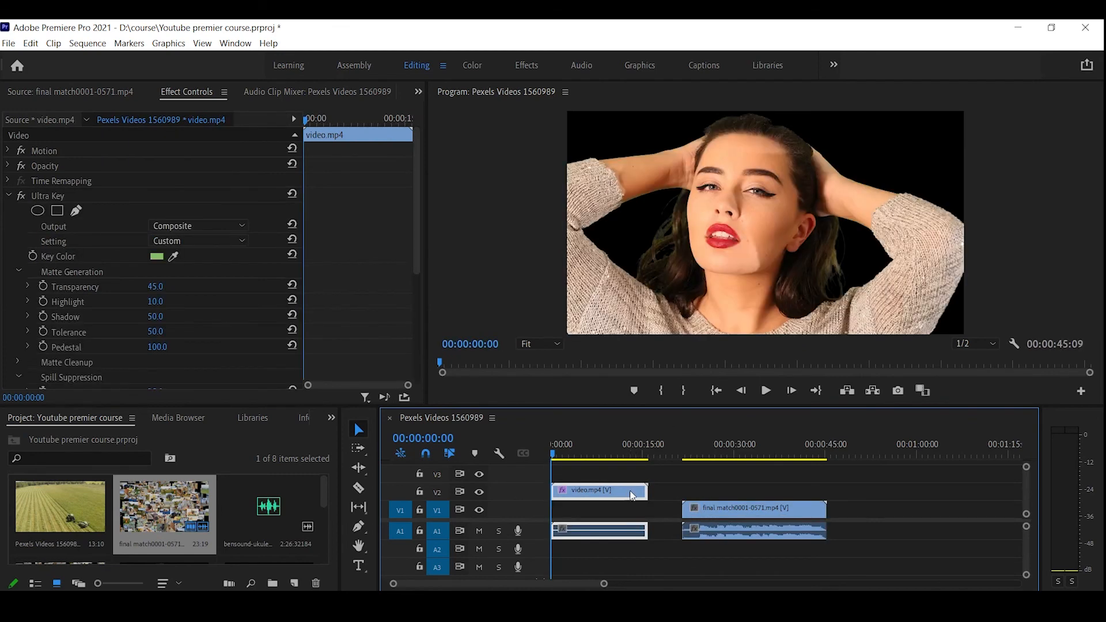
drag(727, 515, 631, 514)
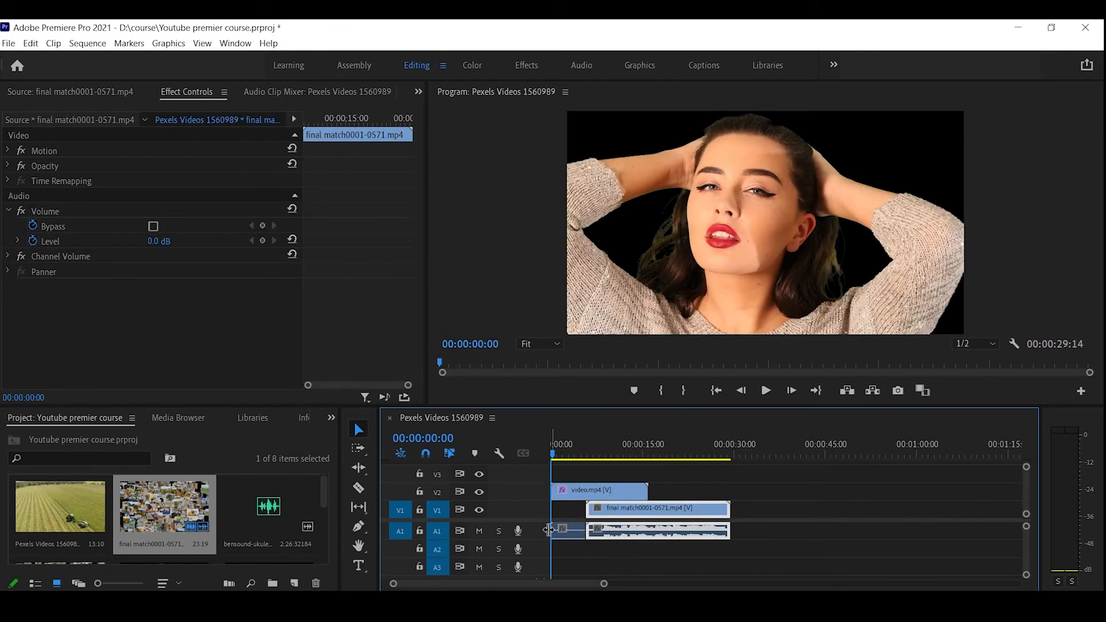
key(ctrl+z)
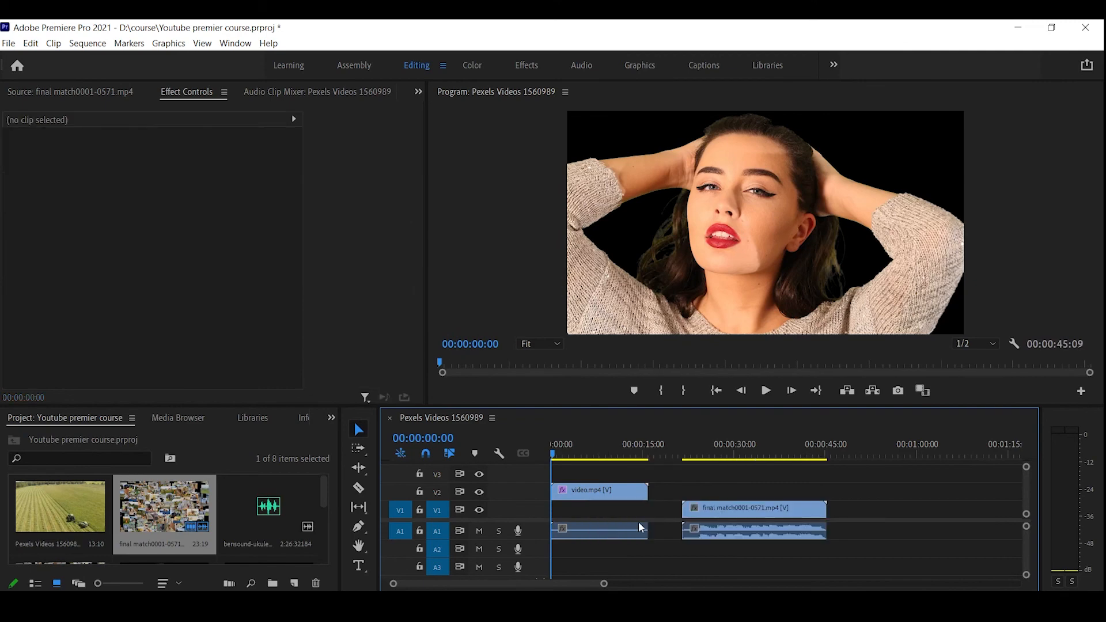
right_click(726, 506)
click(759, 243)
click(767, 530)
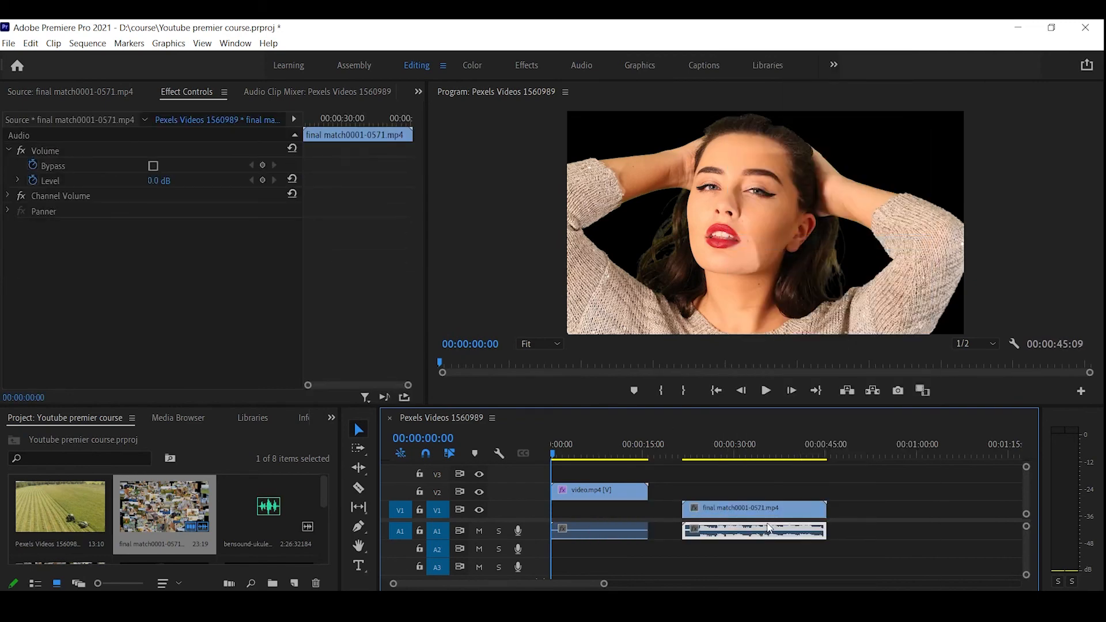
drag(785, 506, 637, 494)
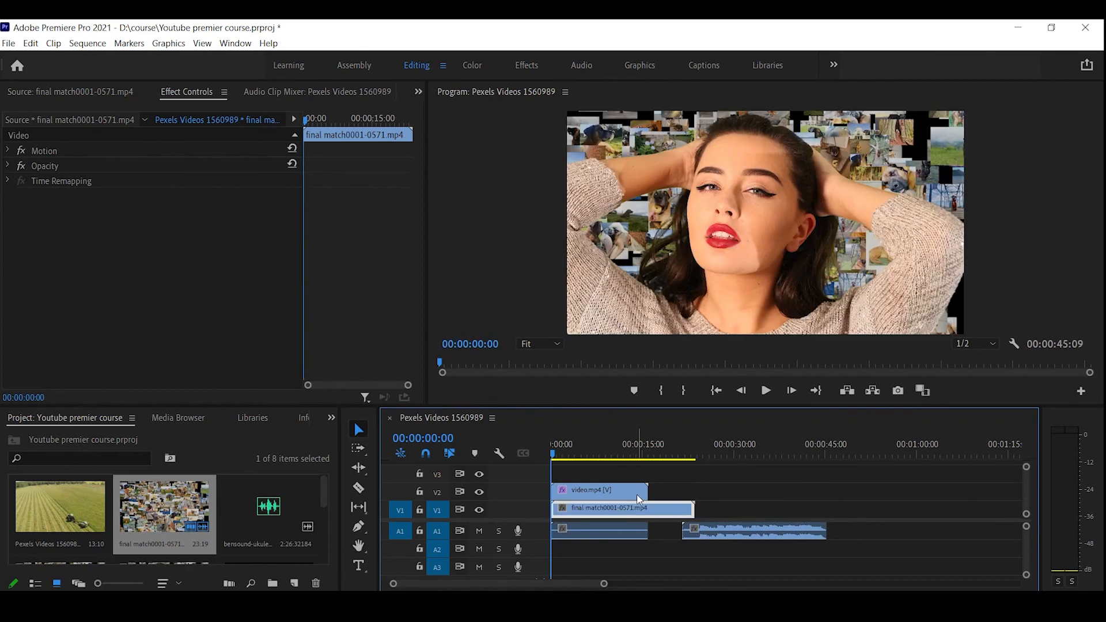
Play the composite from the start to about 00:00:09:12, and check the keyed clip at 00:00:08:00.
click(766, 391)
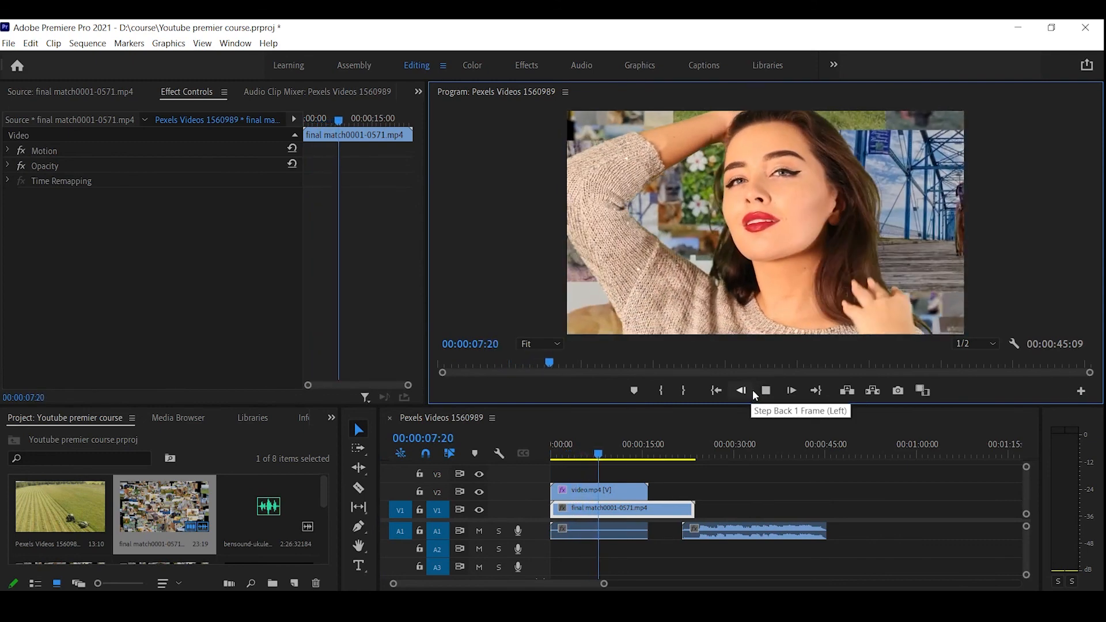
click(766, 390)
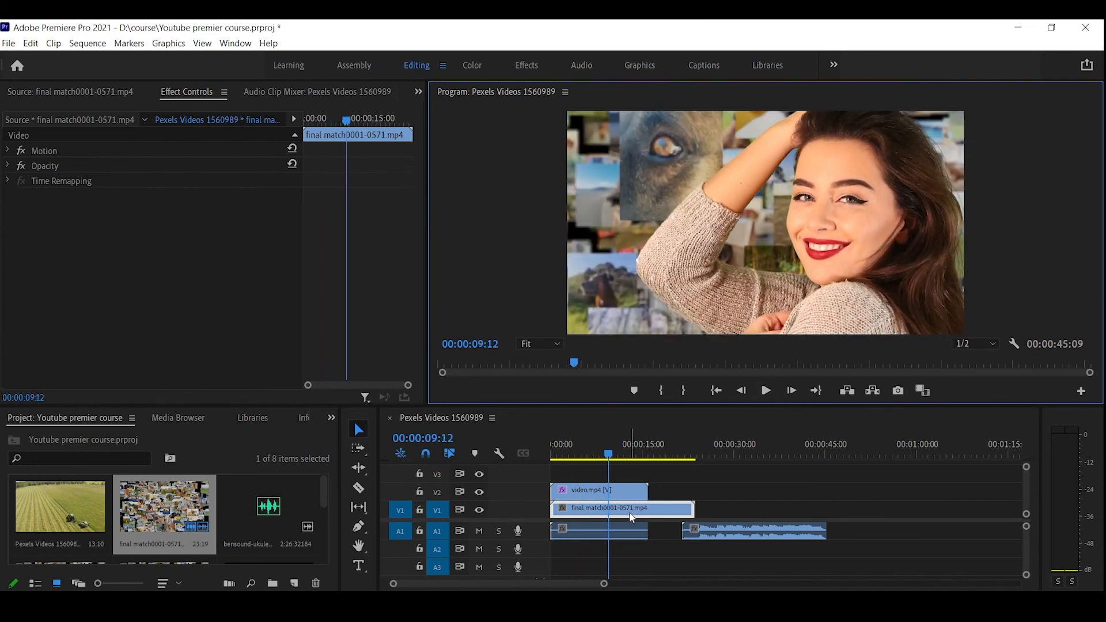
click(604, 493)
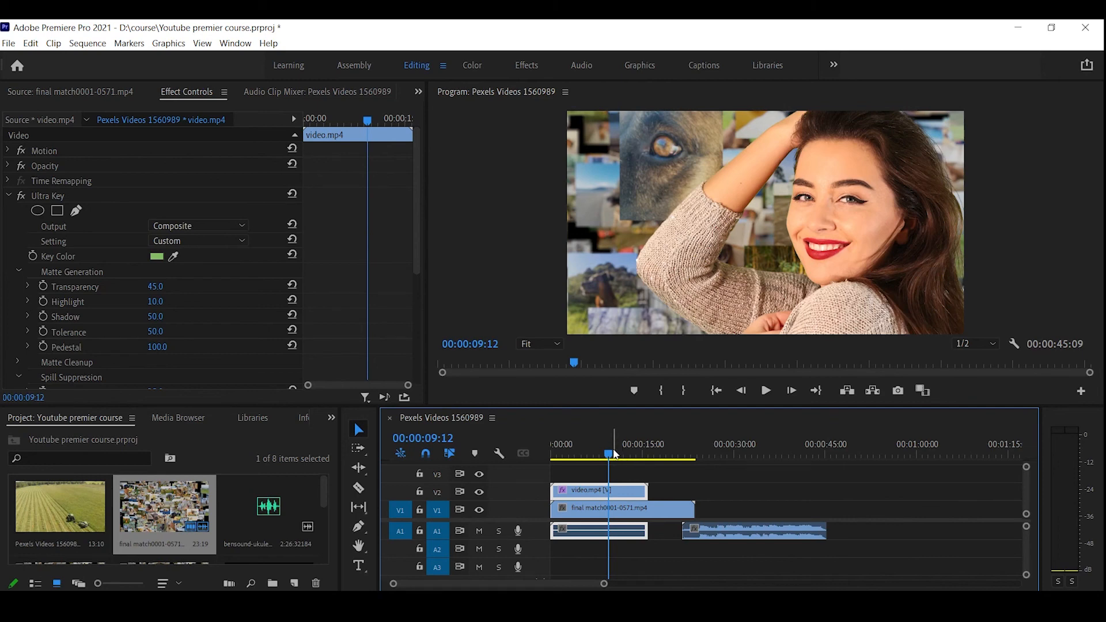
drag(614, 454, 603, 454)
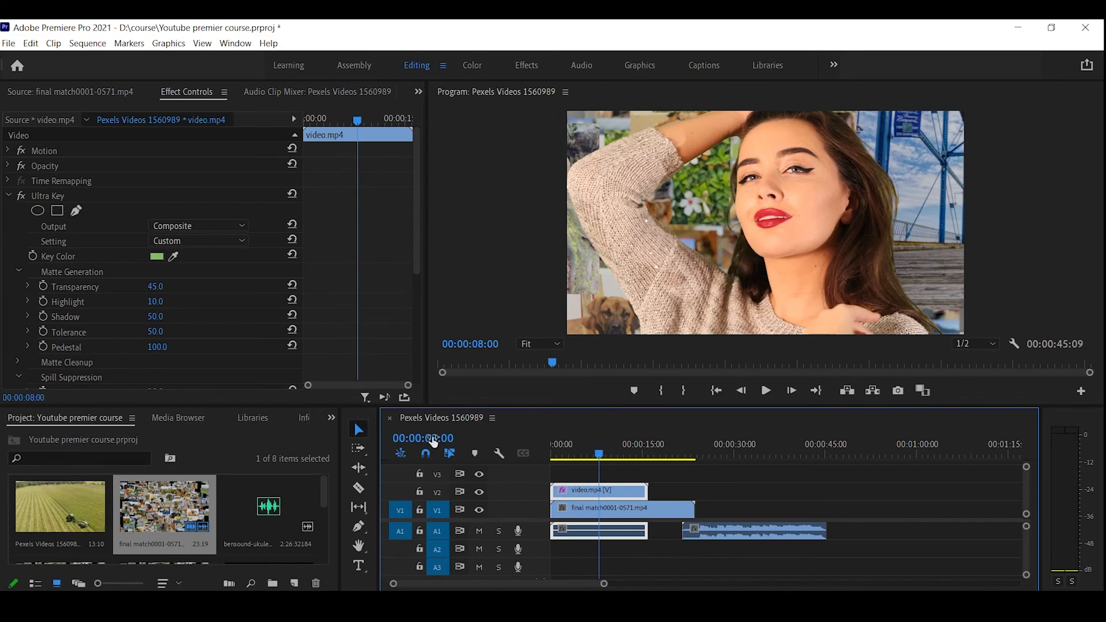
Switch to the Notepad topic list and add the line "green screen" below "motion tracking".
scroll(254, 494, down, 2)
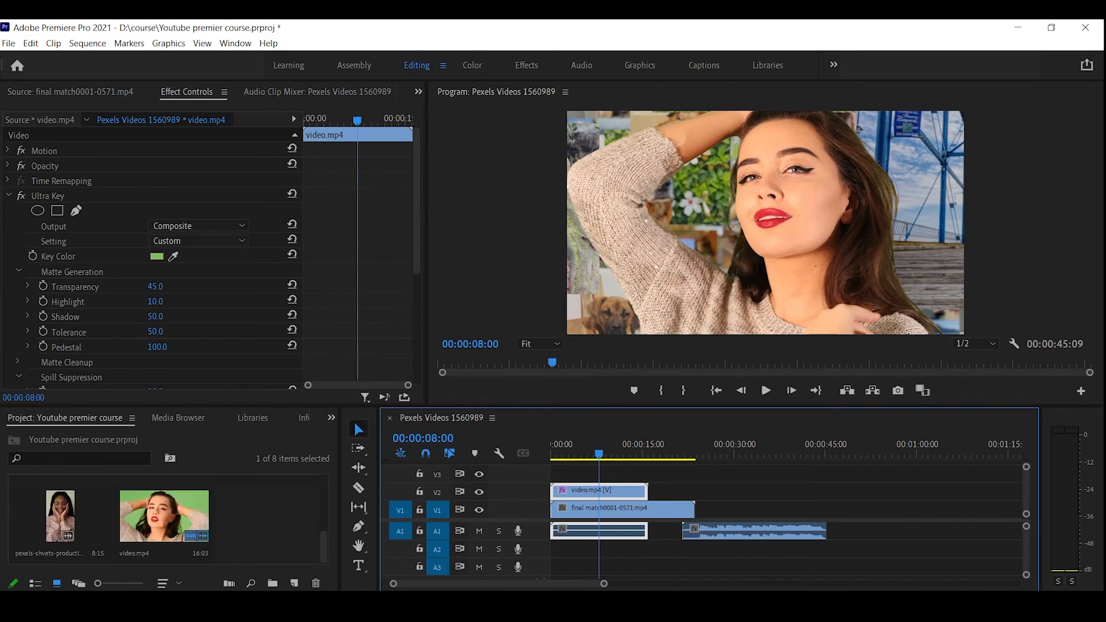
key(alt+Tab)
click(549, 191)
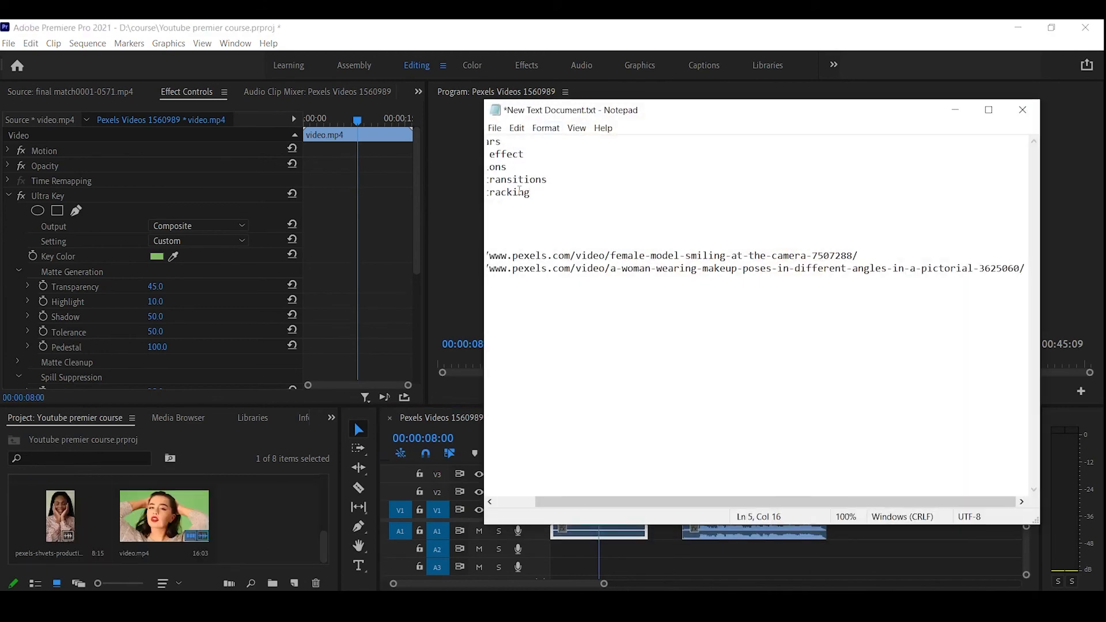
key(Return)
text(gree)
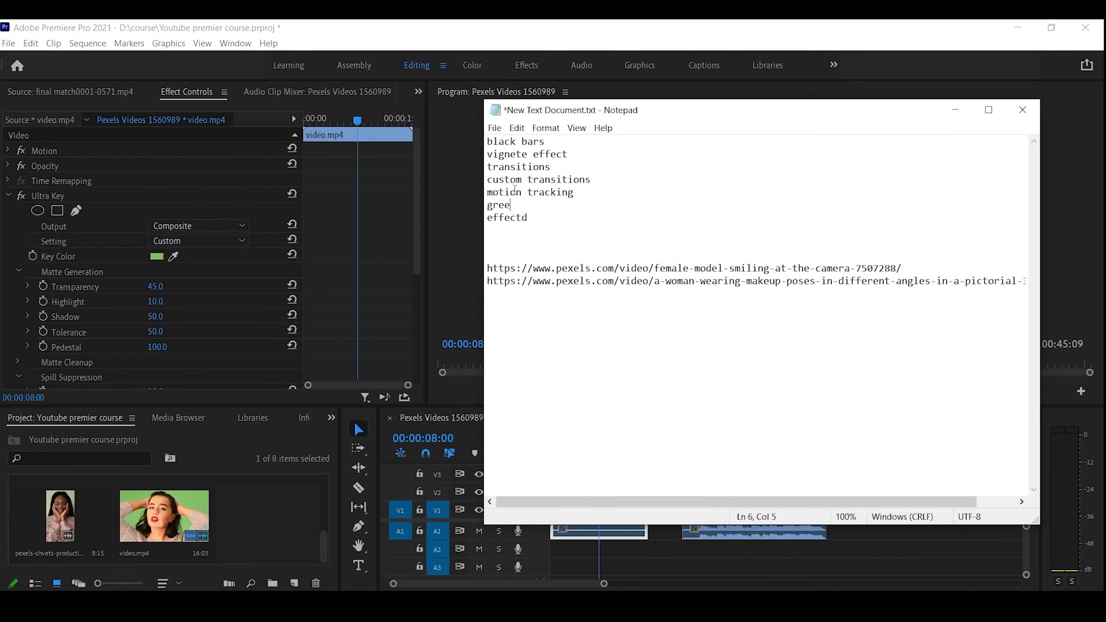
text(n screen)
In Premiere Pro, import video_2.mp4 from the Video folder in Downloads into the project.
double_click(261, 511)
click(415, 180)
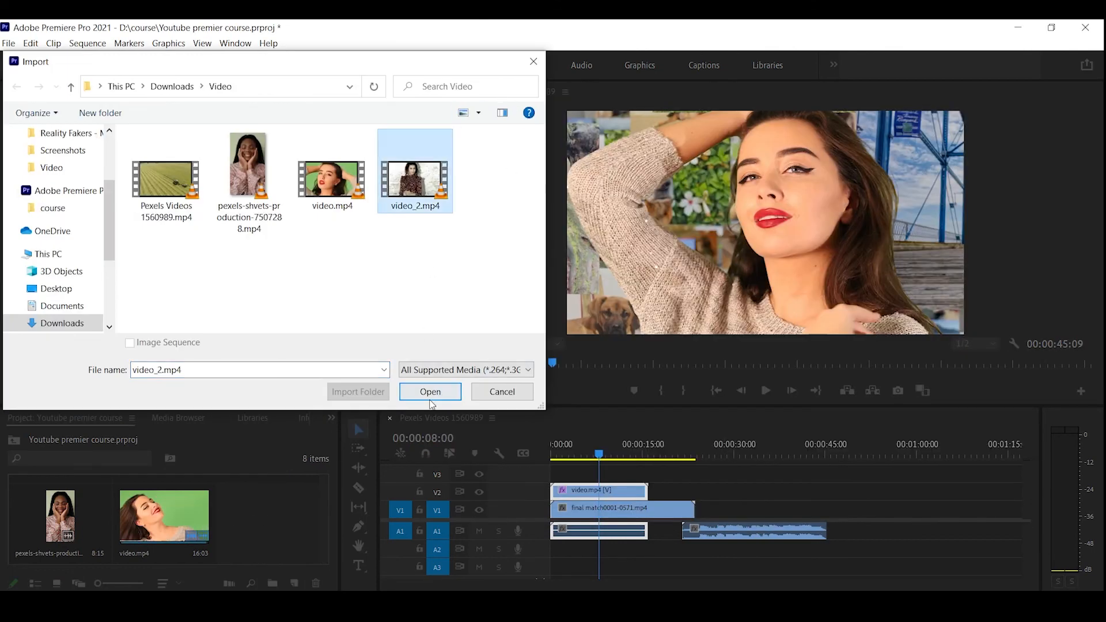
click(430, 391)
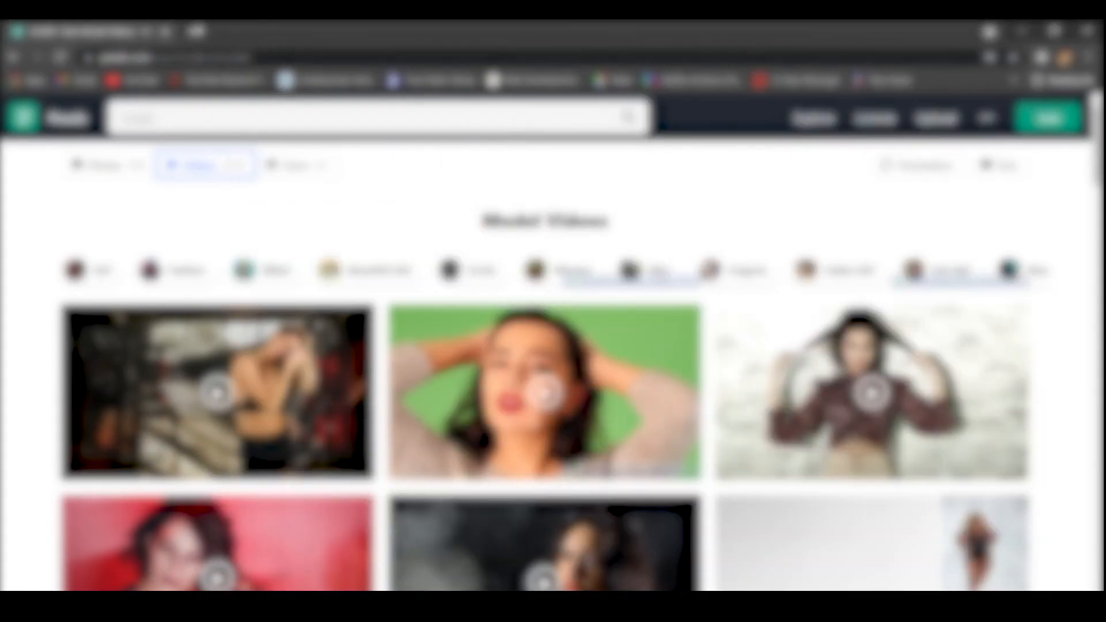
In the browser, run a web search in a new tab, and look through the stock site's model photos.
click(186, 32)
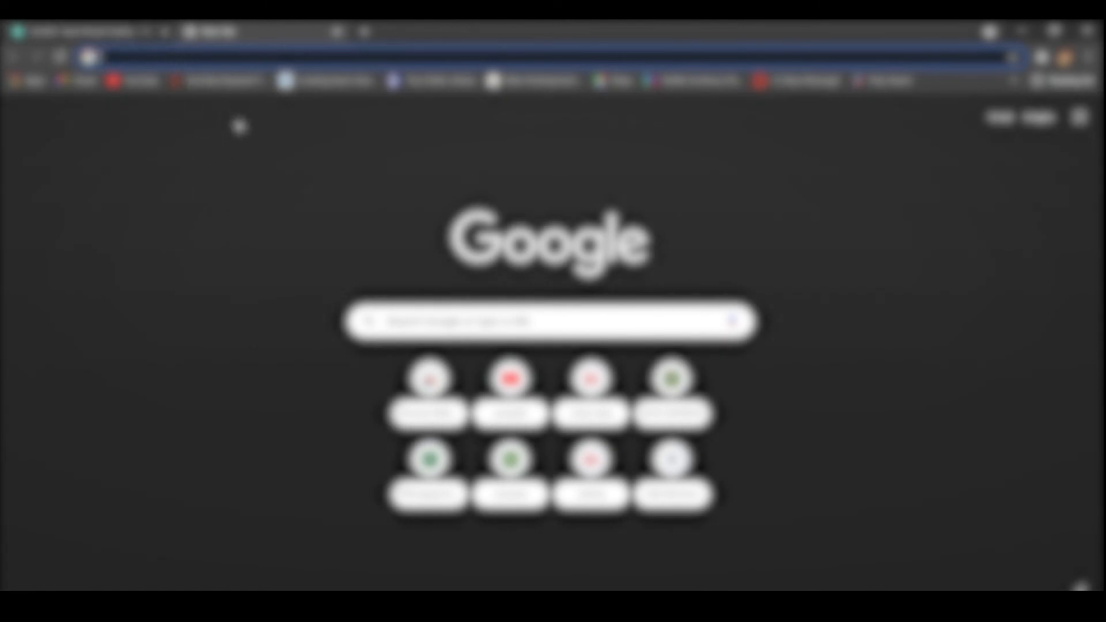
text(f)
key(Return)
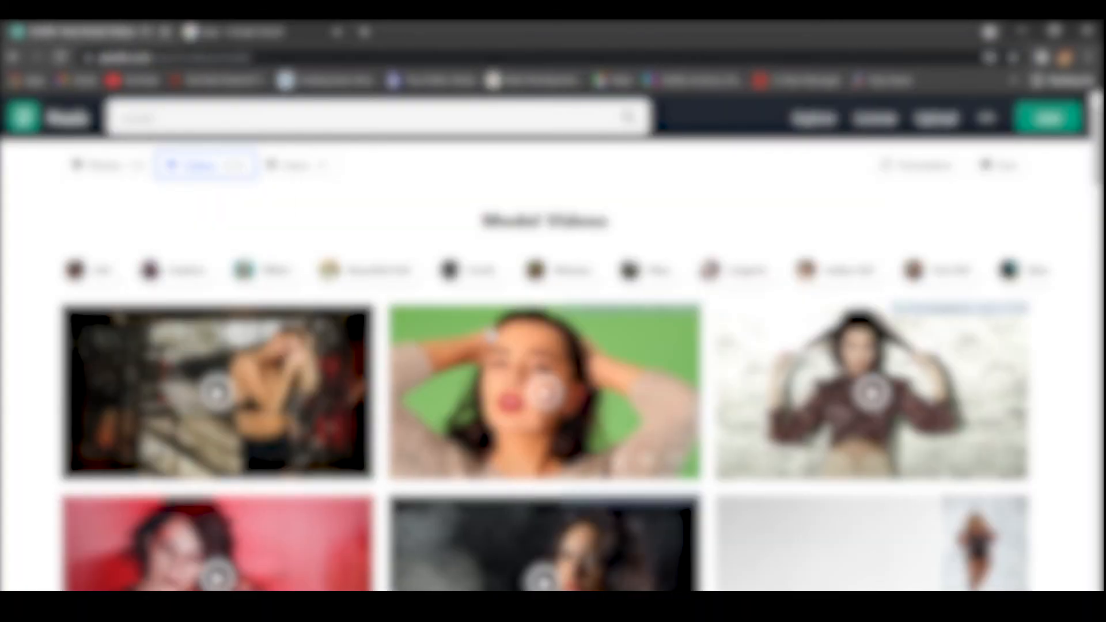
click(107, 167)
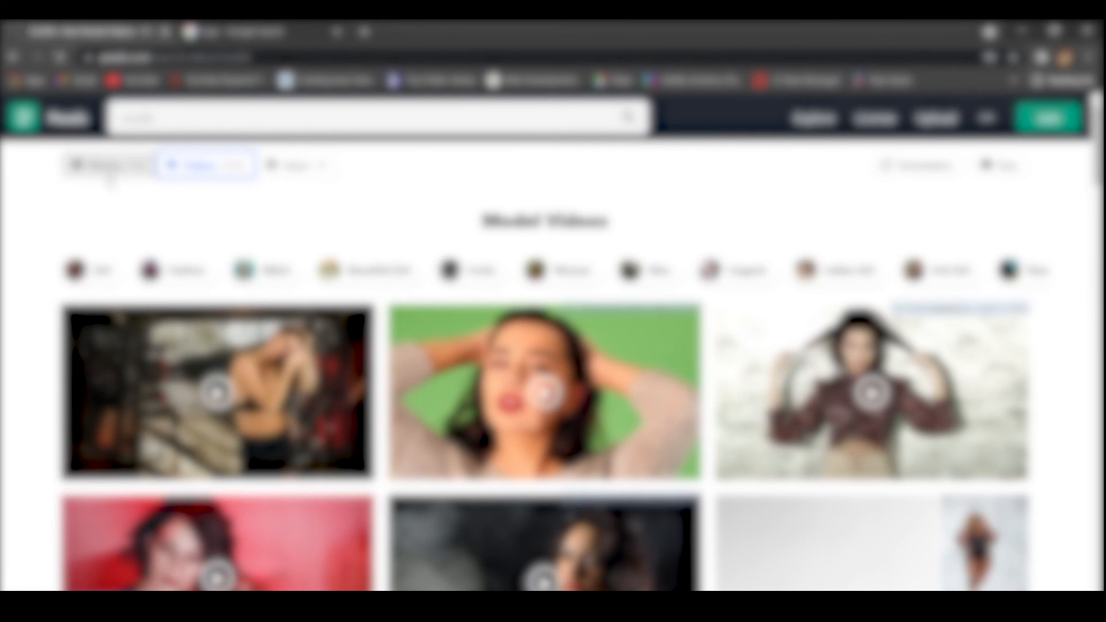
scroll(553, 360, down, 10)
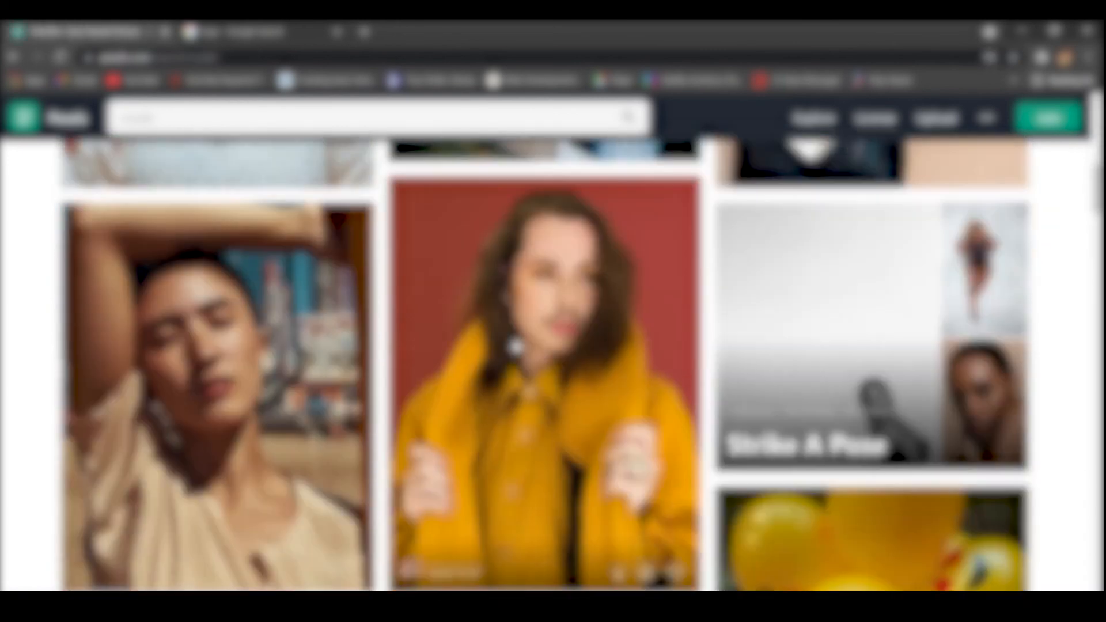
scroll(515, 347, down, 1)
scroll(515, 347, up, 4)
Search the stock media site for "logo" images.
click(321, 119)
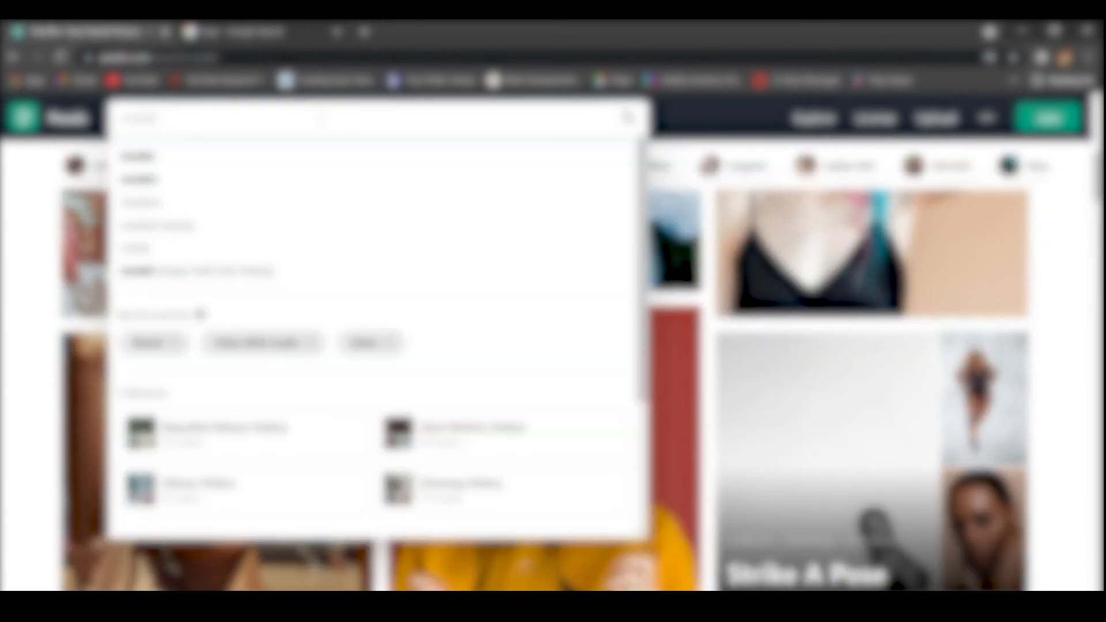
key(ctrl+a)
key(BackSpace)
text(logo)
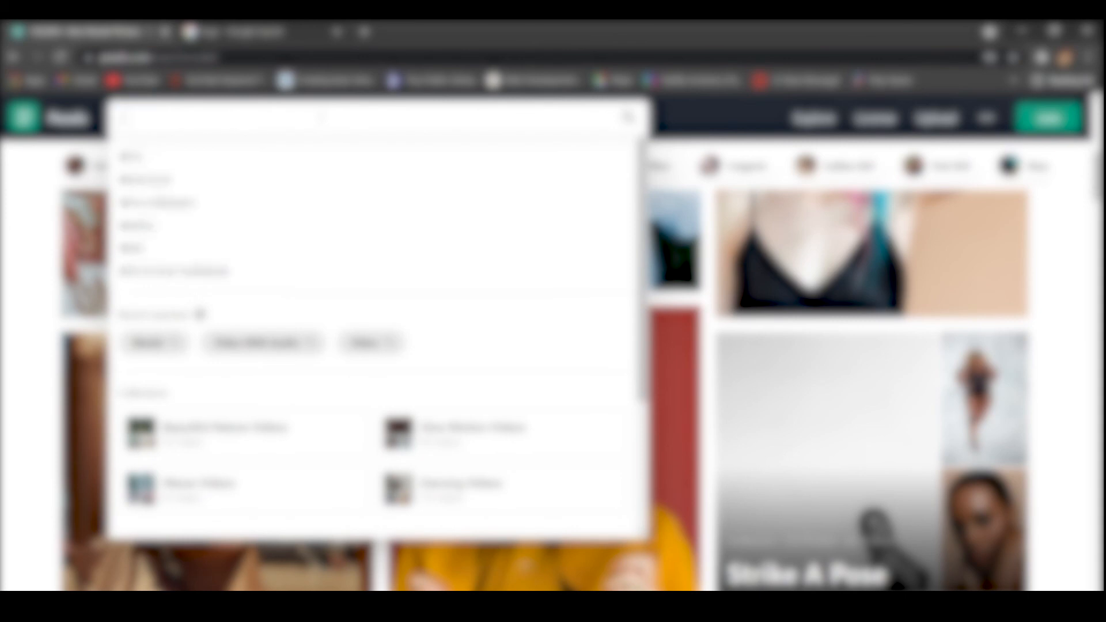
key(Return)
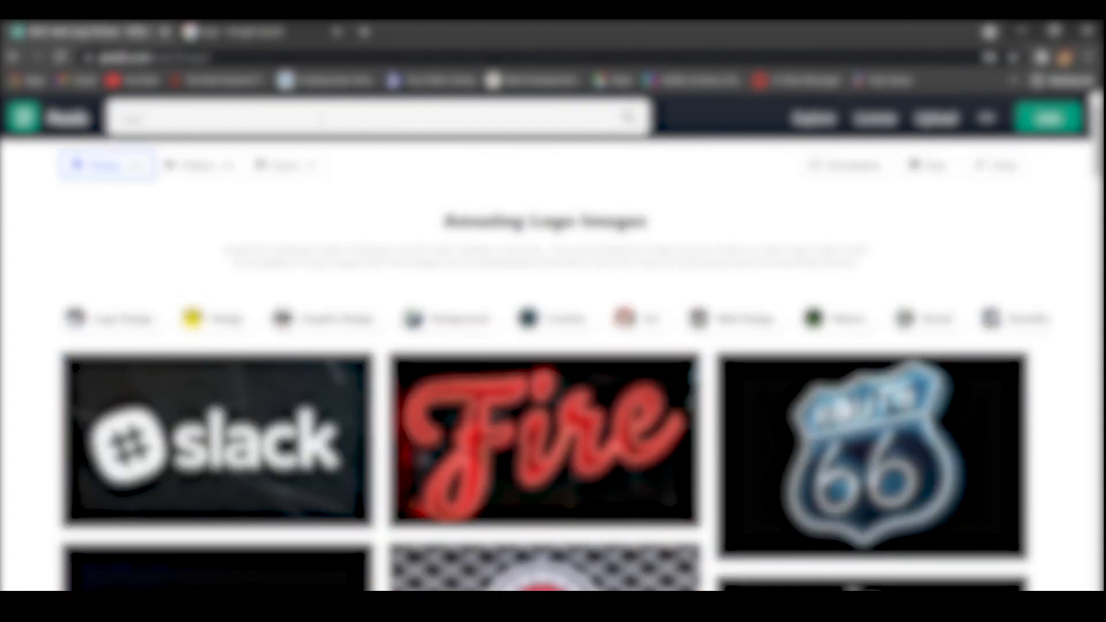
Download the white-on-dark Slack logo photo from the results and reveal the downloaded file in its folder.
scroll(675, 244, down, 4)
click(245, 259)
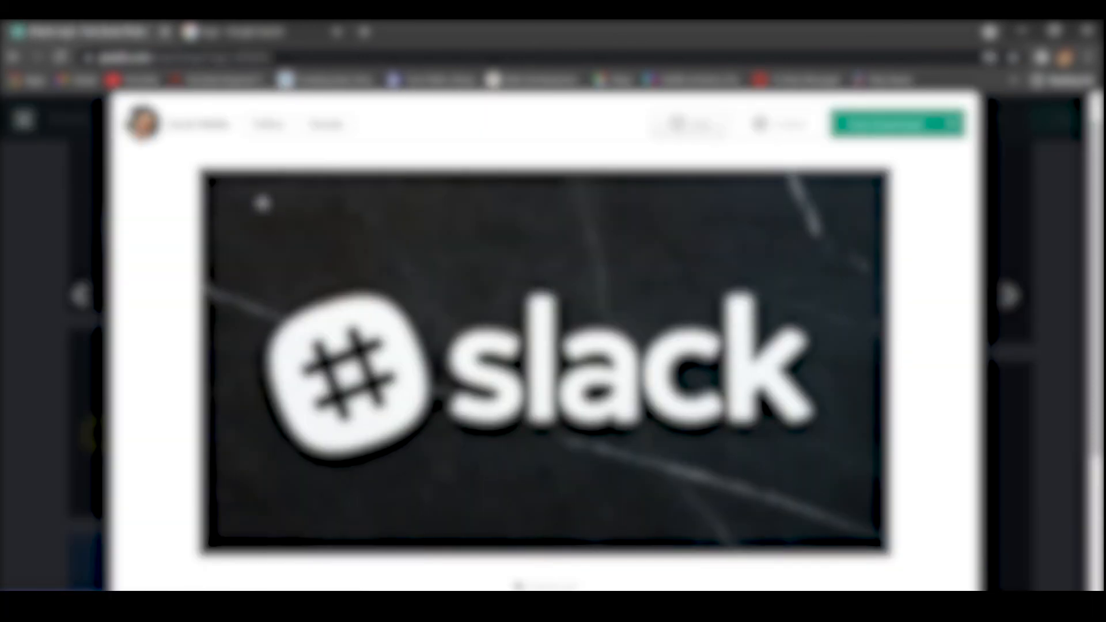
click(899, 125)
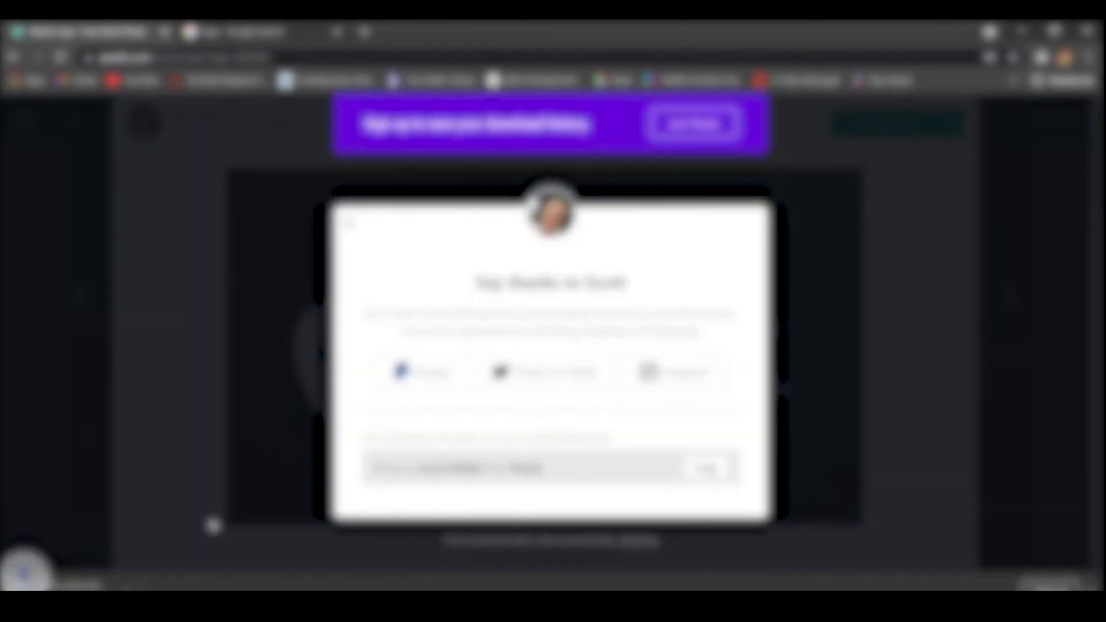
click(157, 587)
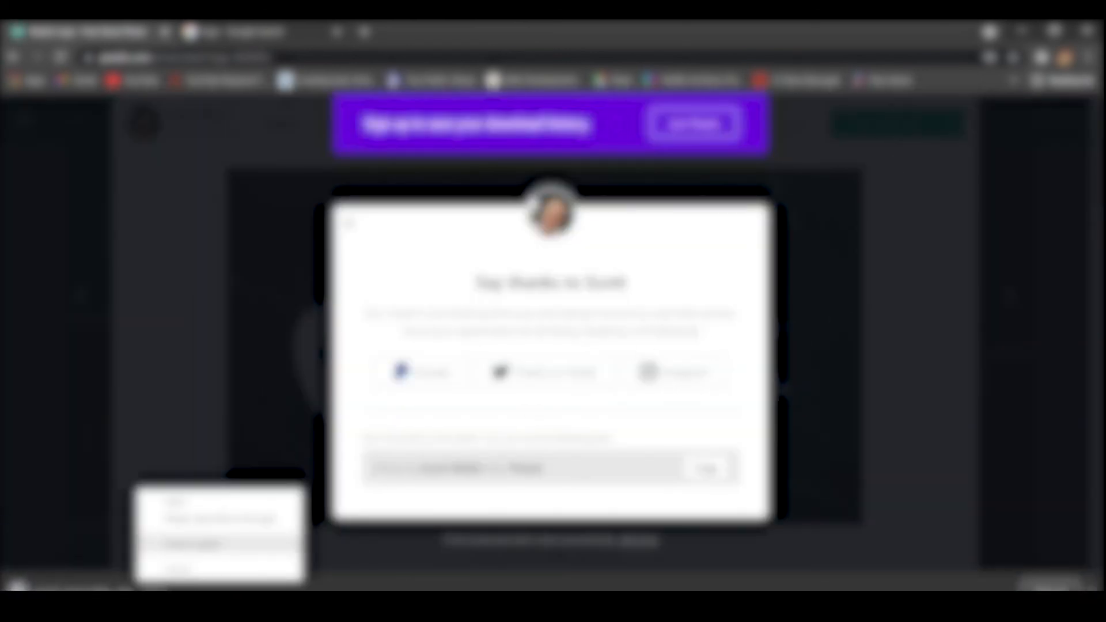
click(190, 543)
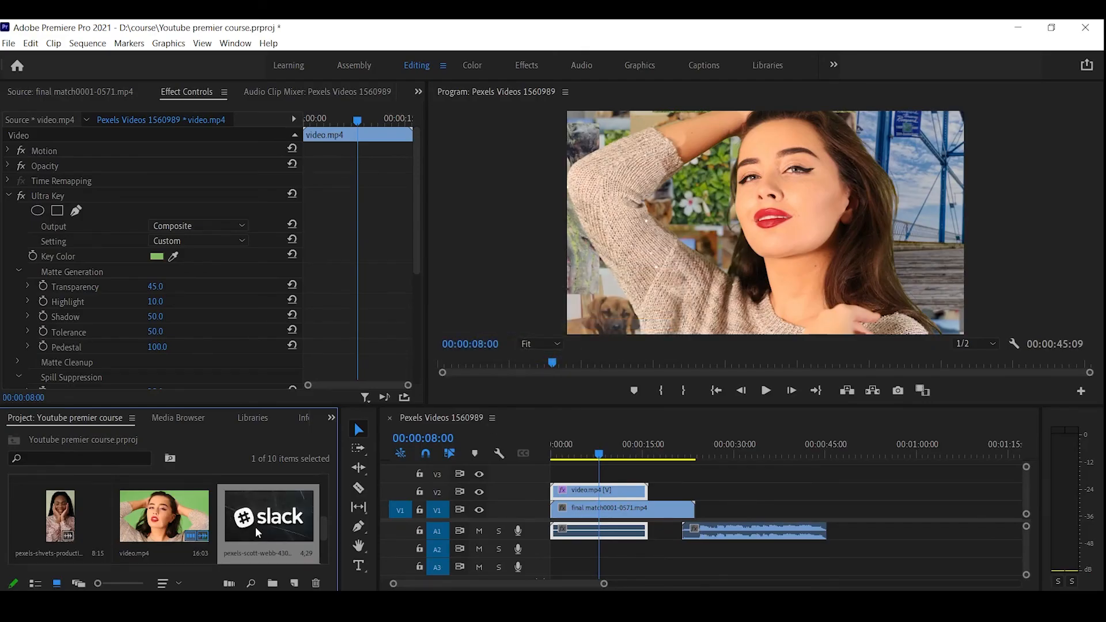
Try placing the Slack logo photo after the clips on V1, and clear all clips from the sequence.
drag(255, 526, 686, 507)
key(ctrl+z)
key(ctrl+z)
key(ctrl+z)
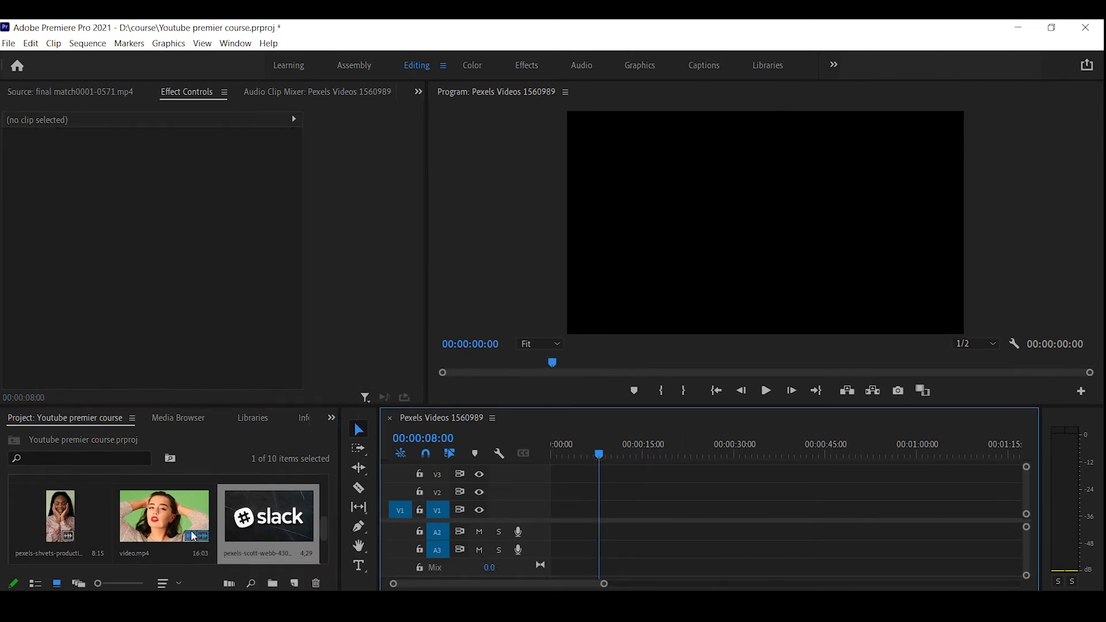
Place video_2.mp4 at the start of V1 and the Slack logo photo above it on V2, extended to the video's full length.
scroll(191, 530, down, 3)
drag(75, 507, 562, 511)
click(570, 349)
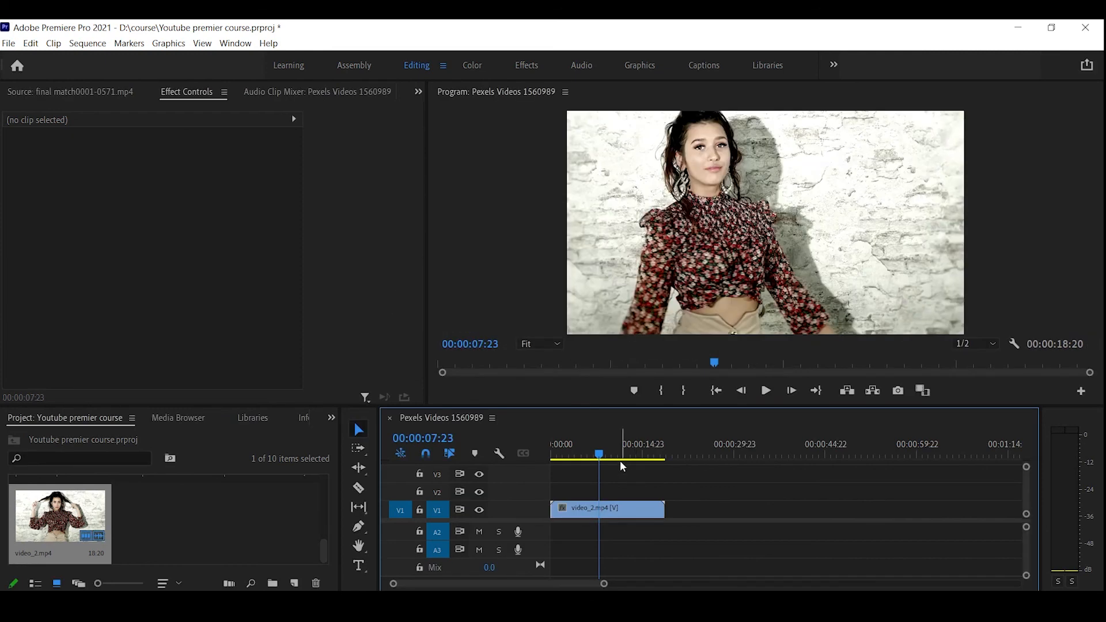
scroll(290, 522, up, 3)
drag(289, 521, 664, 490)
mouse_move(560, 444)
mouse_down()
mouse_move(626, 449)
mouse_move(551, 449)
mouse_up()
Set the Slack logo clip's Scale to 10.0 in its Motion properties.
click(593, 492)
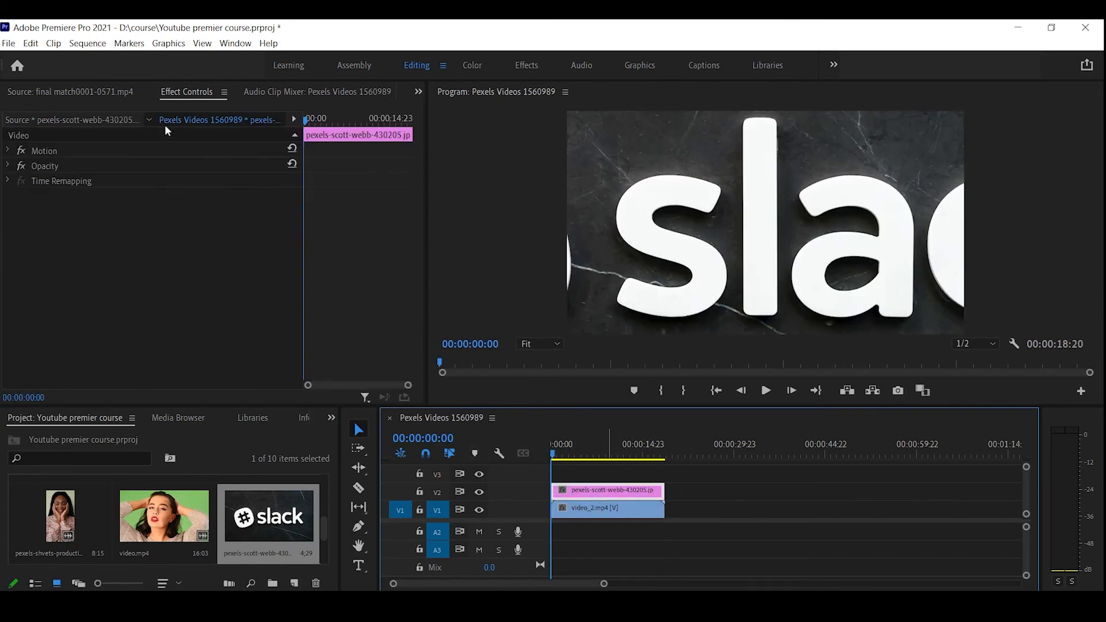
click(13, 155)
click(8, 151)
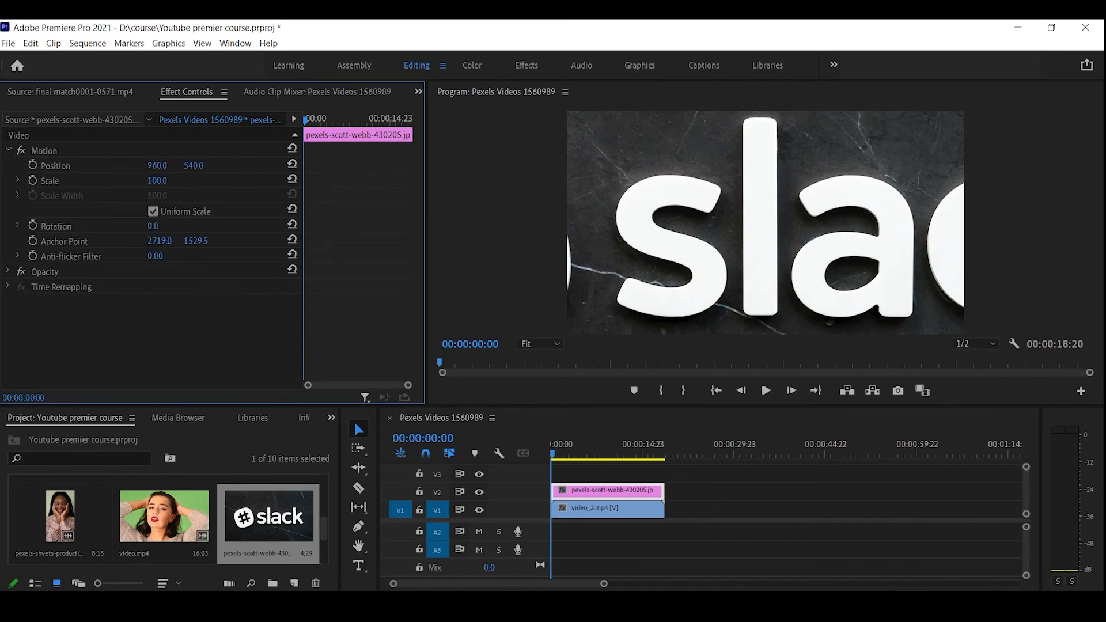
drag(155, 180, 129, 181)
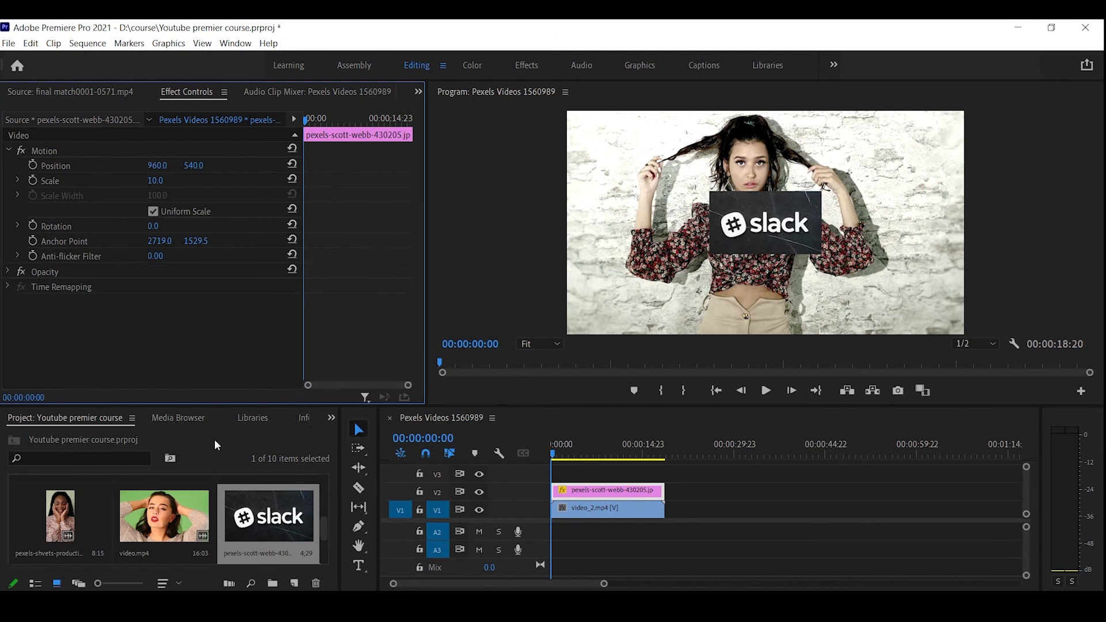
Find the Color Key video effect and apply it to the Slack logo clip on V2.
click(332, 420)
click(363, 495)
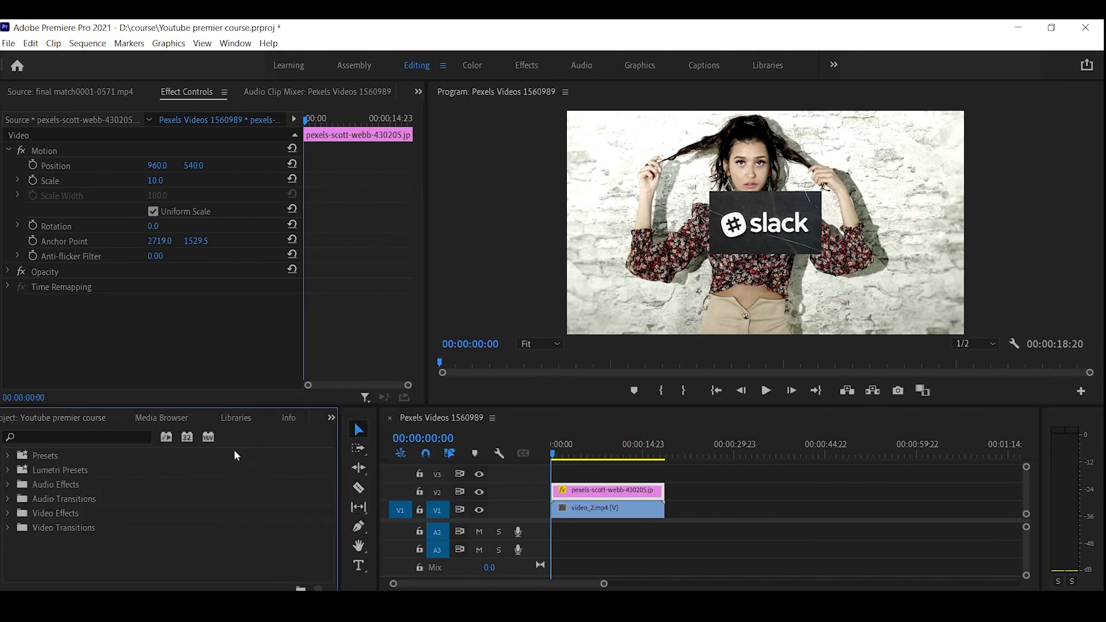
click(102, 436)
text(color)
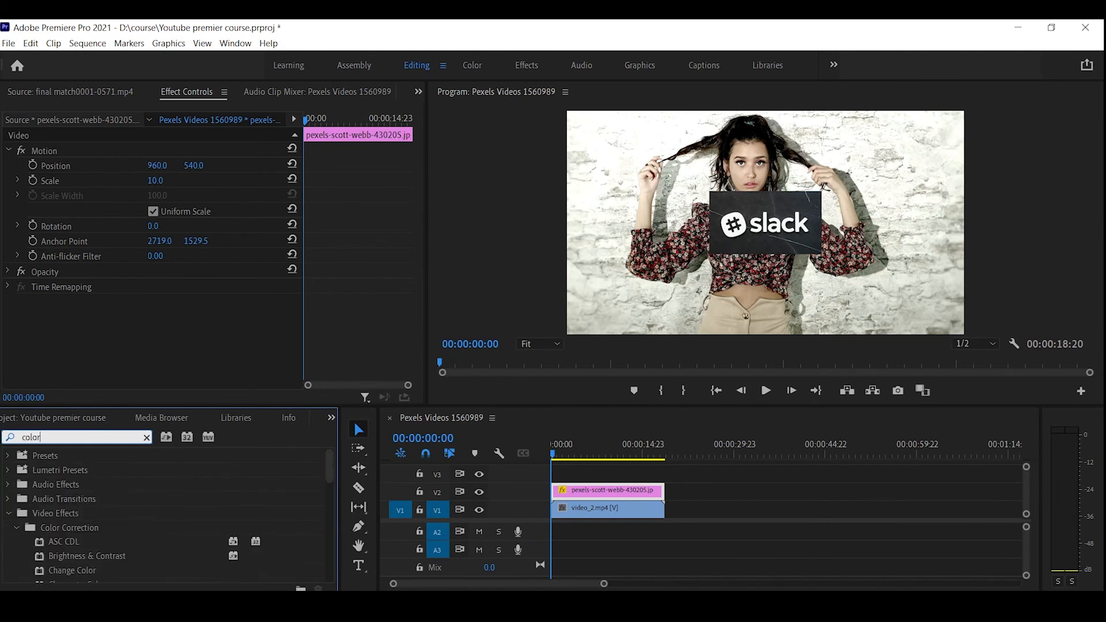
scroll(95, 470, down, 2)
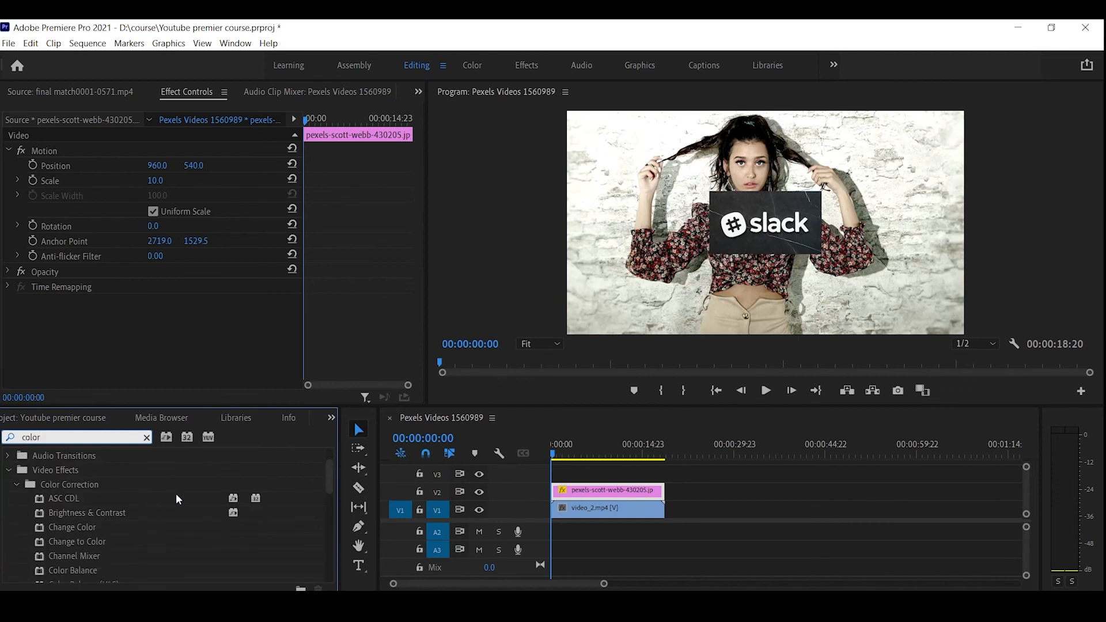
scroll(172, 518, down, 2)
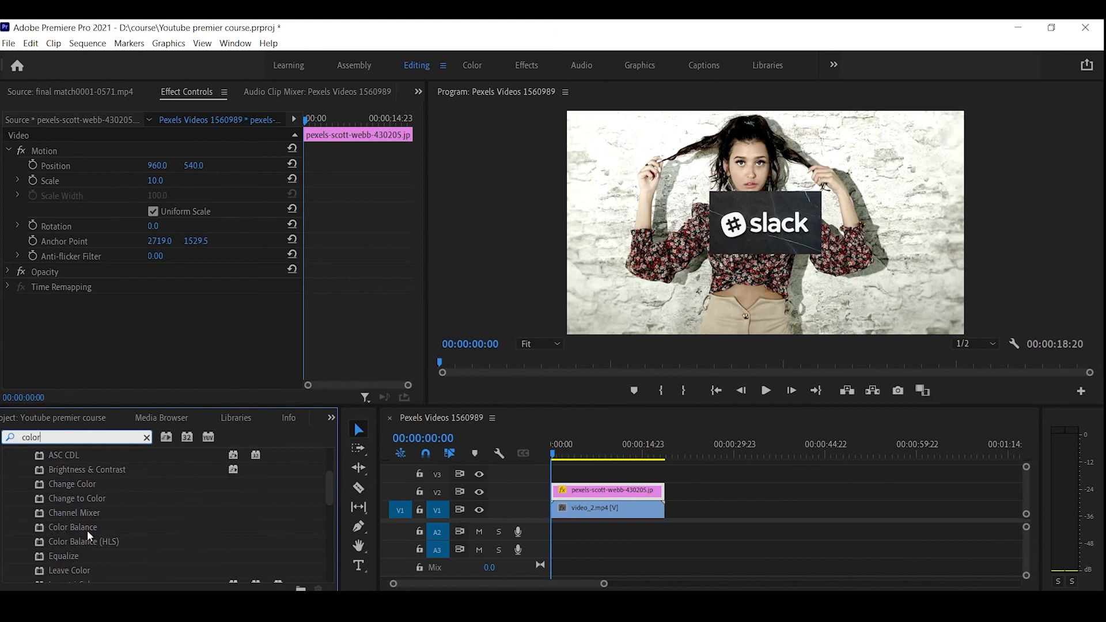
scroll(121, 533, down, 2)
scroll(109, 509, up, 3)
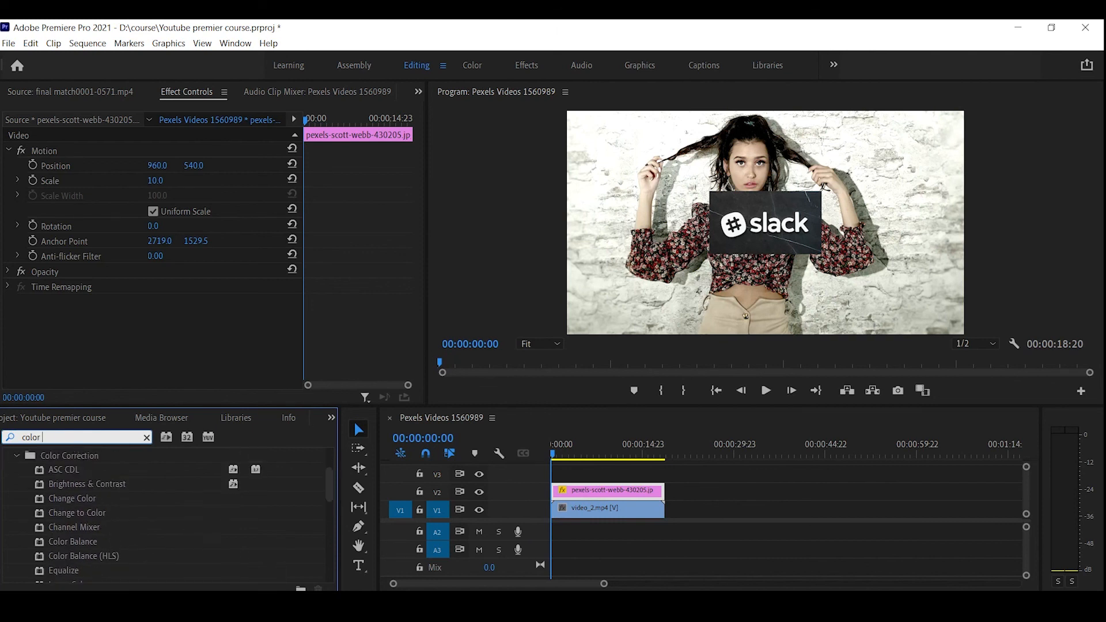
text(k)
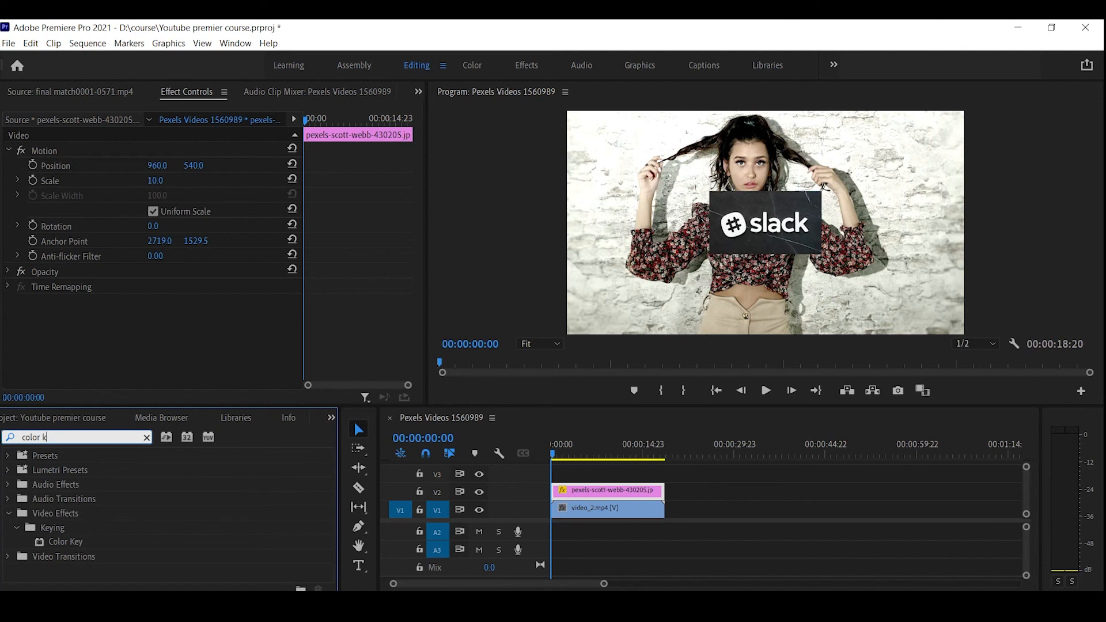
drag(66, 547, 570, 493)
Sample the logo photo's dark background as the key color and set Color Tolerance to 200.
click(172, 331)
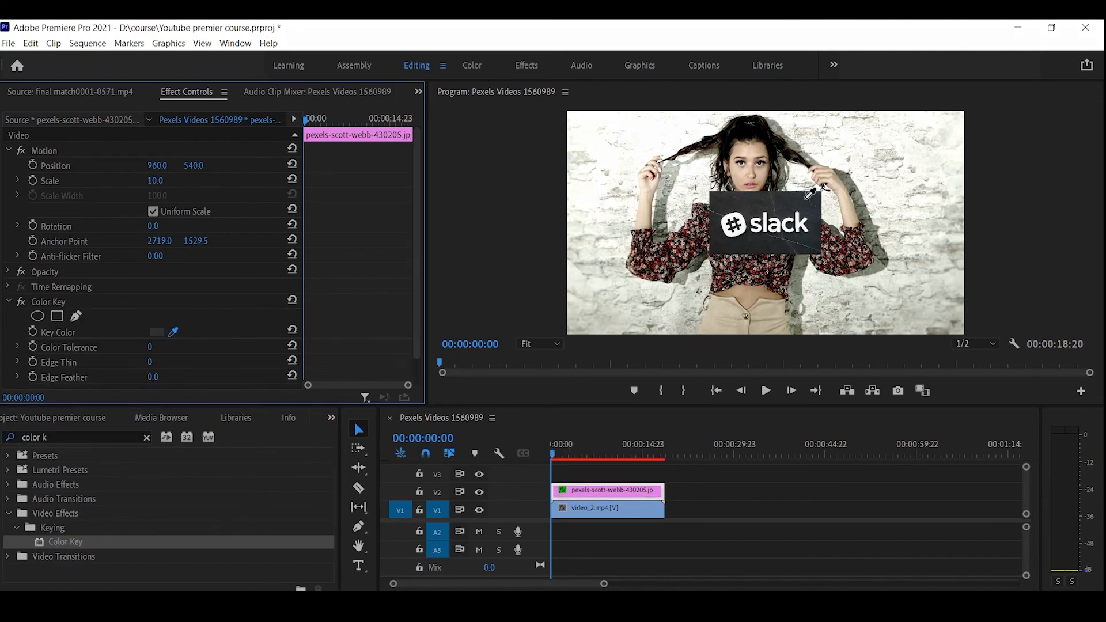
click(809, 206)
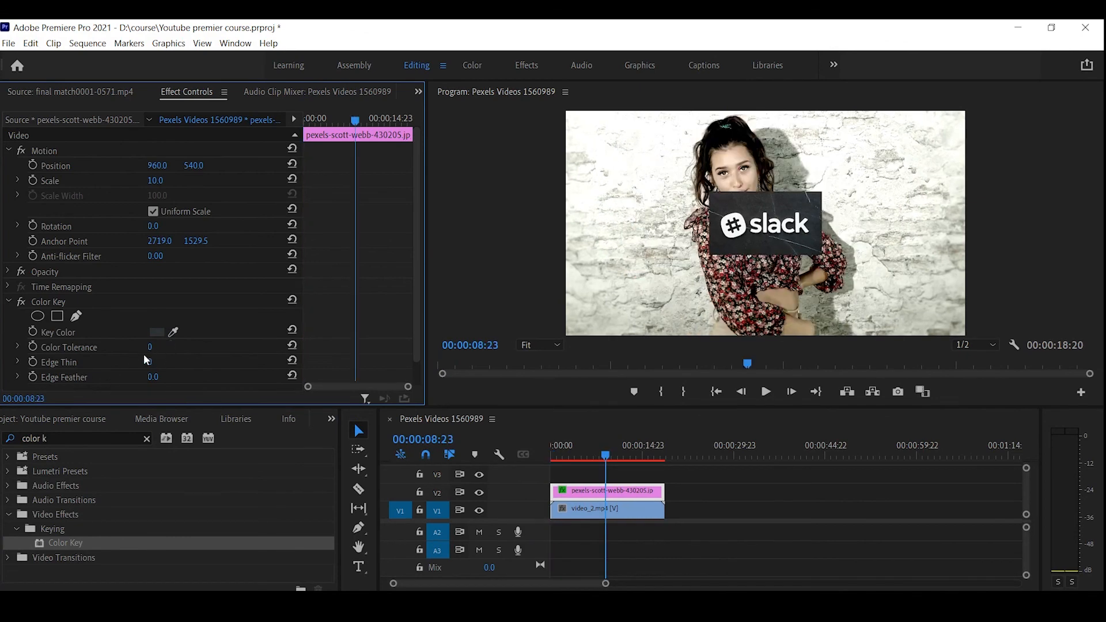
click(154, 347)
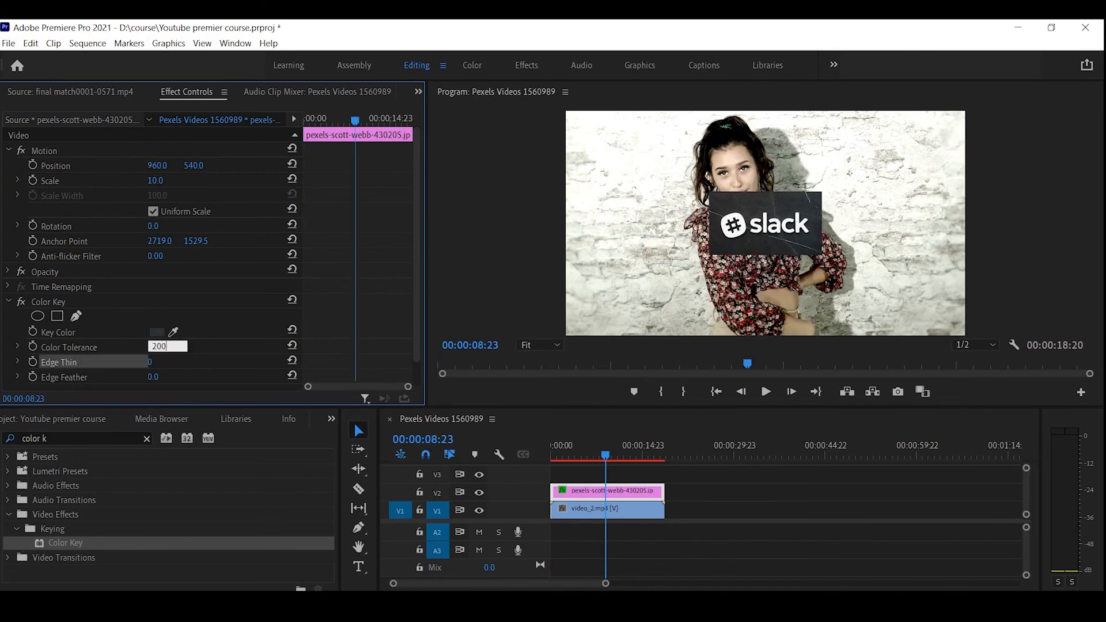
key(Return)
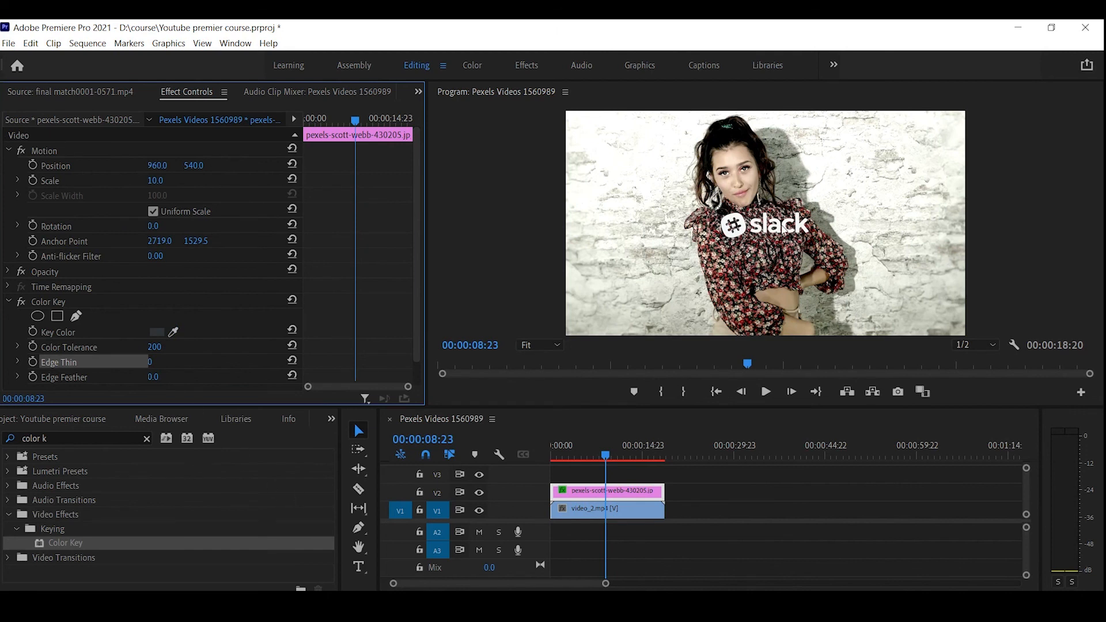
Move the keyed logo into the upper-right corner of the video frame, to a Position of about 1652, 87.
click(807, 242)
click(600, 485)
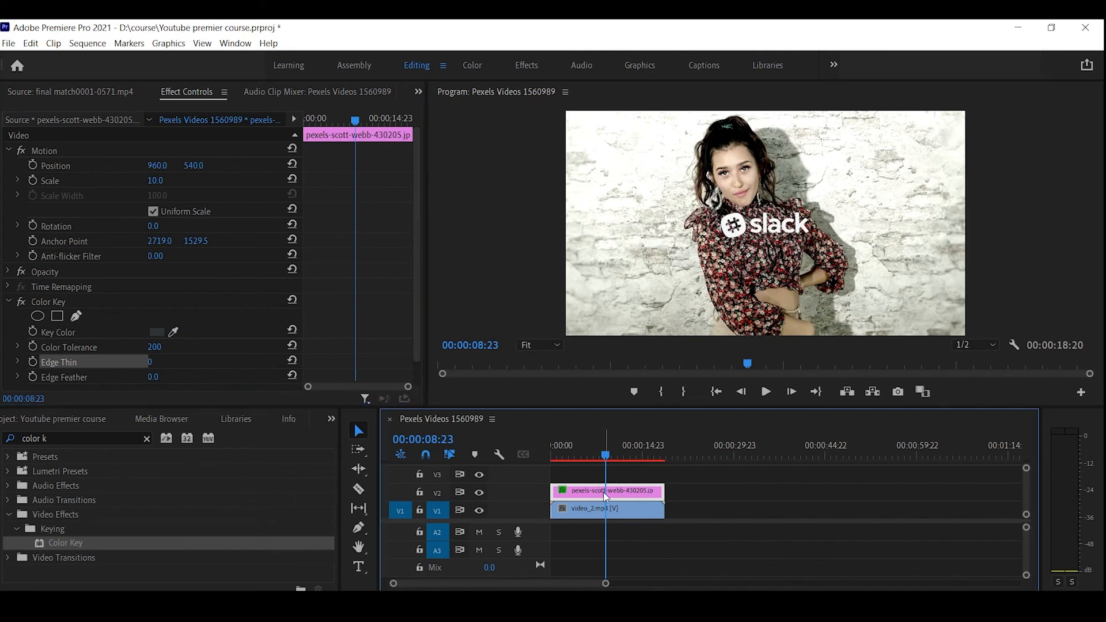
click(798, 221)
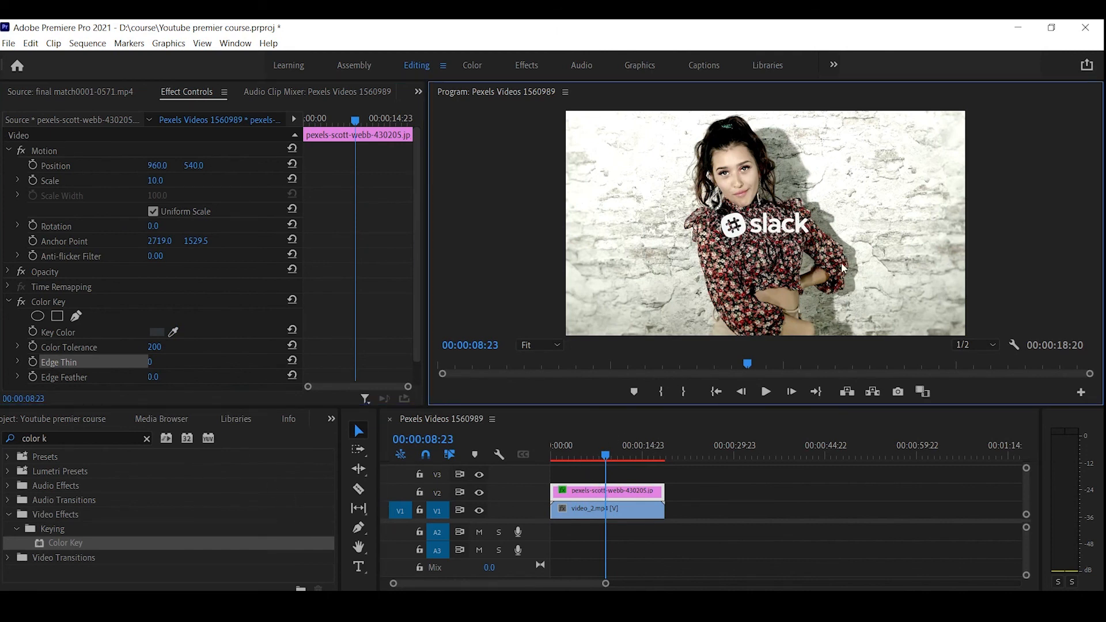
click(57, 163)
click(44, 152)
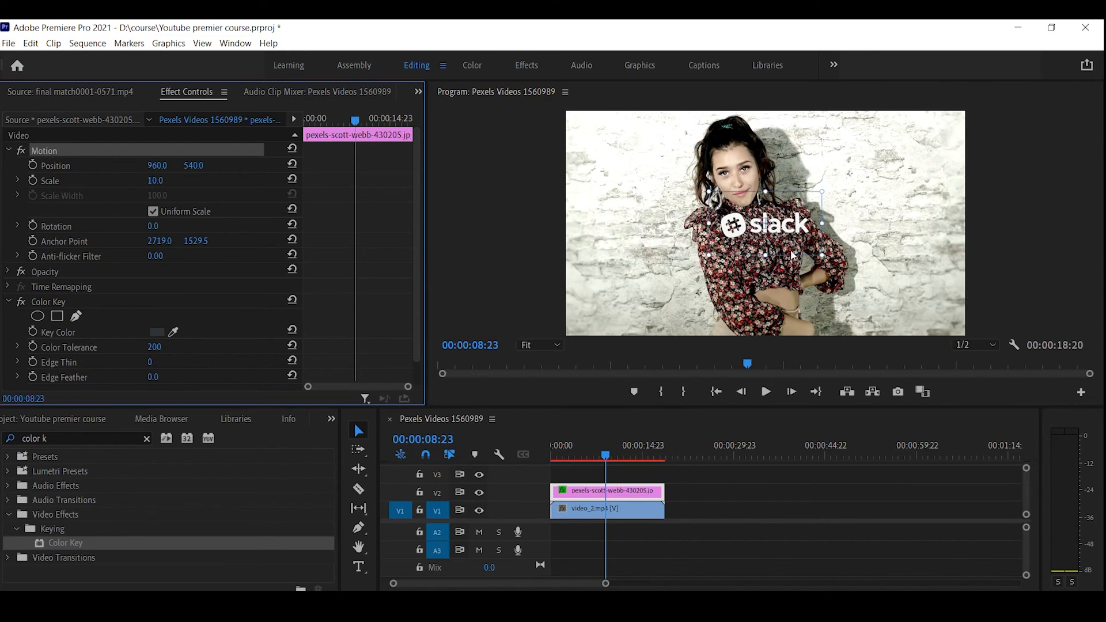
drag(793, 255, 940, 136)
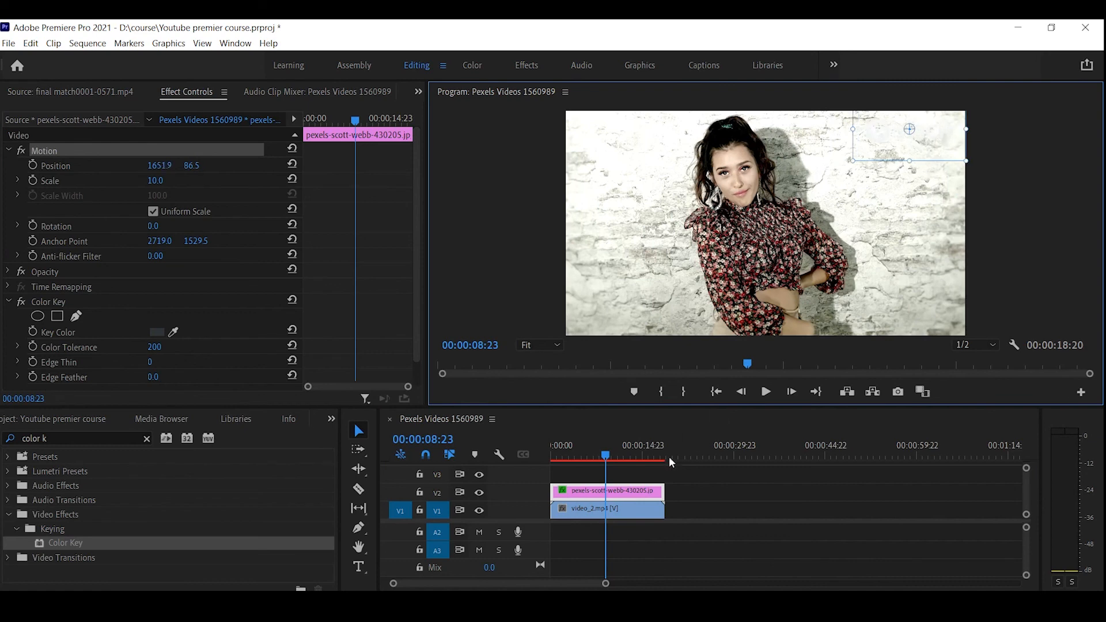
Apply the Invert video effect to the Slack logo clip on V2 and return the playhead to the sequence start.
click(653, 496)
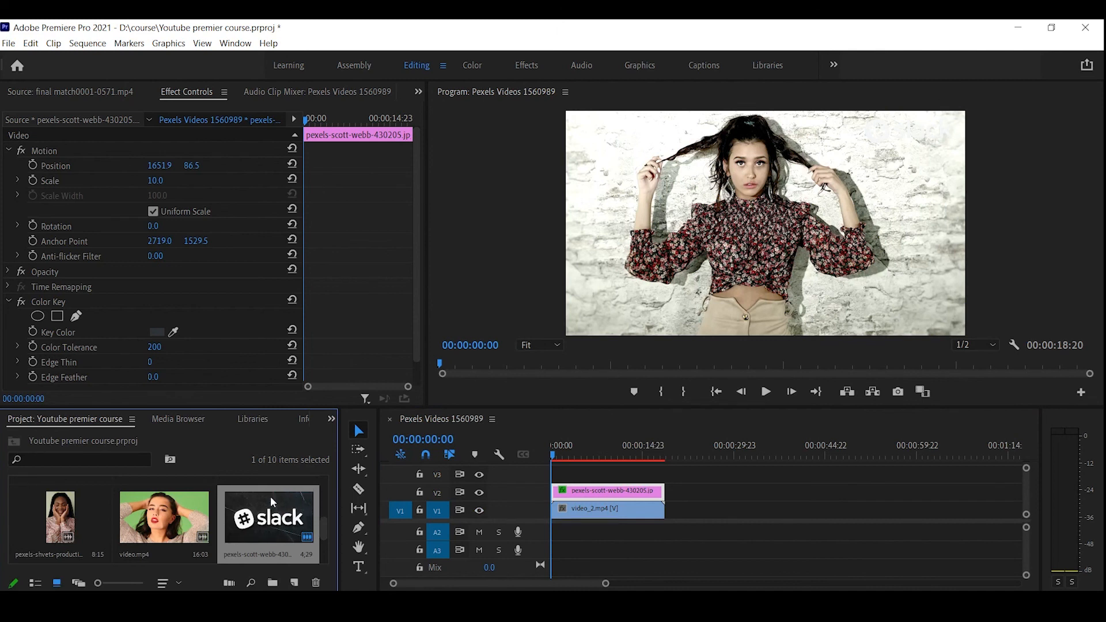
click(331, 419)
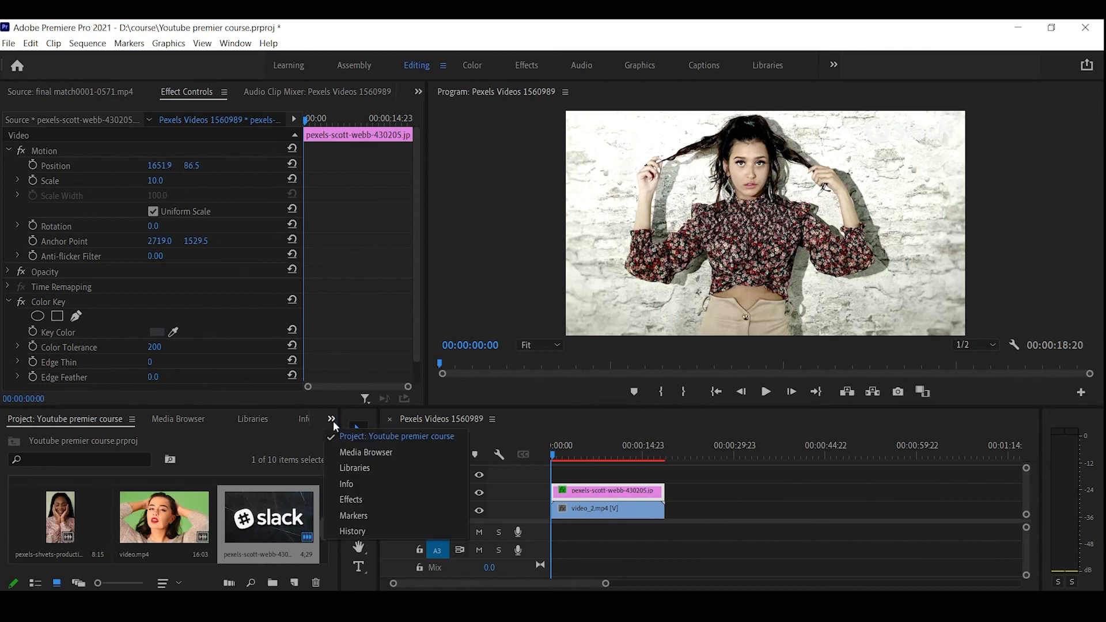
click(371, 499)
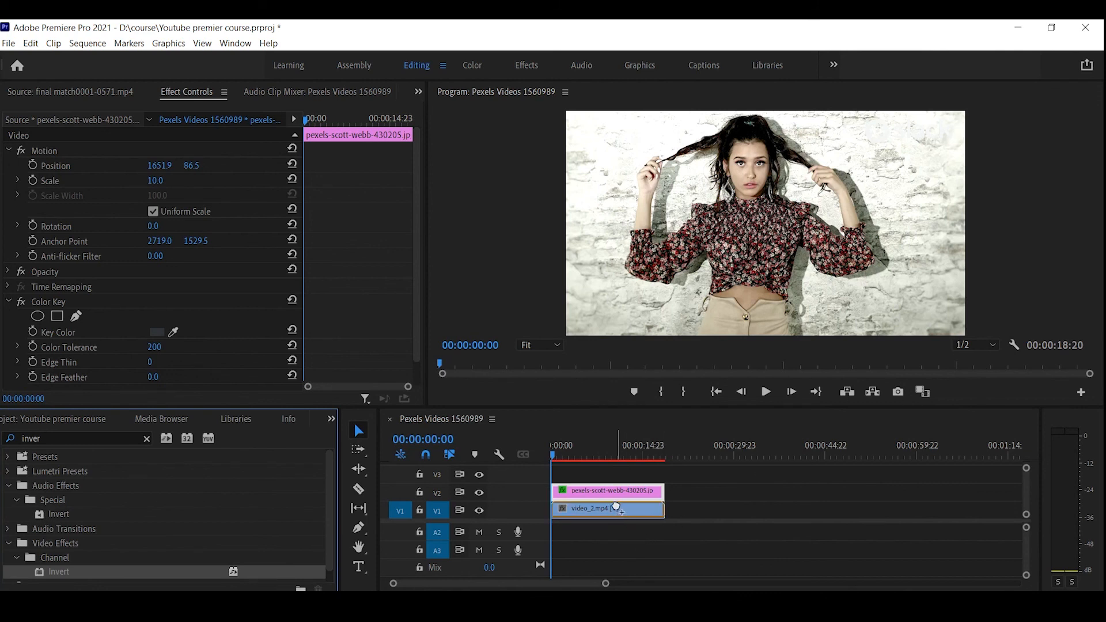
click(609, 491)
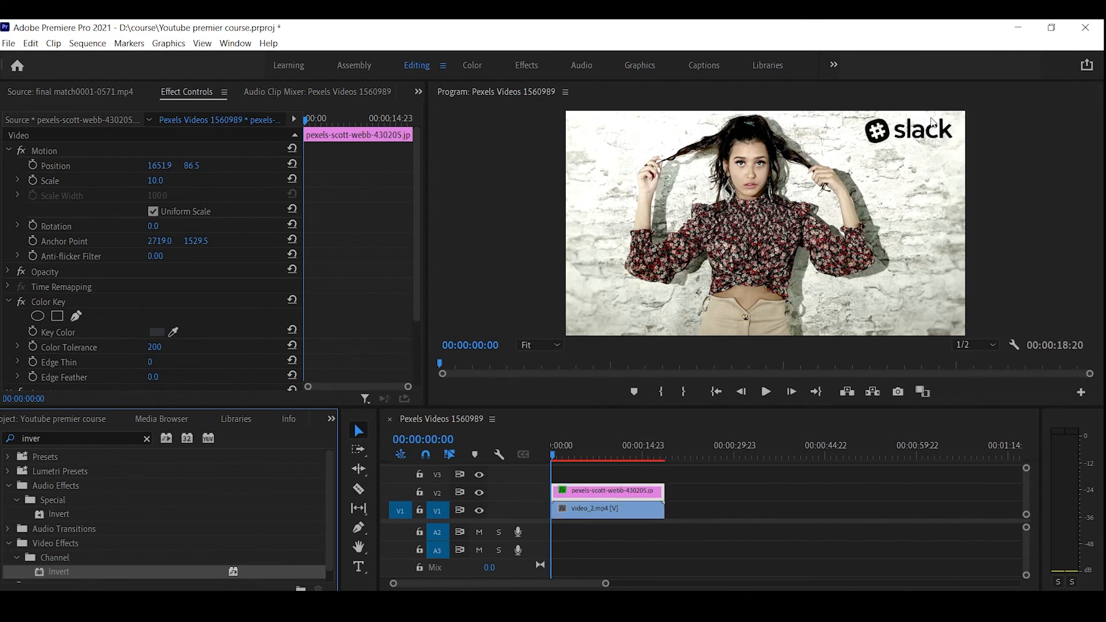
click(1084, 155)
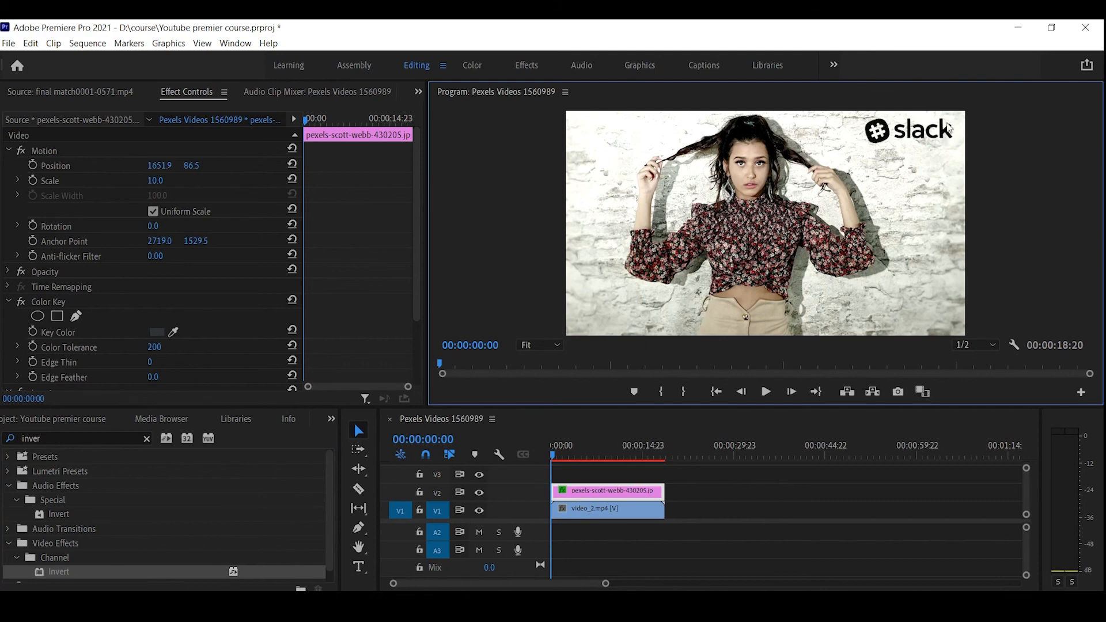
drag(594, 454, 548, 455)
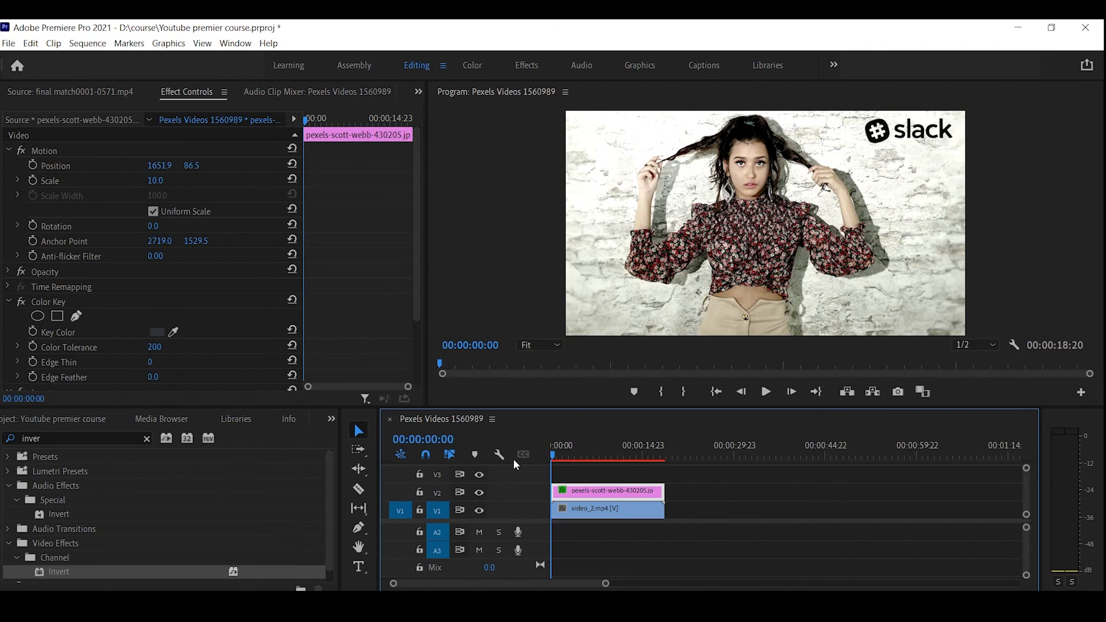
Open the media export settings for the sequence.
key(ctrl+m)
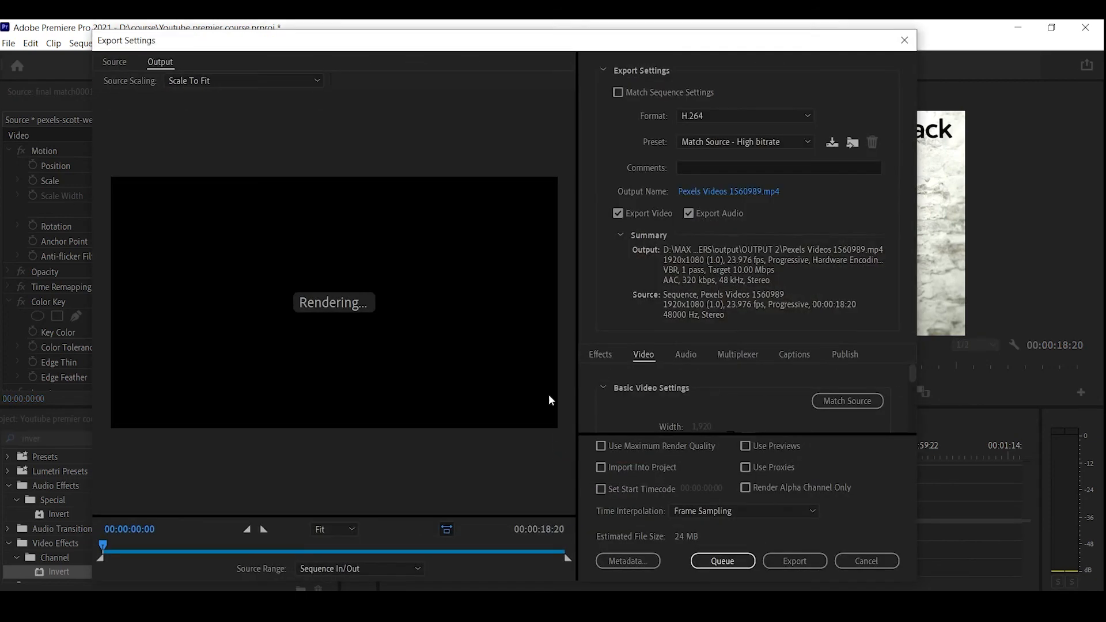
click(905, 39)
click(10, 43)
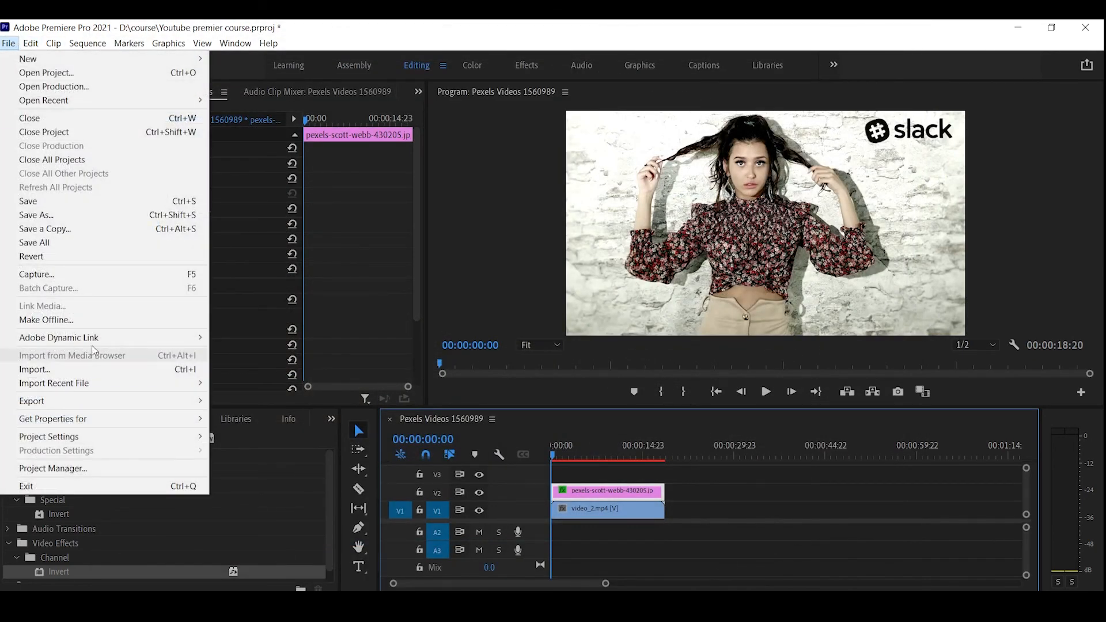
mouse_move(63, 403)
click(275, 399)
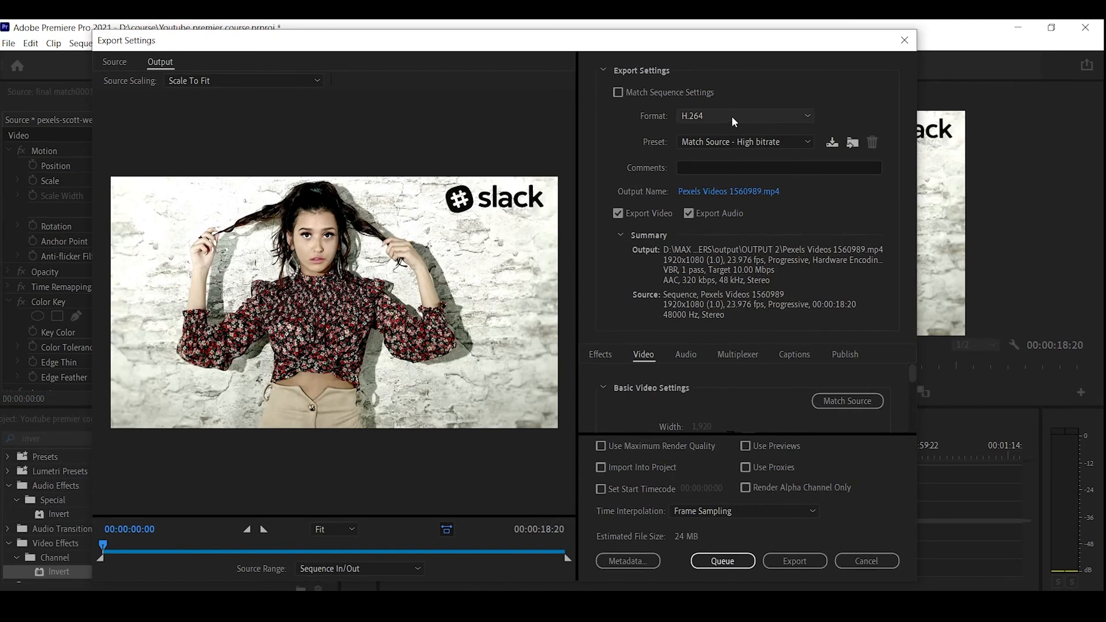
Try Match Sequence Settings for the export, turn it off again, and choose H.264 from the available formats.
click(618, 93)
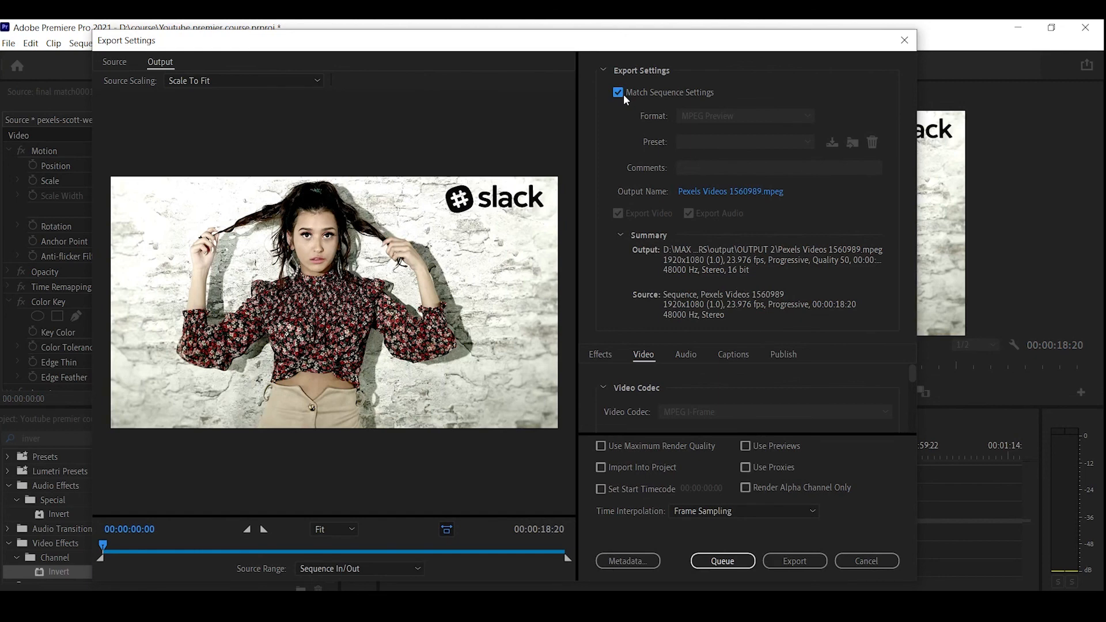
click(619, 92)
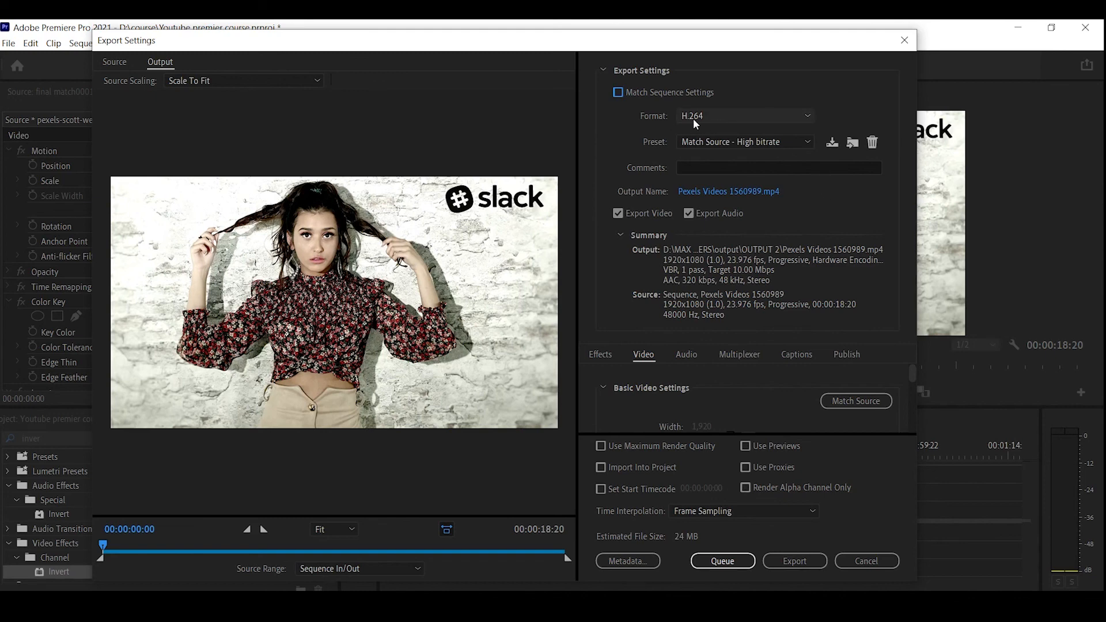
click(785, 118)
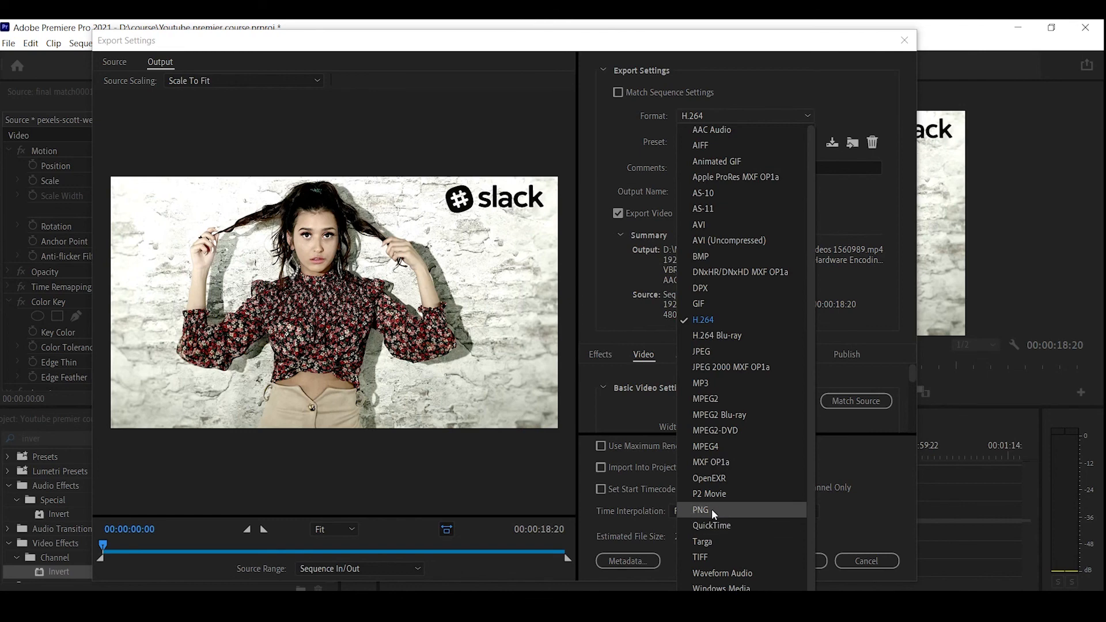
click(703, 320)
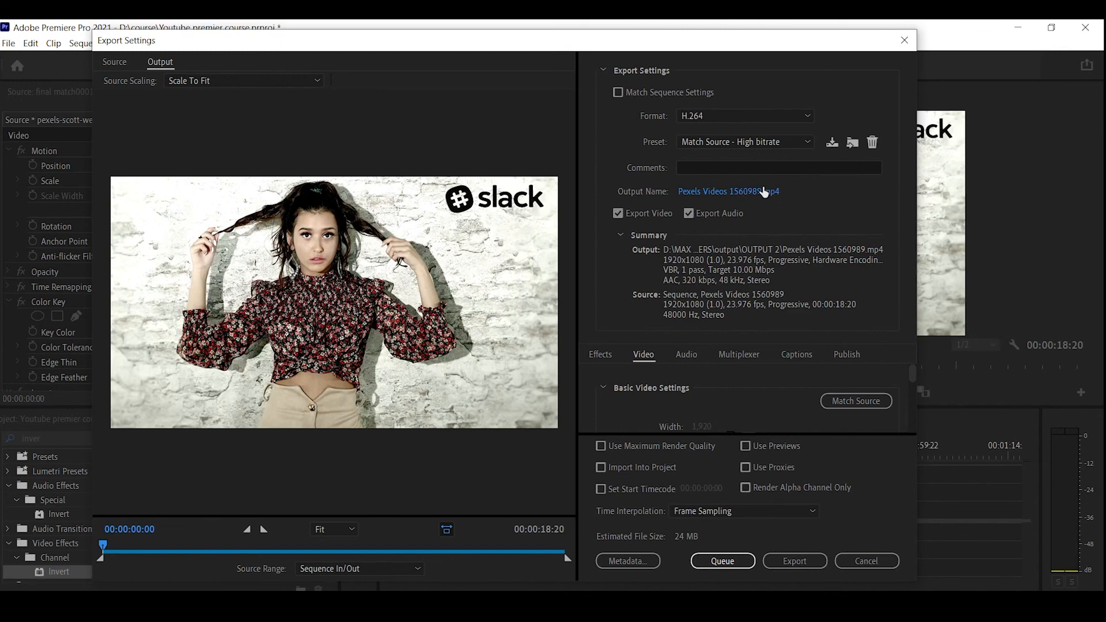
Set the export output to a file named render in the Video folder under Downloads, and export the sequence.
click(765, 193)
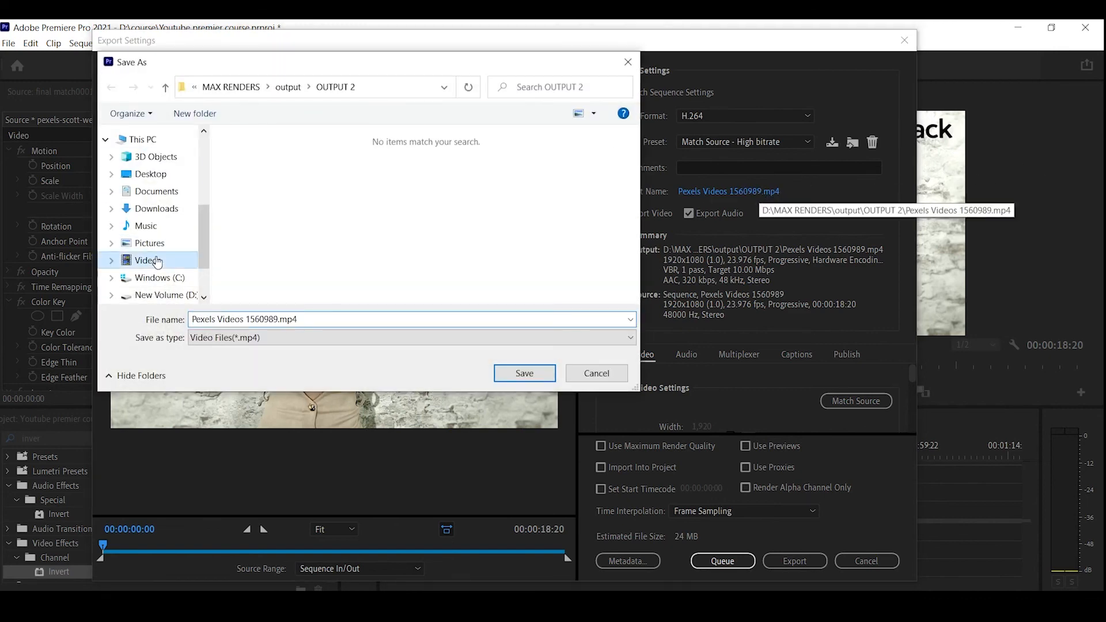
click(156, 262)
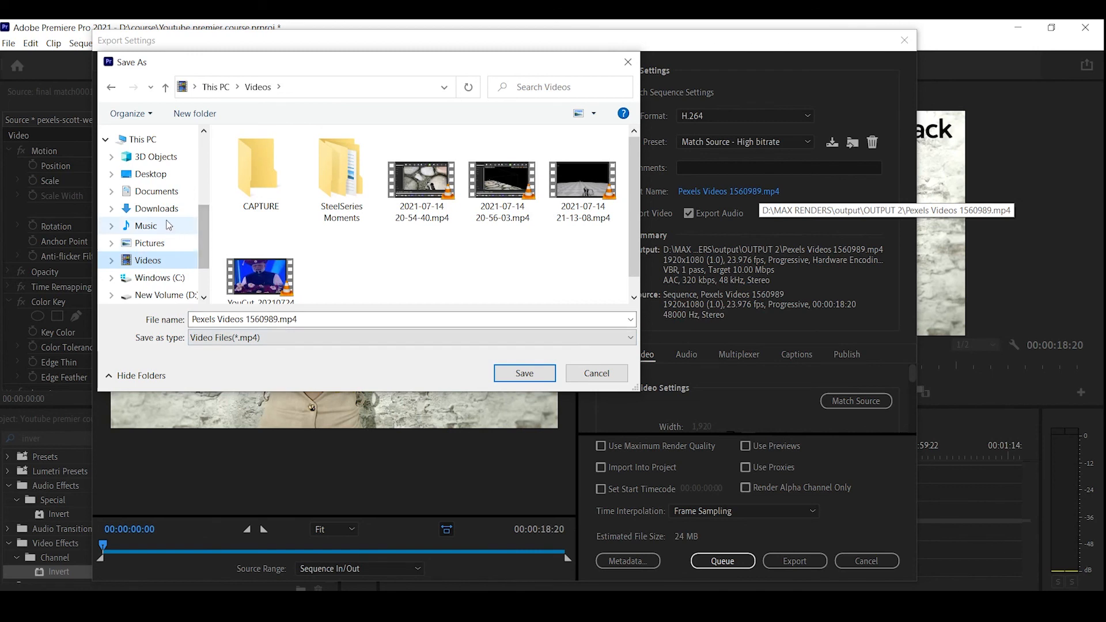
click(155, 208)
click(280, 179)
double_click(280, 179)
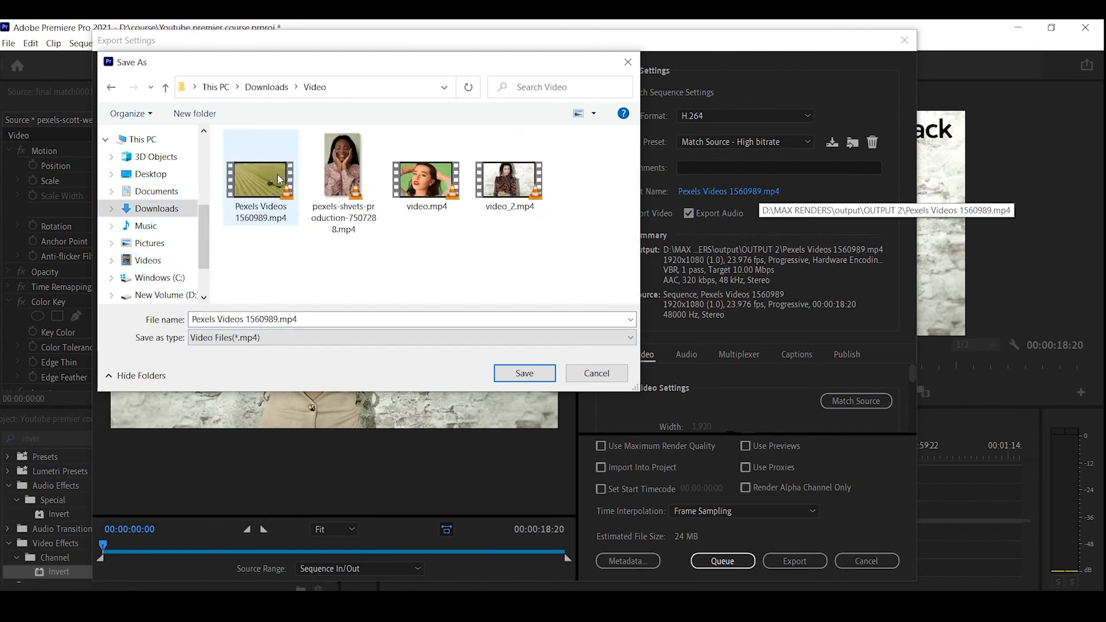
click(408, 325)
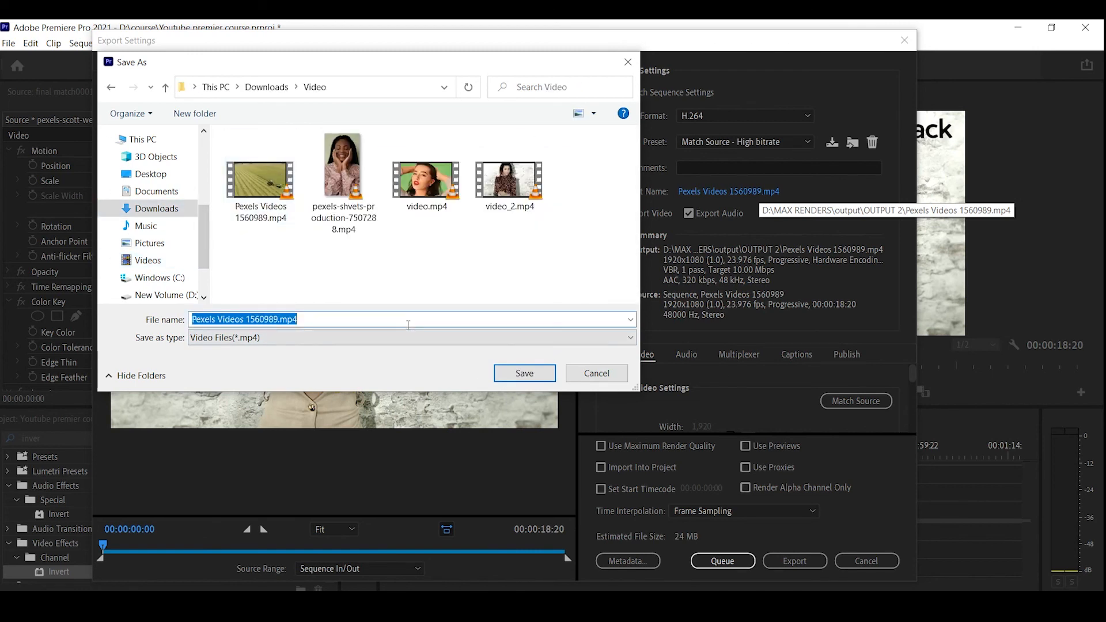
text(render)
key(Return)
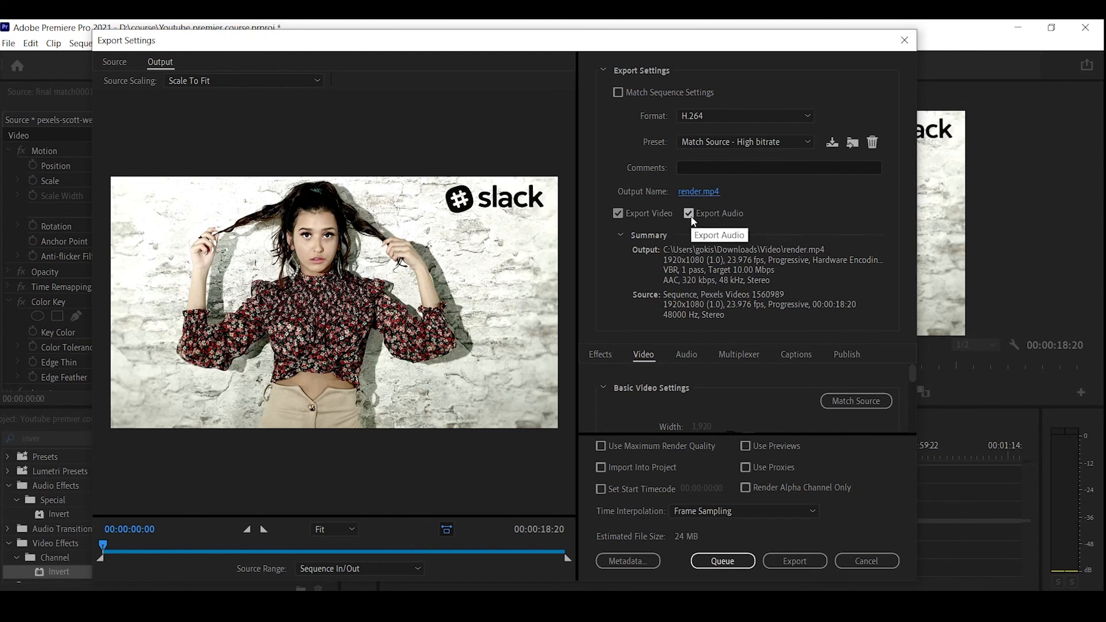
click(795, 561)
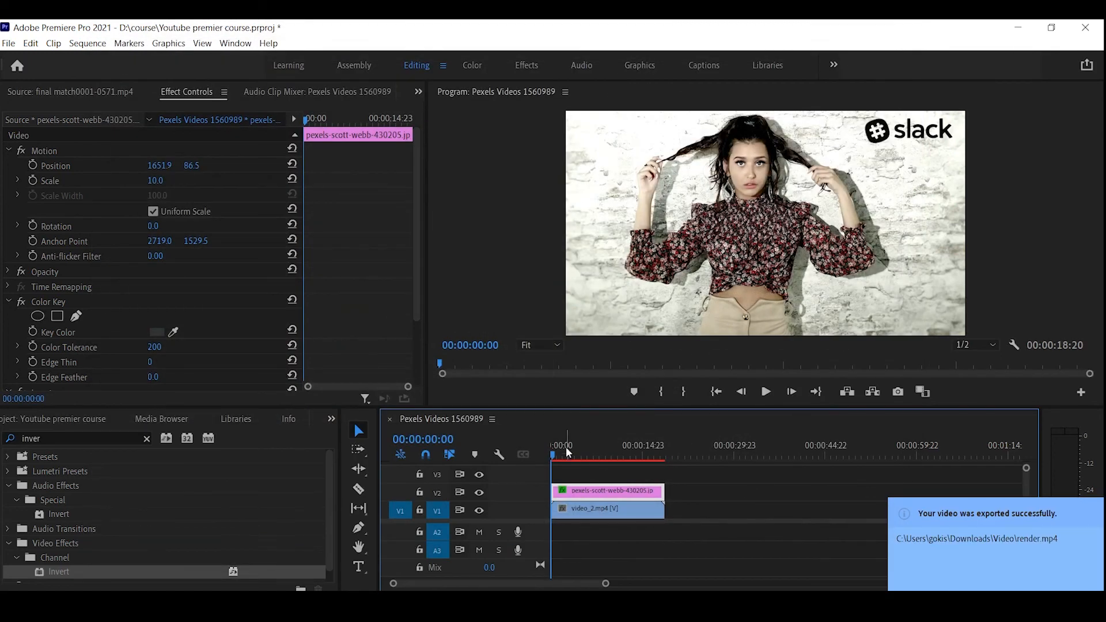
Delete all clips from the sequence timeline.
click(605, 447)
drag(720, 485, 456, 568)
key(Delete)
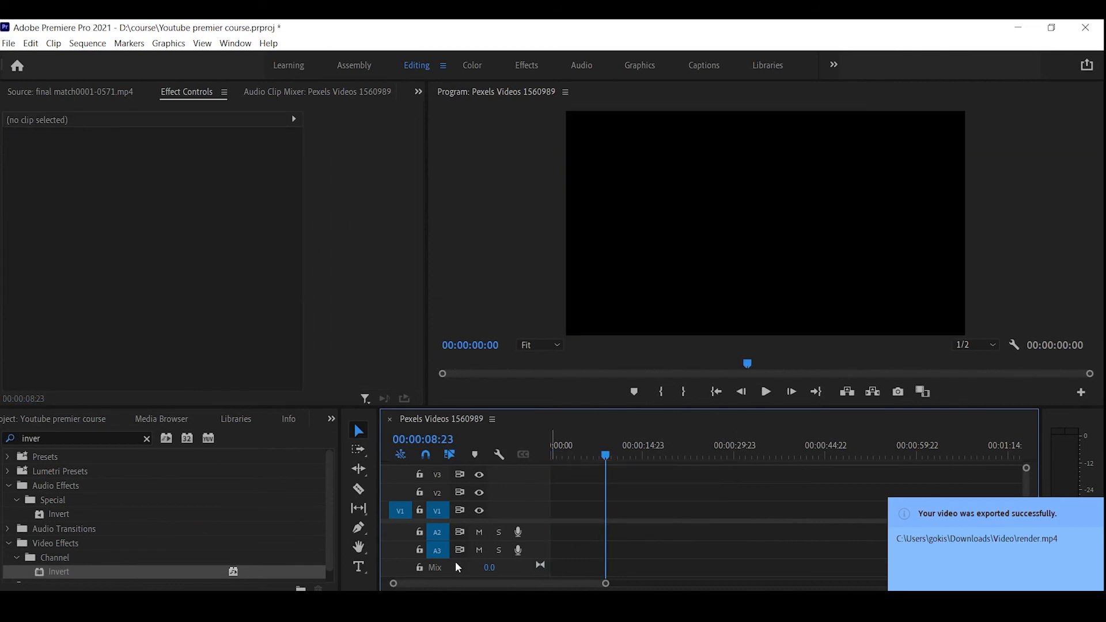
Import the exported render.mp4 from the Video folder into the project.
click(61, 422)
scroll(219, 543, down, 3)
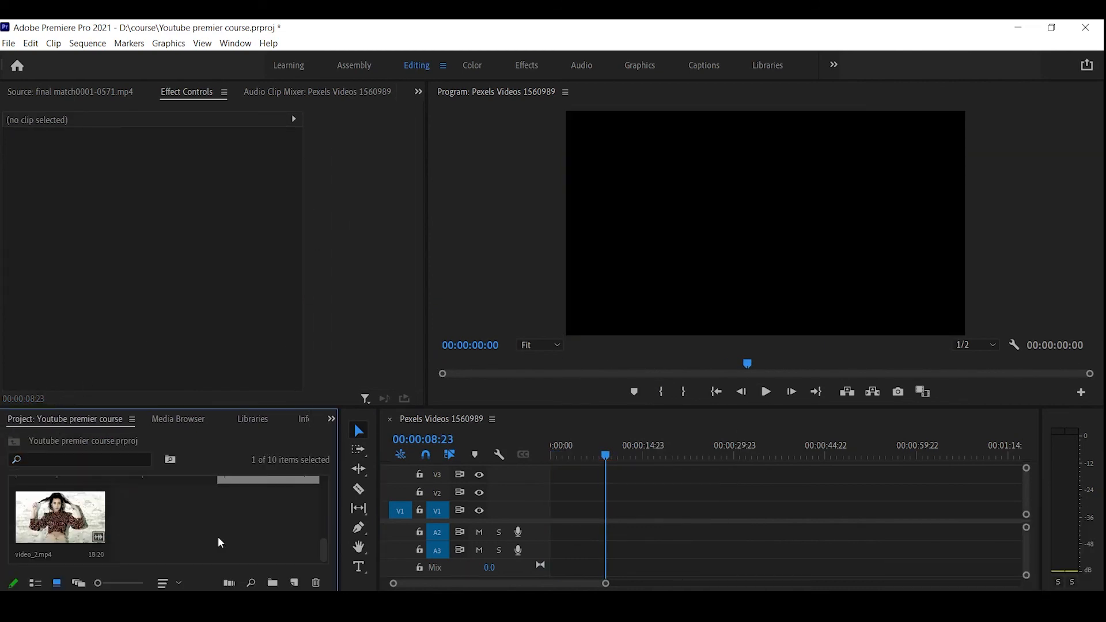
double_click(216, 534)
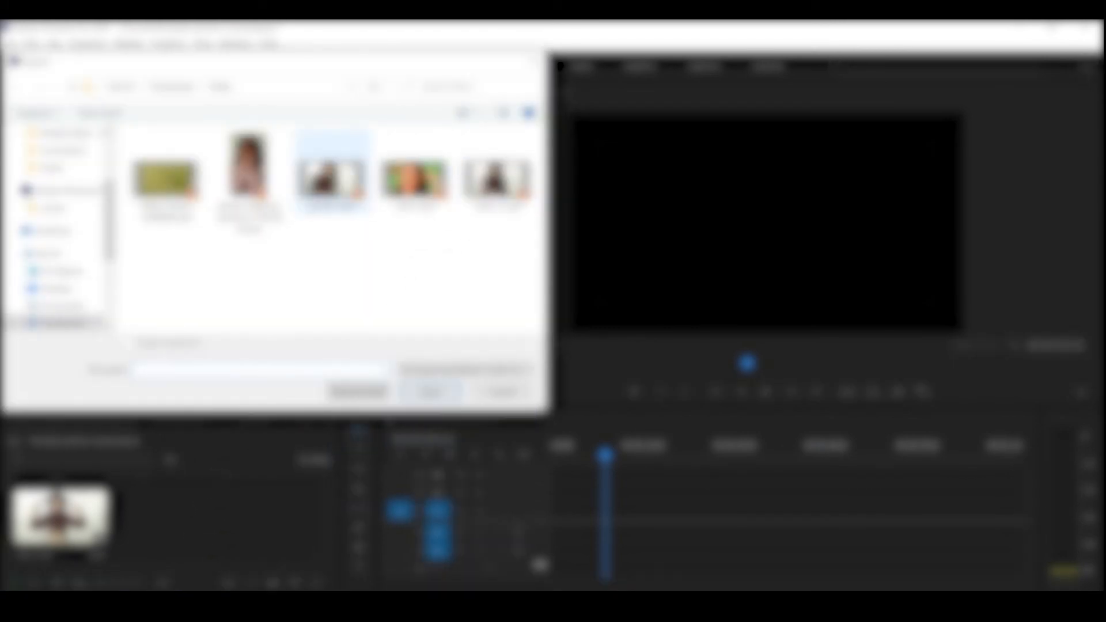
click(332, 173)
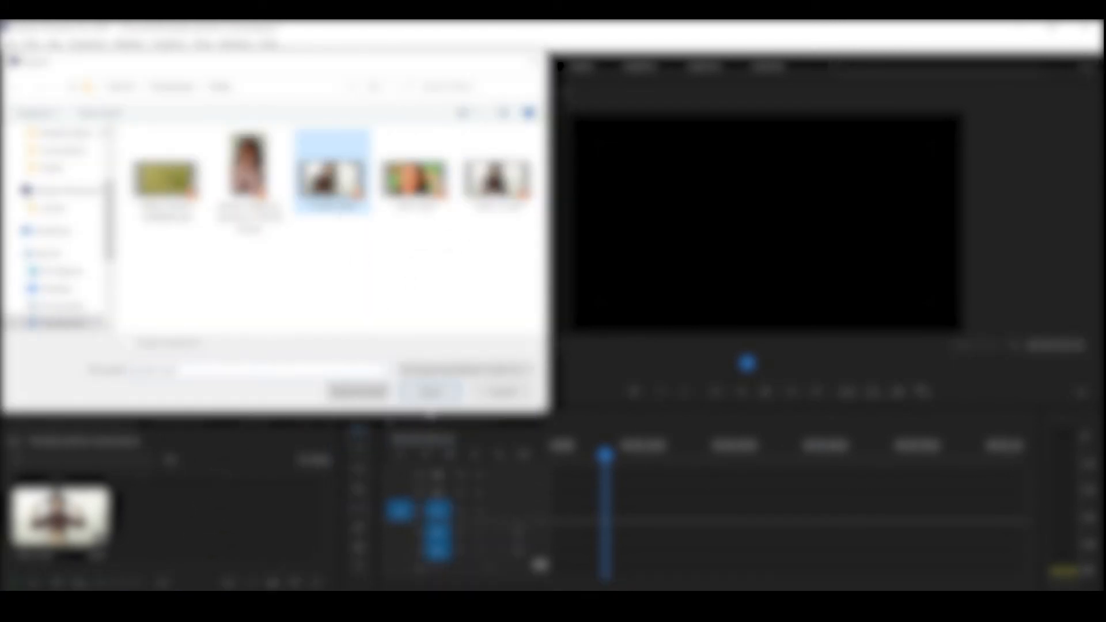
click(431, 392)
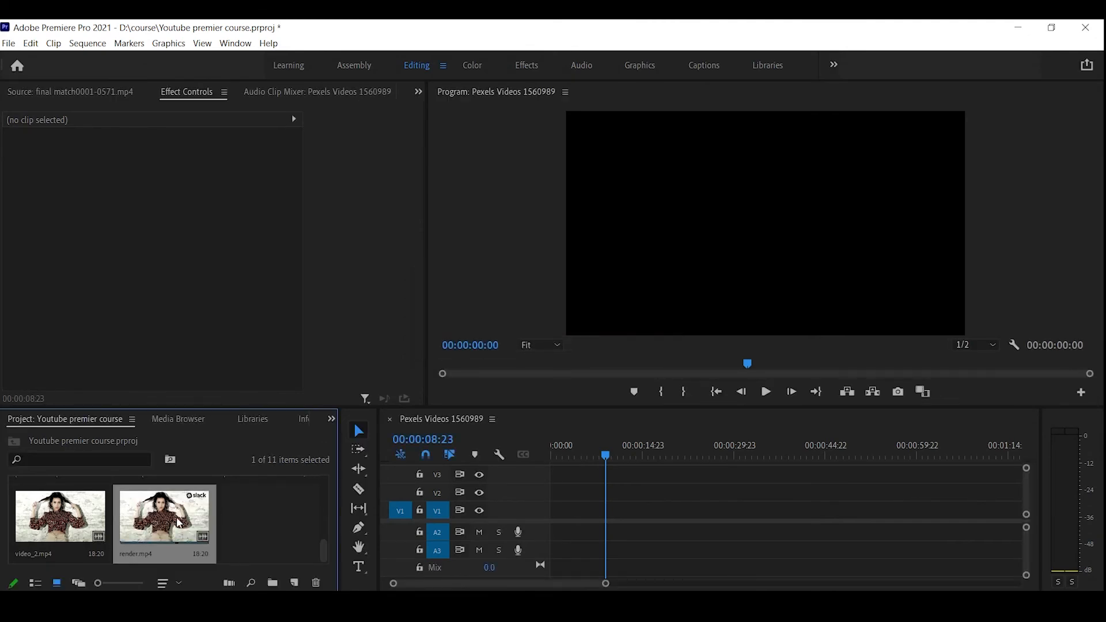
Open render.mp4 in the Source monitor and play part of it to check the embedded logo.
double_click(178, 522)
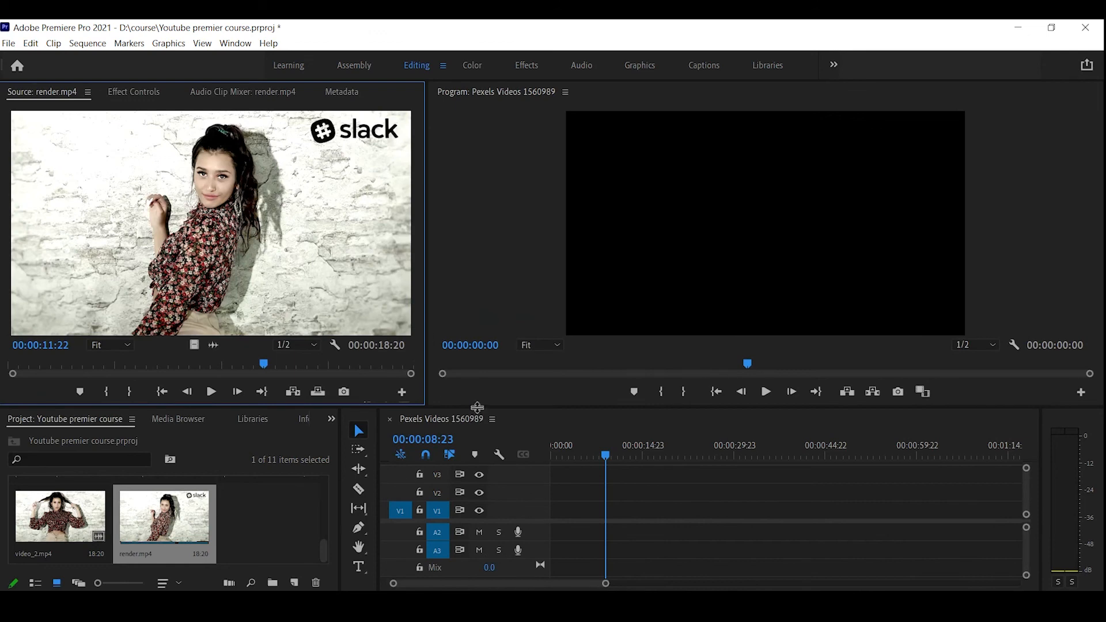
key(space)
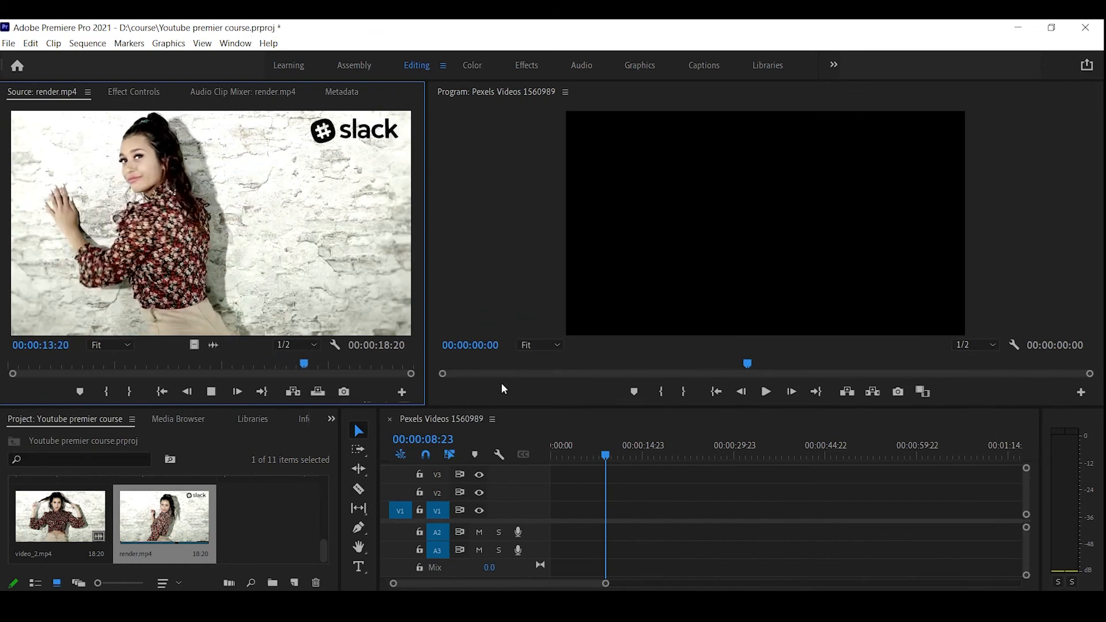
key(space)
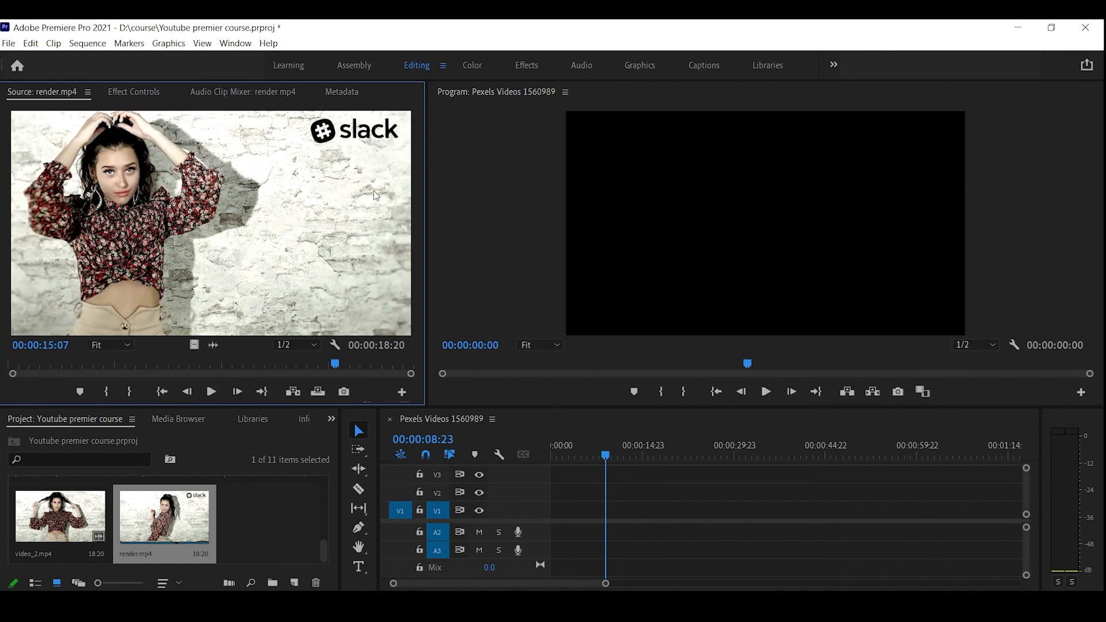
Place render.mp4 on V1 at the sequence start, return the playhead to the beginning, and duplicate the clip directly above onto V2.
drag(136, 538, 548, 513)
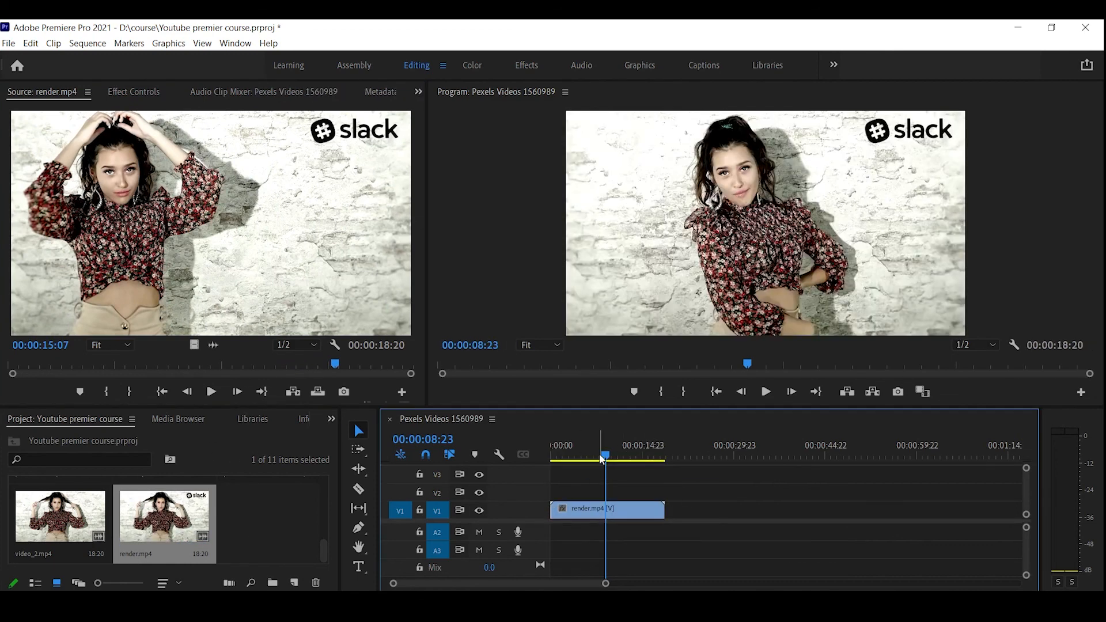
drag(605, 455, 544, 461)
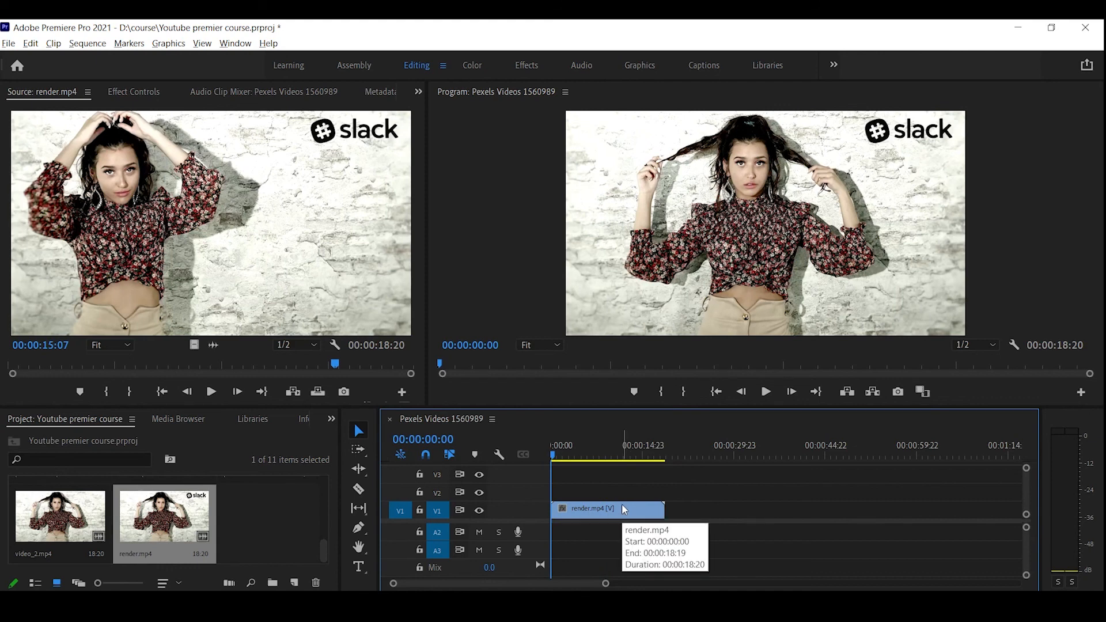
drag(621, 503, 624, 499)
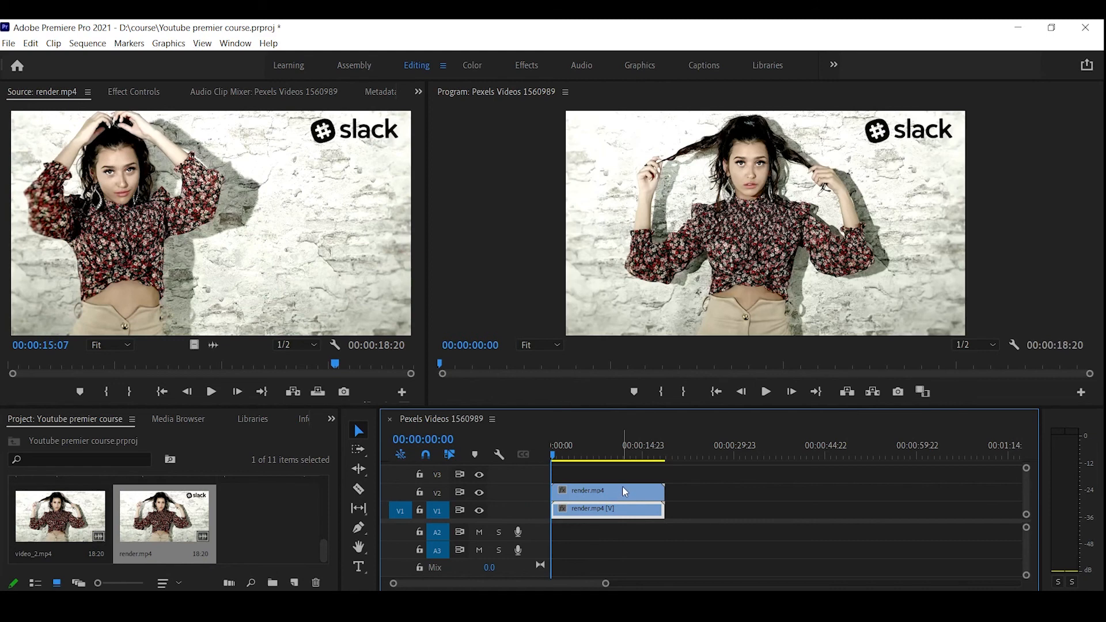
click(627, 495)
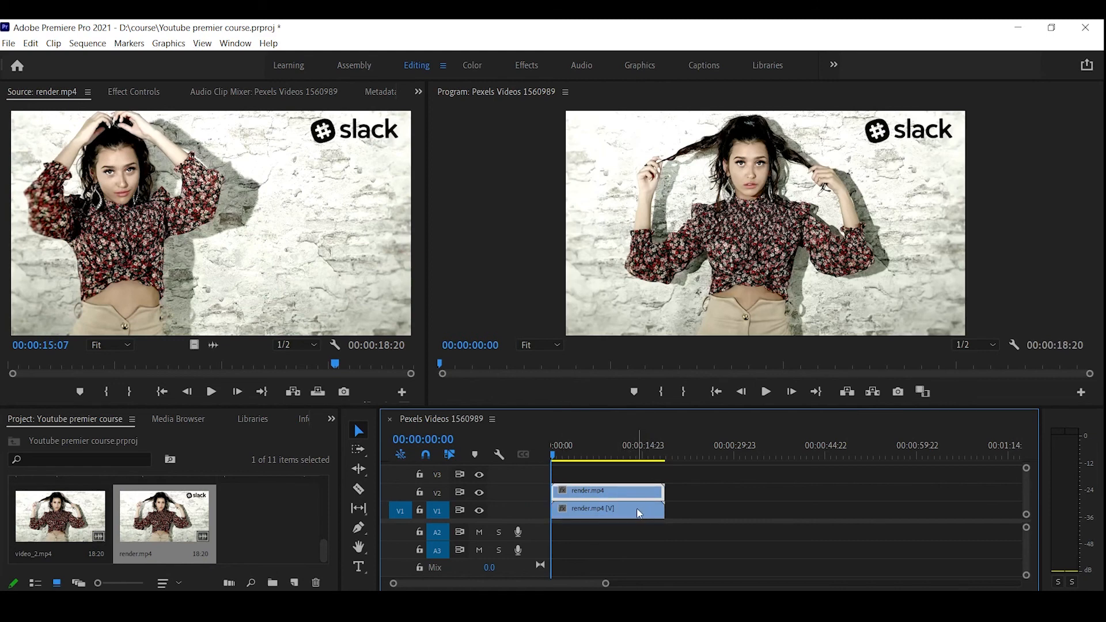
click(638, 508)
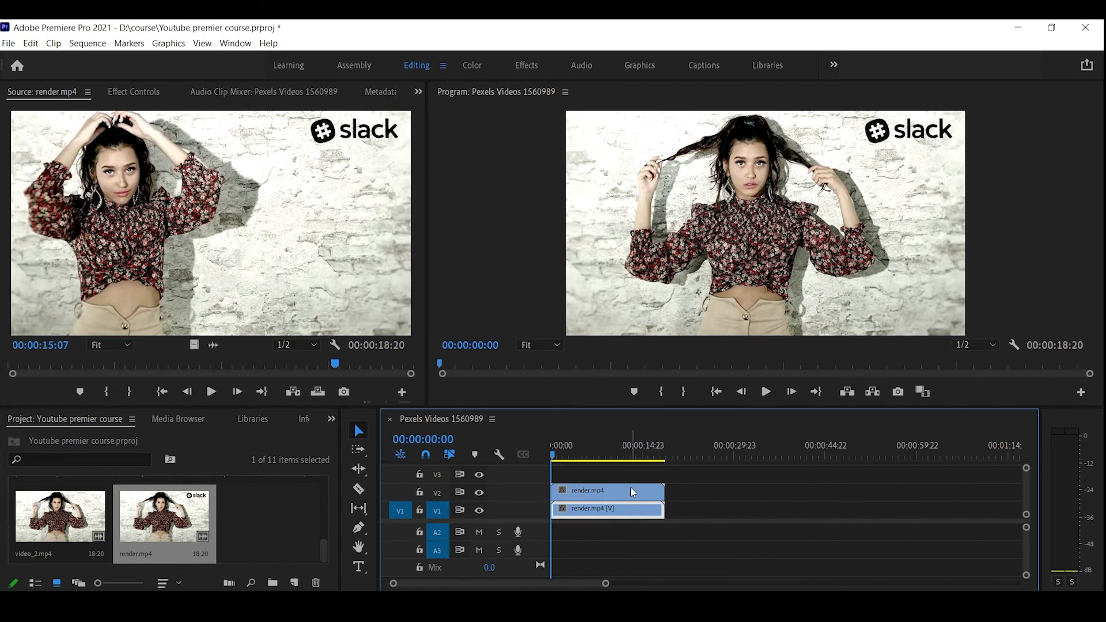
click(631, 490)
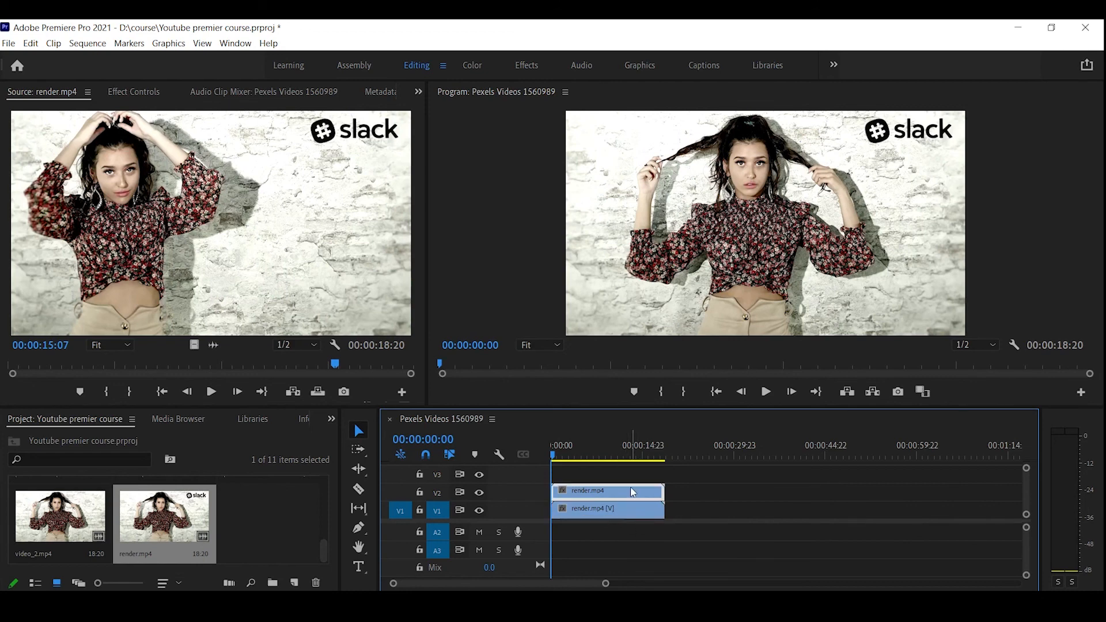
Hide track V1 and add an inverted rectangular opacity mask to the V2 clip, positioned over the Slack logo in the upper-right corner.
click(479, 511)
click(136, 93)
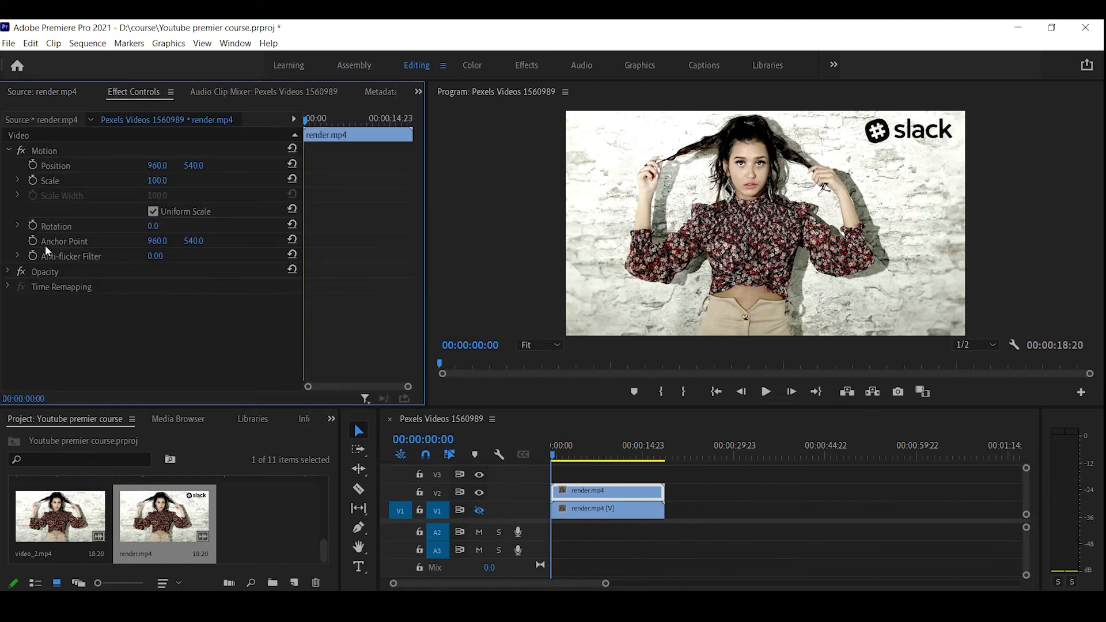
click(9, 272)
click(57, 287)
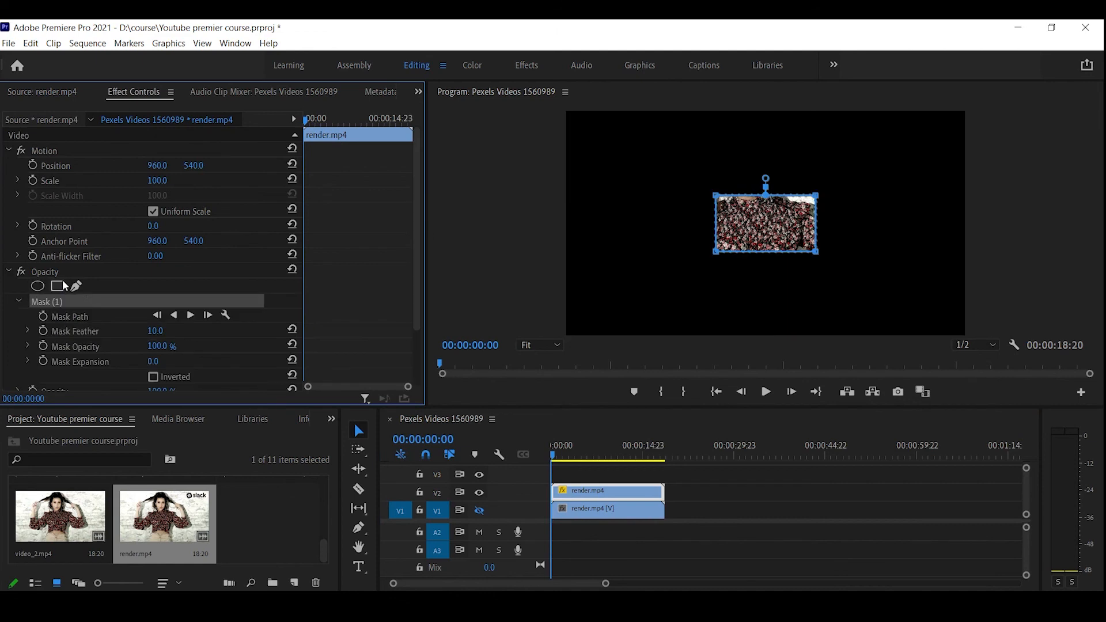
click(153, 377)
drag(776, 244, 920, 150)
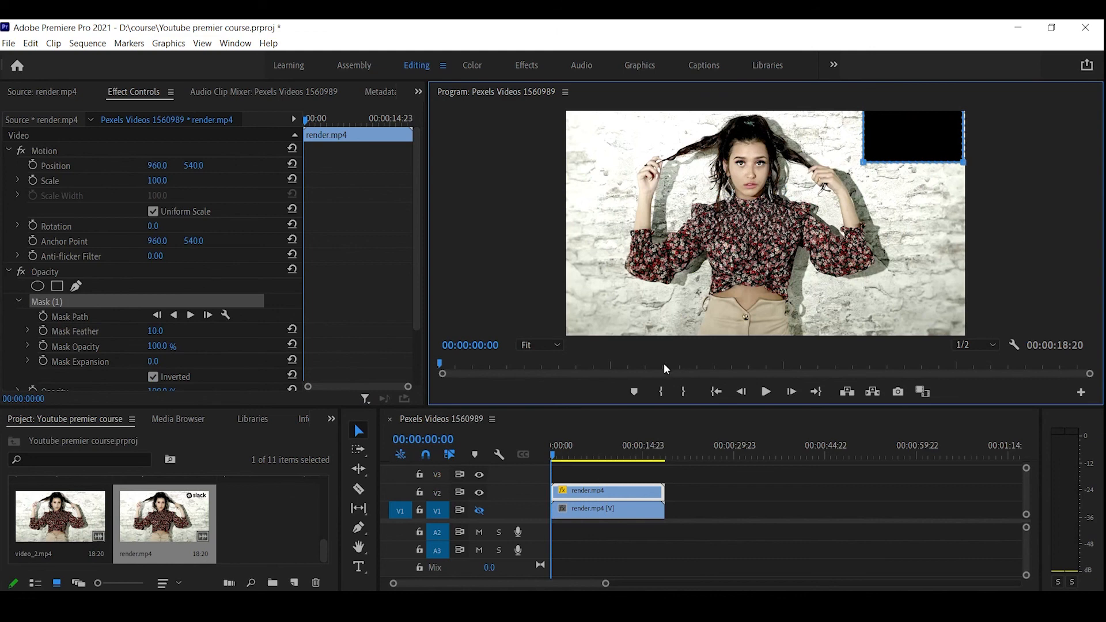
Raise the mask's two lower corners to just below the Slack logo, checking the masked area around 00:00:10:09 and 00:00:09:16.
drag(554, 453, 617, 455)
drag(863, 162, 867, 153)
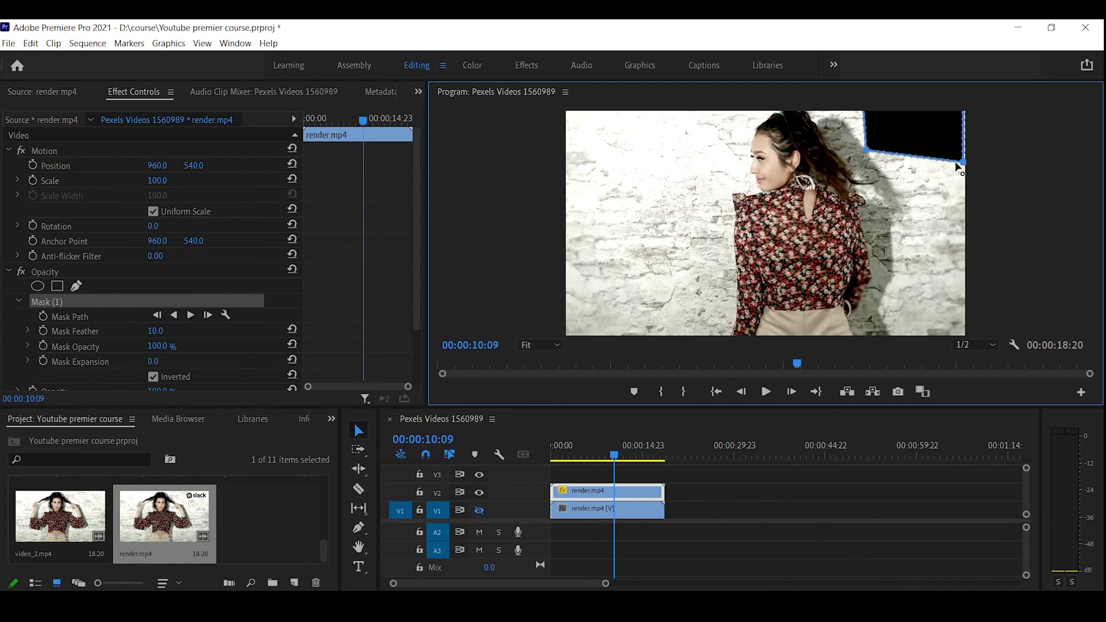
drag(963, 162, 965, 150)
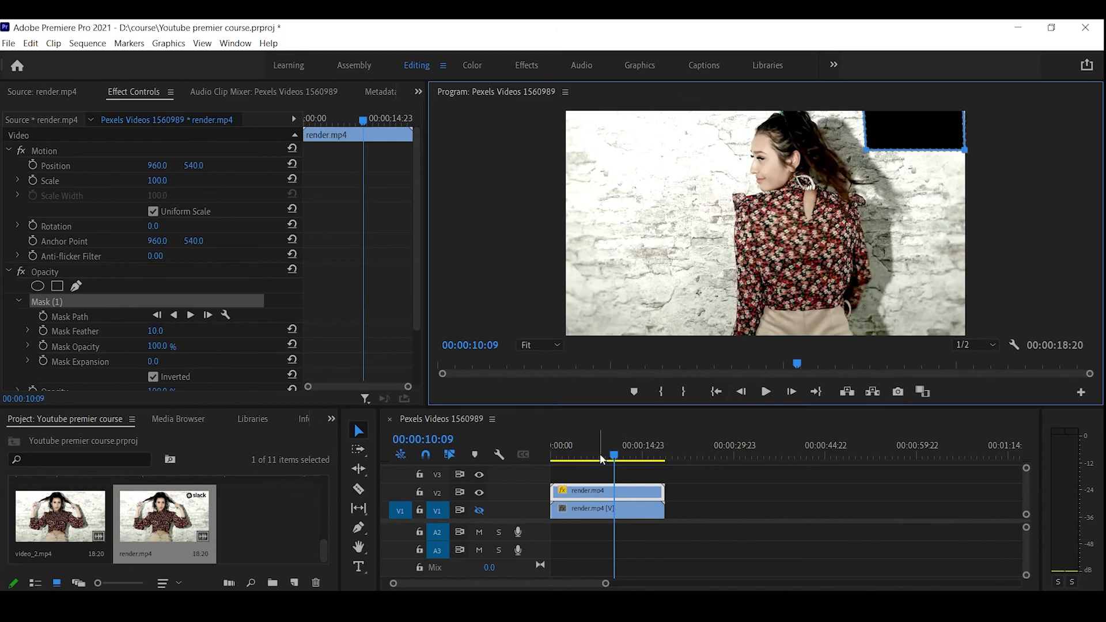
mouse_move(614, 454)
mouse_down()
mouse_move(672, 455)
mouse_move(562, 455)
mouse_move(661, 454)
mouse_move(611, 454)
mouse_up()
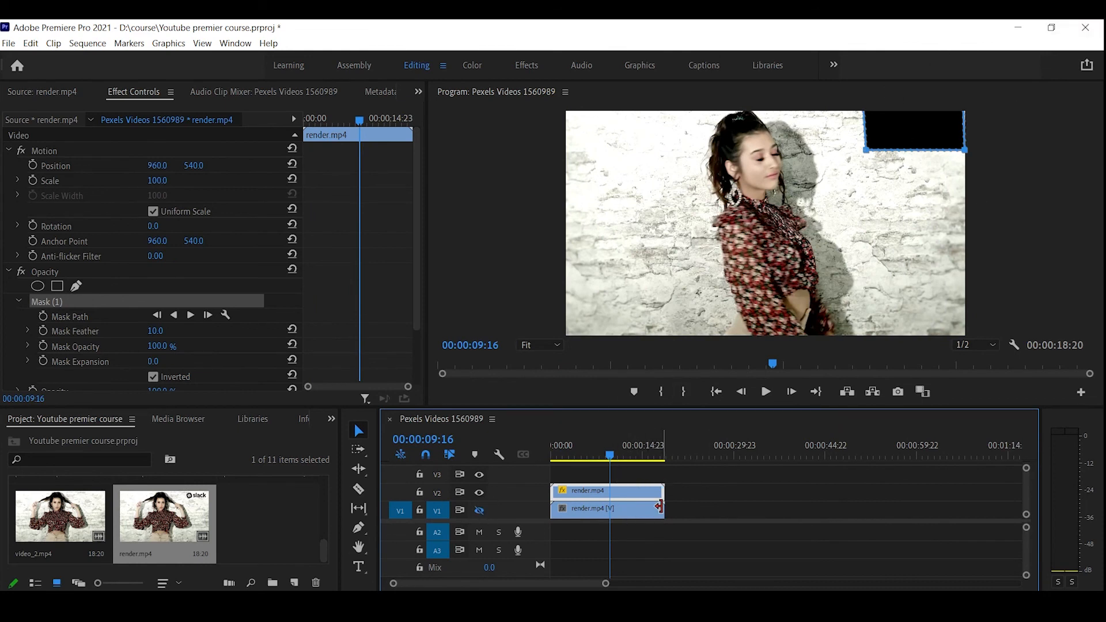
Show track V1 again, toggling its visibility to compare the logo area with and without the clip beneath the mask.
click(478, 511)
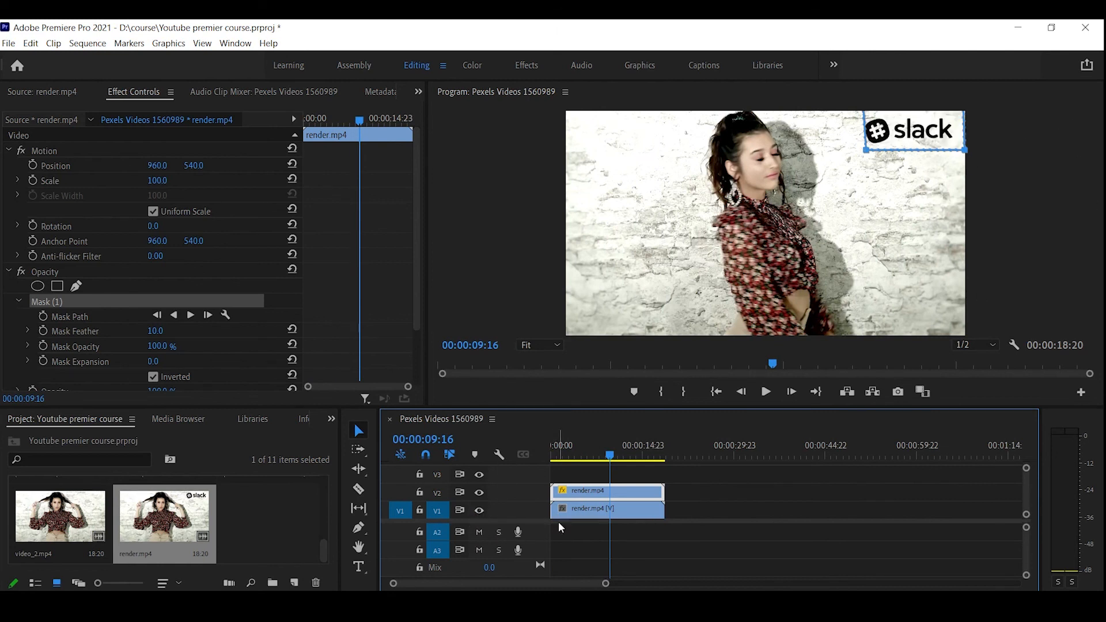
click(597, 512)
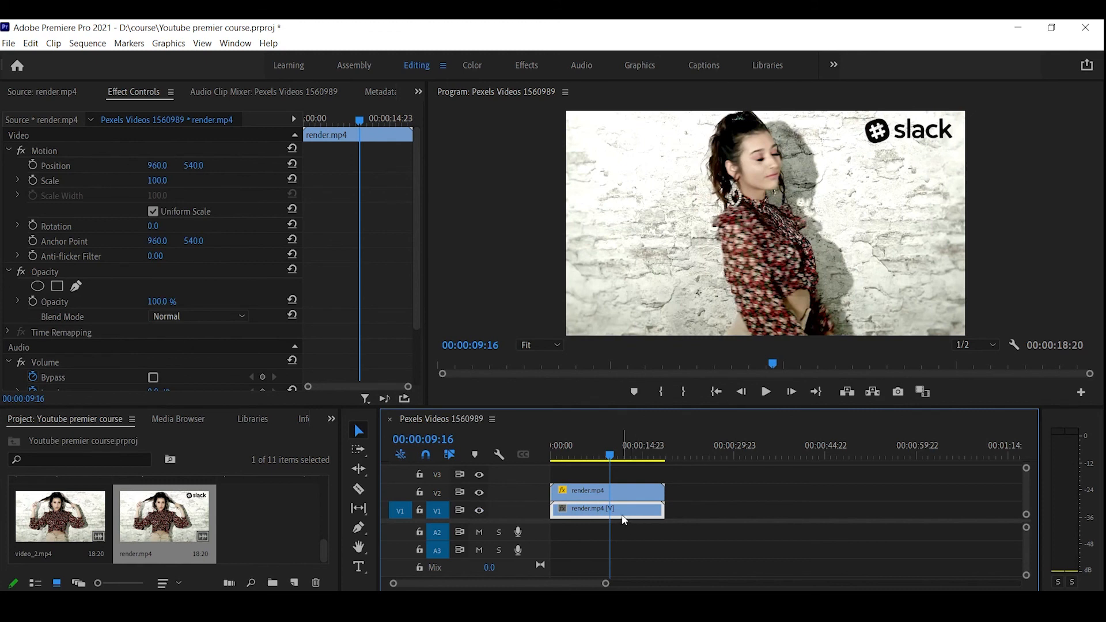
click(590, 495)
click(479, 510)
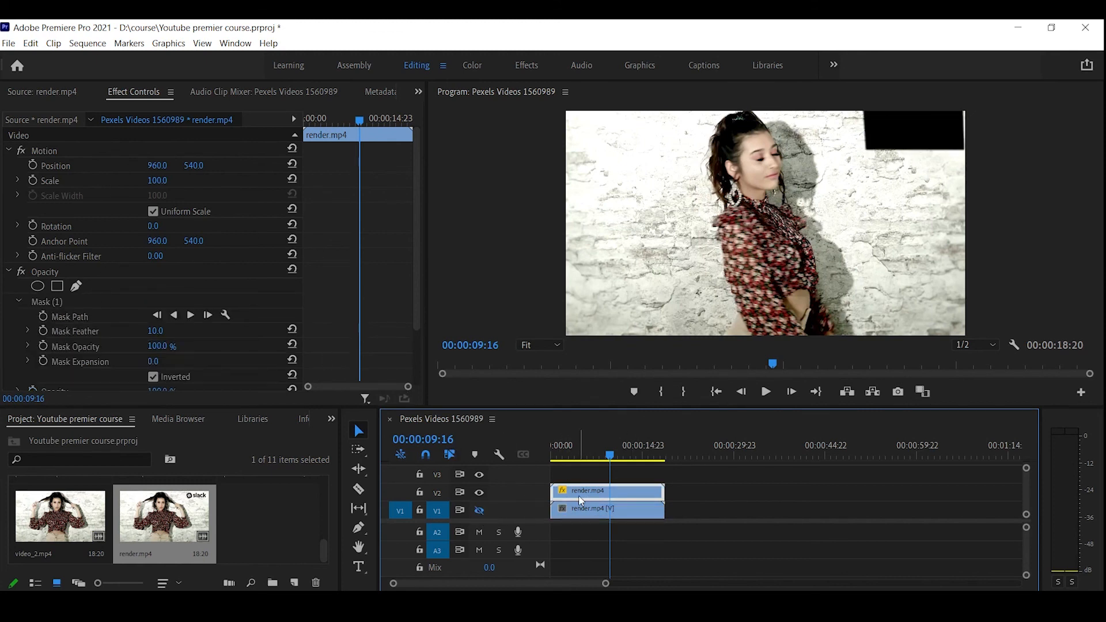
click(479, 511)
Move the V1 clip to a Position of about 1040, 364 so clean wall fills the masked logo area.
click(607, 512)
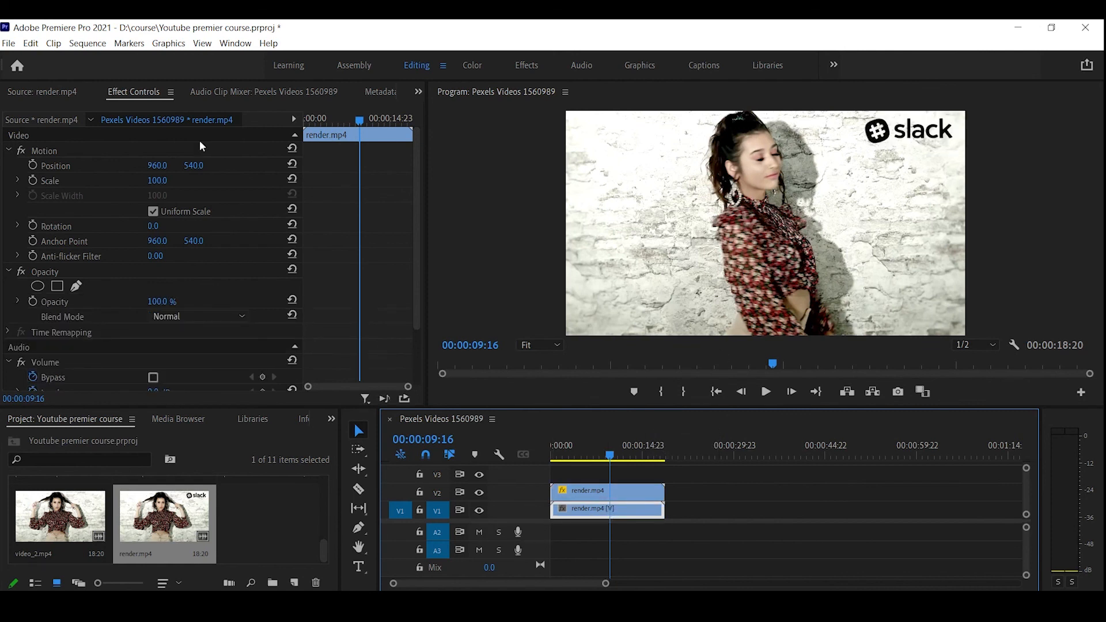
click(51, 152)
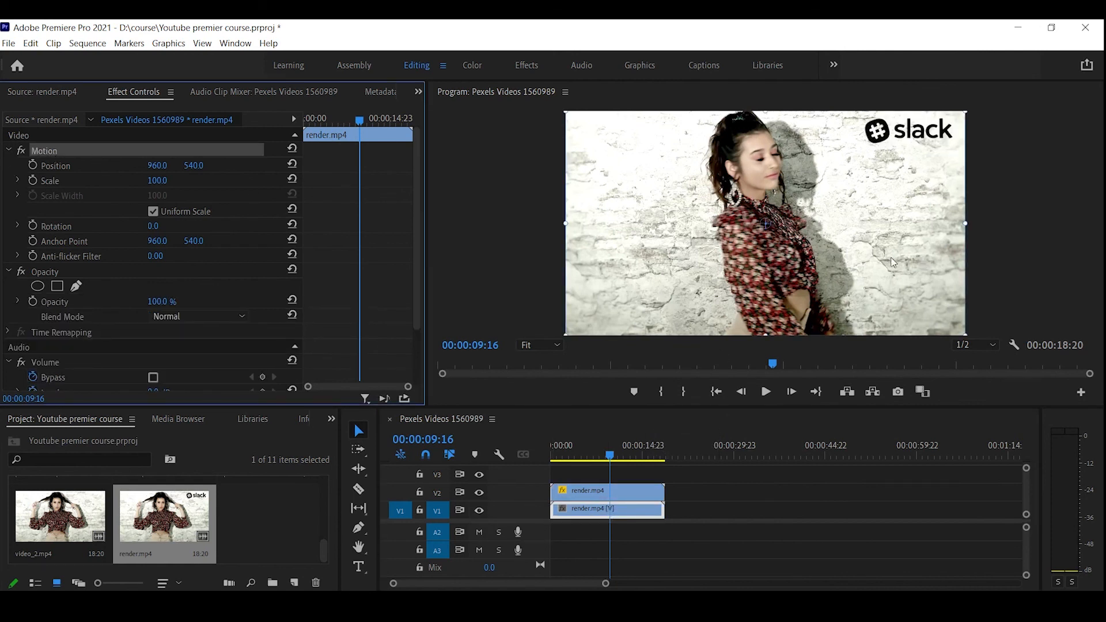
click(841, 241)
drag(841, 241, 855, 203)
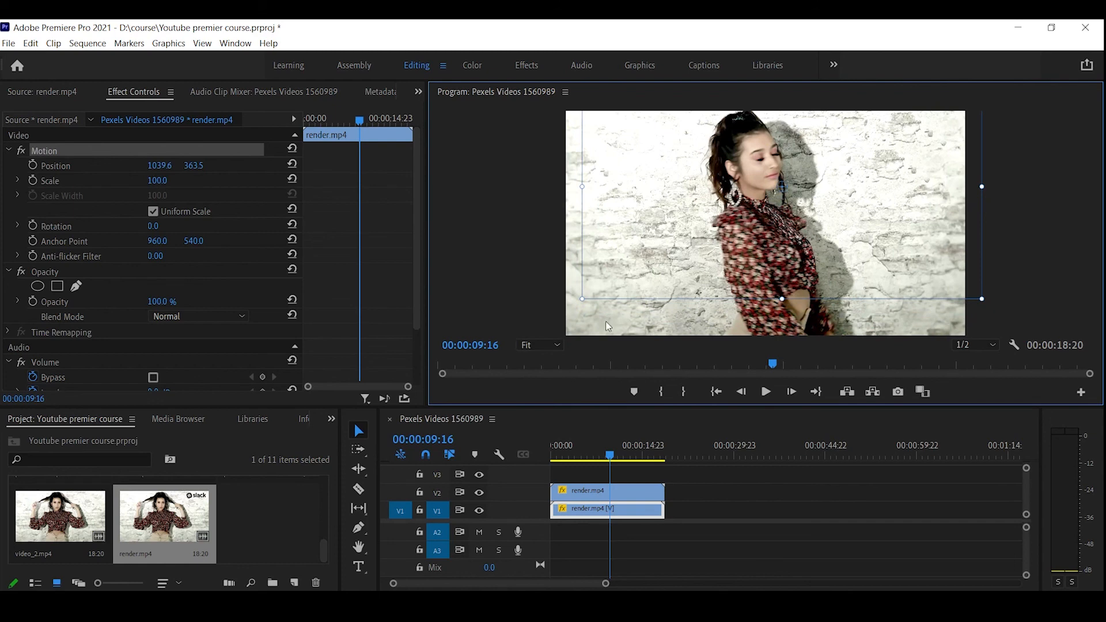
Hide and show the V2 clip to inspect the shifted clip beneath, and play the sequence to check the logo removal.
click(480, 492)
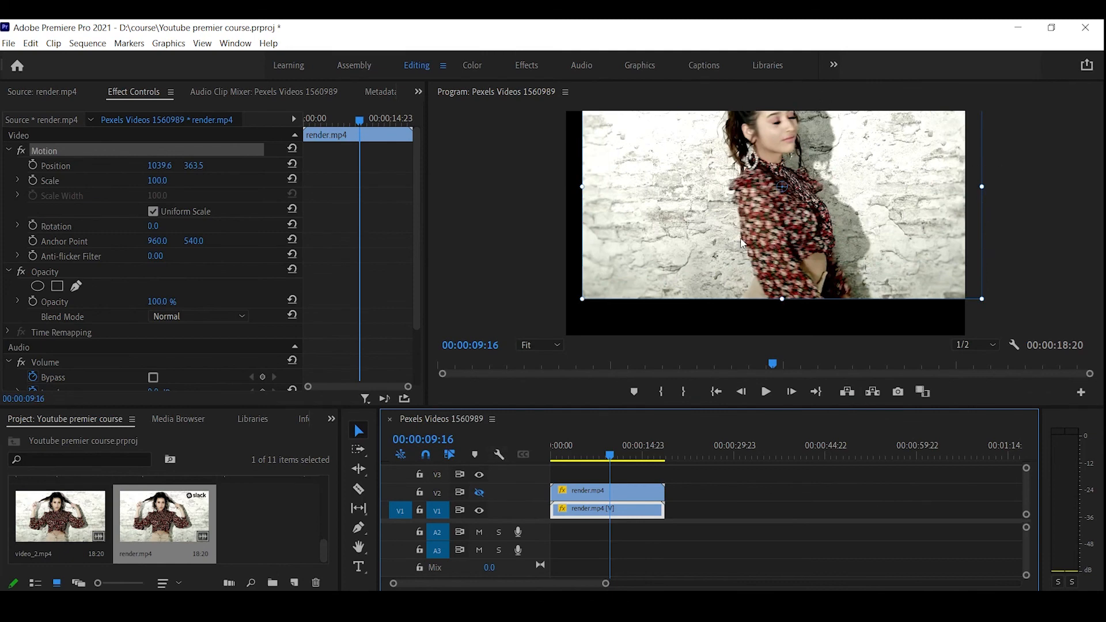
click(480, 493)
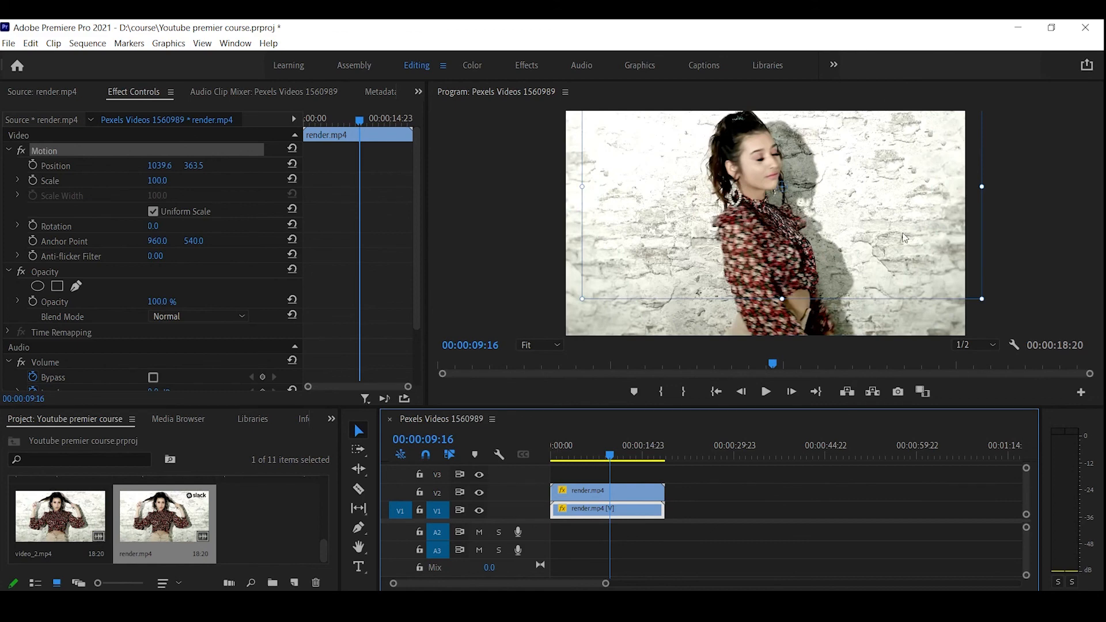
key(space)
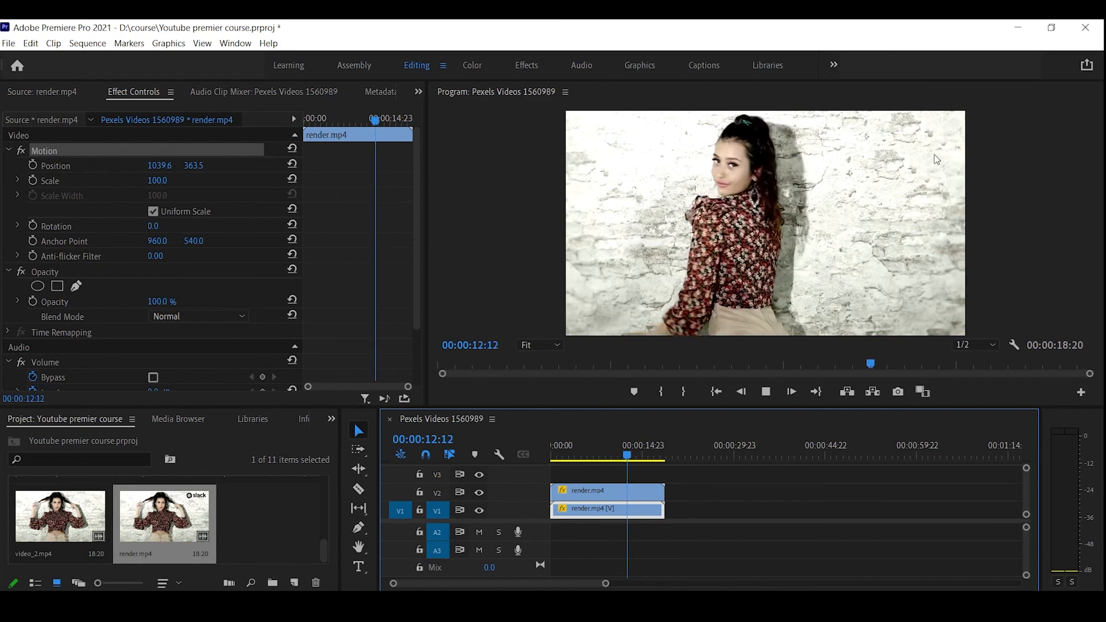
Inspect the logo removal around 00:00:13:06 by hiding and showing track V2, and play the sequence through its end.
key(space)
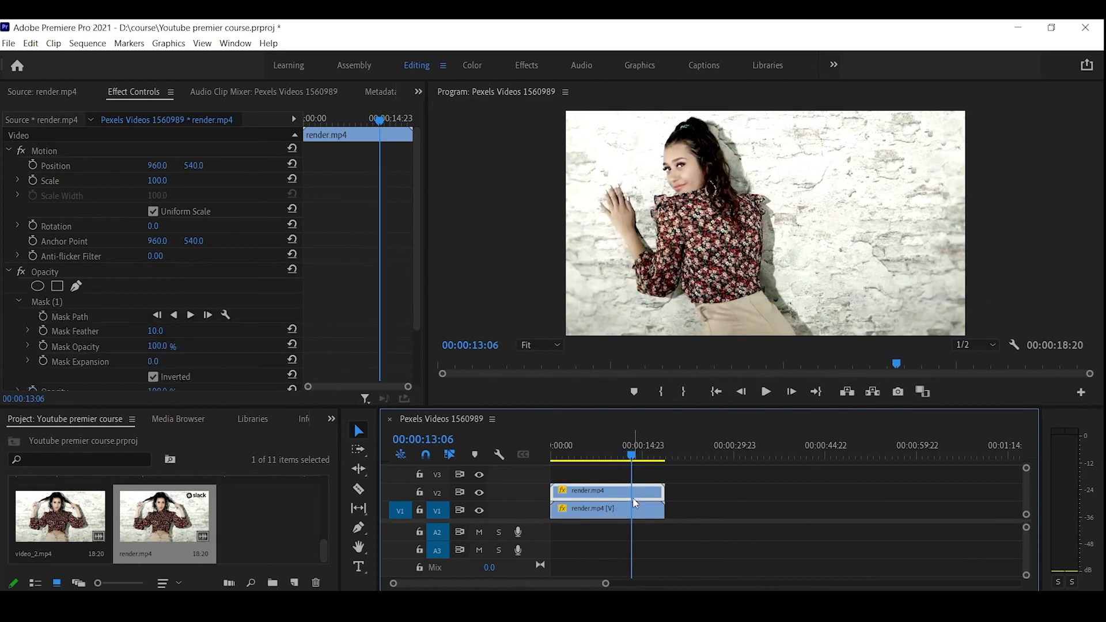
click(480, 492)
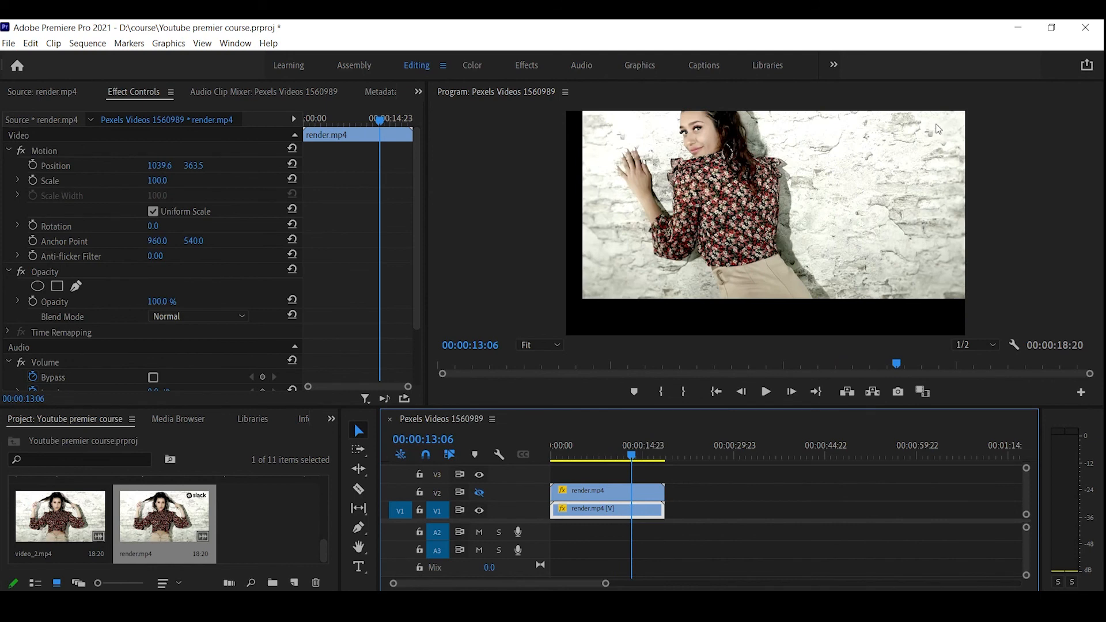
click(480, 492)
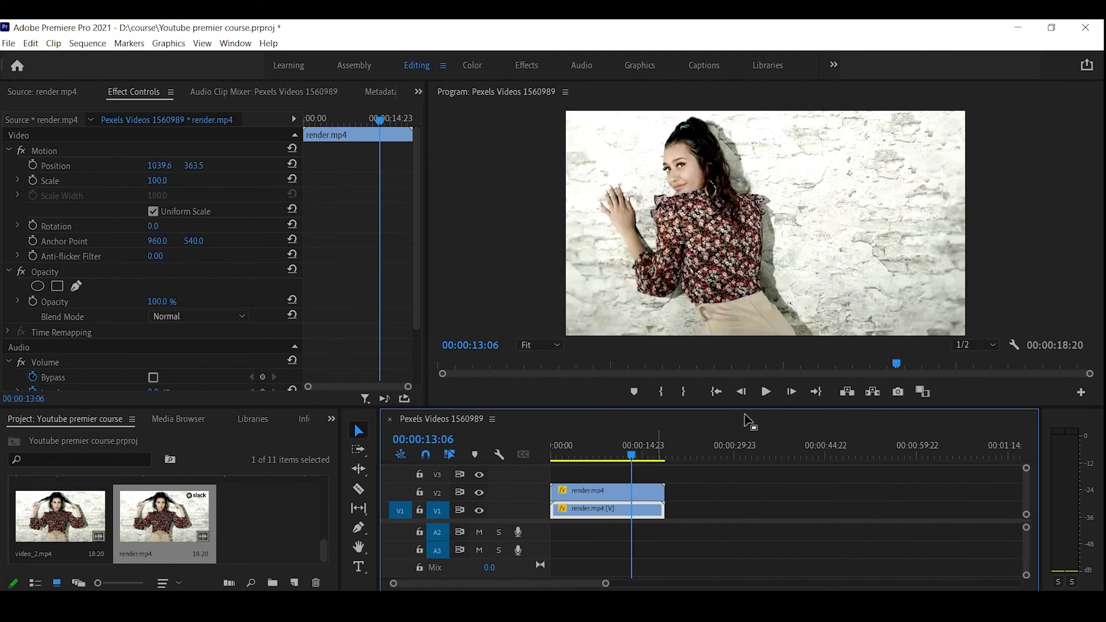
key(space)
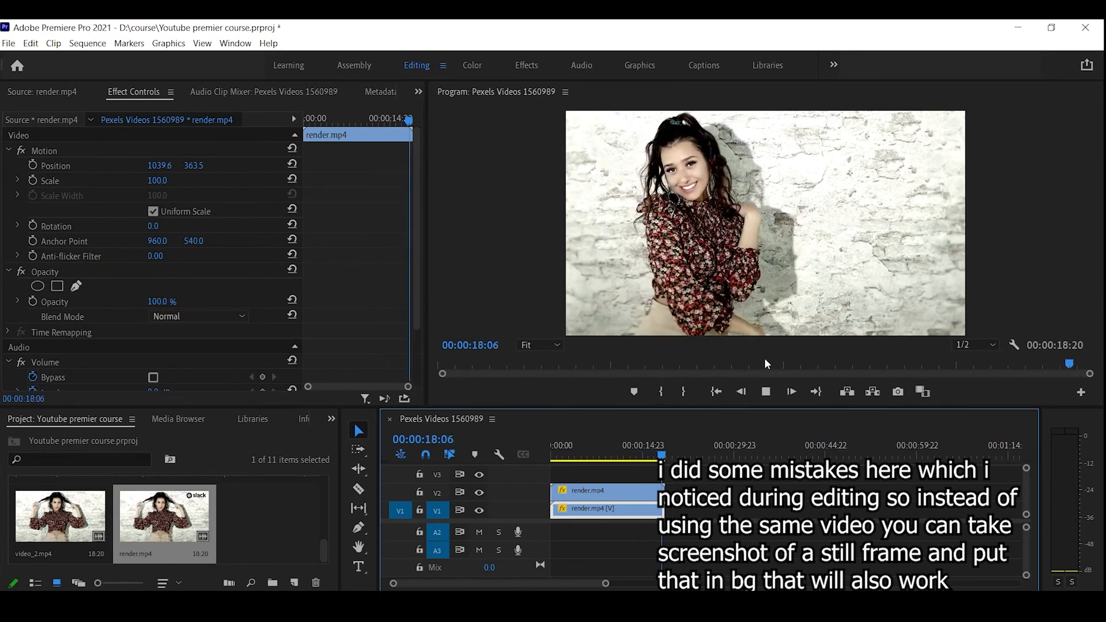
key(space)
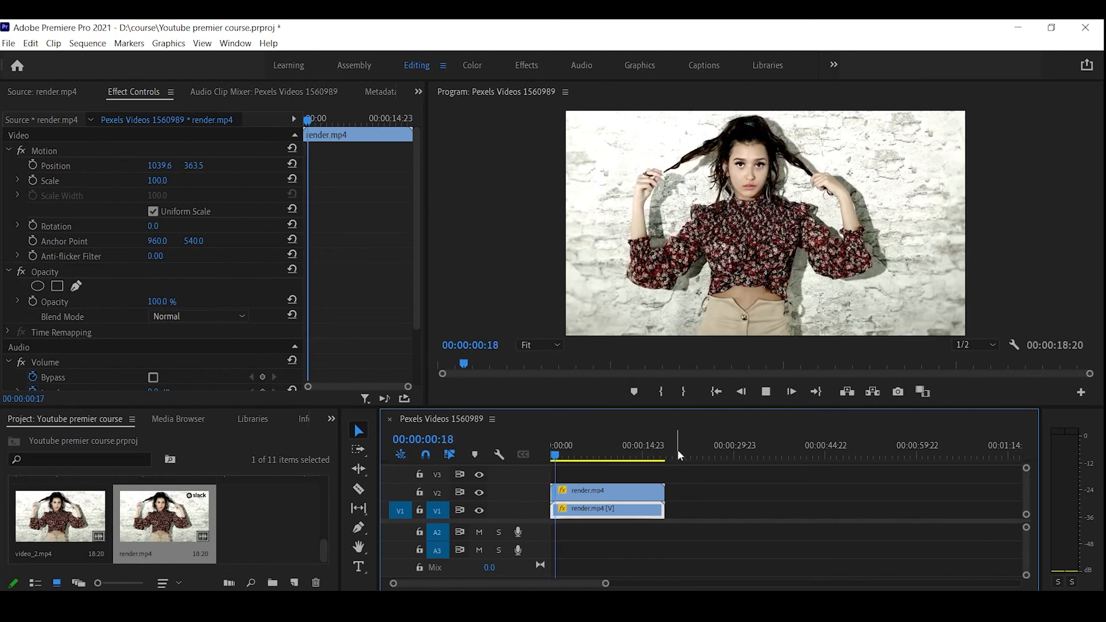
Switch to the Notepad topic list, correct the last entry to "effect", add a "logo removal" line below it, and minimize Notepad.
key(alt+Tab)
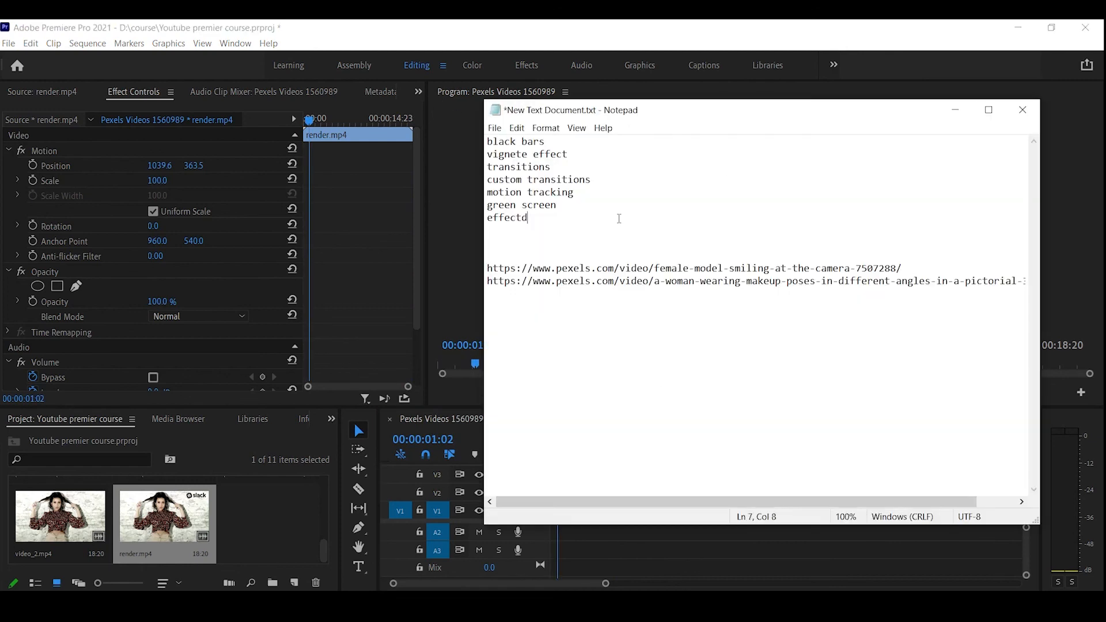
key(Return)
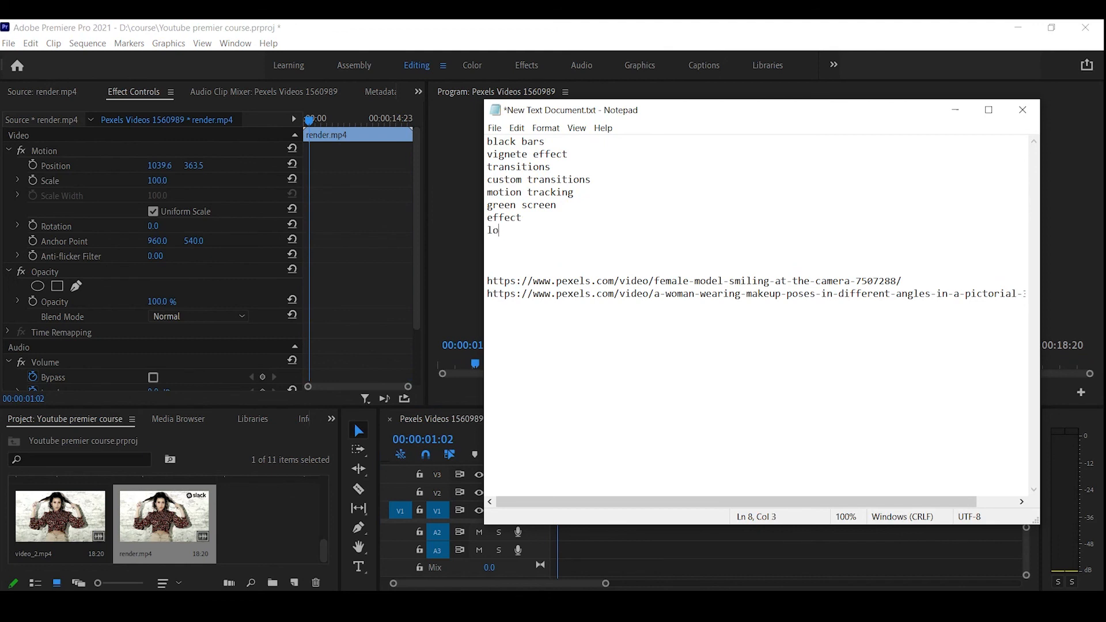
text(logo removal)
key(Return)
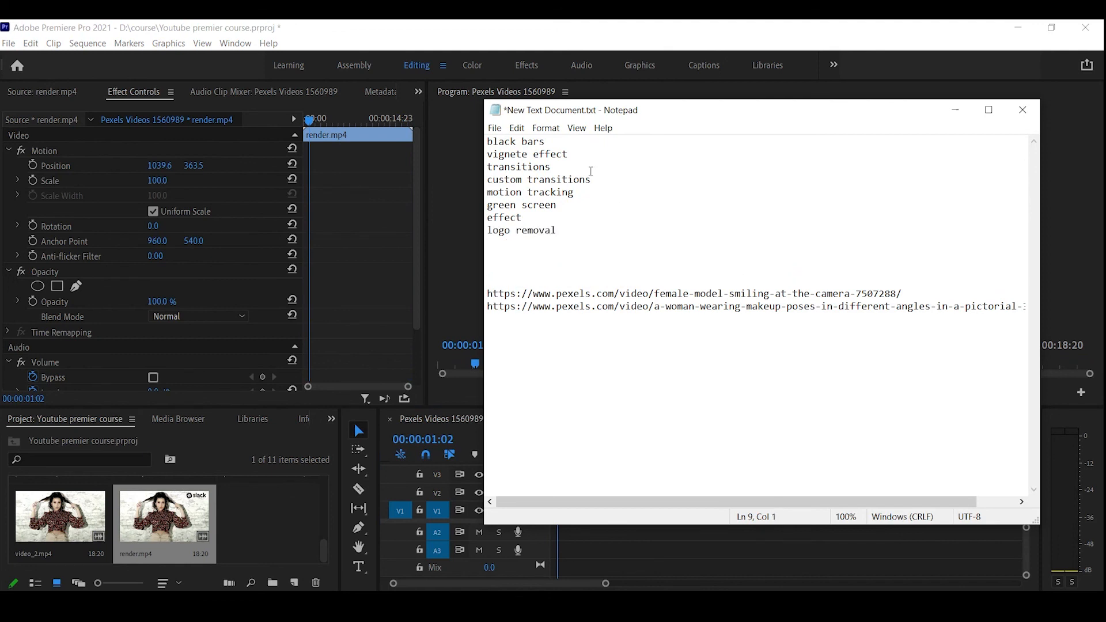
click(955, 109)
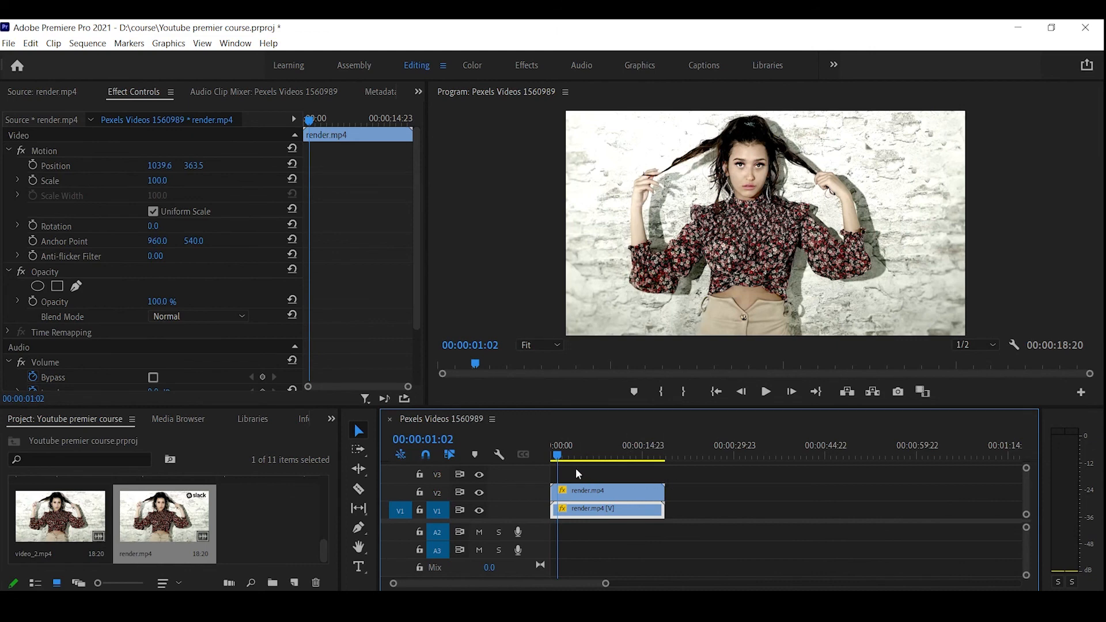
Return the playhead to the sequence start, view the Color workspace, and switch back to the Editing workspace.
drag(558, 453, 380, 459)
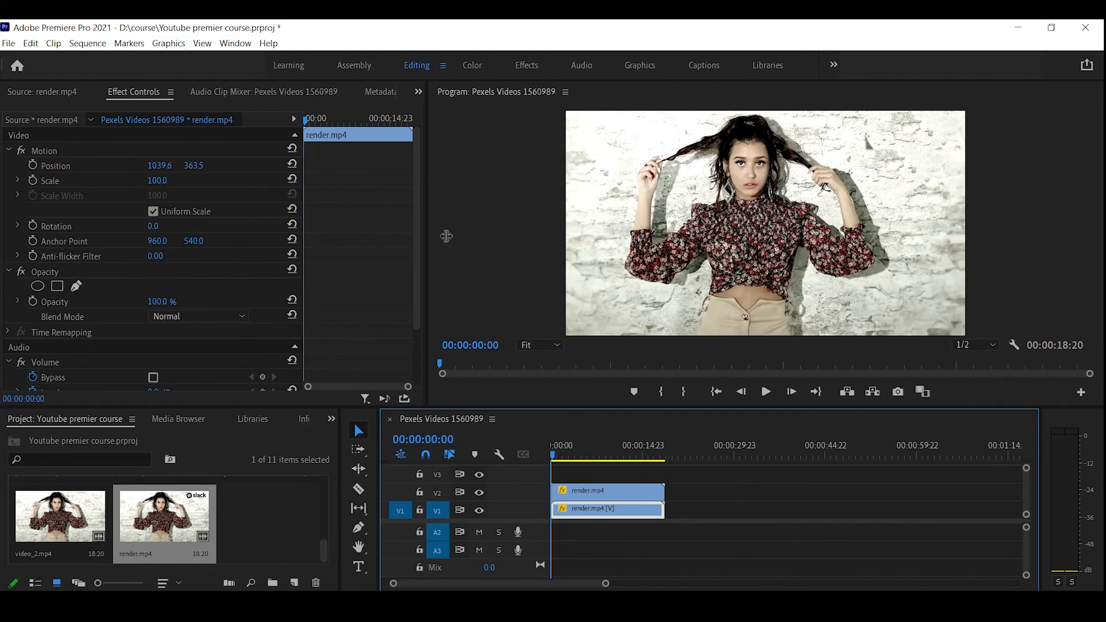
click(468, 64)
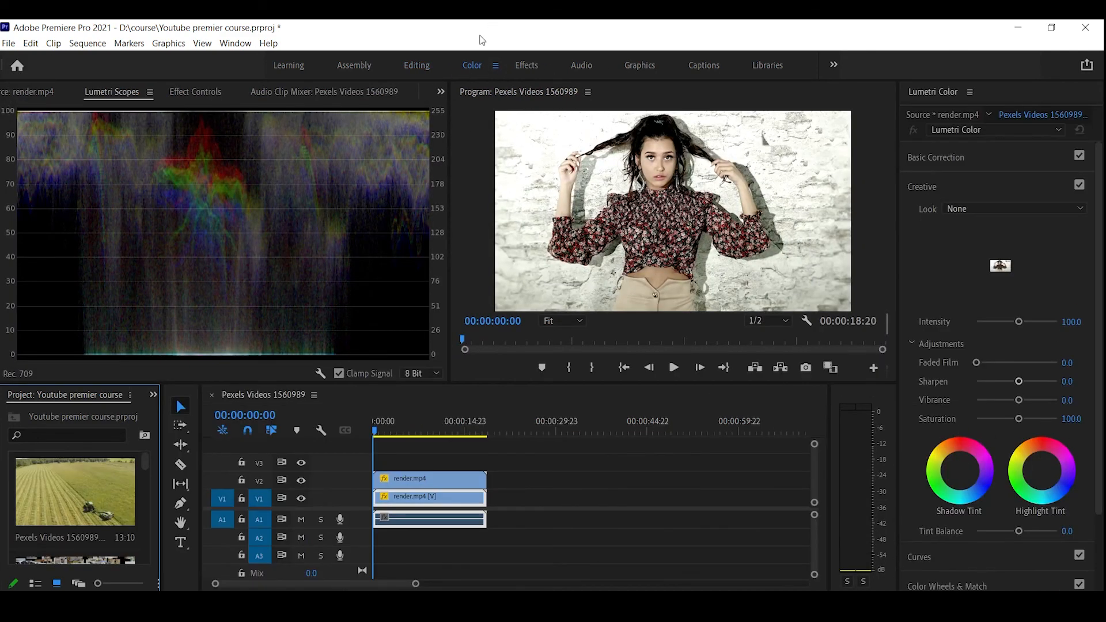
click(420, 64)
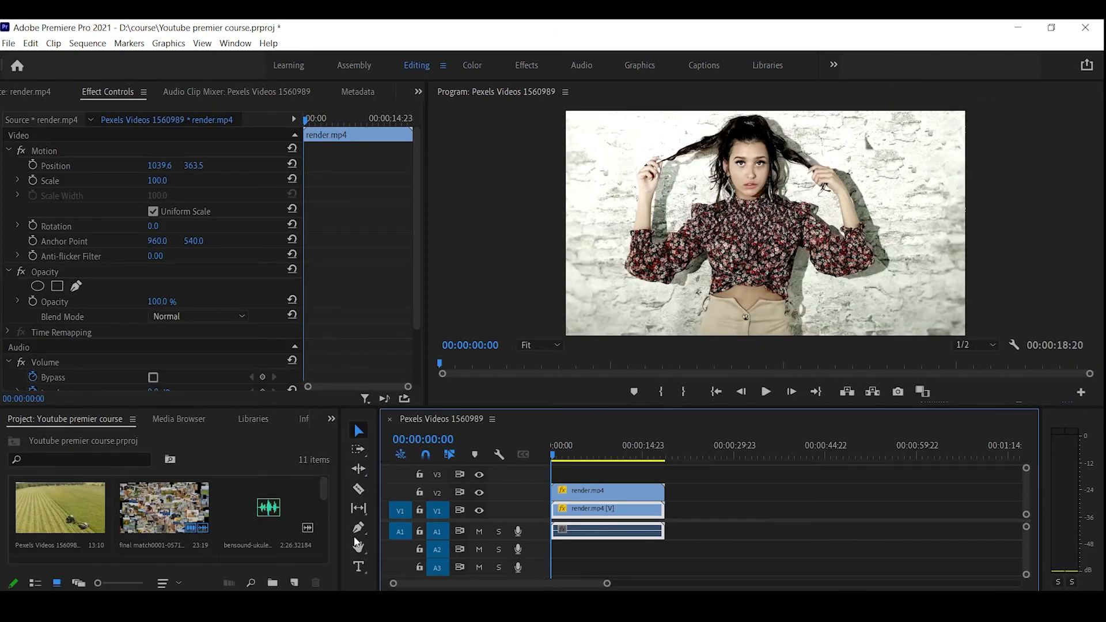
drag(570, 456, 524, 469)
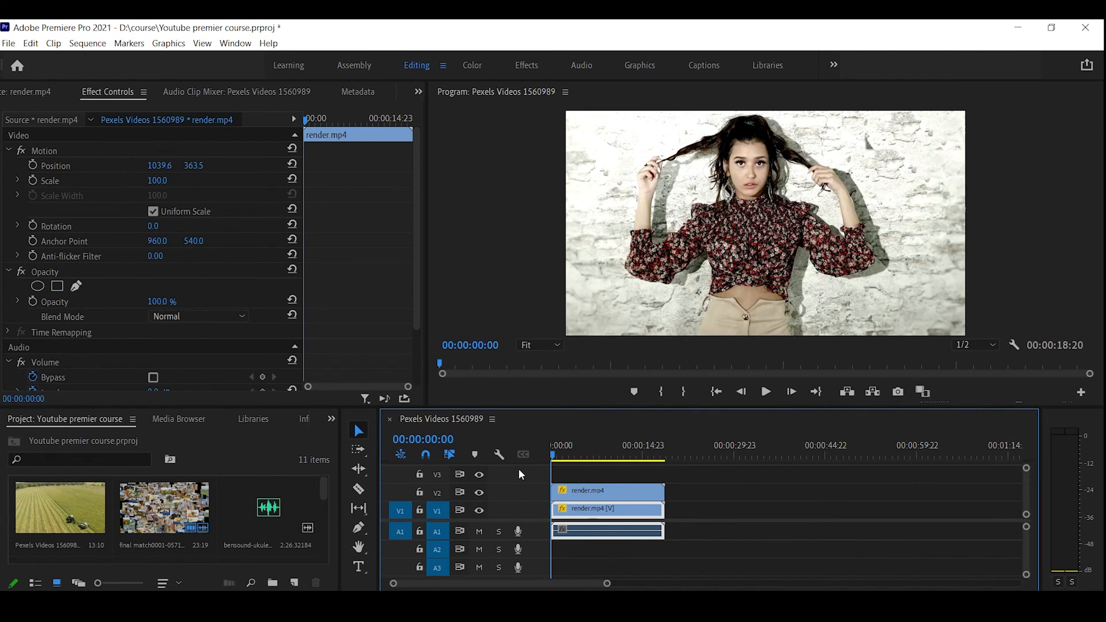
Collapse the V1 clip's Motion and Opacity settings, and place bensound-ukulele.mp3 on track A2 with a gap after the render clips.
click(9, 150)
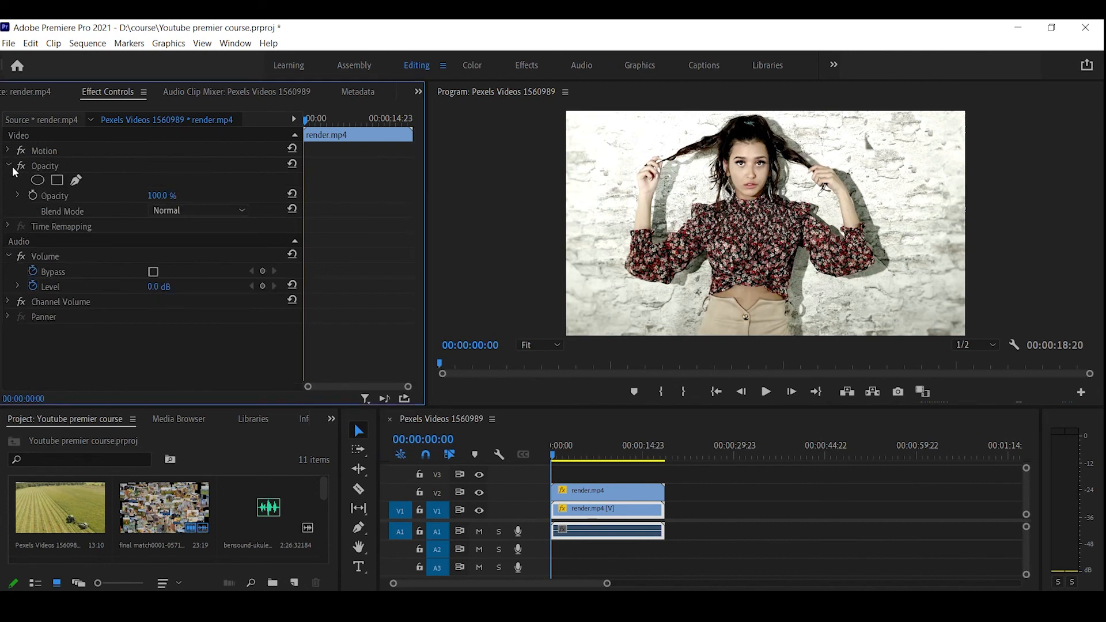
click(10, 167)
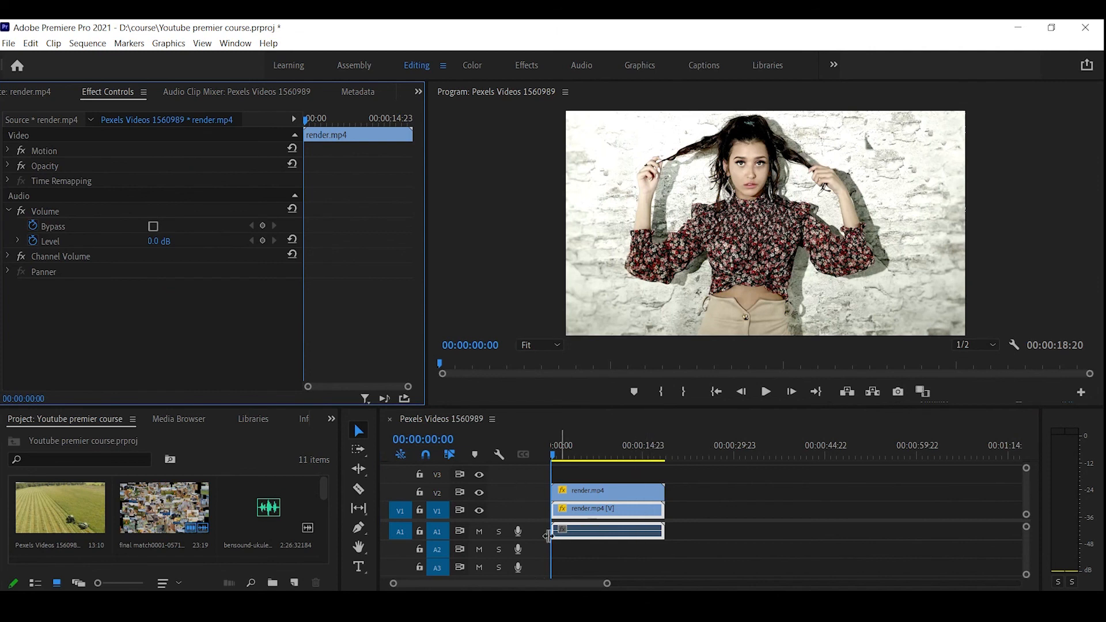
drag(264, 508, 803, 552)
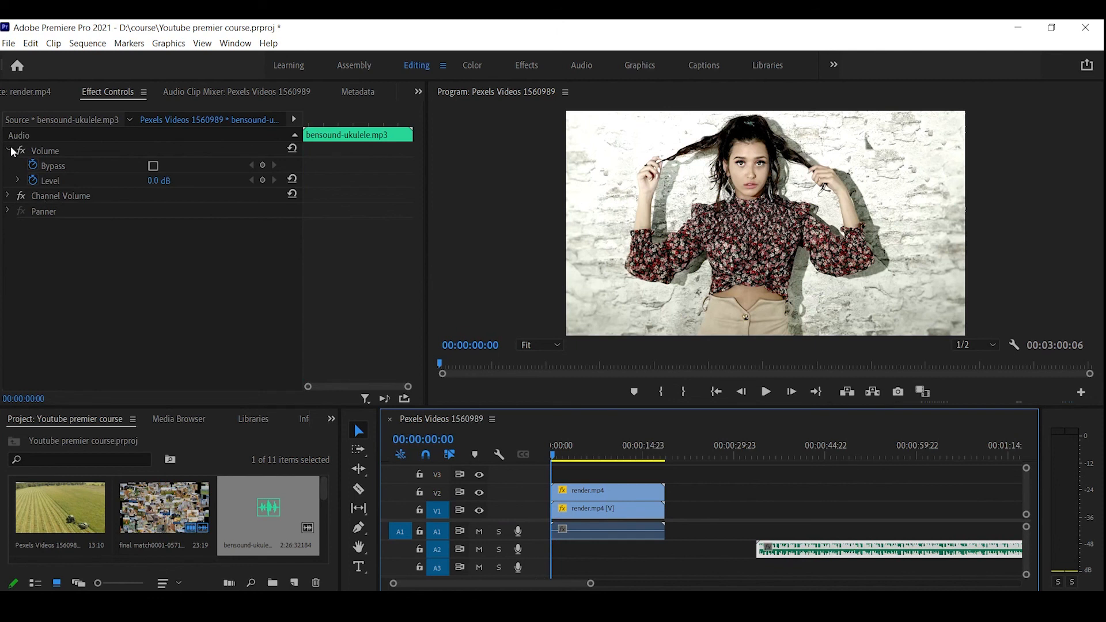
Try lowering the ukulele clip's volume Level at 00:02:10:03, and undo the change.
click(375, 120)
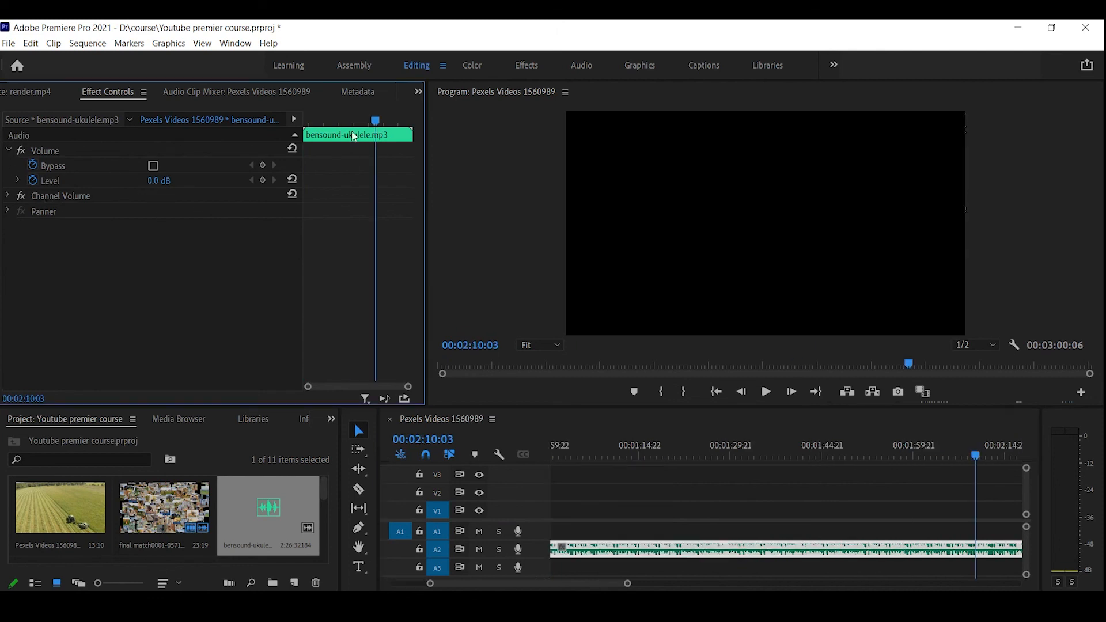
drag(154, 180, 132, 180)
key(ctrl+z)
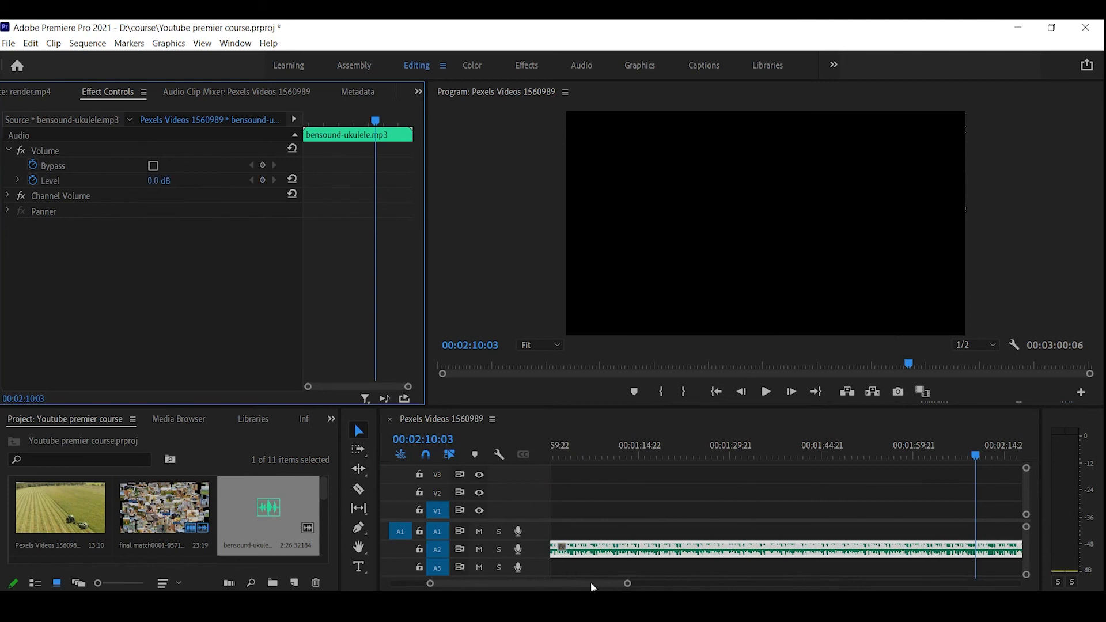
Try the Track Select Forward tool on the empty area after the ukulele clip, clearing the selection, and return to the Selection tool.
drag(627, 585, 836, 584)
key(a)
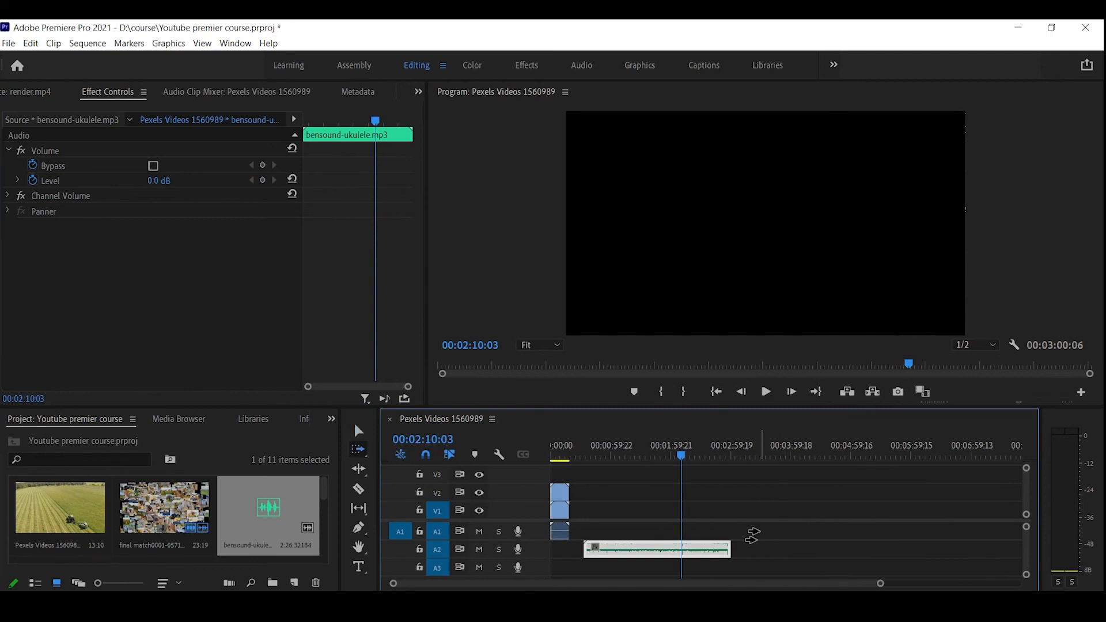
click(753, 536)
click(741, 528)
click(360, 432)
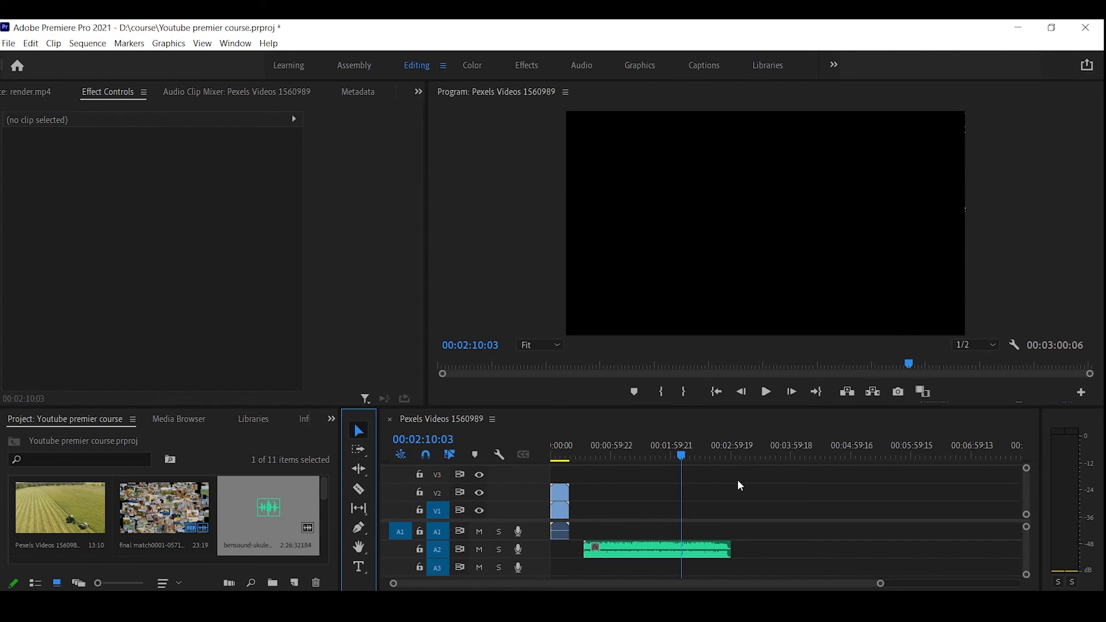
Review the list of available panels, including Timelines, without opening or closing any panel.
click(228, 44)
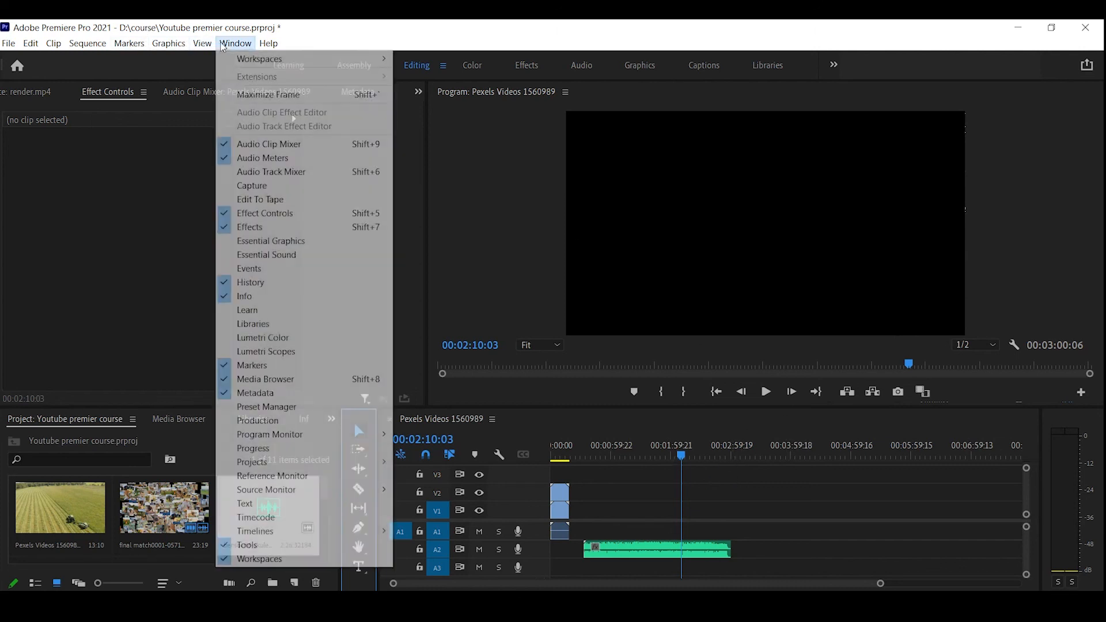
click(886, 487)
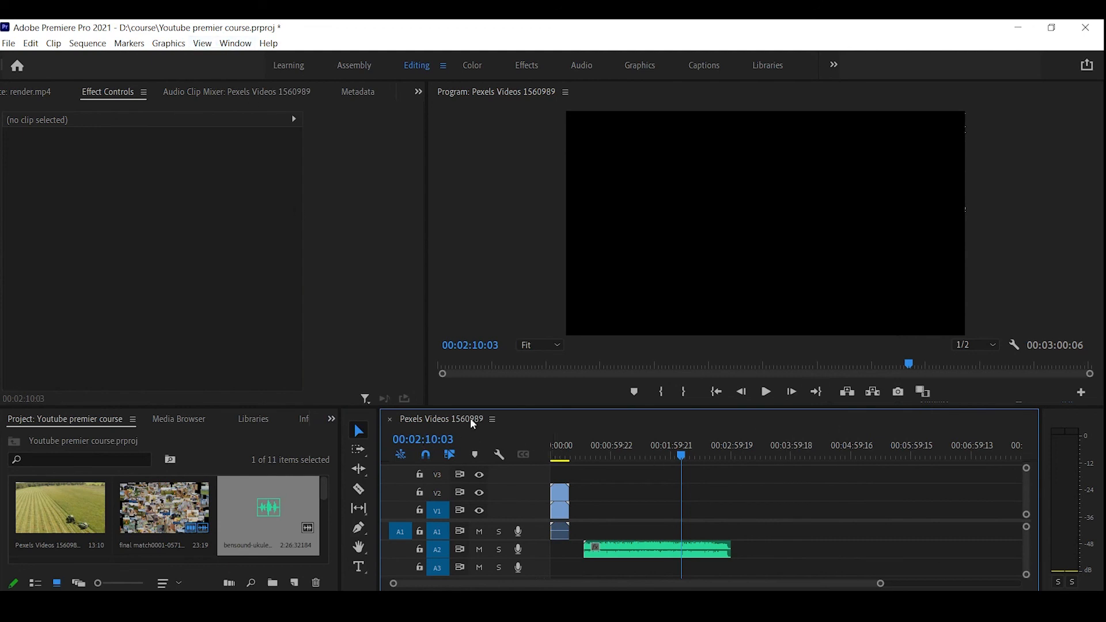
click(235, 43)
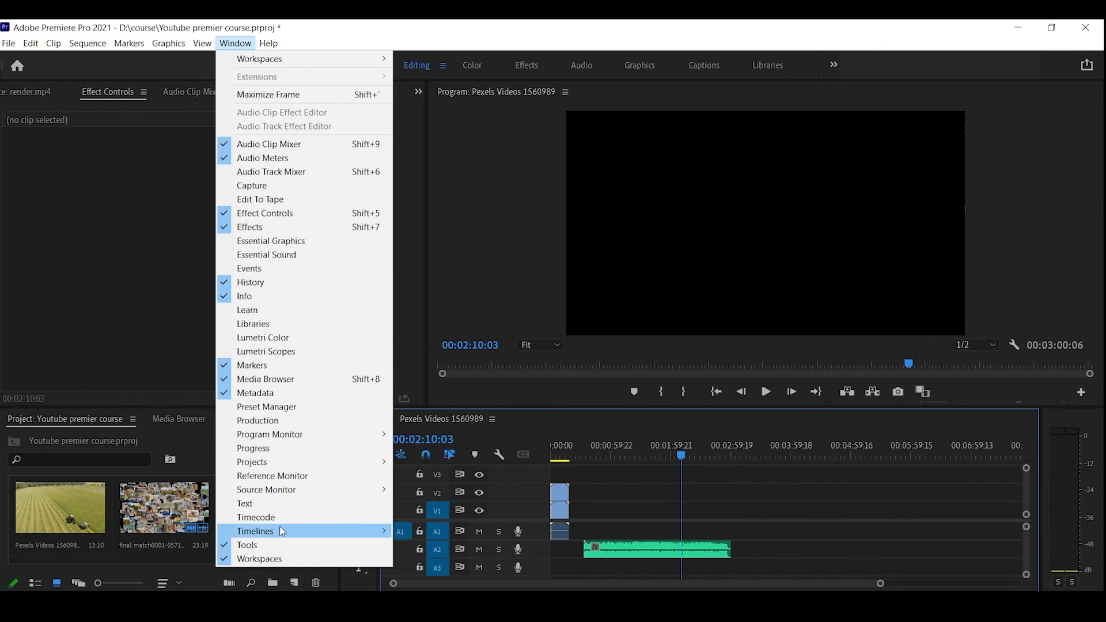
click(353, 311)
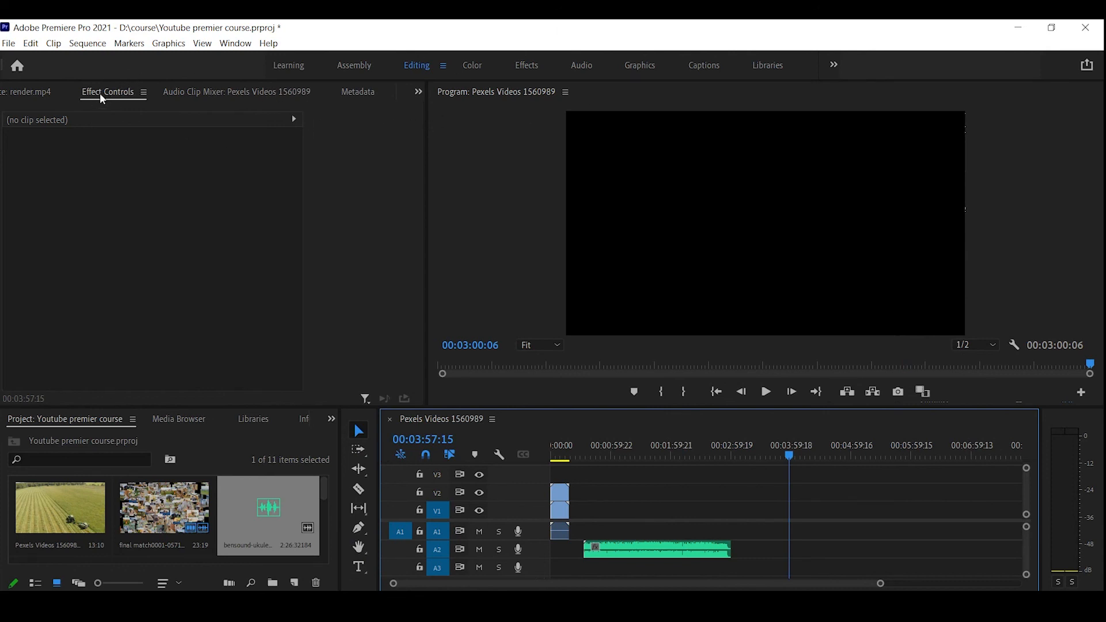
Try shifting Effect Controls within its panel group, and display render.mp4 in the Source monitor.
drag(99, 93, 172, 79)
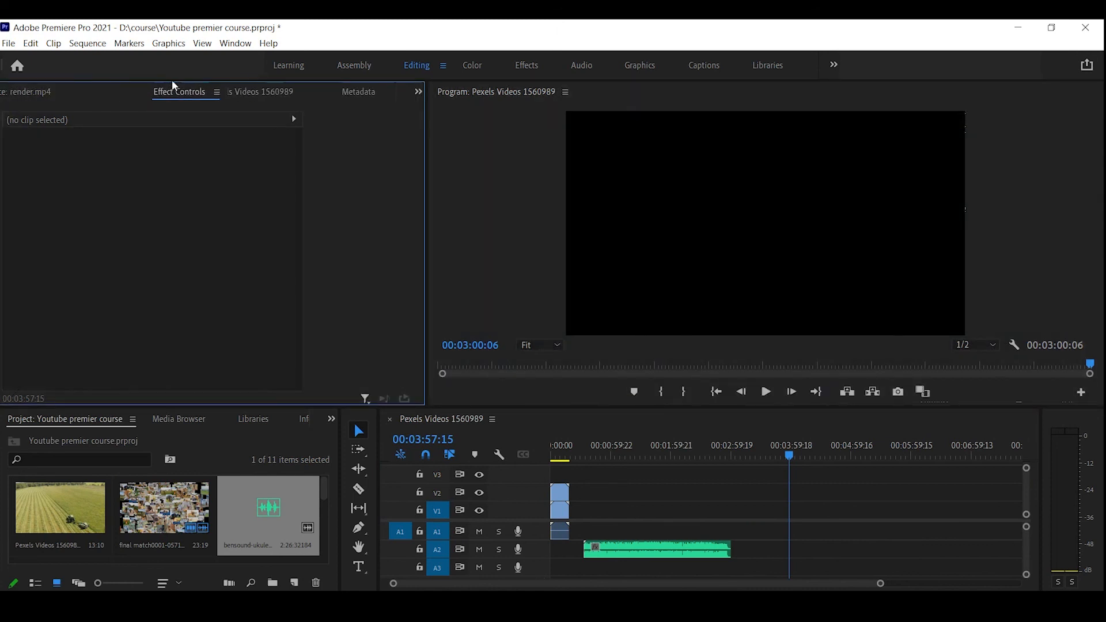
click(69, 92)
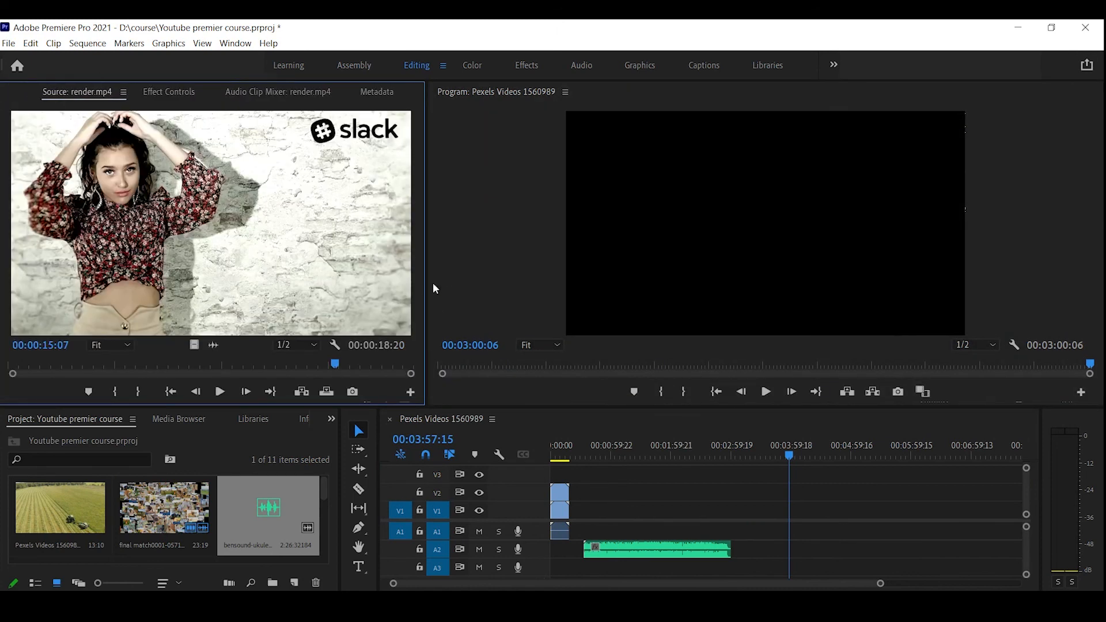